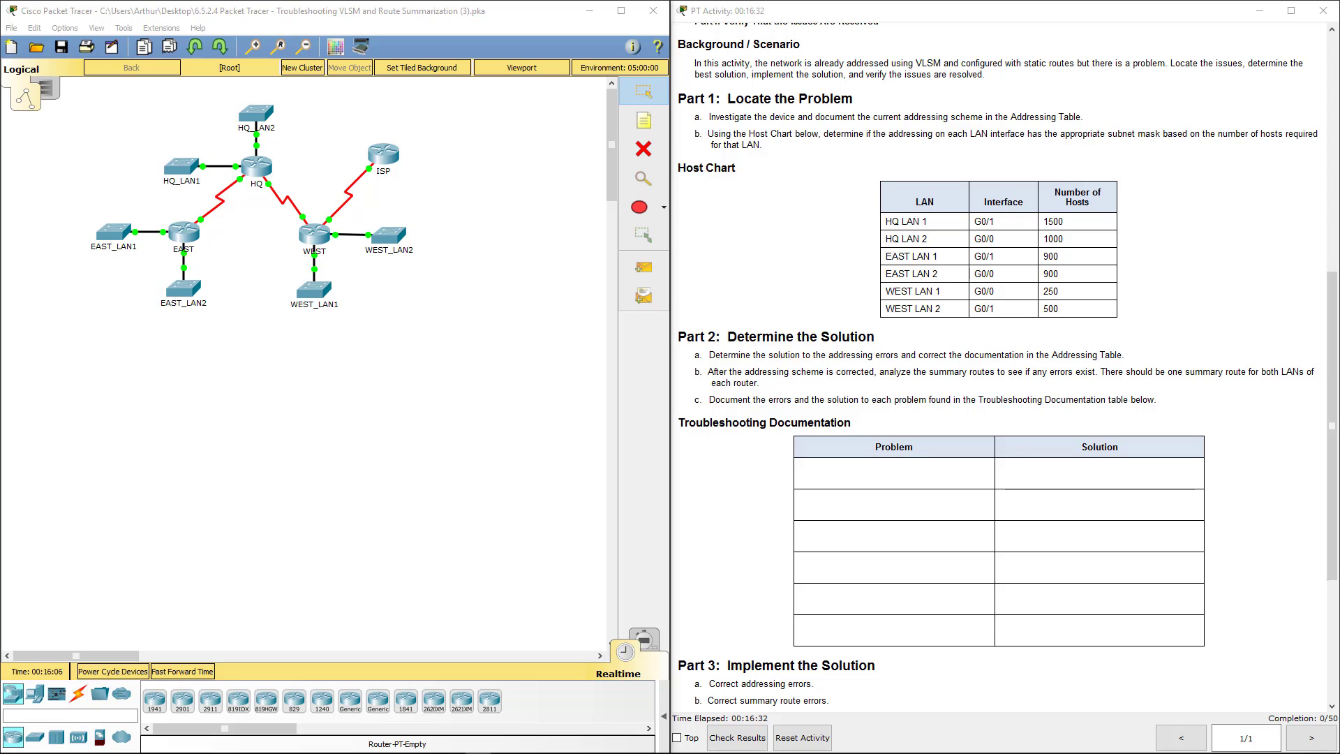
# Read the activity's scenario, Part 1 instructions and host chart, and check the blank Addressing Table in the Word document.
pyautogui.click(892, 381)
pyautogui.scroll(10, 892, 380)
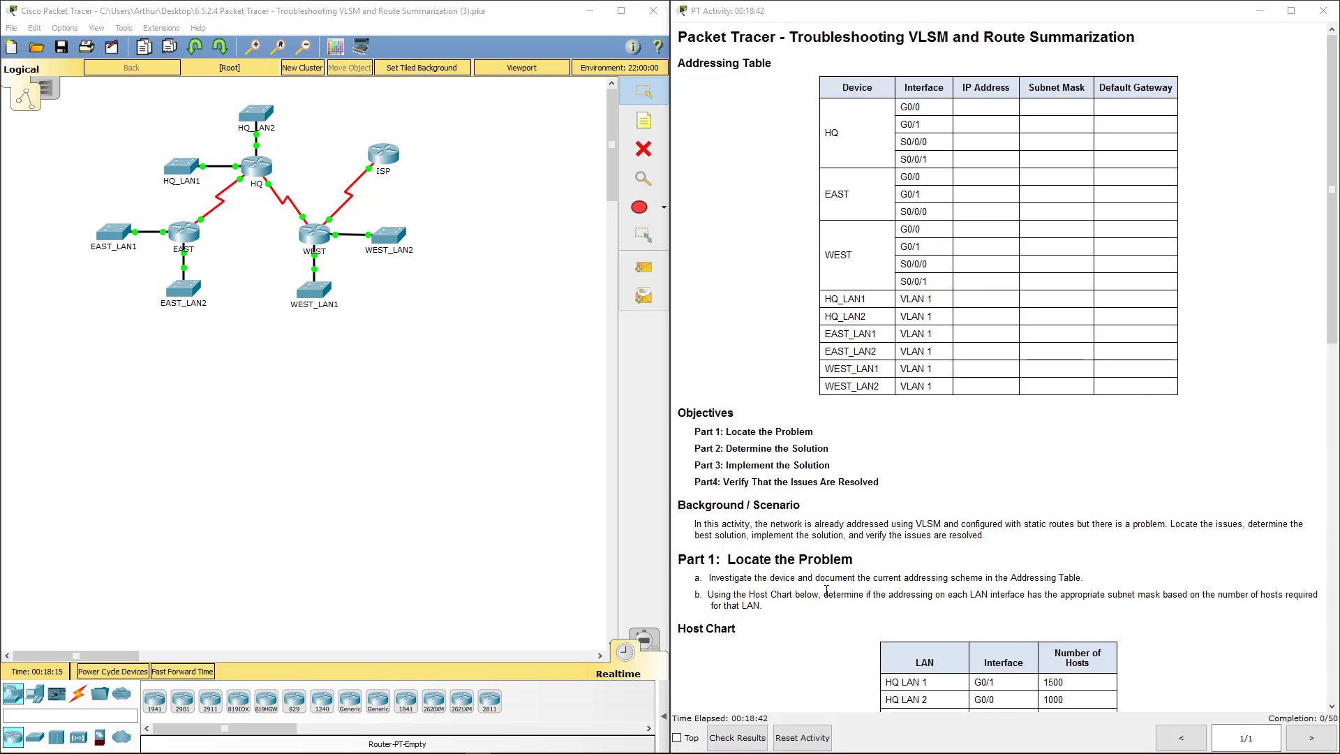
pyautogui.hotkey('alt', 'Tab')
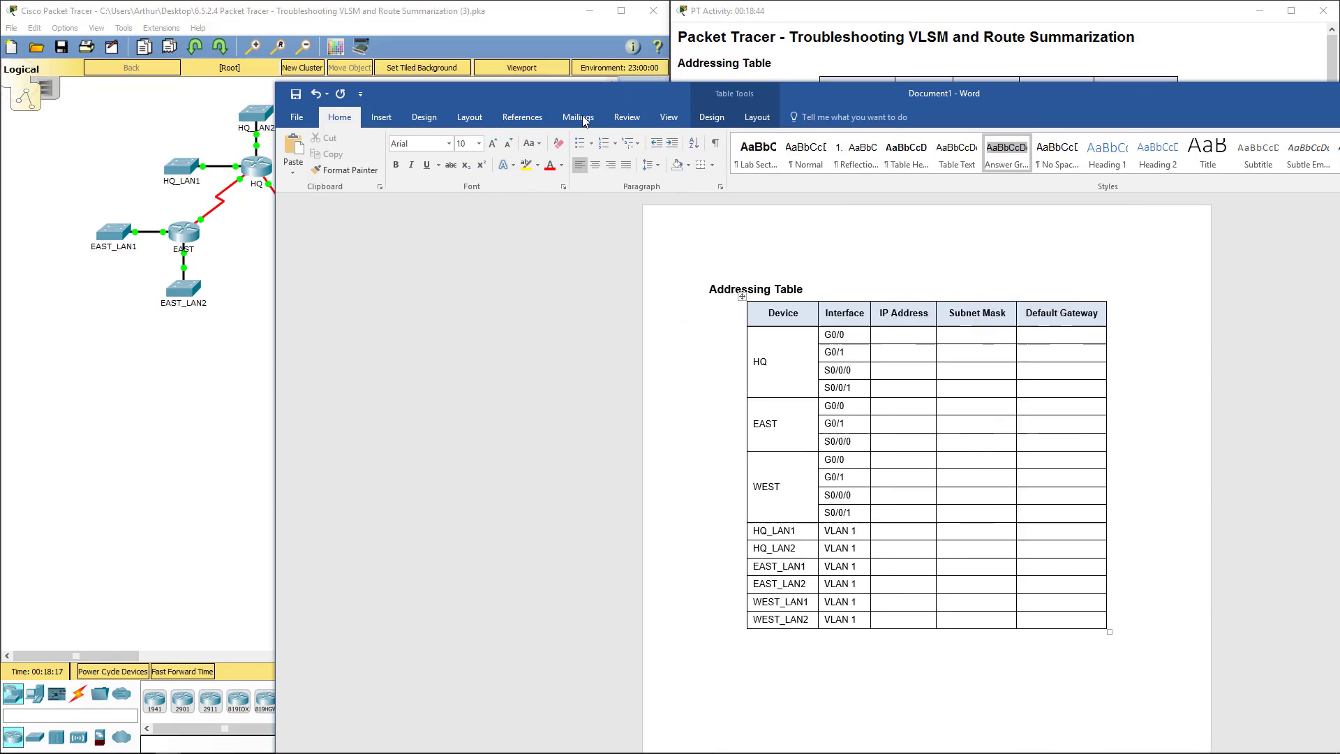
pyautogui.press('super+Up')
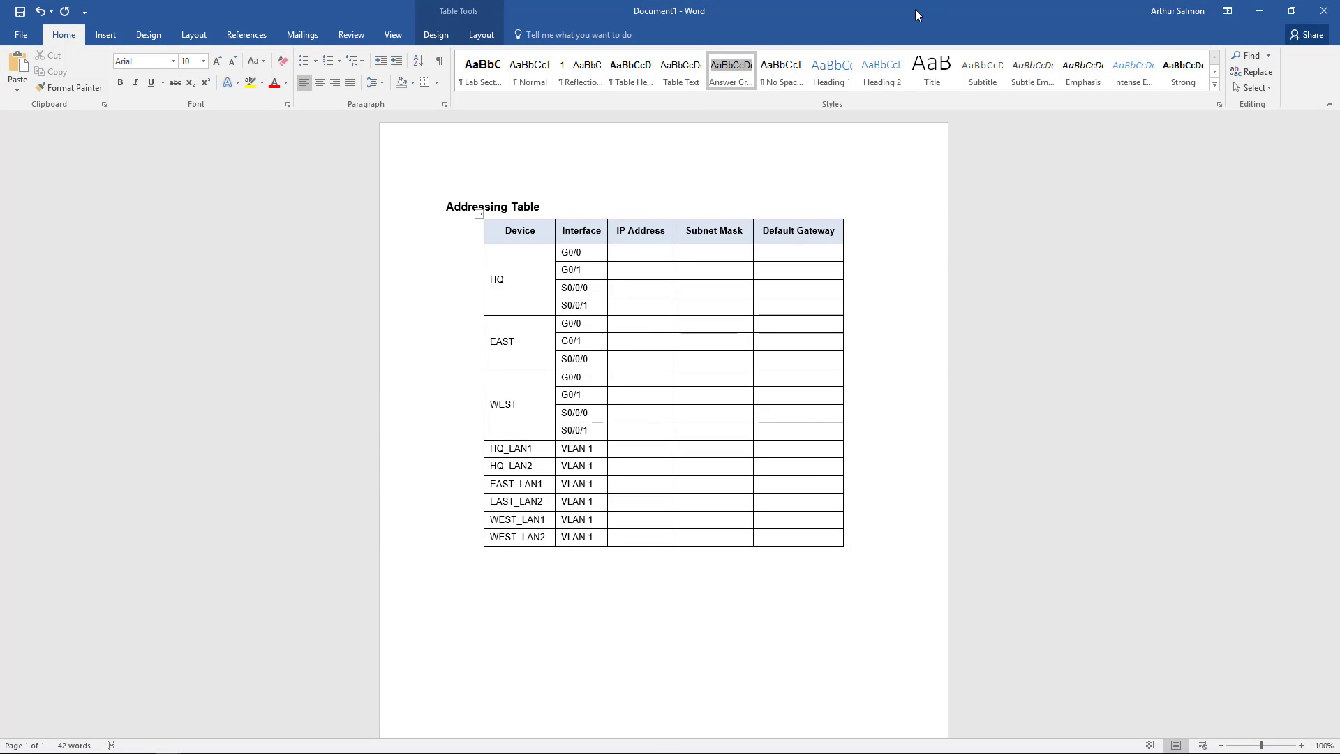
pyautogui.hotkey('alt', 'Tab')
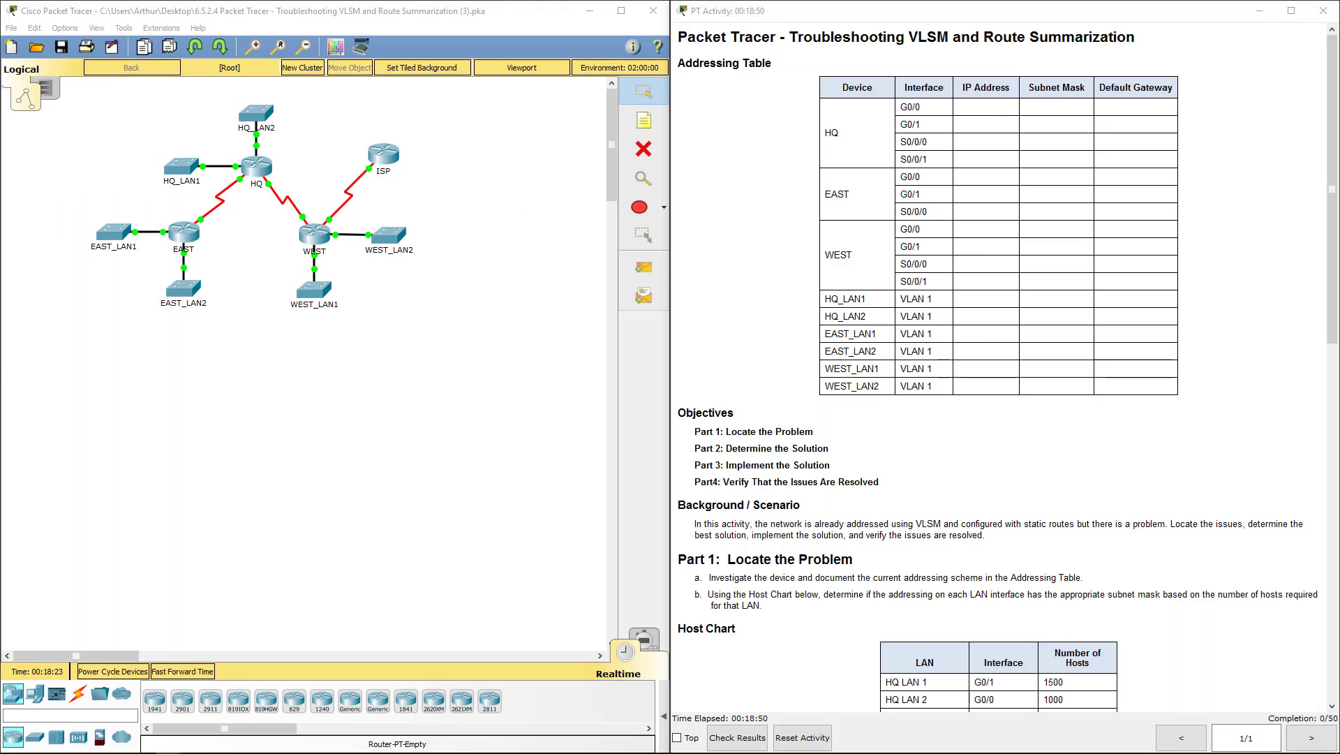
pyautogui.click(782, 448)
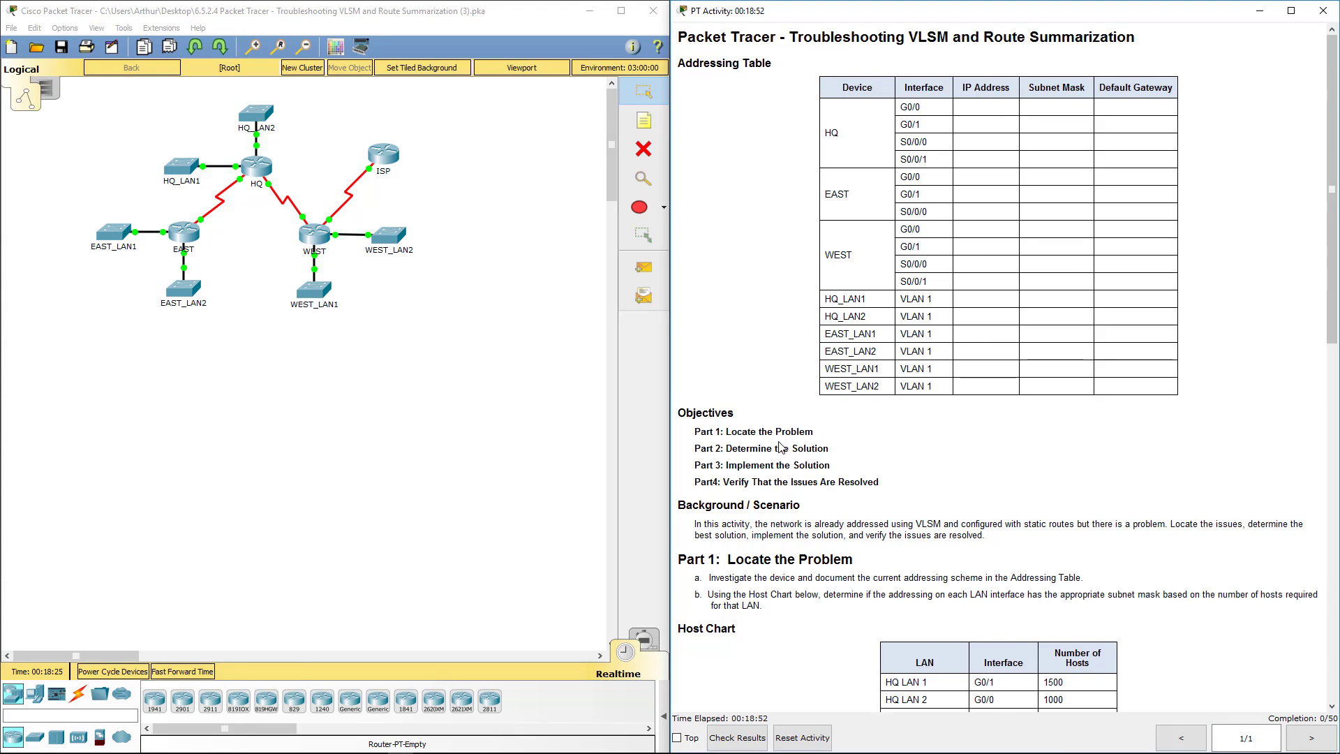
pyautogui.scroll(-3, 782, 447)
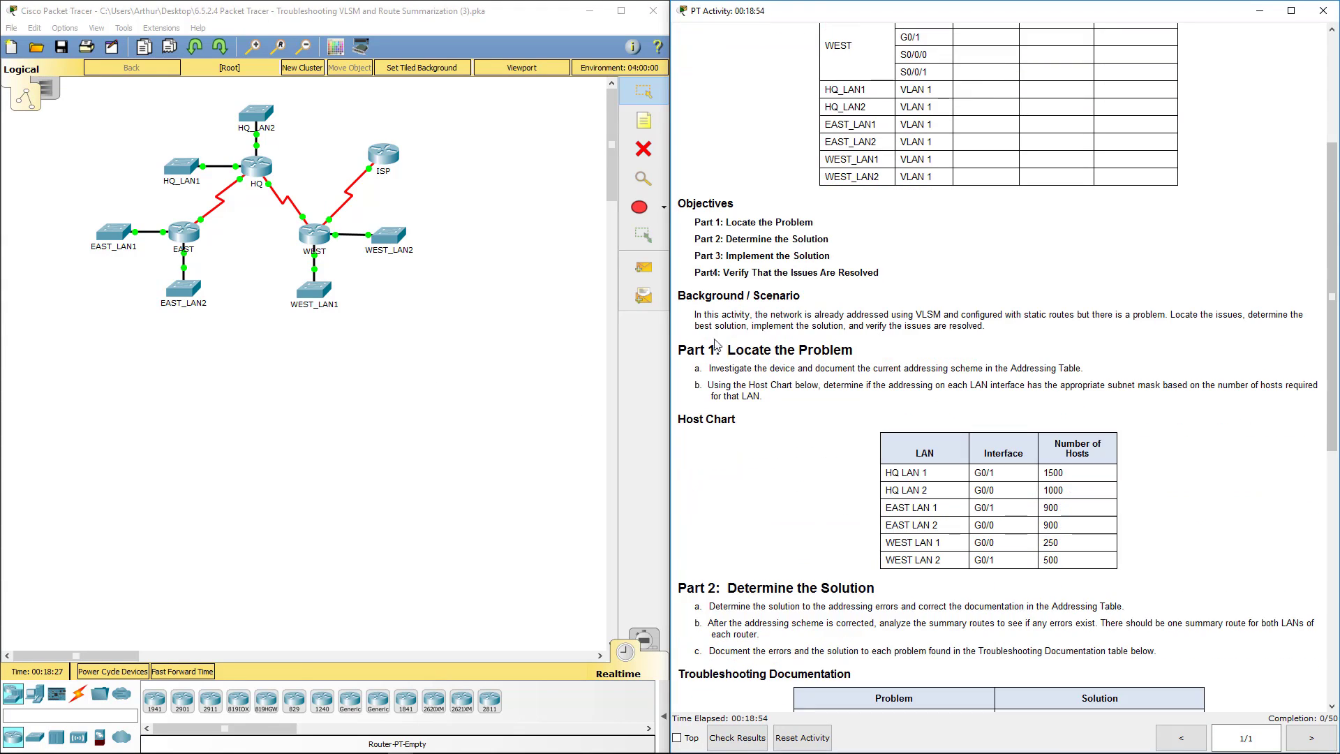
pyautogui.moveTo(695, 325); pyautogui.dragTo(980, 325)
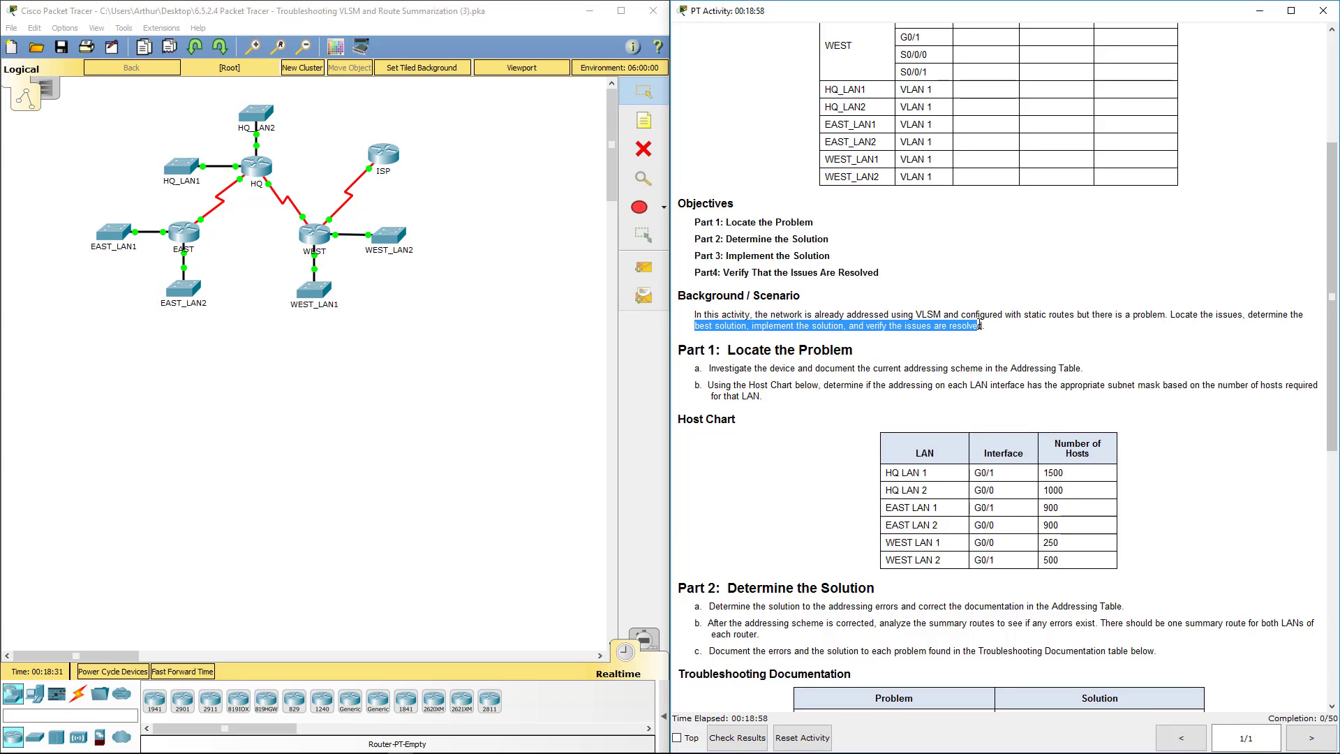
pyautogui.click(762, 384)
pyautogui.moveTo(719, 369); pyautogui.dragTo(931, 368)
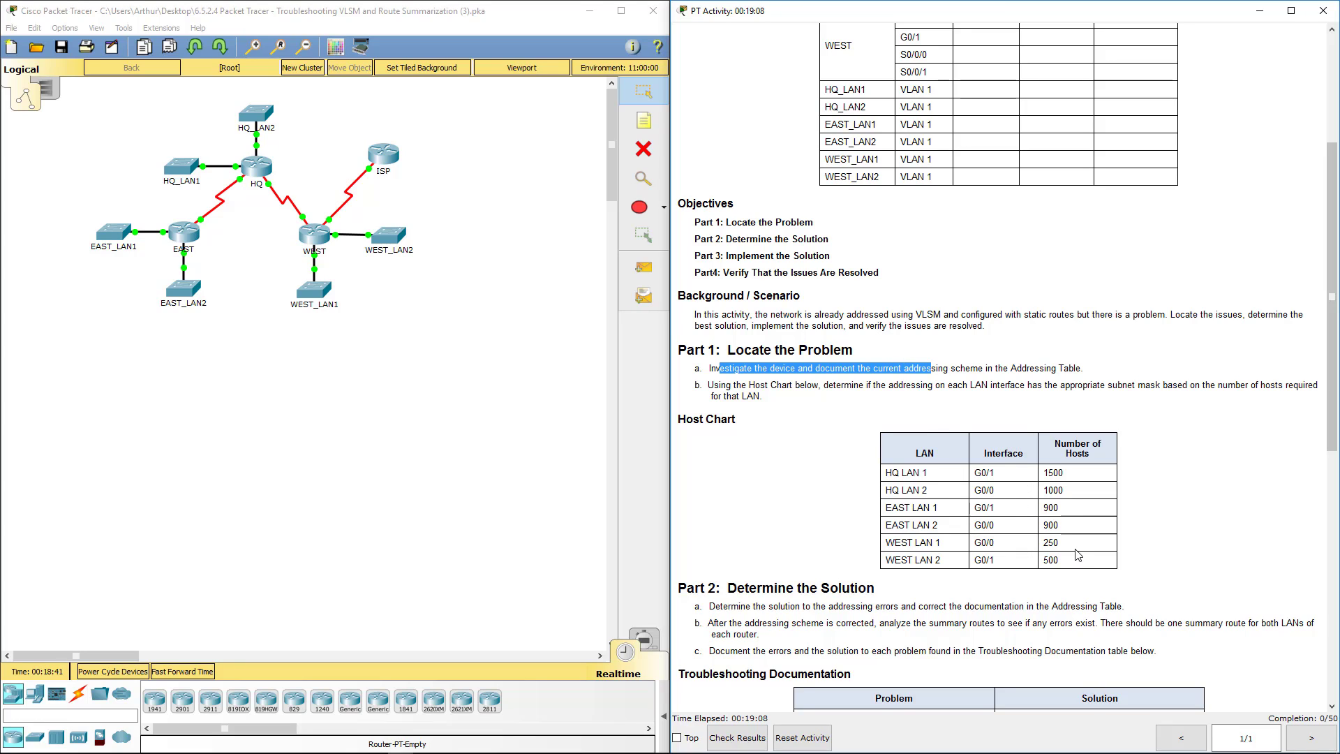
pyautogui.click(822, 477)
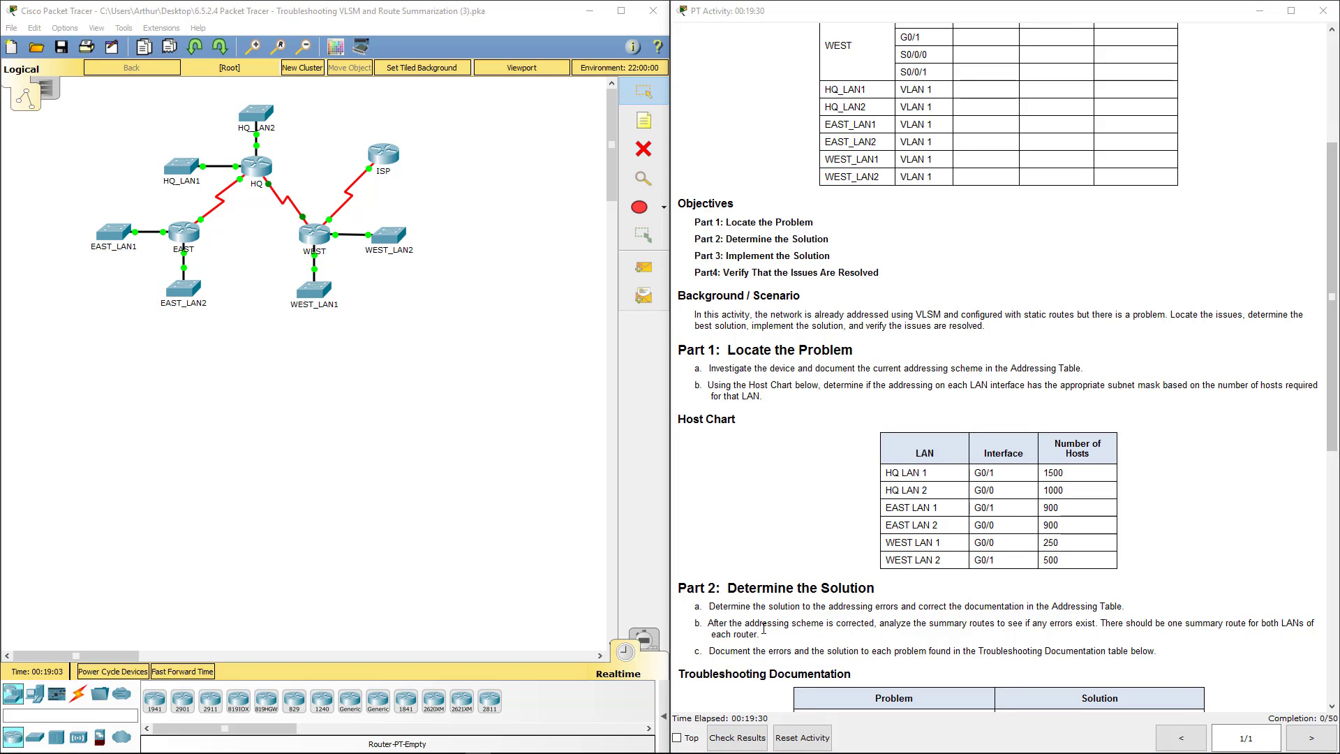
# Switch to the Word document containing the Addressing Table and place it beside the Packet Tracer topology.
pyautogui.hotkey('alt', 'Tab')
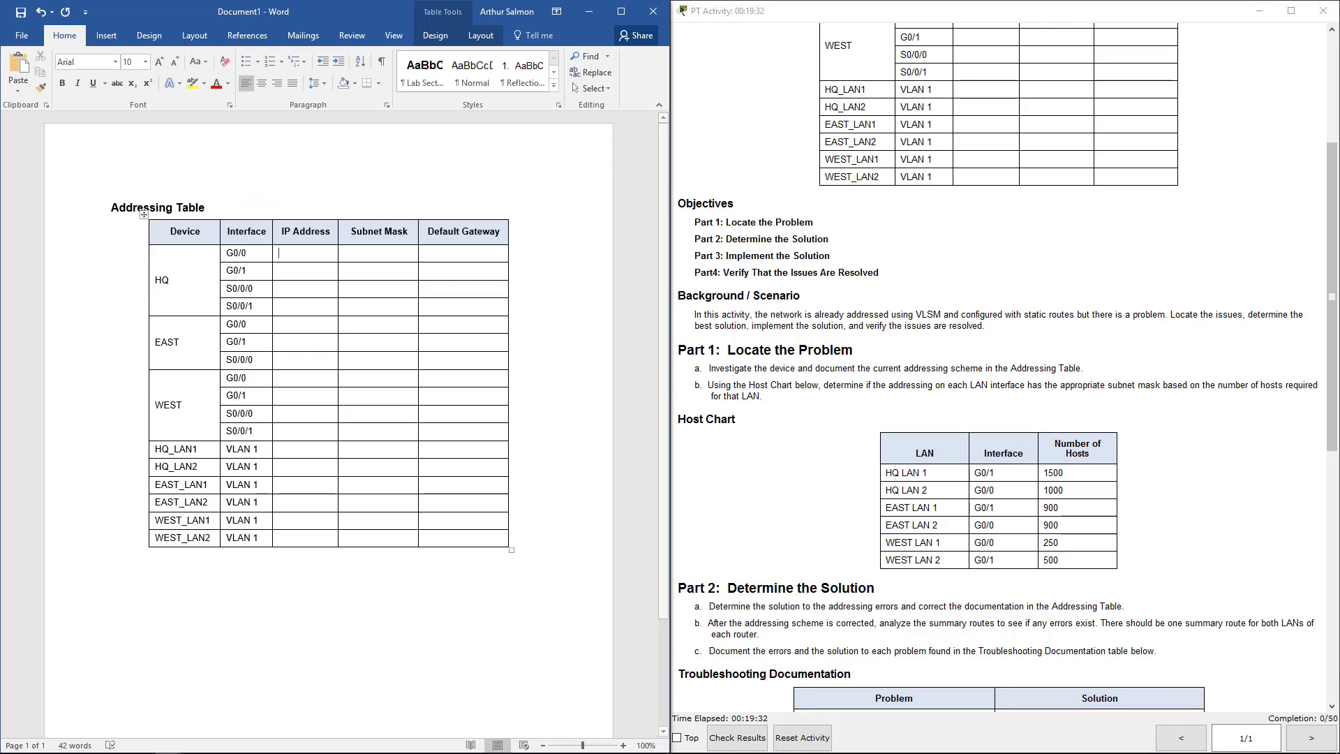
pyautogui.press('super+Right')
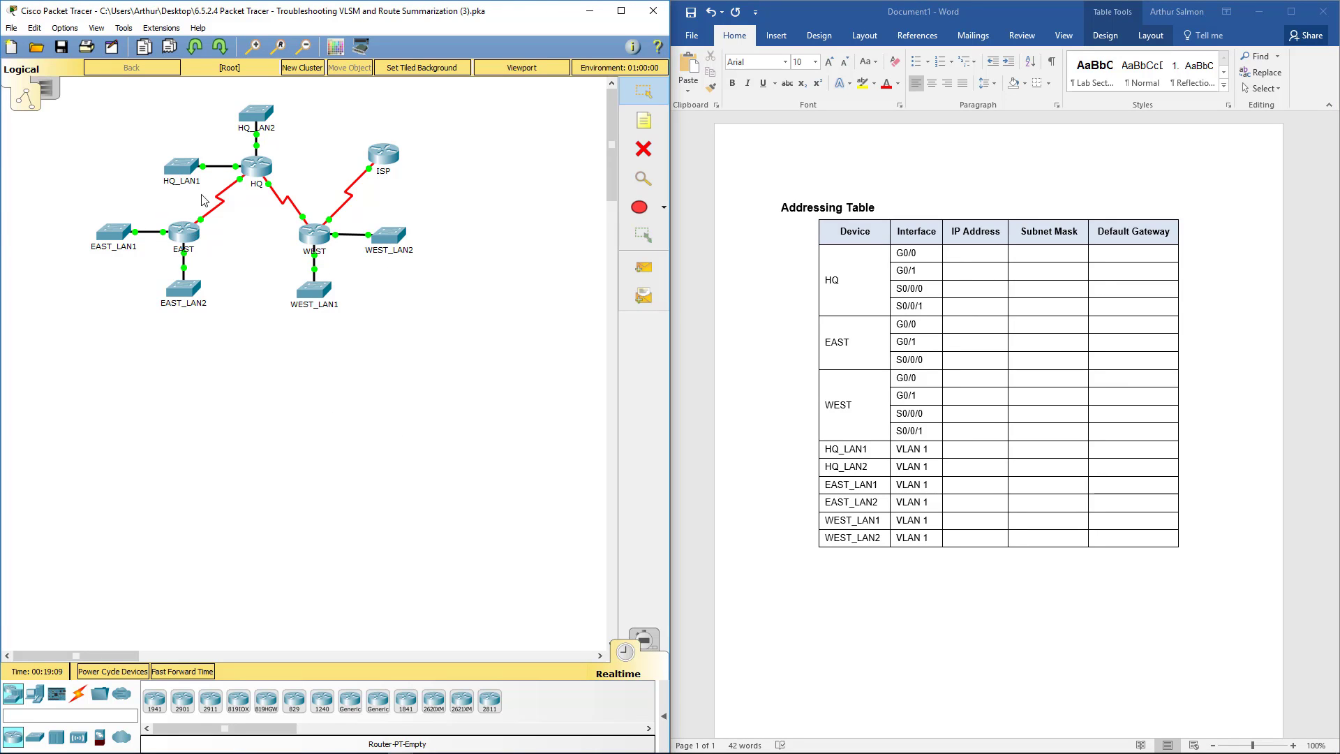
# Open the EAST router's command line beside the Addressing Table and enter privileged EXEC mode.
pyautogui.click(183, 242)
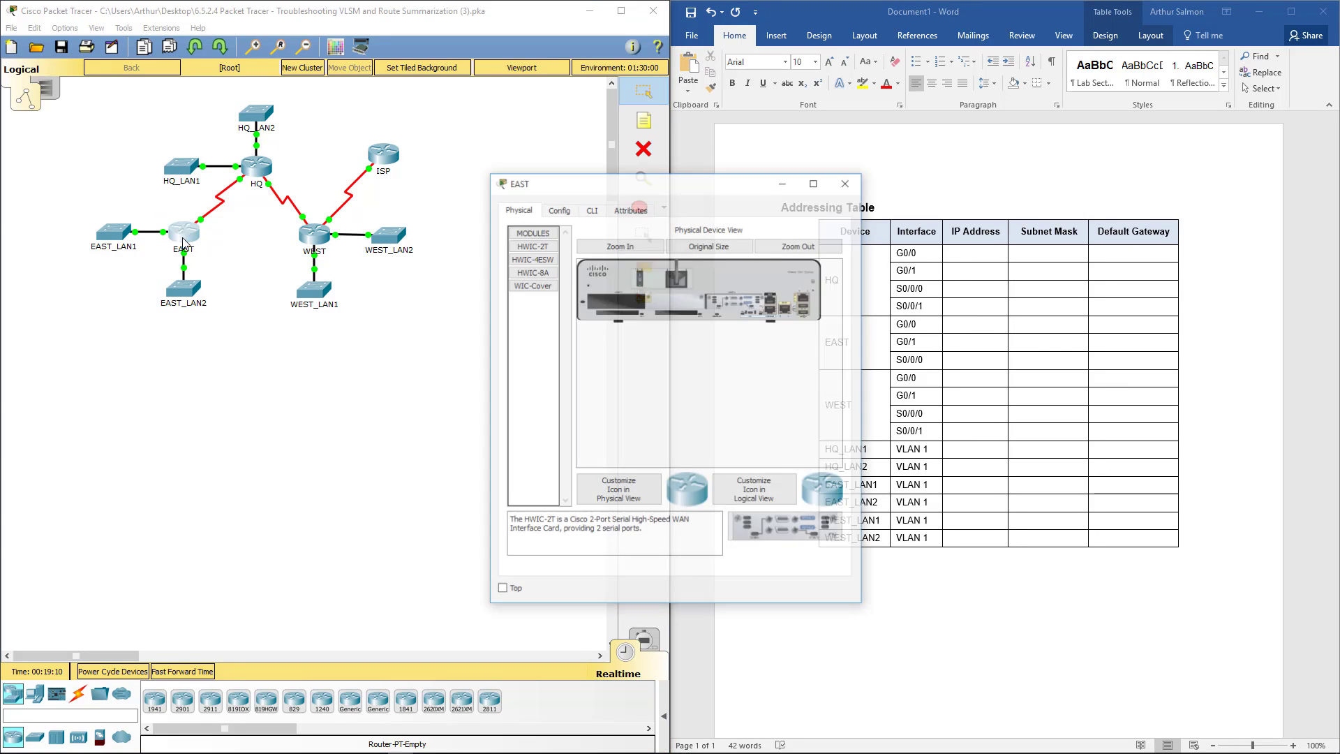
pyautogui.click(591, 208)
pyautogui.moveTo(683, 182); pyautogui.dragTo(386, 283)
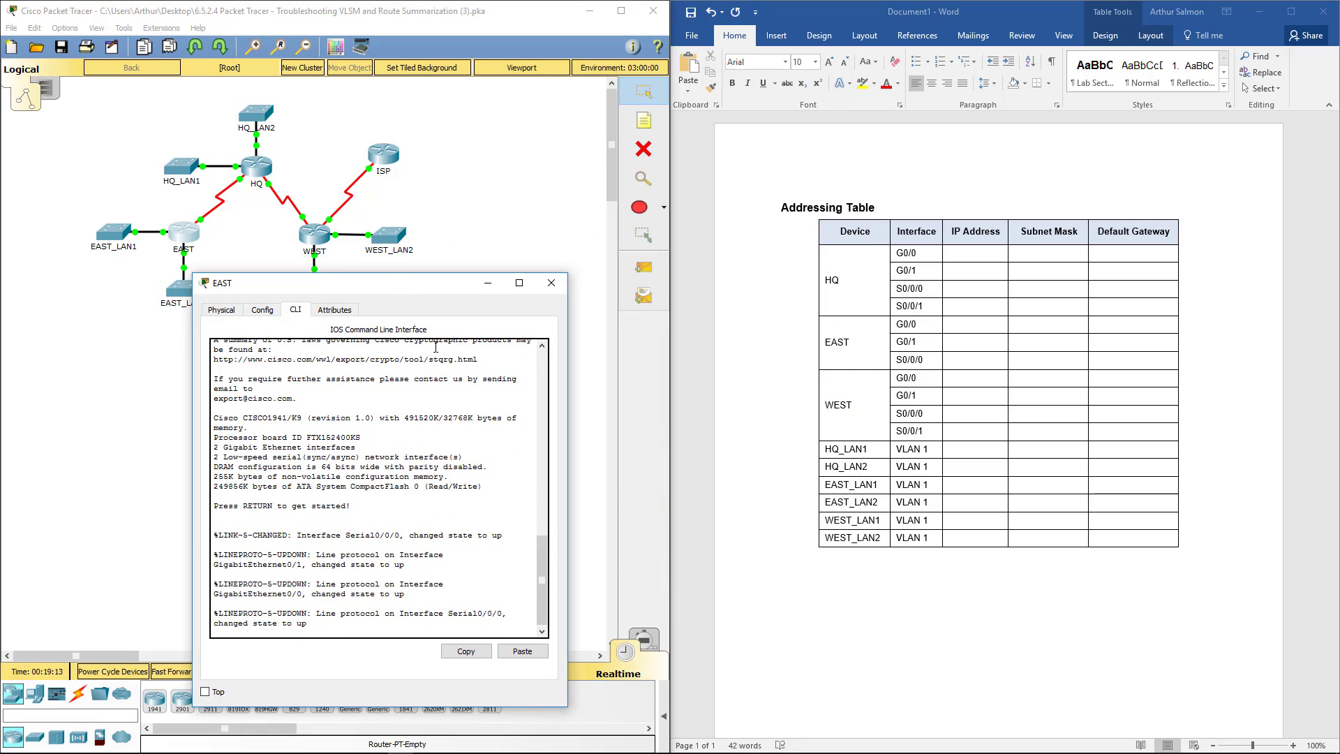
pyautogui.press('Return')
pyautogui.press('Return')
pyautogui.press('Return')
pyautogui.press('Return')
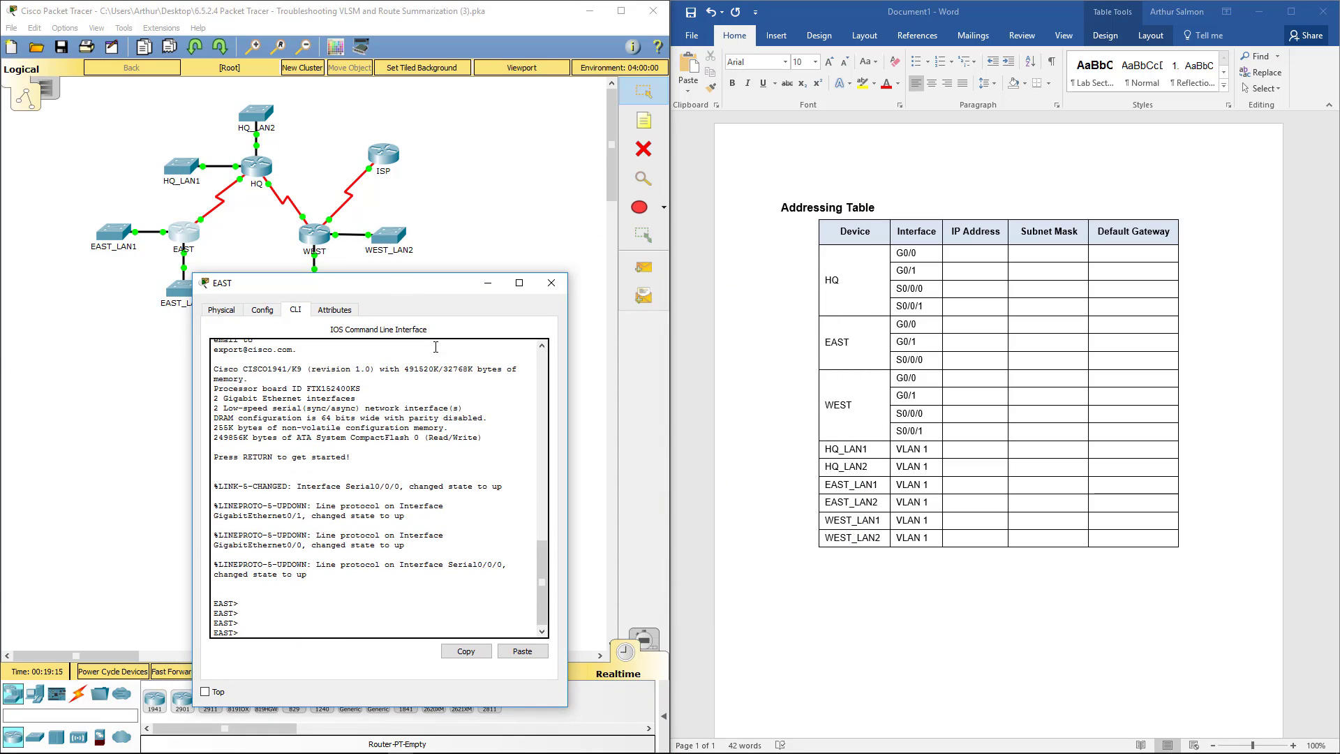
pyautogui.write('en')
pyautogui.press('Return')
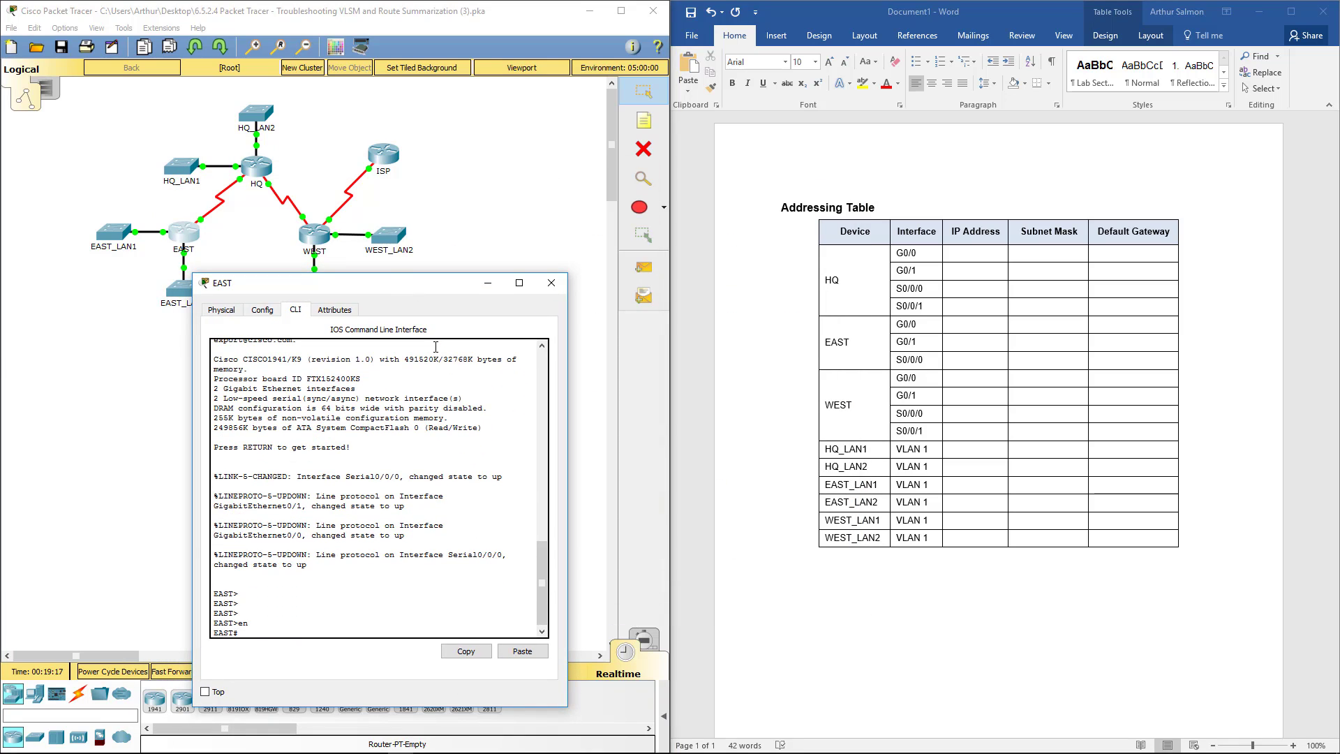
# Run "show ip int brief" on the EAST router and resize its window so the interface list is readable next to the table.
pyautogui.write('show ip int brief')
pyautogui.press('Return')
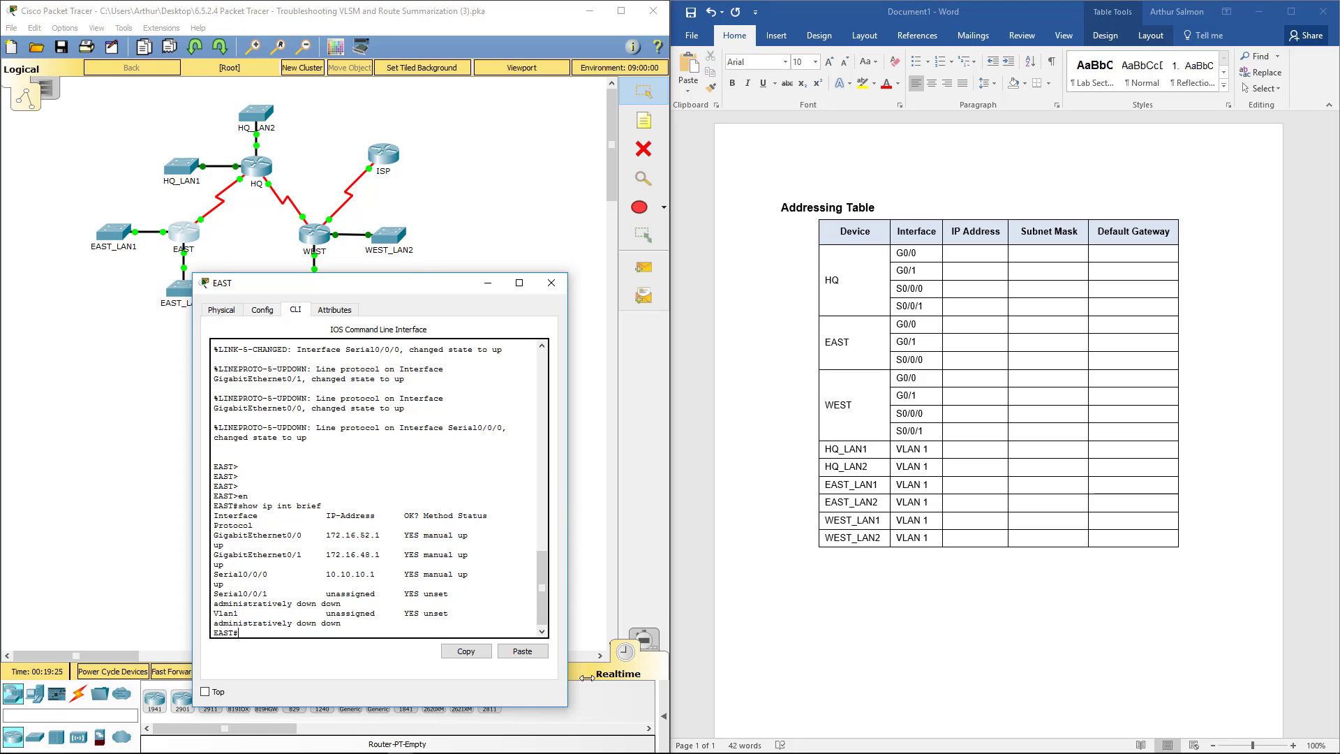
pyautogui.moveTo(567, 675); pyautogui.dragTo(681, 676)
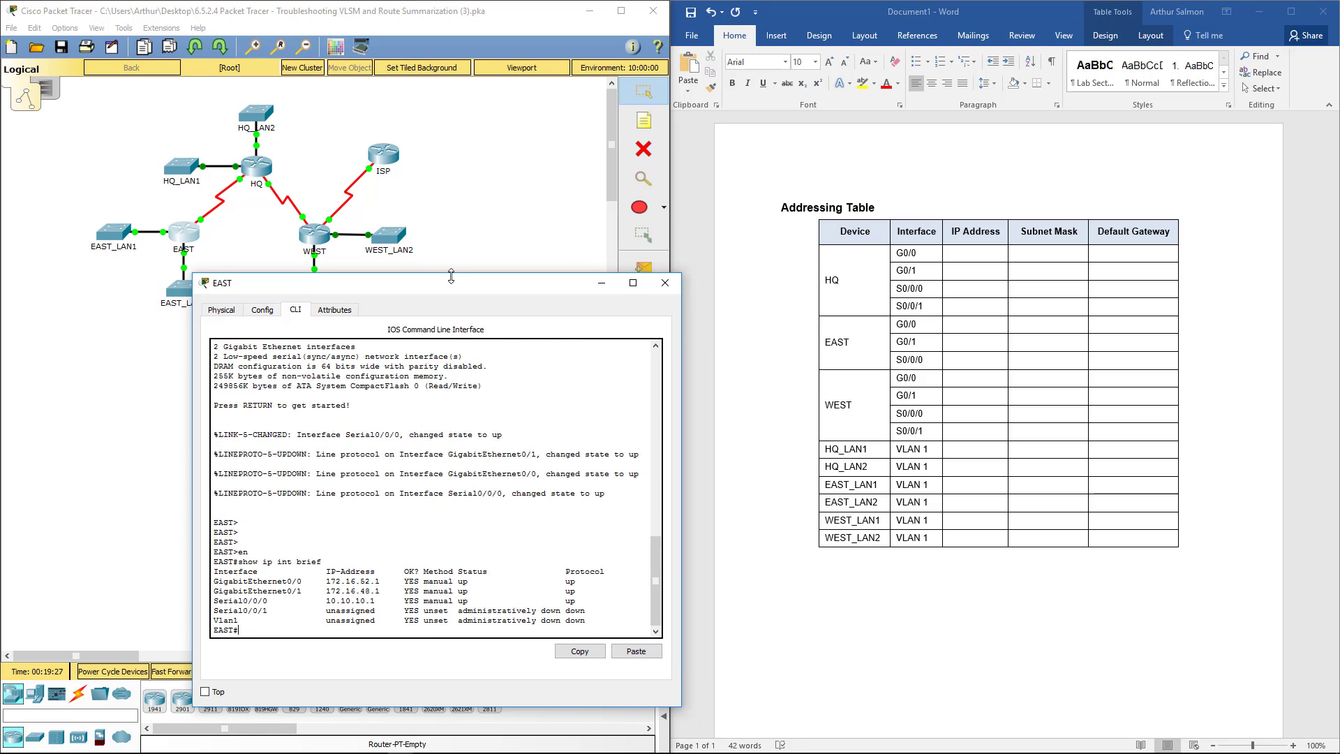
pyautogui.moveTo(450, 274); pyautogui.dragTo(421, 252)
pyautogui.moveTo(624, 490); pyautogui.dragTo(627, 510)
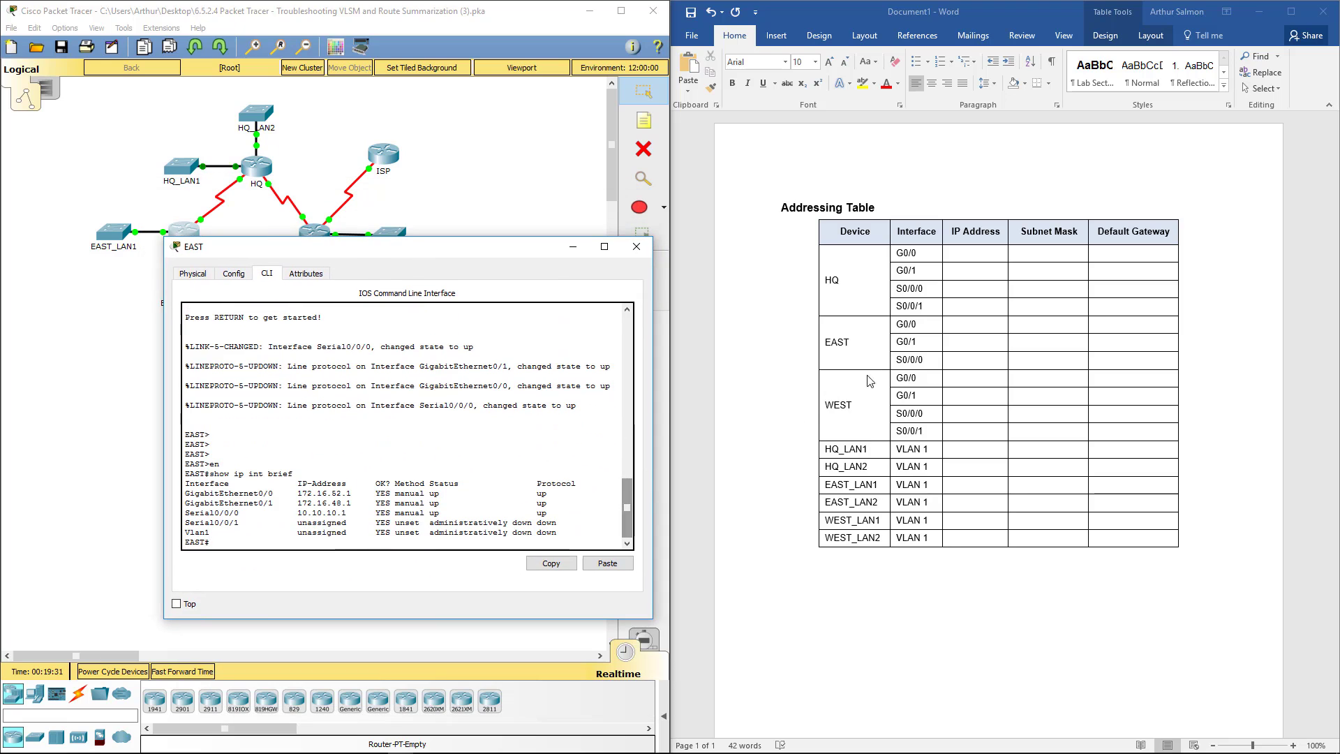
# Enter 172.16.52.1 as the IP address of EAST G0/0 in the Addressing Table.
pyautogui.click(942, 330)
pyautogui.moveTo(942, 331); pyautogui.dragTo(1159, 275)
pyautogui.click(953, 328)
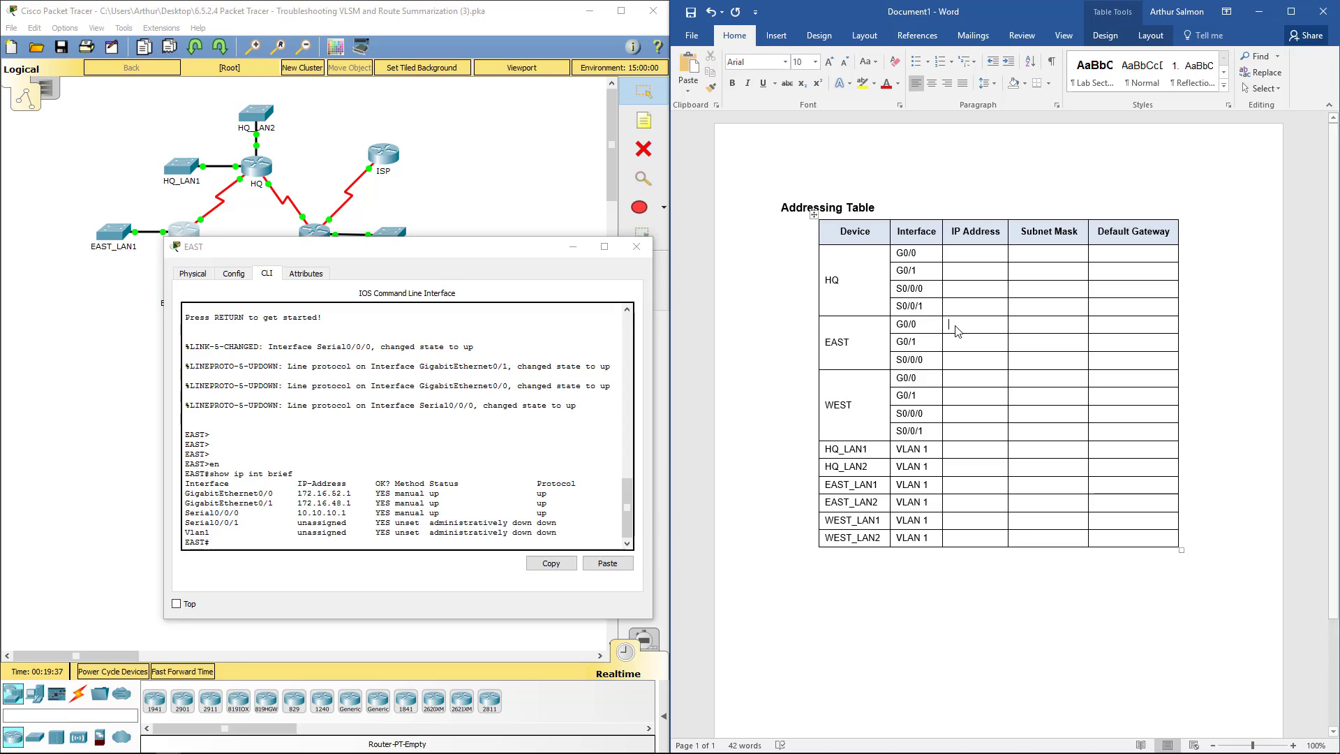
pyautogui.write('172.1')
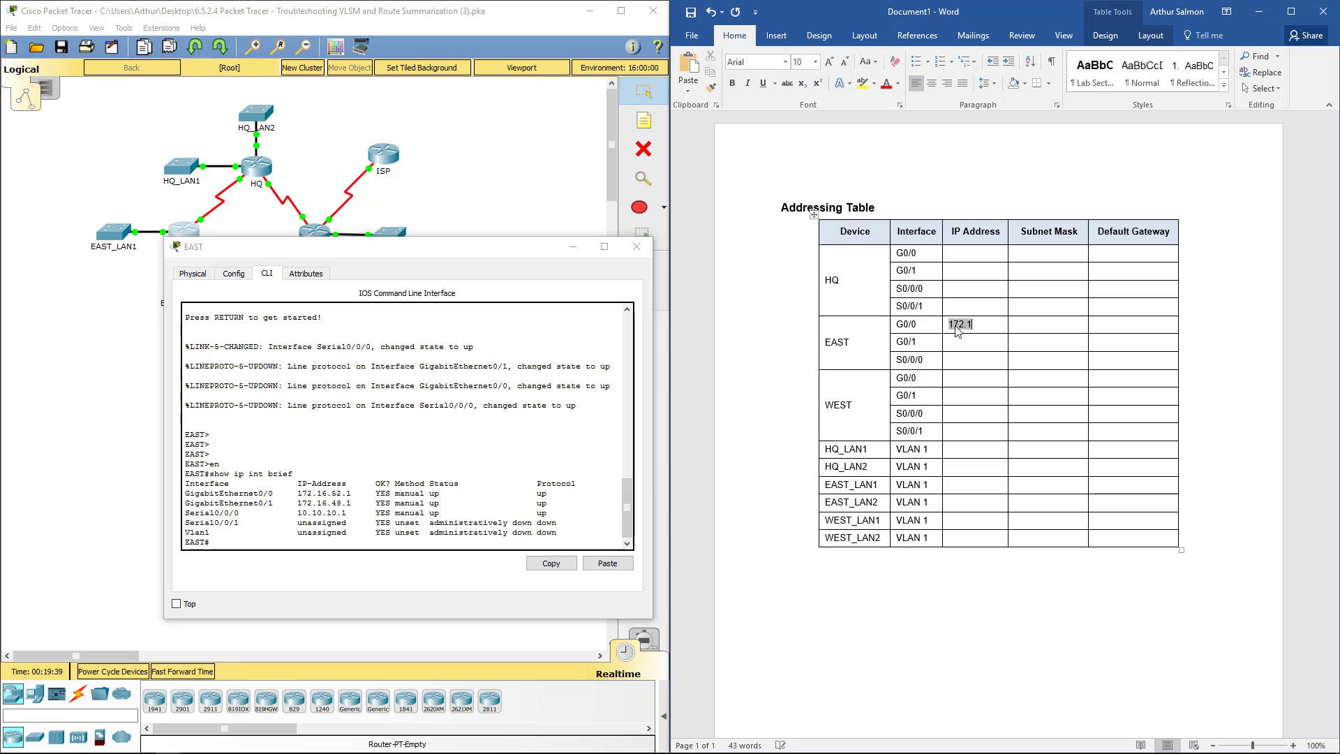
pyautogui.write('6.4')
pyautogui.write('2.1')
# Enter 172.16.48.1 for EAST G0/1 and 10.10.10.1 for EAST S0/0/0 in the IP Address column, and close the EAST router window.
pyautogui.press('Down')
pyautogui.write('172.52.16.48.1')
pyautogui.press('Down')
pyautogui.write('10.10')
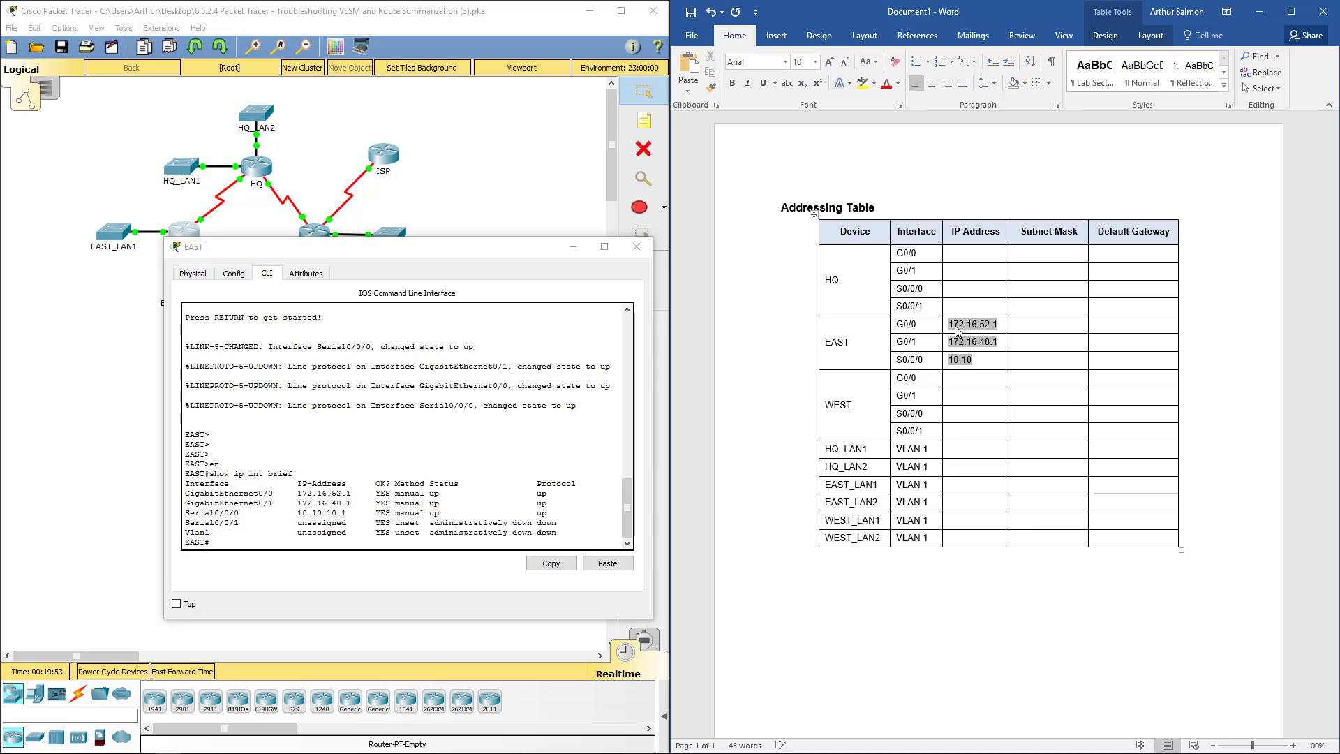
pyautogui.write('.10.1')
pyautogui.press('Return')
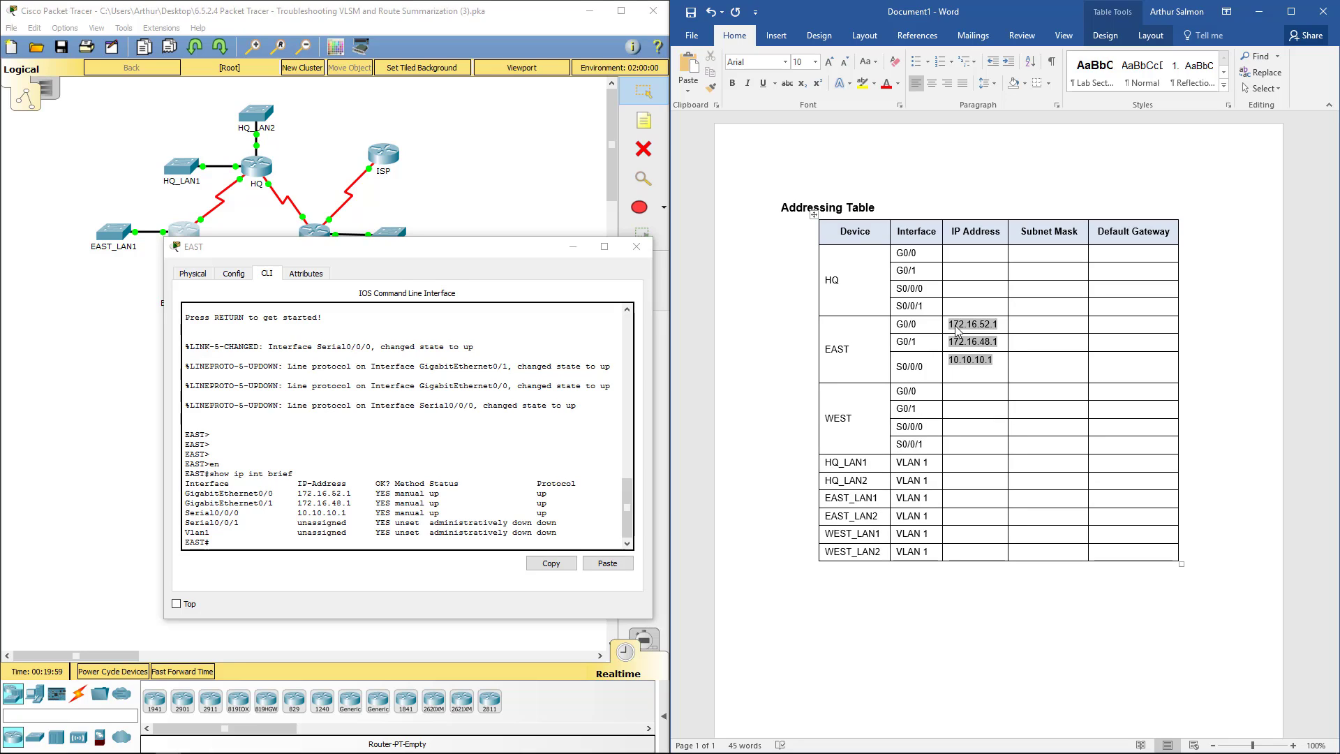
pyautogui.press('BackSpace')
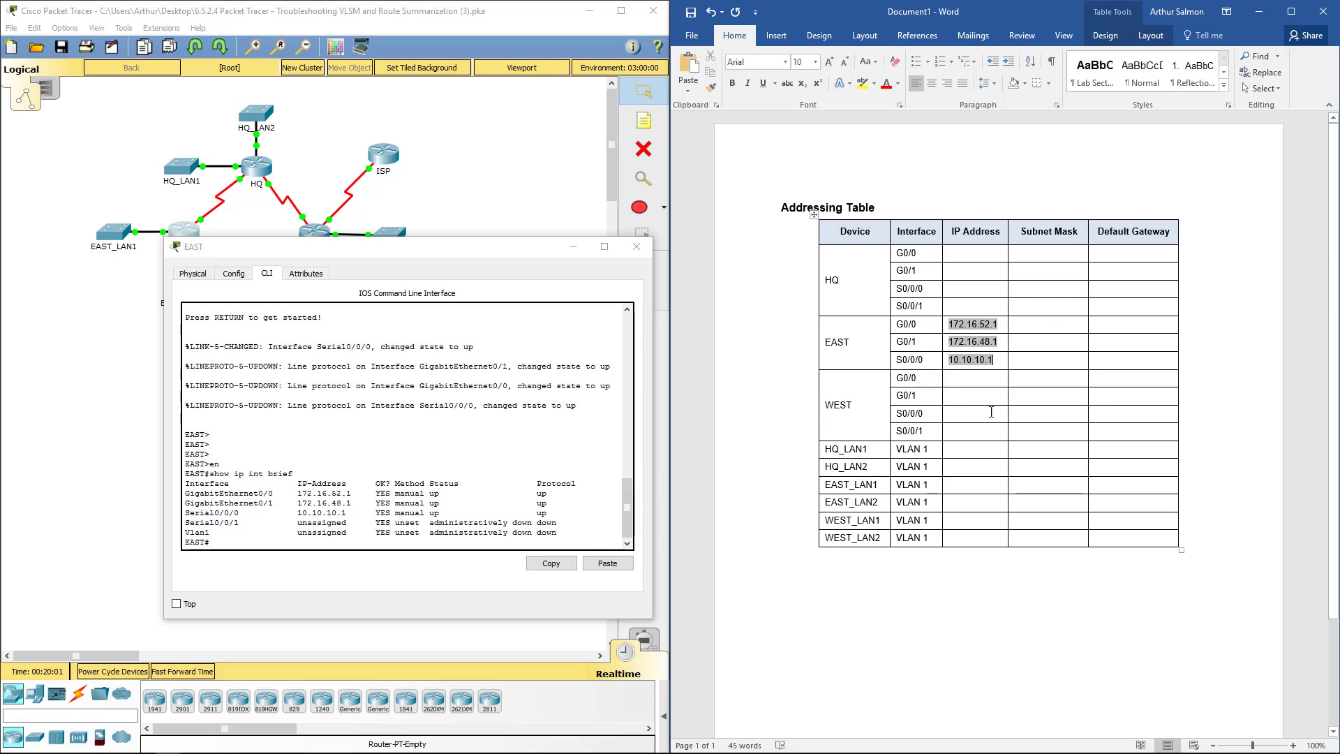
pyautogui.click(637, 248)
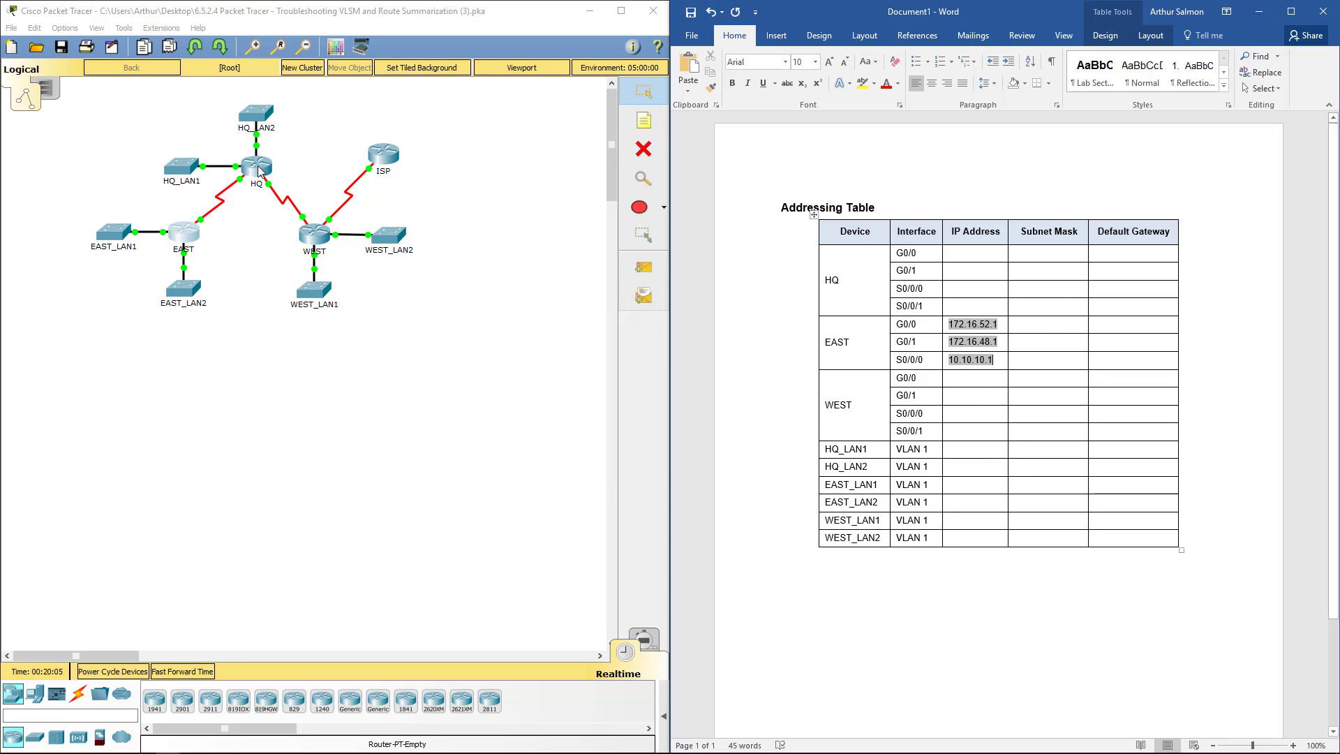
# Run "show ip int brief" in privileged EXEC mode on the HQ router and place its widened window beside the Addressing Table.
pyautogui.click(260, 171)
pyautogui.click(592, 209)
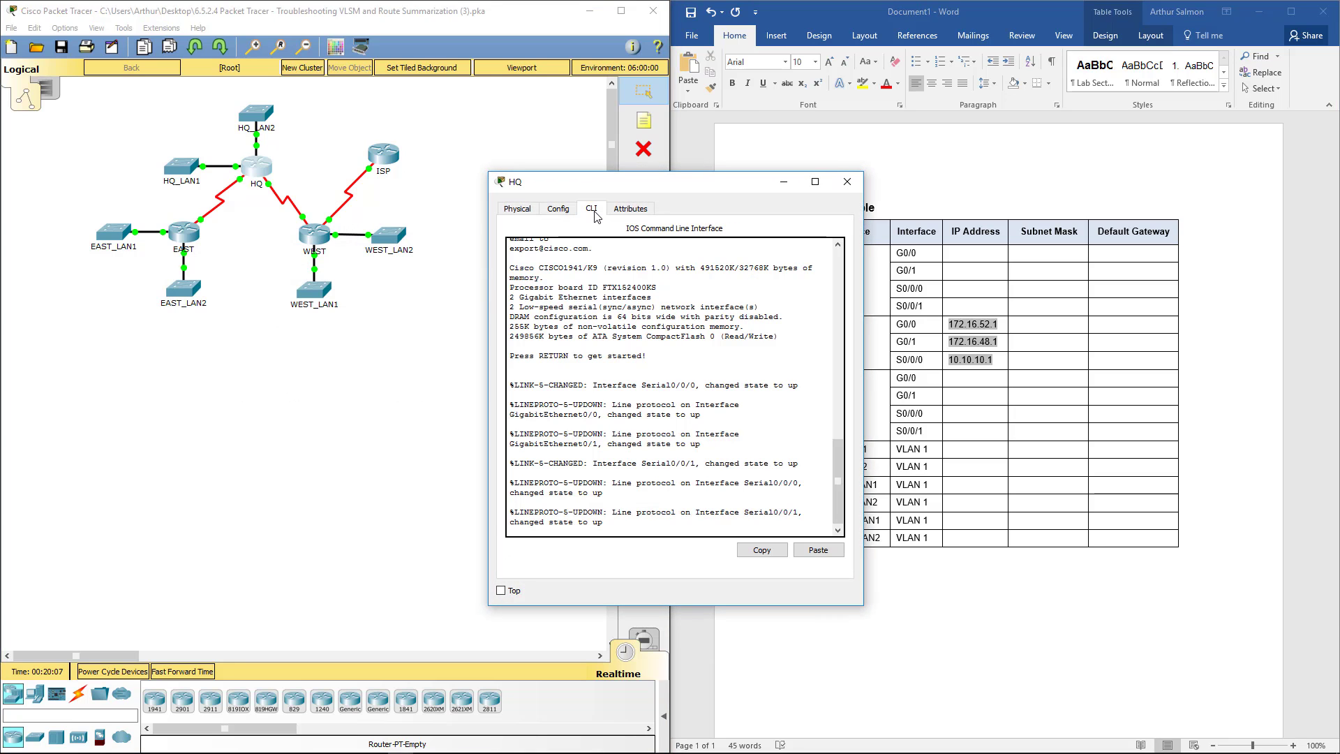
pyautogui.press('Return')
pyautogui.press('Return')
pyautogui.write('en')
pyautogui.press('Return')
pyautogui.write('s')
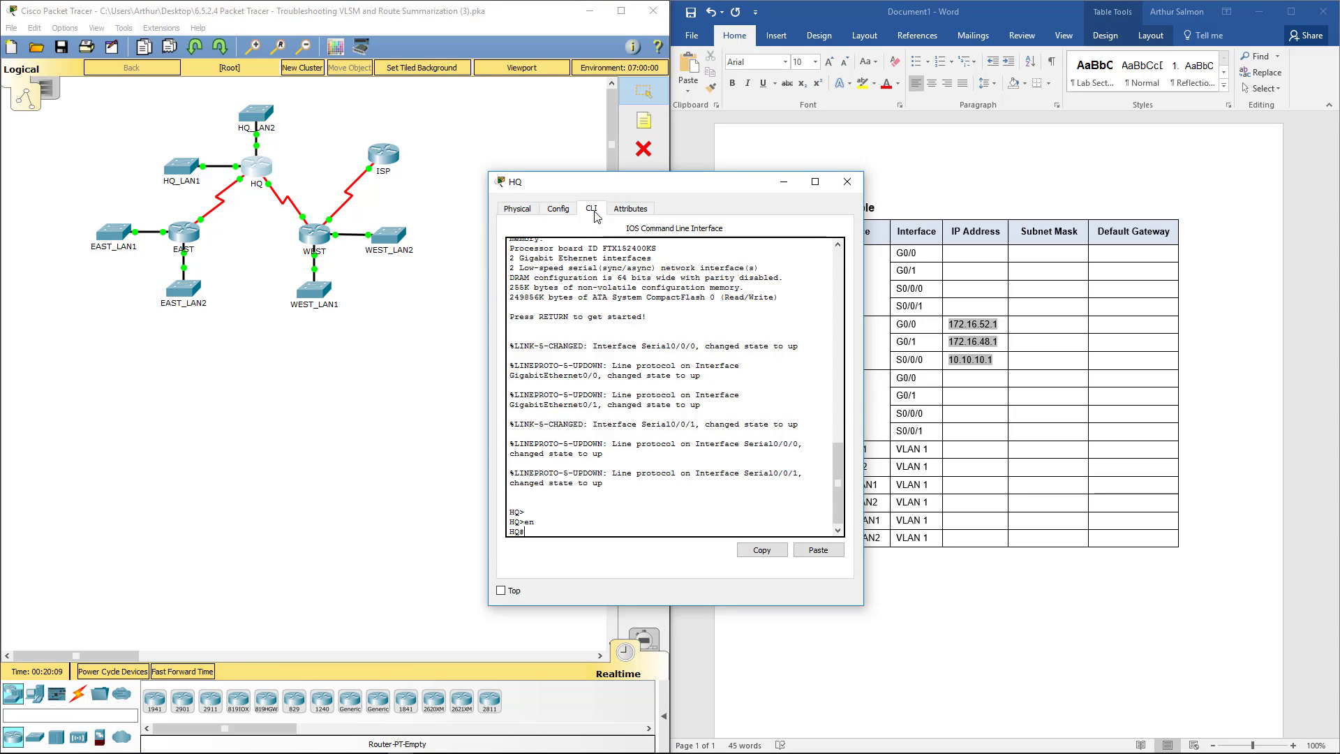
pyautogui.write('how ip int brief')
pyautogui.press('Return')
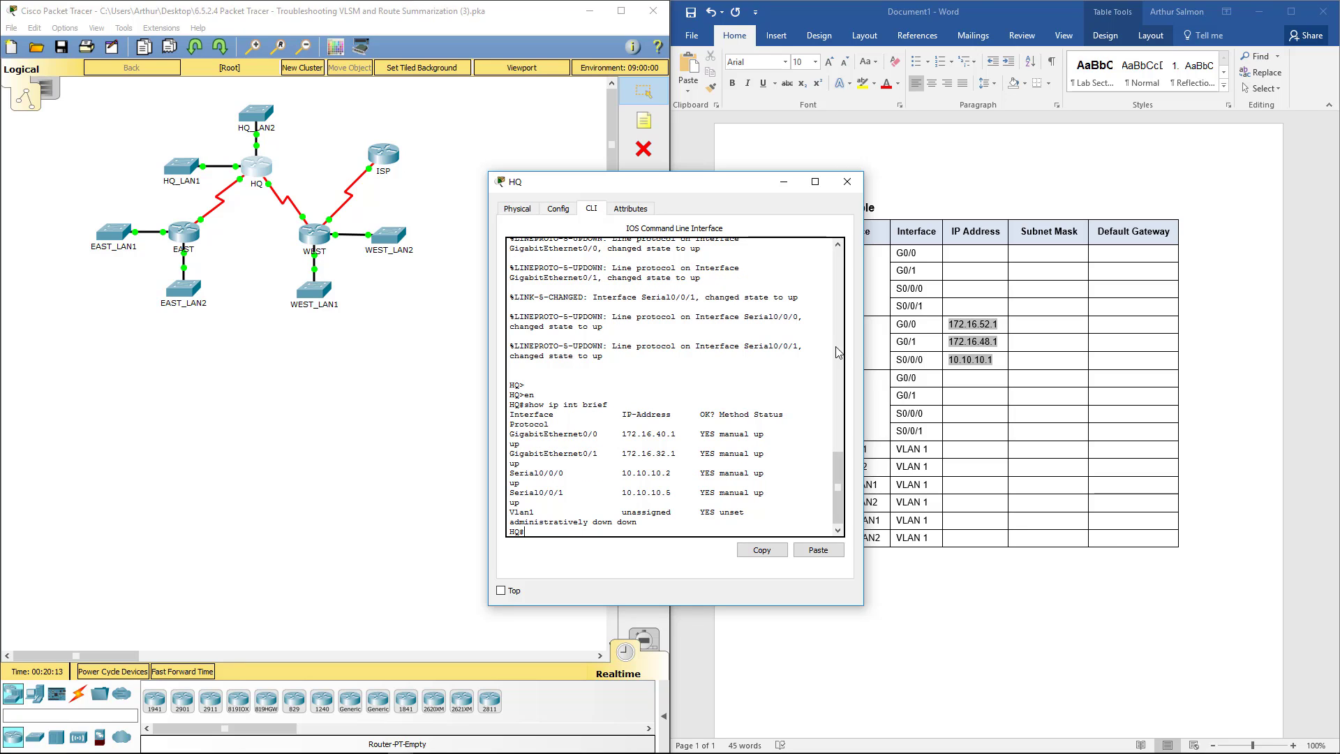
pyautogui.moveTo(864, 352); pyautogui.dragTo(914, 351)
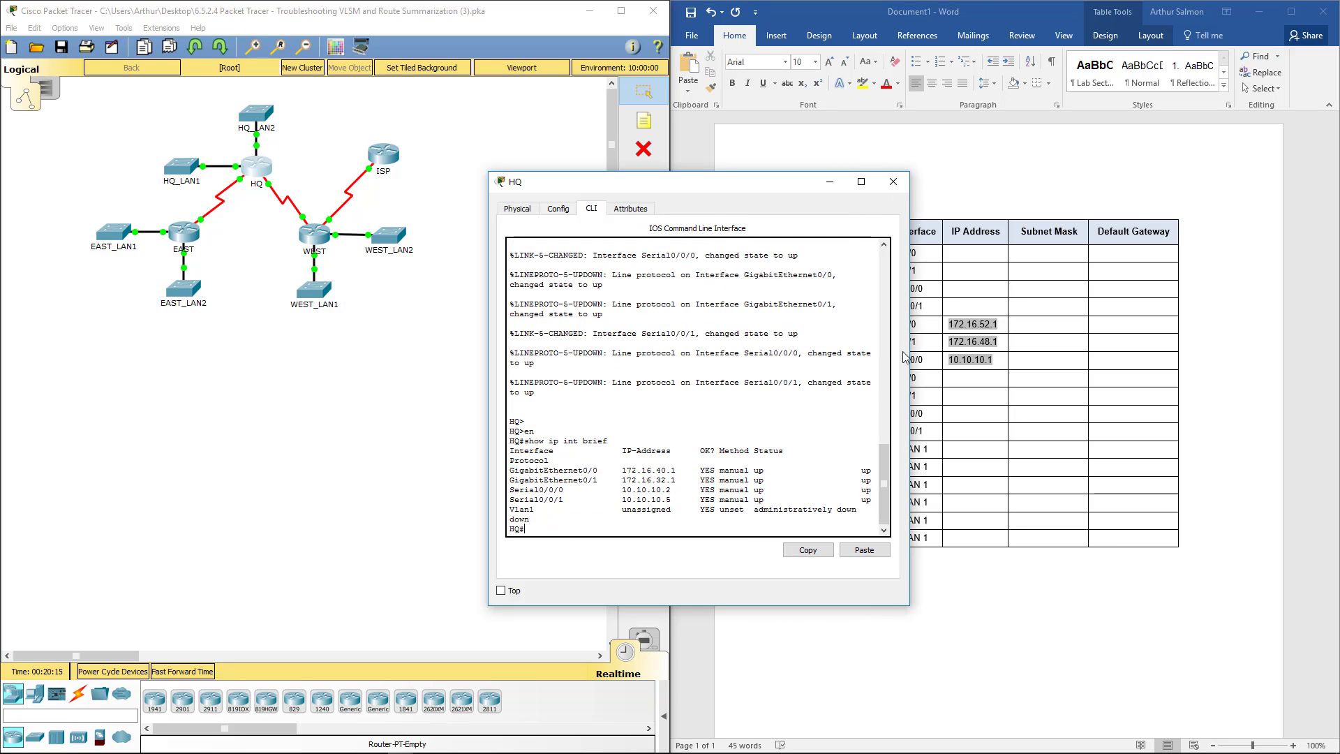
pyautogui.moveTo(702, 179); pyautogui.dragTo(440, 207)
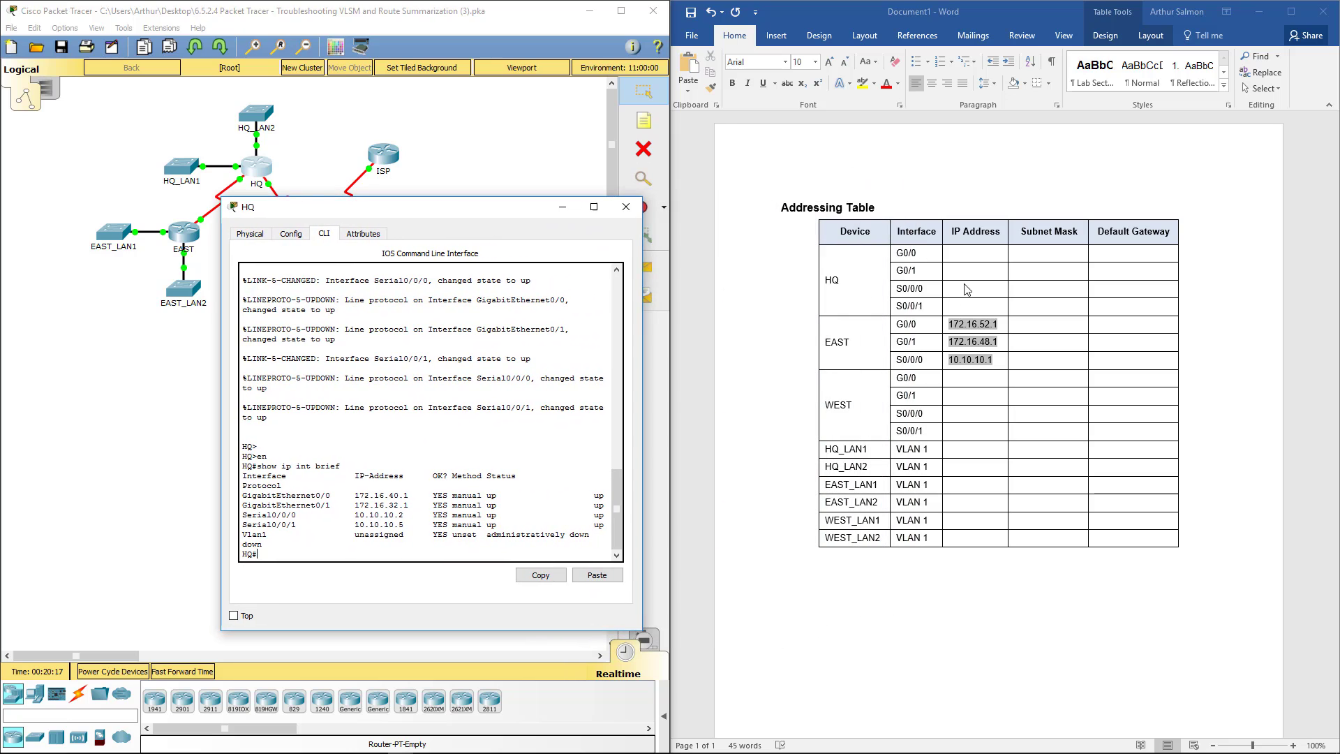
# Fill in HQ's IP addresses in the Addressing Table: 172.16.40.1 for G0/0, 172.16.32.1 for G0/1 and 10.10.10.2 for S0/0/0.
pyautogui.click(966, 254)
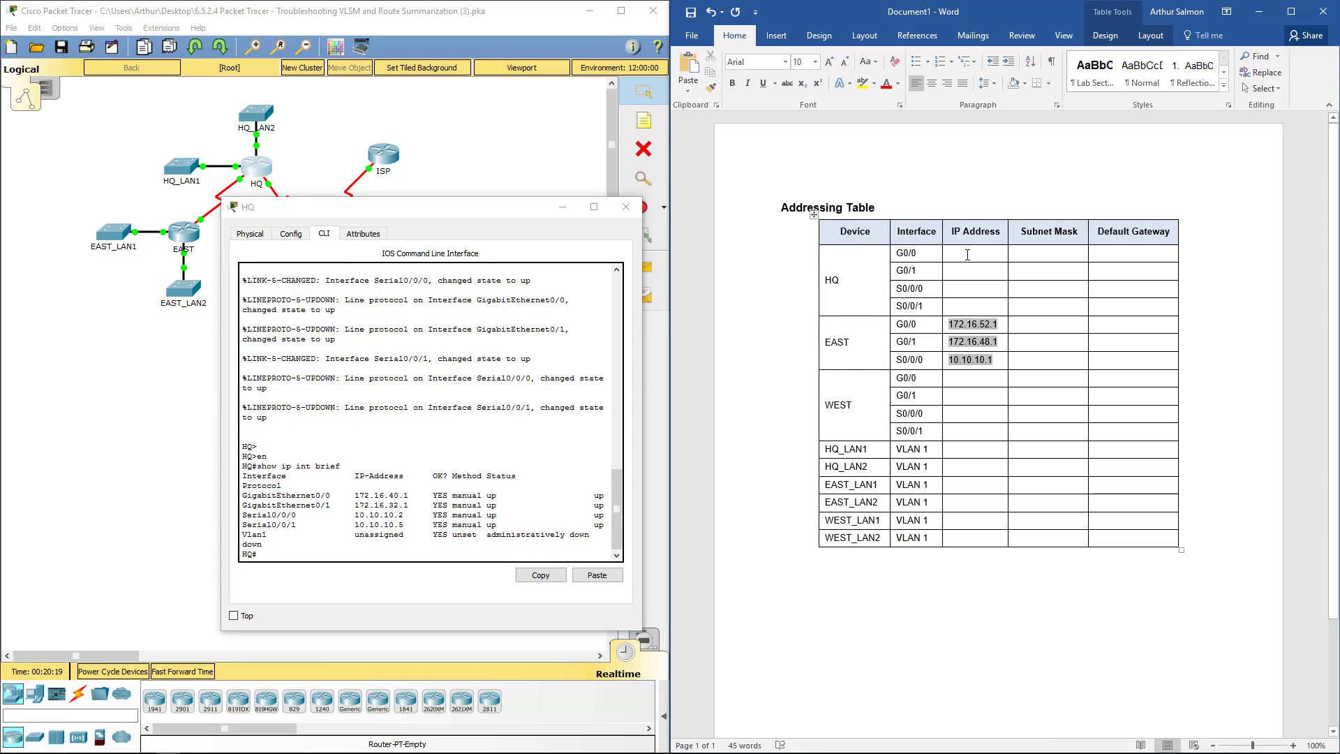
pyautogui.write('172.')
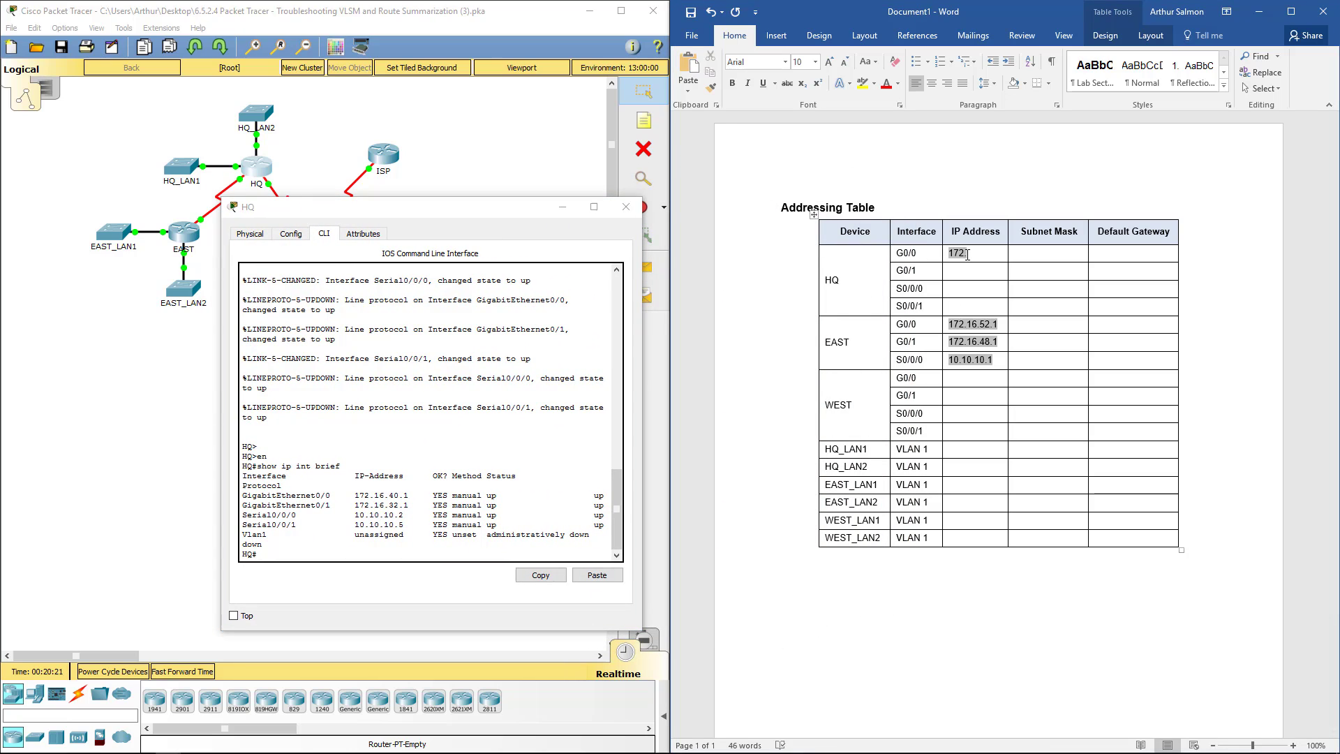
pyautogui.write('16.')
pyautogui.write('40.1')
pyautogui.write('172.16')
pyautogui.write('.')
pyautogui.write('32.1')
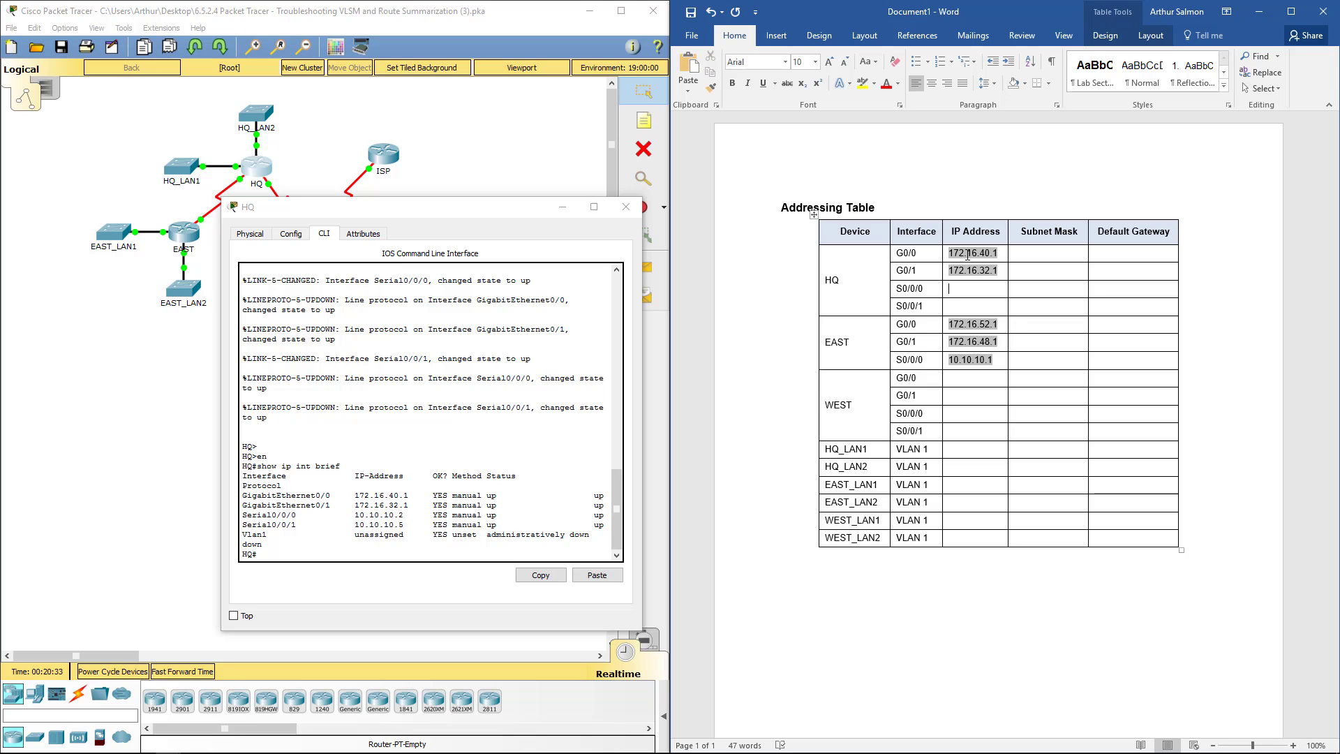
pyautogui.write('10.10.10.2')
pyautogui.keyDown('shift'); pyautogui.click(915, 288); pyautogui.keyUp('shift')
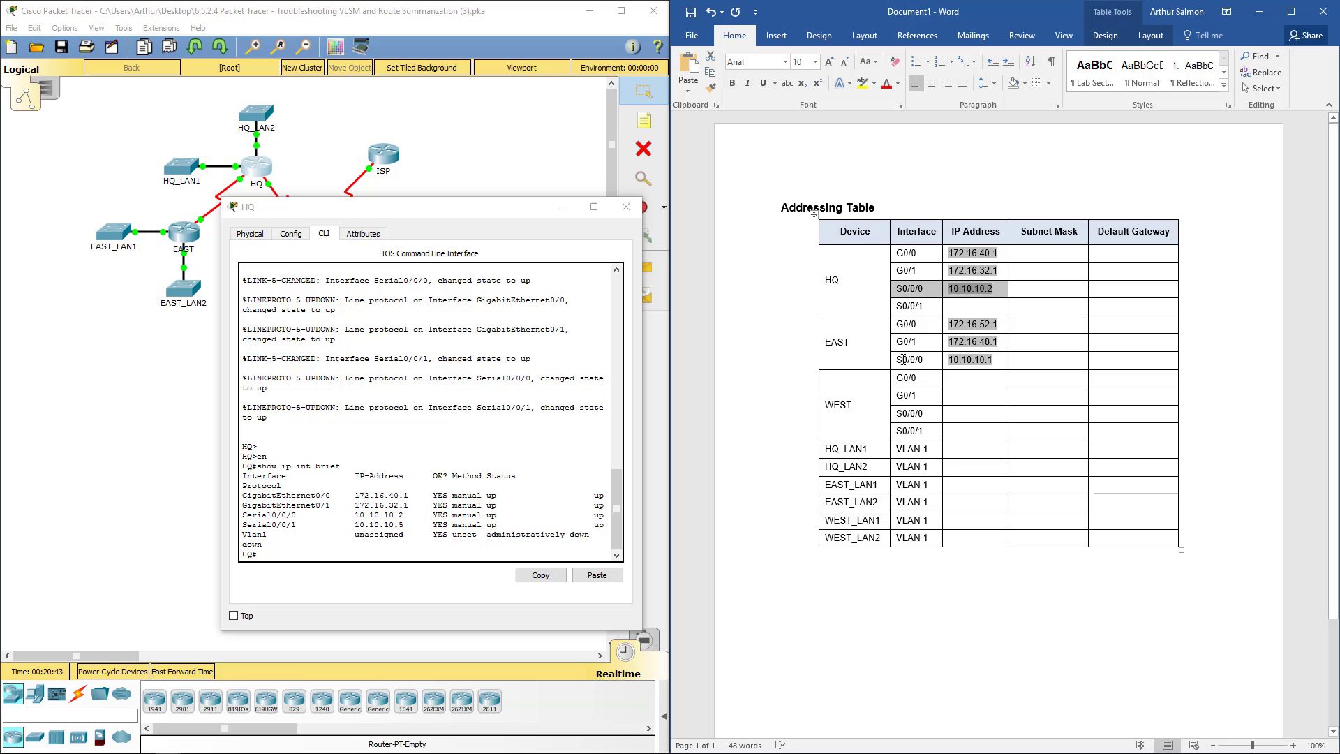
pyautogui.moveTo(903, 359); pyautogui.dragTo(977, 359)
# Insert a new column after Default Gateway in the Addressing Table and give it the heading "Connected To".
pyautogui.click(1130, 292)
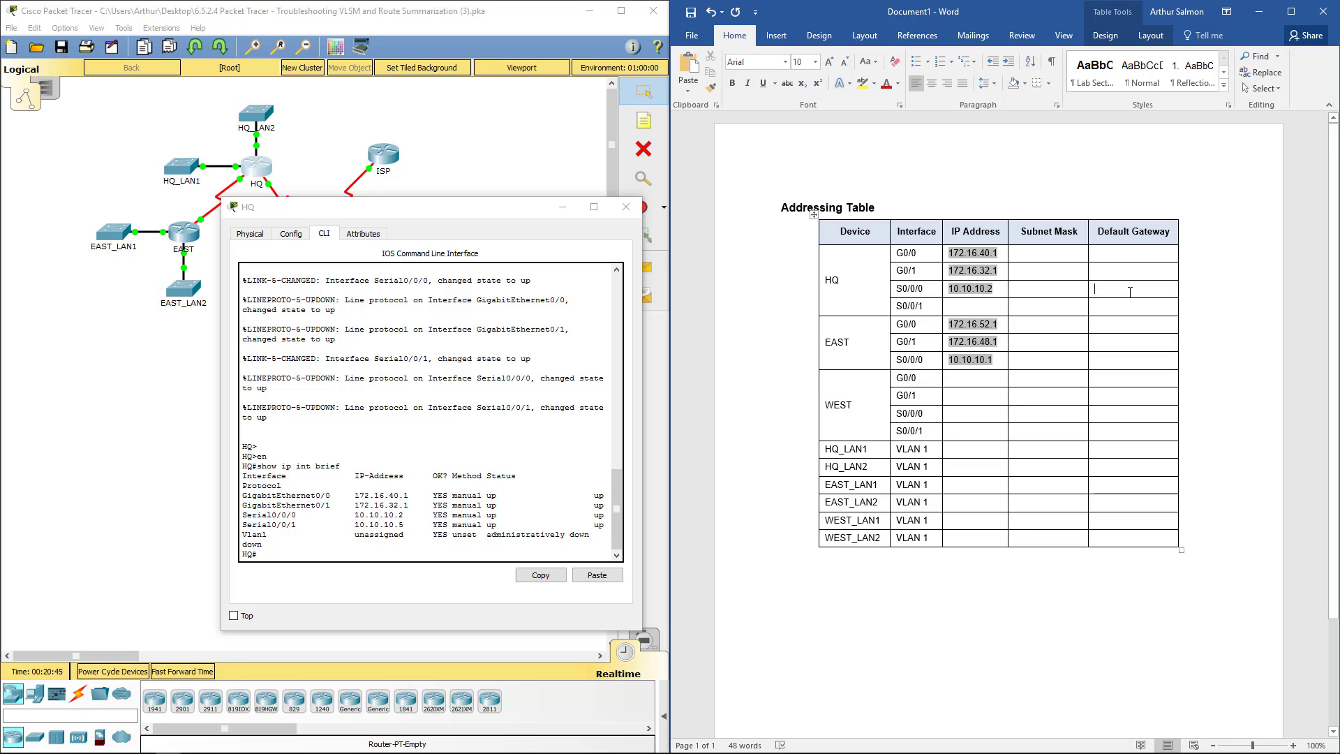
pyautogui.moveTo(1129, 250); pyautogui.dragTo(1157, 536)
pyautogui.rightClick(1130, 291)
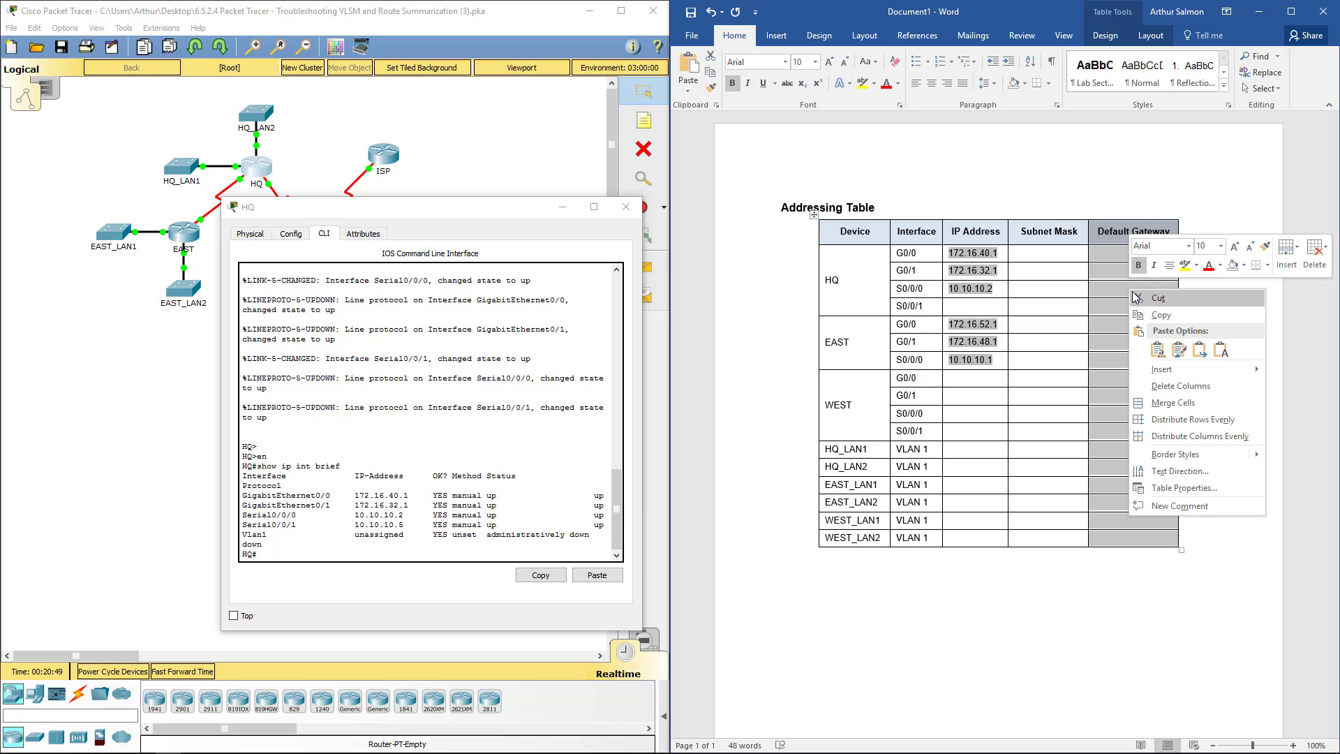
pyautogui.moveTo(1161, 371)
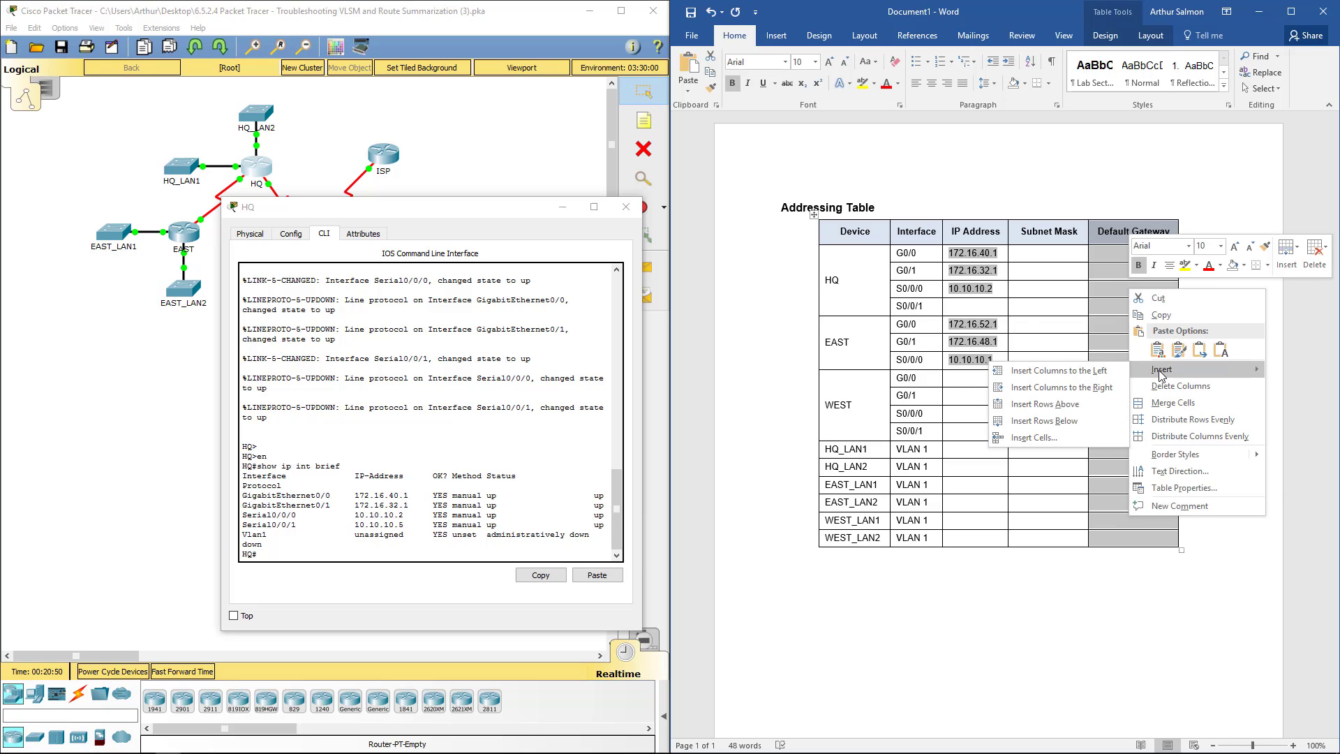
pyautogui.click(1097, 387)
pyautogui.click(1148, 232)
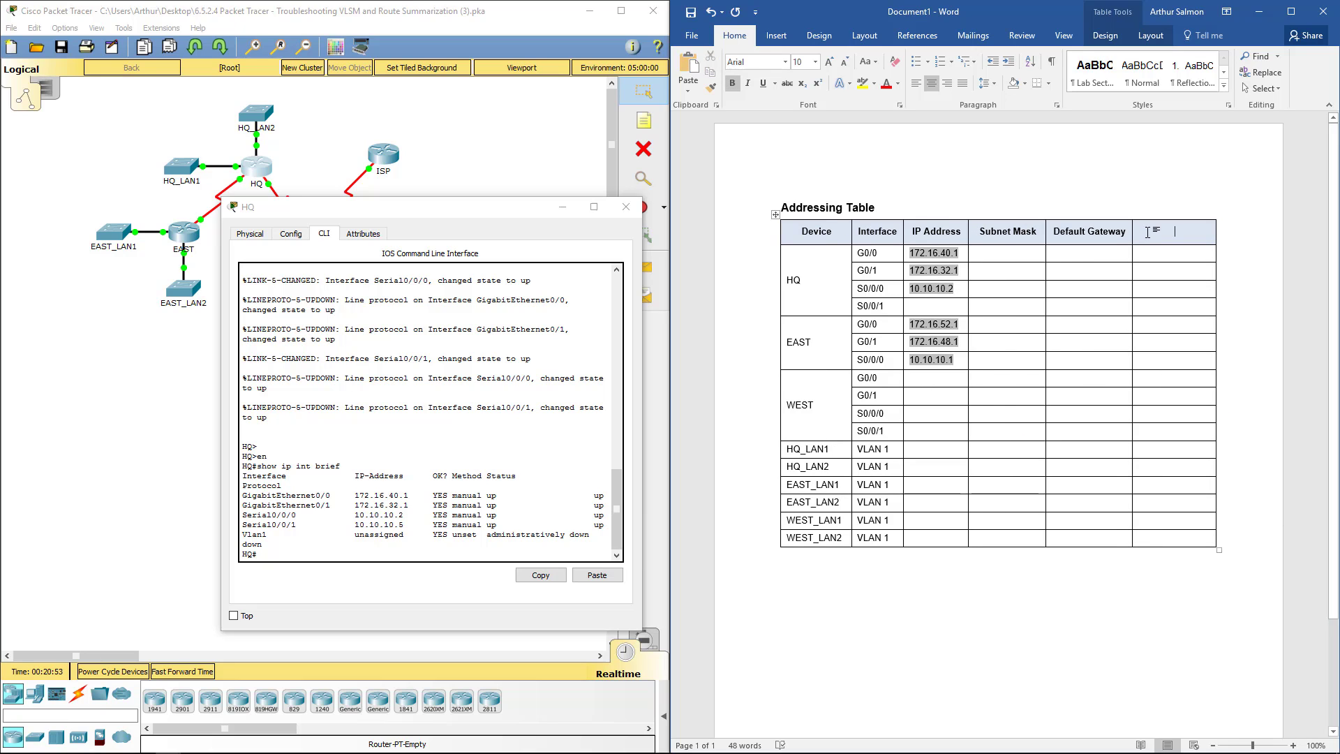
pyautogui.write('Connect')
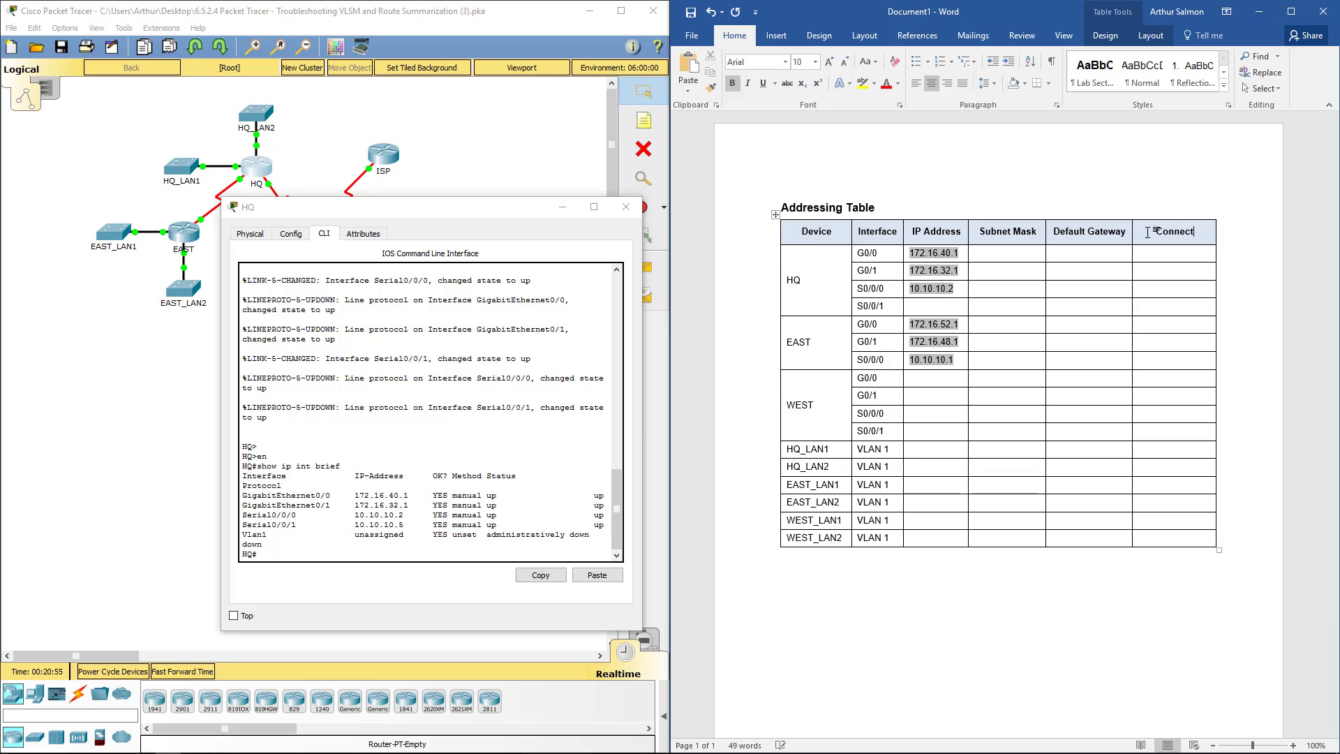
pyautogui.write('ed To')
# Enter "R-East" in the Connected To column for HQ S0/0/0.
pyautogui.click(1171, 292)
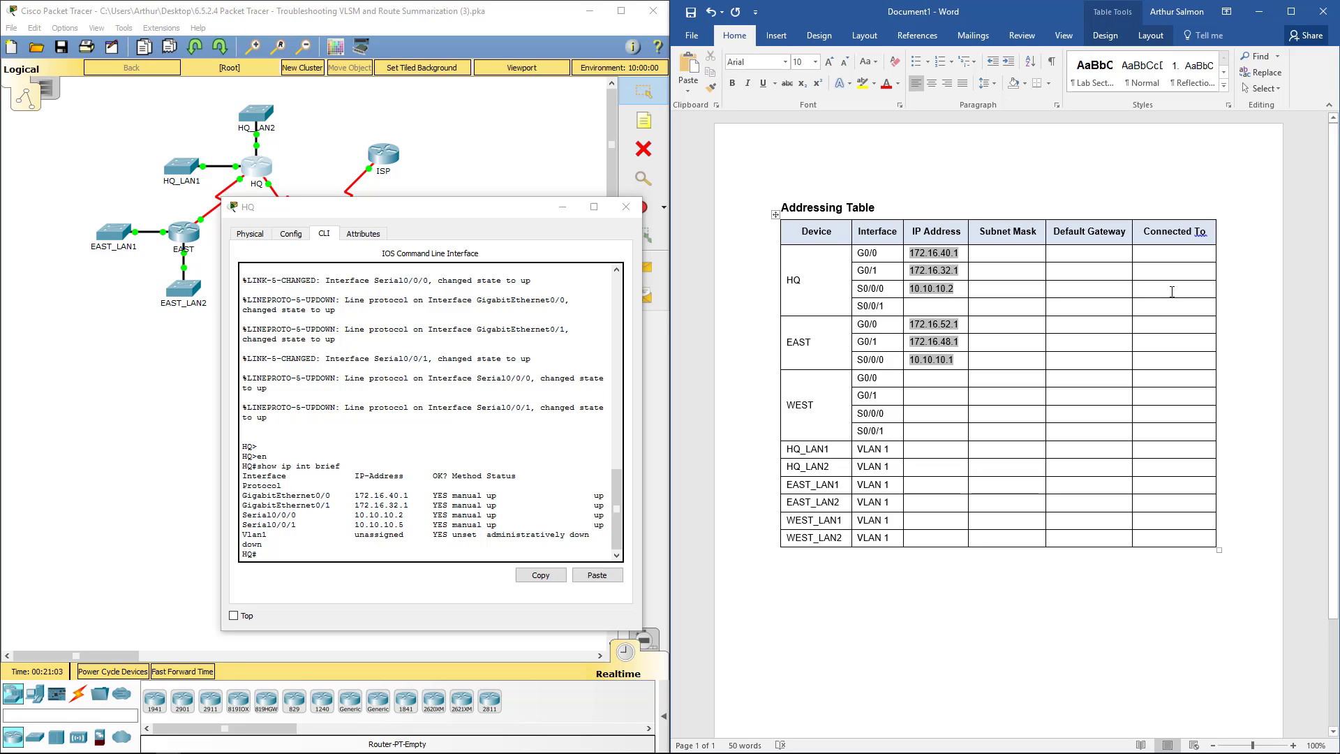
pyautogui.write('R')
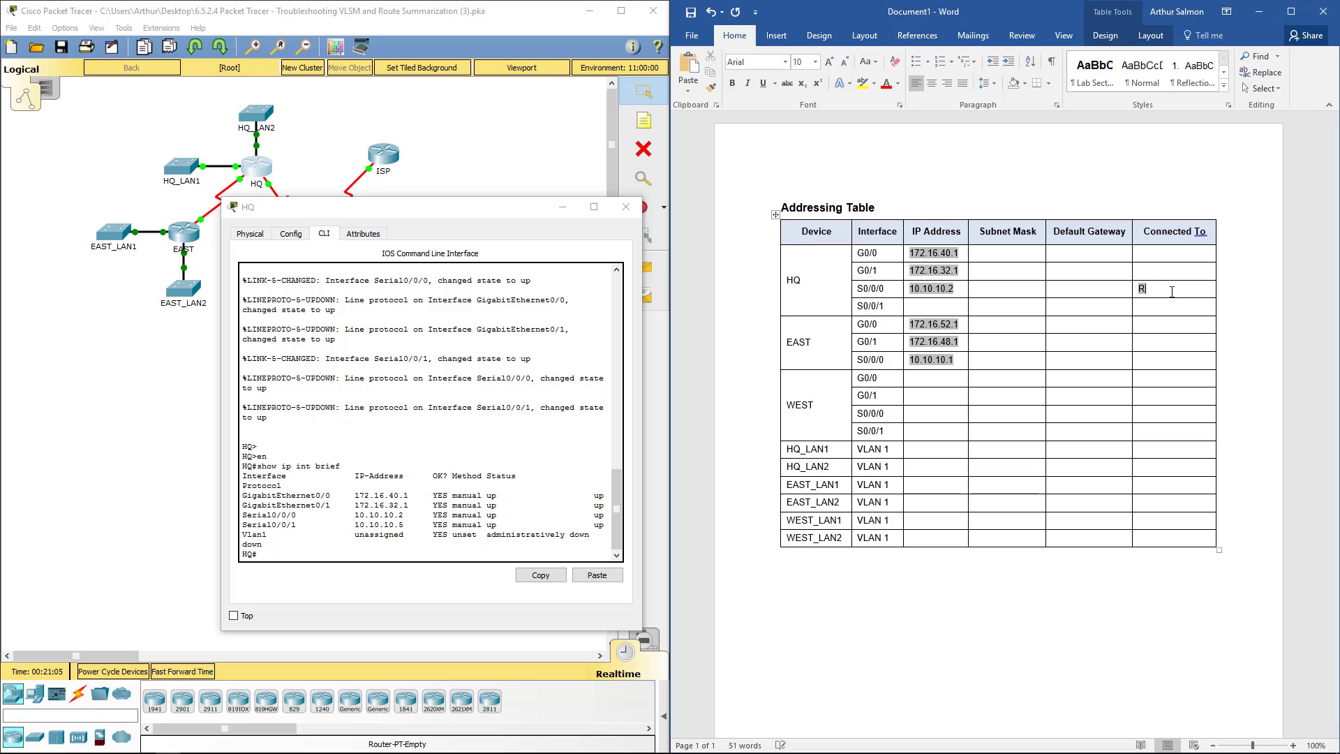
pyautogui.write('-East')
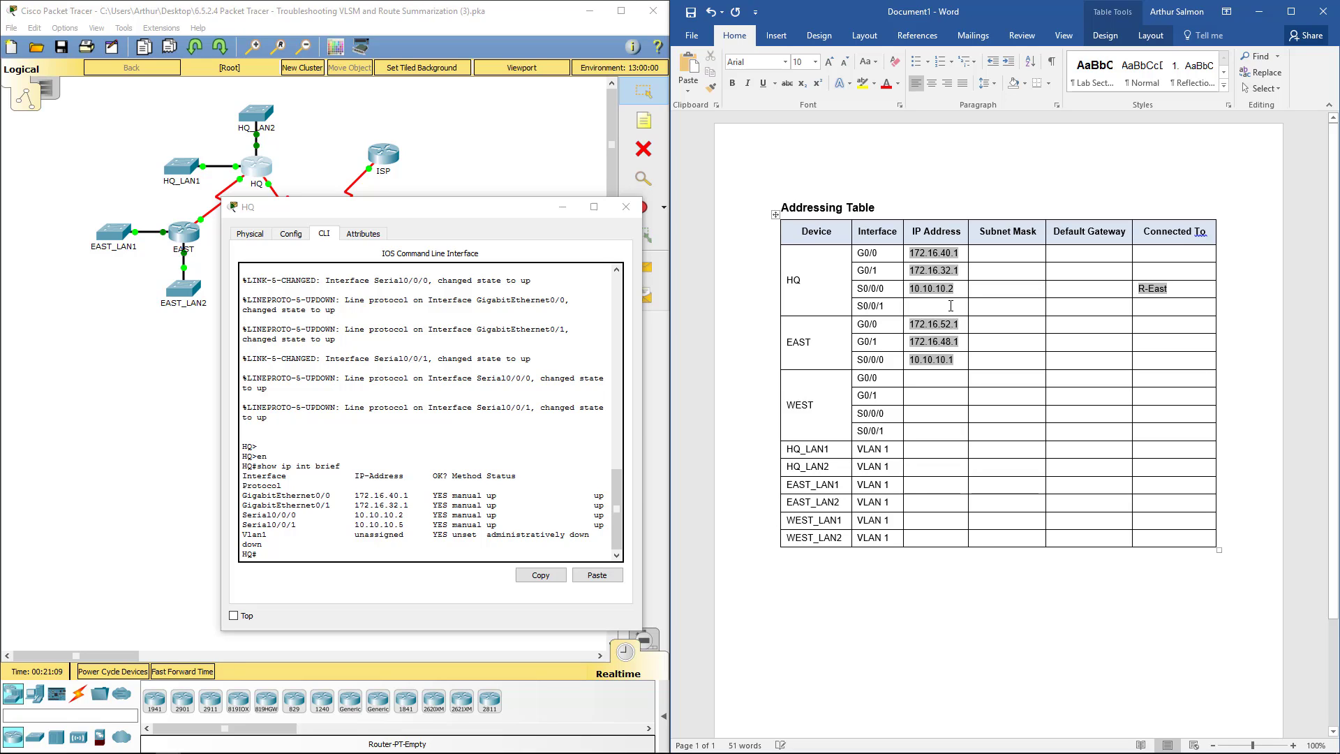
# Enter 10.10.10.5 as the IP address of HQ S0/0/1 in the Addressing Table and close the HQ router window.
pyautogui.write('10.0.0')
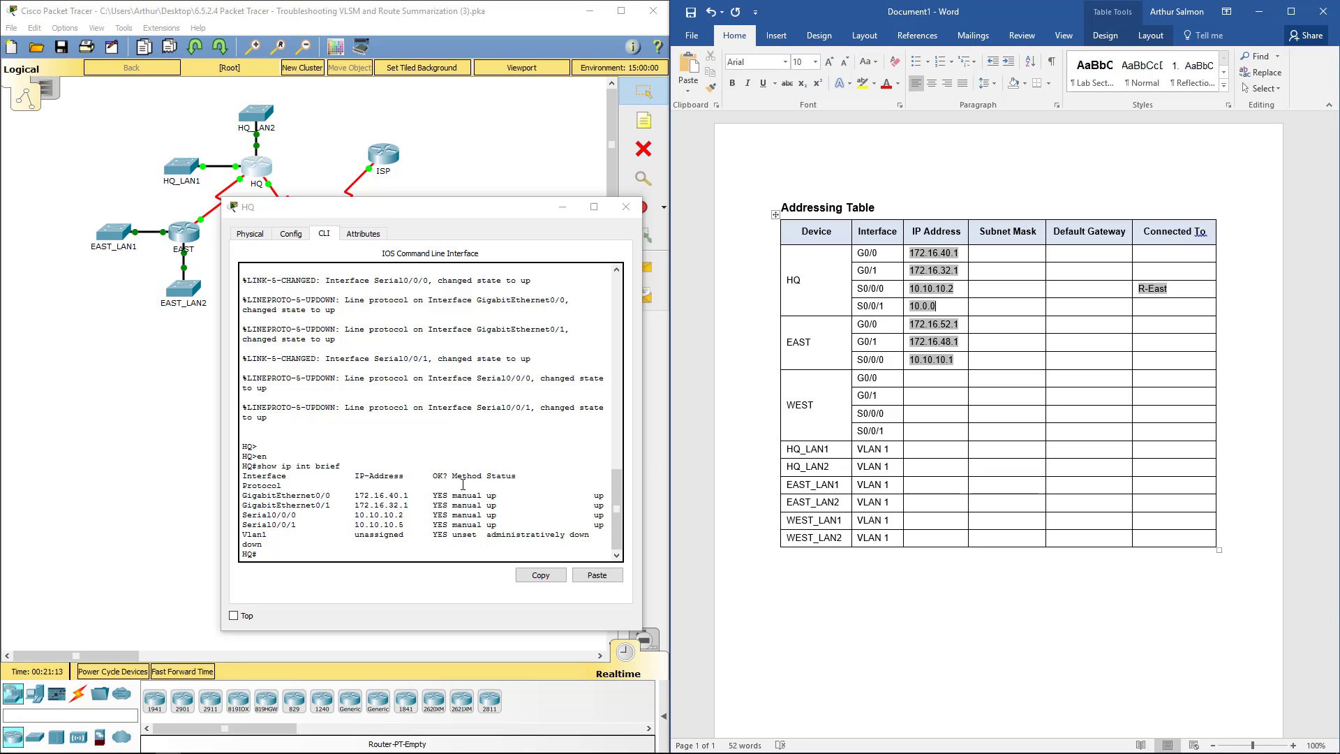
pyautogui.press('BackSpace')
pyautogui.press('BackSpace')
pyautogui.press('BackSpace')
pyautogui.write('10.10.5')
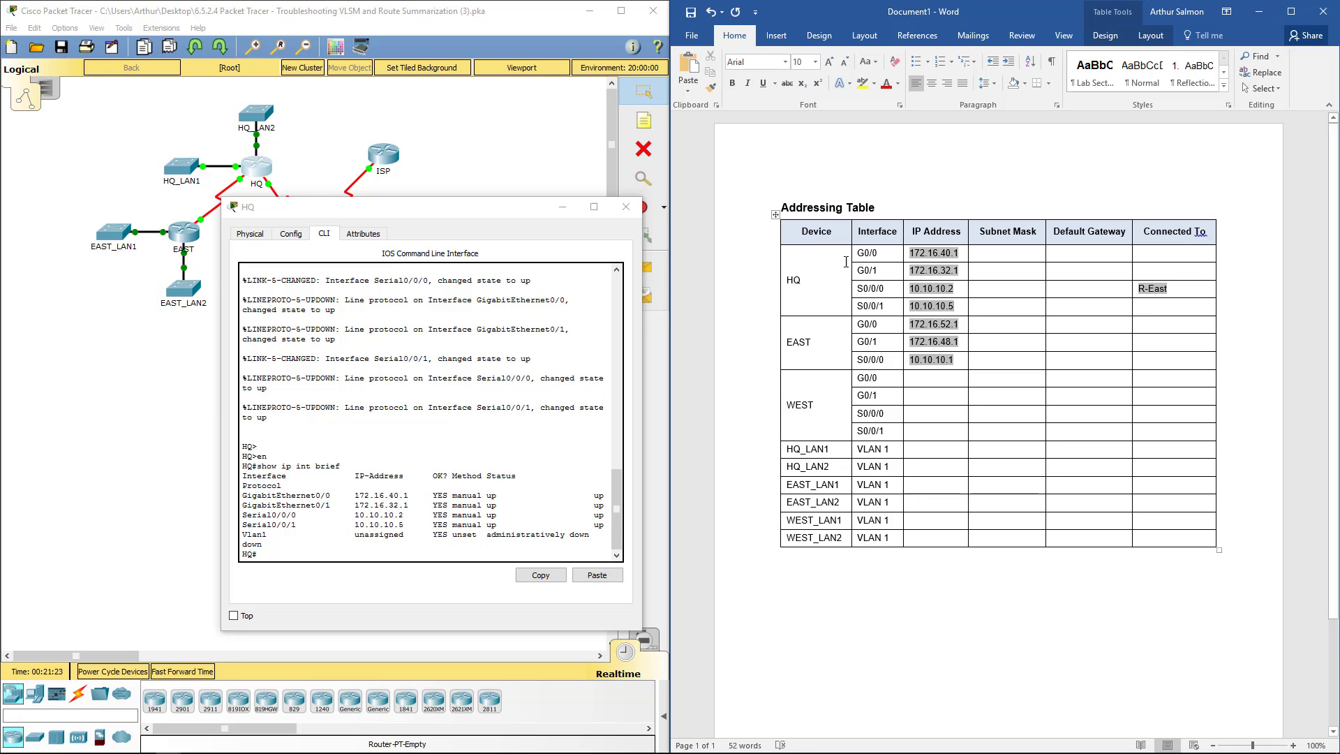
pyautogui.moveTo(542, 209); pyautogui.dragTo(510, 314)
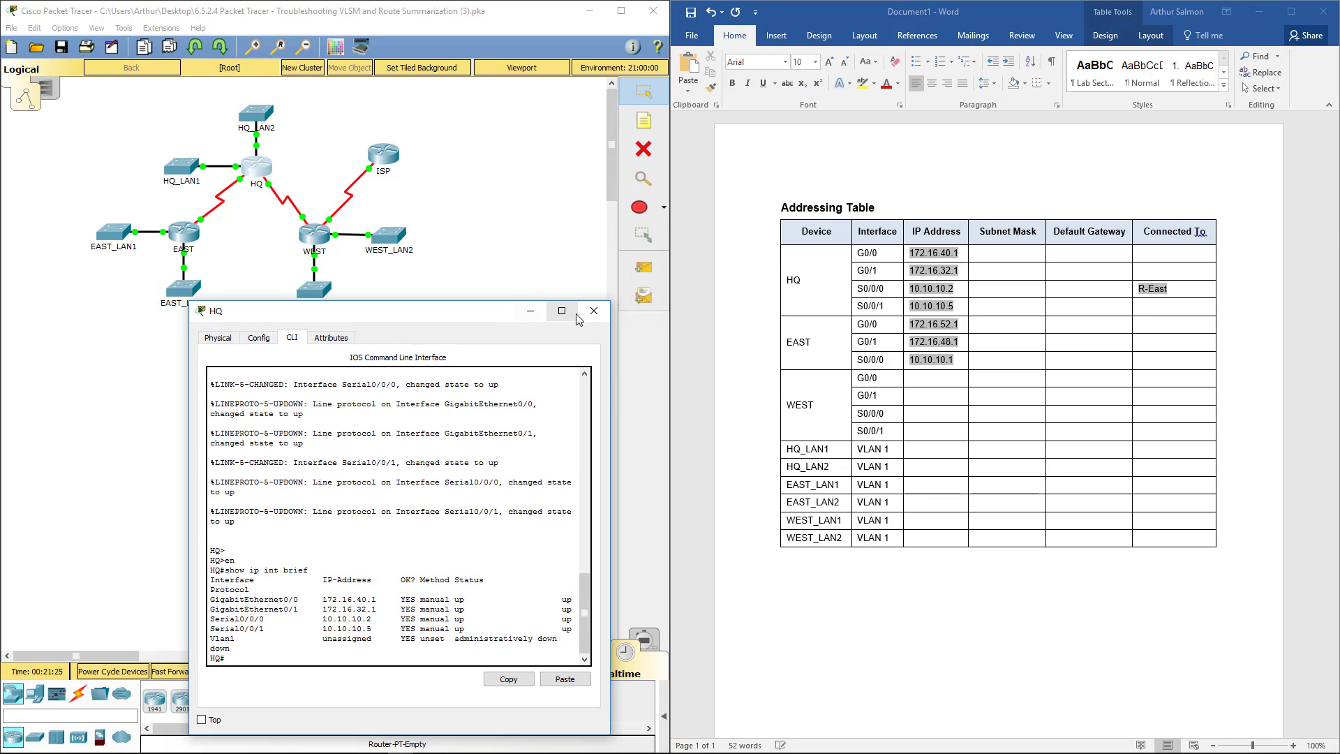
pyautogui.click(585, 317)
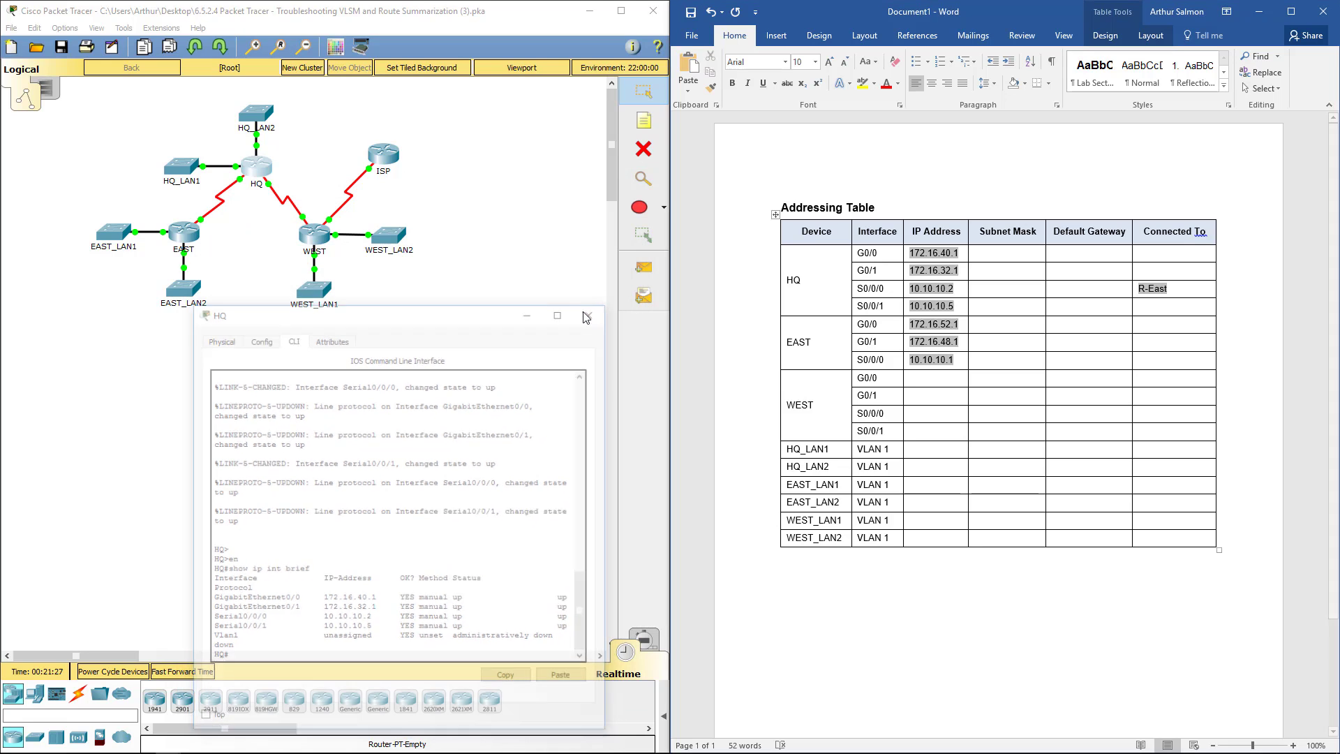
# Run "show ip int brief" in privileged EXEC mode on the WEST router, with its window widened beside the Addressing Table.
pyautogui.click(311, 236)
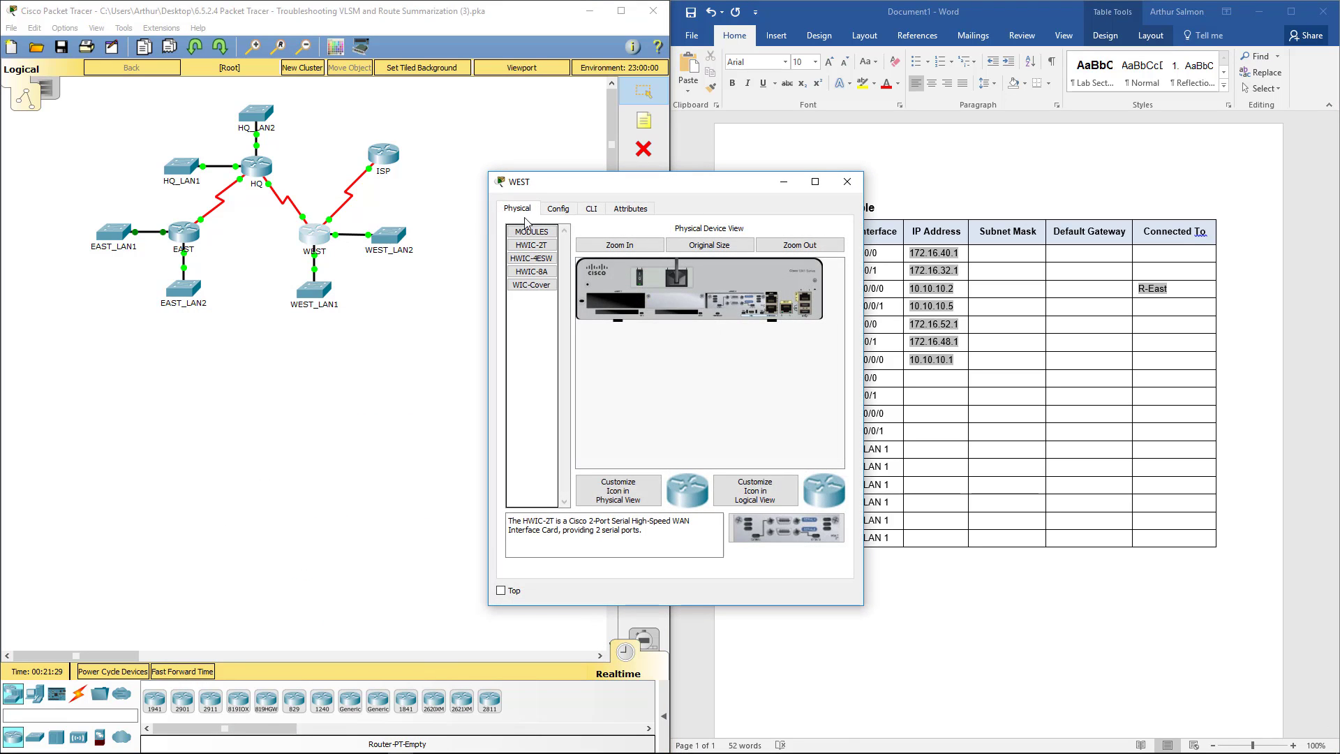
pyautogui.click(591, 209)
pyautogui.moveTo(698, 182); pyautogui.dragTo(368, 181)
pyautogui.press('Return')
pyautogui.press('Return')
pyautogui.press('Return')
pyautogui.write('en')
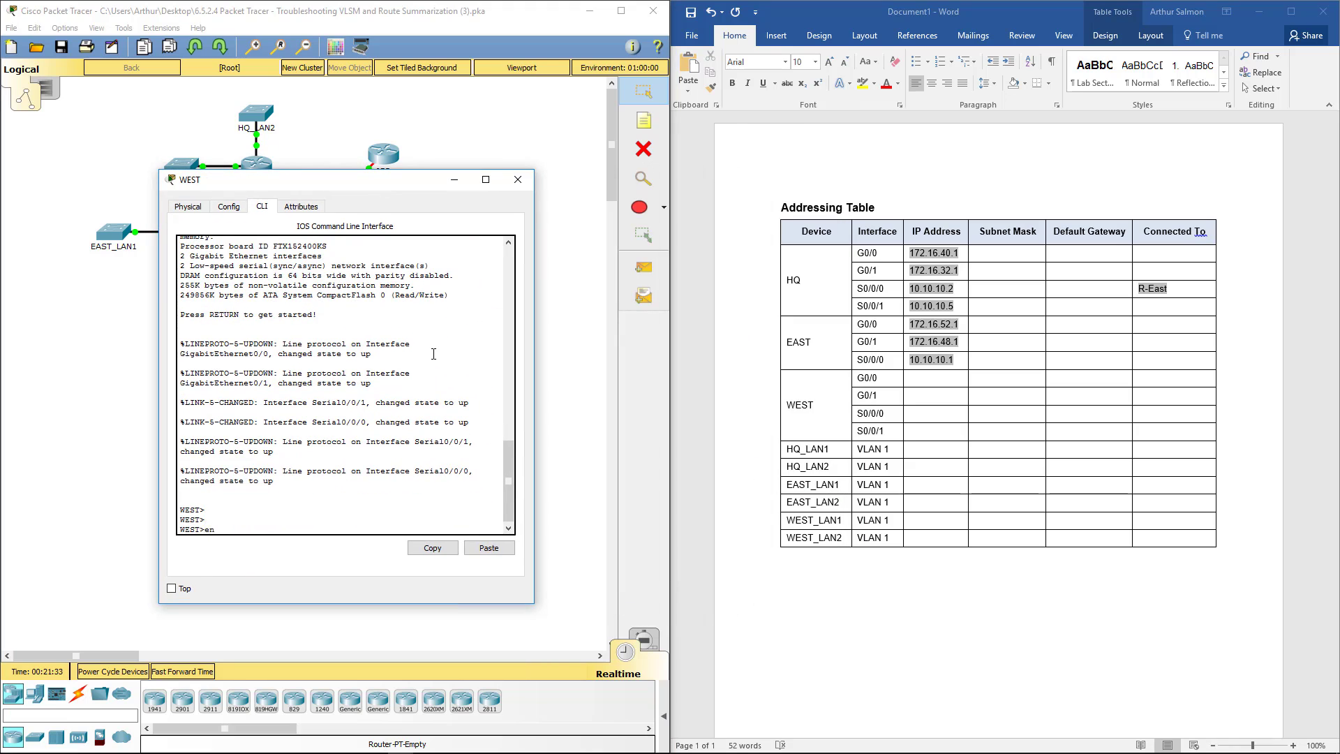
pyautogui.press('Return')
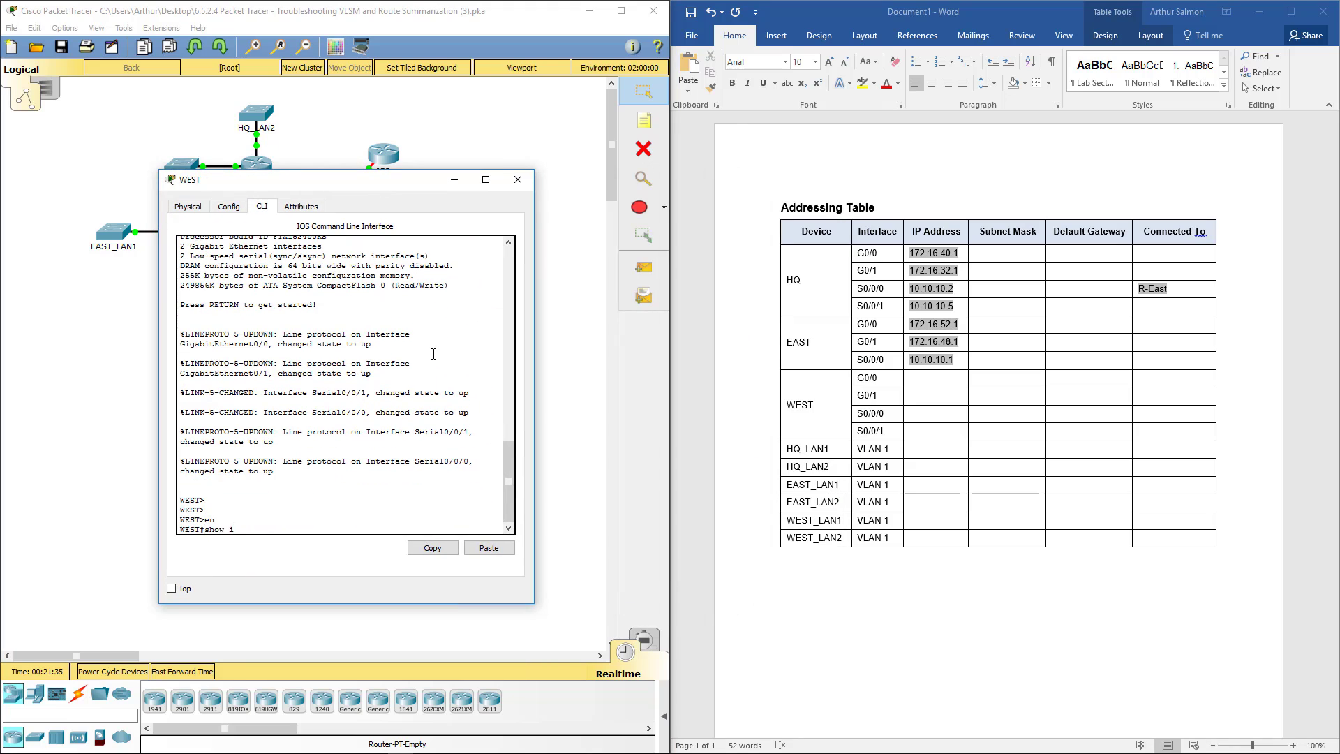
pyautogui.write('show ip int brief')
pyautogui.press('Return')
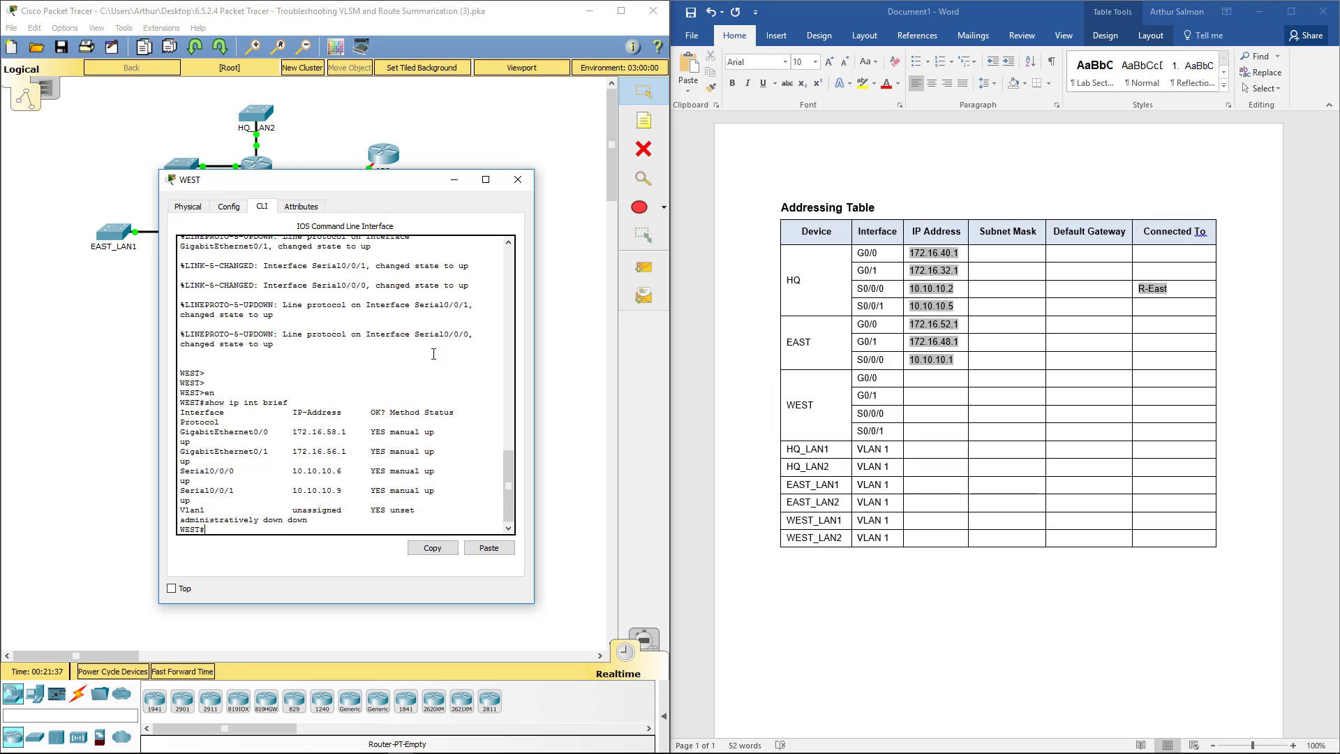
pyautogui.moveTo(537, 338); pyautogui.dragTo(630, 340)
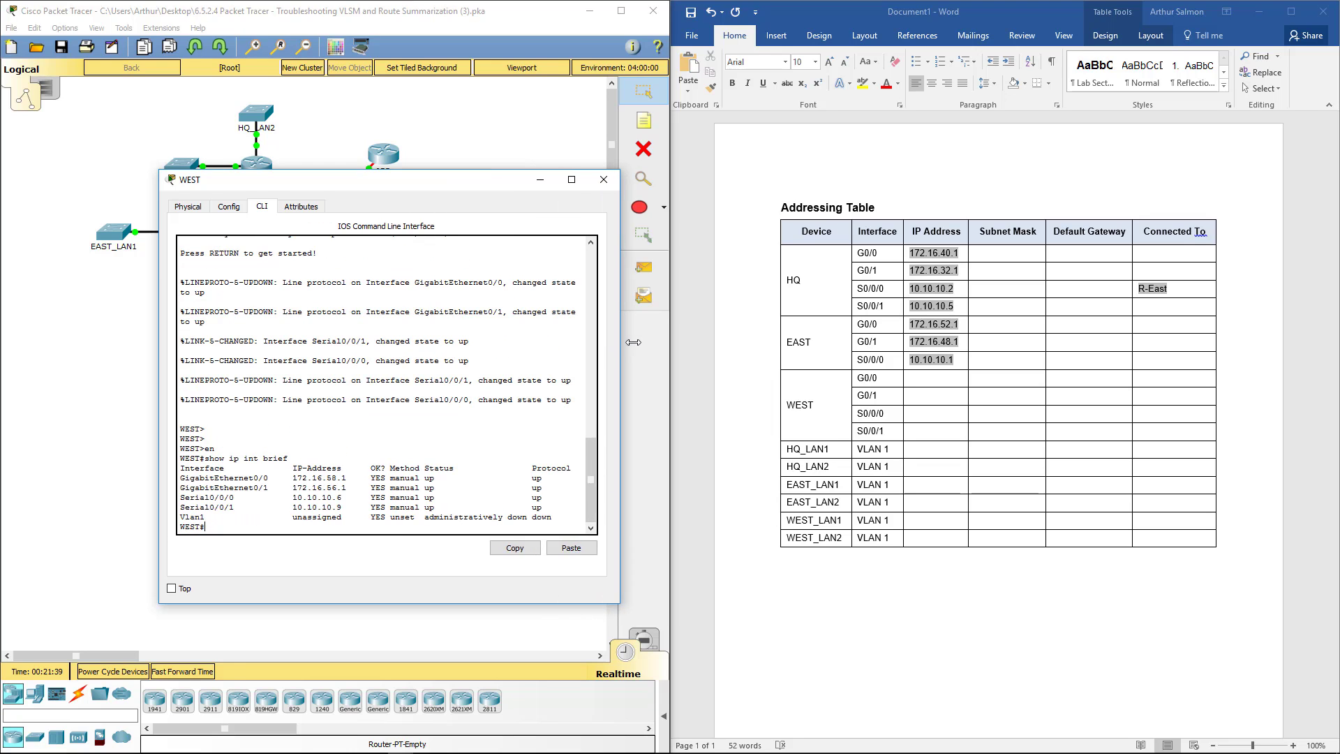
# Fill in WEST's IP addresses in the Addressing Table: 172.16.58.1 for G0/0, 172.16.56.1 for G0/1, 10.10.10.6 for S0/0/0 and 10.10.10.9 for S0/0/1.
pyautogui.click(953, 306)
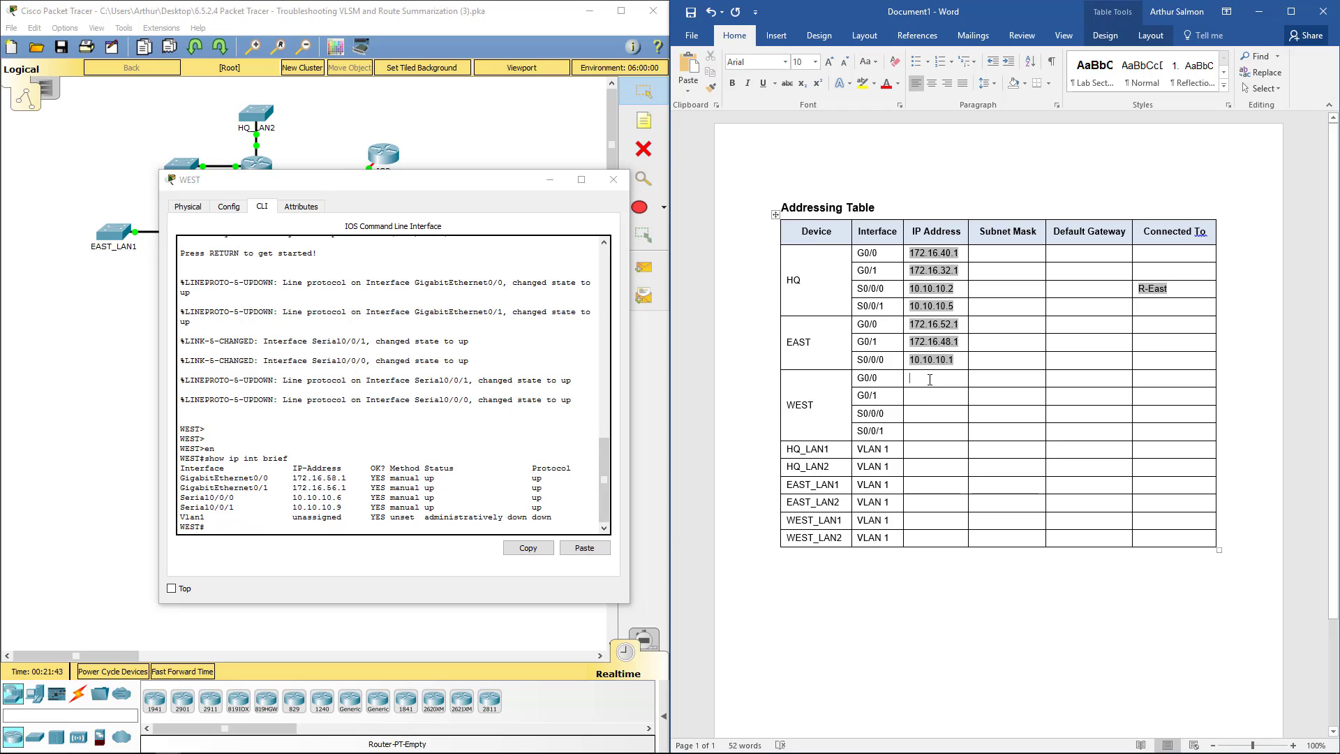
pyautogui.write('172.16')
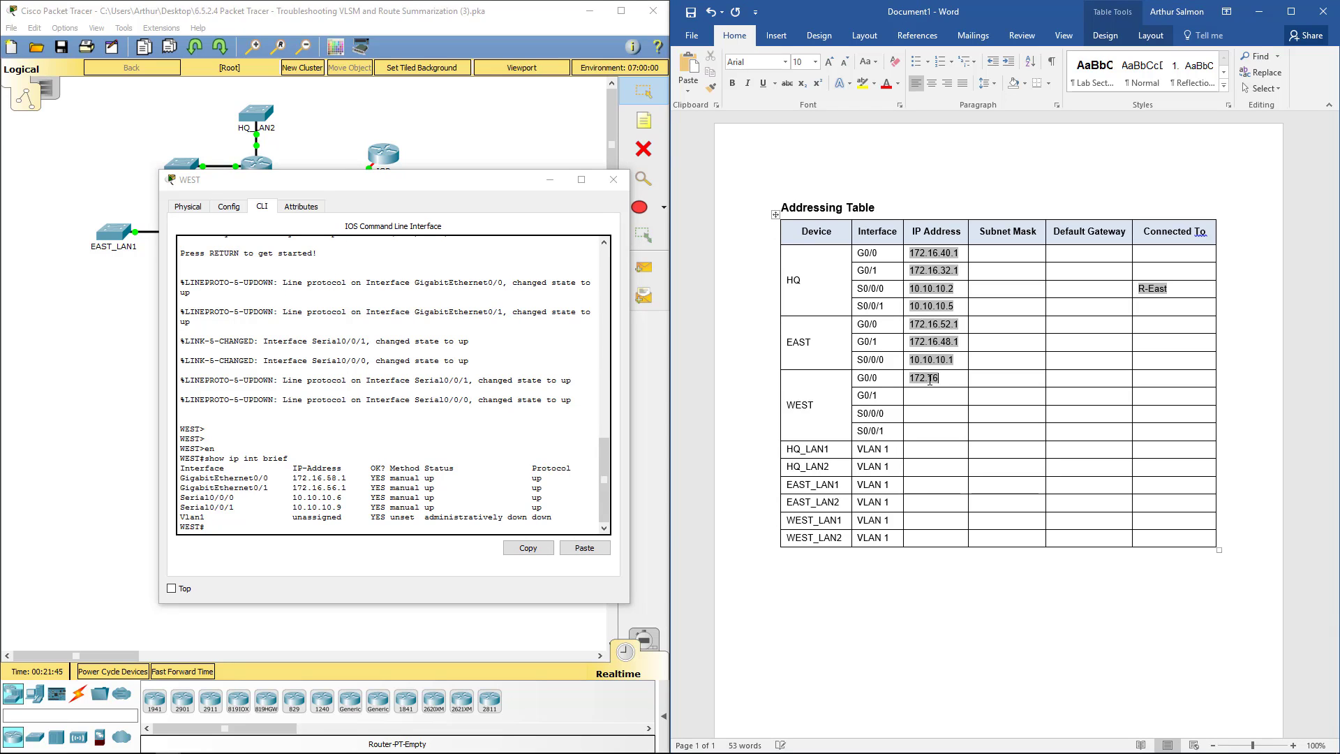
pyautogui.write('.58.1')
pyautogui.press('Down')
pyautogui.write('172.16.56.1')
pyautogui.press('Down')
pyautogui.write('10.')
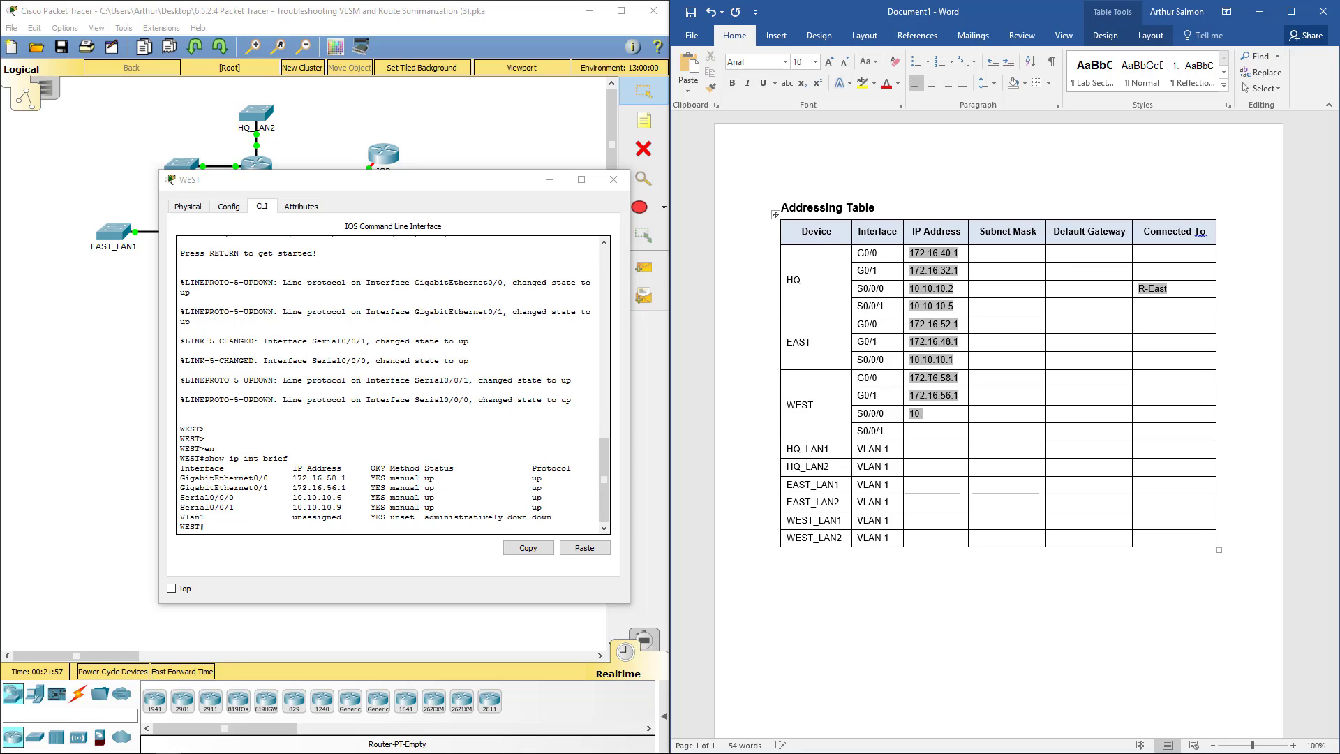
pyautogui.write('10.10.6')
pyautogui.write('10.10.10.9')
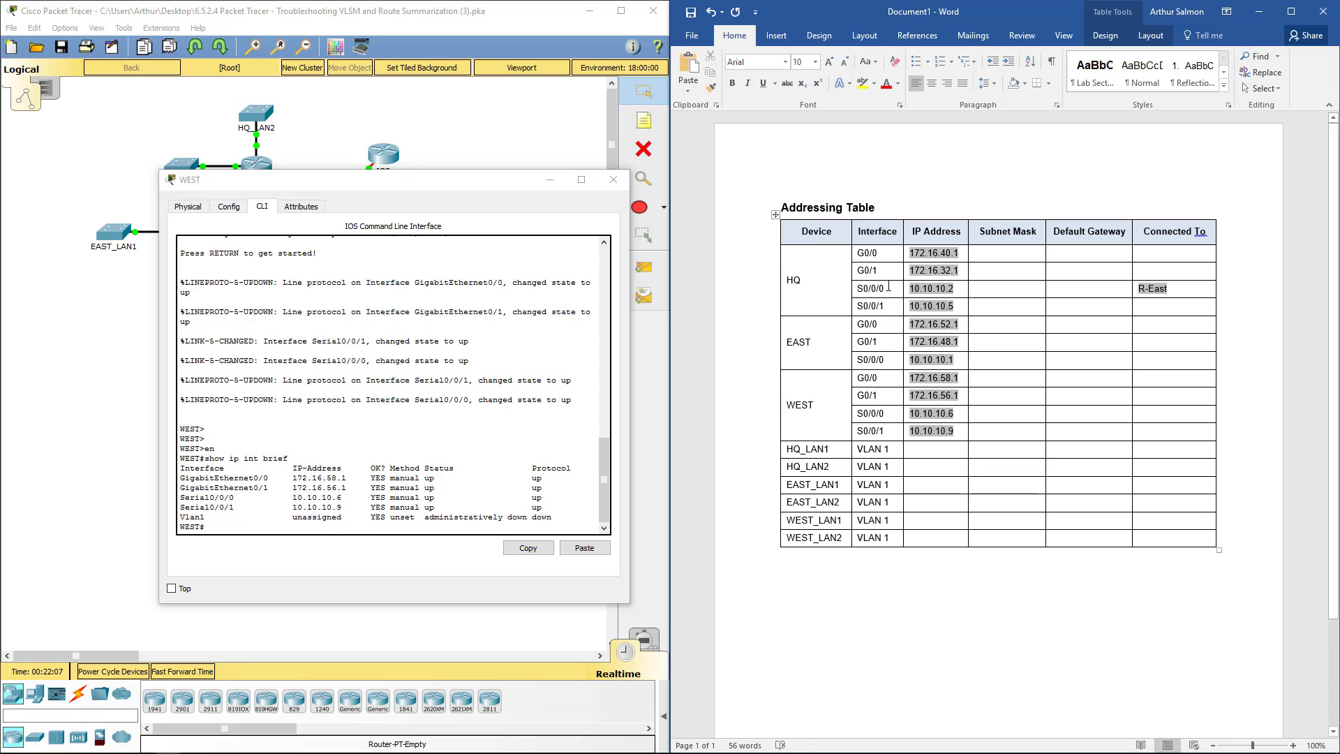
# Enter "R-West" for HQ S0/0/1 and "R-HQ S0/0/1" for WEST S0/0/0 in the Connected To column.
pyautogui.click(947, 305)
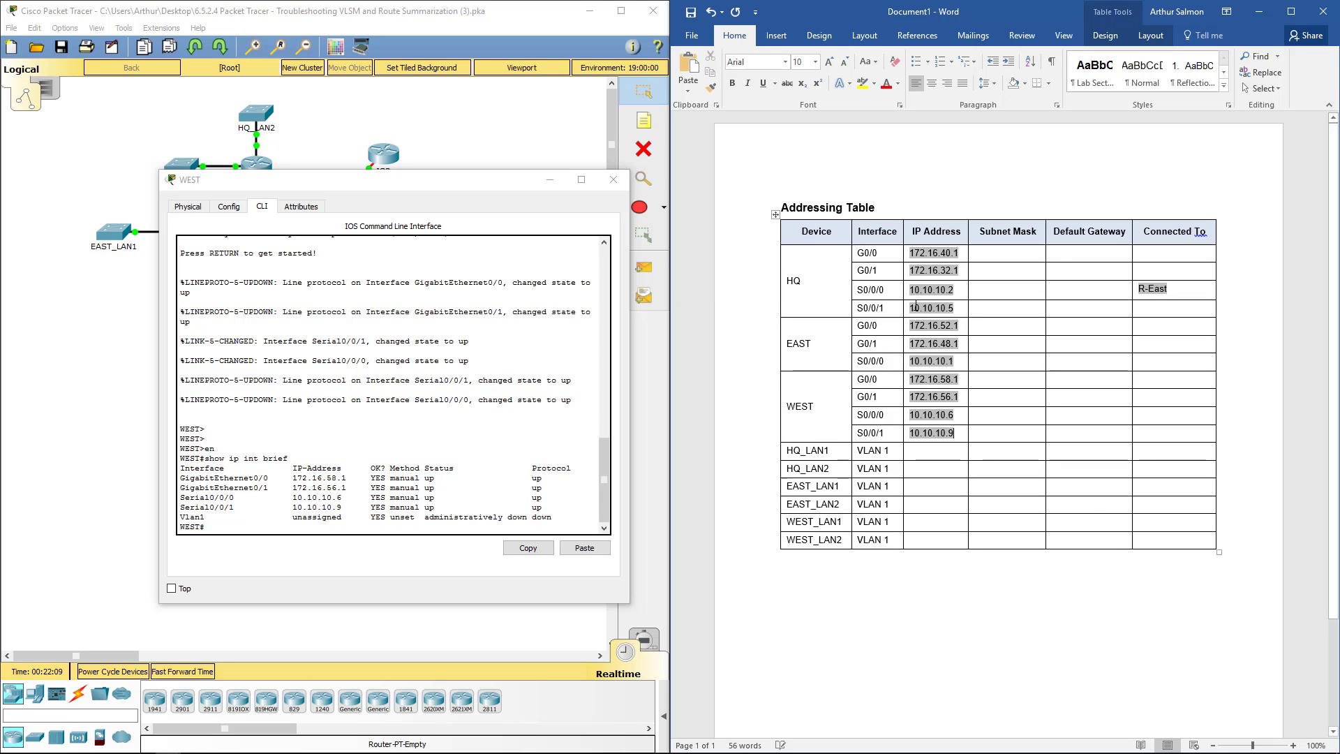
pyautogui.doubleClick(940, 417)
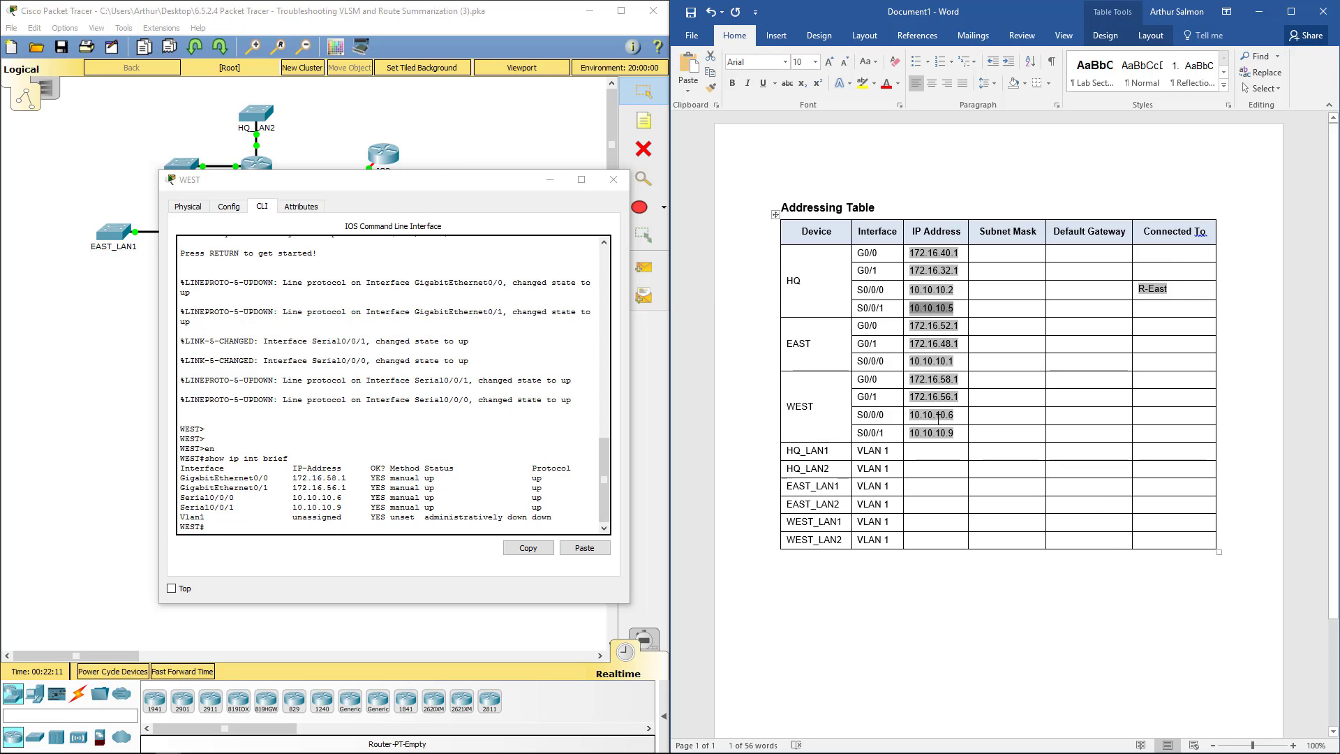
pyautogui.click(1147, 305)
pyautogui.write('R-')
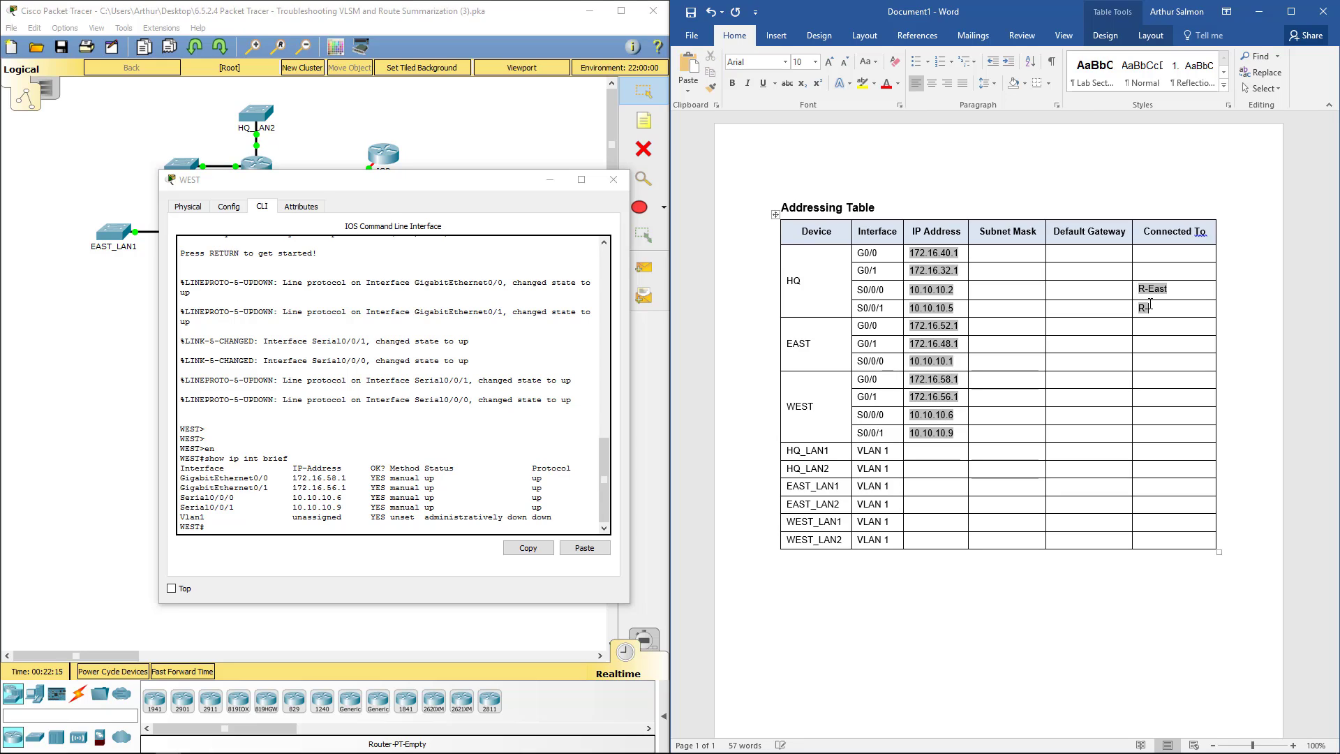
pyautogui.write('West')
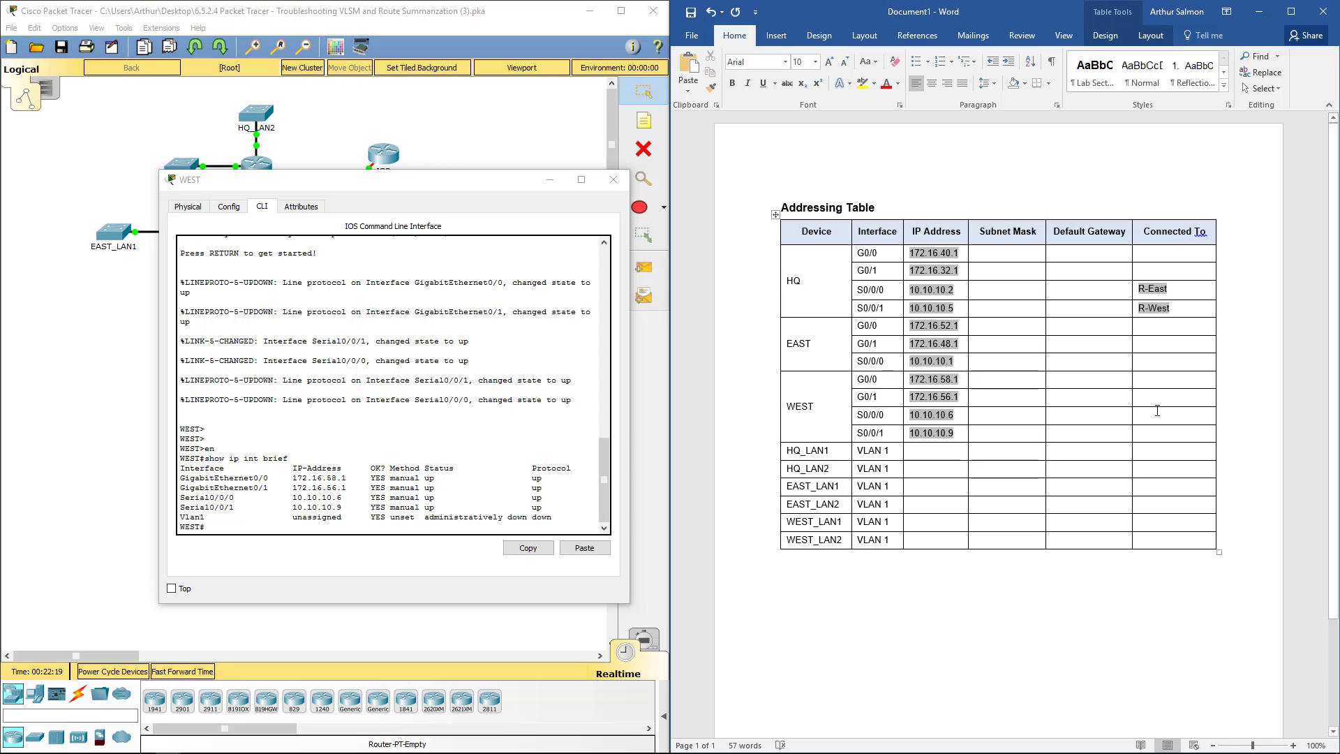
pyautogui.write('R-HQ')
pyautogui.write('S')
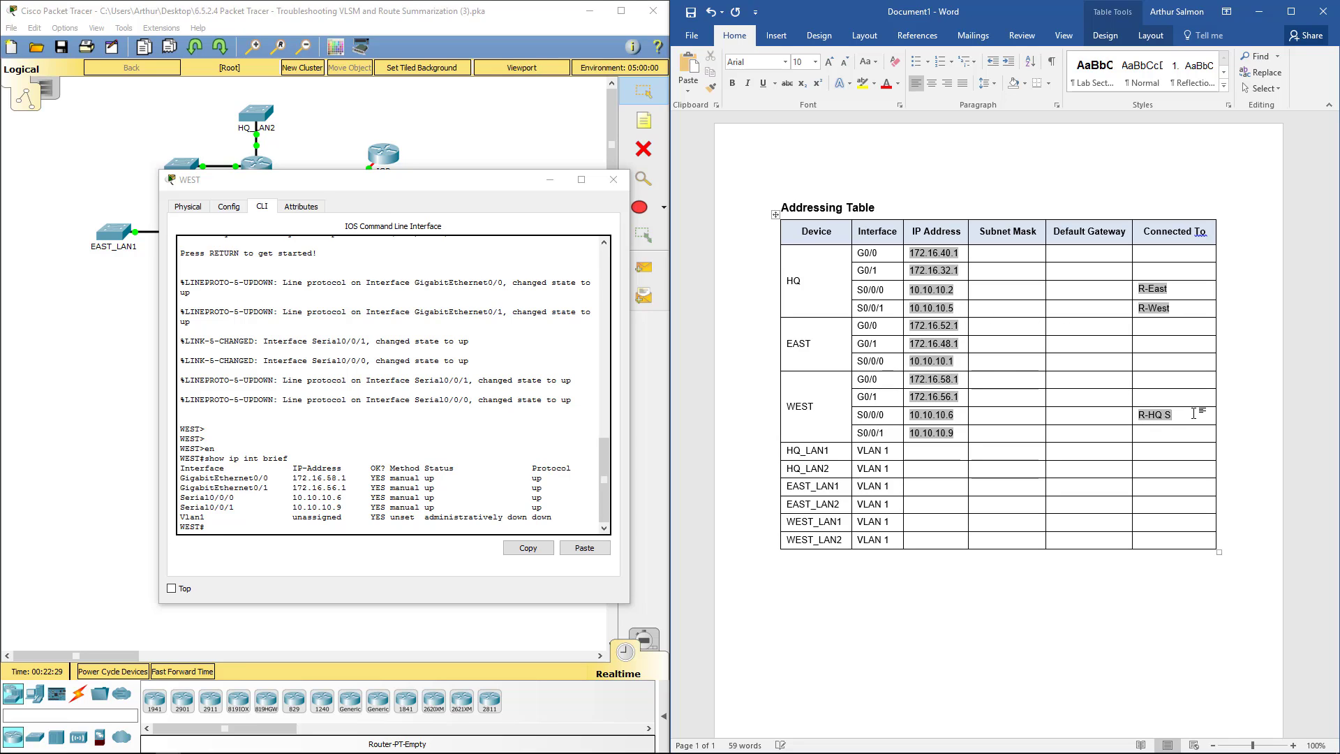
pyautogui.write('0/0/1')
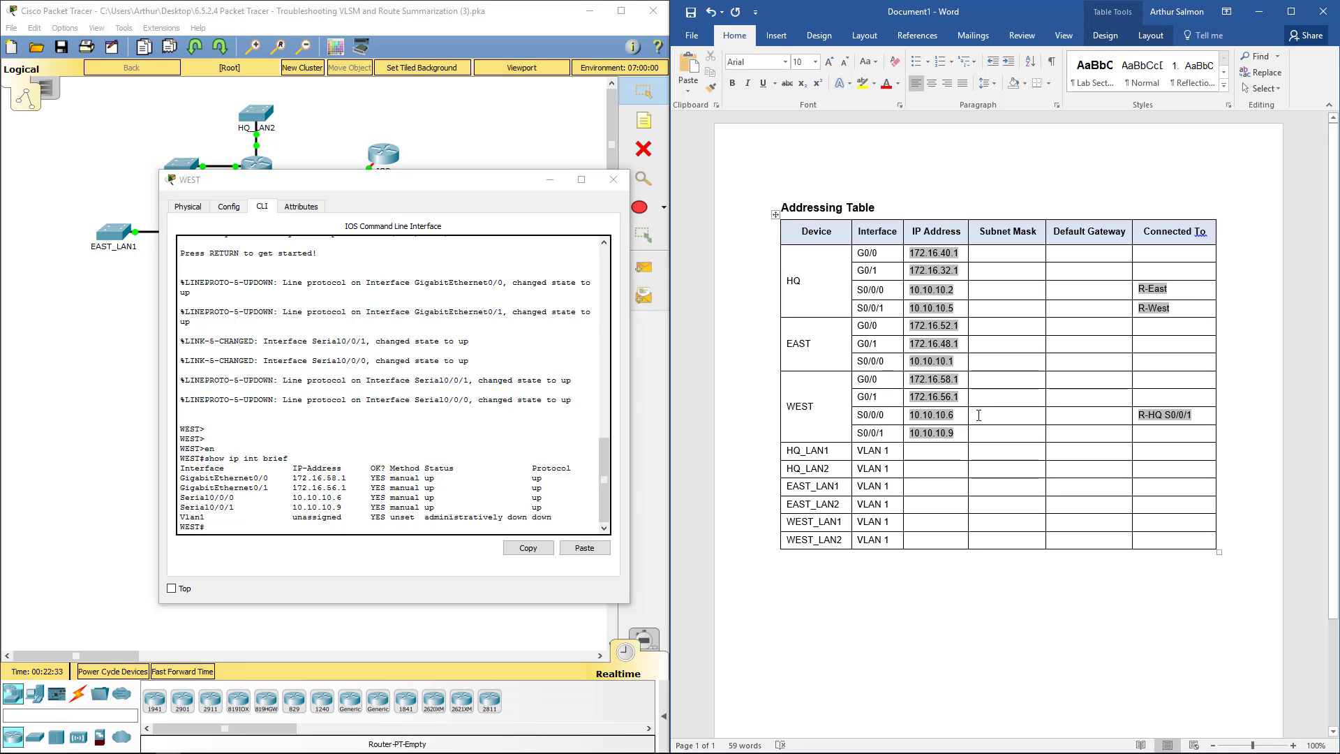
# Add the remote interface S0/0/0 to both the R-West and R-East entries in HQ's Connected To cells.
pyautogui.click(1188, 307)
pyautogui.write('S0/0/')
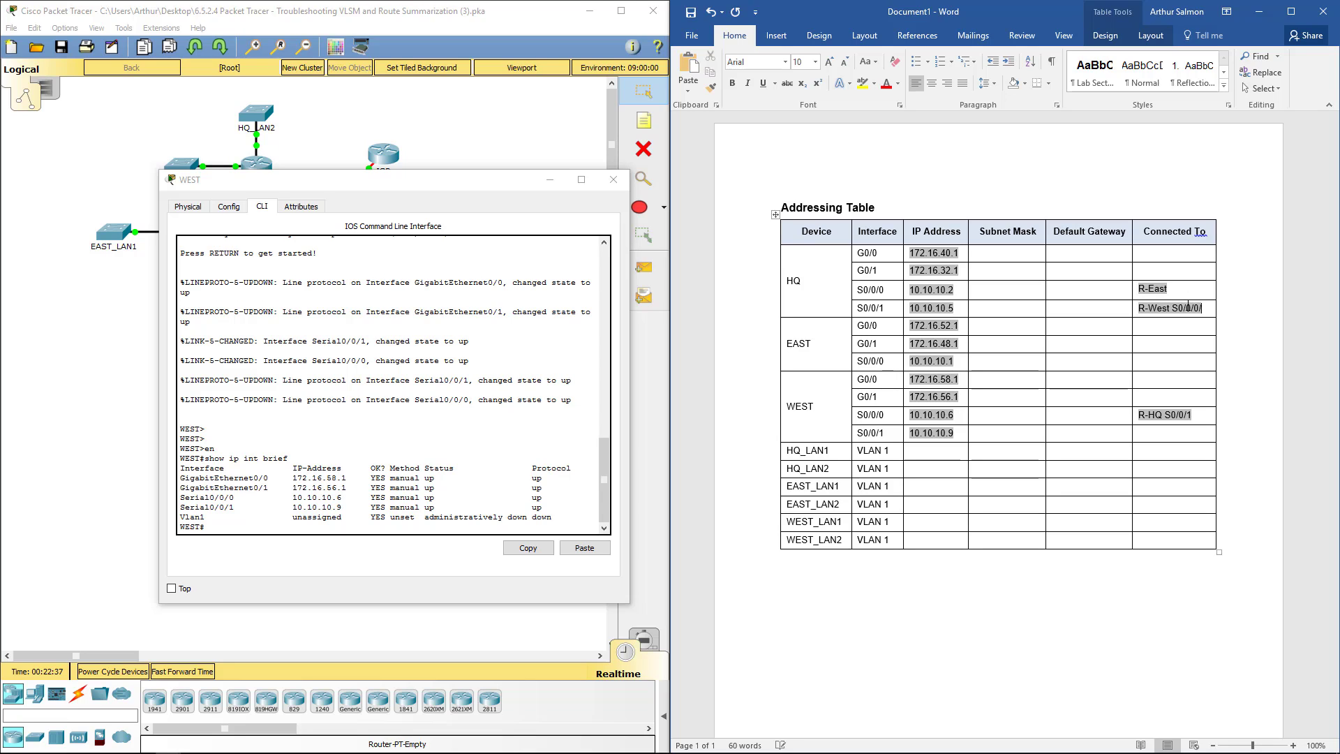
pyautogui.write('0')
pyautogui.write(' S0/0/0/')
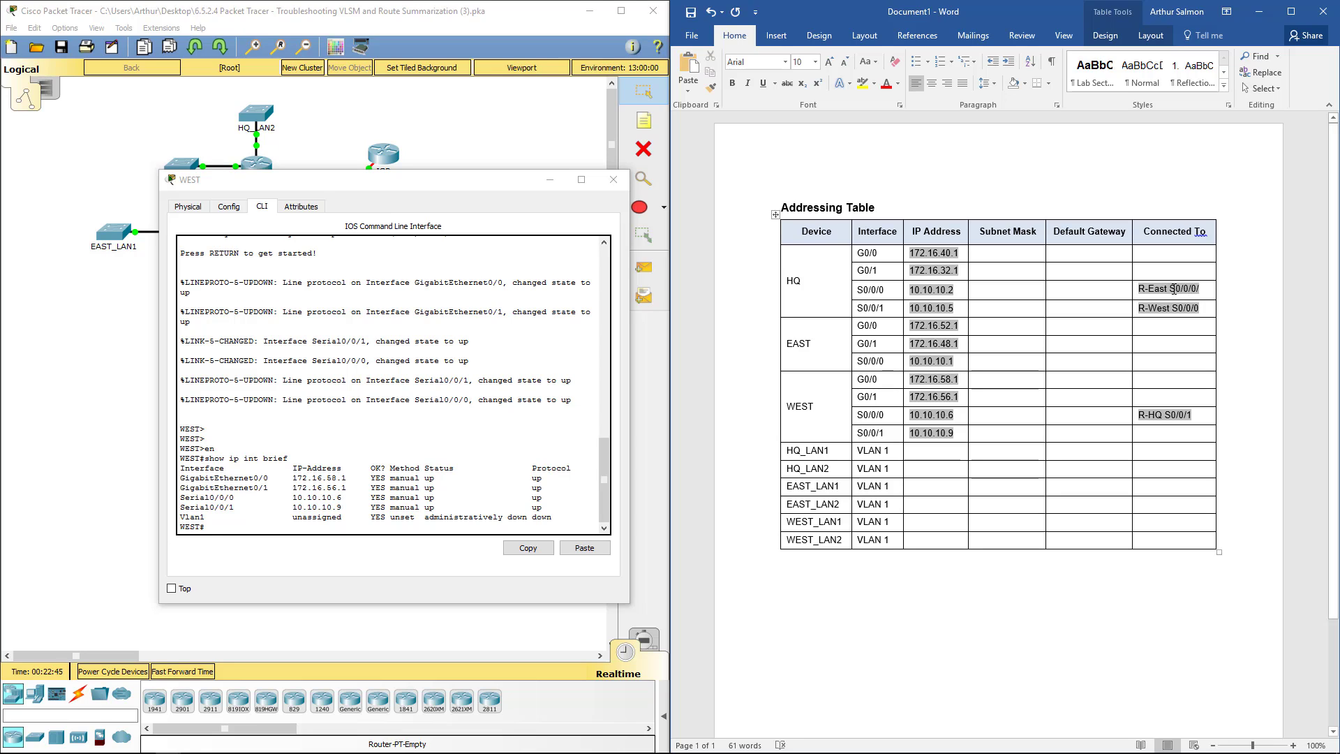
pyautogui.press('BackSpace')
# Begin the Connected To entry for EAST S0/0/0 with "R-HQ S".
pyautogui.click(1157, 356)
pyautogui.write('R-')
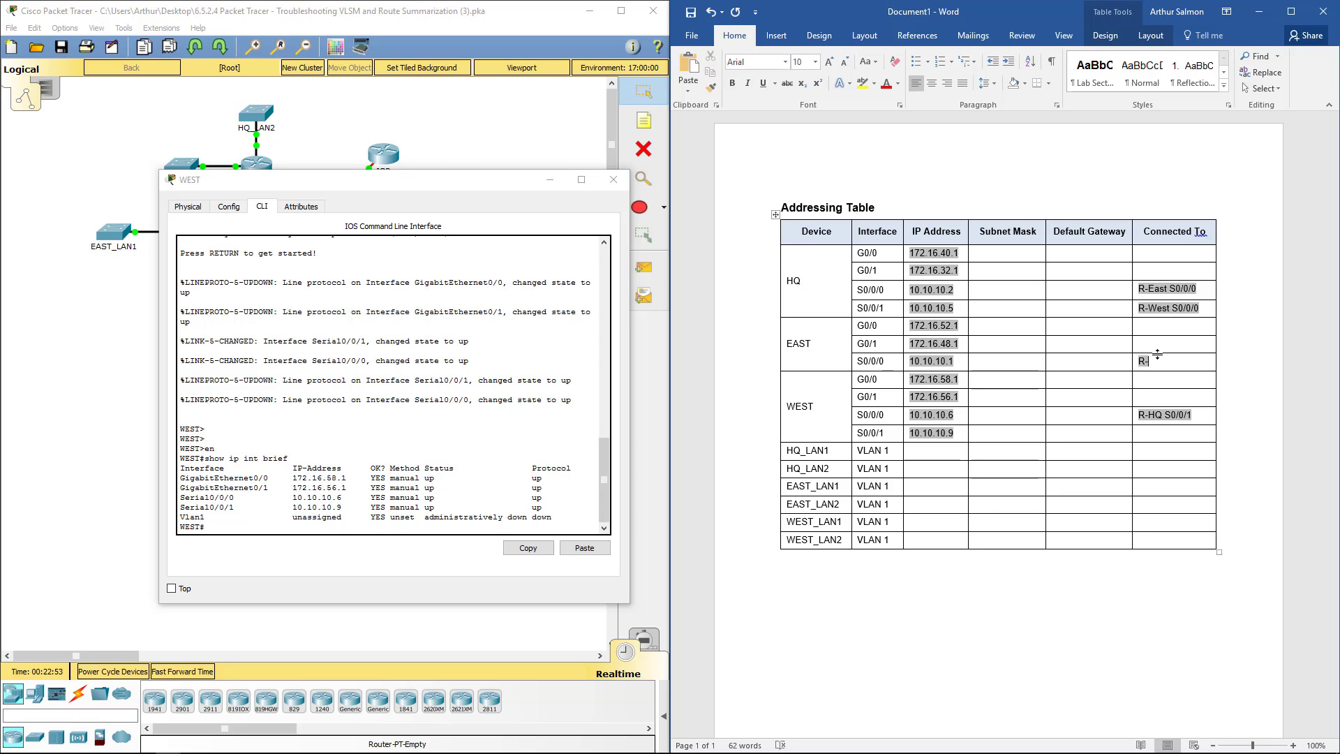
pyautogui.write('HQ S')
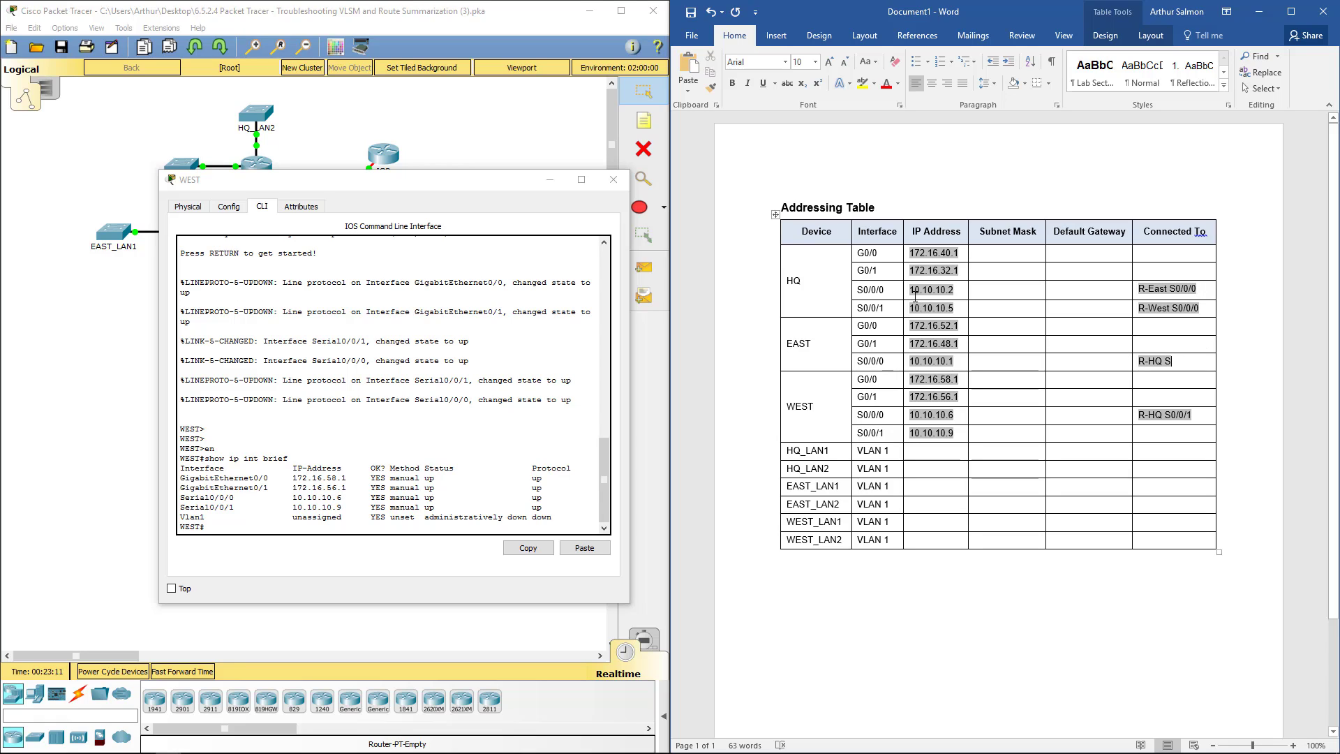
# Change the Connected To entry for HQ S0/0/1 to "R-West S0/0/1".
pyautogui.click(1201, 308)
pyautogui.press('BackSpace')
pyautogui.write('1')
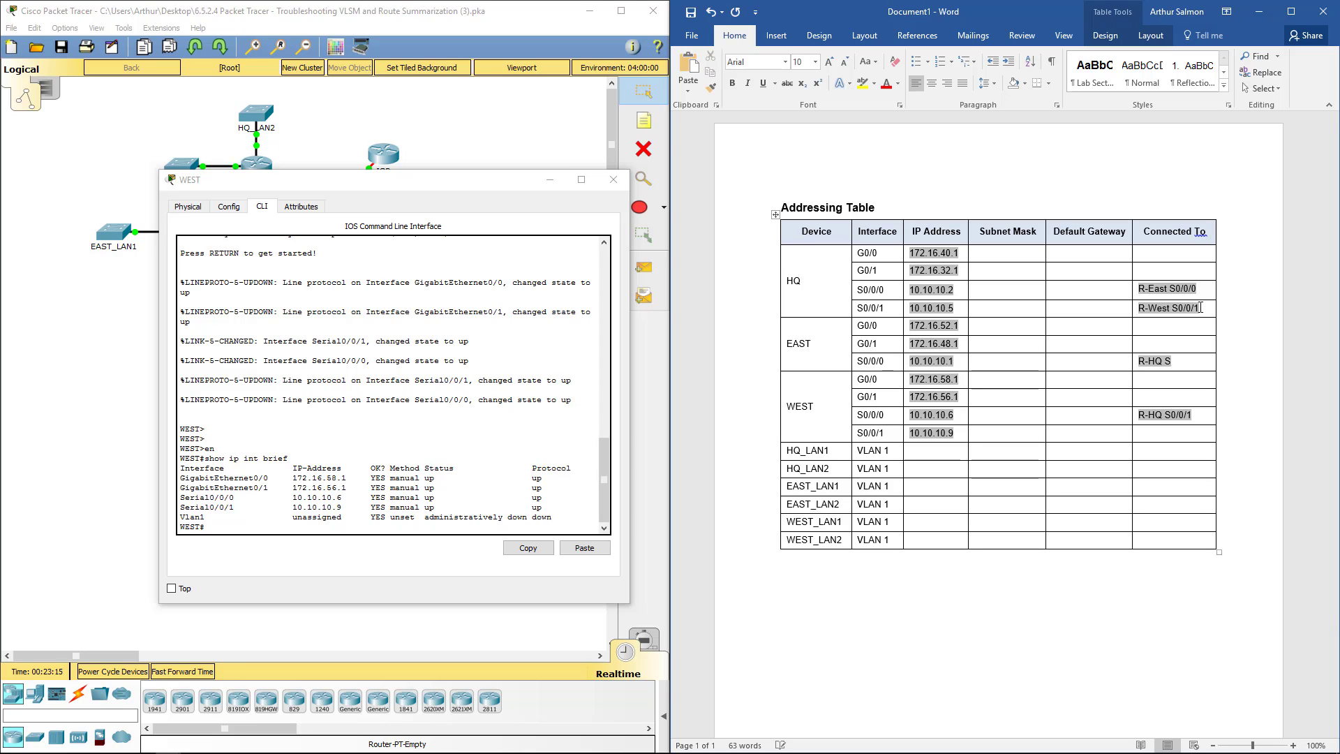
pyautogui.press('Return')
pyautogui.press('BackSpace')
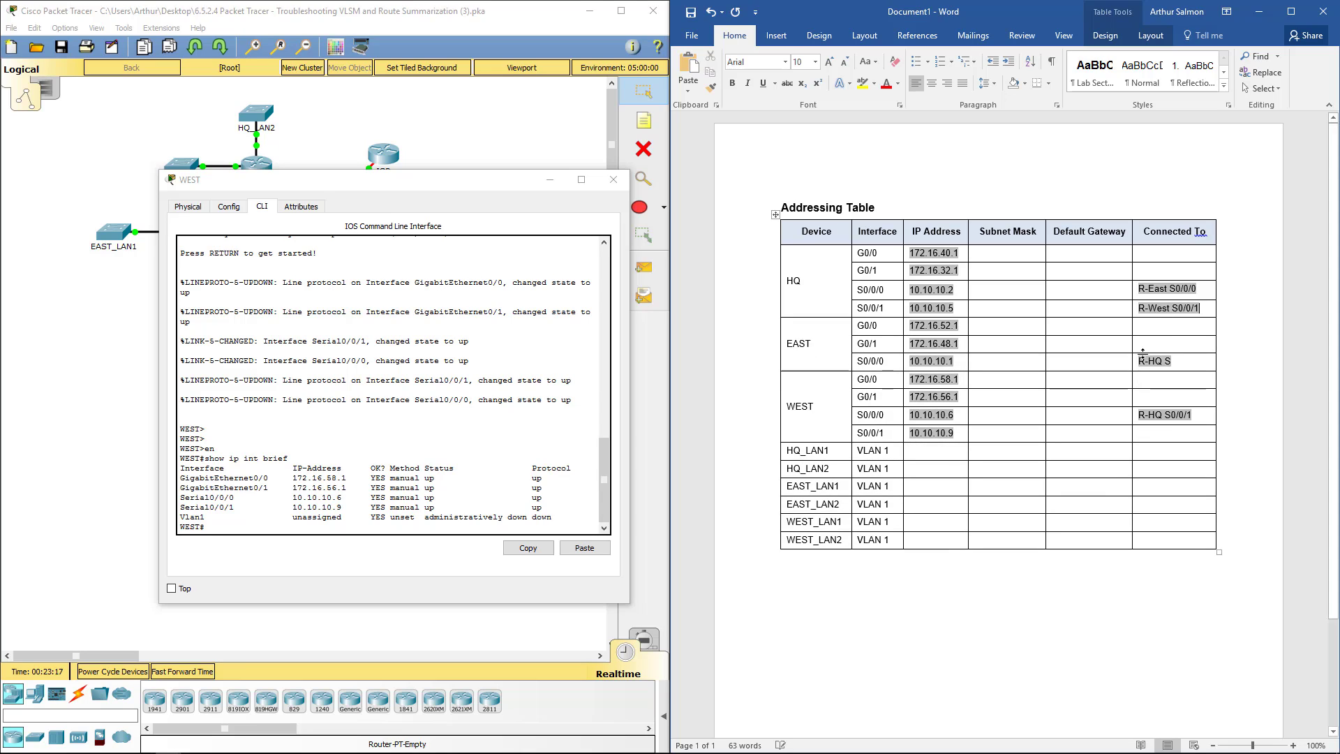
# Complete the Connected To entry for EAST S0/0/0 as "R-HQ S0/0/0" and close the WEST router window.
pyautogui.click(1176, 362)
pyautogui.write('0/0/0')
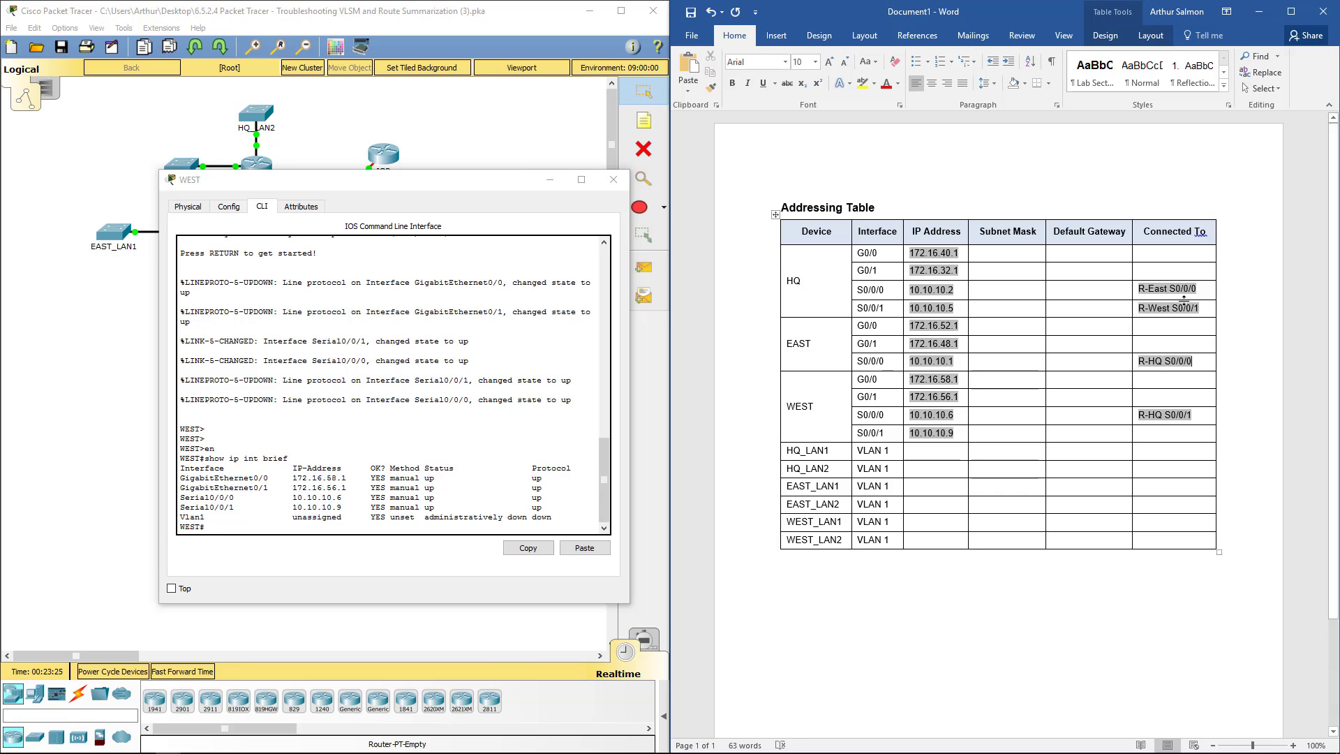
pyautogui.click(613, 179)
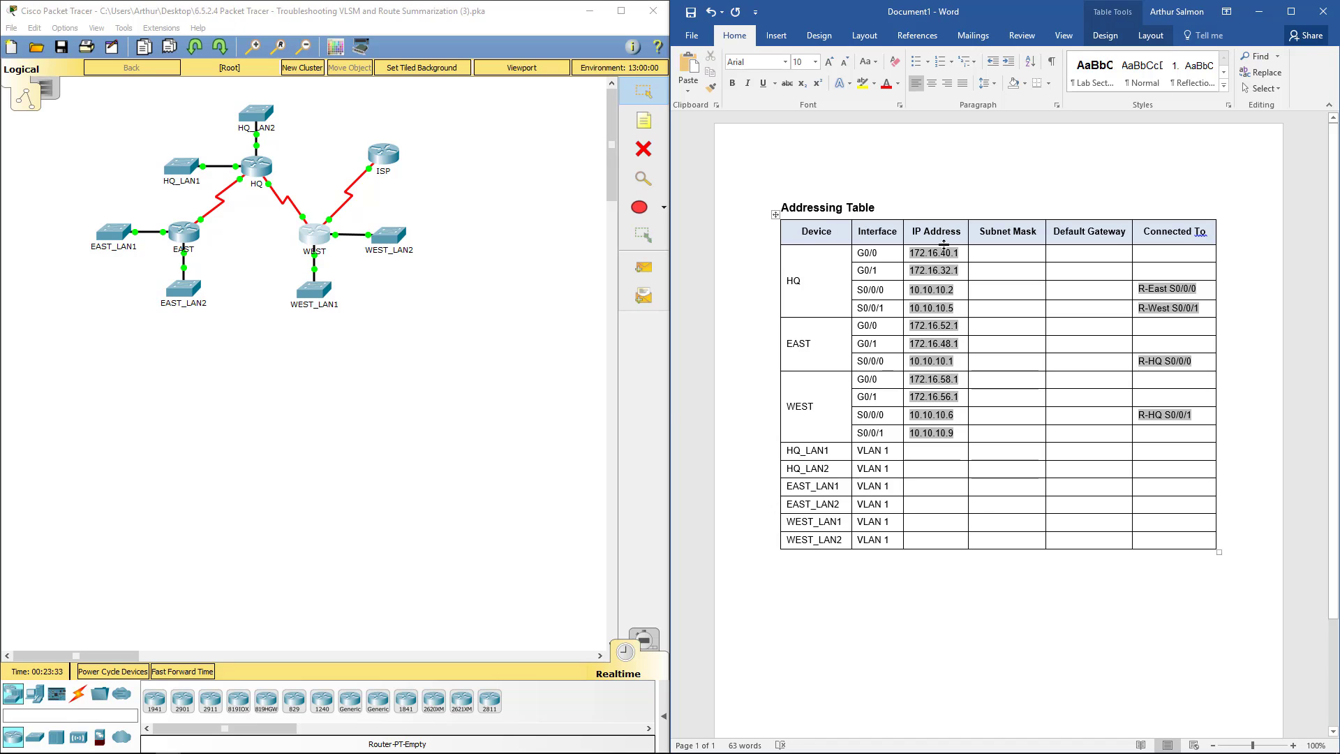
# Switch to the PT Activity instructions and examine the Part 1 tasks and the Host Chart's interface and host requirement for HQ LAN 1.
pyautogui.moveTo(910, 253); pyautogui.dragTo(959, 272)
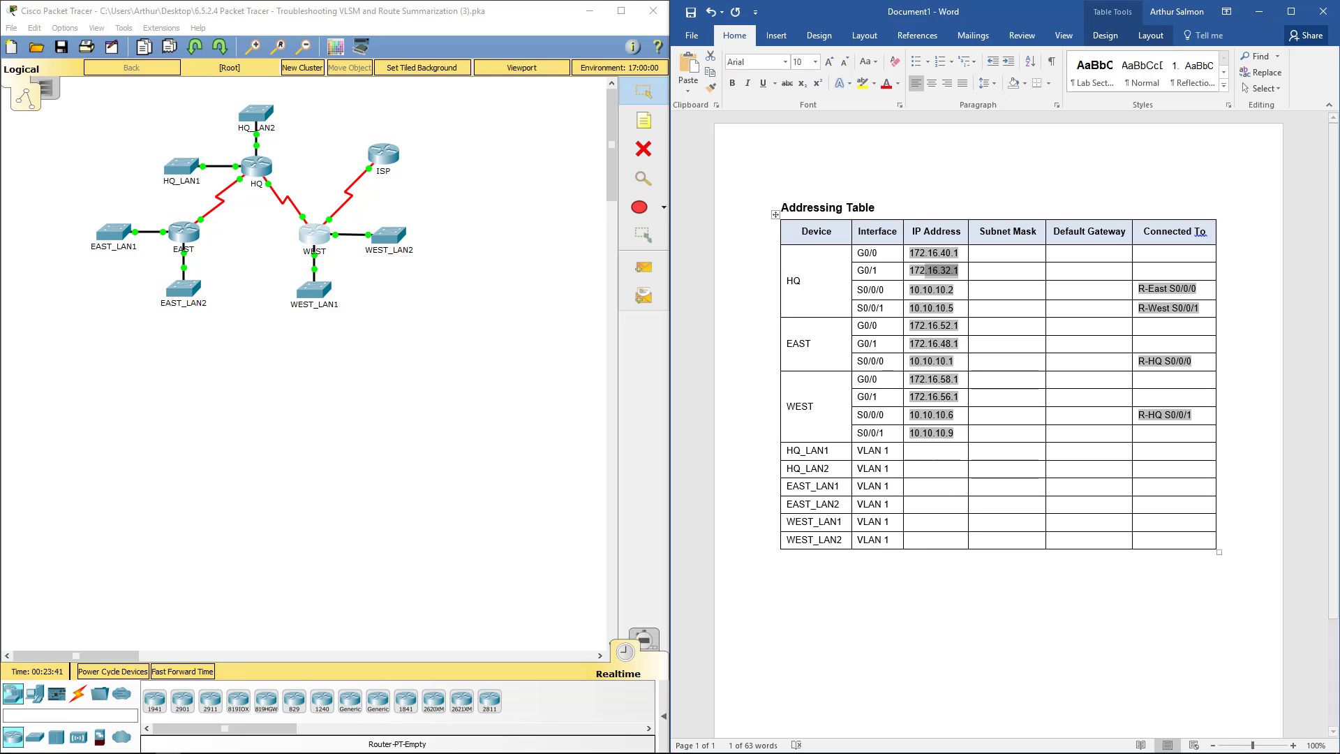
pyautogui.moveTo(1005, 14); pyautogui.dragTo(766, 63)
pyautogui.hotkey('alt', 'Tab')
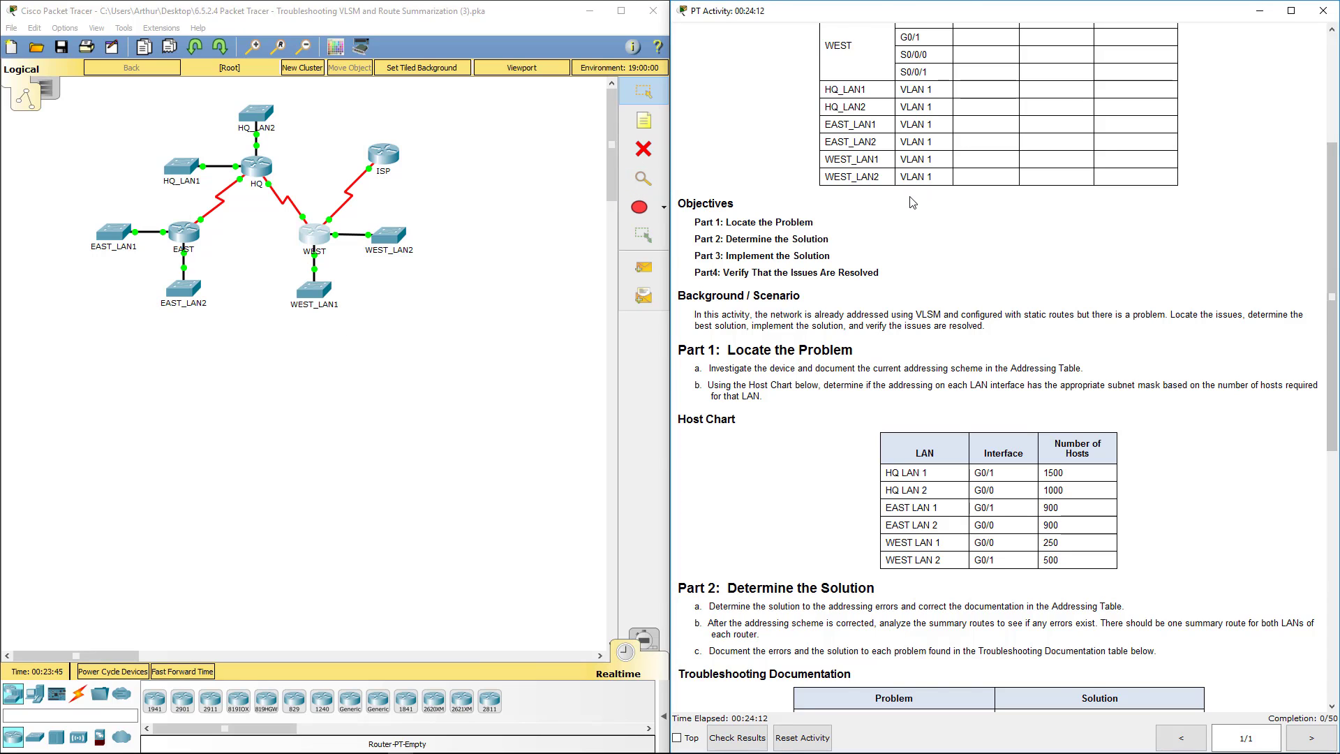
pyautogui.scroll(2, 925, 192)
pyautogui.scroll(-5, 921, 196)
pyautogui.scroll(1, 911, 203)
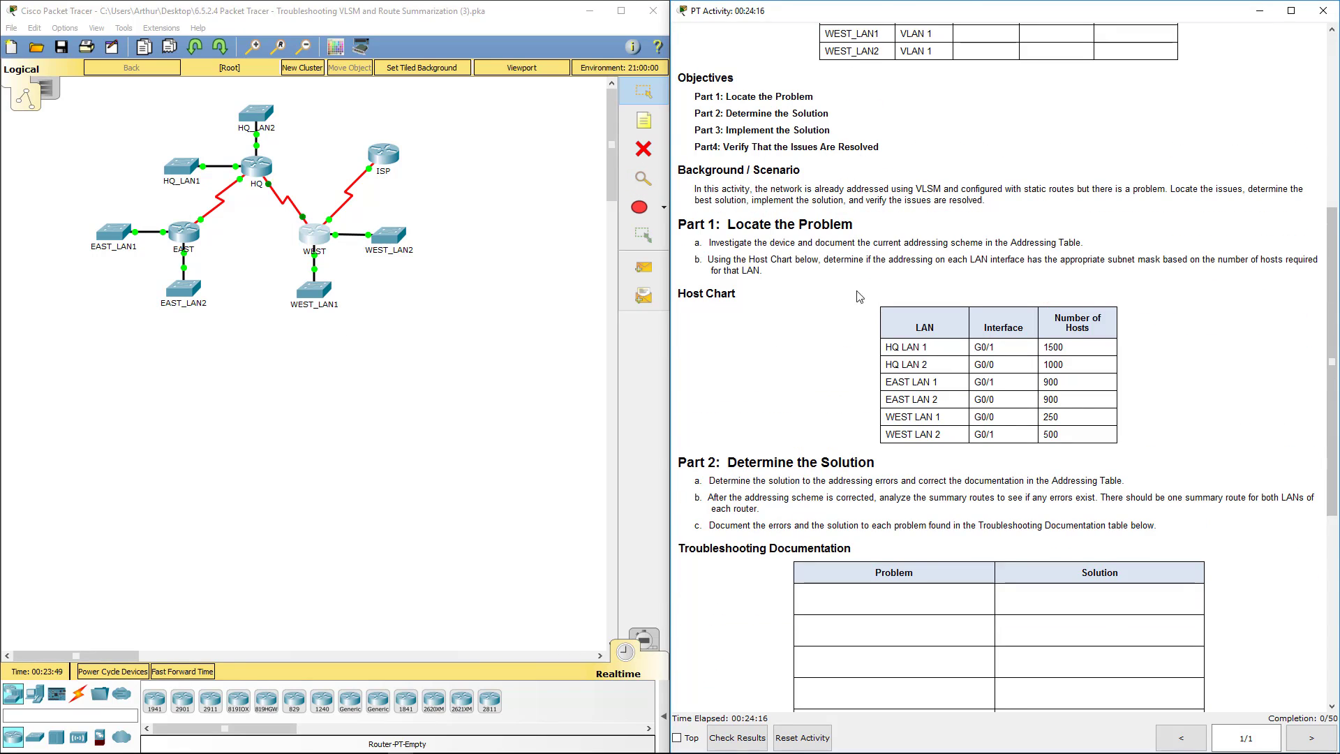
pyautogui.moveTo(782, 240); pyautogui.dragTo(1107, 237)
pyautogui.click(783, 275)
pyautogui.moveTo(734, 259); pyautogui.dragTo(1197, 266)
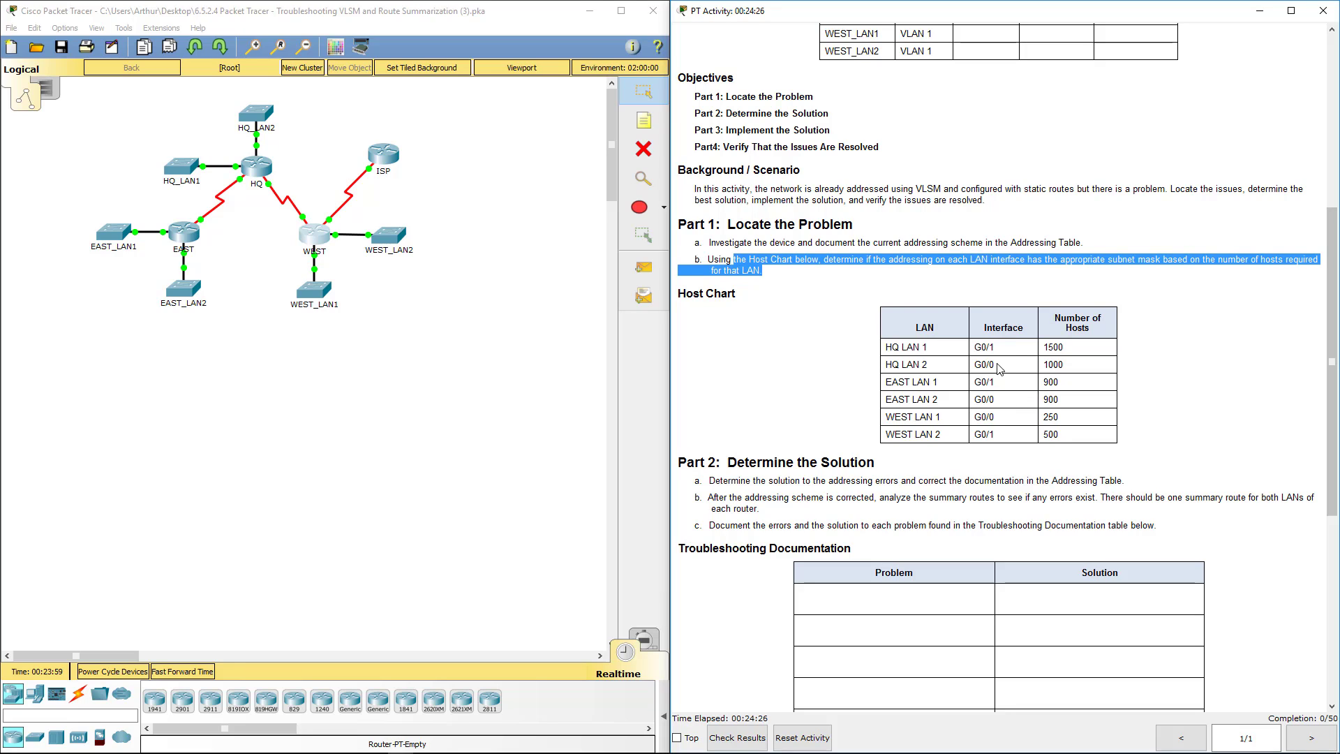
pyautogui.moveTo(1000, 353); pyautogui.dragTo(975, 346)
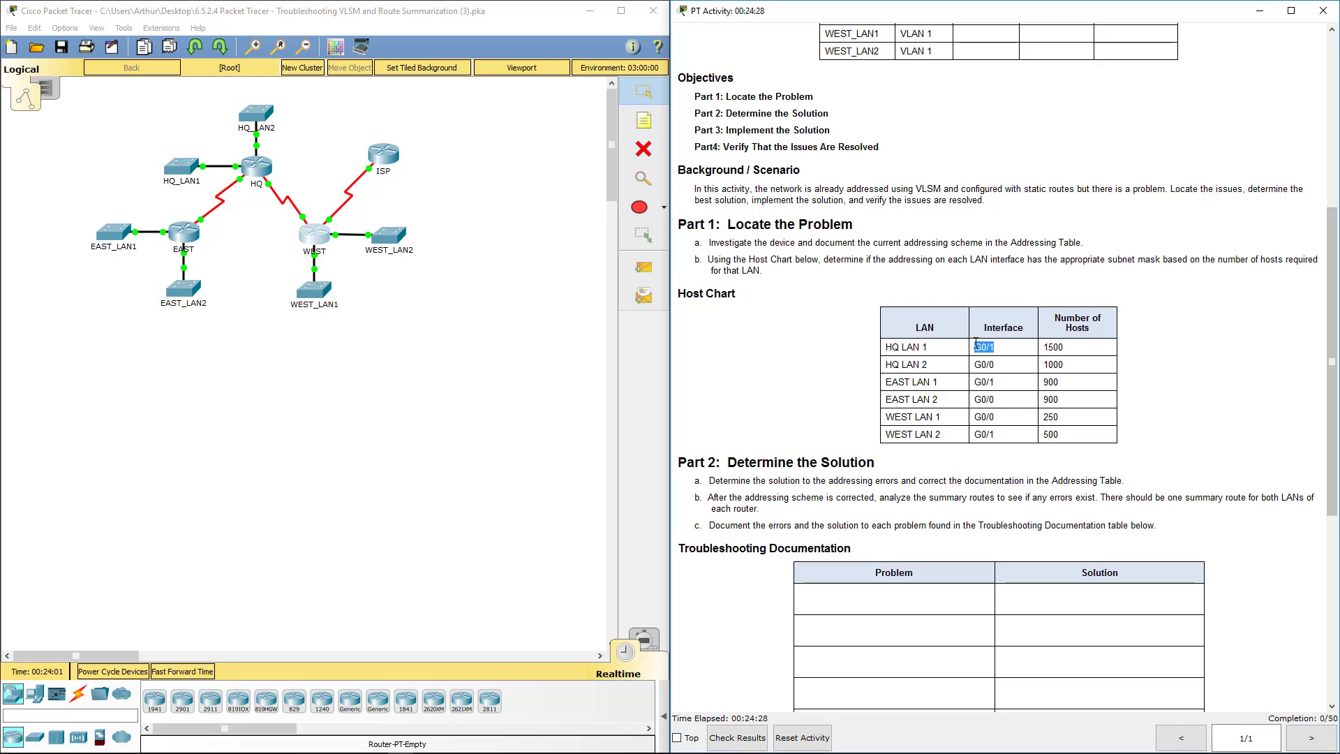
pyautogui.doubleClick(1053, 347)
# Switch to the Book1 workbook in Excel, maximize its window and look over the octet table through the fourth octet.
pyautogui.hotkey('alt', 'Tab')
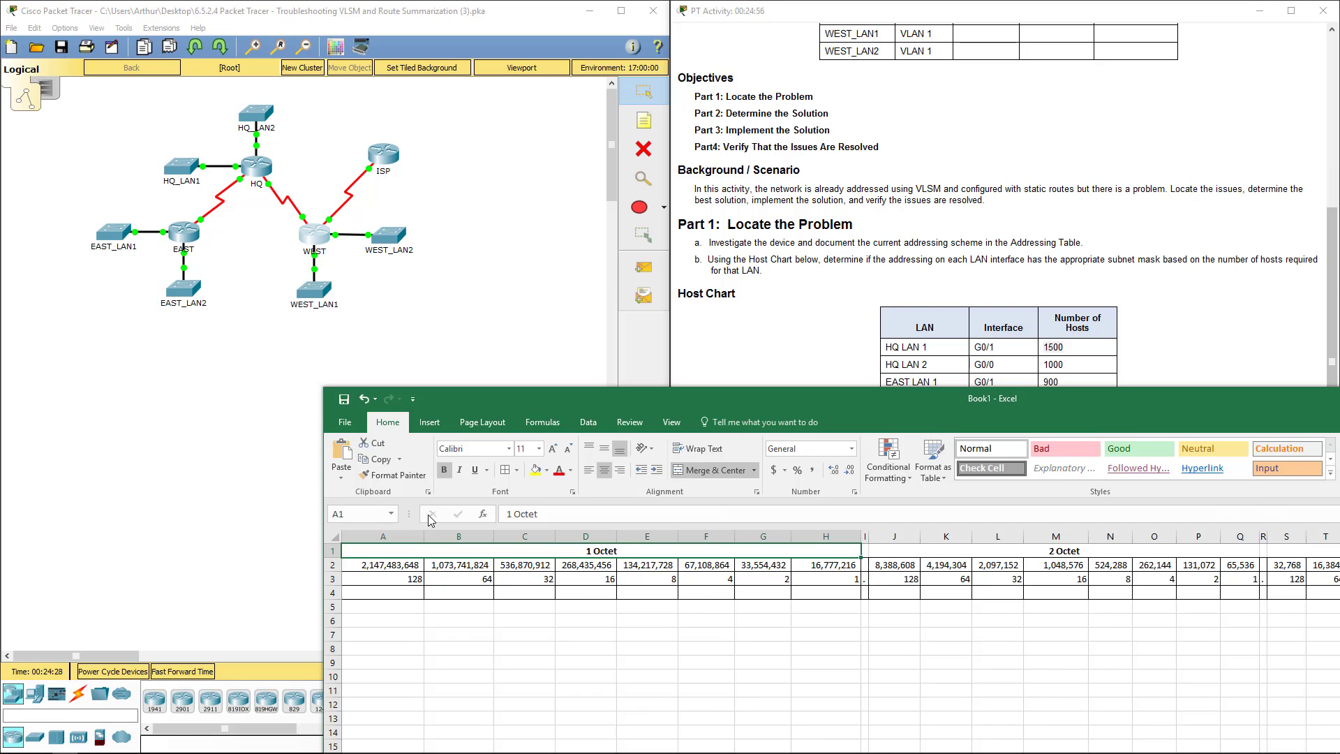
pyautogui.moveTo(419, 386); pyautogui.dragTo(509, 9)
pyautogui.click(963, 414)
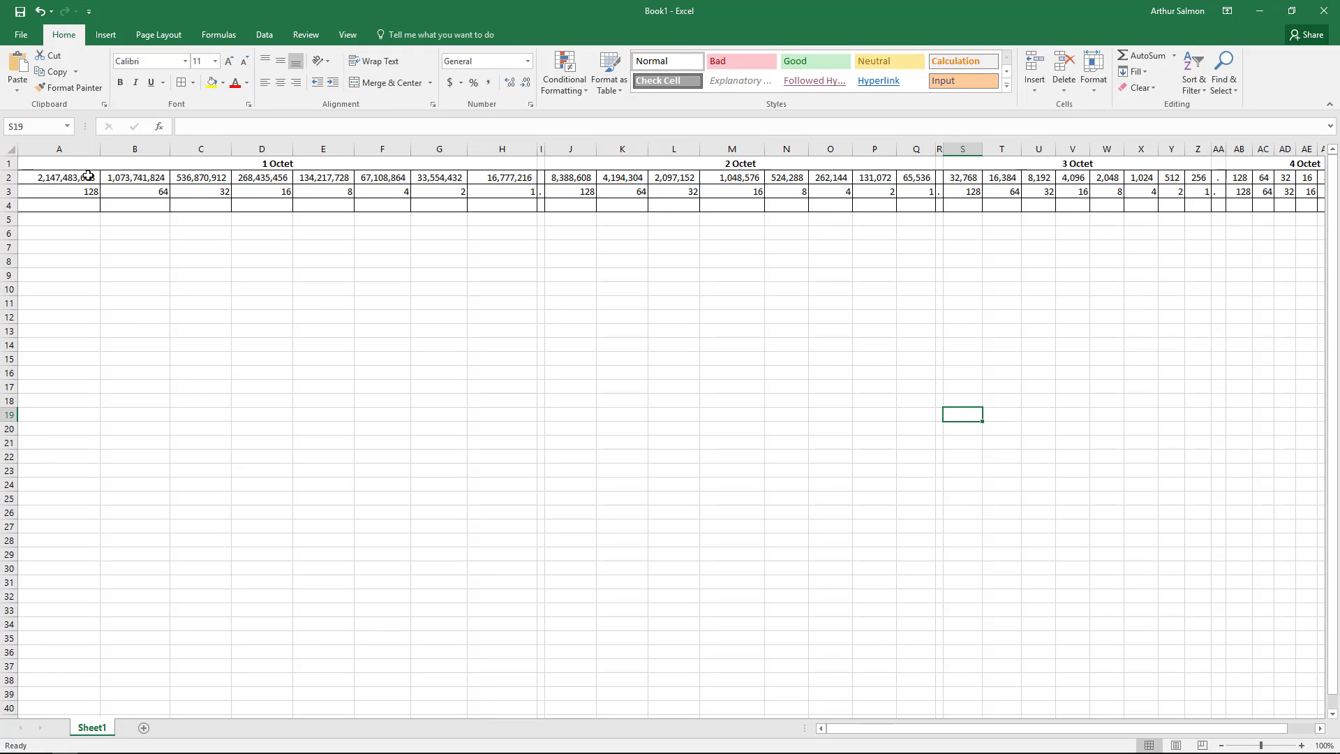
pyautogui.moveTo(896, 729); pyautogui.dragTo(924, 730)
pyautogui.moveTo(413, 178); pyautogui.dragTo(1218, 205)
pyautogui.click(1181, 288)
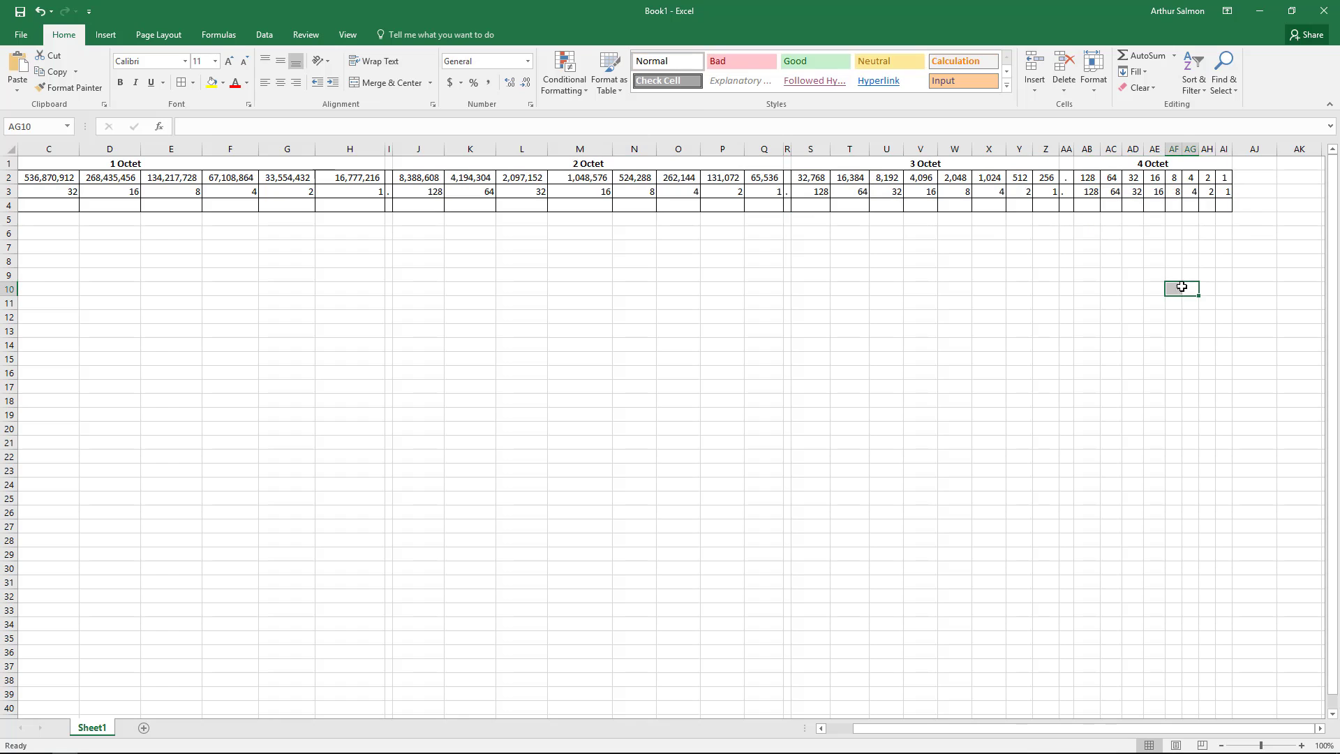
# Label the octet table's value rows with "TOTAL HOSTS" in AJ2 and "GROUPING BIT" in AJ3.
pyautogui.click(1227, 177)
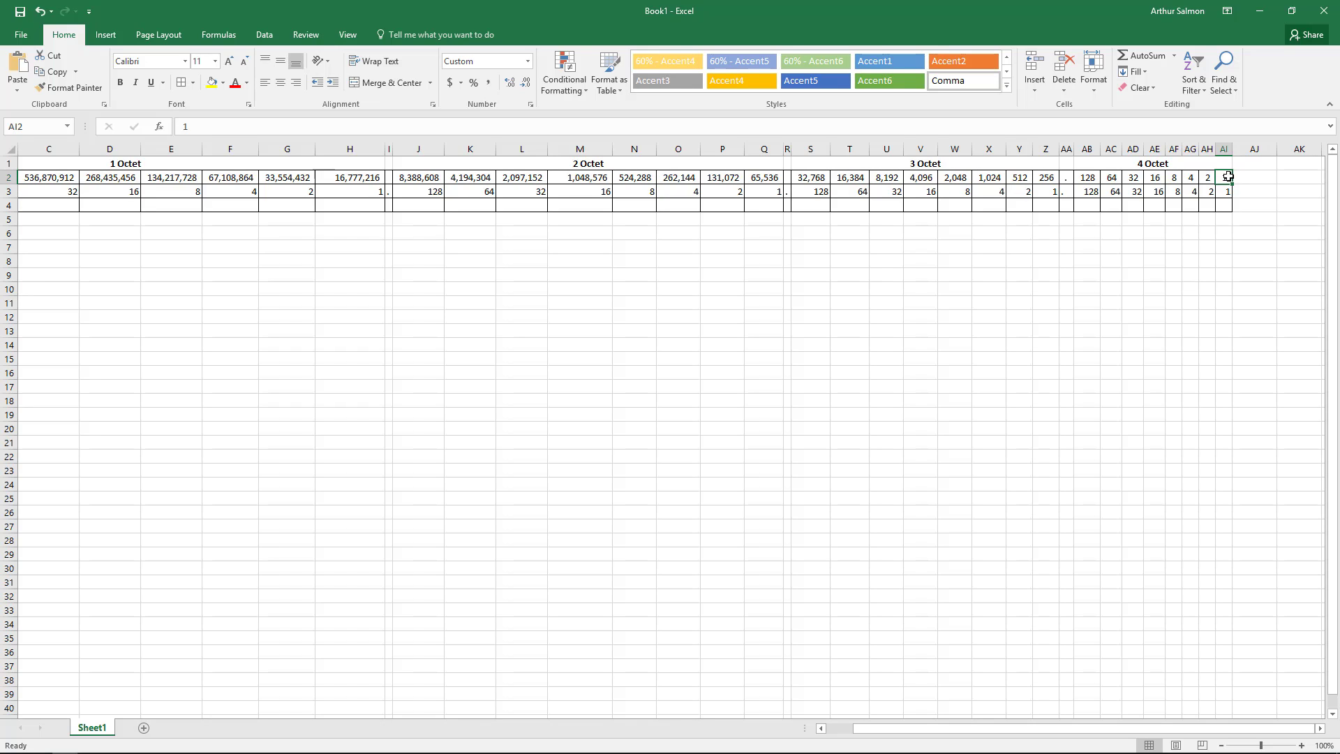
pyautogui.click(1256, 181)
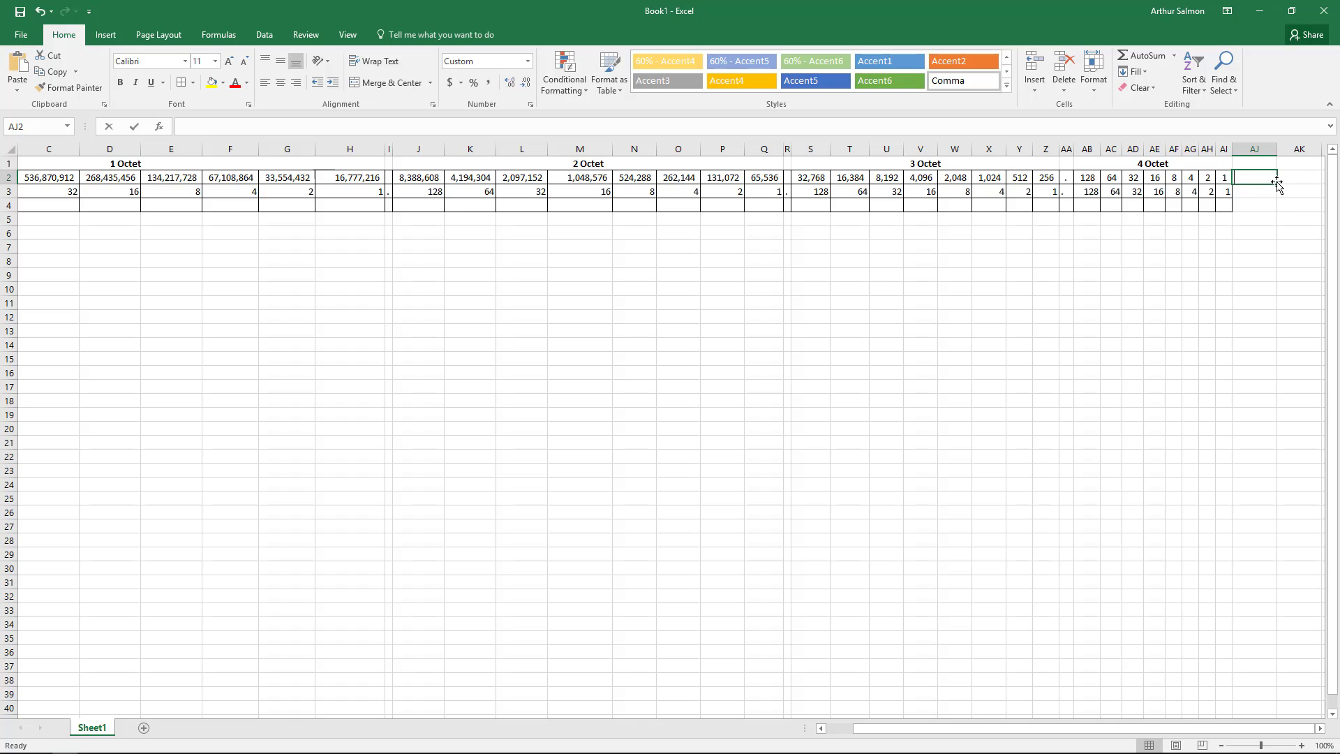
pyautogui.write('TOTAL HOSAT')
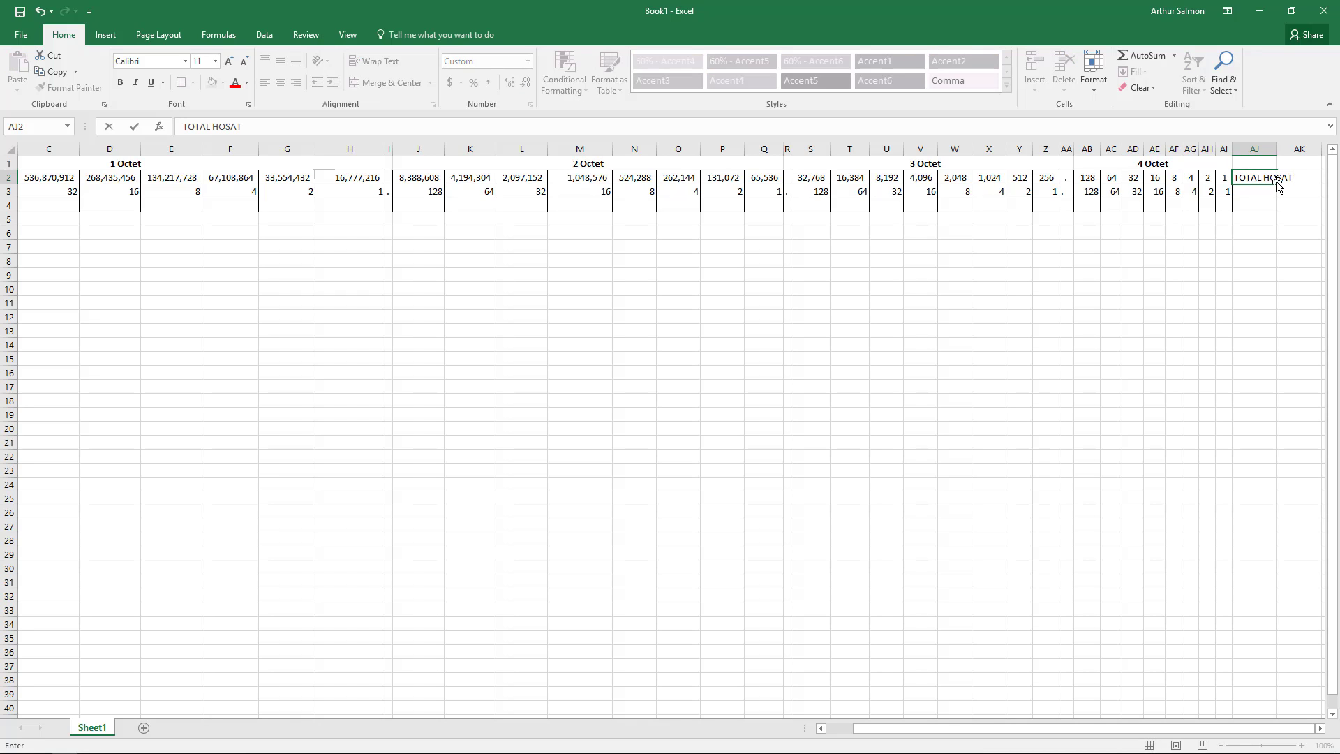
pyautogui.press('BackSpace')
pyautogui.press('BackSpace')
pyautogui.write('TS')
pyautogui.press('Return')
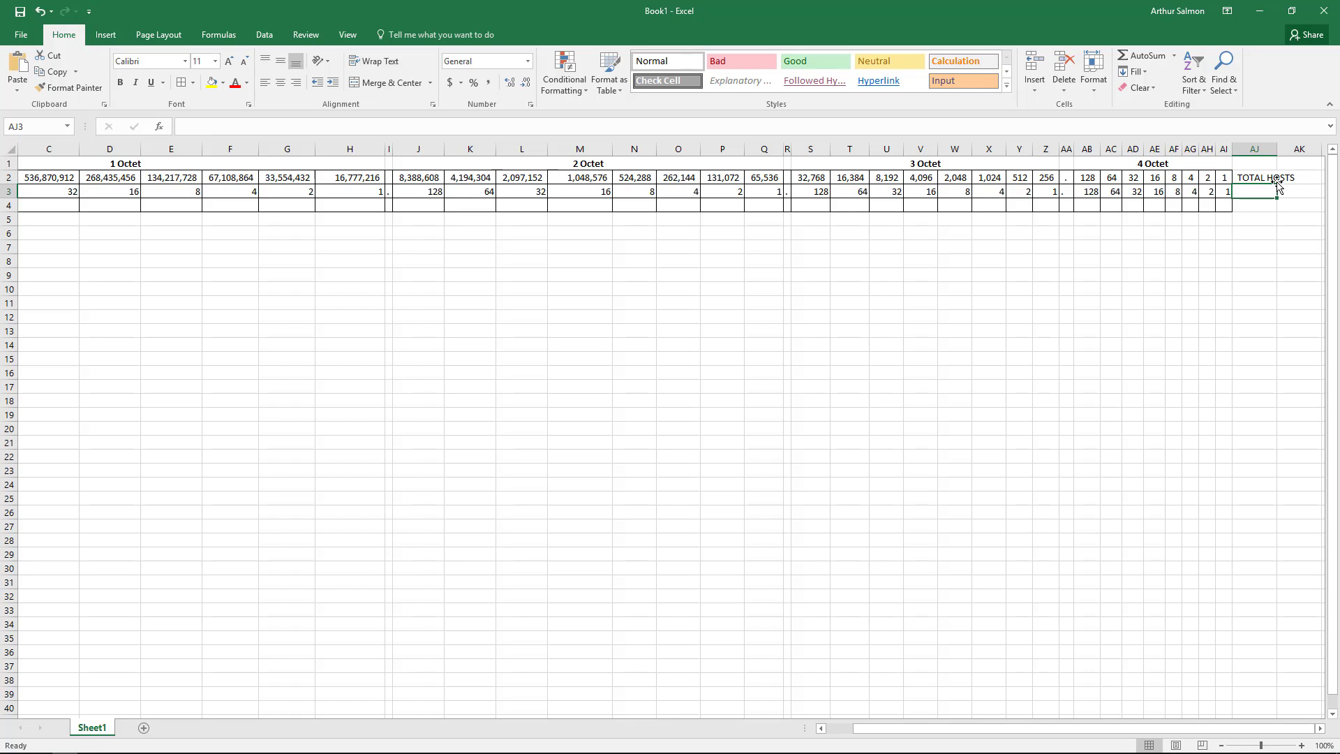
pyautogui.write('GROUP')
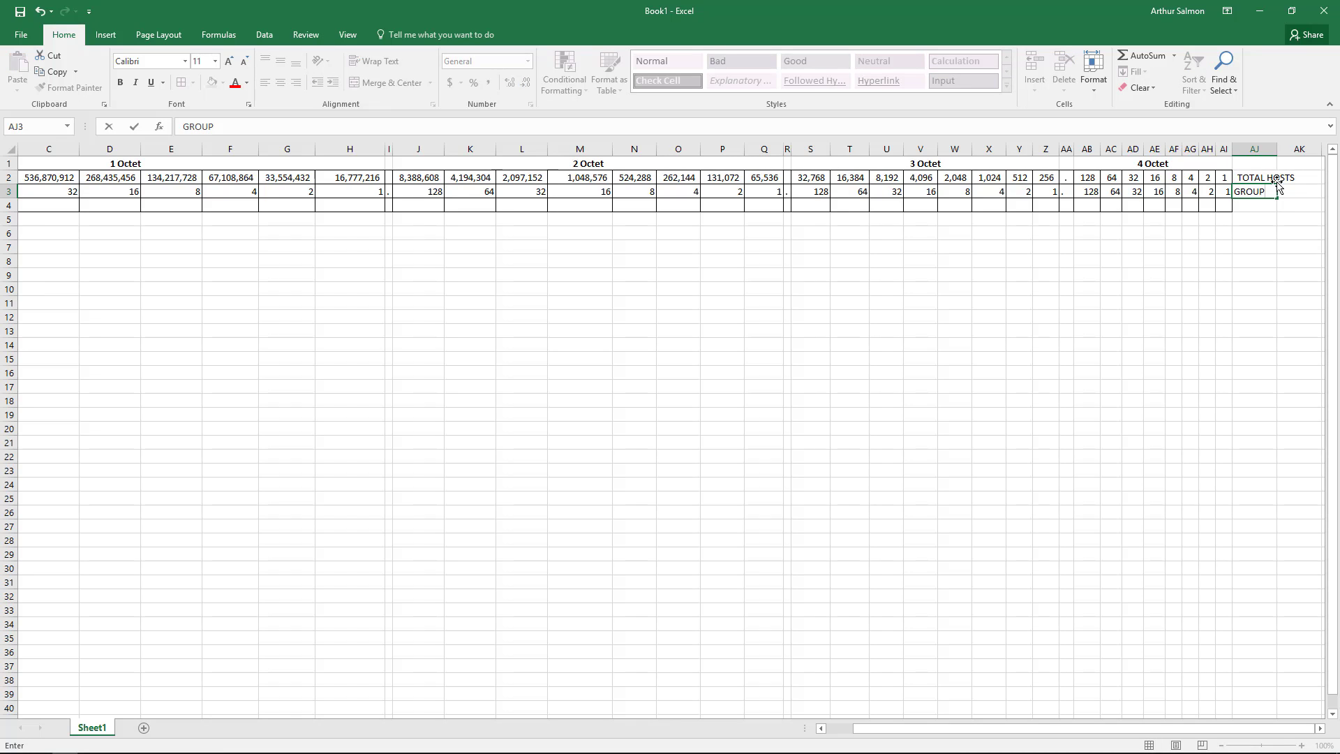
pyautogui.write('ING BIT')
pyautogui.press('Return')
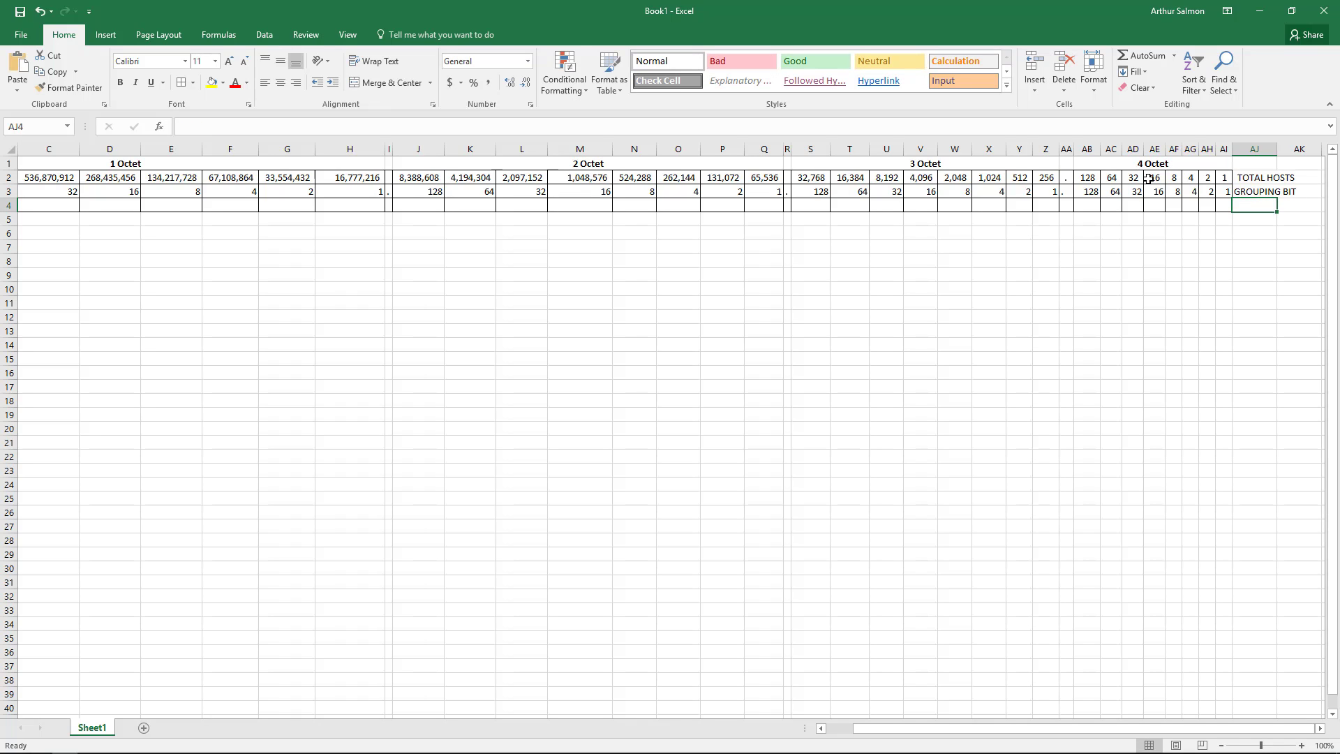
# Examine the grouping bit values of each octet and the total host values counted up from the fourth octet's last bit.
pyautogui.moveTo(1083, 193); pyautogui.dragTo(1182, 193)
pyautogui.moveTo(1221, 194); pyautogui.dragTo(1223, 193)
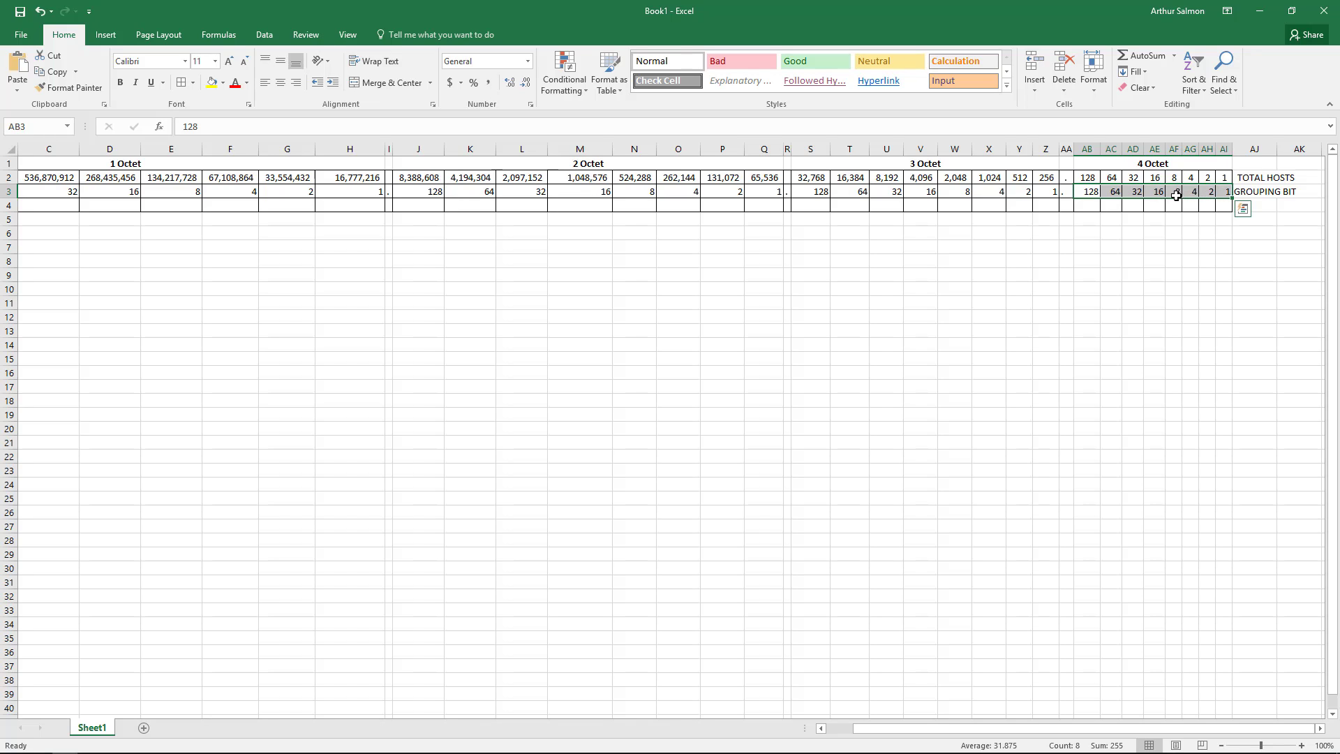
pyautogui.click(1091, 193)
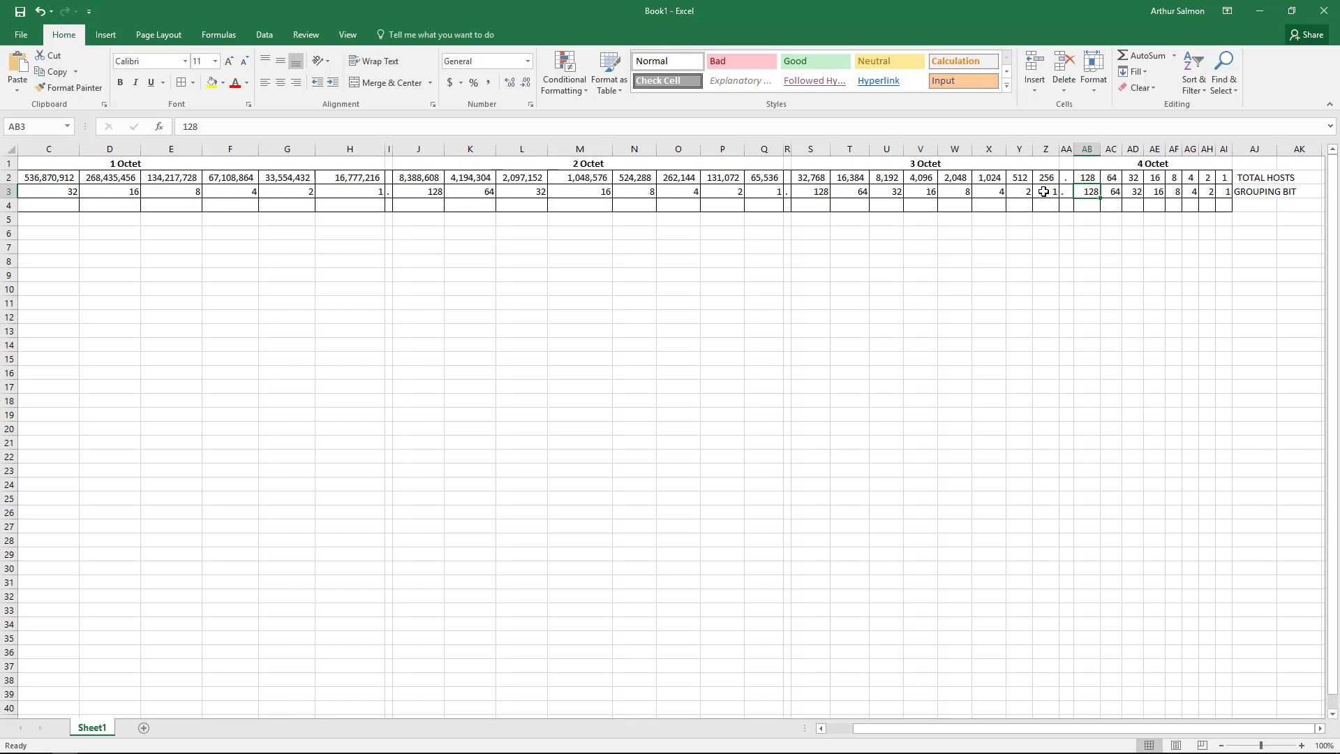
pyautogui.moveTo(1044, 192); pyautogui.dragTo(434, 198)
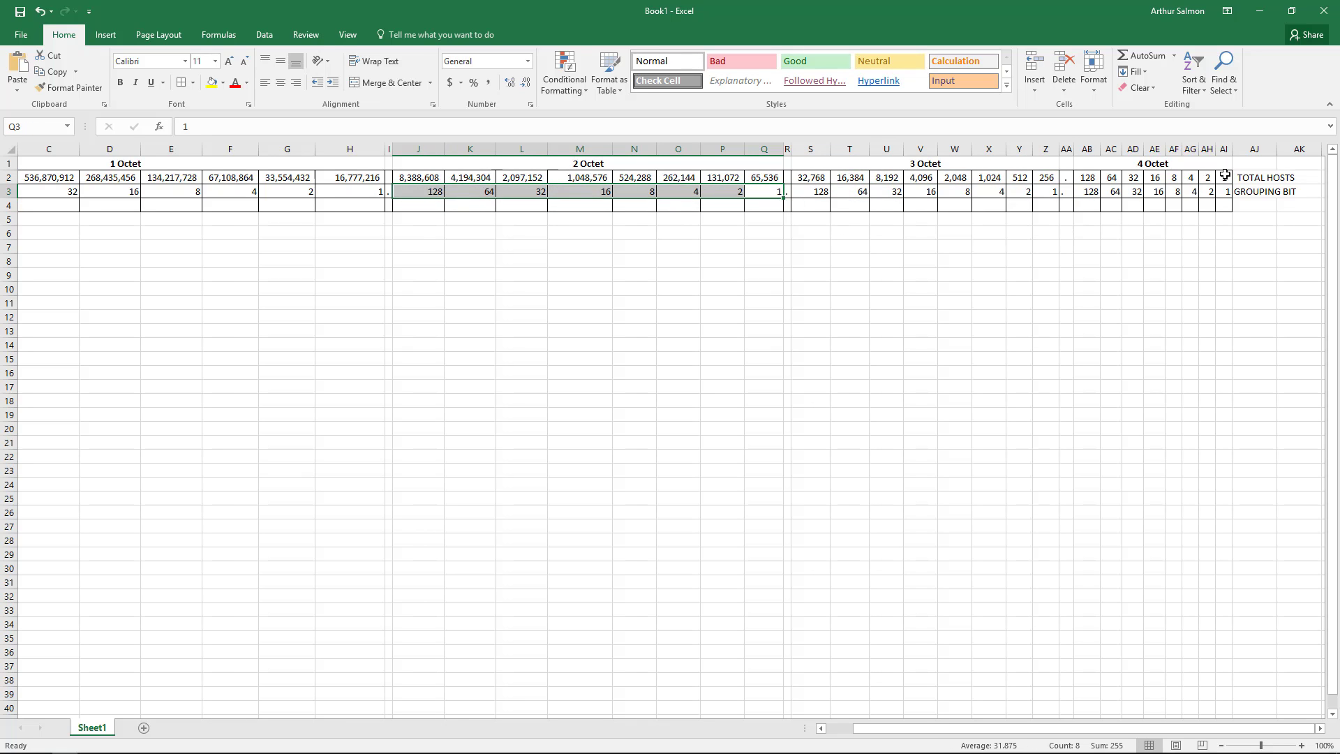
pyautogui.moveTo(1224, 178); pyautogui.dragTo(680, 180)
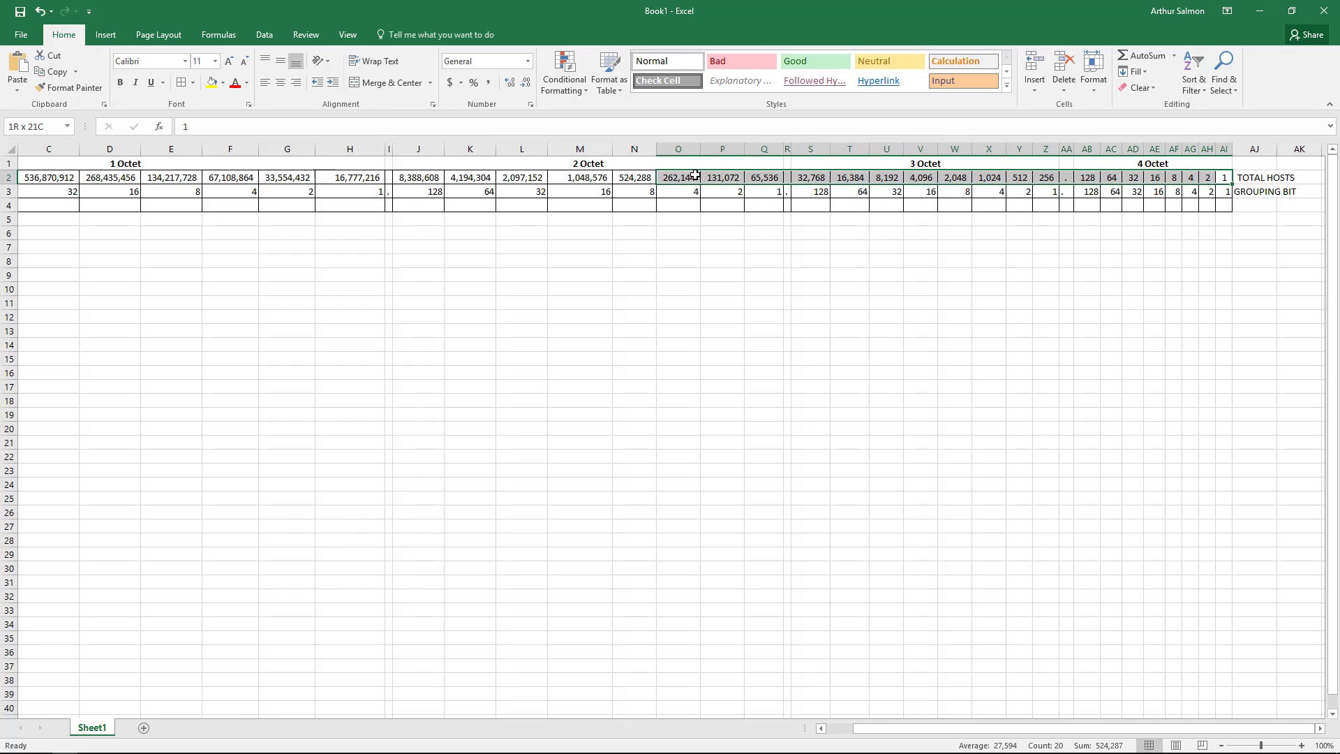
pyautogui.click(1225, 178)
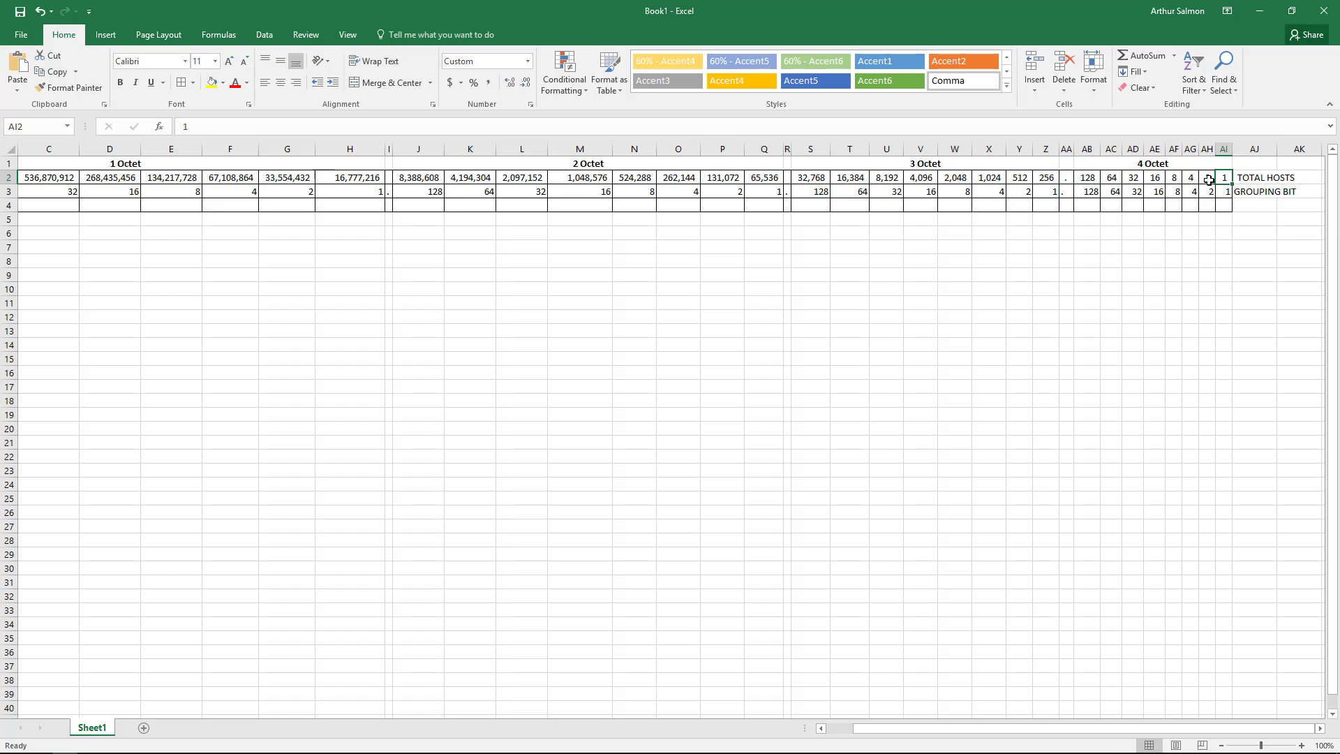
pyautogui.click(1207, 179)
pyautogui.click(1191, 179)
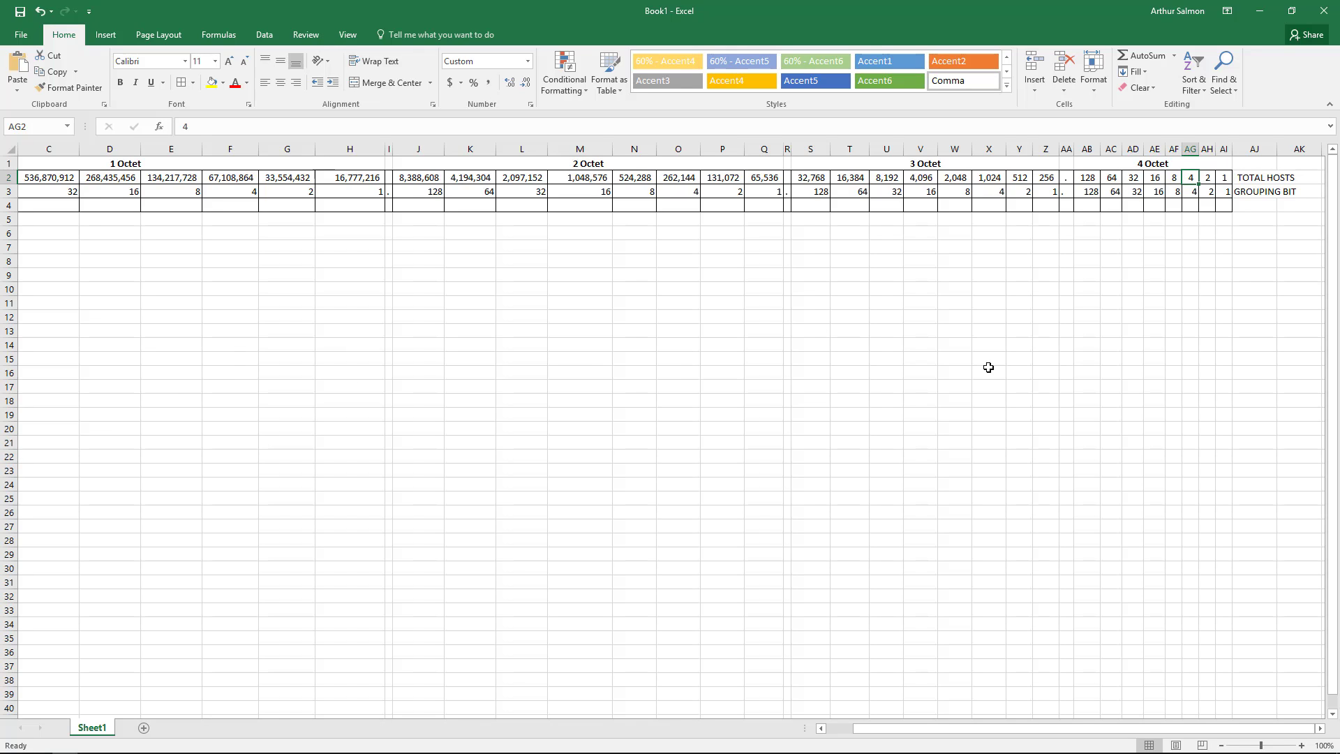
# Enter 0 in all eight fourth-octet cells of row 4, from AI4 back to AB4.
pyautogui.click(1227, 202)
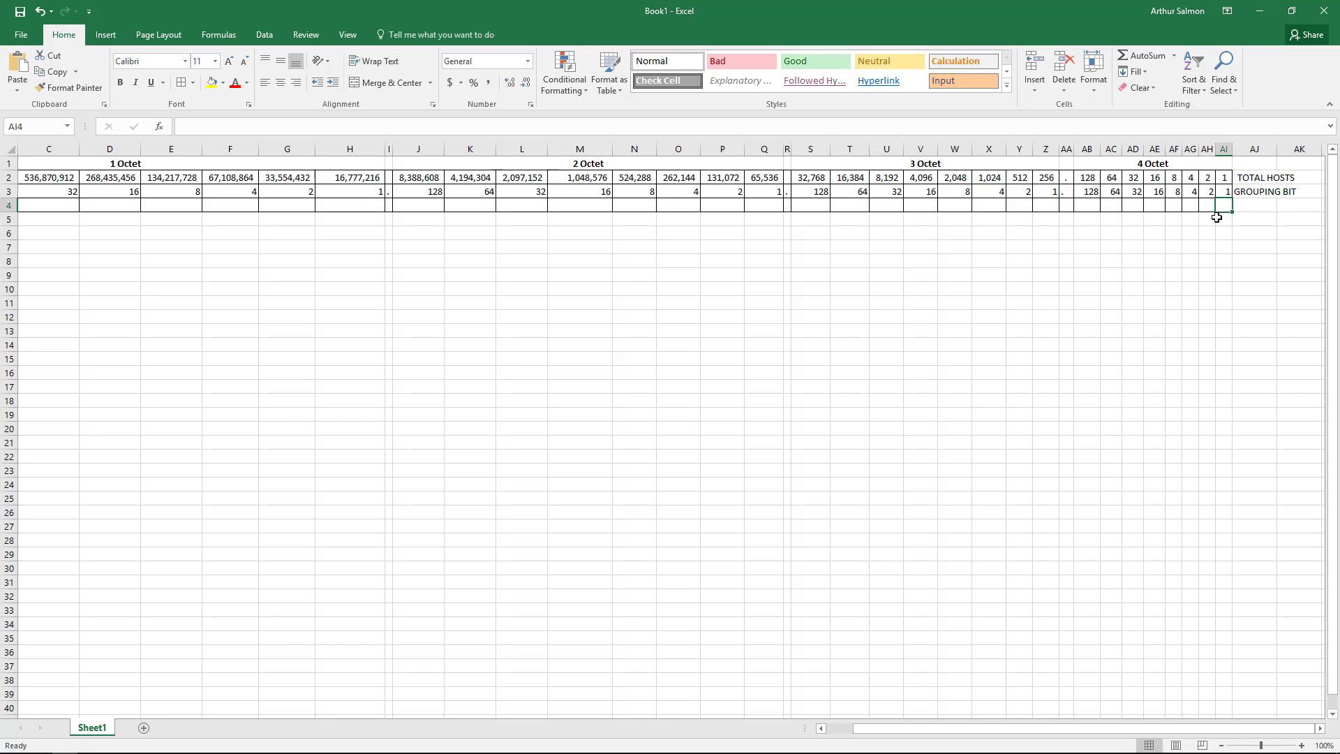
pyautogui.write('0')
pyautogui.press('Left')
pyautogui.write('0')
pyautogui.press('Left')
pyautogui.write('0')
pyautogui.press('Left')
pyautogui.write('0')
pyautogui.press('Left')
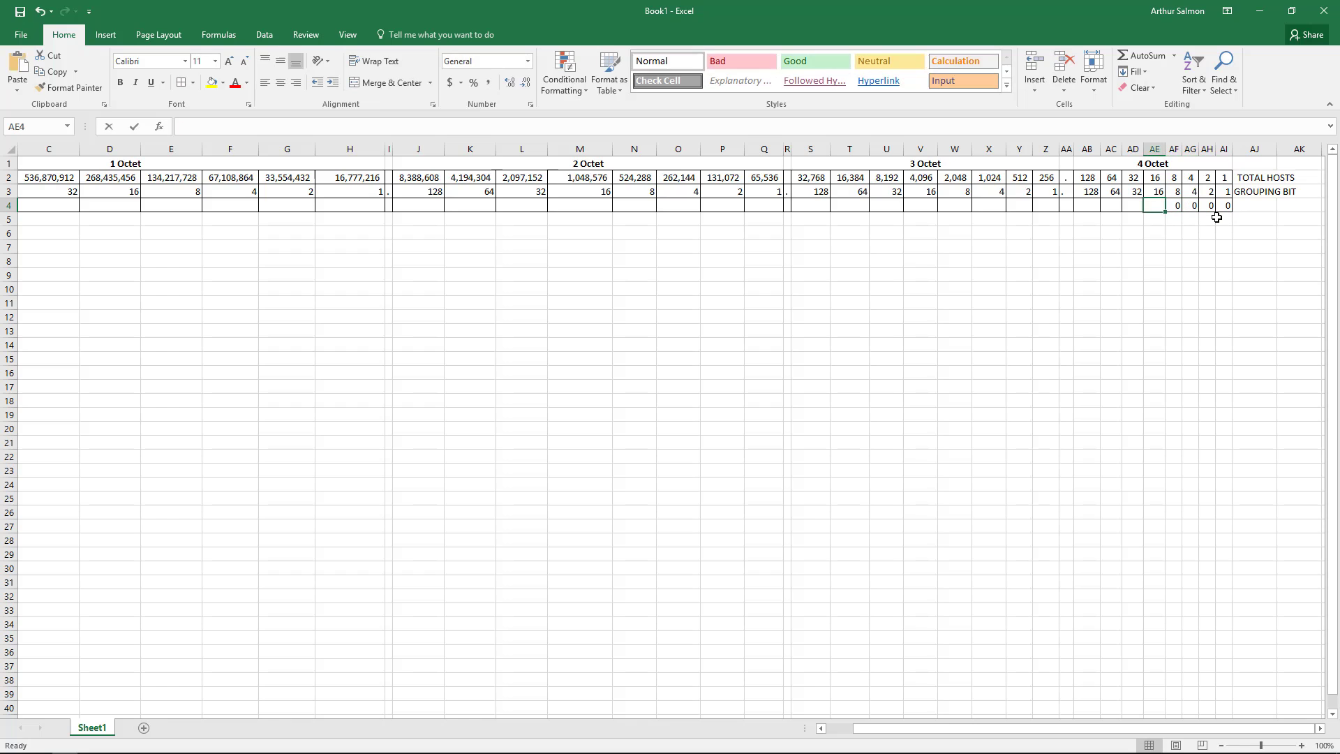
pyautogui.write('0')
pyautogui.press('Left')
pyautogui.write('0')
pyautogui.press('Left')
pyautogui.write('0')
pyautogui.press('Left')
pyautogui.write('0')
pyautogui.press('Left')
# Enter a dot separator in AA4 and 0 in the third octet's last three bits, Z4, Y4 and X4.
pyautogui.write('.')
pyautogui.press('Left')
pyautogui.write('0')
pyautogui.press('Left')
pyautogui.write('0')
pyautogui.press('Left')
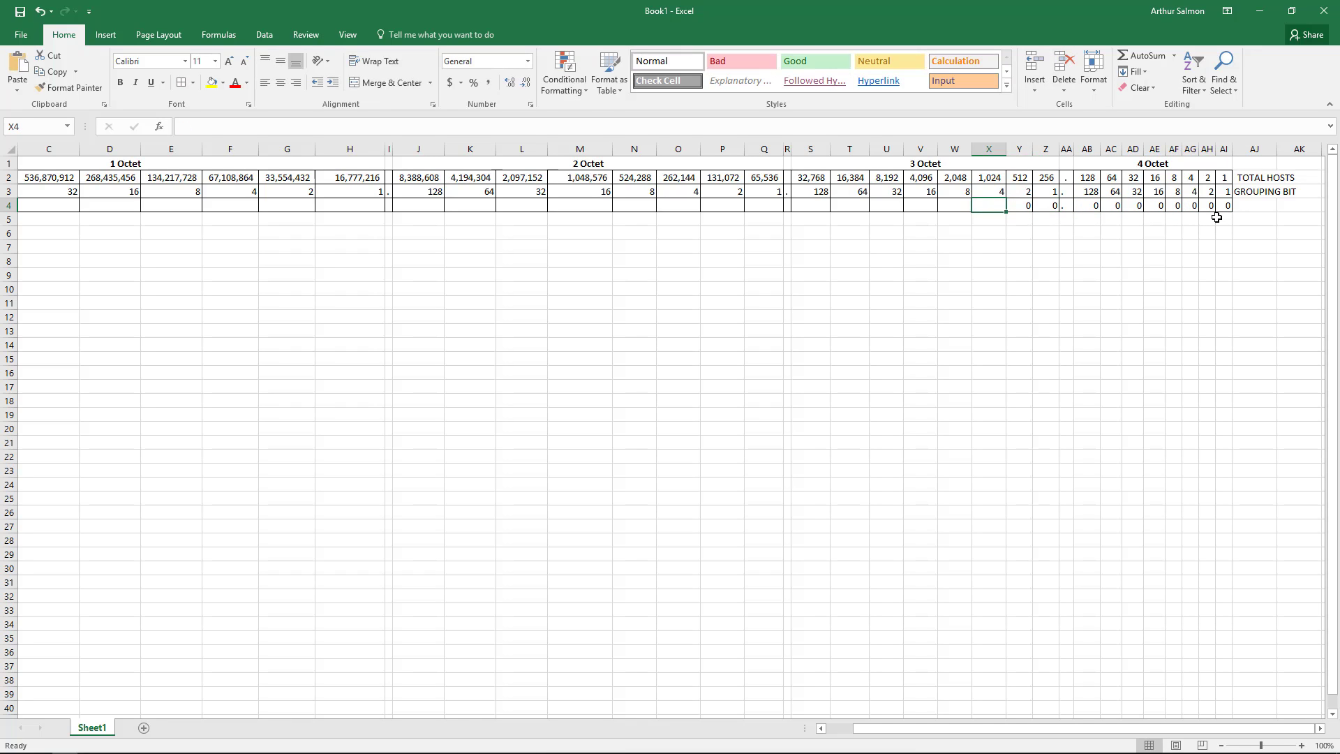
pyautogui.write('0')
pyautogui.press('Left')
# Enter 1 in the third octet's first five bits, from W4 back to S4.
pyautogui.write('1')
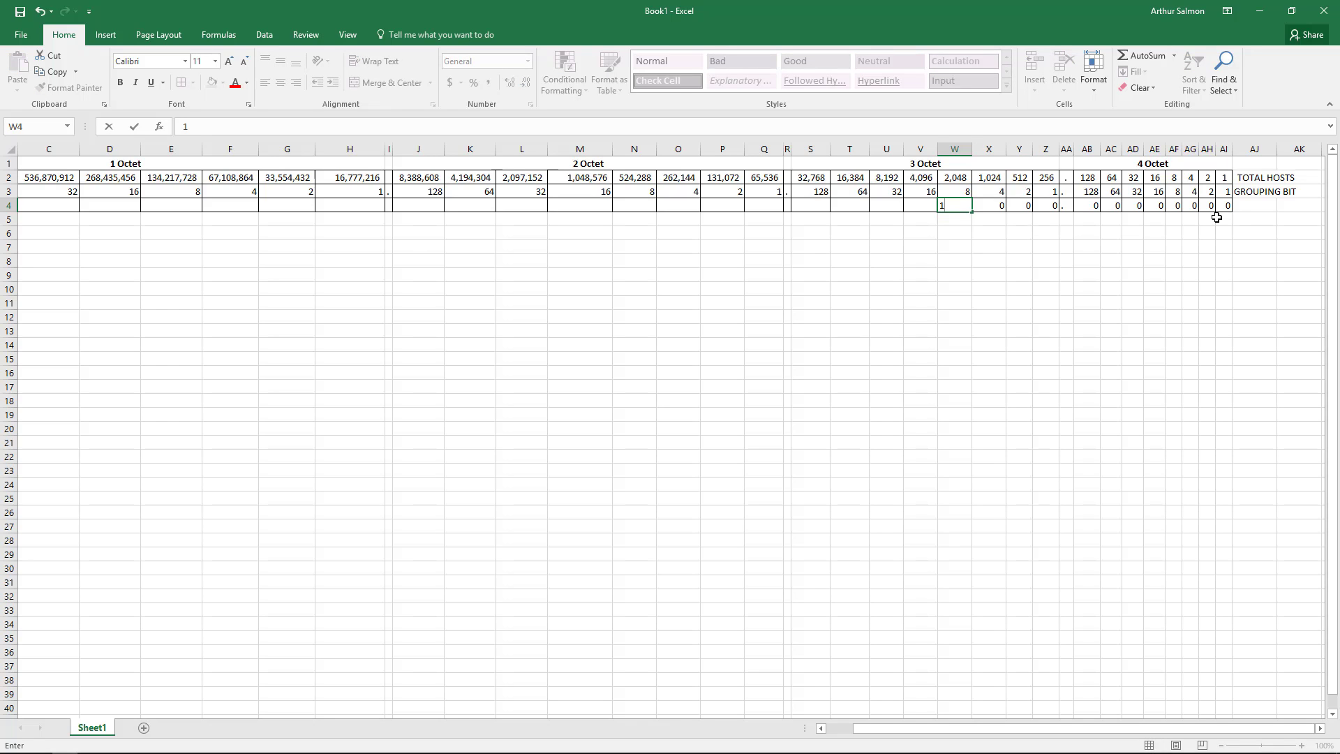
pyautogui.press('Left')
pyautogui.write('1')
pyautogui.press('Left')
pyautogui.write('1')
pyautogui.press('Left')
pyautogui.write('1')
pyautogui.press('Left')
pyautogui.write('1')
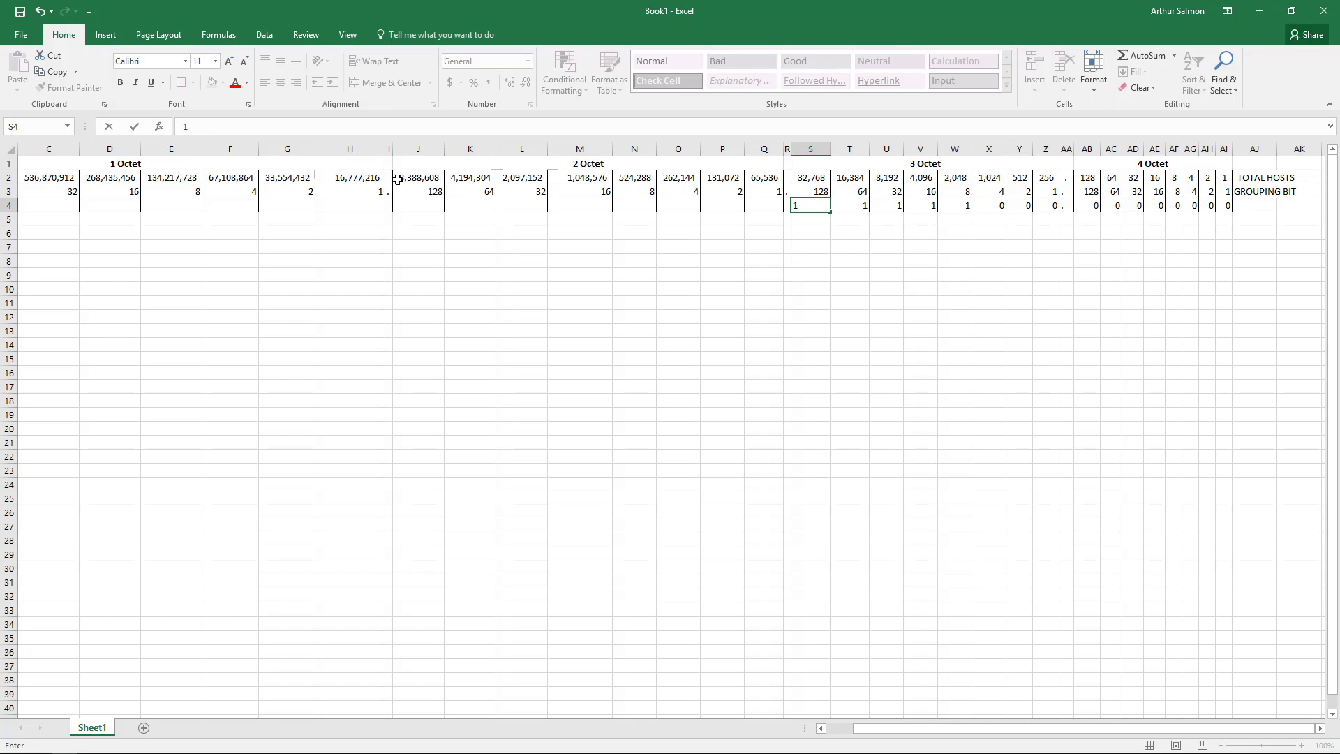
pyautogui.click(888, 290)
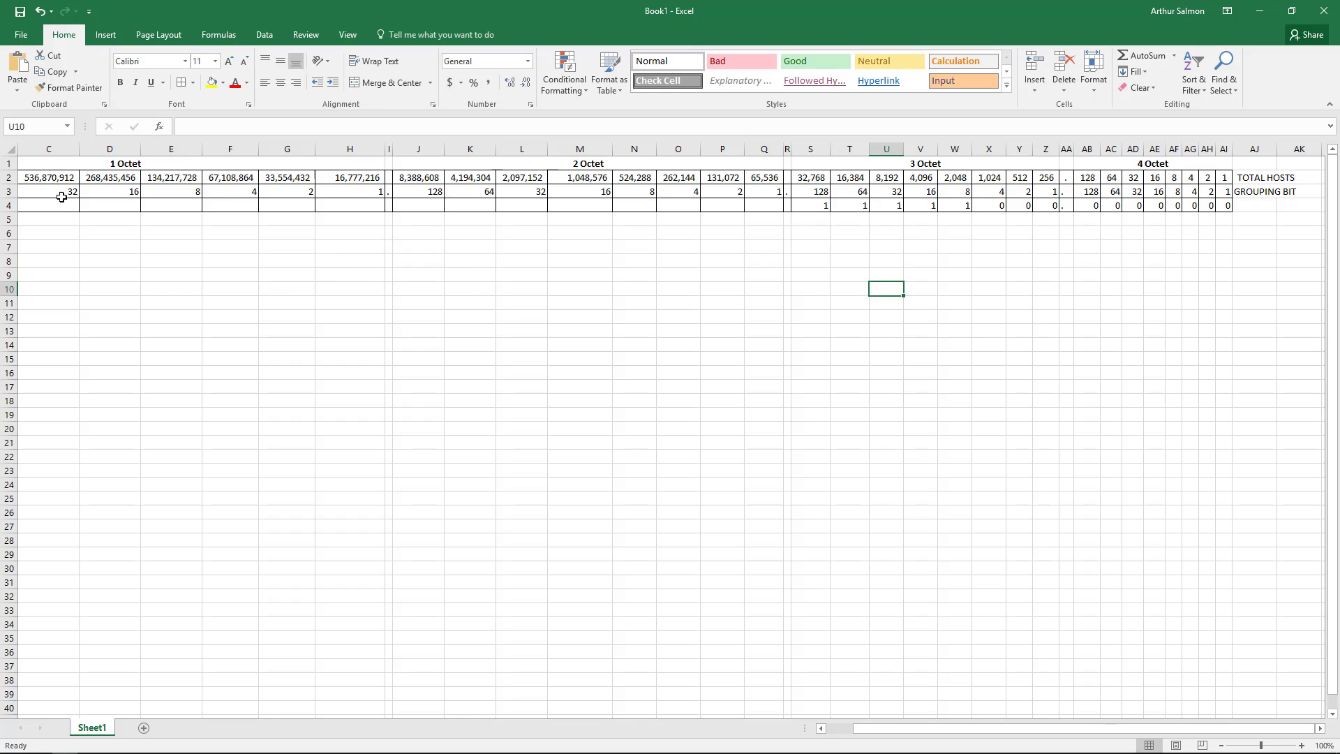
# Enter 1 in the second-octet cells of row 4, from Q4 back to J4.
pyautogui.click(777, 207)
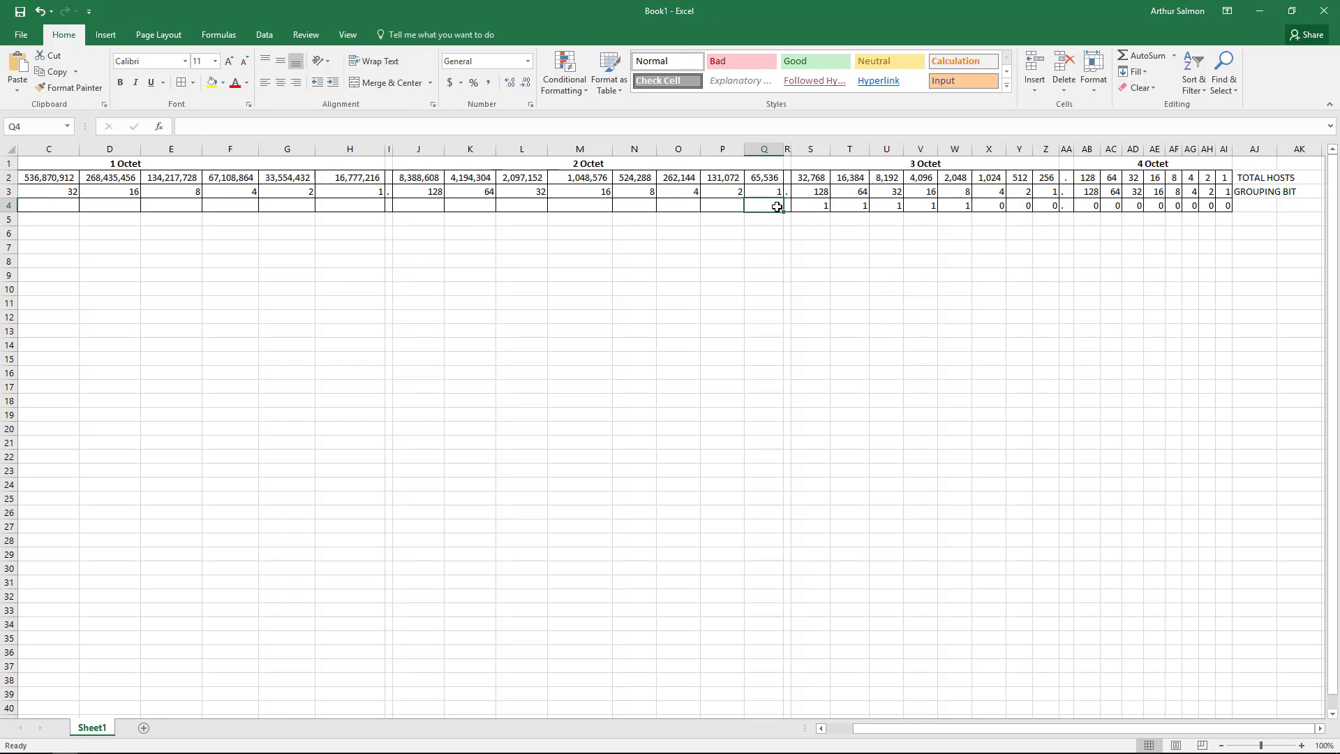
pyautogui.press('Left')
pyautogui.press('1')
pyautogui.press('Left')
pyautogui.press('1')
pyautogui.press('Left')
pyautogui.press('1')
pyautogui.press('Left')
pyautogui.press('1')
pyautogui.press('Left')
pyautogui.press('1')
pyautogui.press('Left')
pyautogui.press('1')
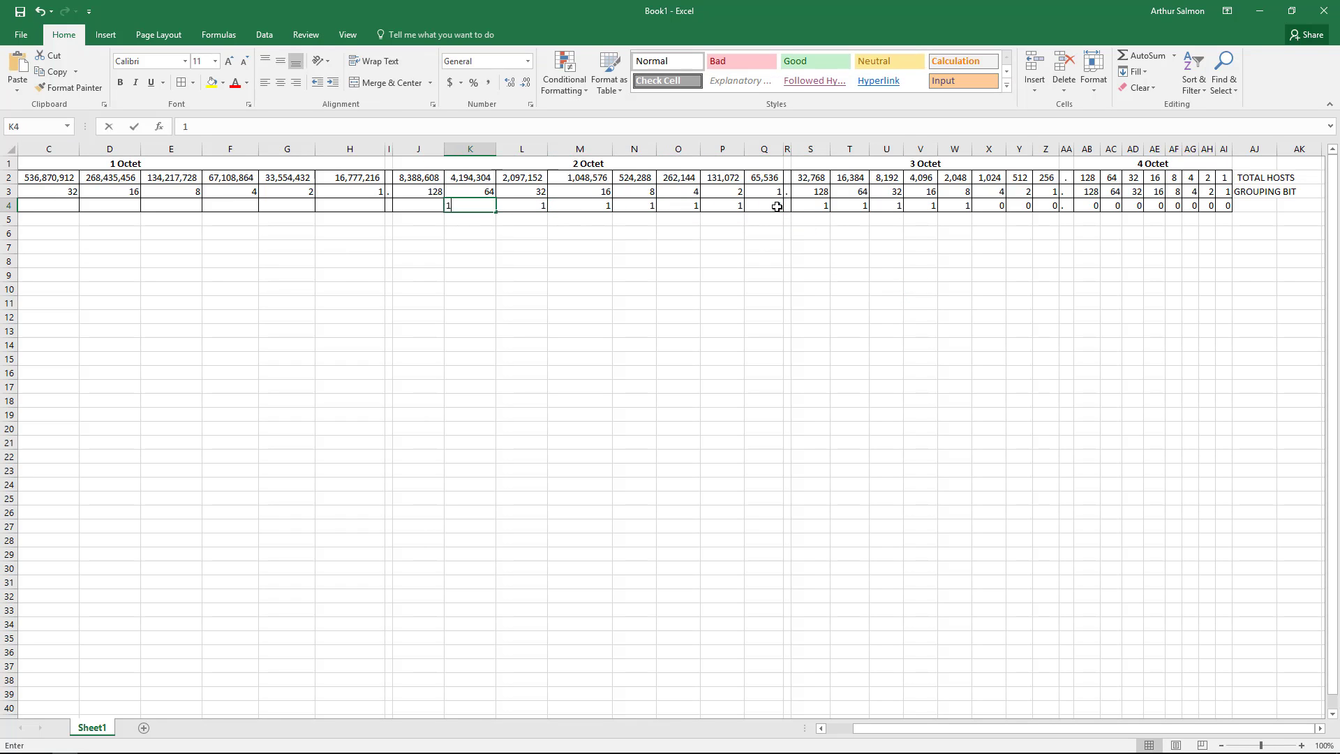
pyautogui.press('Left')
pyautogui.press('1')
# Enter 1 in row 4 from I4 back to A4, filling all bits of the first octet.
pyautogui.press('Left')
pyautogui.press('1')
pyautogui.press('Left')
pyautogui.press('1')
pyautogui.press('Left')
pyautogui.press('1')
pyautogui.press('Left')
pyautogui.press('1')
pyautogui.press('Left')
pyautogui.press('1')
pyautogui.press('Left')
pyautogui.press('1')
pyautogui.press('Left')
pyautogui.press('1')
pyautogui.press('Left')
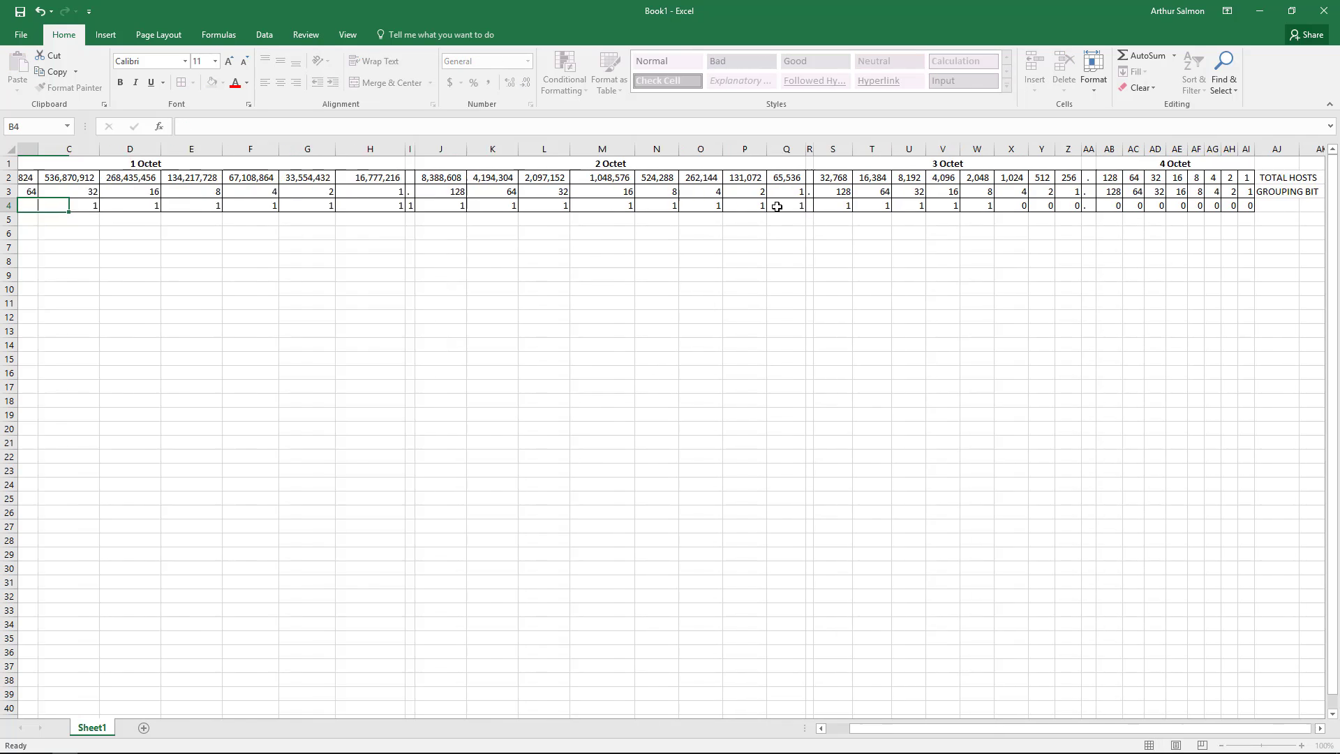
pyautogui.press('1')
pyautogui.press('Left')
pyautogui.press('1')
pyautogui.press('Left')
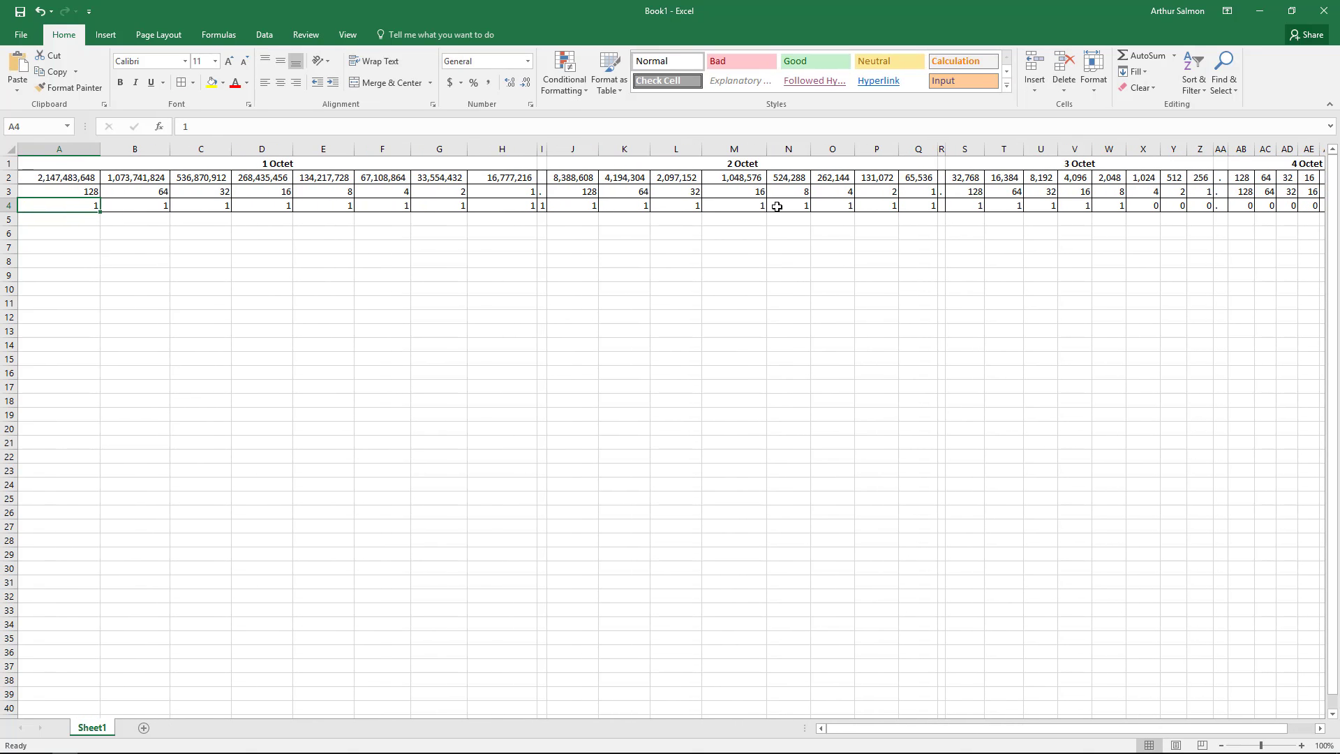
# Replace the 1 in I4 with a dot and enter a dot in R4 to separate the octets in row 4.
pyautogui.click(544, 204)
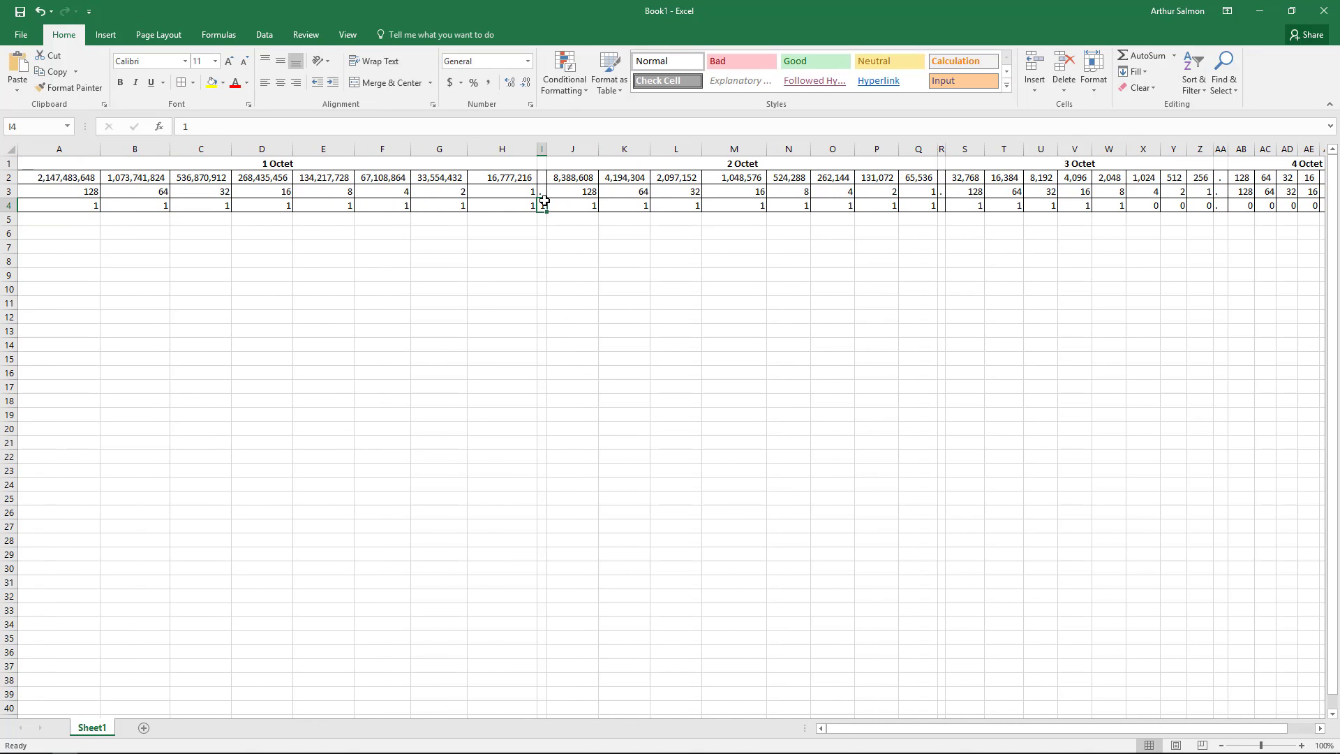
pyautogui.write('.')
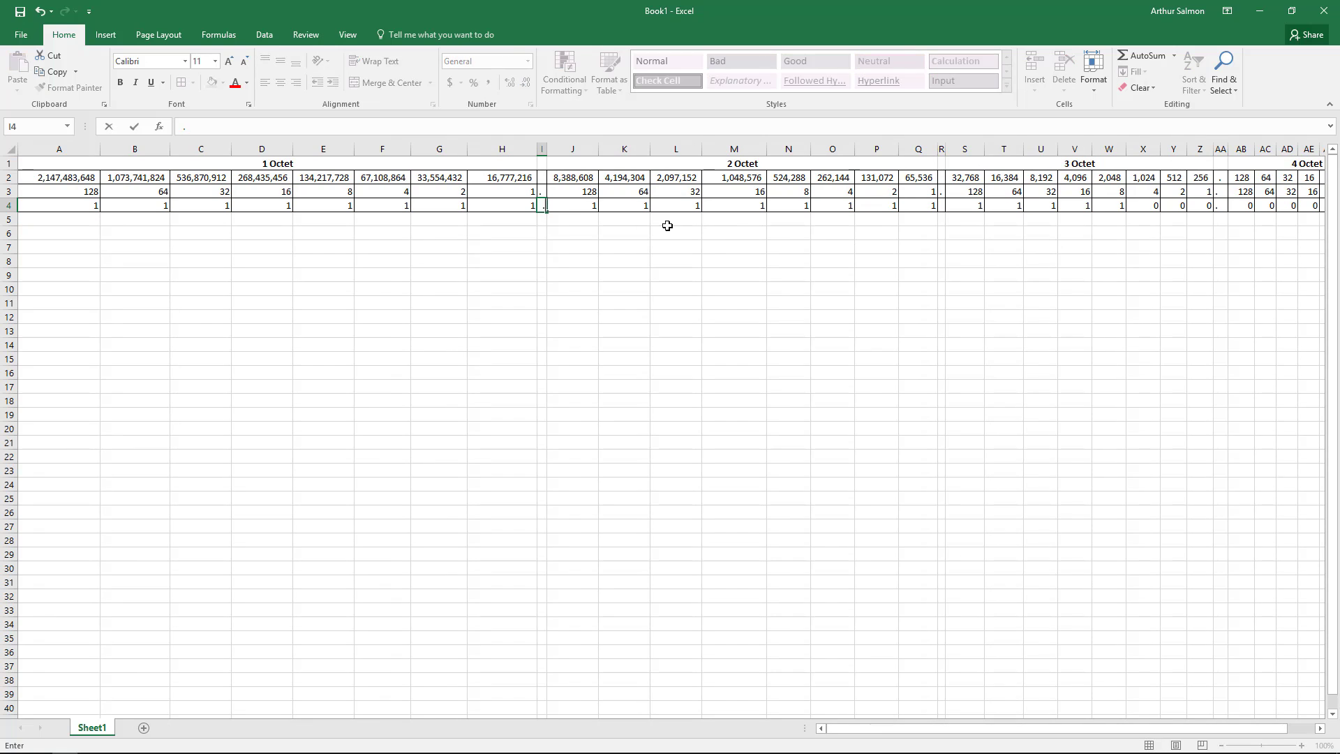
pyautogui.click(941, 202)
pyautogui.click(462, 288)
pyautogui.moveTo(1035, 727); pyautogui.dragTo(1101, 722)
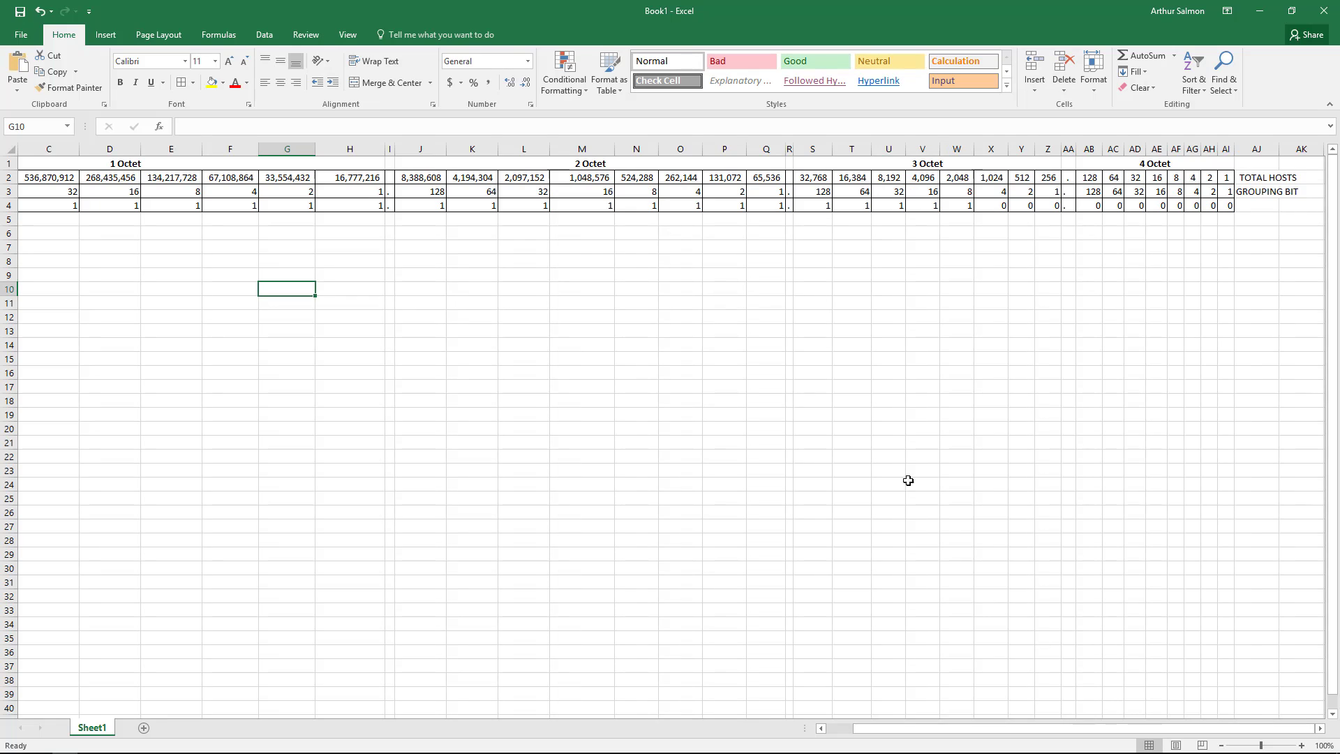
# Enter 255 in cell K13.
pyautogui.click(476, 331)
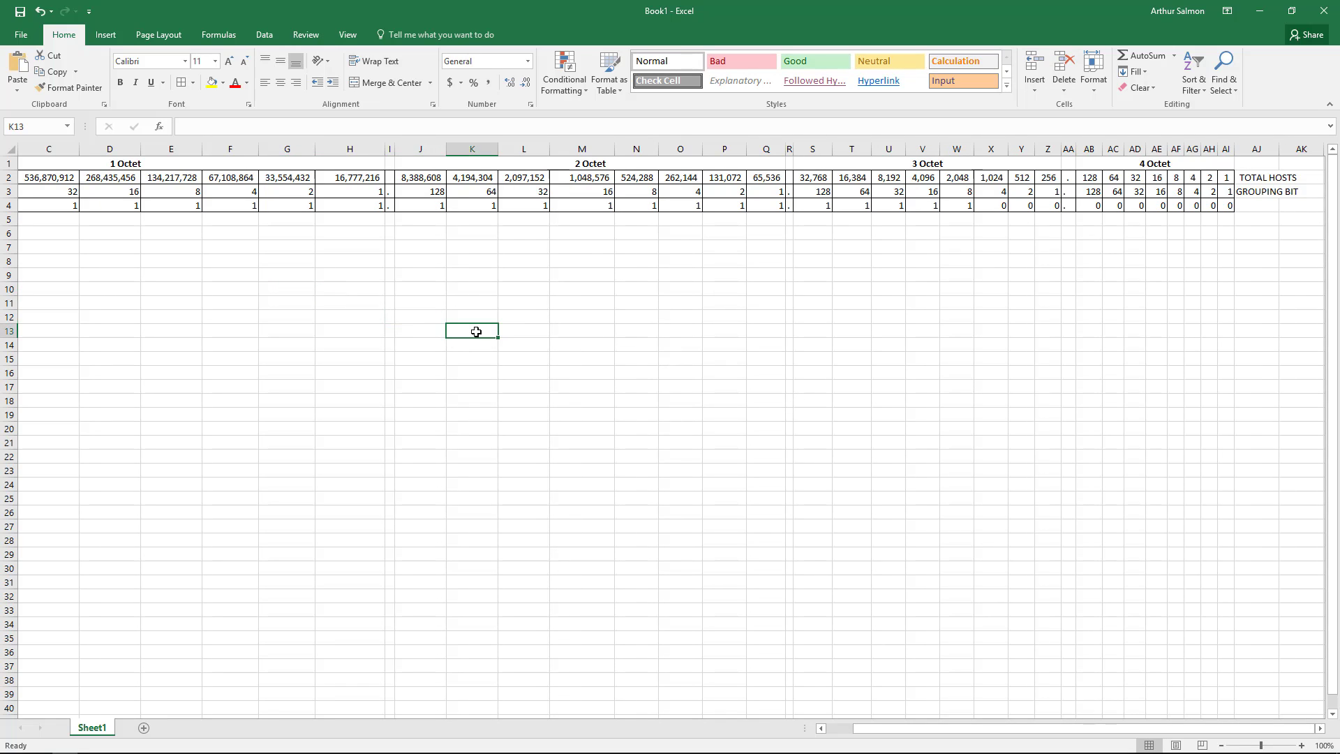
pyautogui.write('255')
pyautogui.click(476, 386)
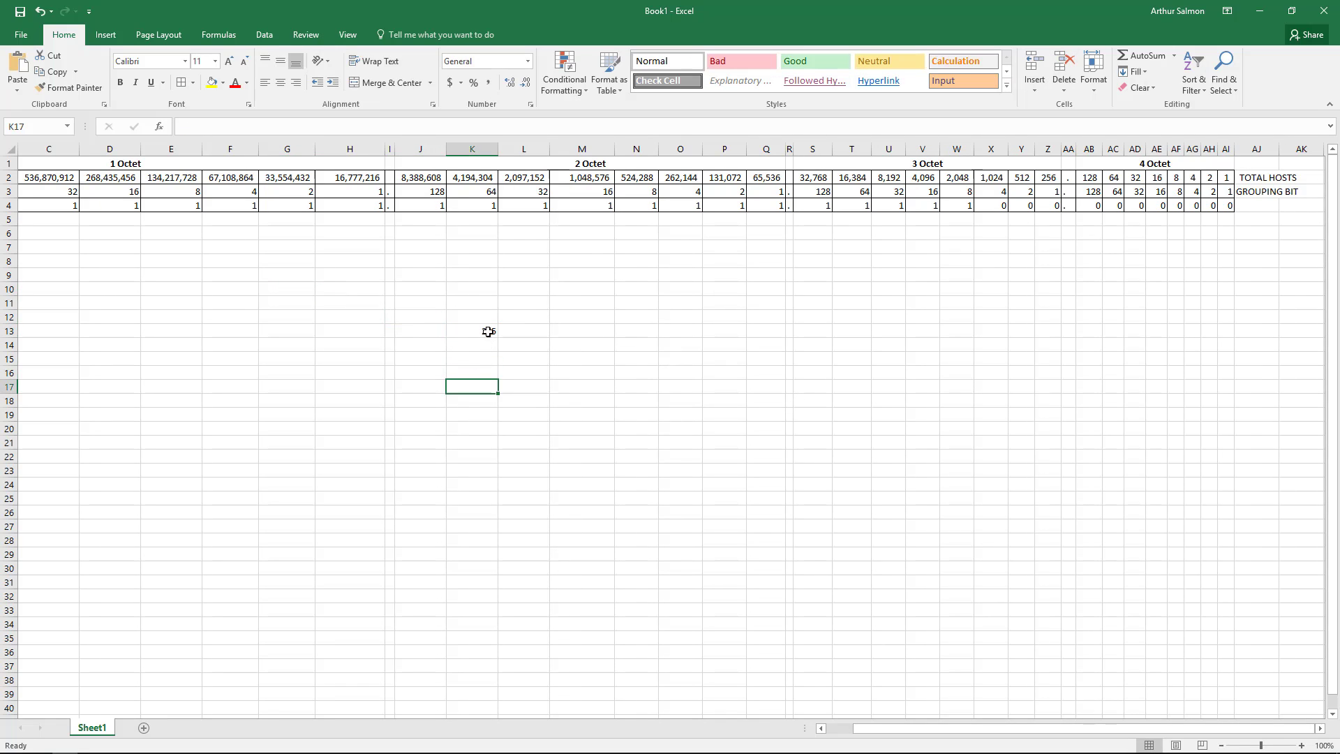
# Enter the octet headings 1 Oct, 2 Oct, 3 Oct and 4 Oct in cells K12 through N12.
pyautogui.click(477, 315)
pyautogui.write('1 Oct')
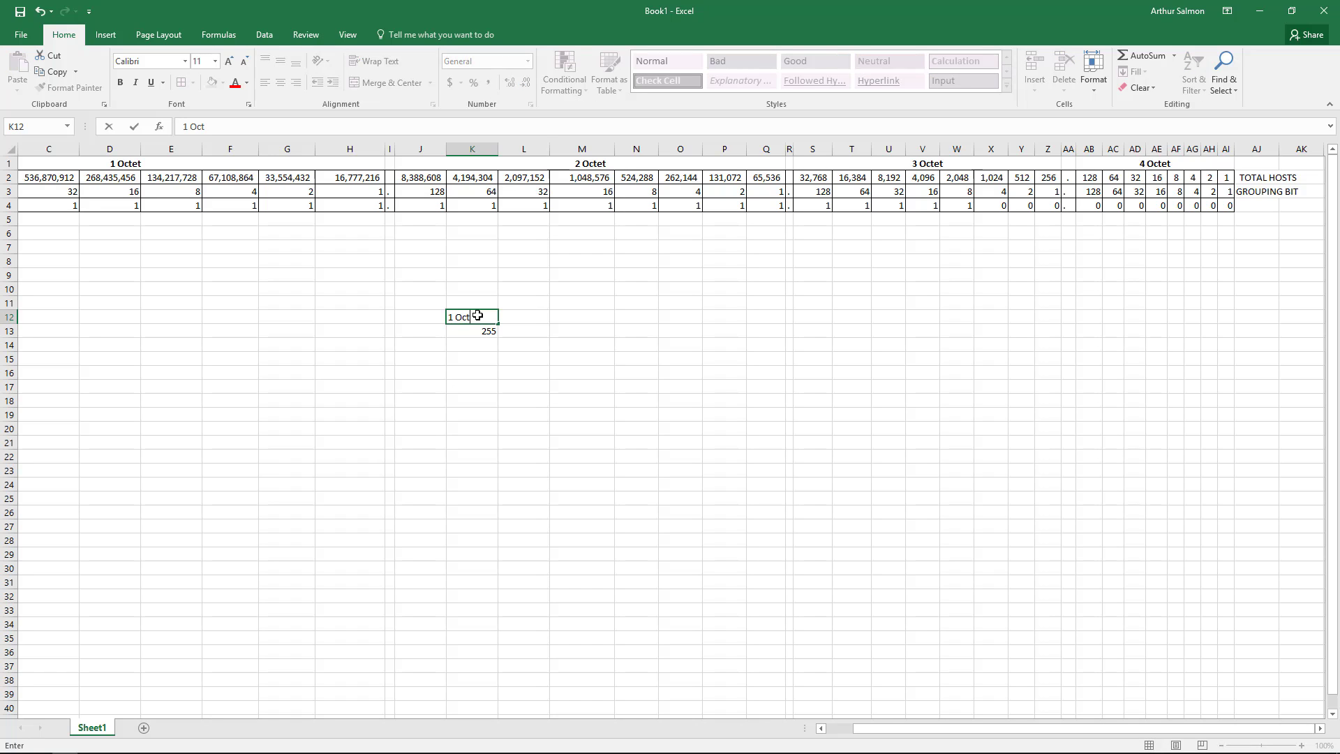
pyautogui.press('Tab')
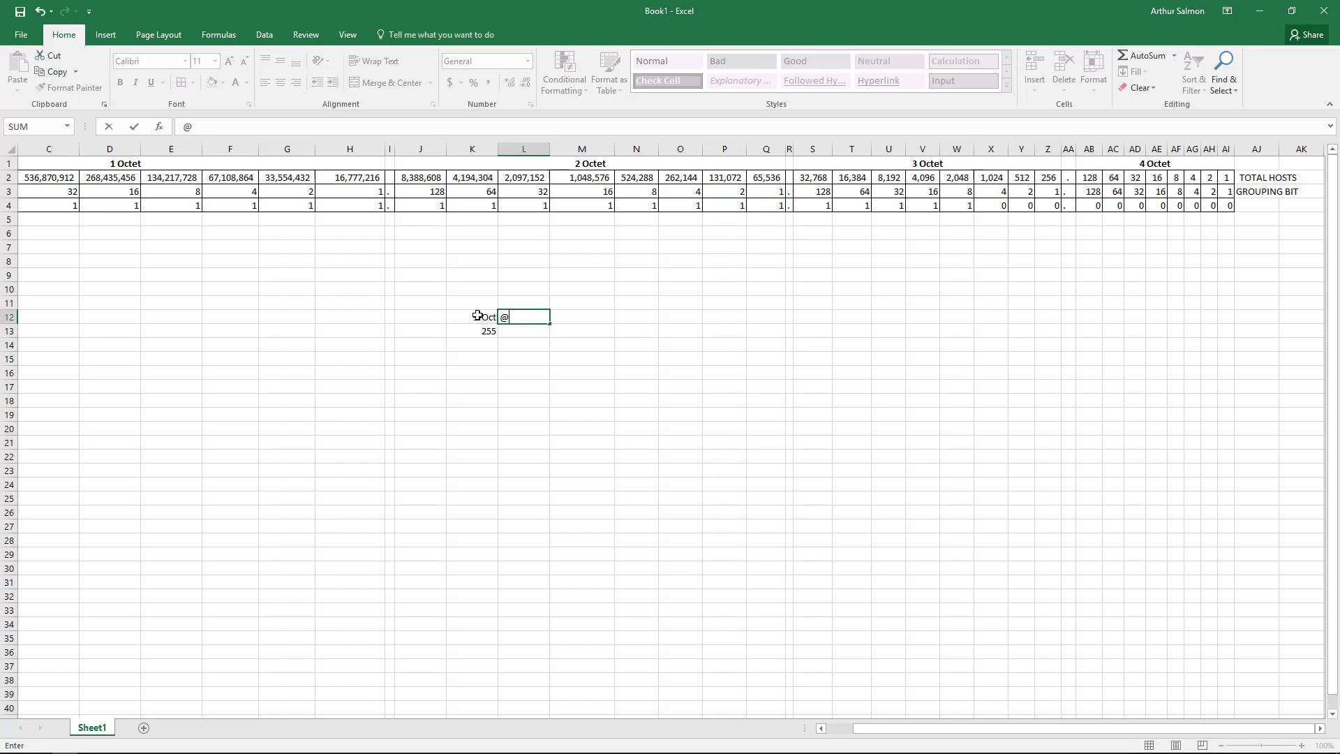
pyautogui.write('Oct')
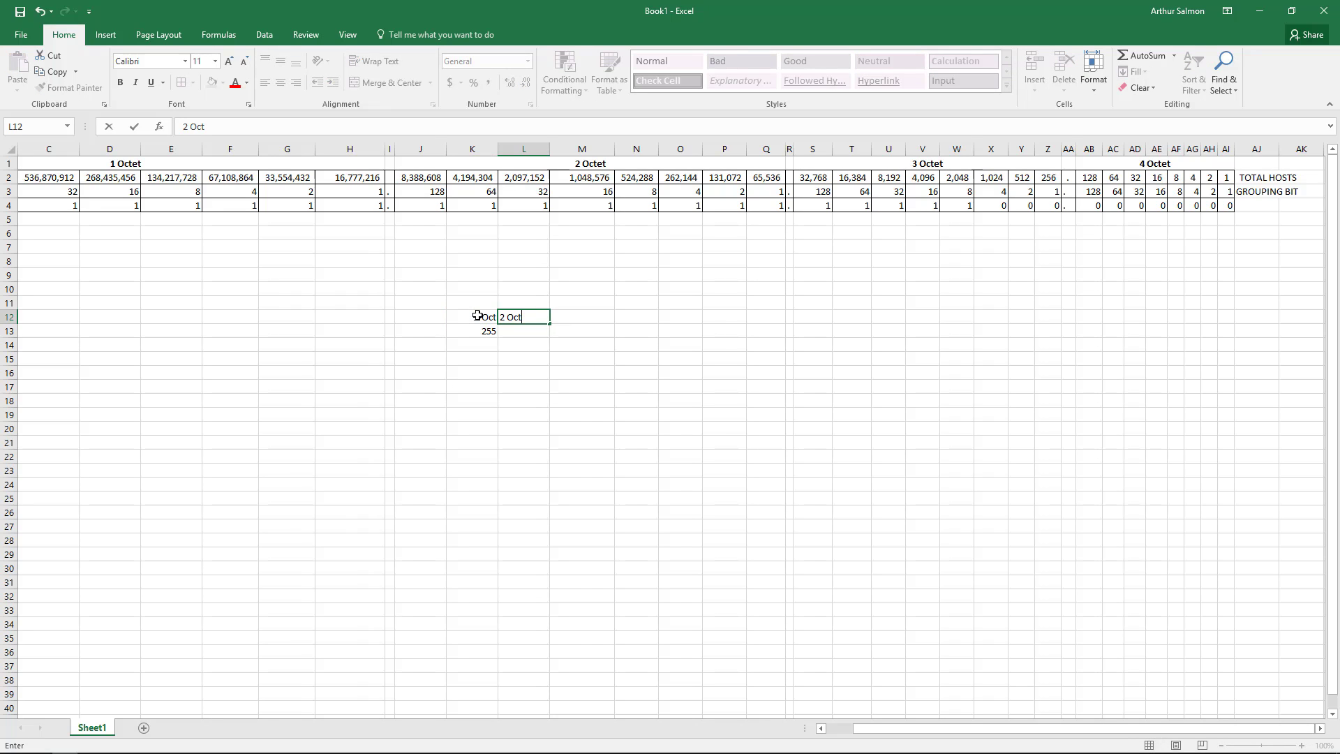
pyautogui.press('Tab')
pyautogui.write('3')
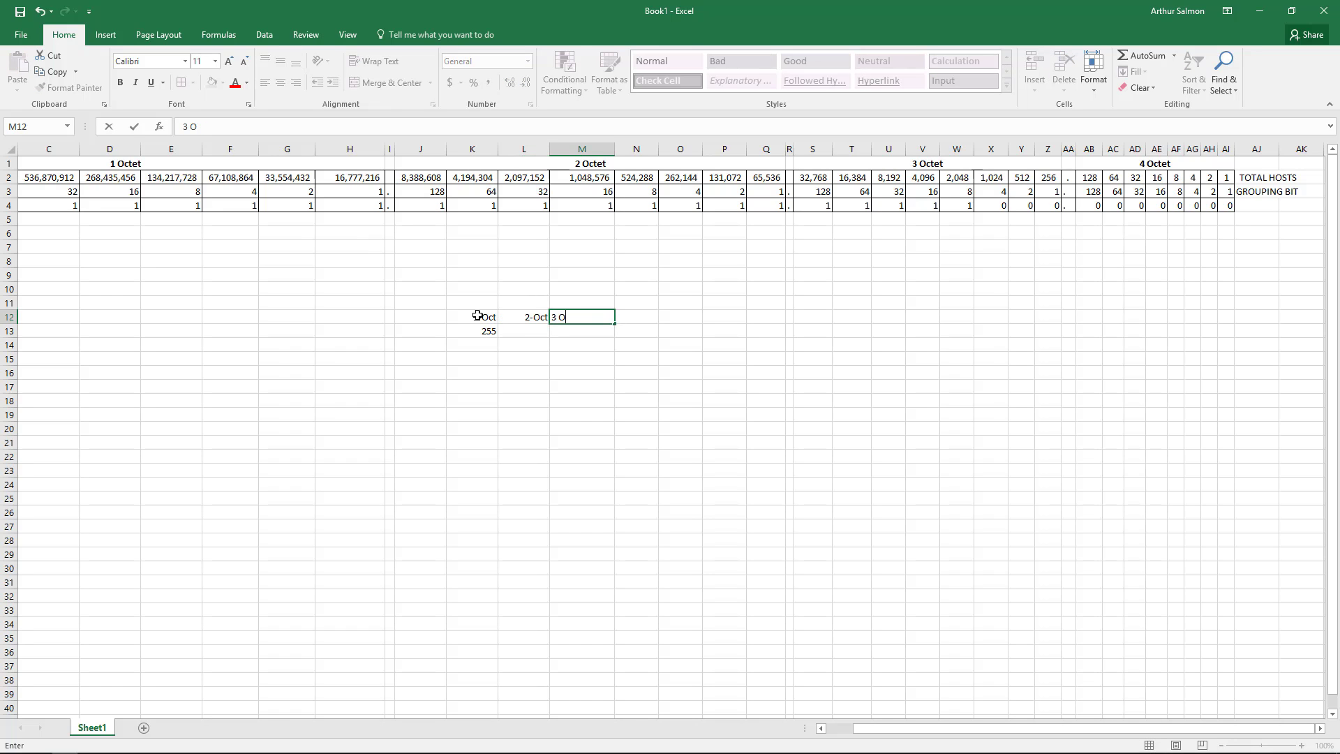
pyautogui.press('Tab')
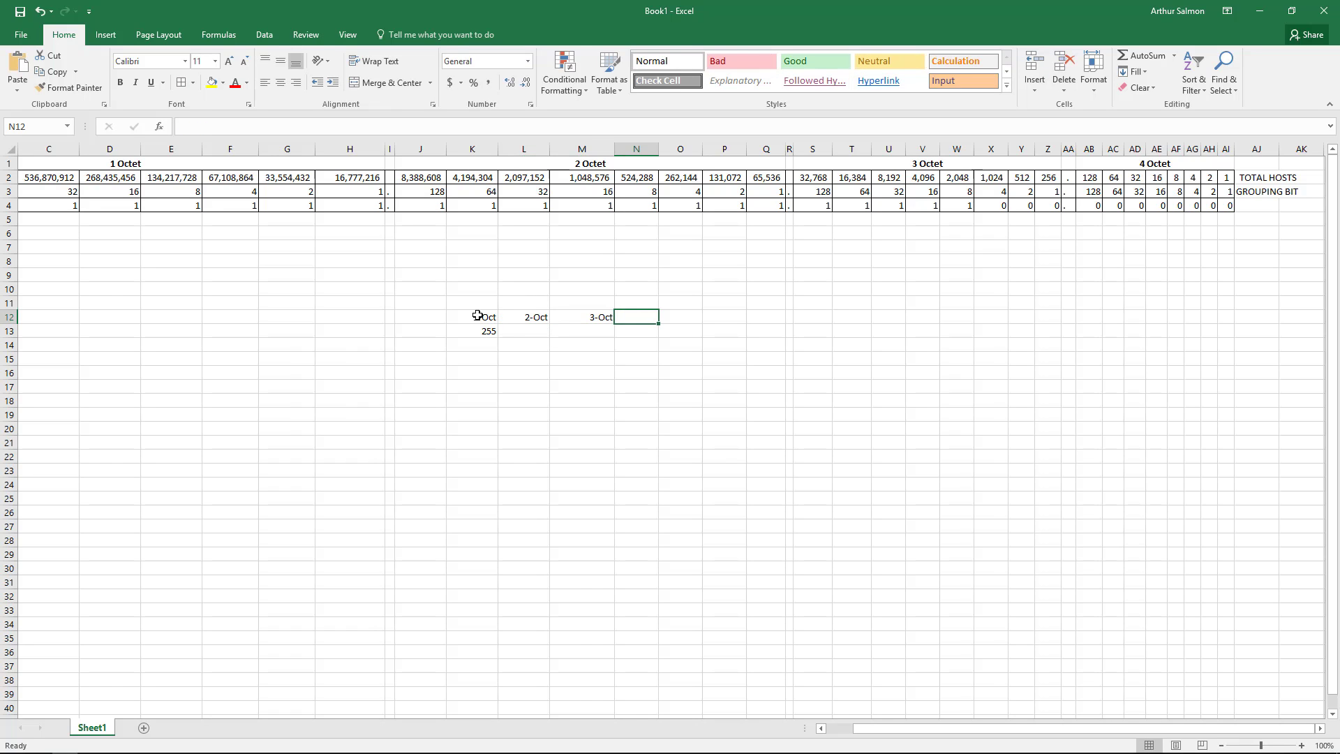
pyautogui.write('4 Oct')
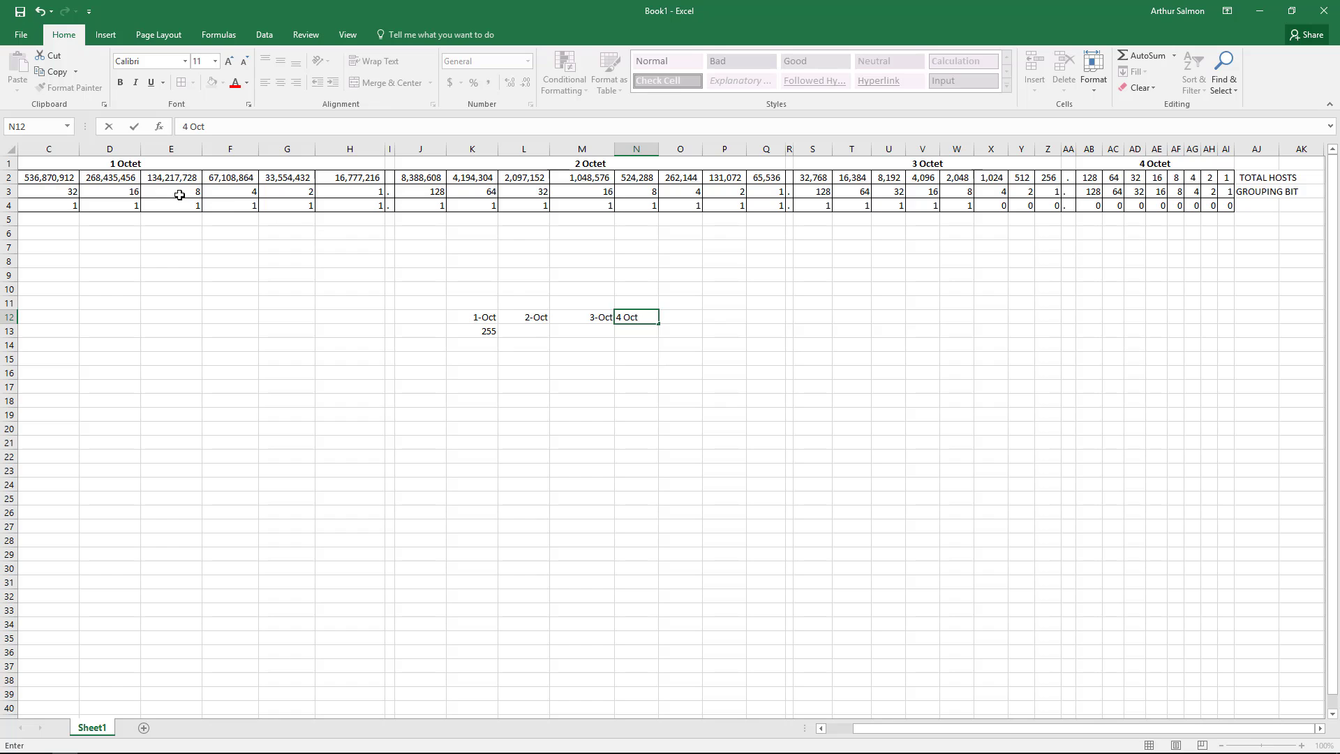
# Complete the mask in row 13 with 255 in L13, 248 in M13 and 0 in N13.
pyautogui.click(525, 335)
pyautogui.write('255')
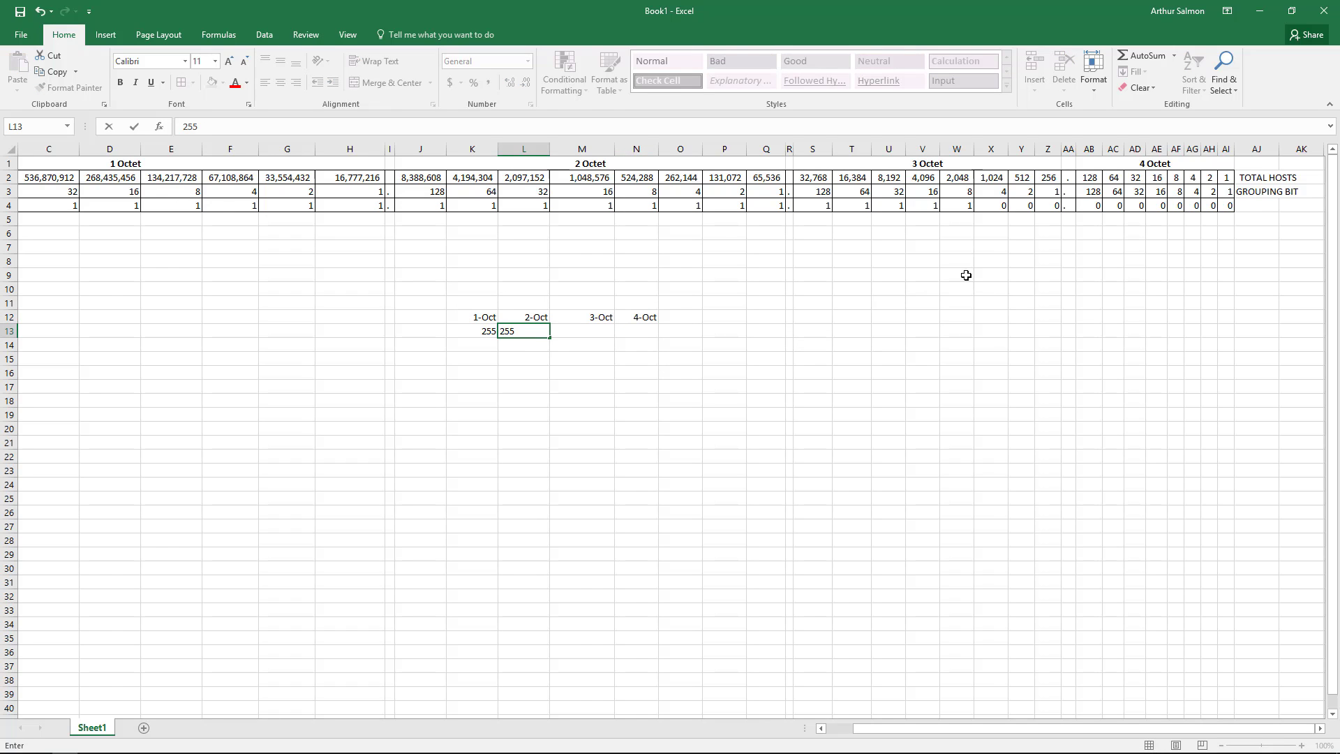
pyautogui.click(891, 259)
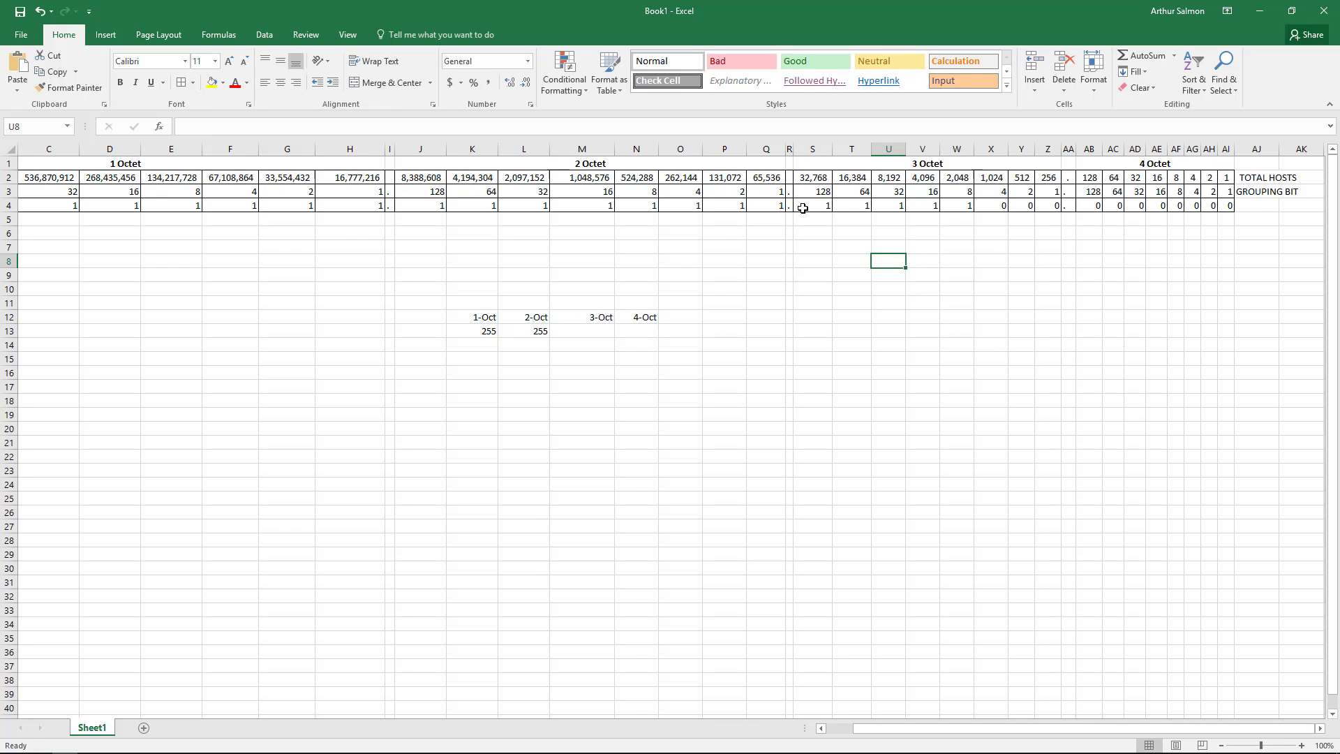
pyautogui.moveTo(804, 208); pyautogui.dragTo(971, 210)
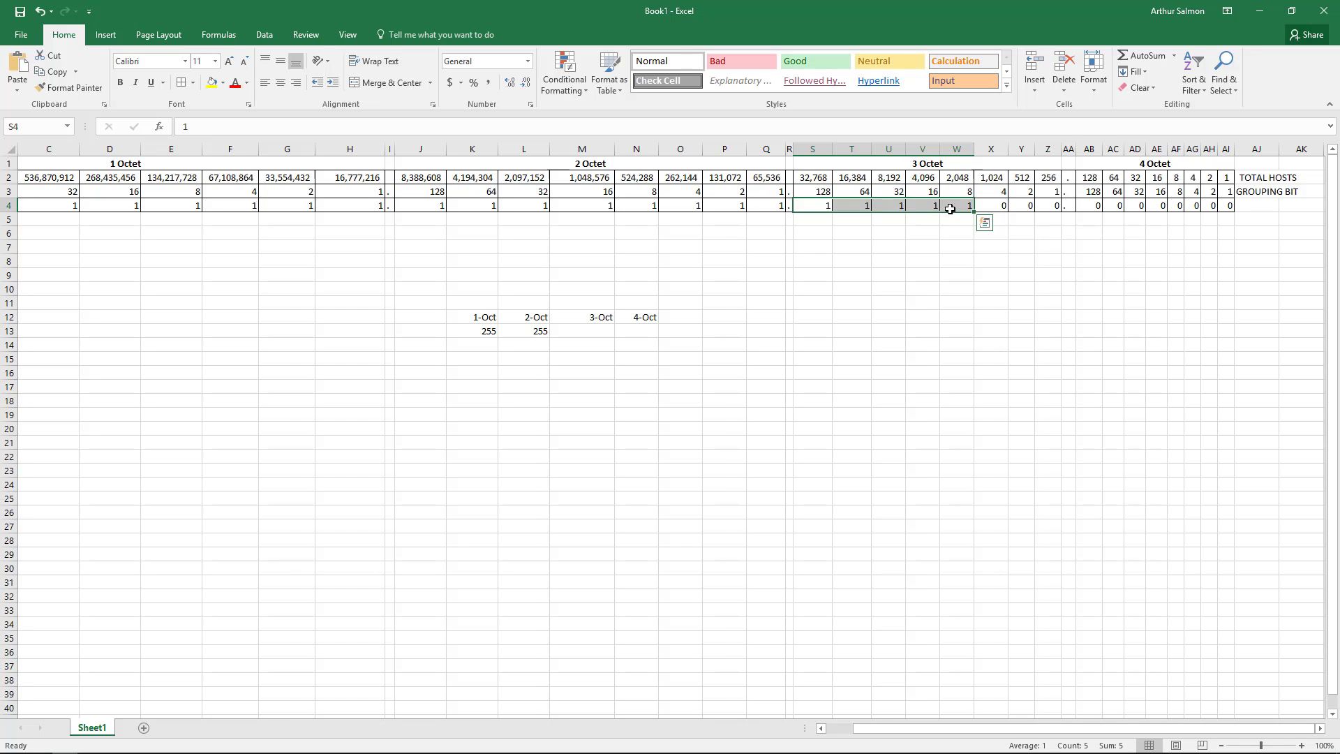
pyautogui.click(576, 334)
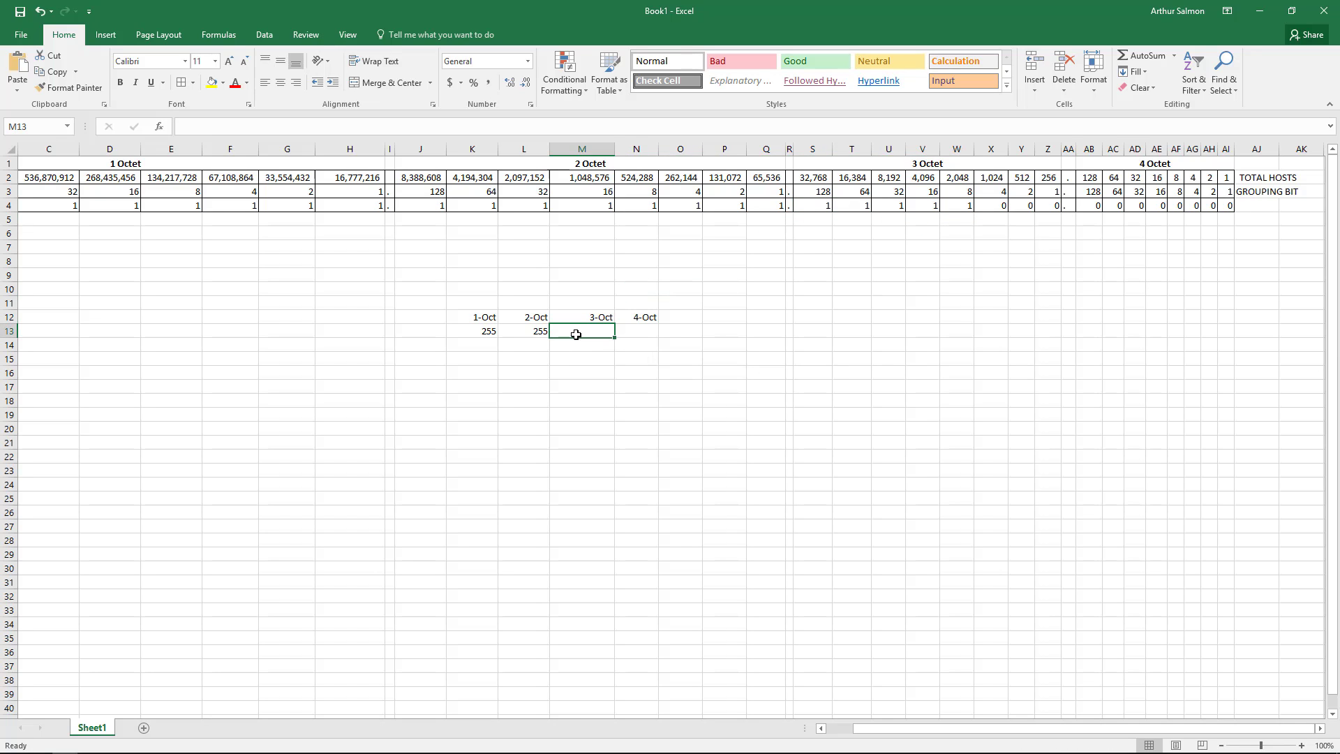
pyautogui.write('248')
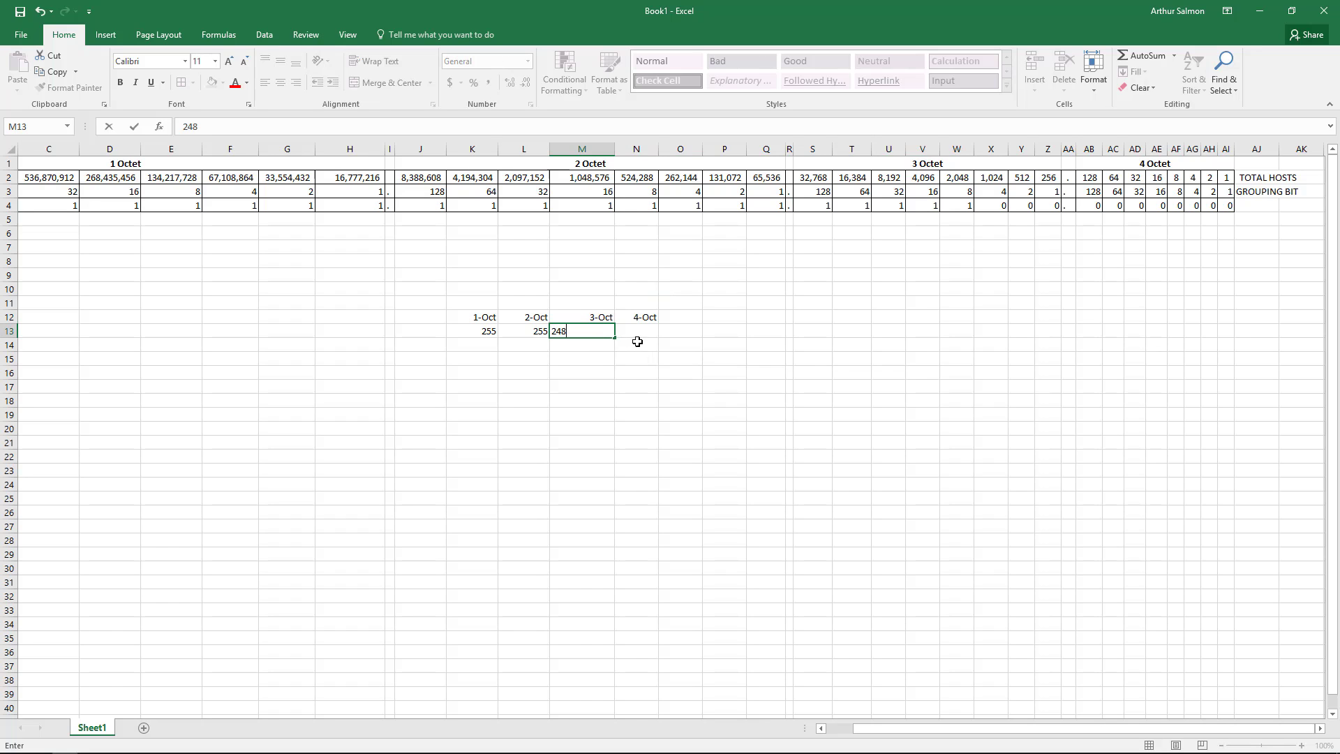
pyautogui.click(639, 334)
pyautogui.write('0')
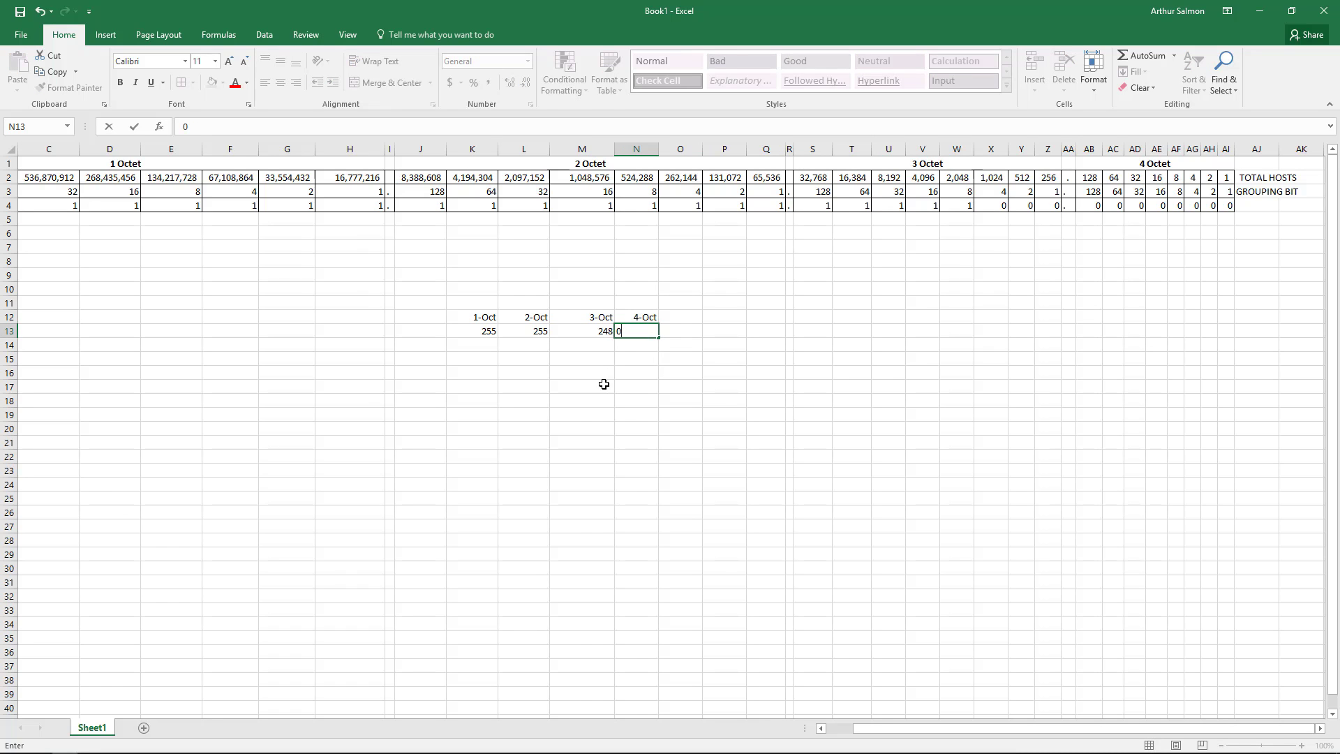
pyautogui.click(604, 384)
# Switch to the Word addressing table and enter 255.255.248.0 as the subnet mask for HQ_LAN1.
pyautogui.click(483, 339)
pyautogui.moveTo(483, 339)
pyautogui.mouseDown()
pyautogui.moveTo(663, 329)
pyautogui.moveTo(490, 332)
pyautogui.mouseUp()
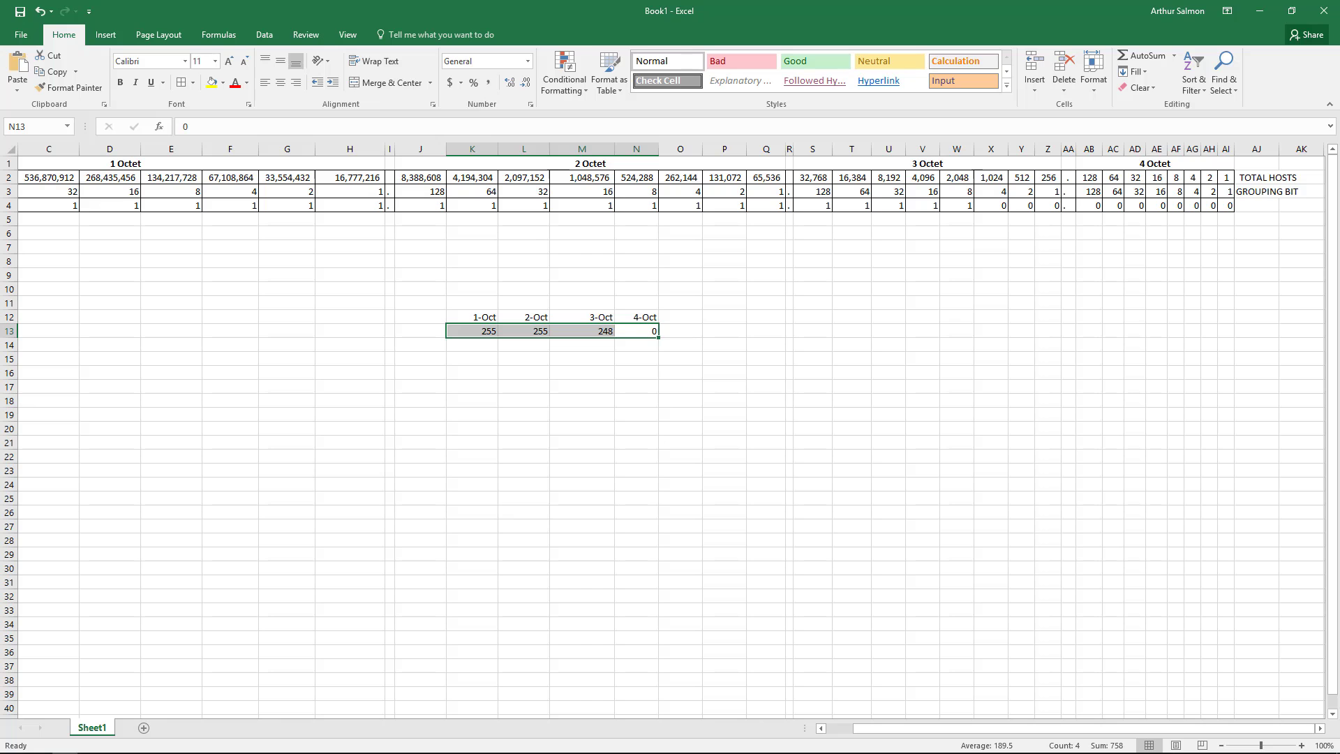
pyautogui.hotkey('alt', 'Tab')
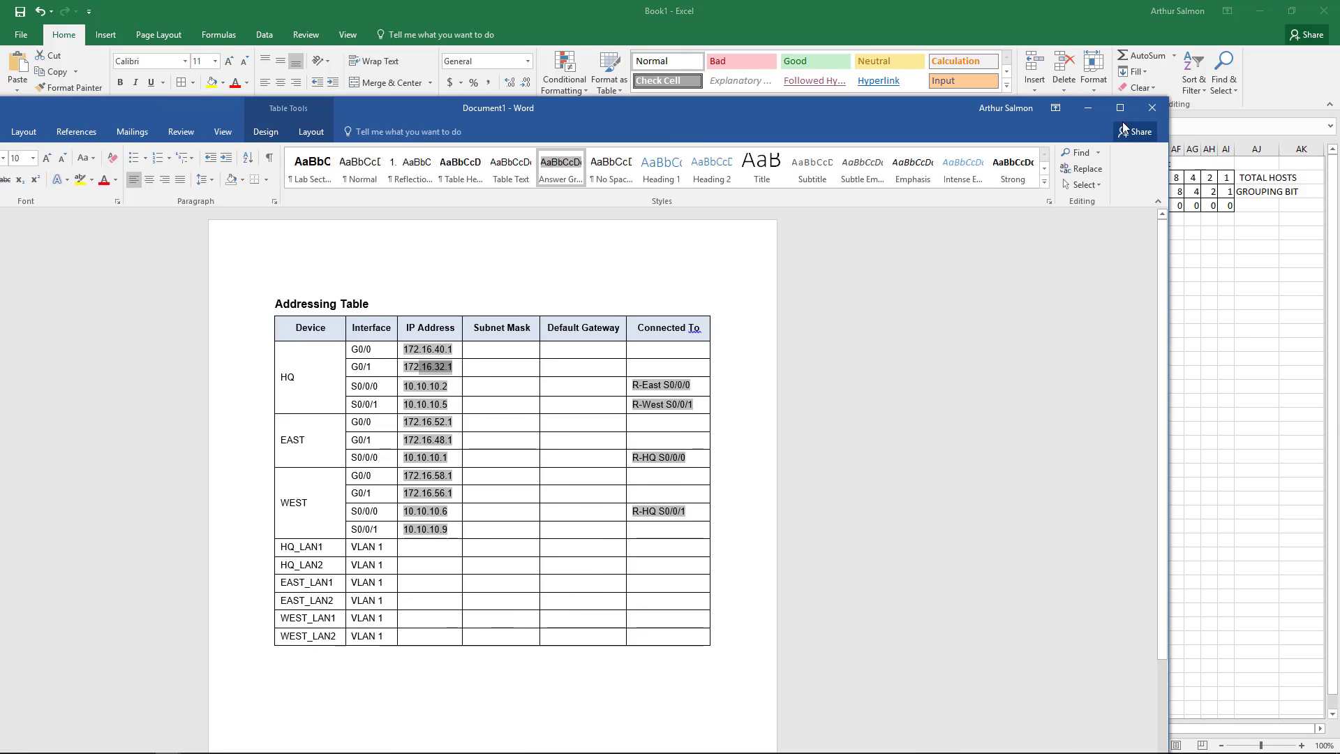
pyautogui.moveTo(921, 66); pyautogui.dragTo(1054, 114)
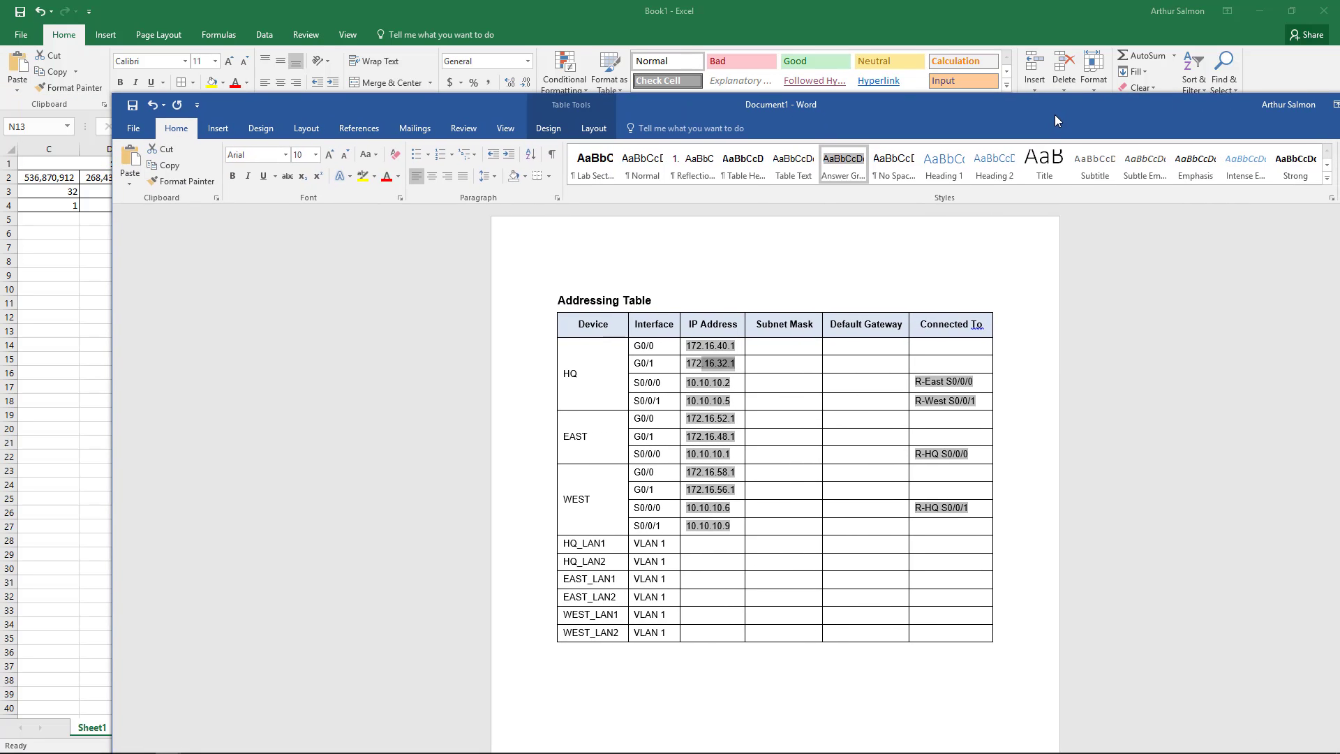
pyautogui.click(795, 542)
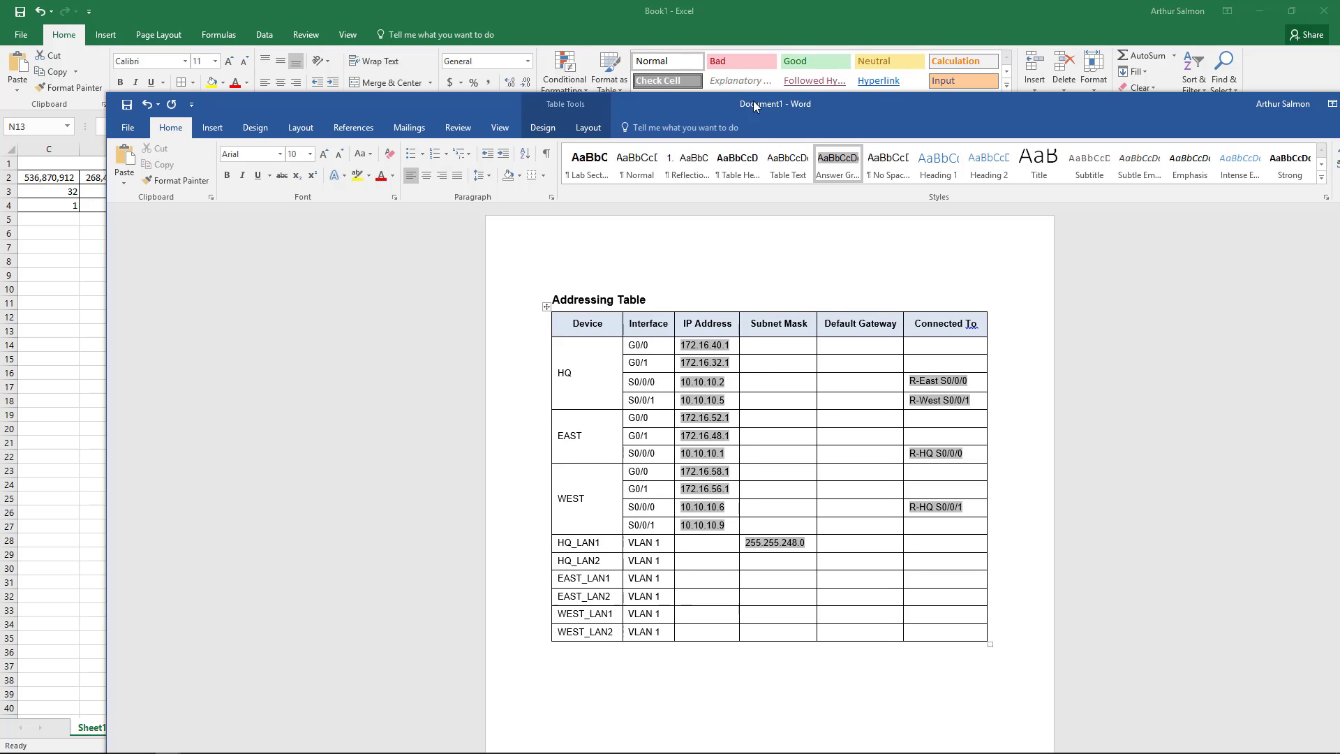
# Return to Excel and label the mask rows HQ Lan 1 in J13 and HQ Lan 2 in J14.
pyautogui.hotkey('alt', 'Tab')
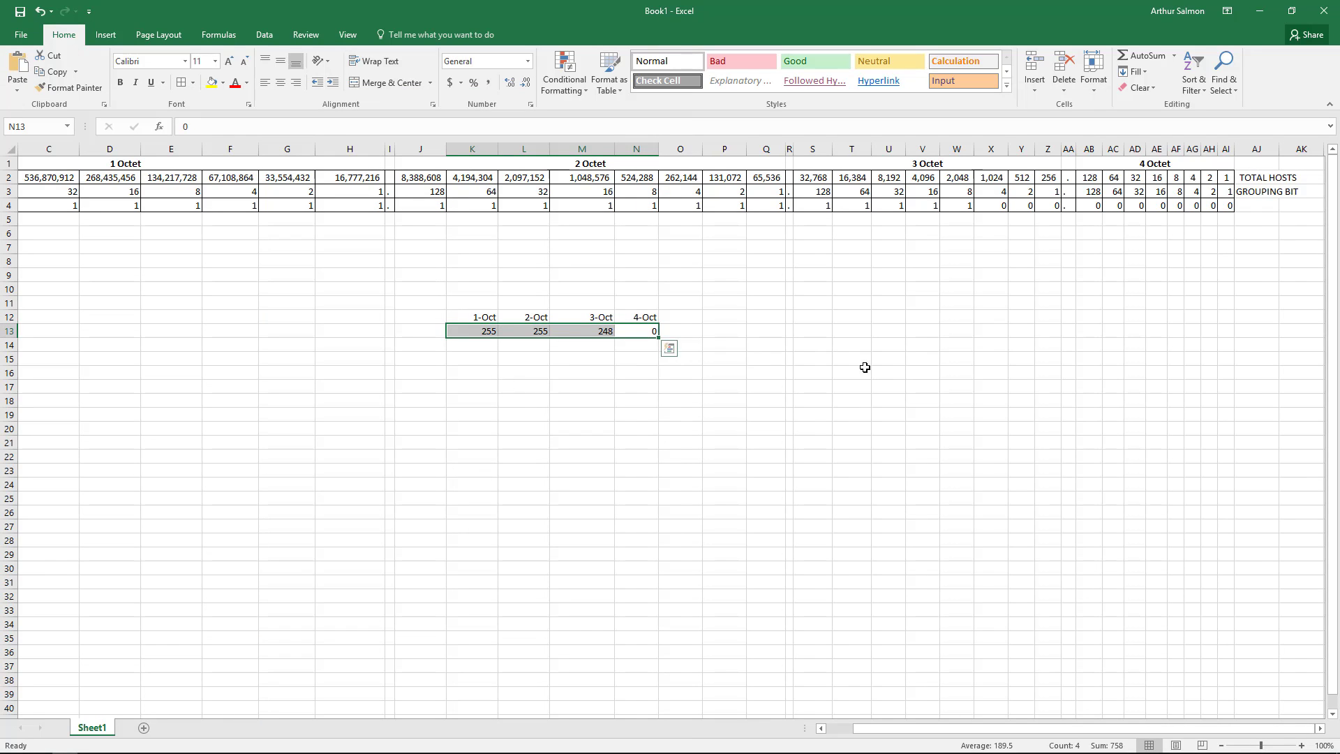
pyautogui.write('HQ Lan 1')
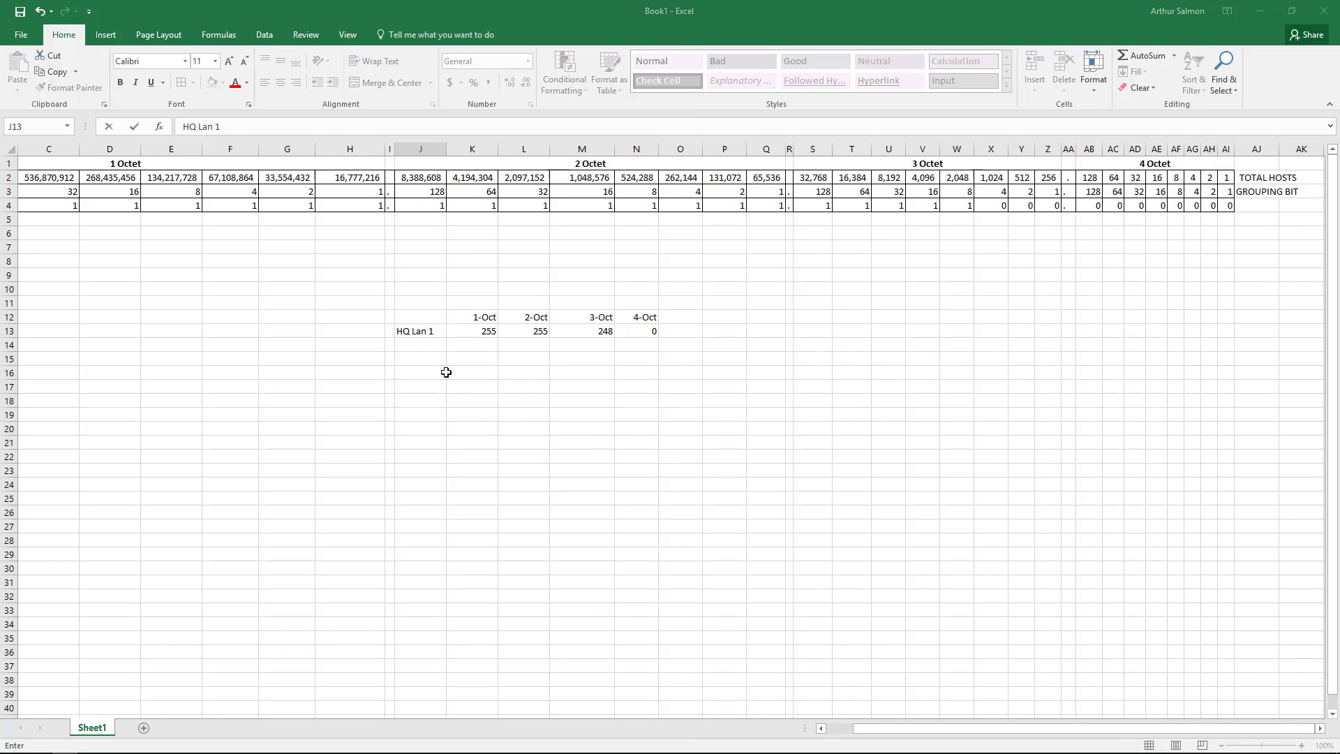
pyautogui.click(425, 342)
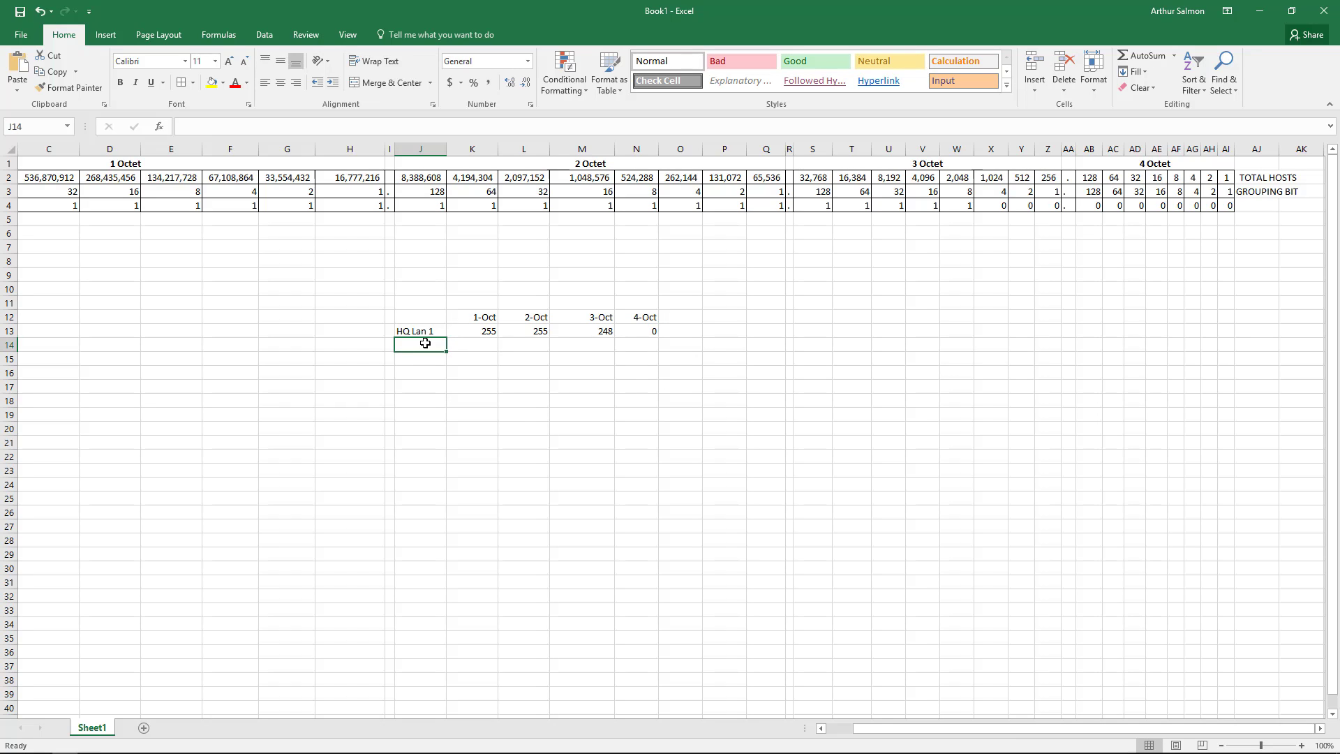
pyautogui.write('HQ Lan 2')
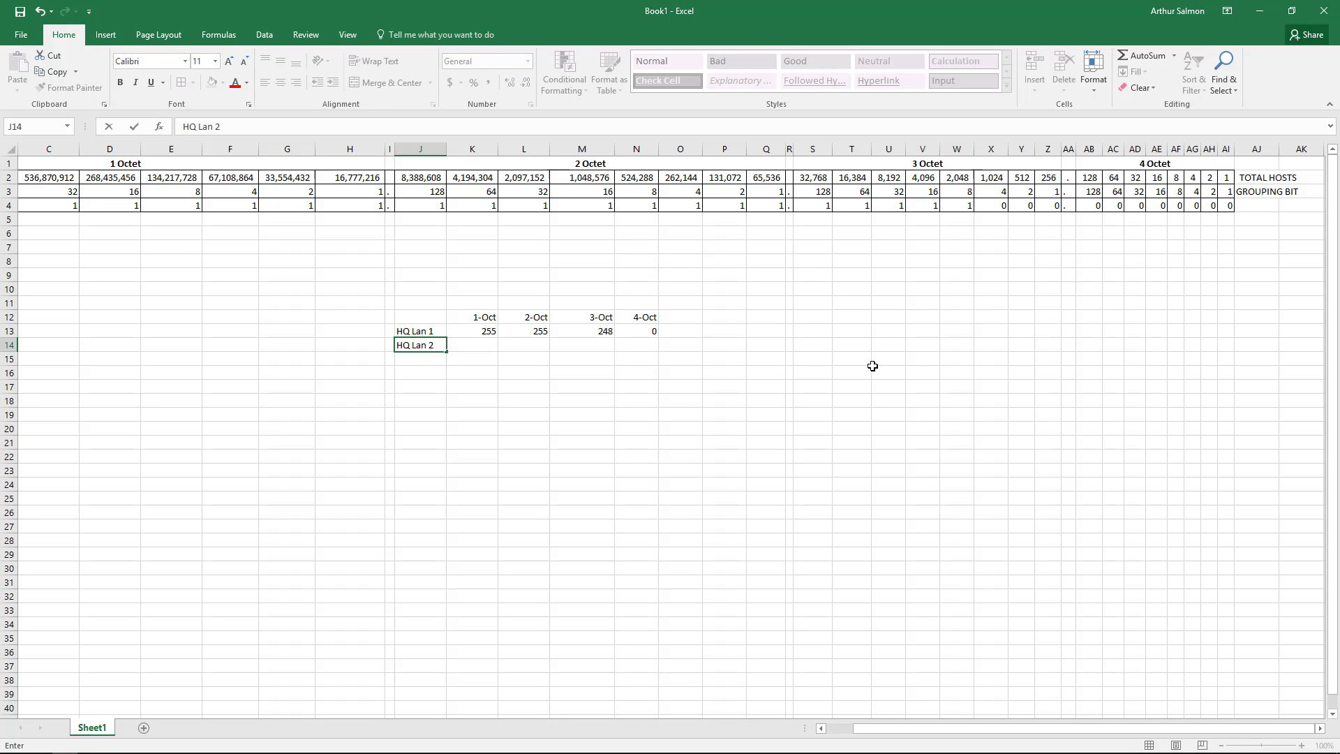
pyautogui.click(959, 261)
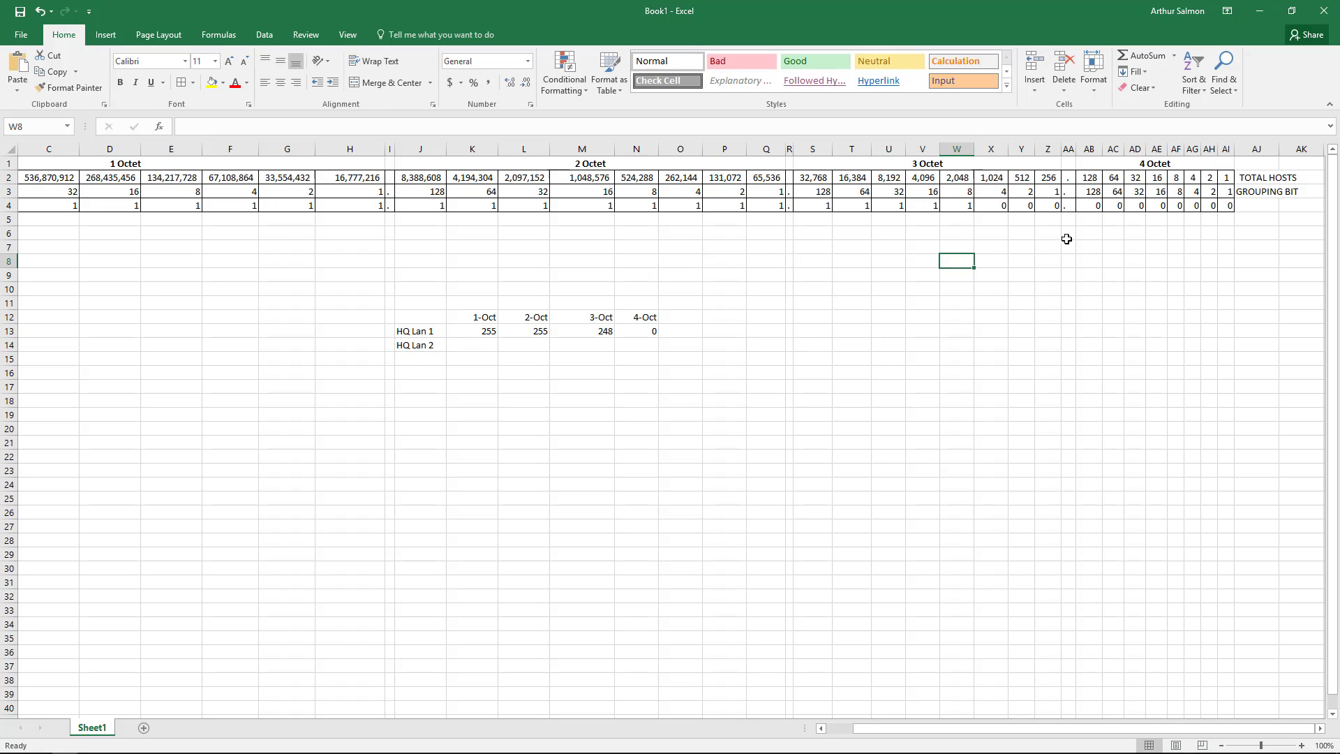
# Change the third-octet bit in X4, under the 1,024 hosts column, to 1.
pyautogui.click(1226, 206)
pyautogui.moveTo(1213, 207); pyautogui.dragTo(1064, 207)
pyautogui.click(1028, 208)
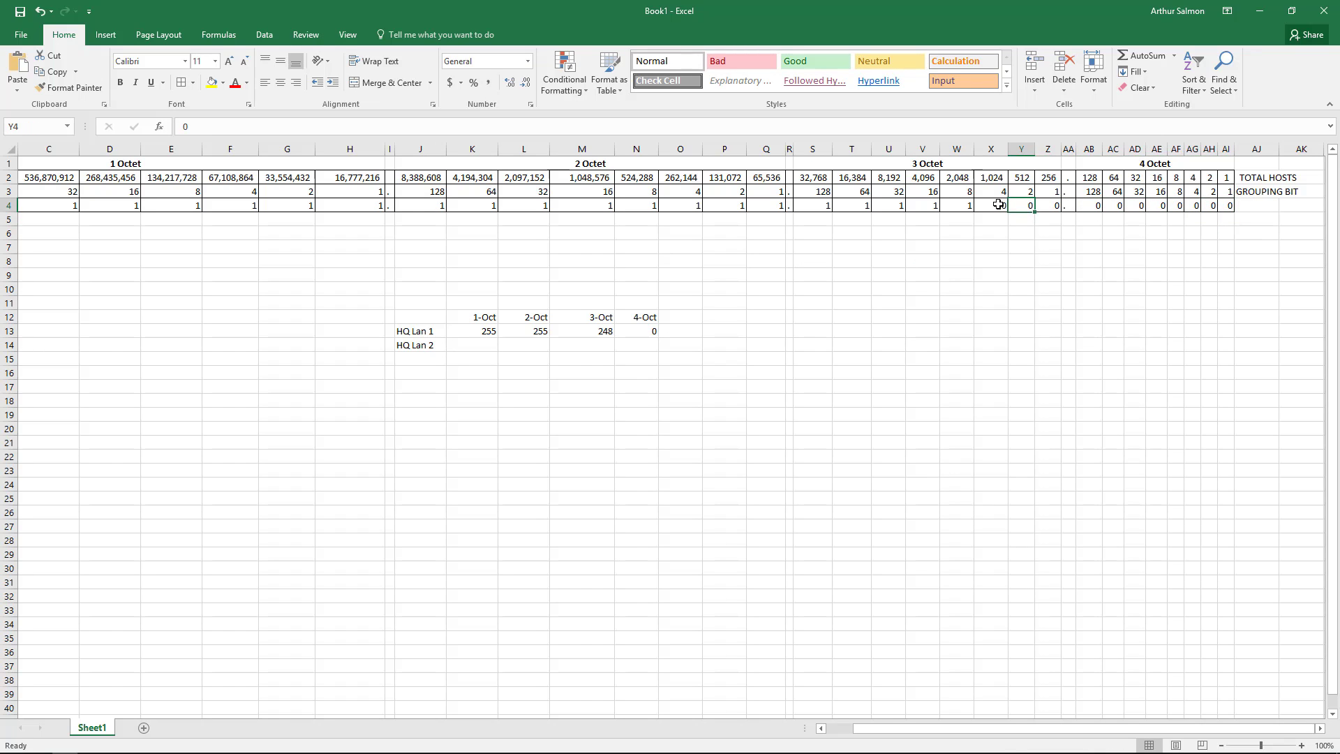
pyautogui.click(998, 205)
pyautogui.write('1')
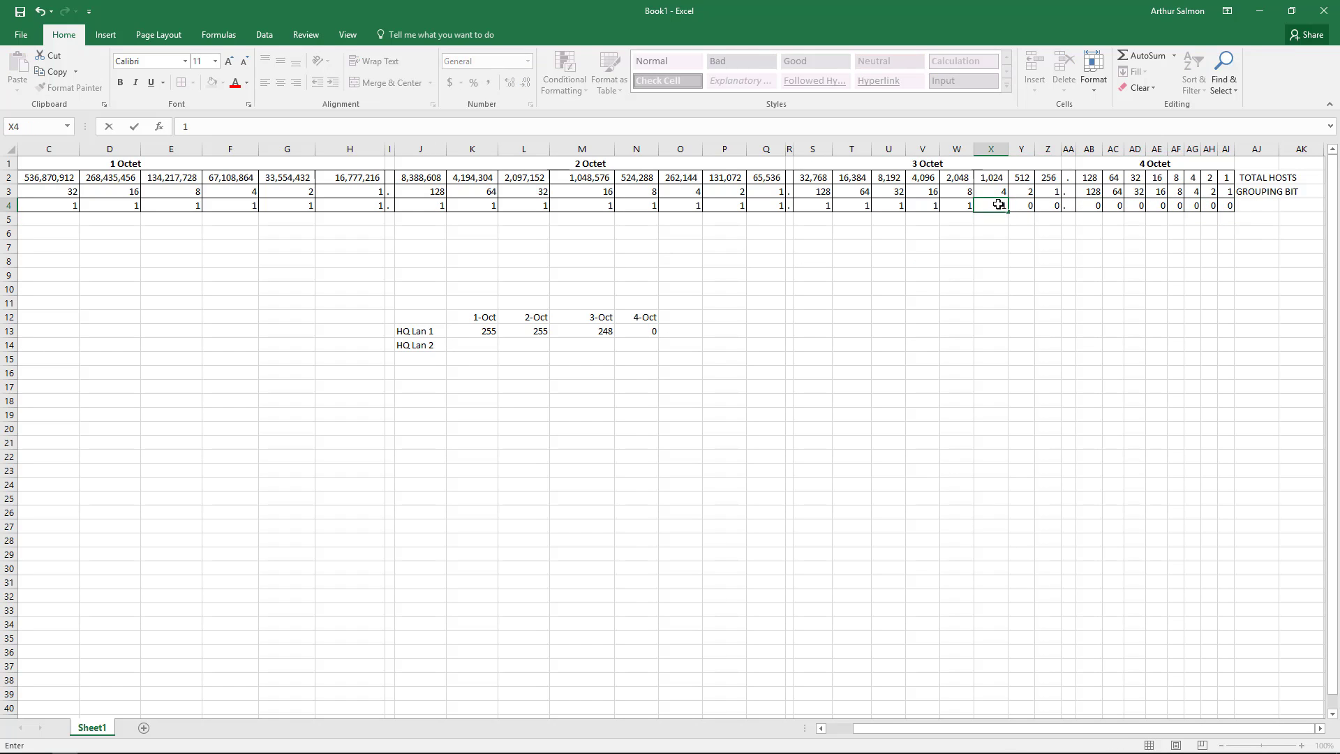
pyautogui.press('Return')
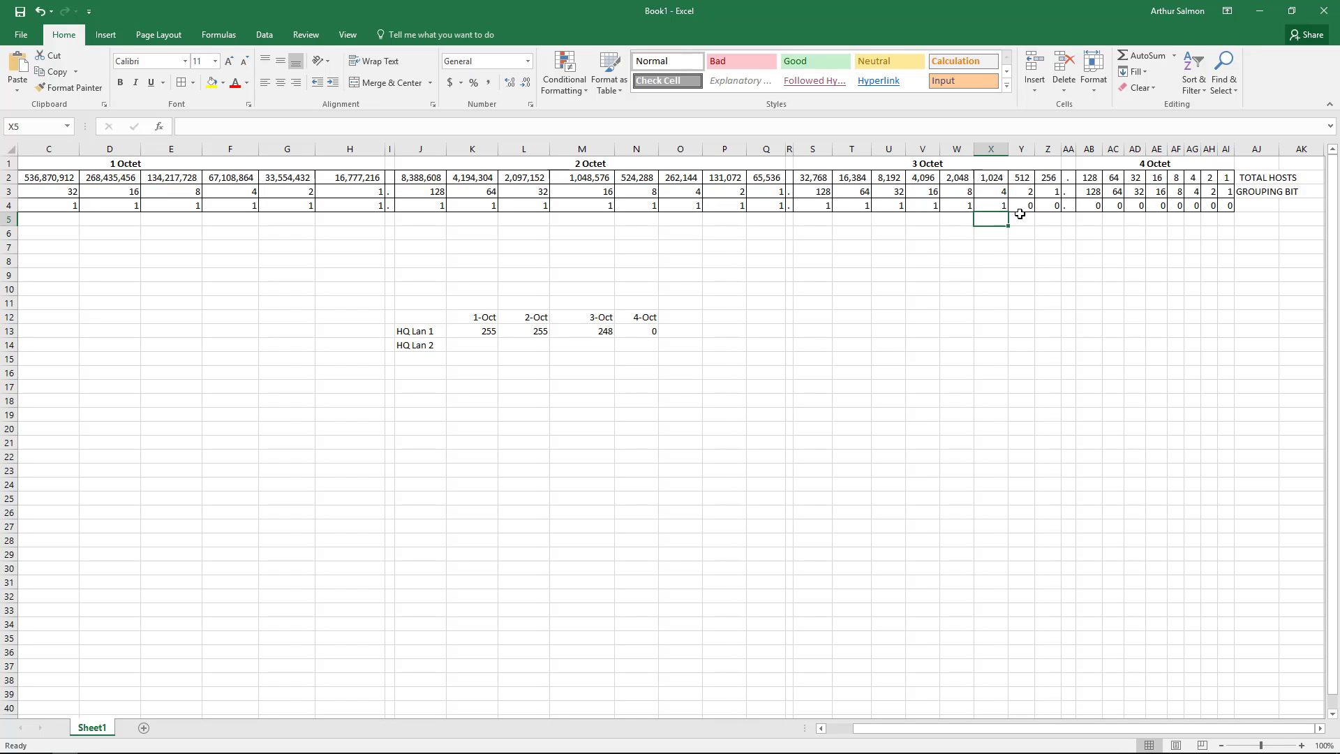
pyautogui.moveTo(991, 207); pyautogui.dragTo(994, 207)
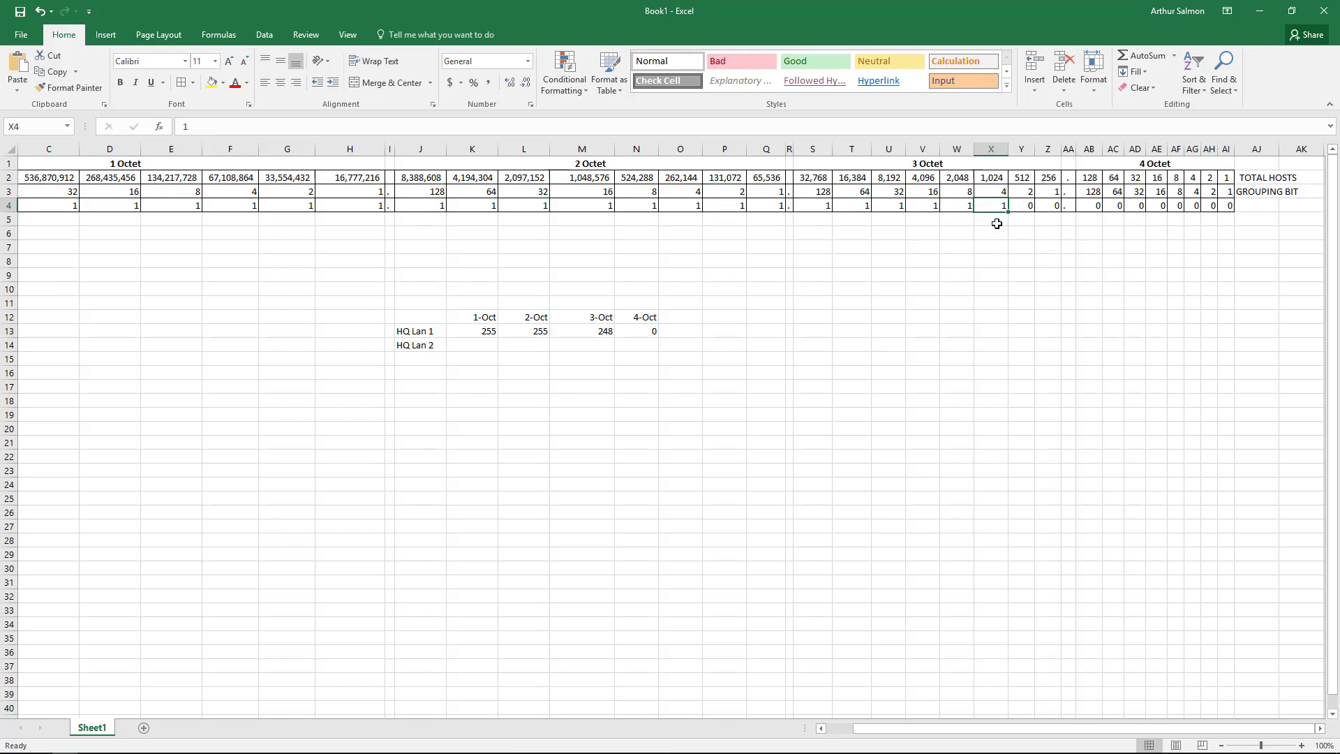
# Enter the HQ Lan 2 mask in row 14 as 255, 255, 252 and 0 in cells K14 through N14.
pyautogui.click(476, 348)
pyautogui.write('255')
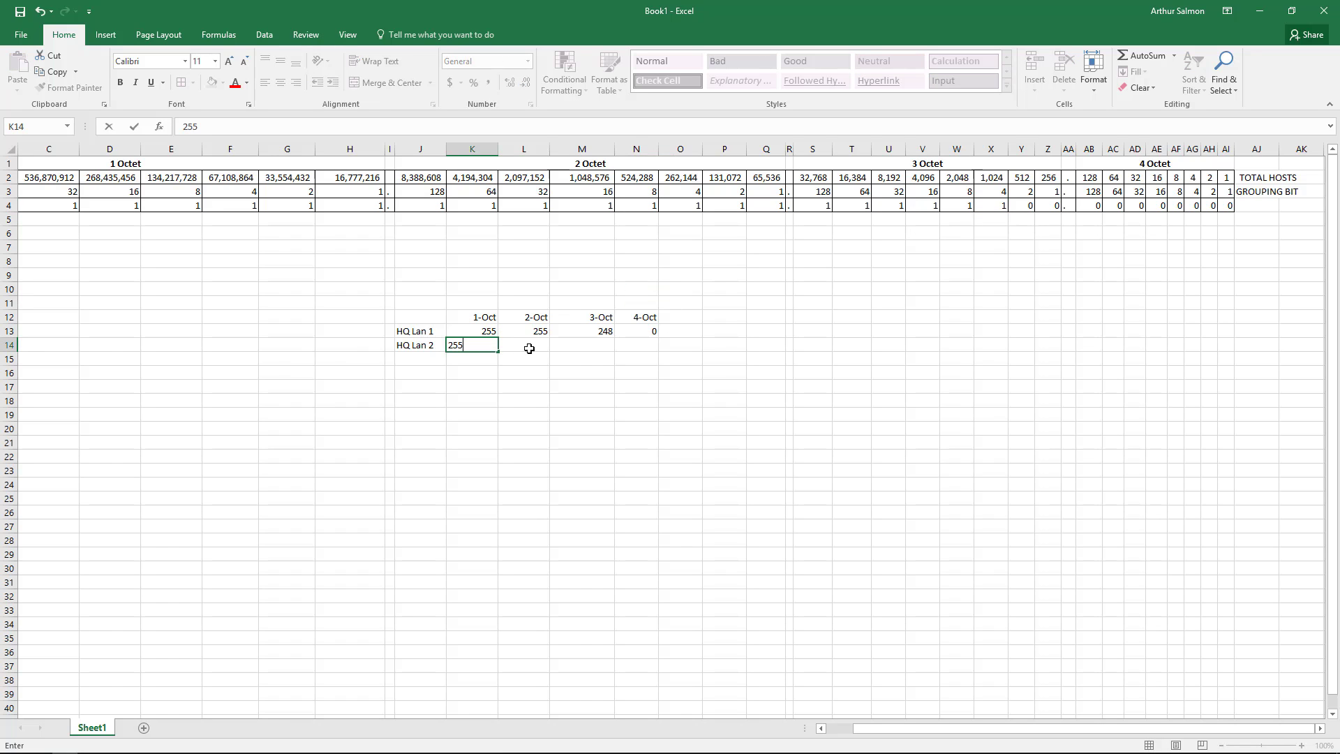
pyautogui.click(526, 347)
pyautogui.write('255')
pyautogui.click(580, 349)
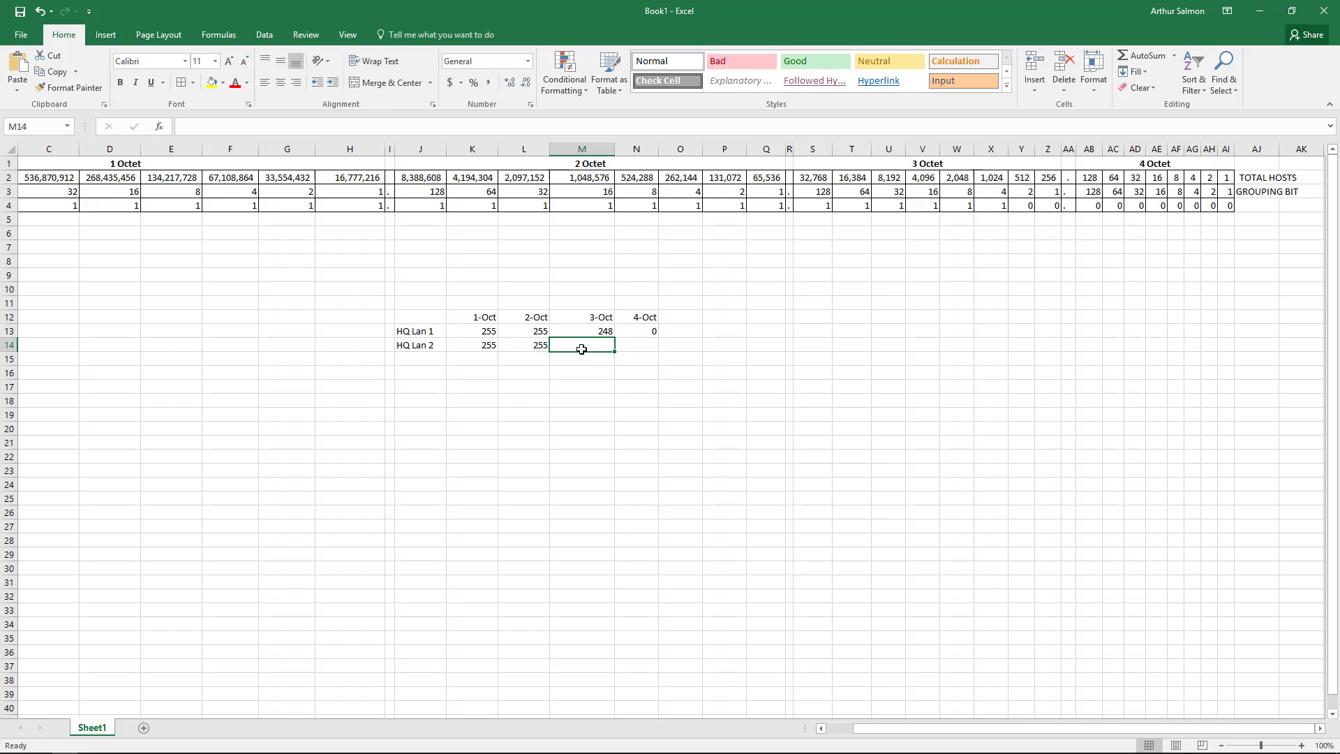
pyautogui.write('252')
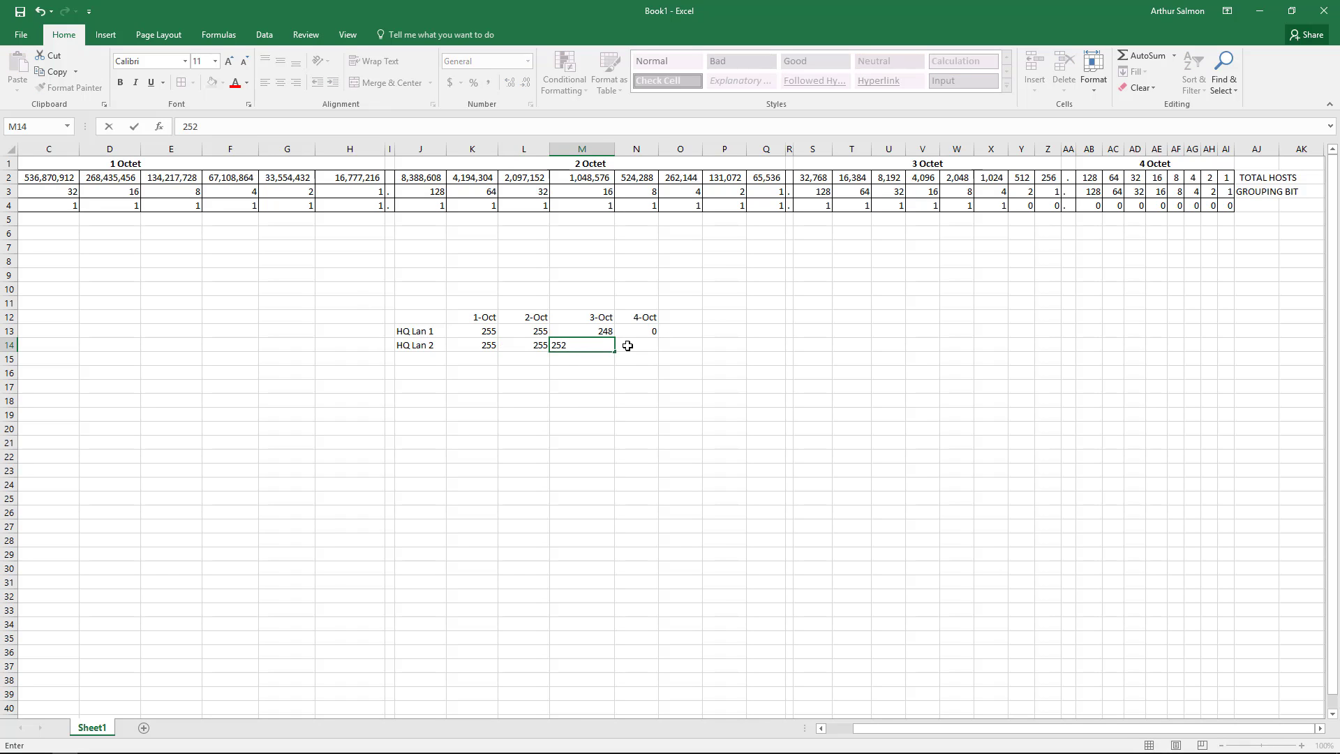
pyautogui.click(627, 346)
pyautogui.write('0')
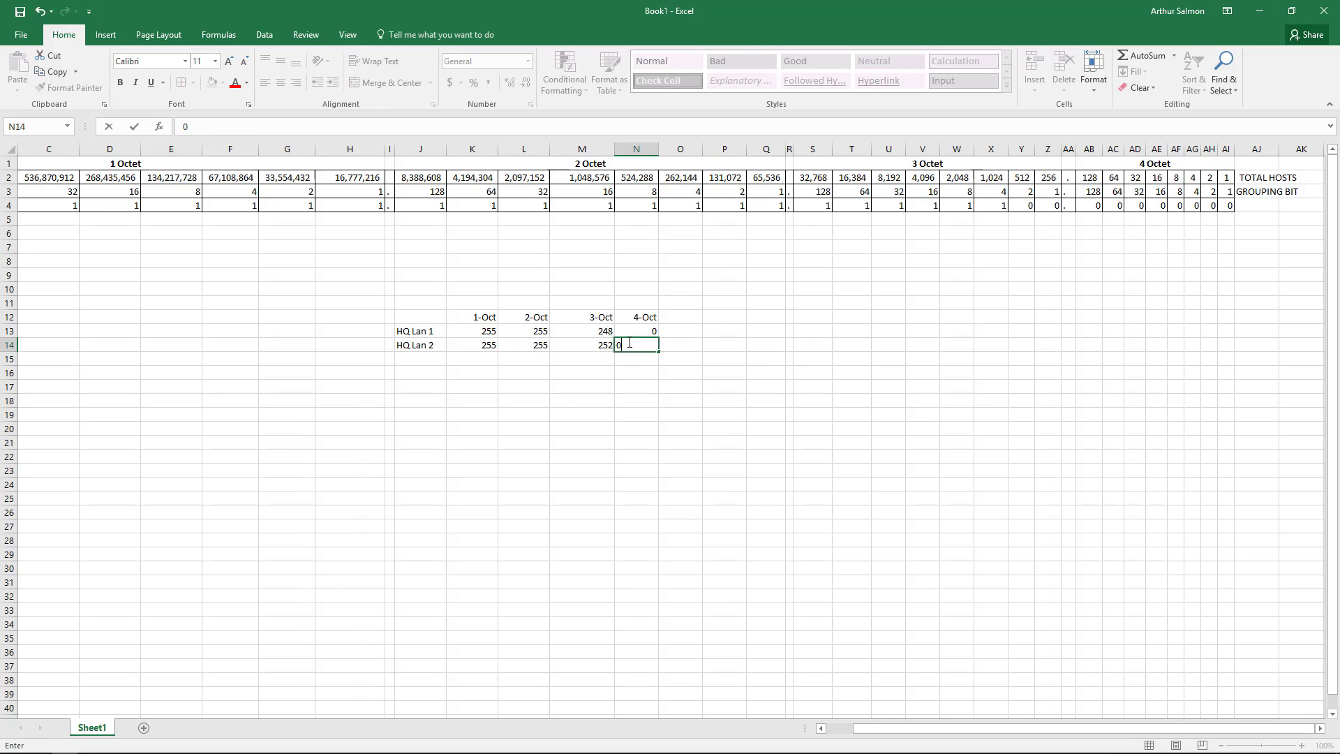
pyautogui.click(1022, 233)
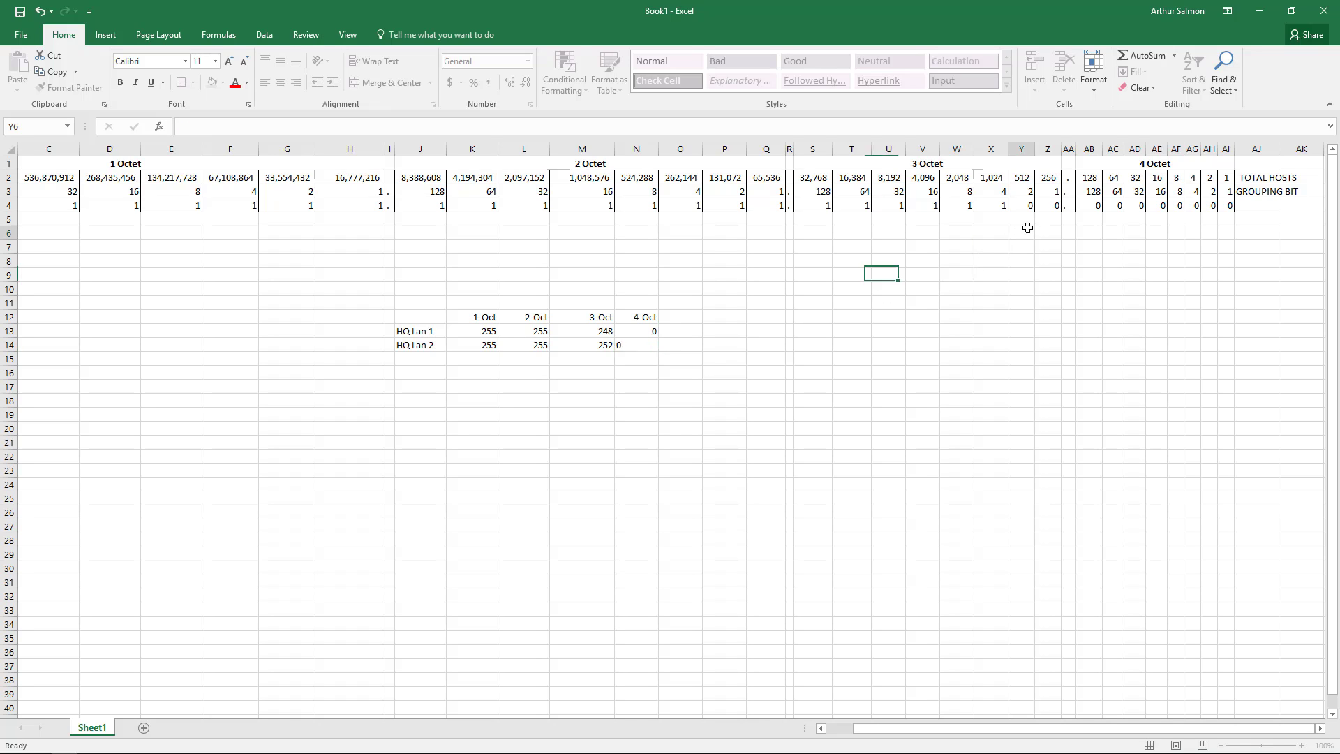
# Check the third-octet bits in row 4 against the grouping-bit and total-hosts values above them.
pyautogui.moveTo(1049, 205); pyautogui.dragTo(1018, 204)
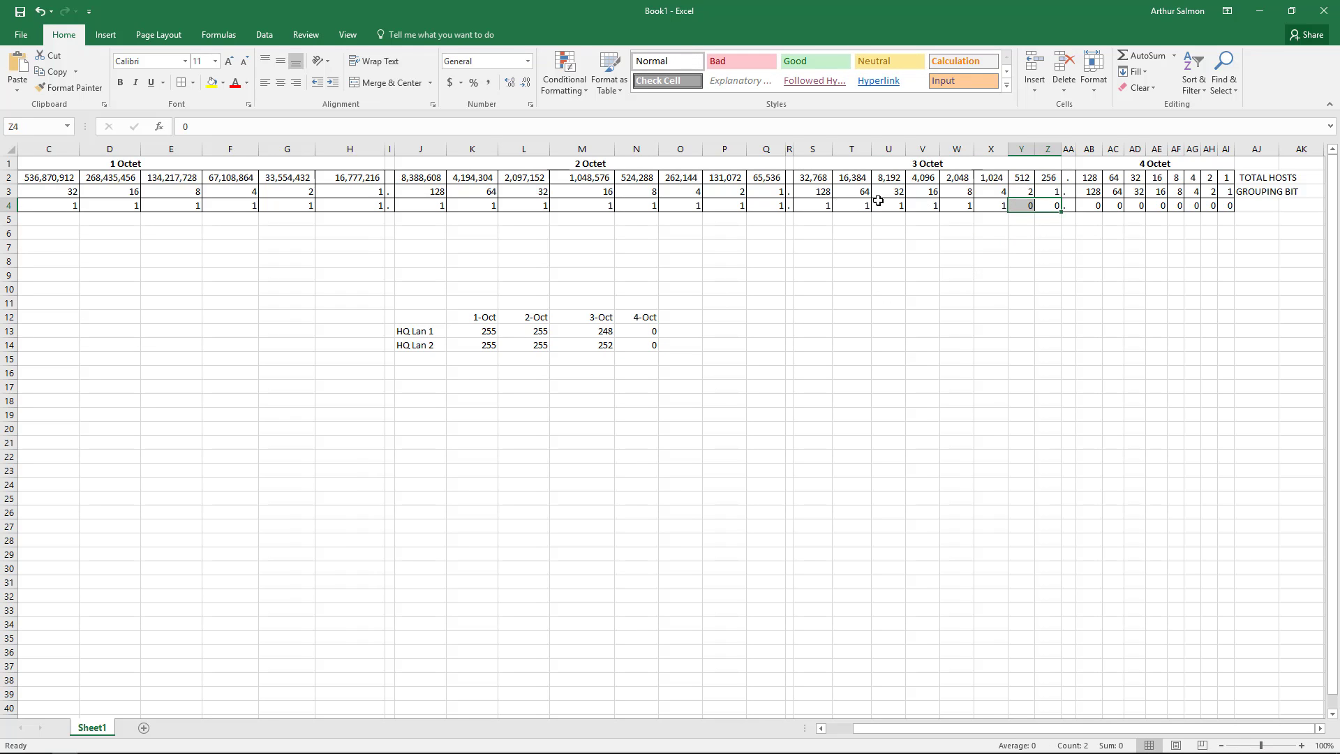
pyautogui.click(815, 204)
pyautogui.click(867, 204)
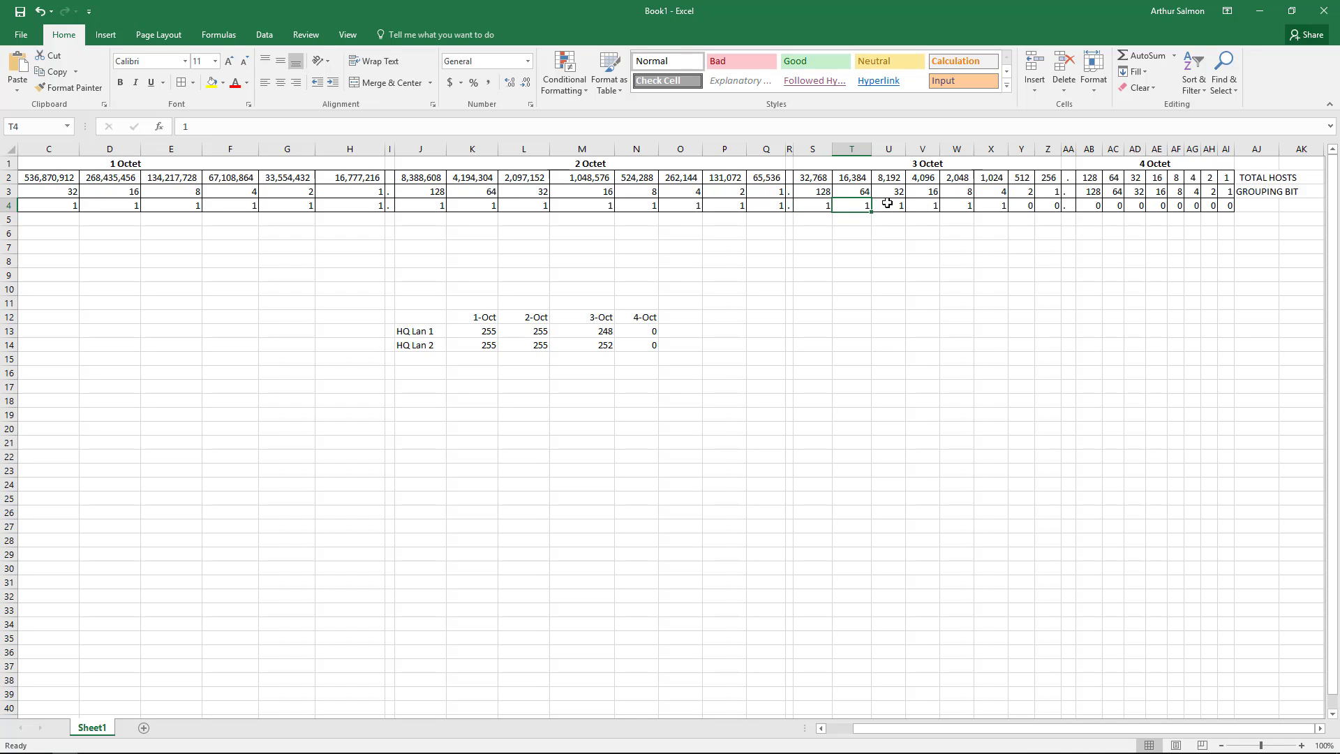
pyautogui.click(889, 205)
pyautogui.click(935, 207)
pyautogui.click(968, 206)
pyautogui.click(1002, 209)
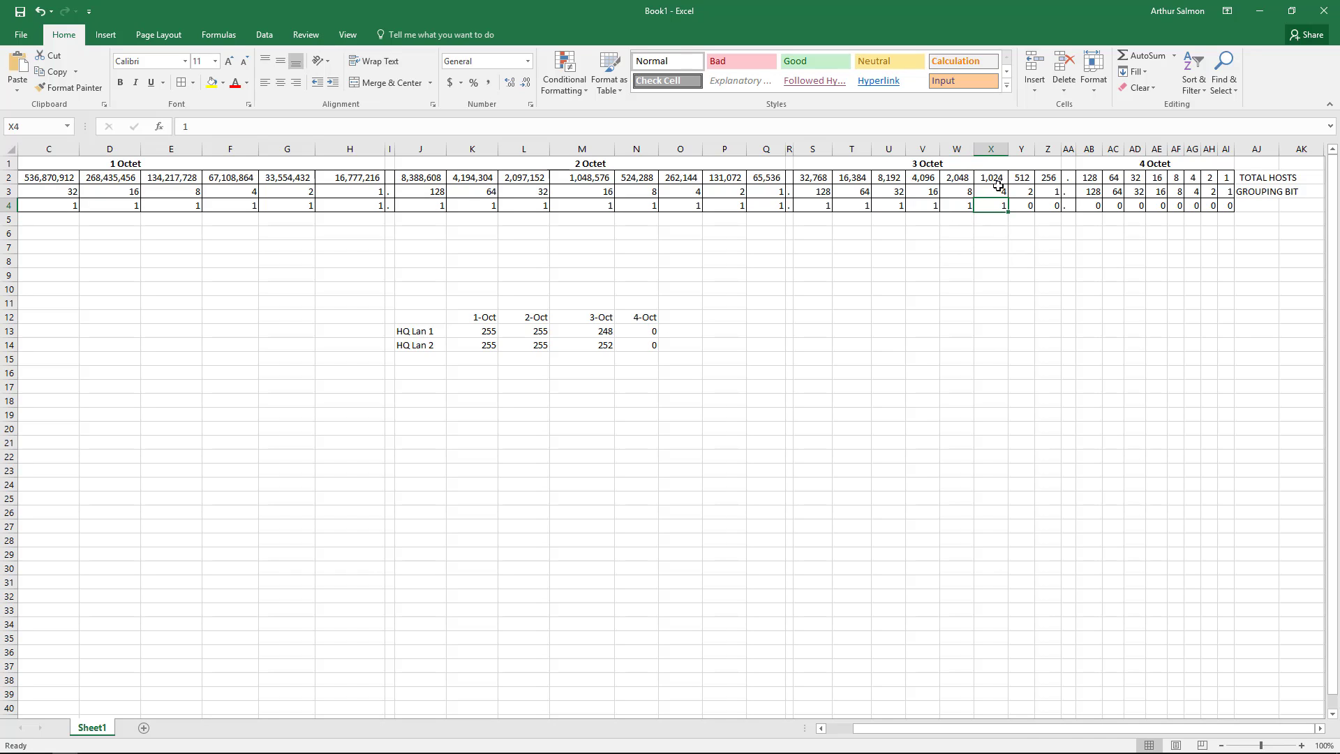
pyautogui.moveTo(996, 176); pyautogui.dragTo(997, 214)
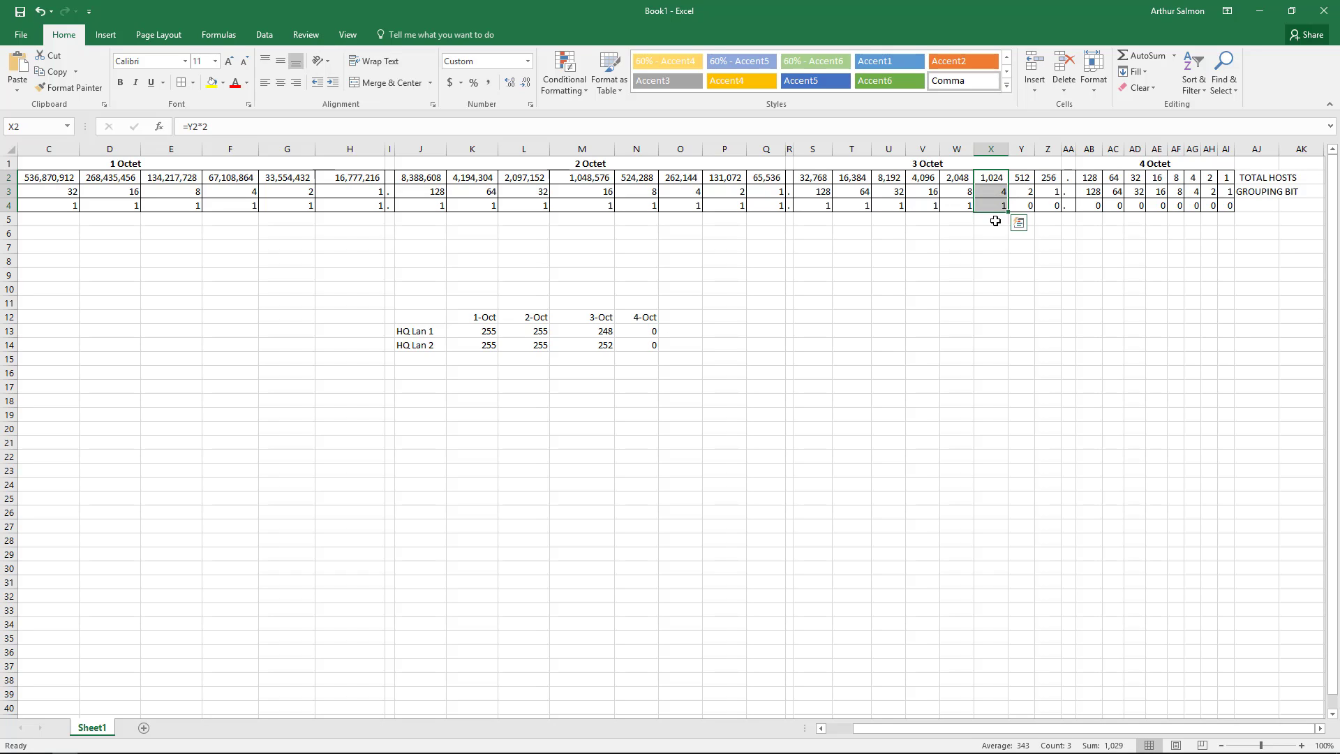
pyautogui.click(1230, 206)
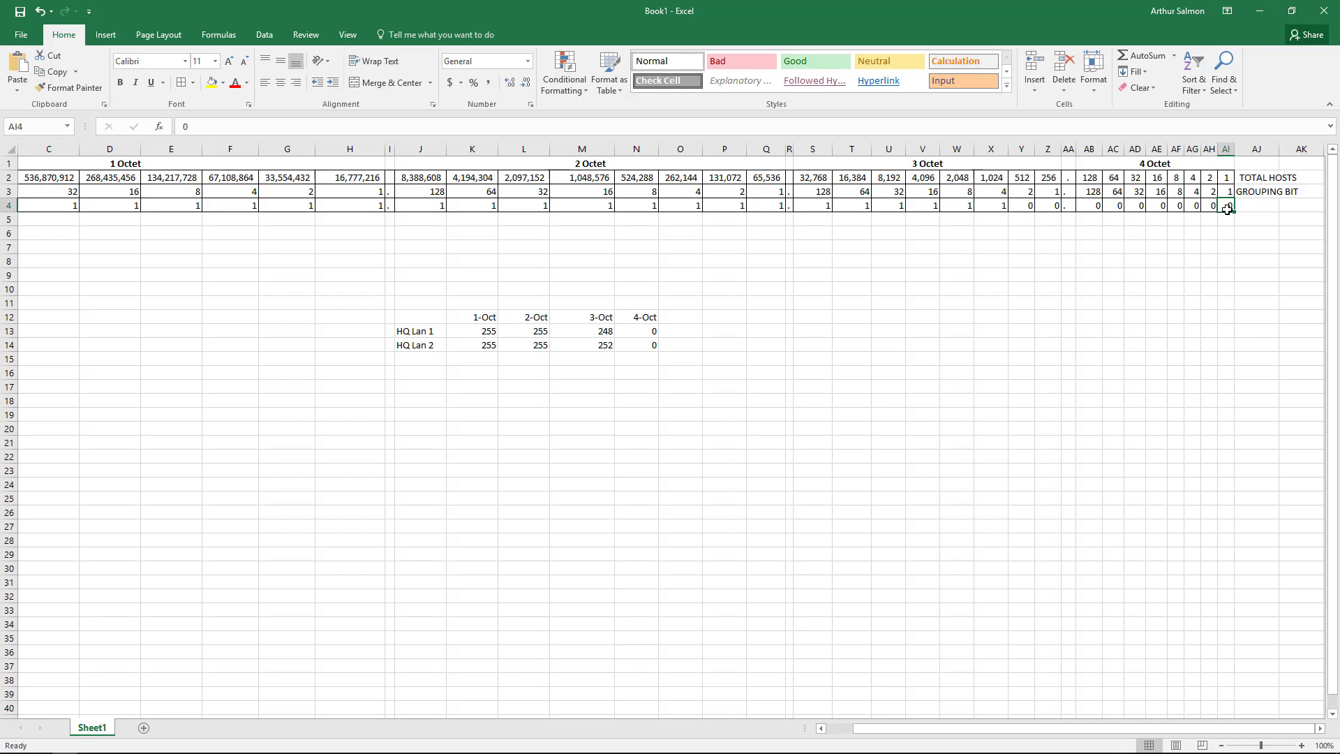
# Check the row 4 bits from AI4 back to X4 against the total-hosts values above them.
pyautogui.press('Left')
pyautogui.press('Left')
pyautogui.press('Left')
pyautogui.press('Left')
pyautogui.press('Left')
pyautogui.press('Left')
pyautogui.press('Left')
pyautogui.press('Left')
pyautogui.press('Left')
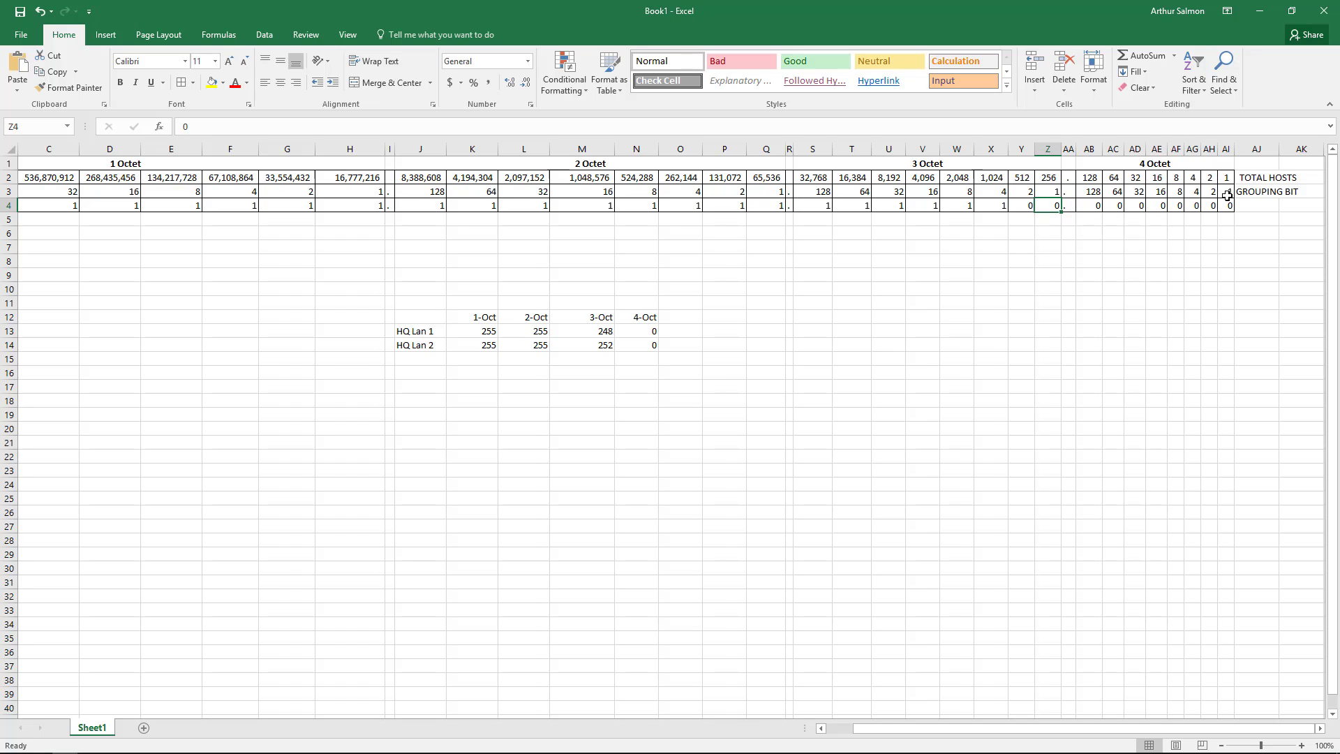
pyautogui.press('Left')
pyautogui.press('Left')
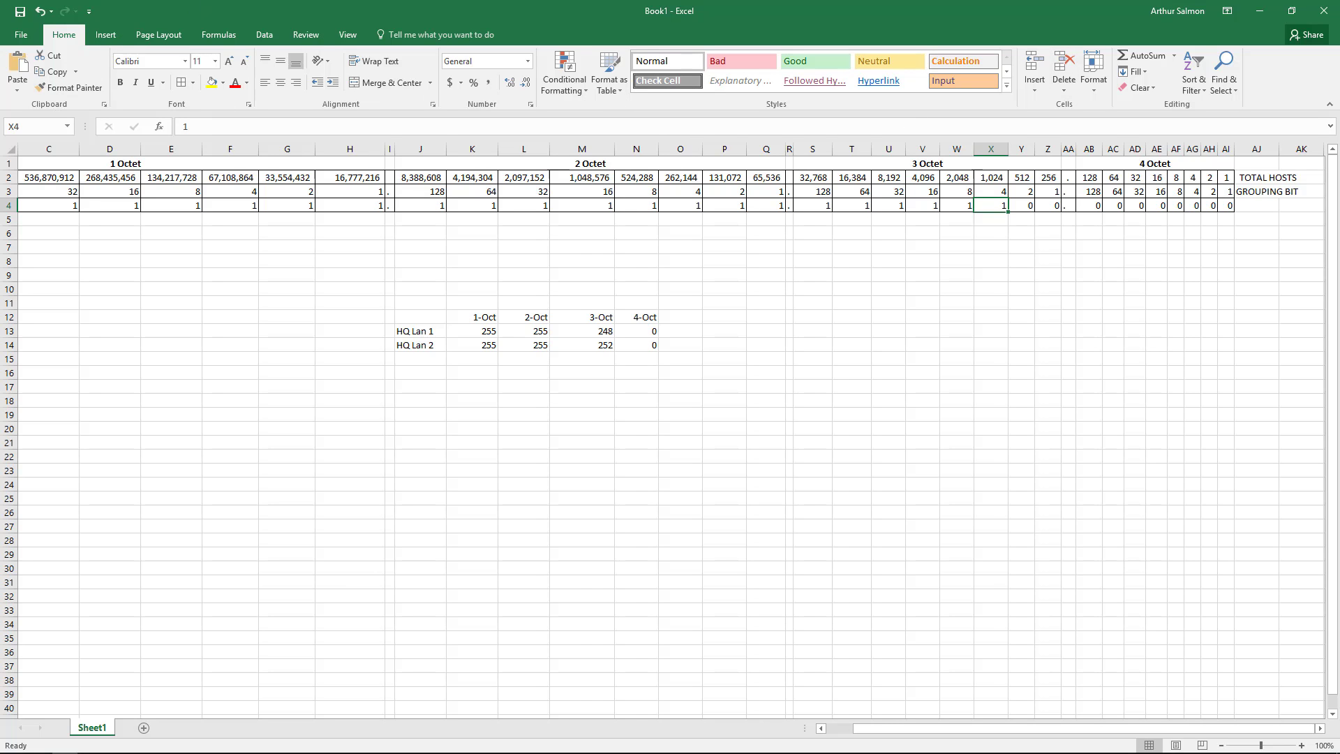
# Switch to Word and enter 255.255.252.0 as the HQ_LAN2 subnet mask in the addressing table.
pyautogui.hotkey('alt', 'Tab')
pyautogui.moveTo(397, 110); pyautogui.dragTo(814, 86)
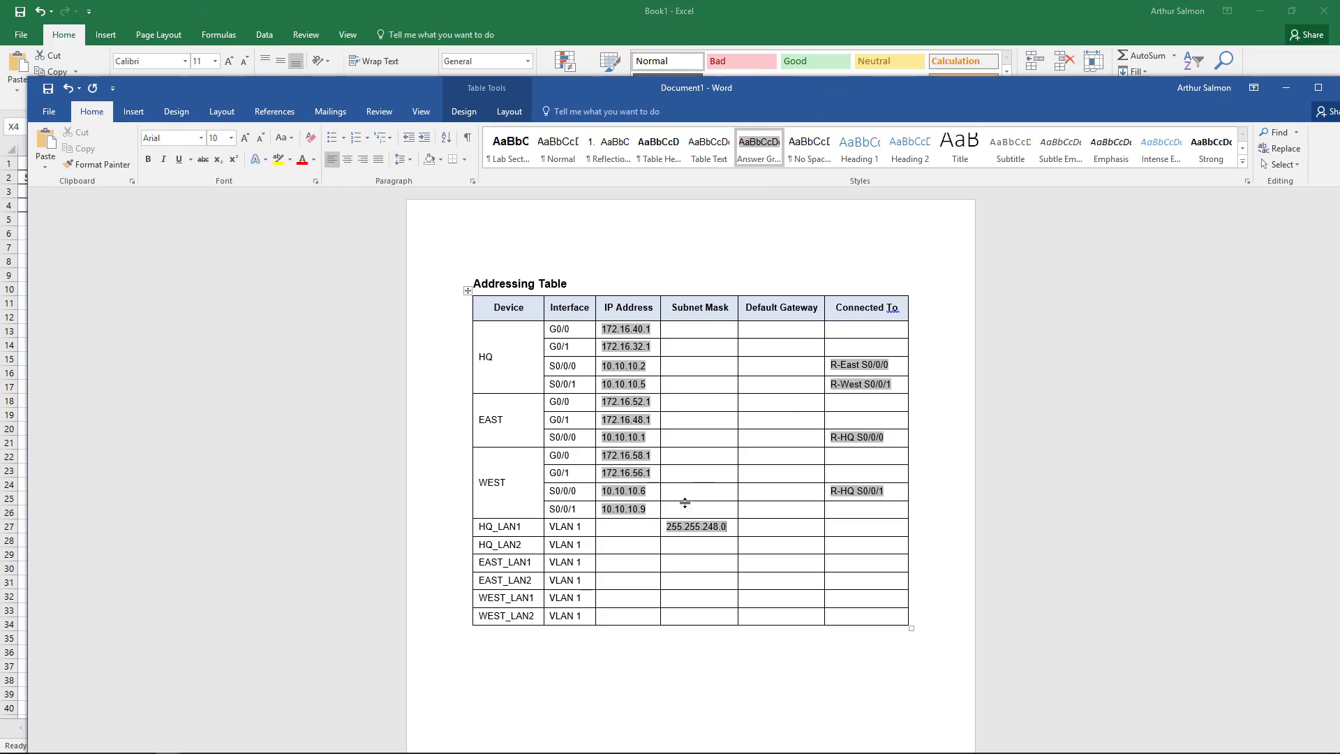
pyautogui.click(694, 547)
pyautogui.write('255.255.252.0')
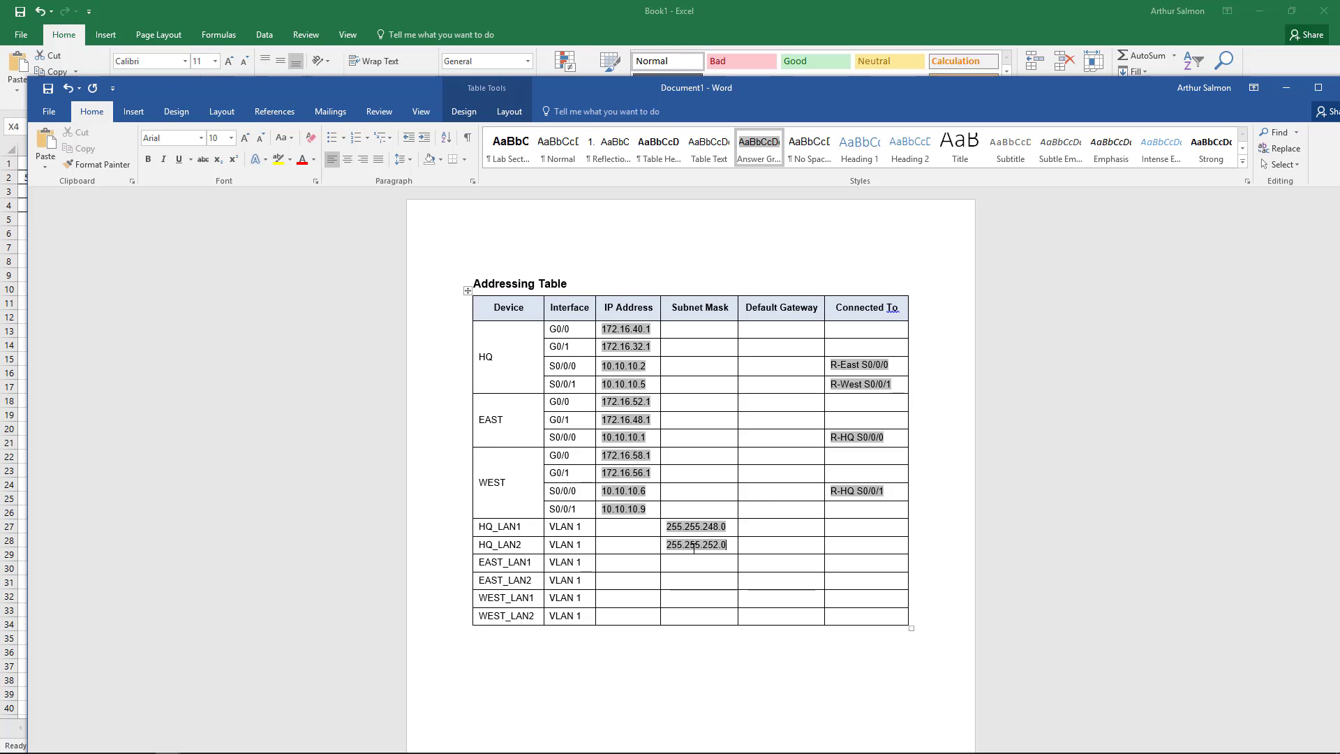
# Return to Excel and label the next mask row East Lan 1 in J15.
pyautogui.press('super+Down')
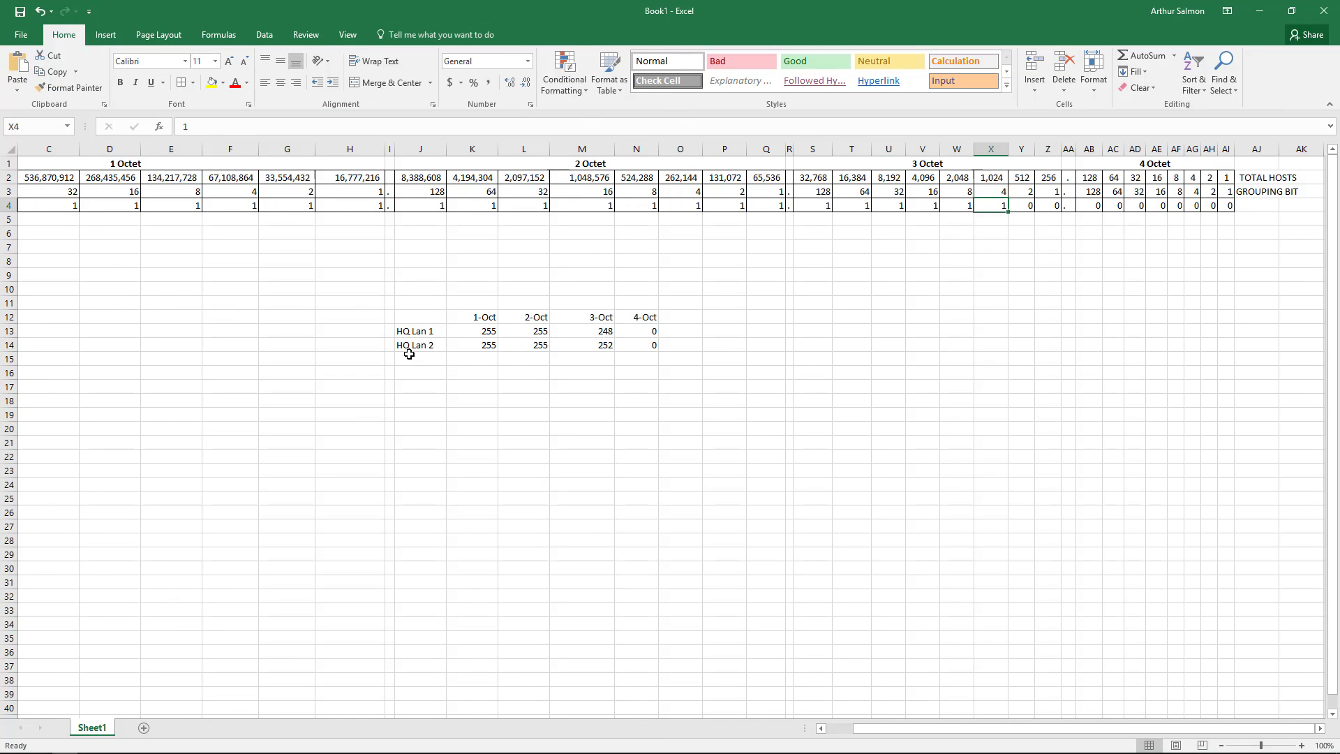
pyautogui.click(447, 359)
pyautogui.click(437, 359)
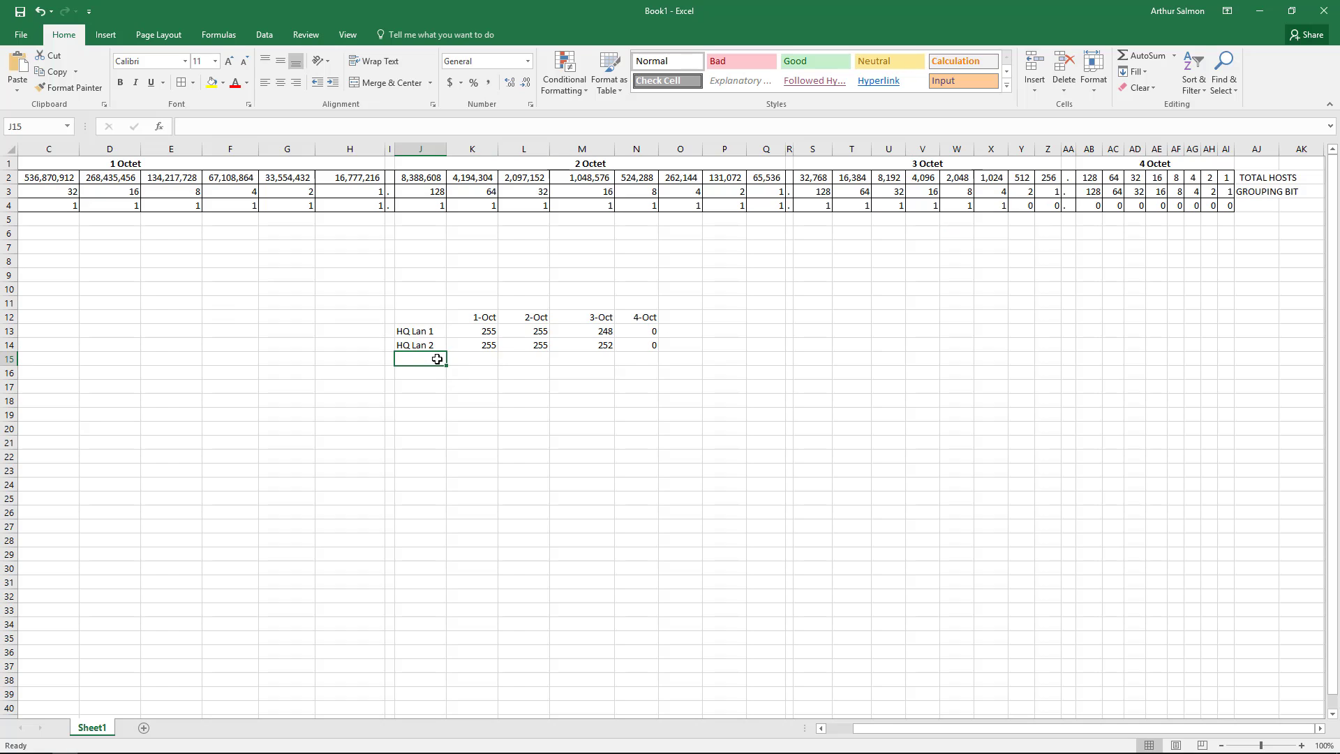
pyautogui.write('E')
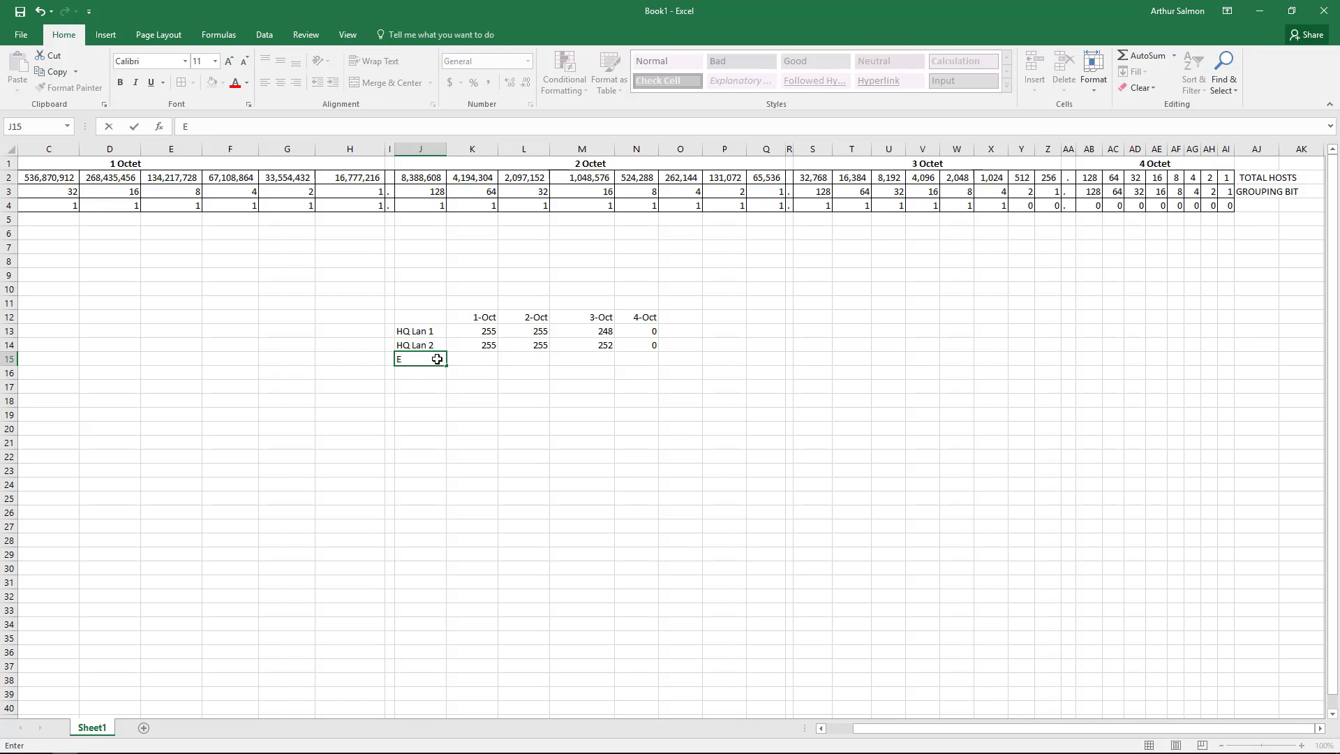
pyautogui.write('ast Lan 1')
# Check the host bits from Y4 to AI4 and enter the East Lan 1 mask as 255, 255, 252 and 0 in K15 through N15.
pyautogui.click(1020, 205)
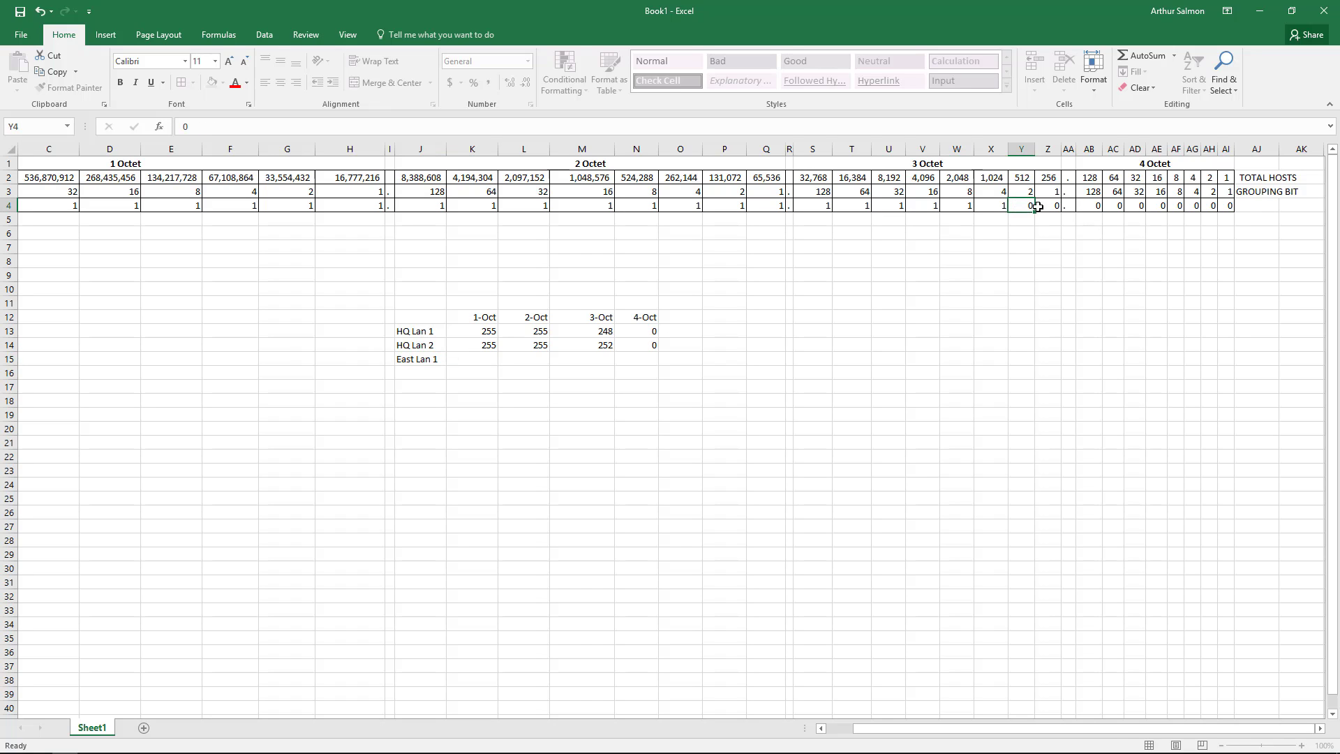
pyautogui.moveTo(1038, 206); pyautogui.dragTo(1226, 207)
pyautogui.click(988, 207)
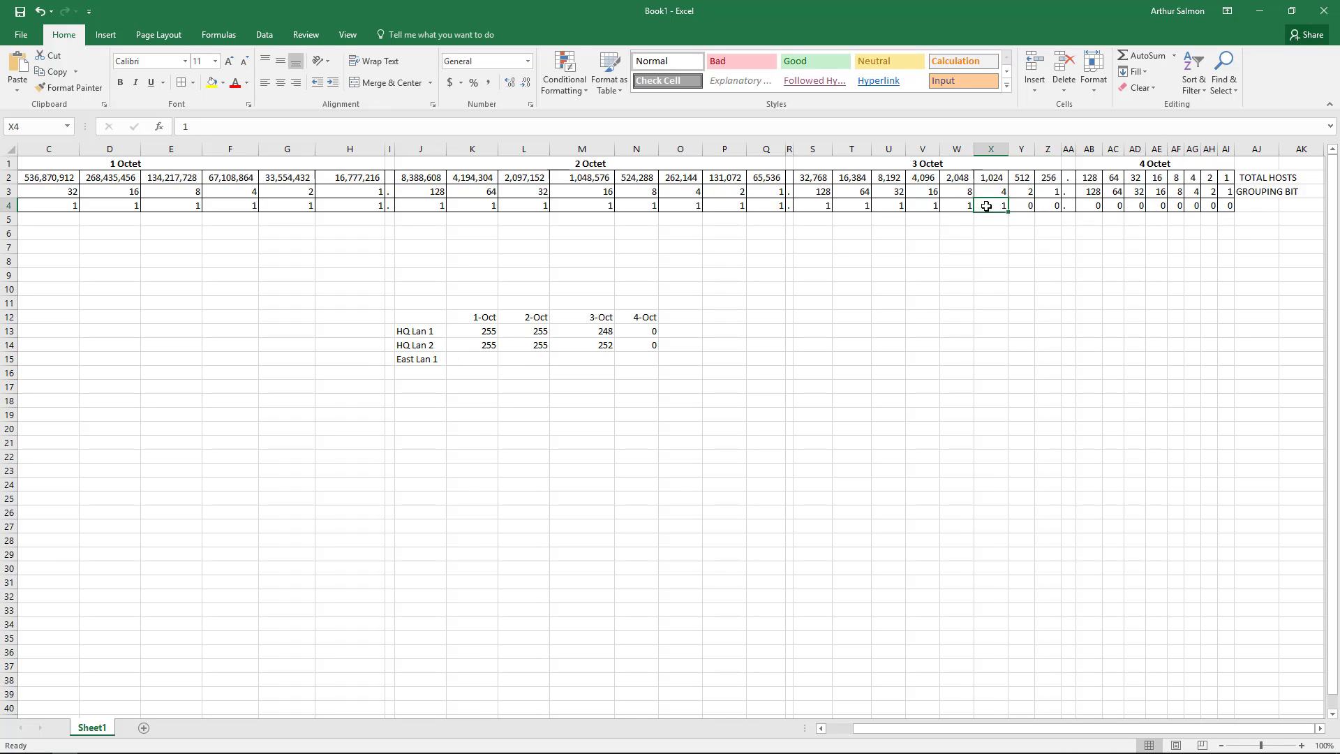
pyautogui.click(481, 360)
pyautogui.write('255')
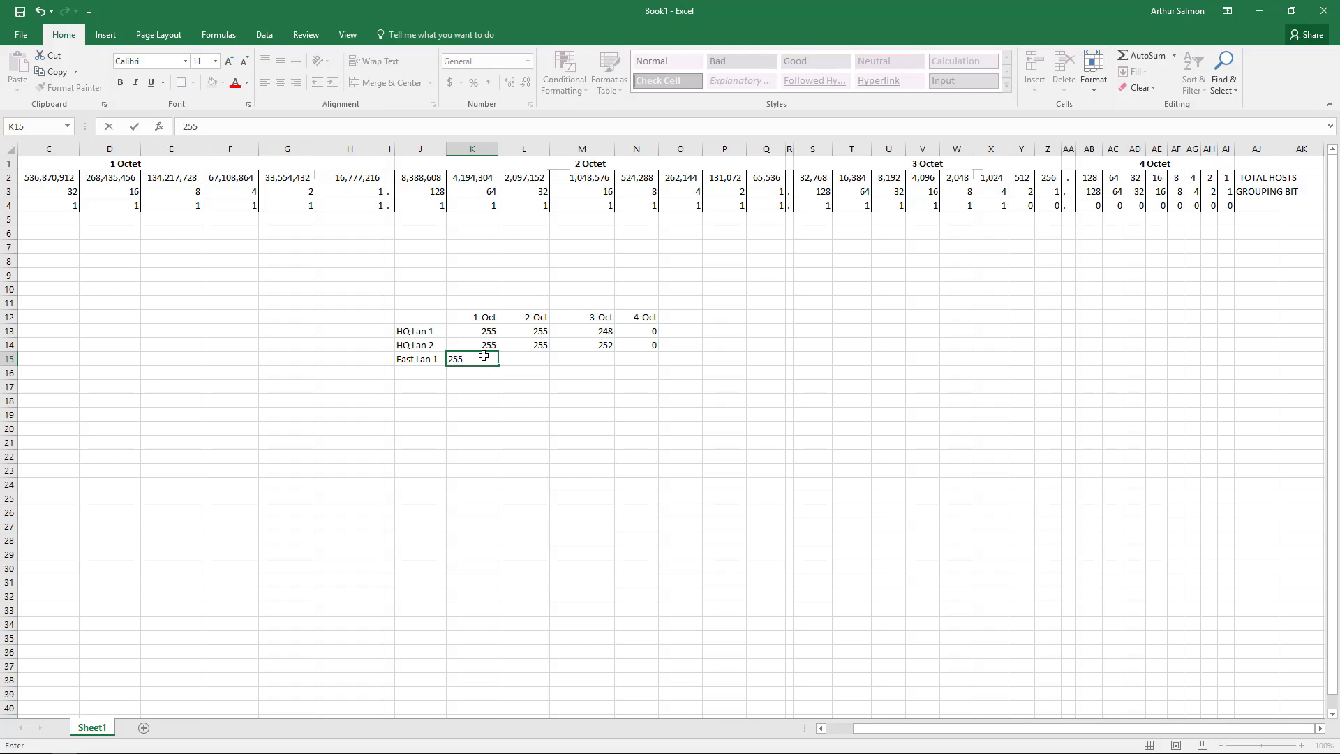
pyautogui.click(526, 361)
pyautogui.write('255')
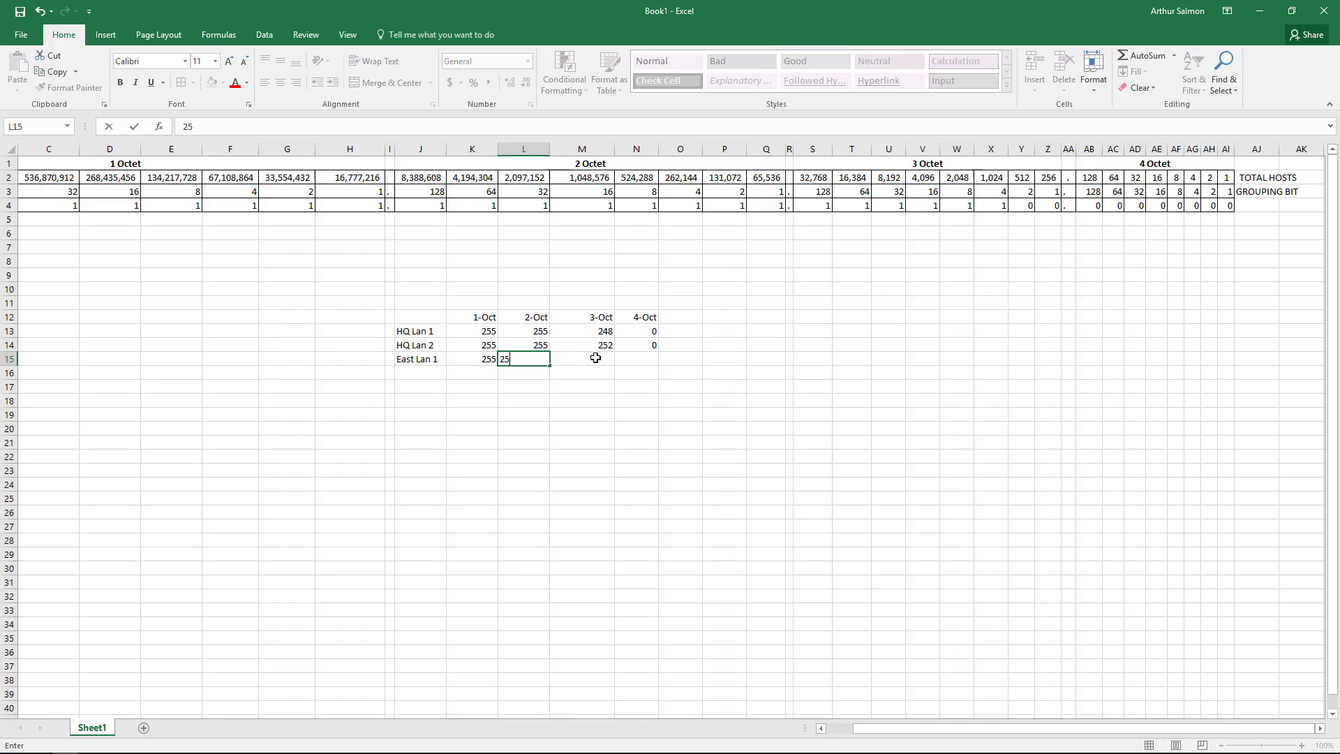
pyautogui.click(595, 357)
pyautogui.write('252.')
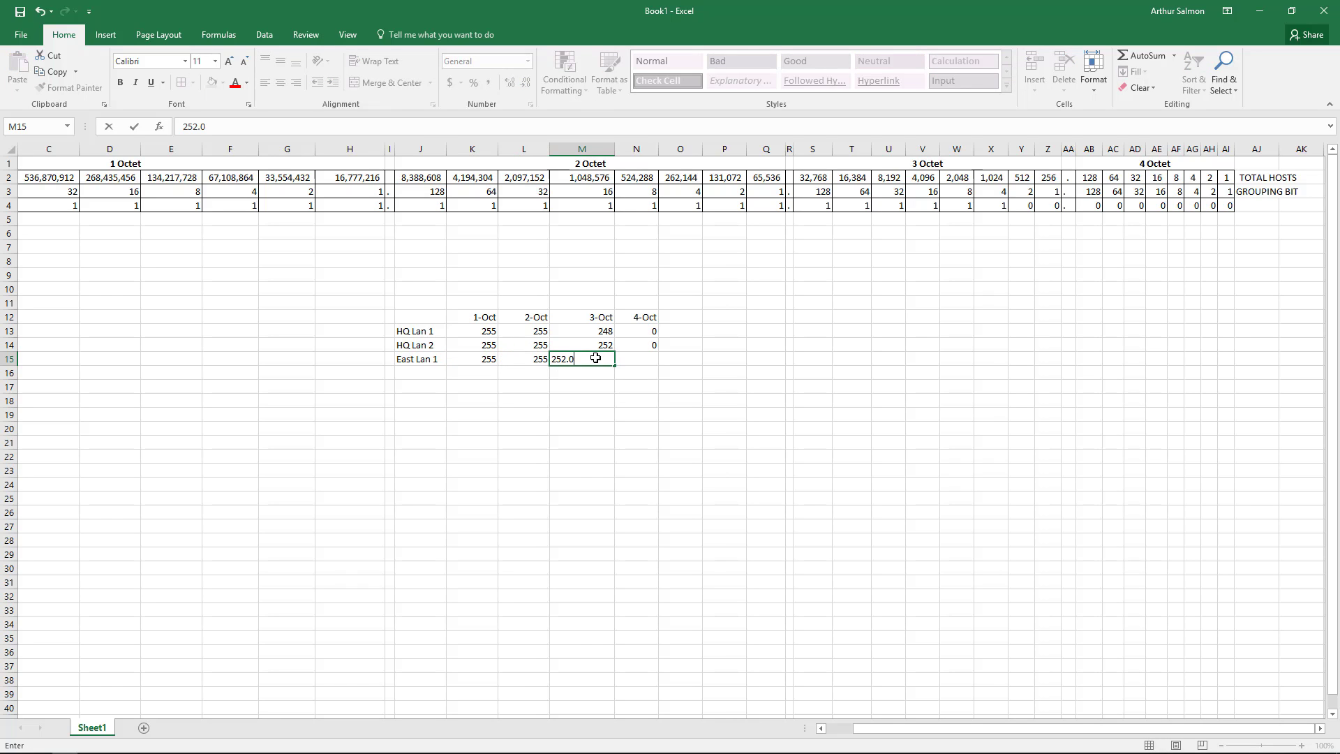
pyautogui.click(624, 363)
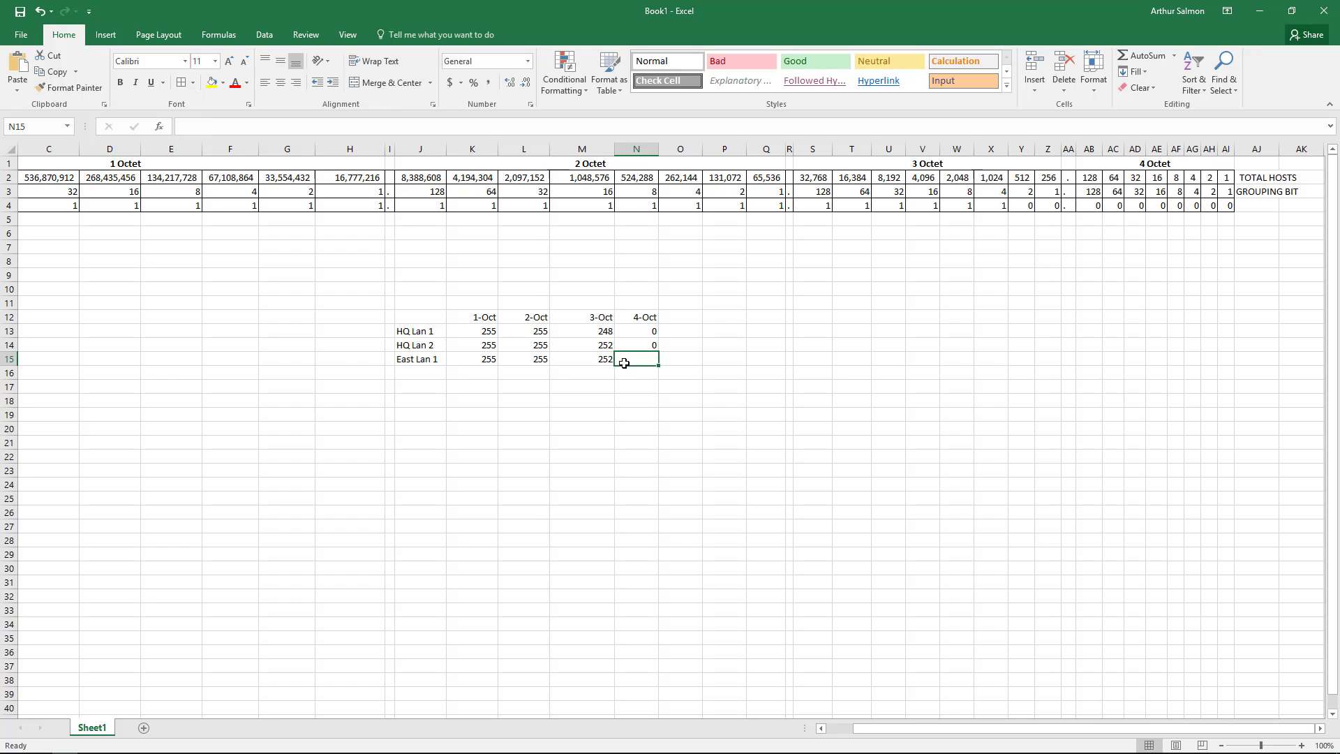
pyautogui.write('0')
pyautogui.press('Return')
# Label the row below East Lan 1 as East Lan 2 in J16.
pyautogui.click(417, 370)
pyautogui.write('Eas')
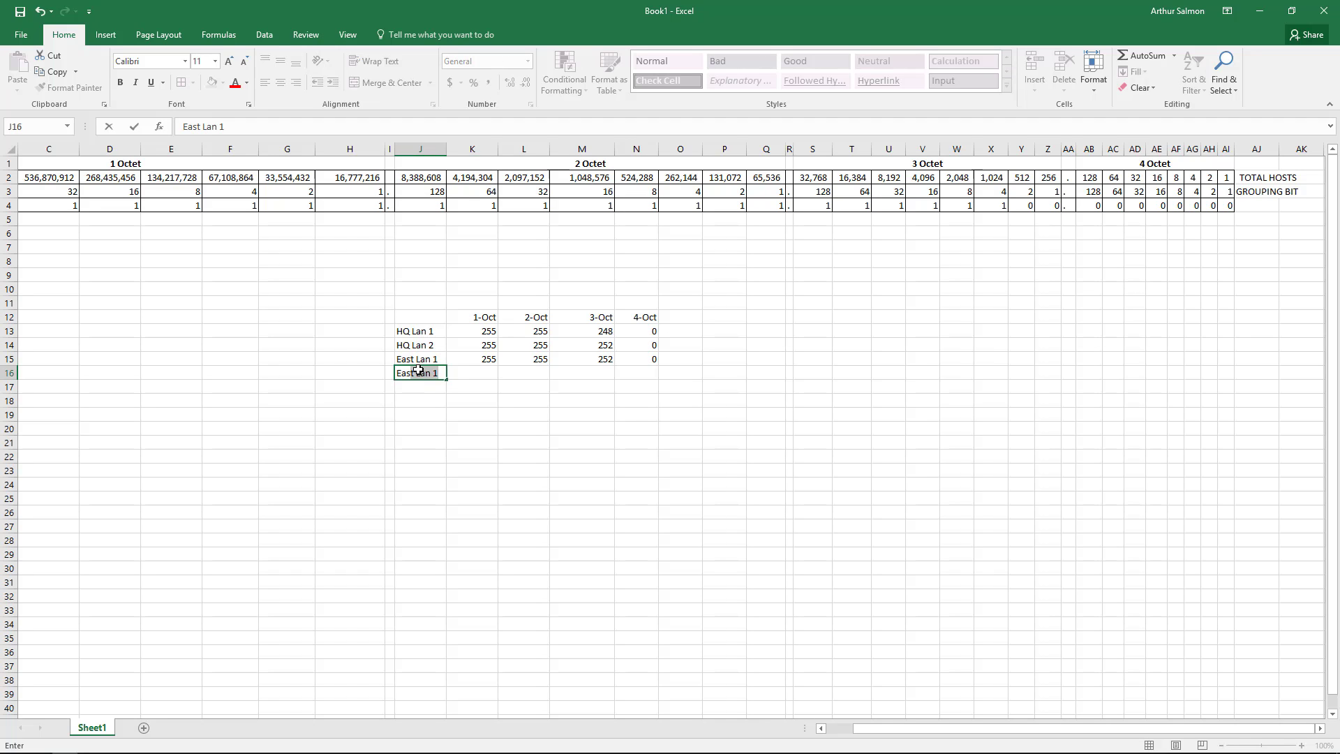
pyautogui.write('t Lan')
pyautogui.press('BackSpace')
pyautogui.click(250, 122)
pyautogui.write('2')
pyautogui.press('Return')
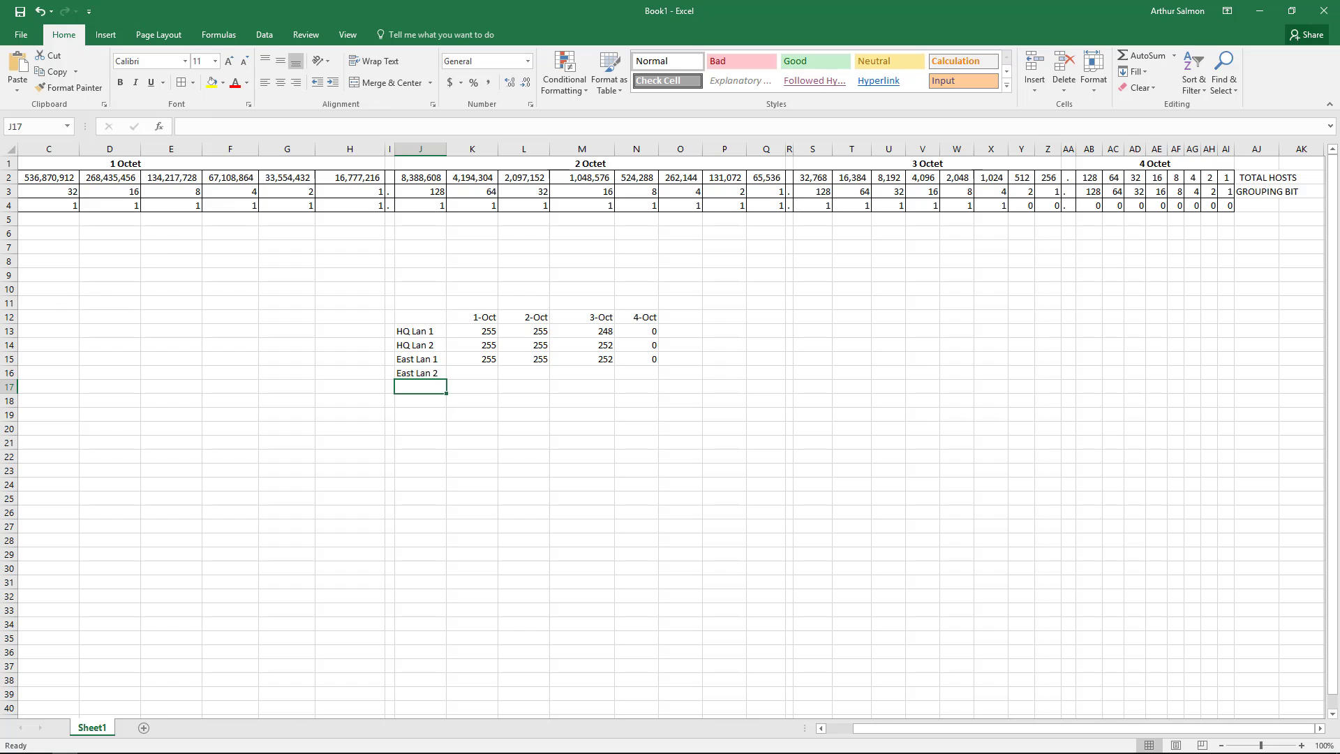
# Check the host requirements in the Snipping Tool capture and enter East Lan 2's mask as 255, 255, 252 and 0 in K16 through N16.
pyautogui.hotkey('alt', 'Tab')
pyautogui.moveTo(103, 172); pyautogui.dragTo(361, 172)
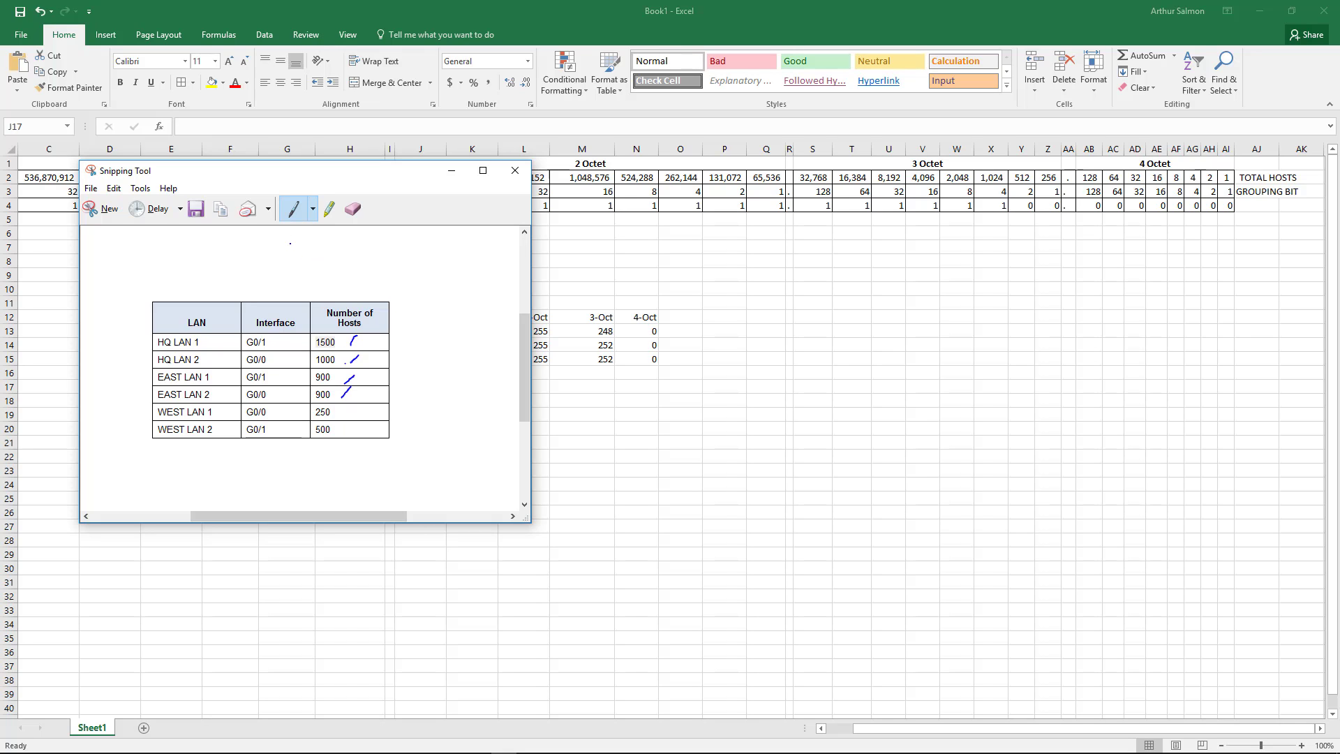
pyautogui.moveTo(360, 181); pyautogui.dragTo(0, 181)
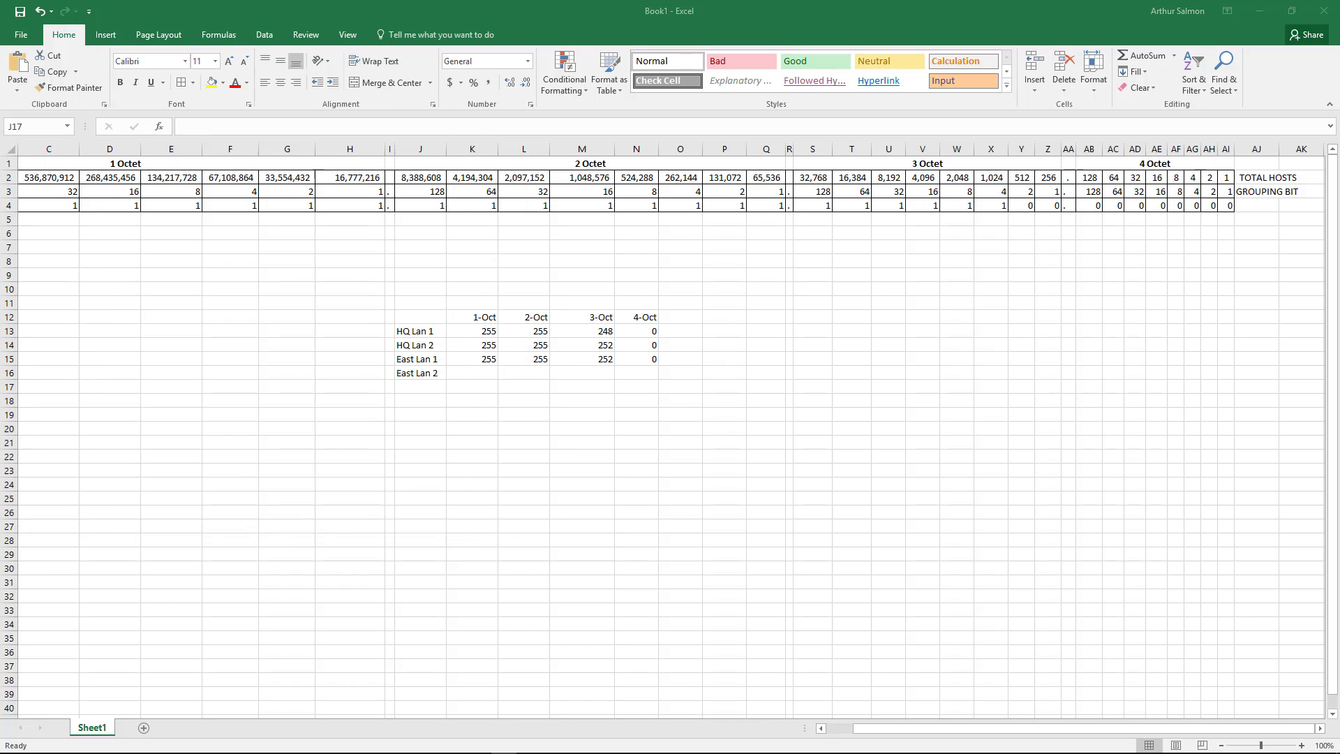
pyautogui.click(469, 371)
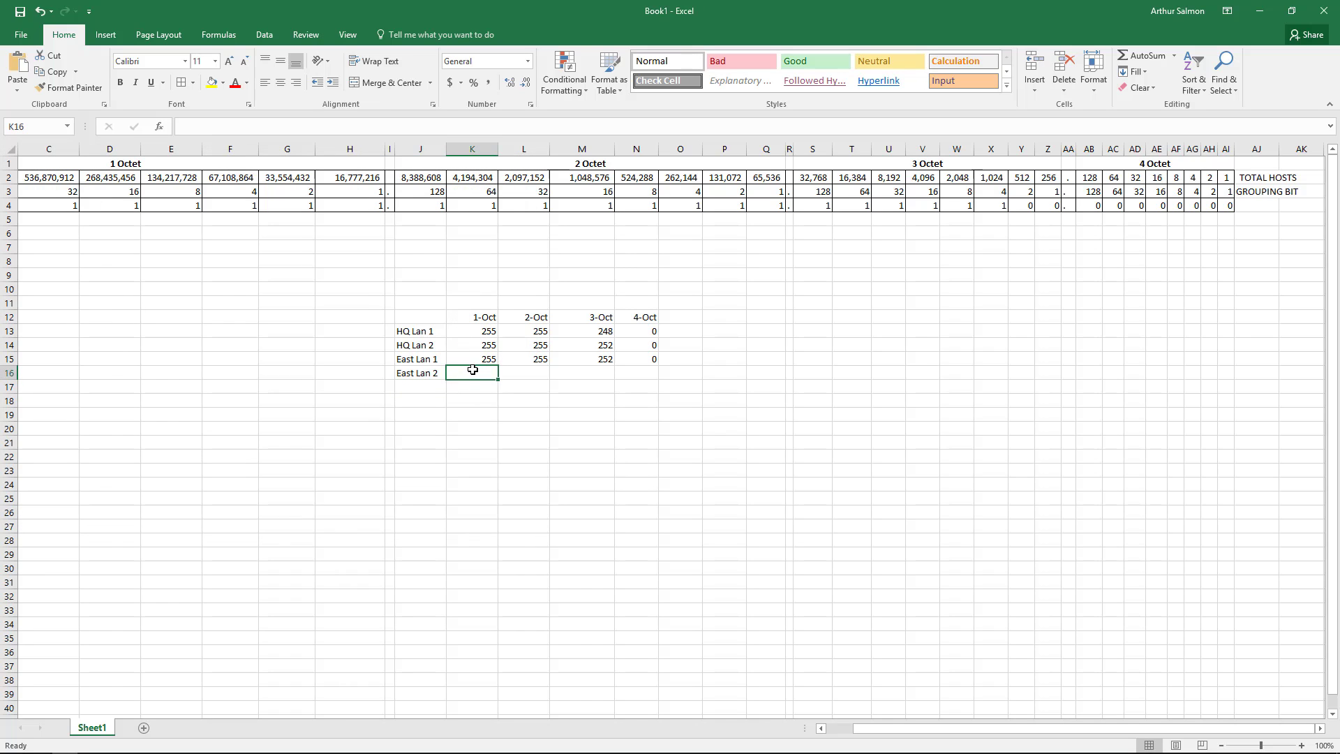
pyautogui.write('255')
pyautogui.click(524, 369)
pyautogui.write('255')
pyautogui.click(607, 370)
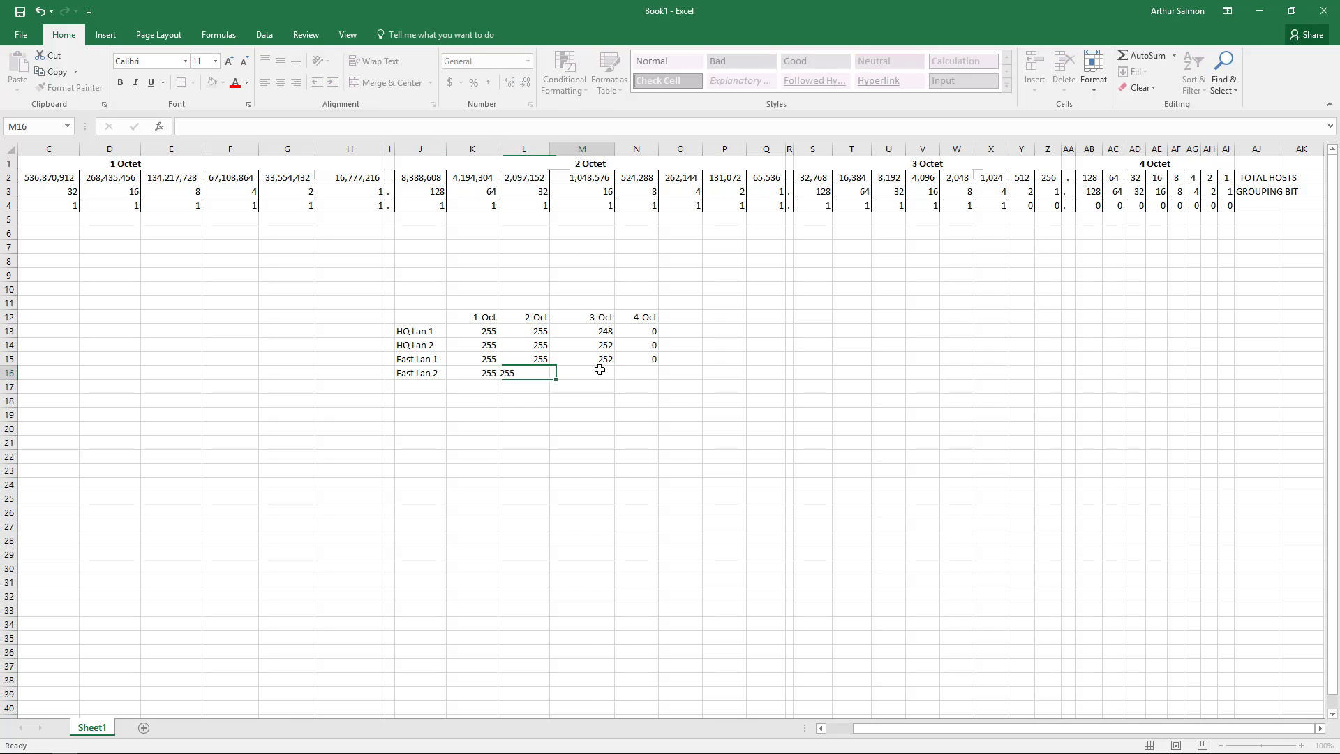
pyautogui.write('252')
pyautogui.click(618, 374)
pyautogui.write('0')
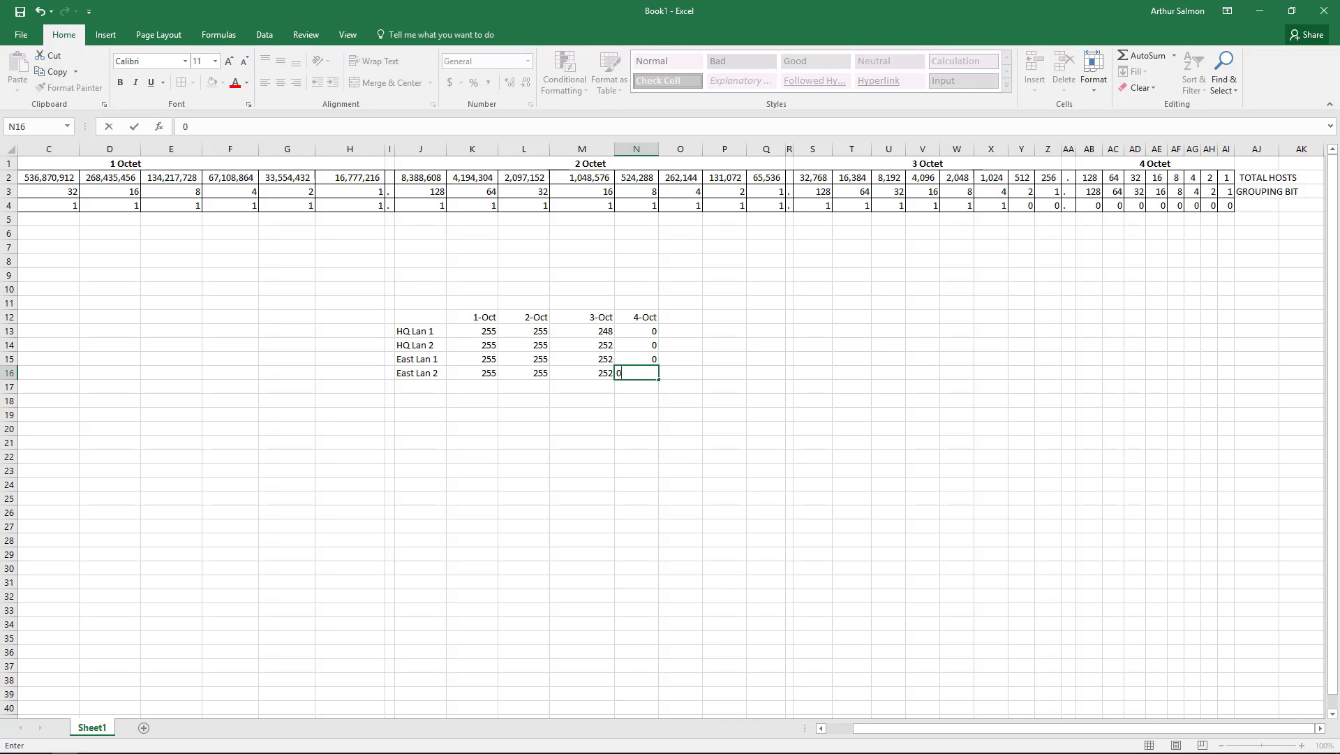
# Switch to Word and enter 255.255.252.0 as the subnet mask for both EAST_LAN1 and EAST_LAN2.
pyautogui.hotkey('alt', 'Tab')
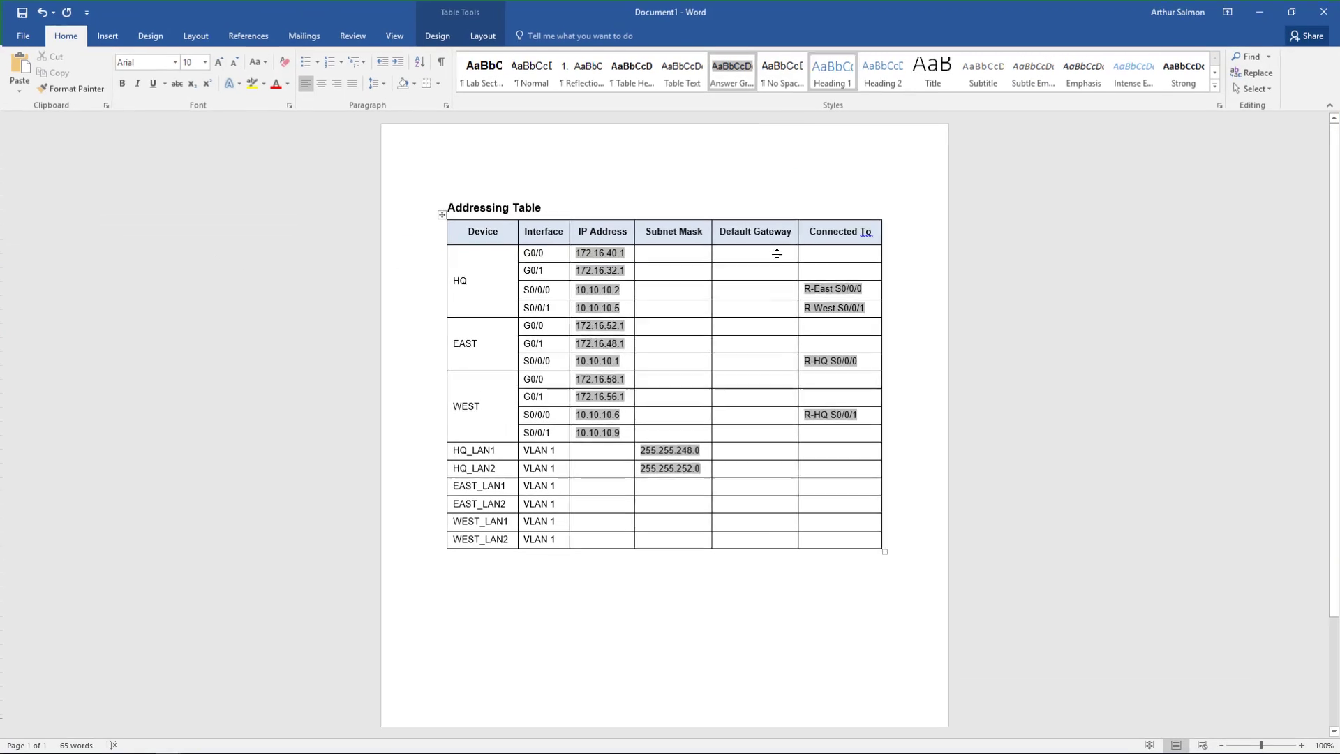
pyautogui.click(663, 486)
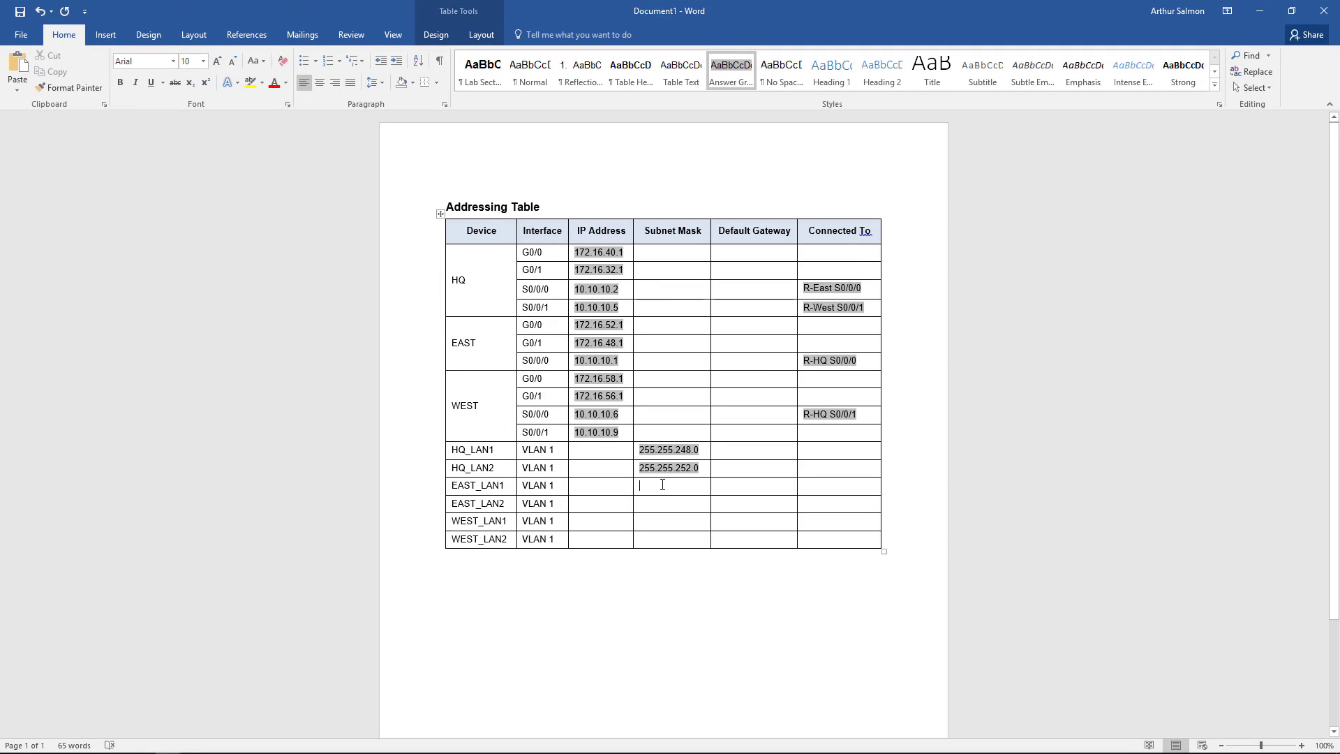
pyautogui.write('255.255.')
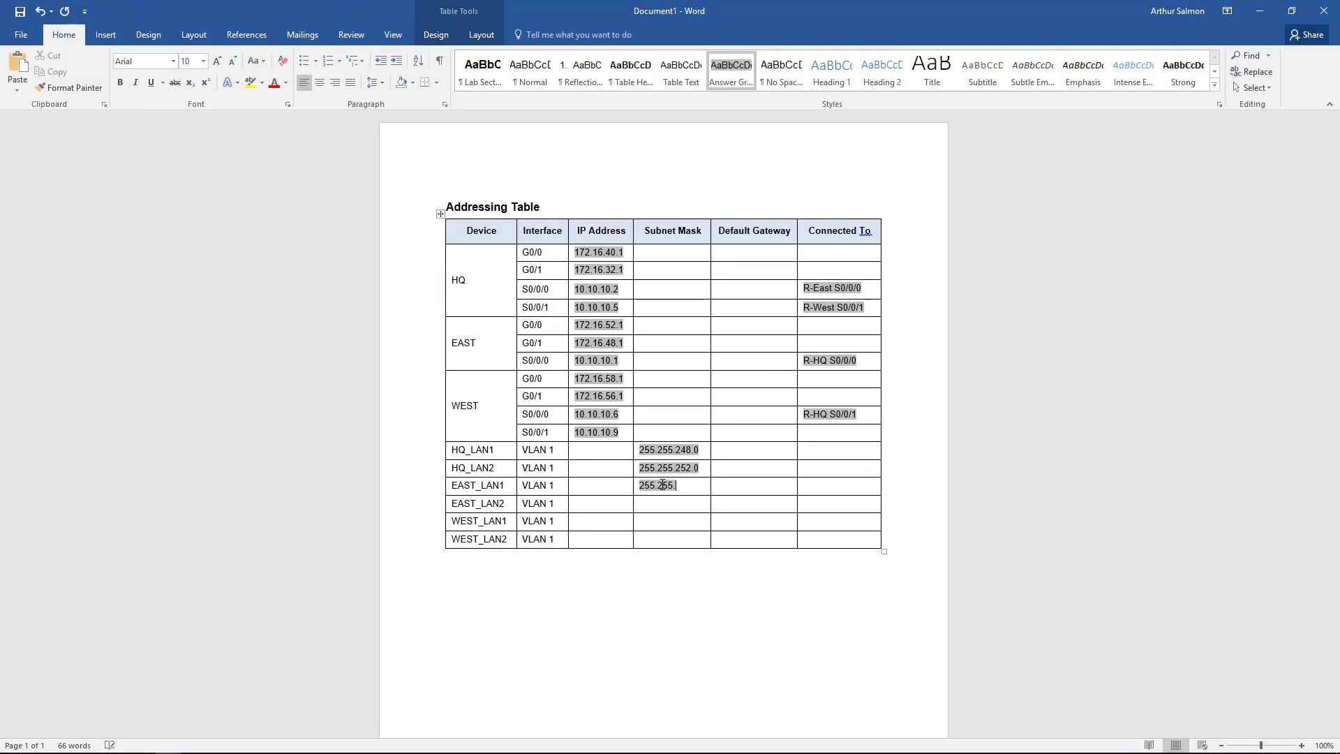
pyautogui.write('252.0255.255.252.0')
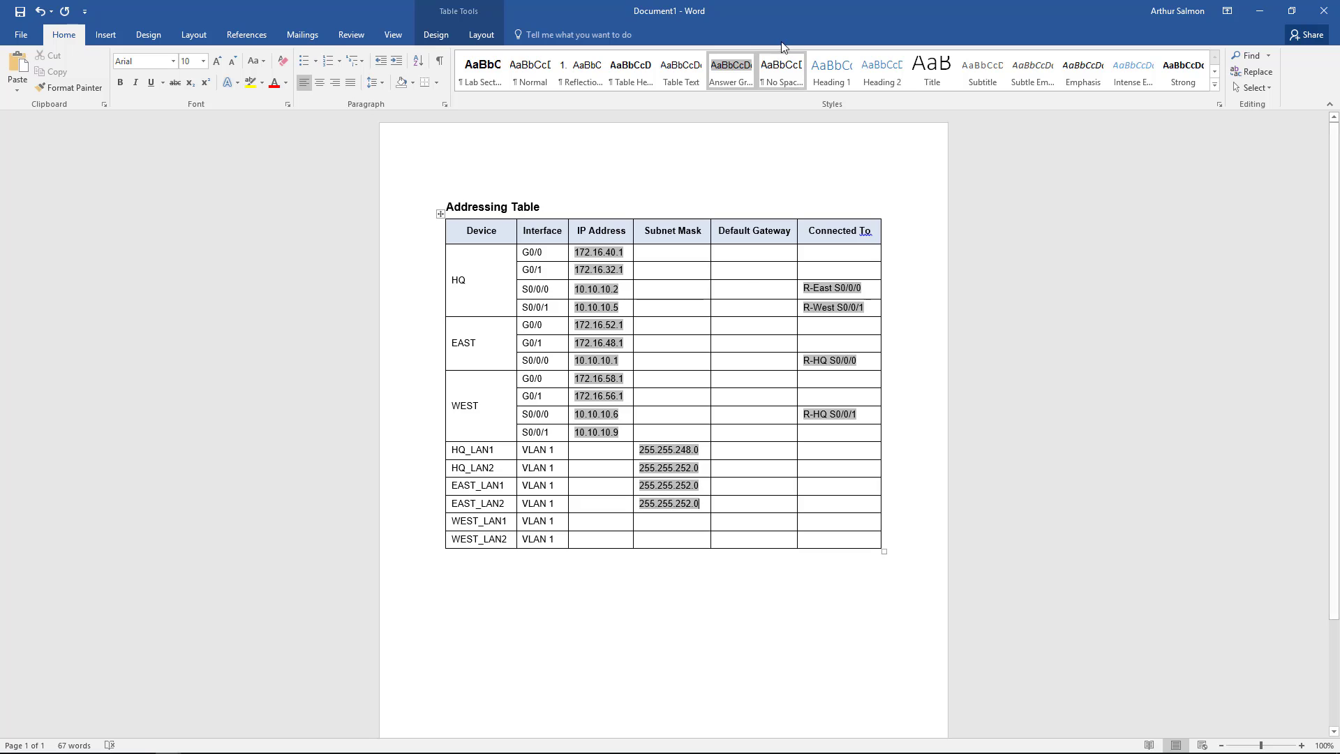
# Return to Excel and label the next two mask rows West Lan 1 in J17 and West Lan 2 in J18.
pyautogui.hotkey('alt', 'Tab')
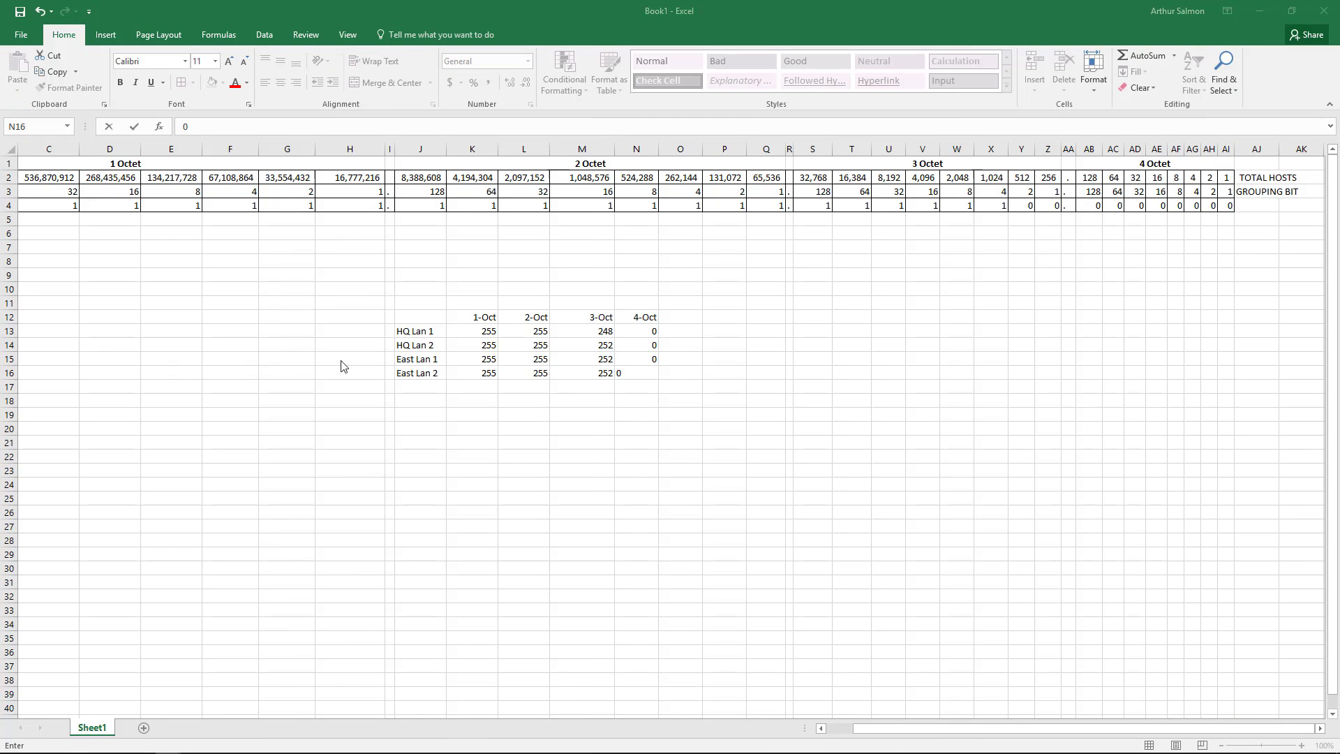
pyautogui.click(425, 387)
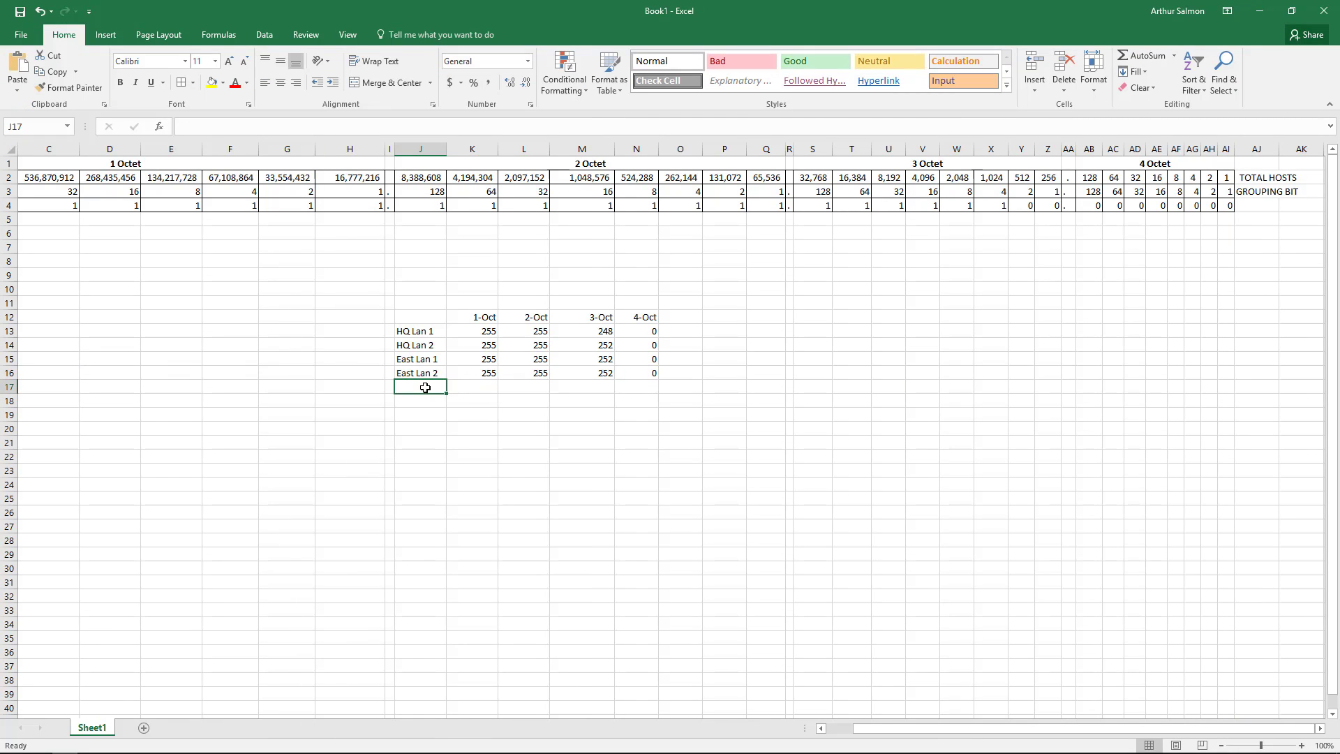
pyautogui.write('West Lan')
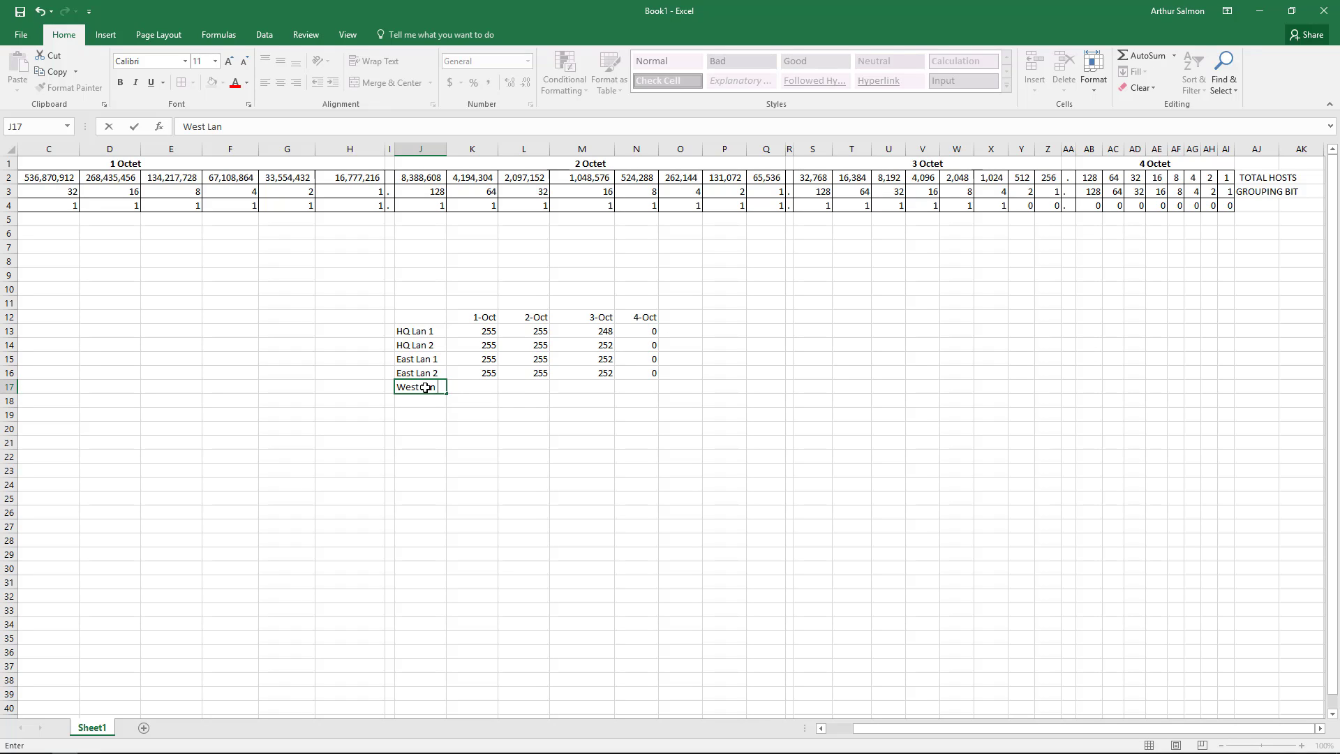
pyautogui.write(' 1')
pyautogui.press('Return')
pyautogui.write('West ')
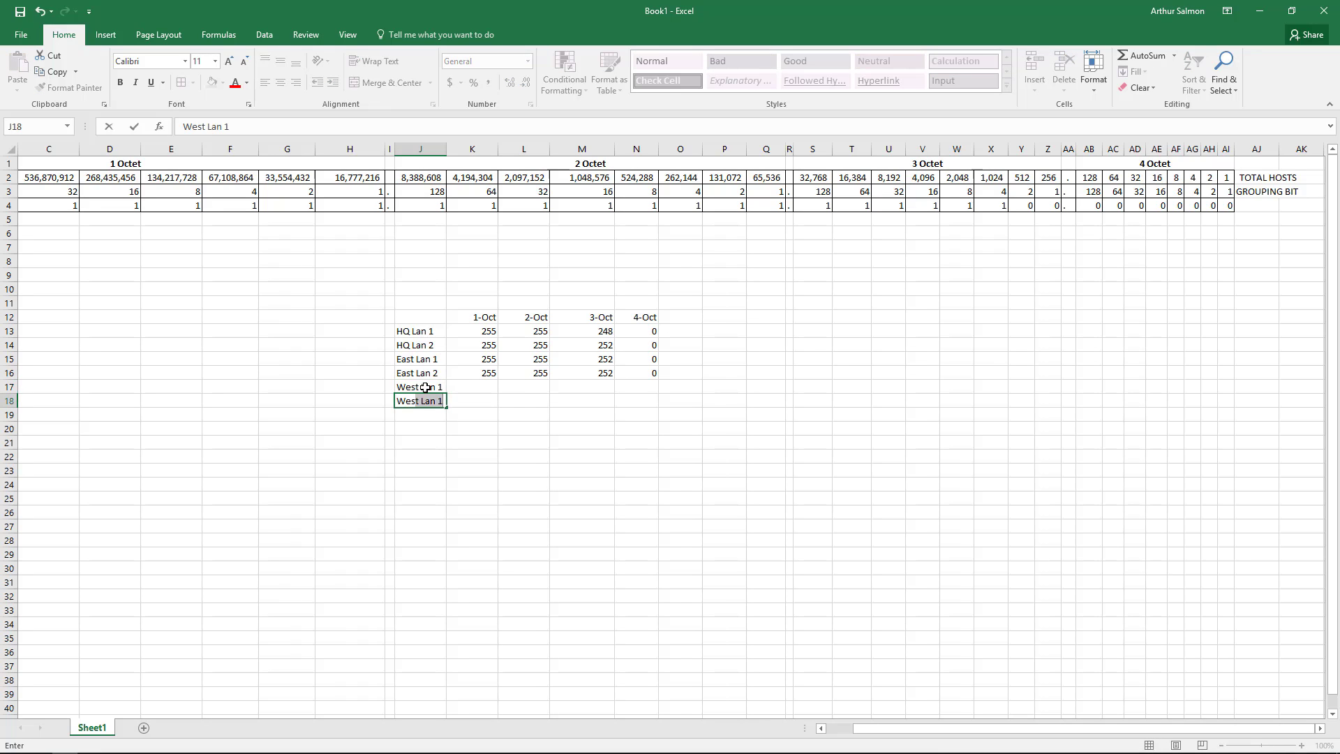
pyautogui.write('Lan 2')
pyautogui.click(244, 124)
pyautogui.write('23')
pyautogui.press('BackSpace')
pyautogui.press('Return')
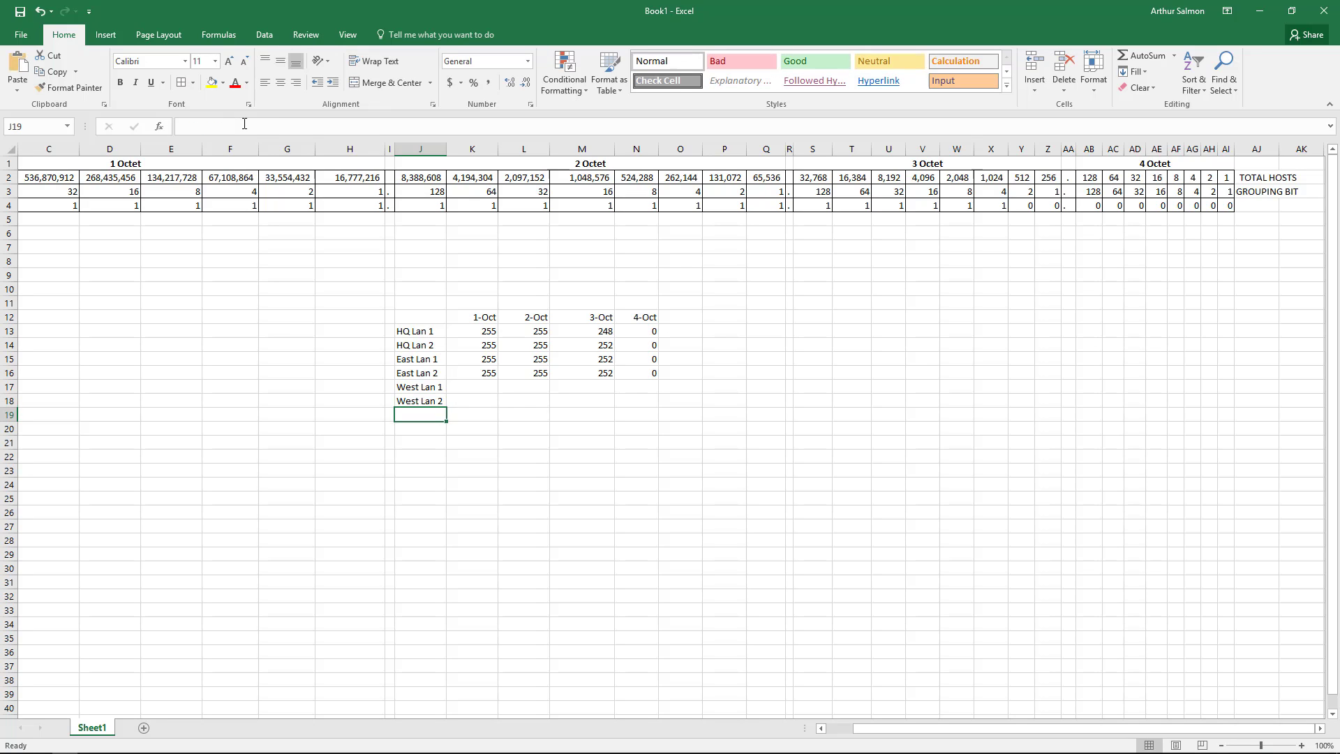
# Count the host bits back from AI4 and change the third-octet bits in Z4 and Y4, under 256 and 512 hosts, to 1.
pyautogui.click(473, 383)
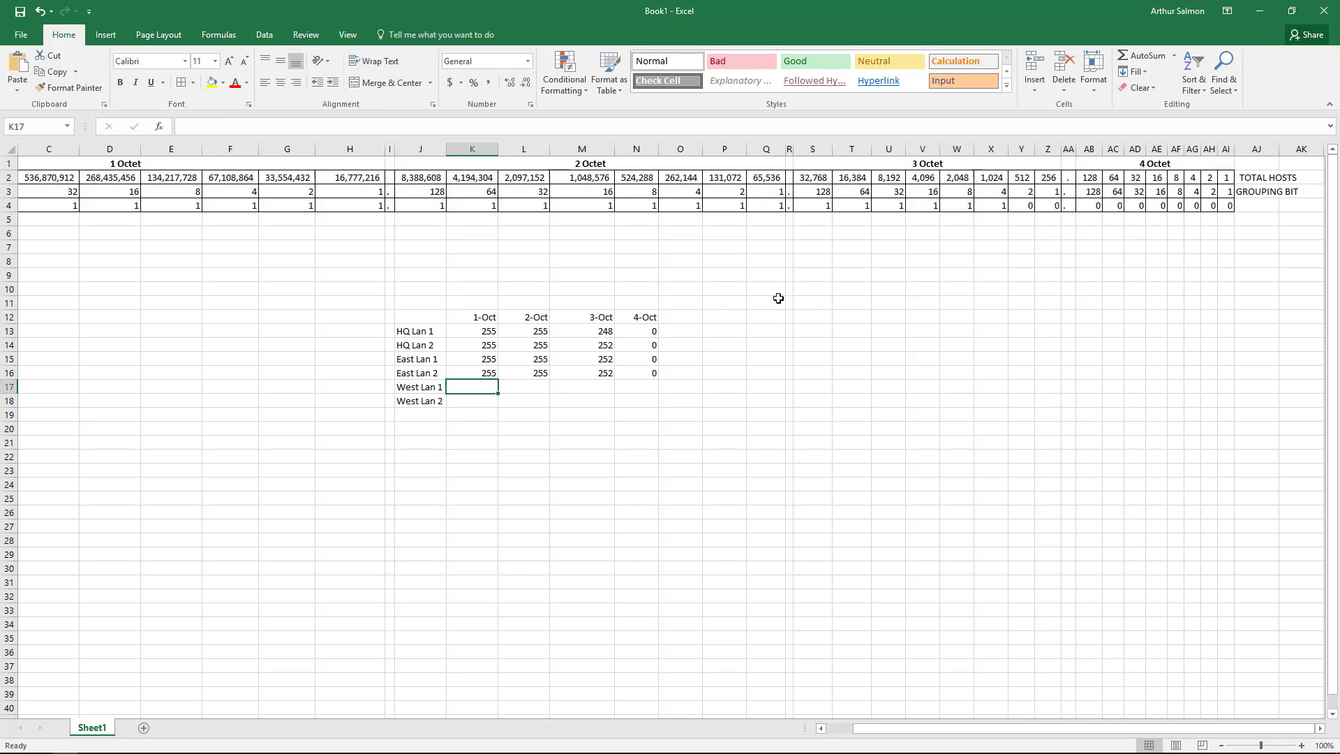
pyautogui.click(1228, 205)
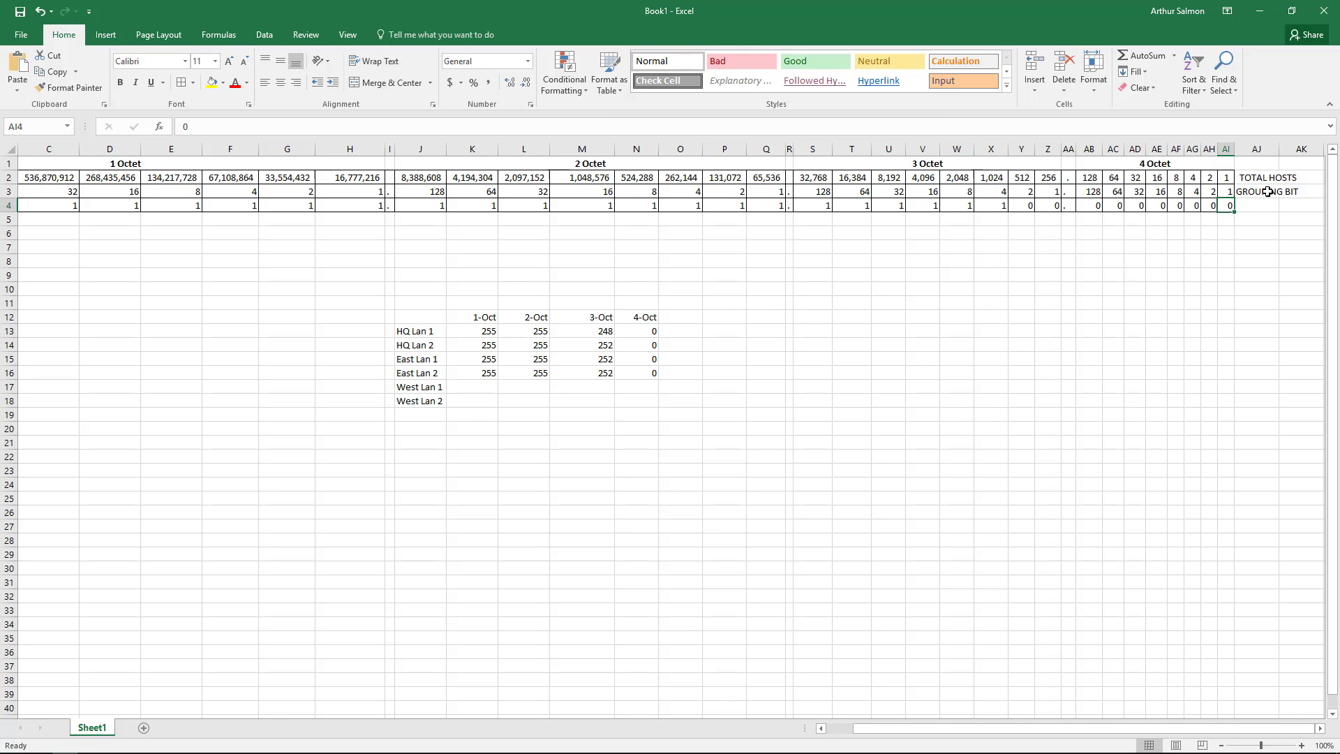
pyautogui.press('Left')
pyautogui.press('Left')
pyautogui.press('Left')
pyautogui.press('Left')
pyautogui.press('Left')
pyautogui.press('Left')
pyautogui.press('Left')
pyautogui.press('Left')
pyautogui.press('Left')
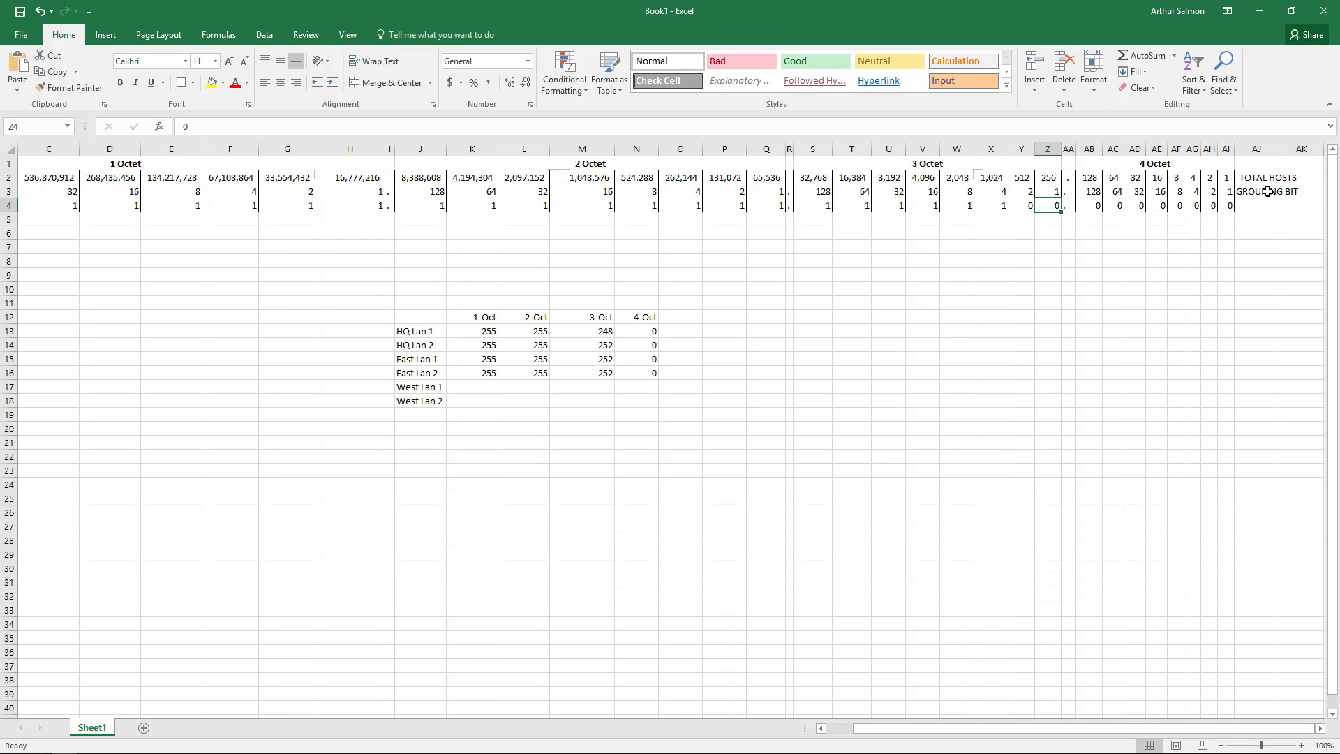
pyautogui.write('1')
pyautogui.press('Left')
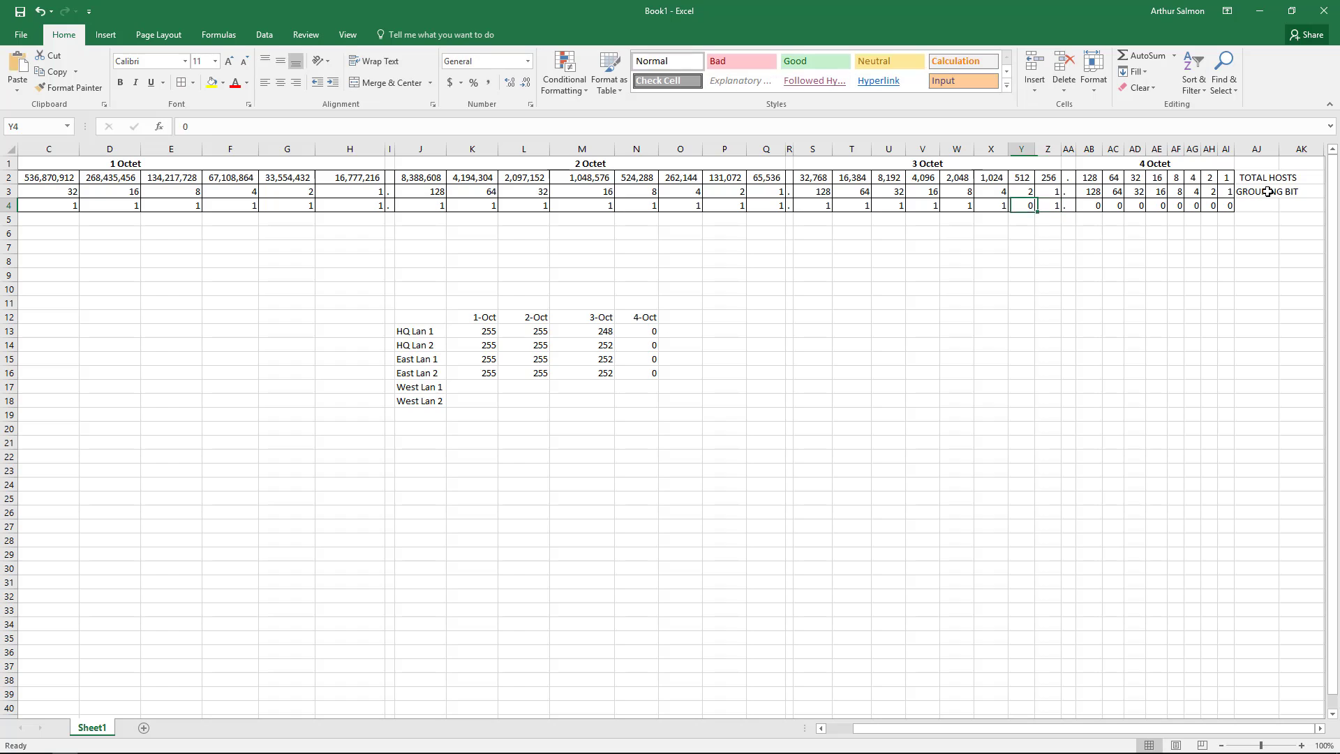
pyautogui.write('1')
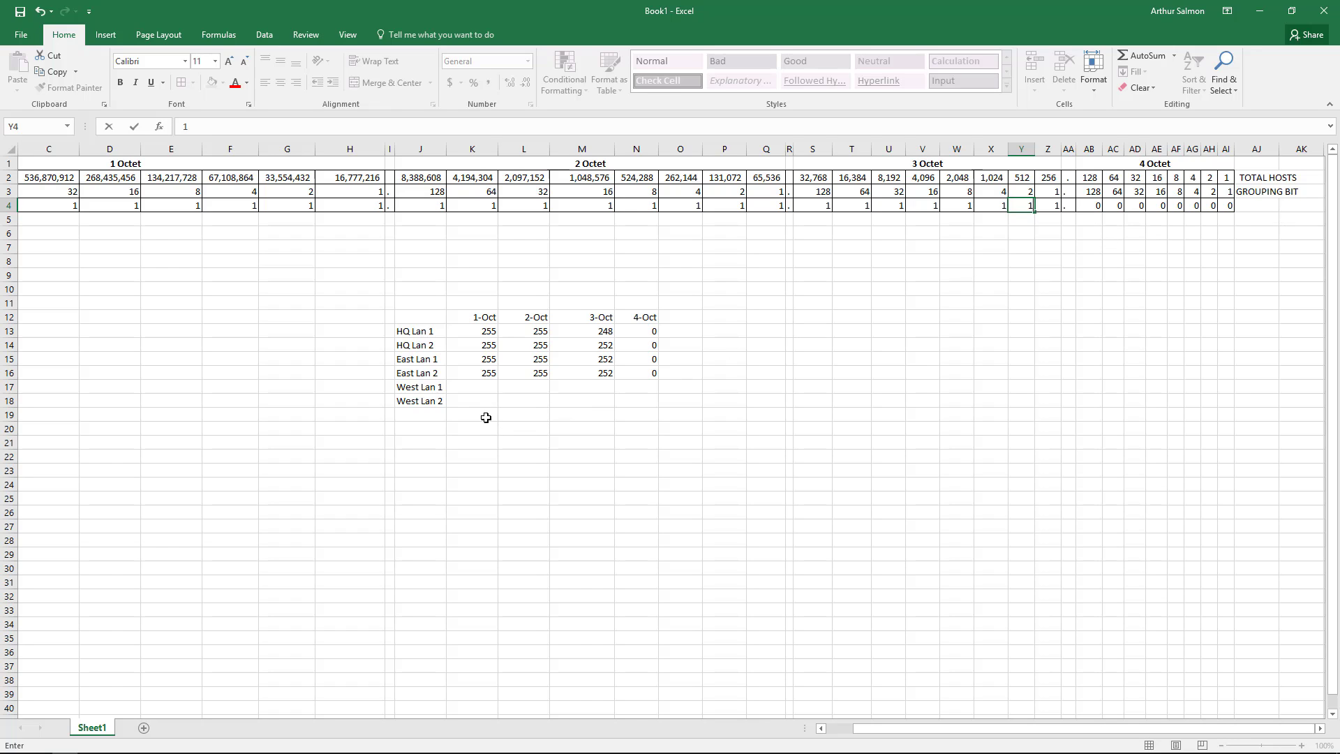
pyautogui.click(457, 389)
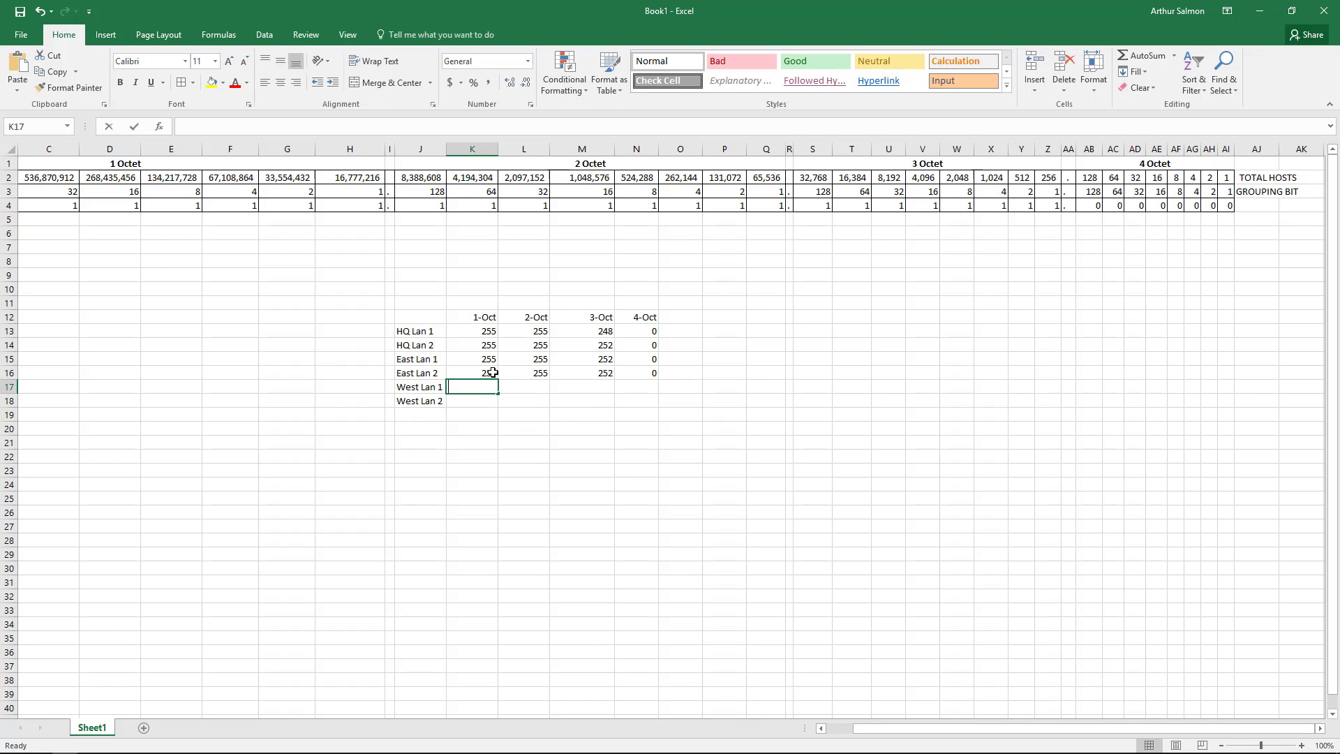
# Enter West Lan 1's mask as 255, 255, 255 and 0 in K17 through N17.
pyautogui.write('255')
pyautogui.click(524, 389)
pyautogui.write('255')
pyautogui.click(597, 387)
pyautogui.write('25')
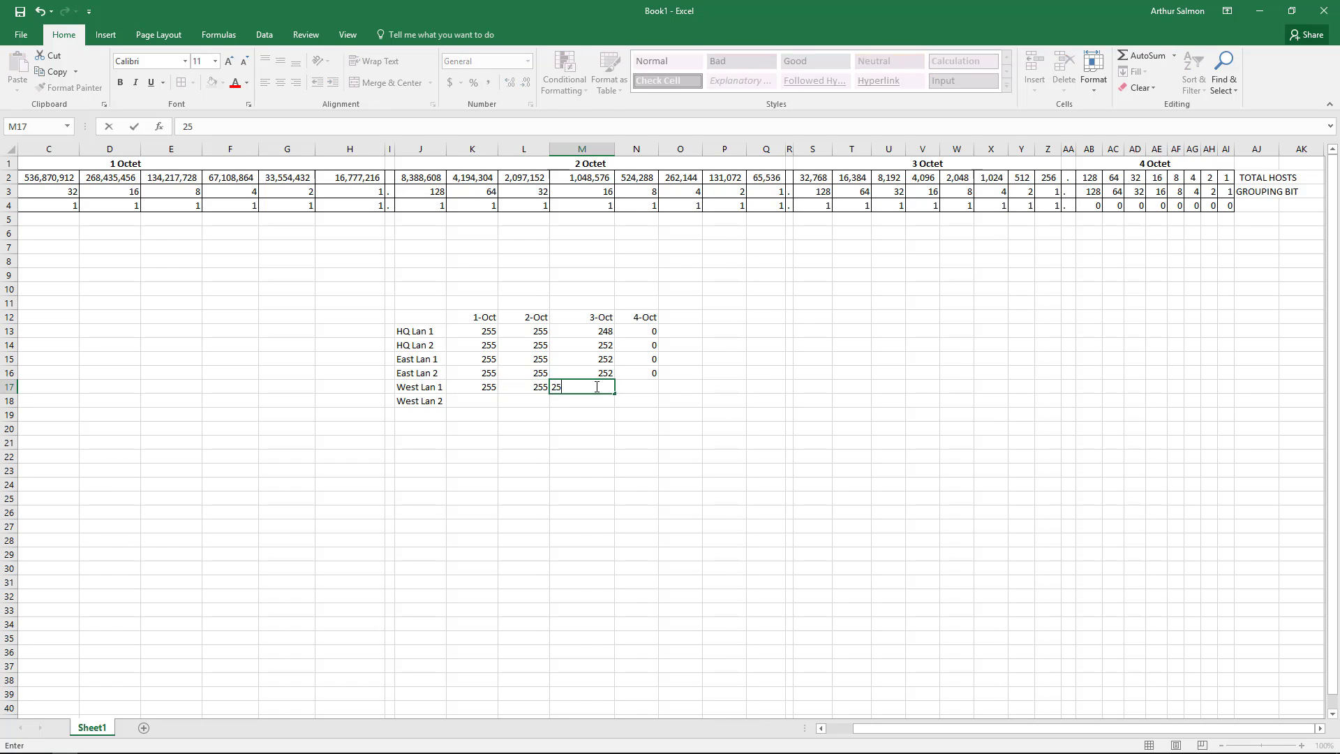
pyautogui.write('5')
pyautogui.click(635, 388)
pyautogui.write('0')
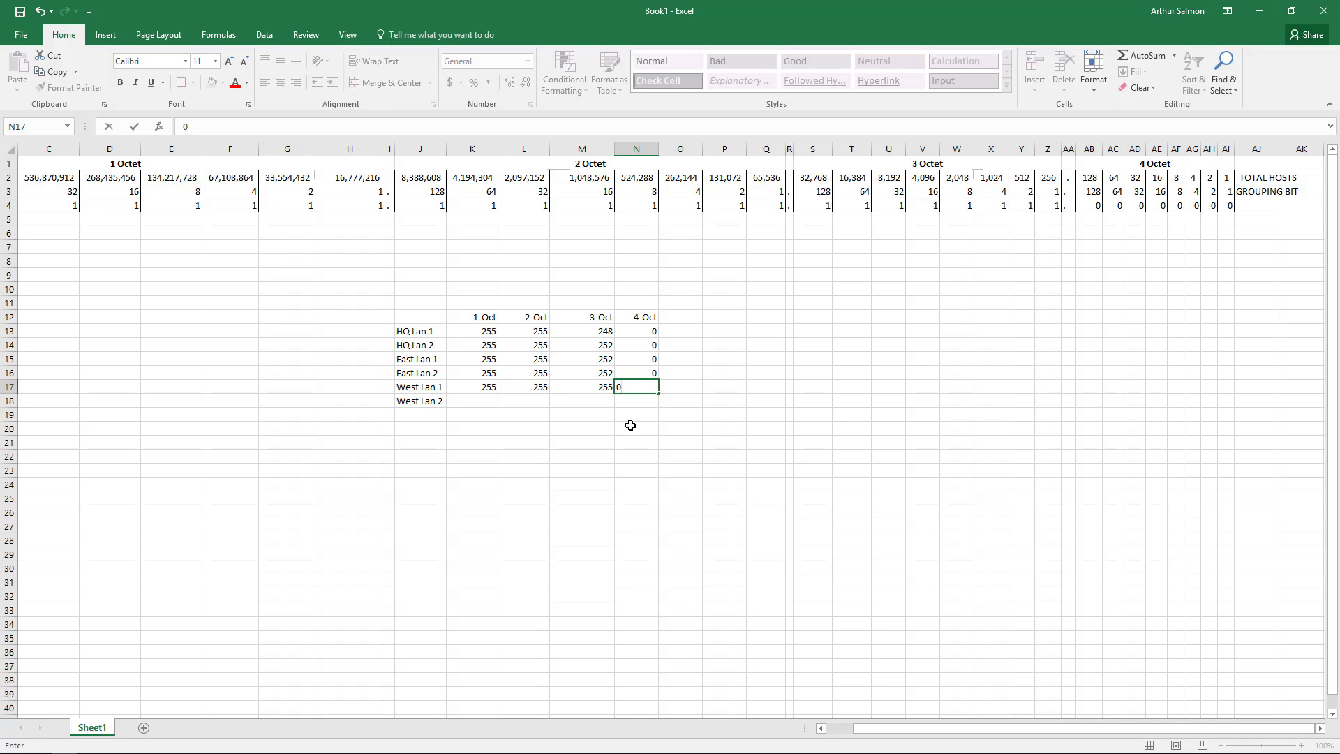
pyautogui.click(634, 427)
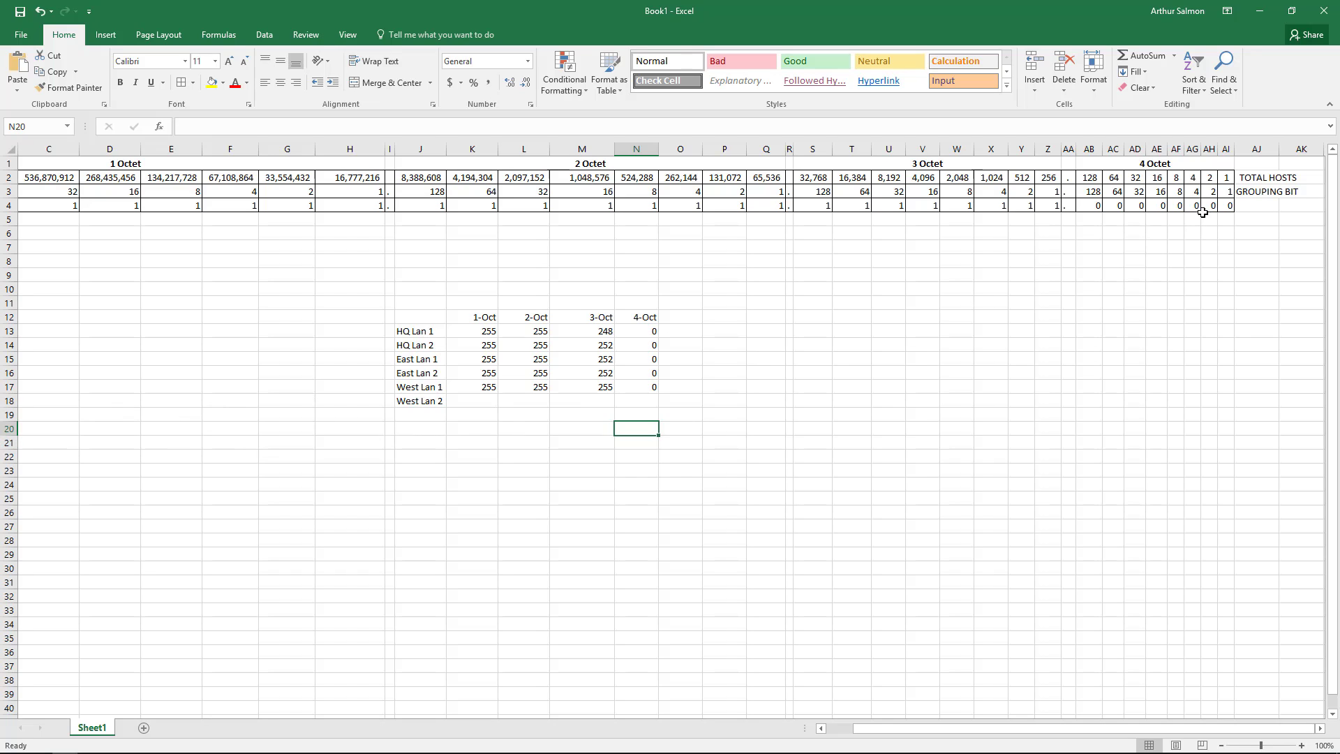
# Count the host bits back from AI4 and change the third-octet bit in Z4, under 256 hosts, to 0.
pyautogui.click(1226, 206)
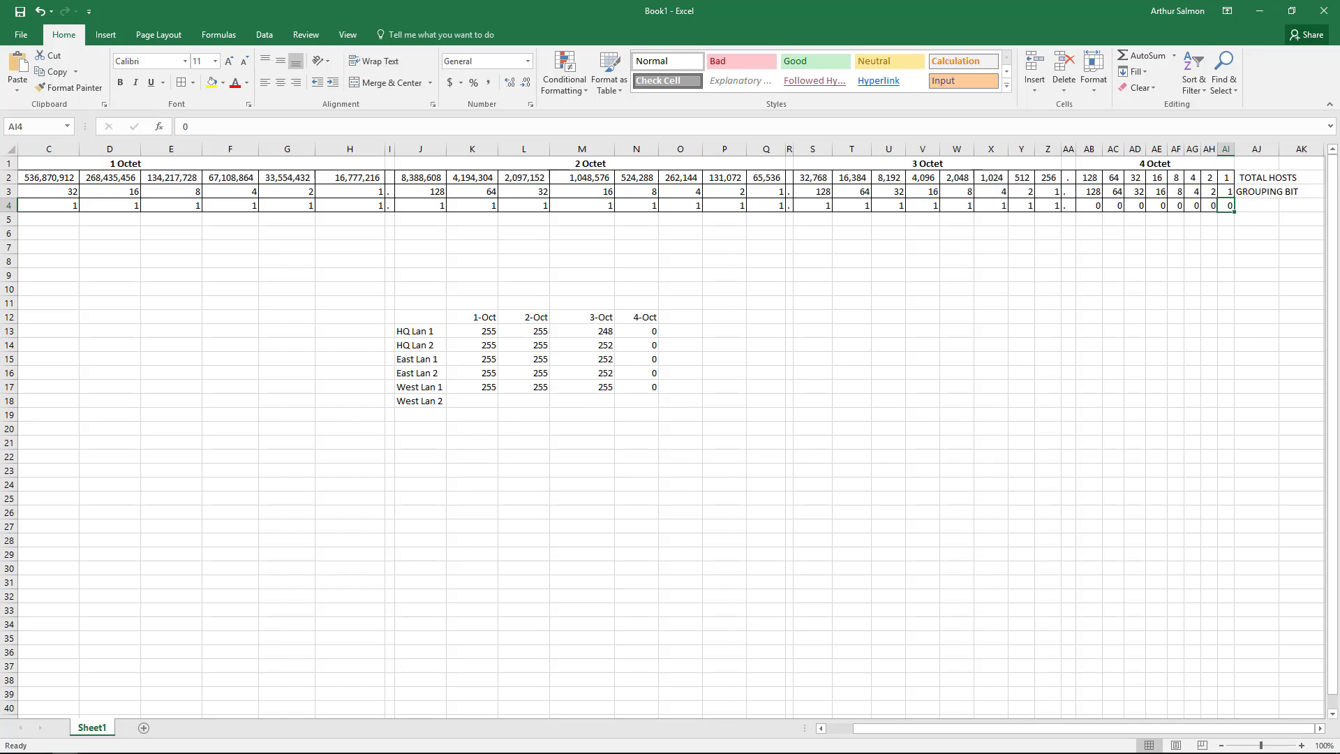
pyautogui.click(1209, 205)
pyautogui.press('Left')
pyautogui.press('Left')
pyautogui.press('Left')
pyautogui.press('Left')
pyautogui.press('Left')
pyautogui.press('Left')
pyautogui.press('Left')
pyautogui.press('Left')
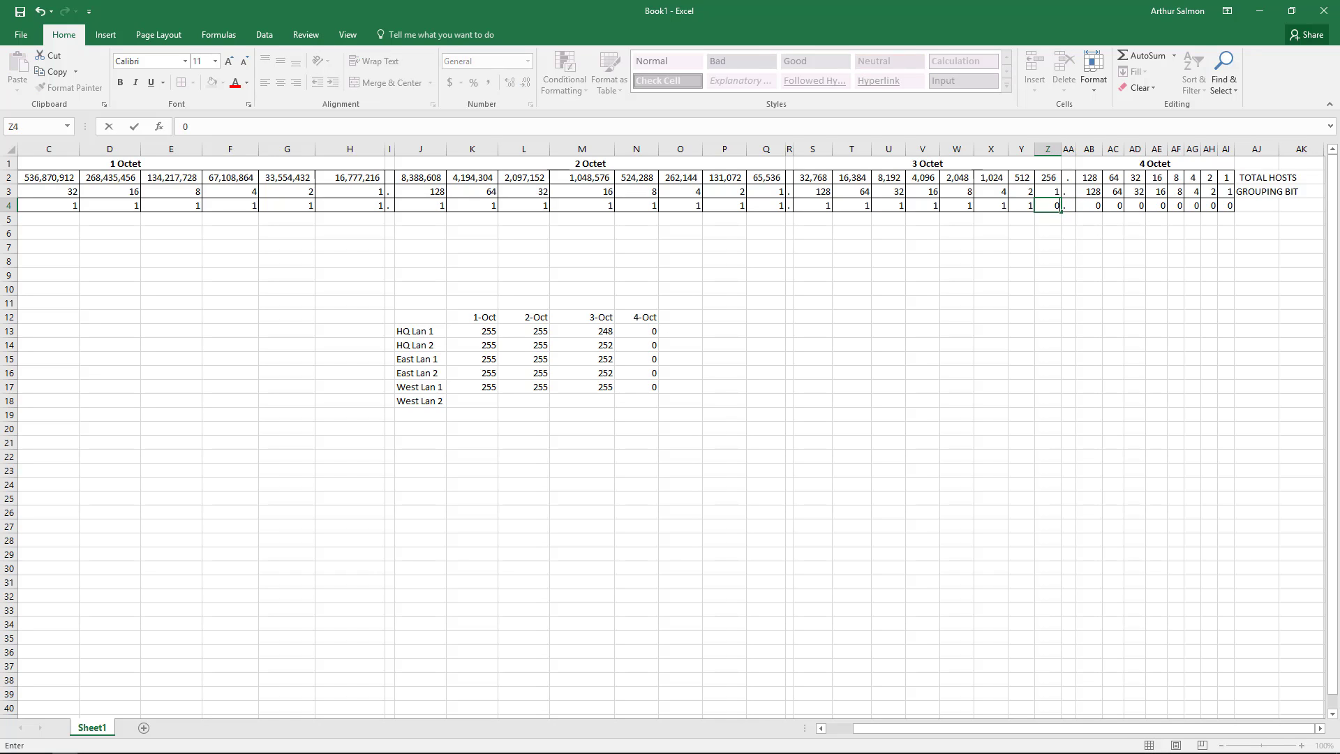
pyautogui.write('0')
pyautogui.press('Left')
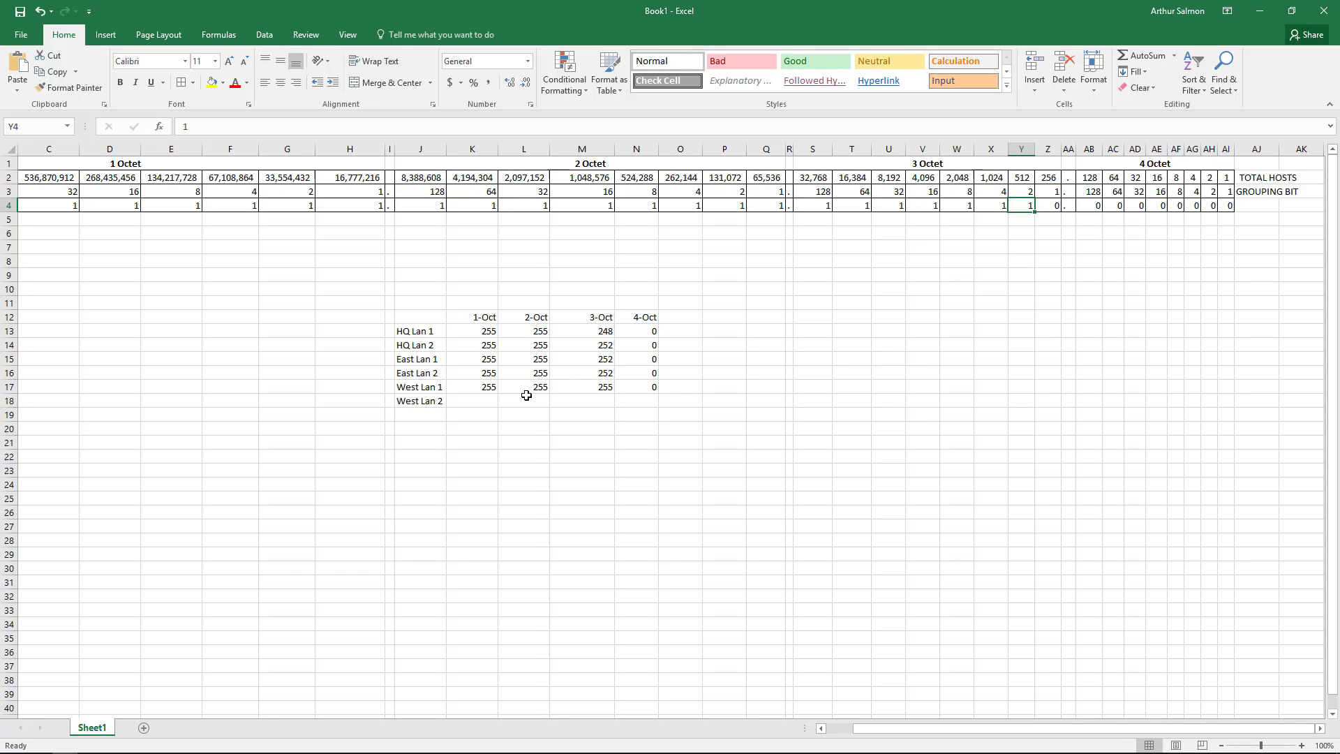
# Enter the first three octets of West Lan 2's mask as 255, 255 and 254 in K18 through M18.
pyautogui.click(487, 402)
pyautogui.write('255')
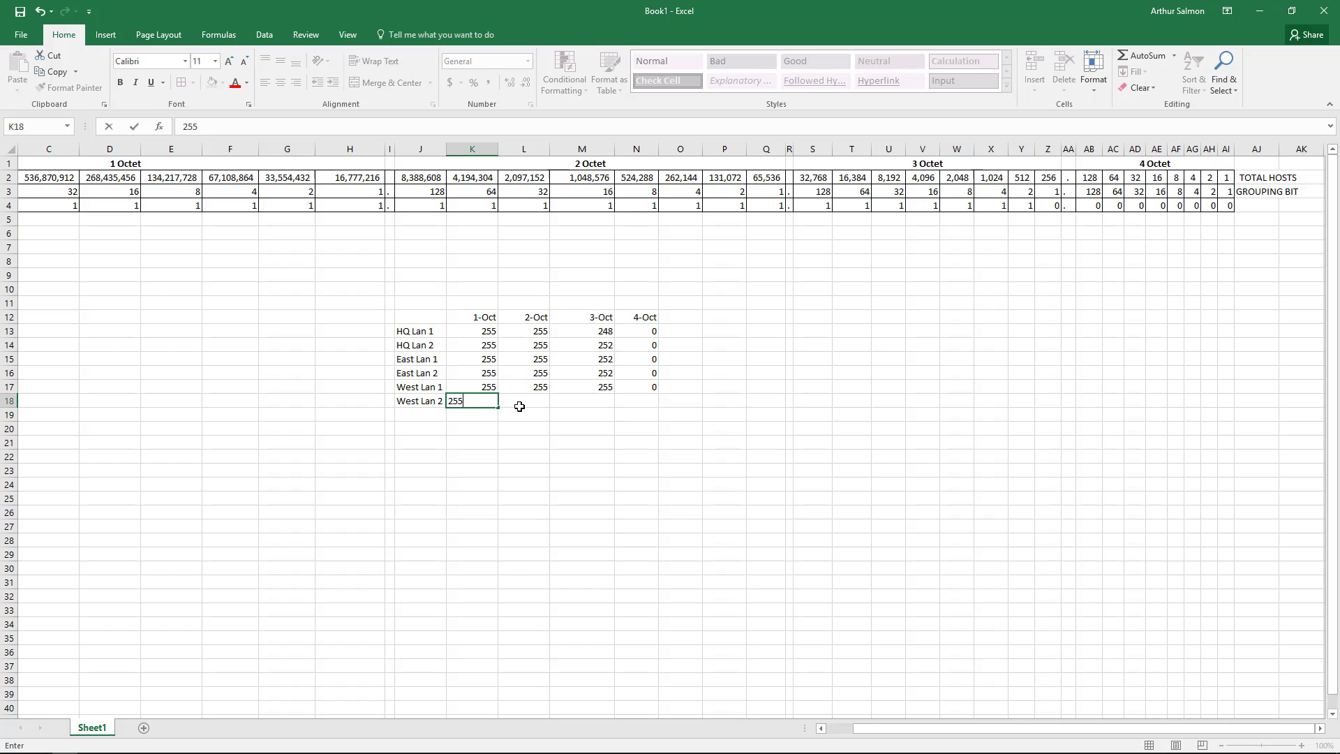
pyautogui.press('Tab')
pyautogui.write('255')
pyautogui.press('Tab')
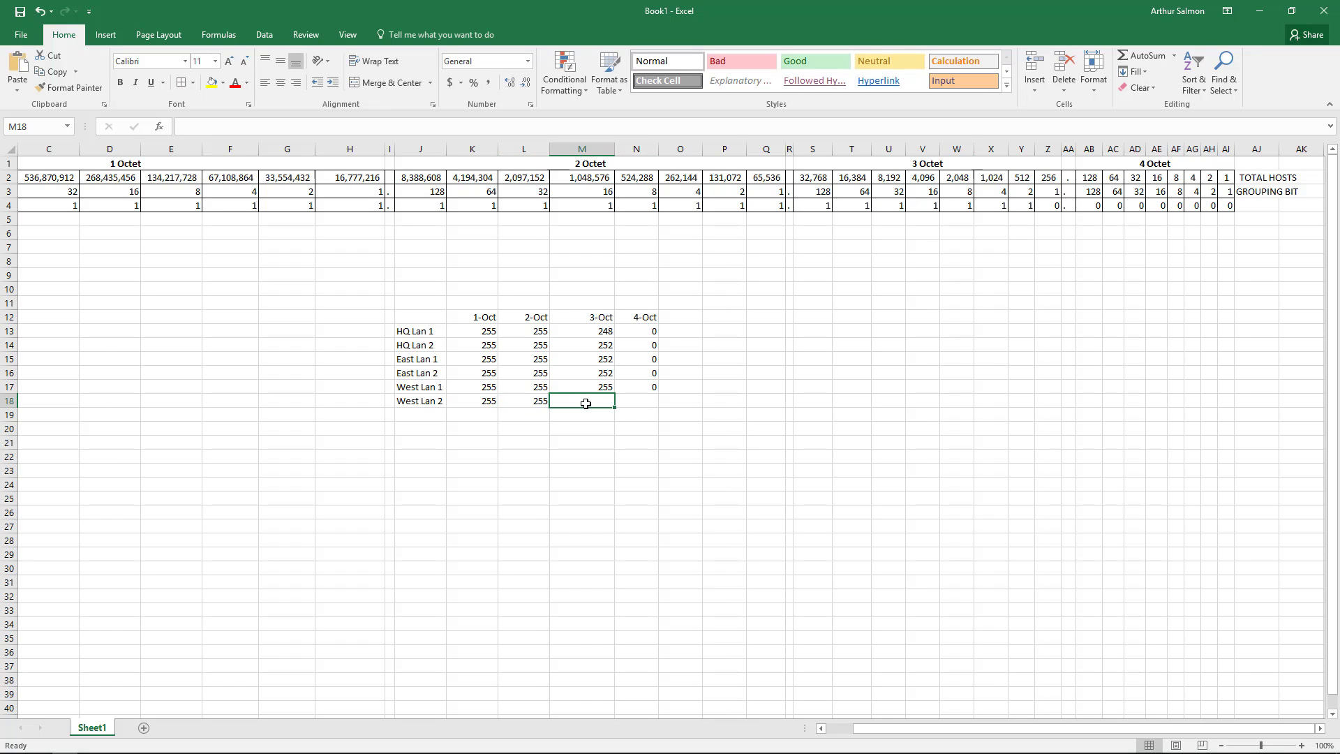
pyautogui.write('242')
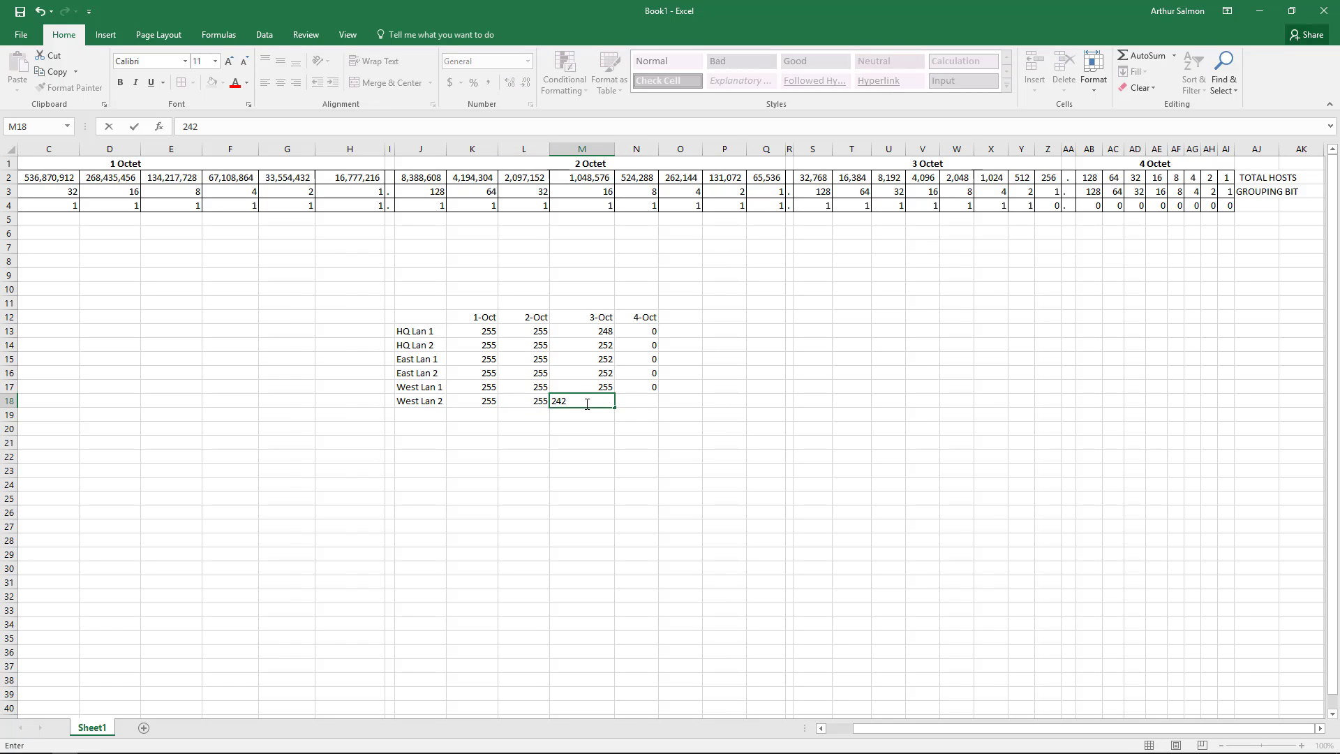
pyautogui.write('254')
pyautogui.hotkey('ctrl', 'Return')
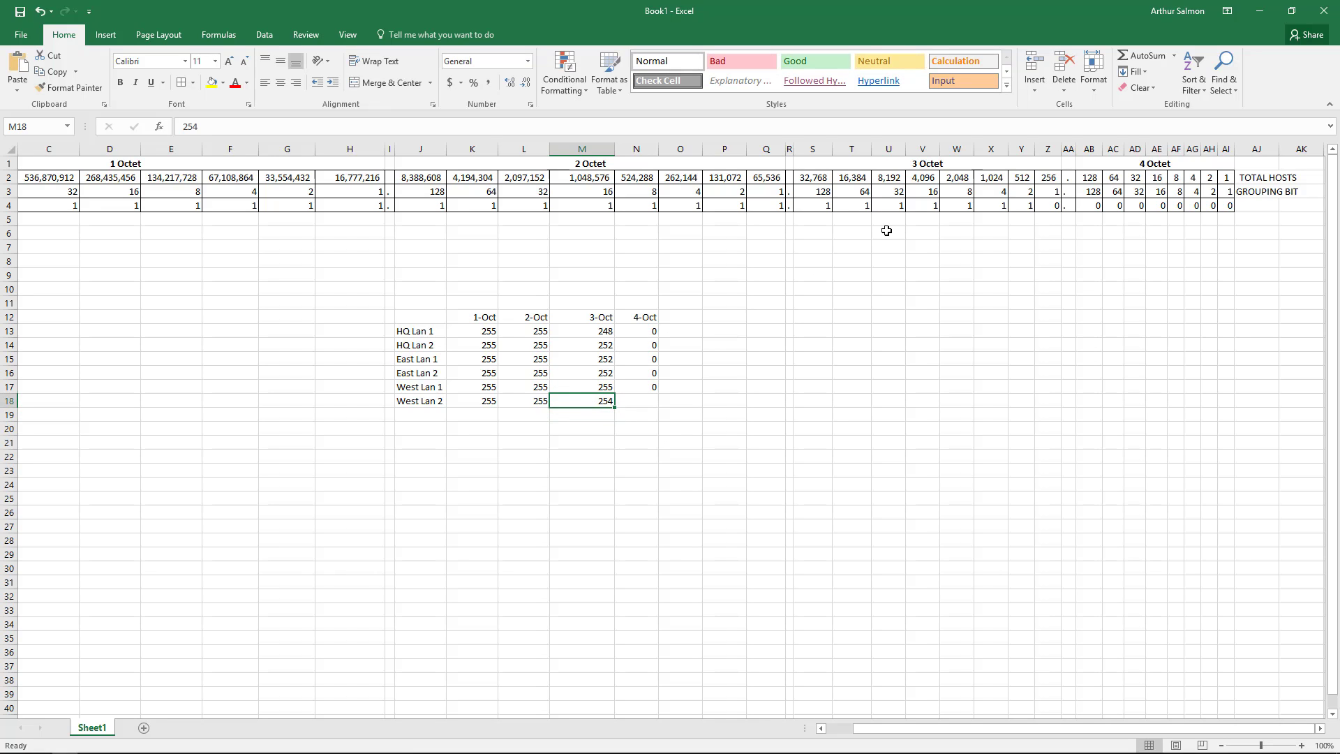
# Check the third-octet bits from S4 through Y4 and enter 0 as West Lan 2's fourth octet in N18.
pyautogui.click(824, 207)
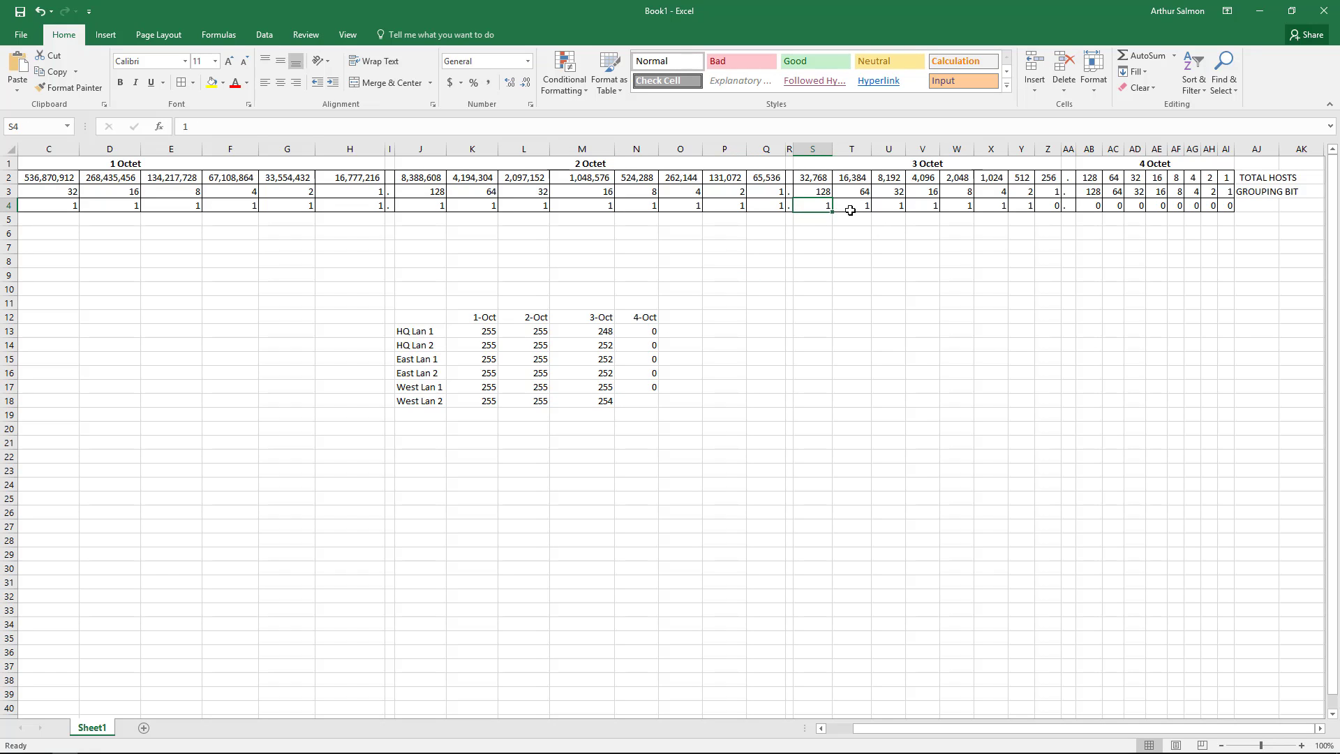
pyautogui.click(854, 210)
pyautogui.click(898, 209)
pyautogui.click(938, 207)
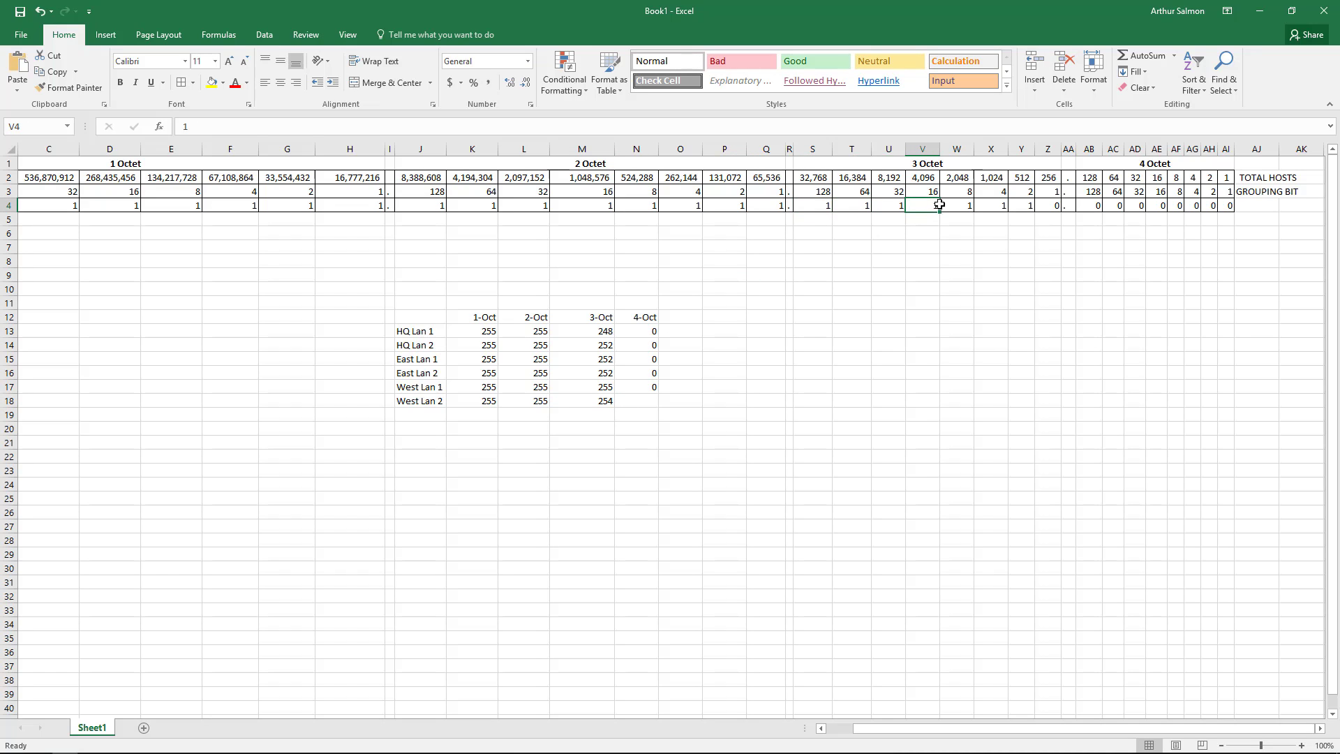
pyautogui.click(970, 208)
pyautogui.click(991, 209)
pyautogui.click(1015, 207)
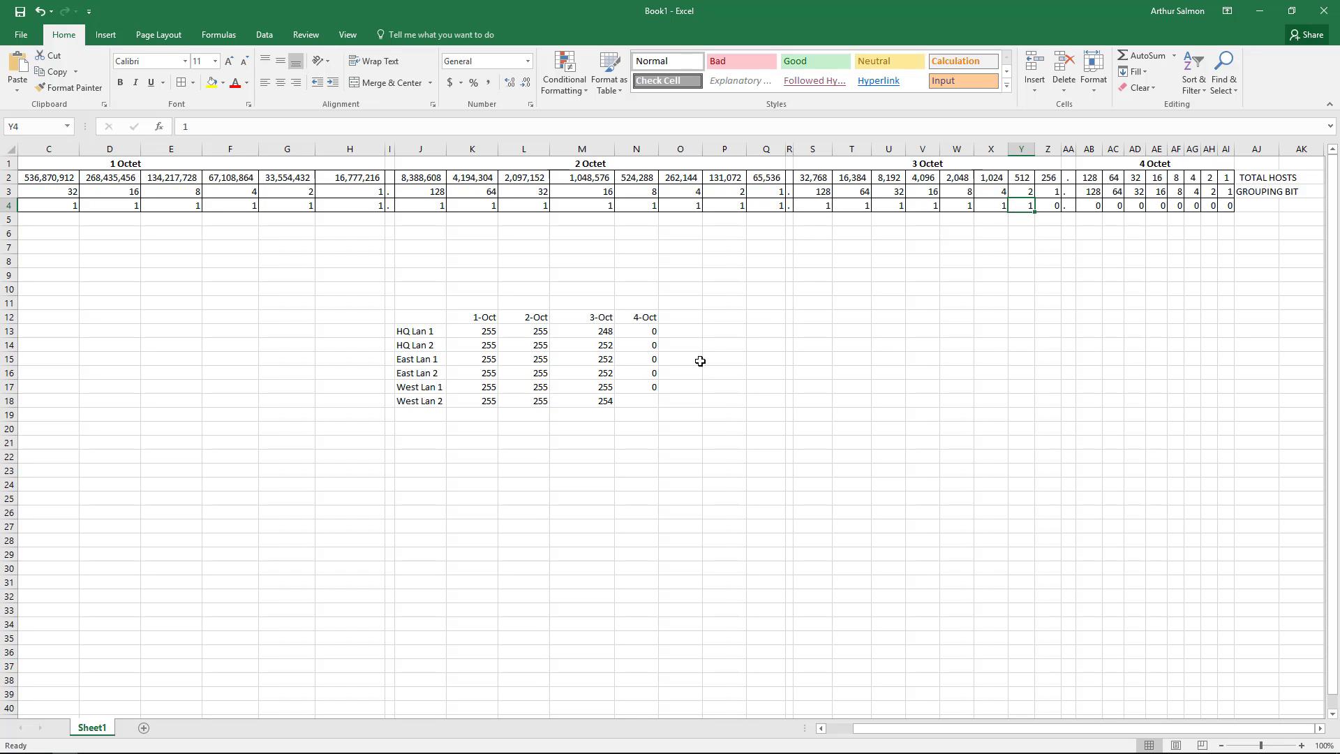
pyautogui.click(640, 399)
pyautogui.write('0')
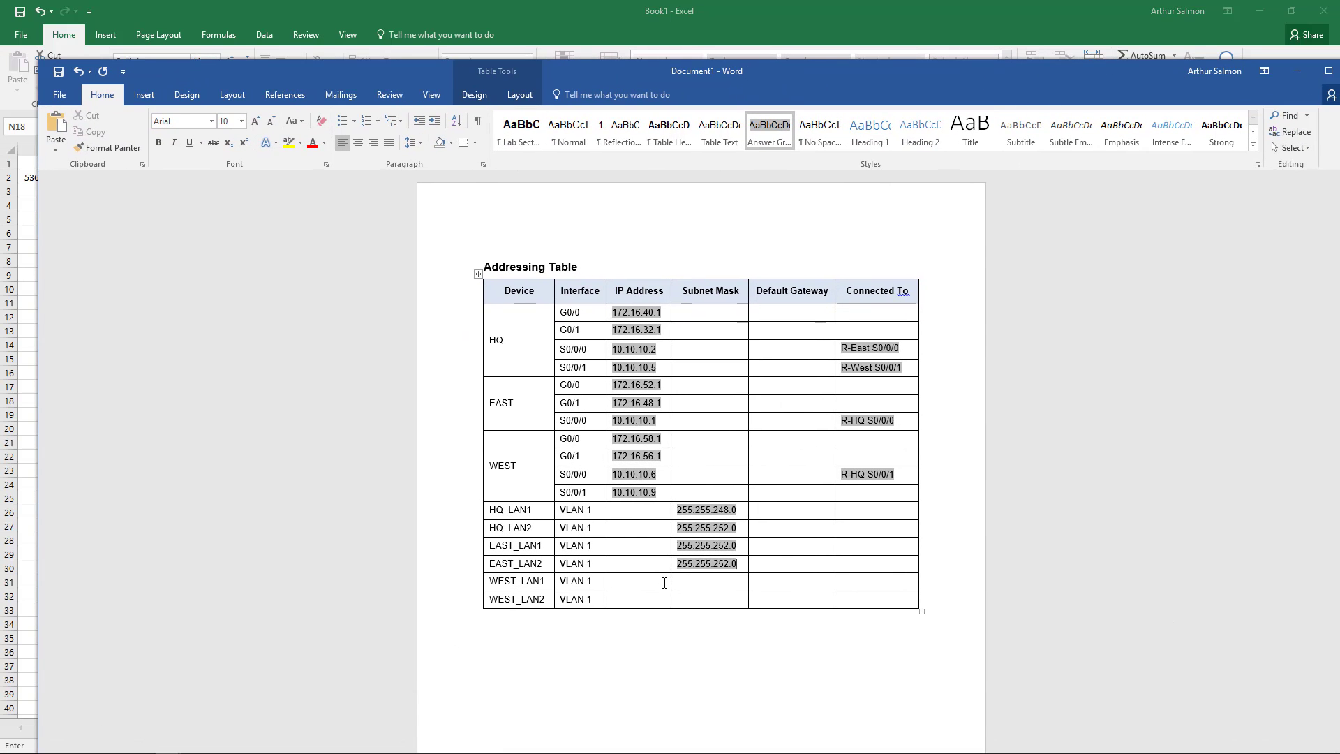
# In the Word addressing table, enter subnet mask 255.255.255.0 for WEST_LAN1 and 255.255.254.0 for WEST_LAN2.
pyautogui.click(673, 582)
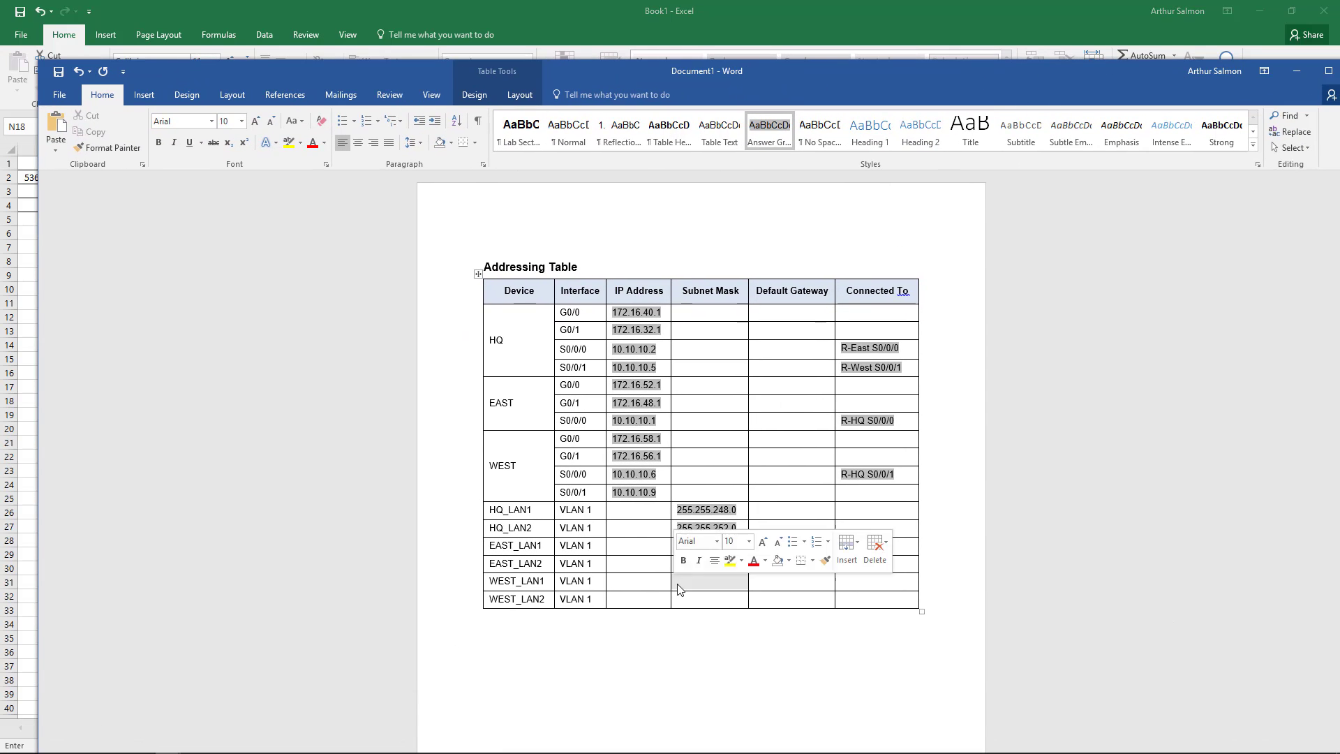
pyautogui.write('255.255.255.0')
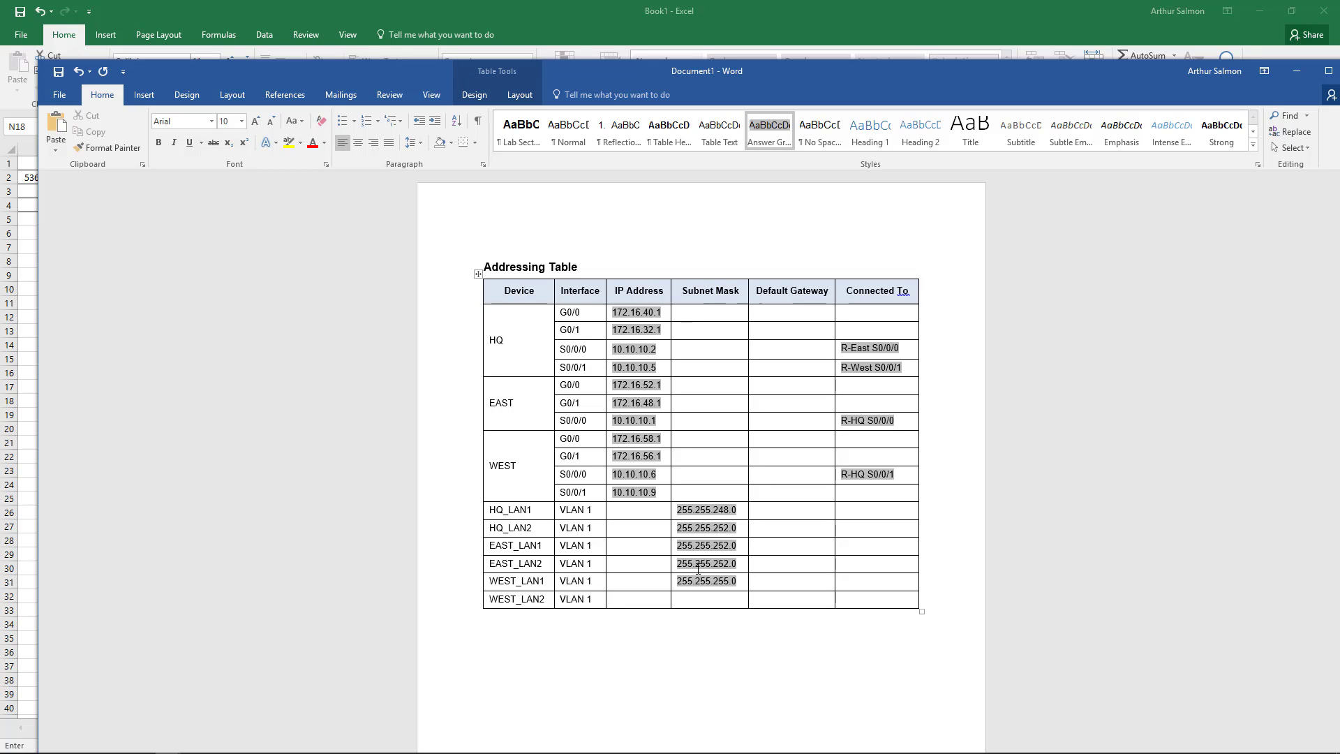
pyautogui.write('255.255.254.0')
pyautogui.moveTo(614, 66); pyautogui.dragTo(0, 123)
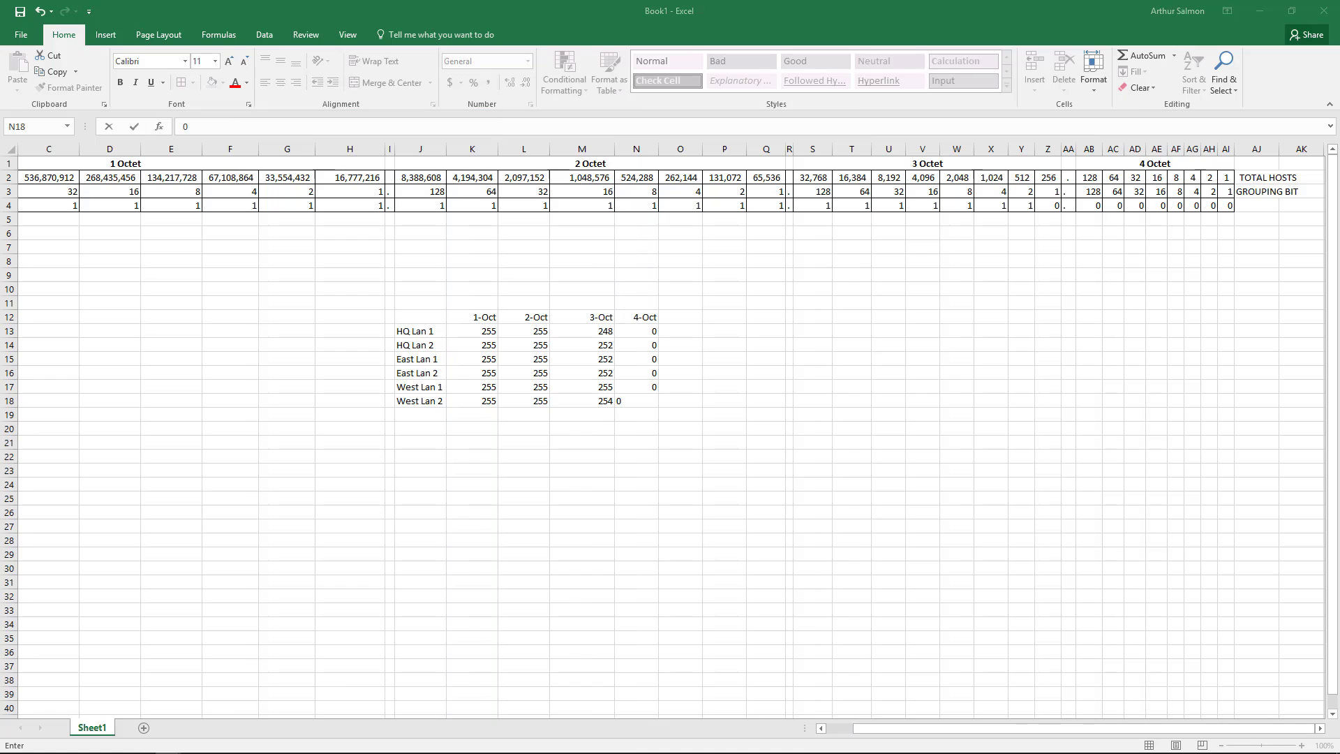
# Commit the N18 entry in Excel and arrange the Word document side by side with the Packet Tracer activity instructions.
pyautogui.press('Return')
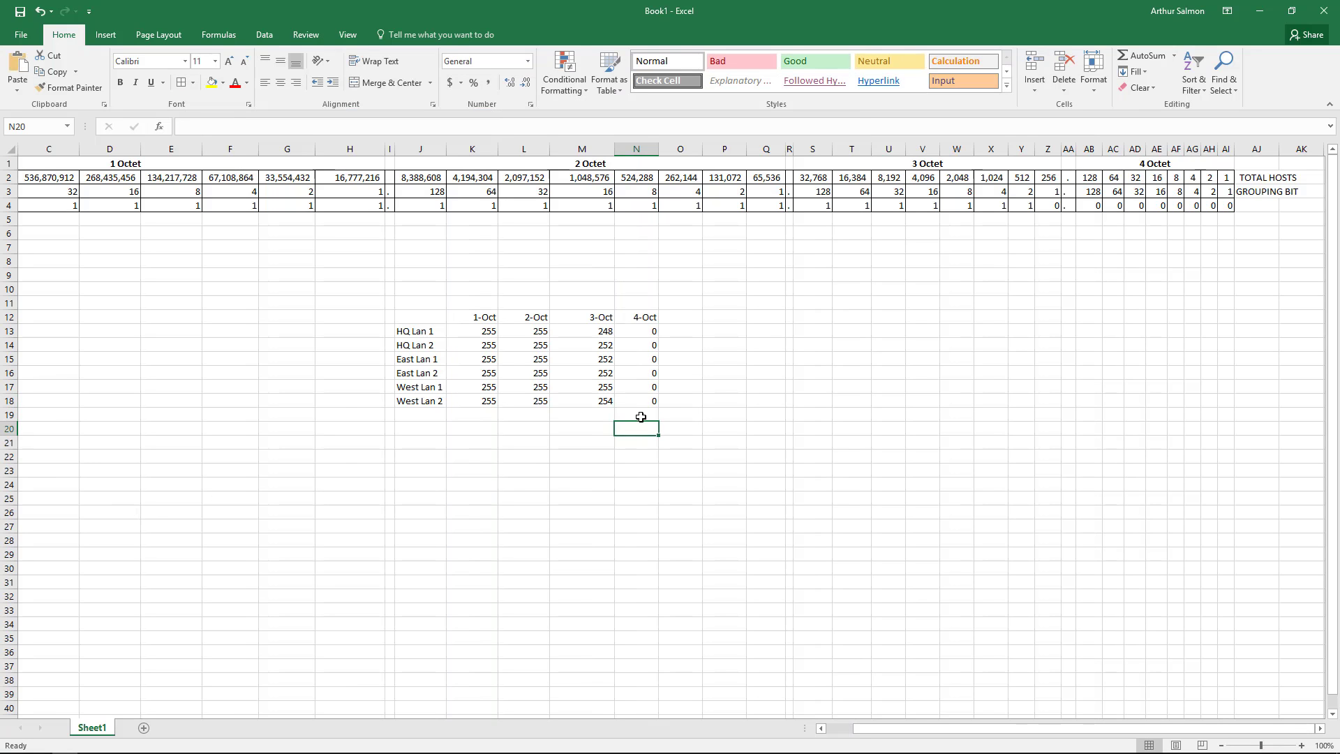
pyautogui.press('Return')
pyautogui.doubleClick(874, 18)
pyautogui.hotkey('alt', 'Tab')
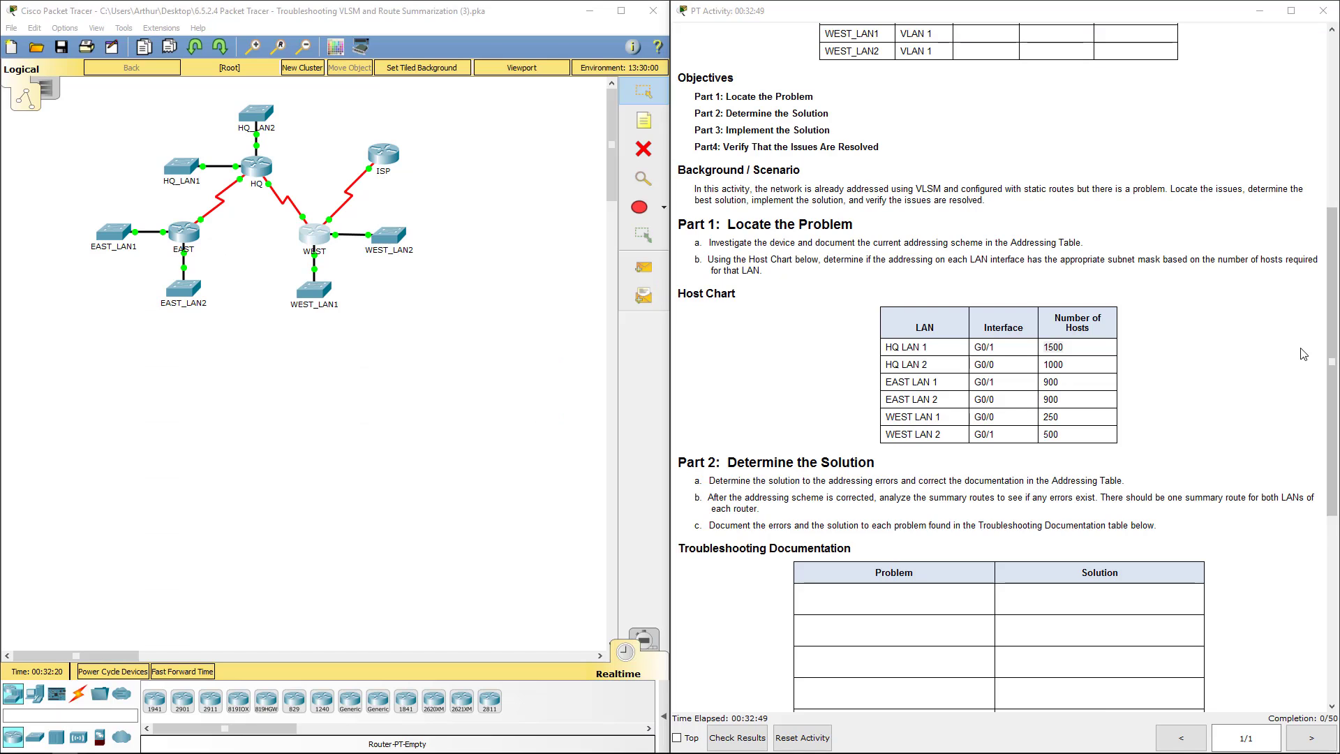
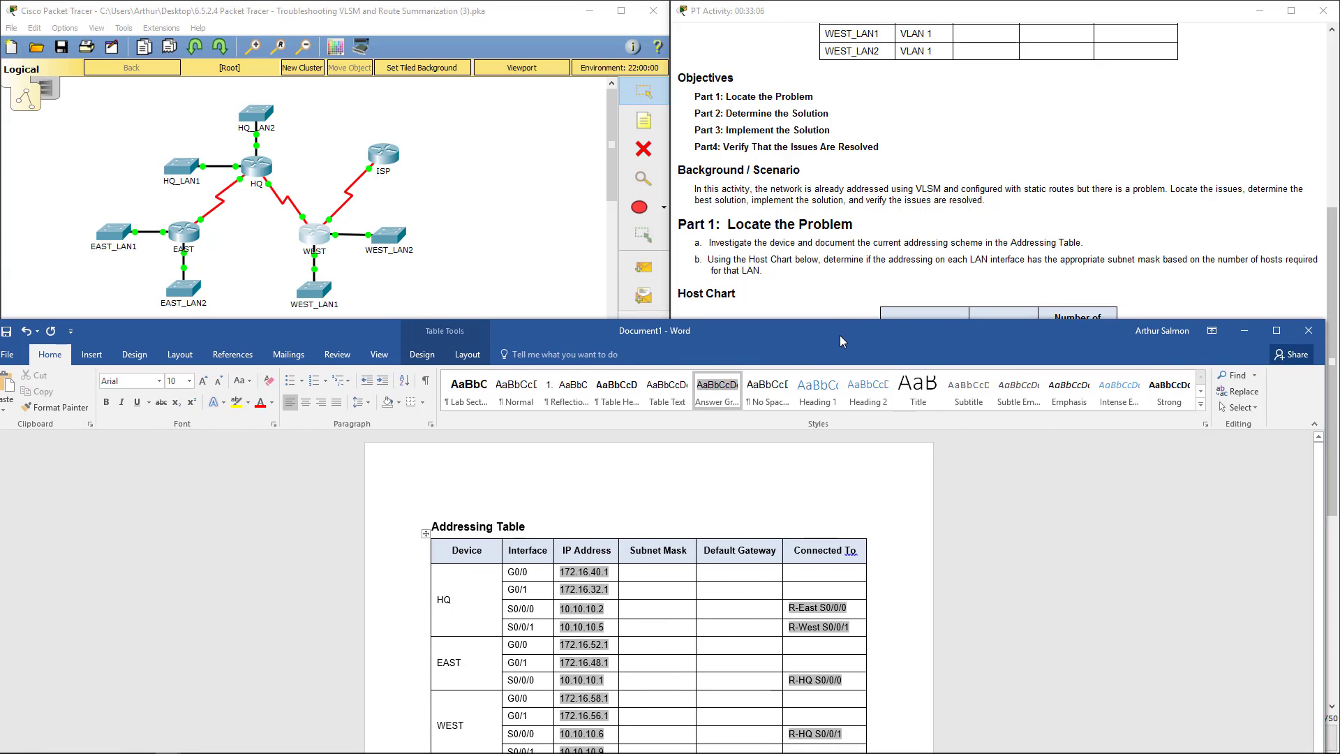
pyautogui.moveTo(840, 335); pyautogui.dragTo(839, 6)
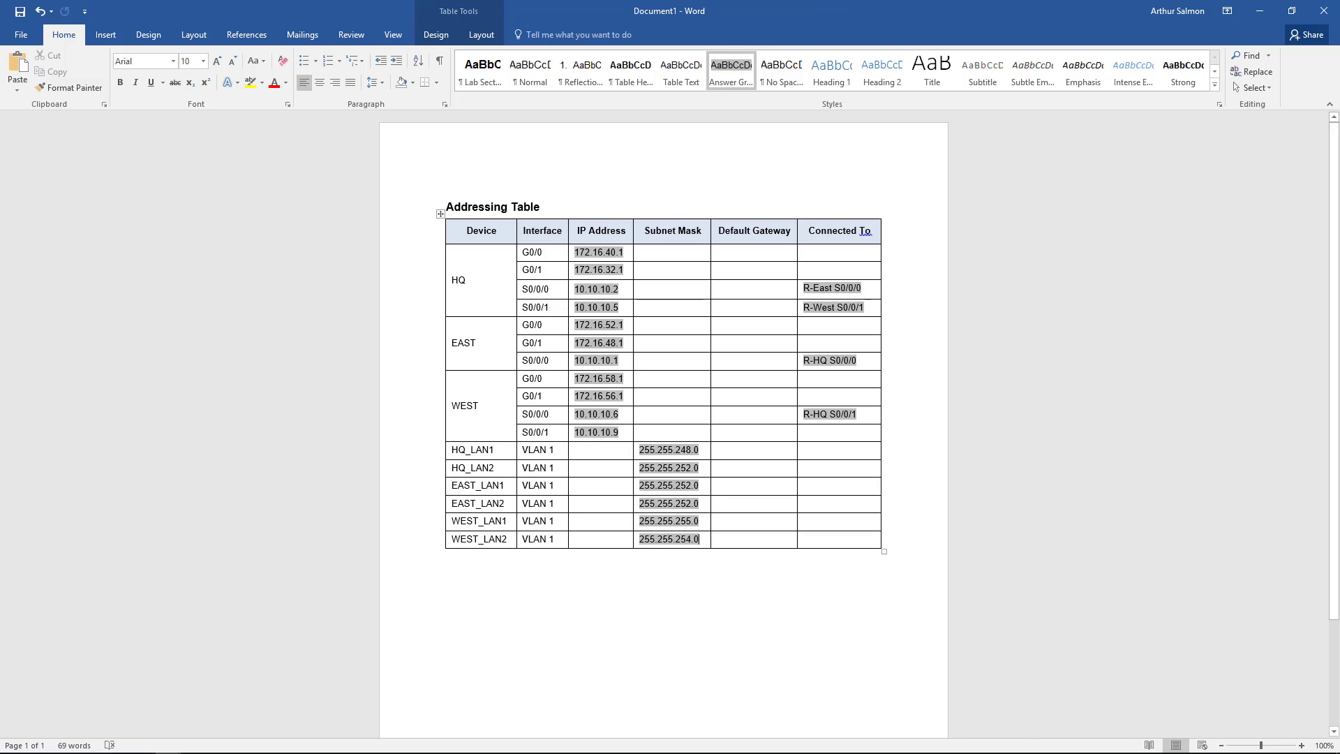
pyautogui.click(1061, 399)
pyautogui.press('super+Left')
pyautogui.click(1052, 394)
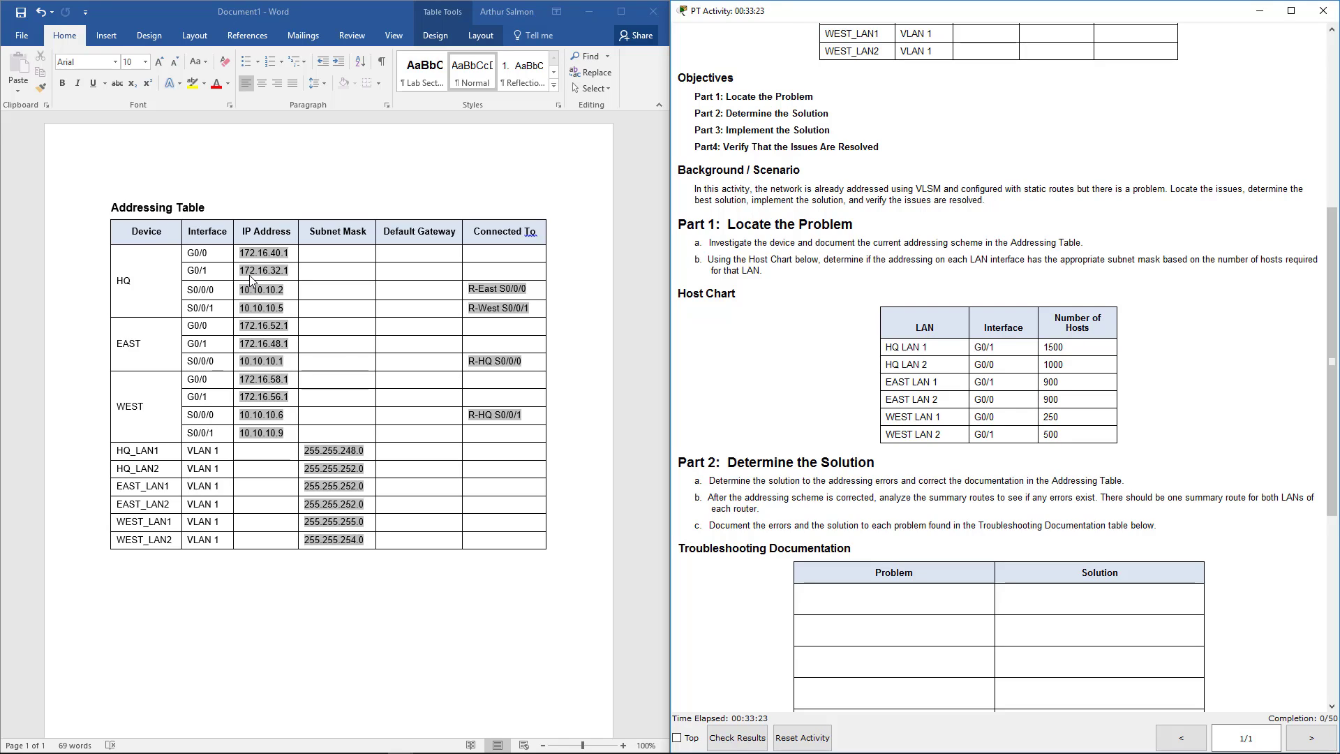
# Copy the HQ G0/1 address 172.16.32.1 into the Default Gateway cell of HQ_LAN1.
pyautogui.click(315, 276)
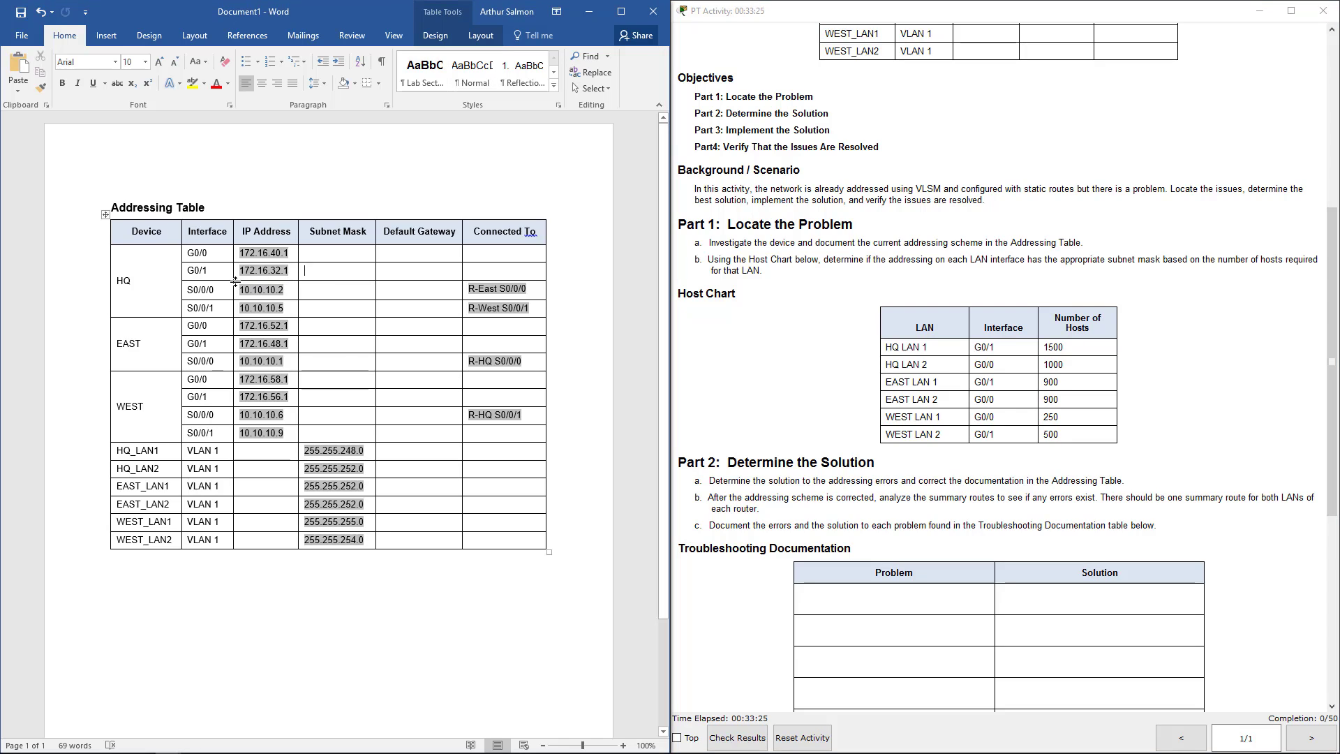
pyautogui.moveTo(251, 274); pyautogui.dragTo(288, 276)
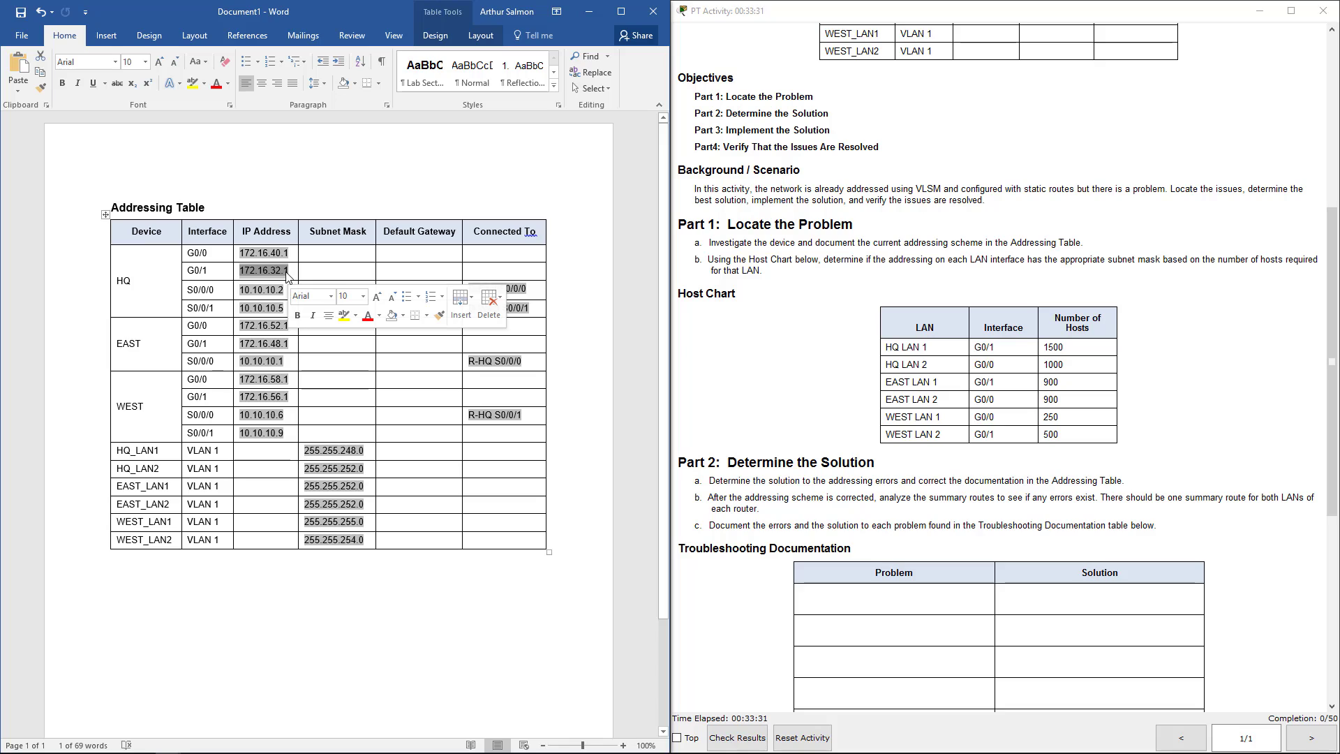
pyautogui.hotkey('ctrl', 'c')
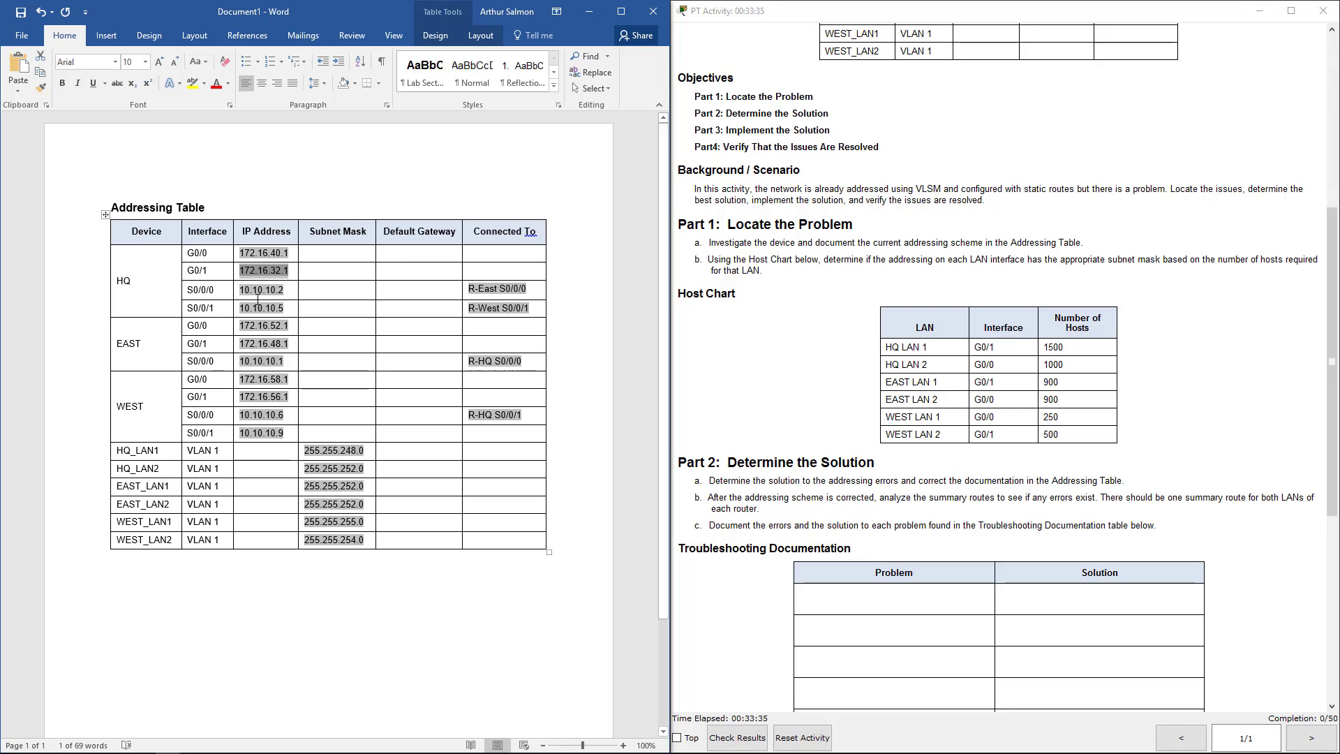
pyautogui.click(402, 451)
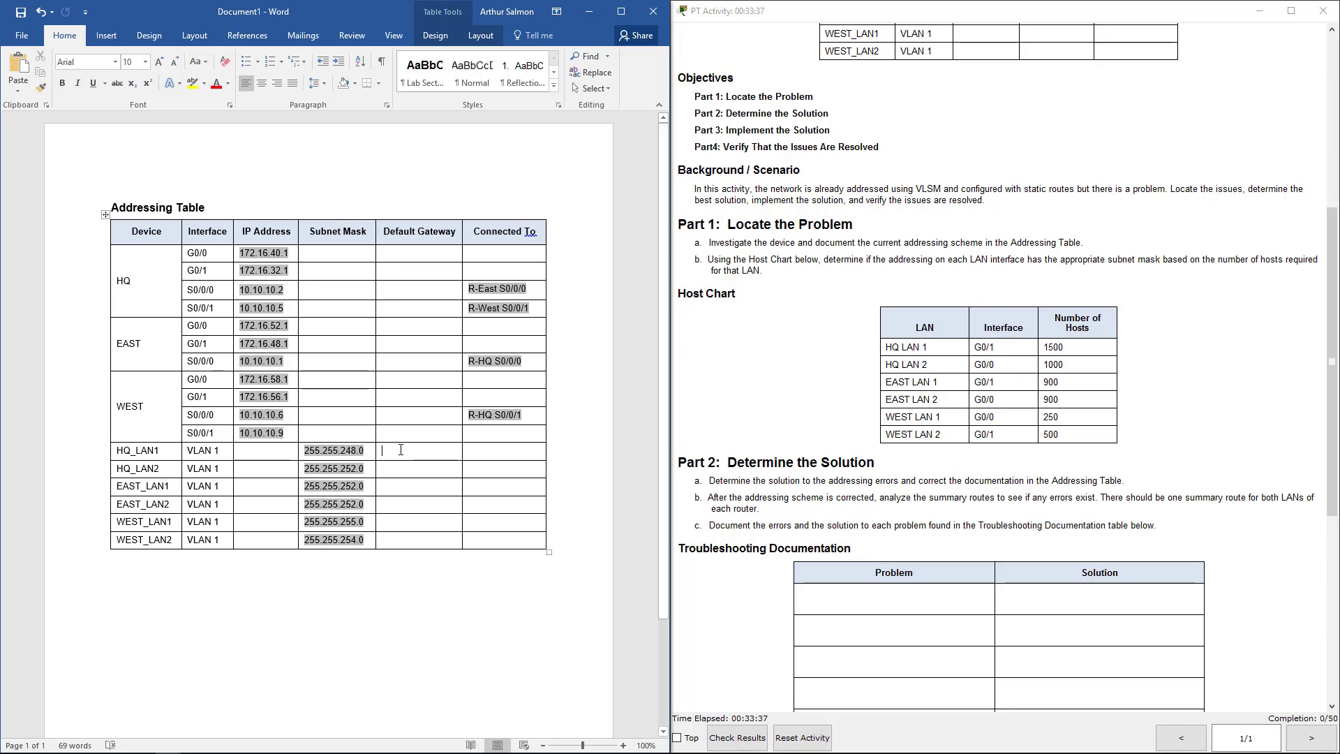
pyautogui.hotkey('ctrl', 'v')
# Enter HQ-LAN1 as the connected device for HQ's G0/0 interface.
pyautogui.click(486, 258)
pyautogui.write('HQ')
pyautogui.write('_L')
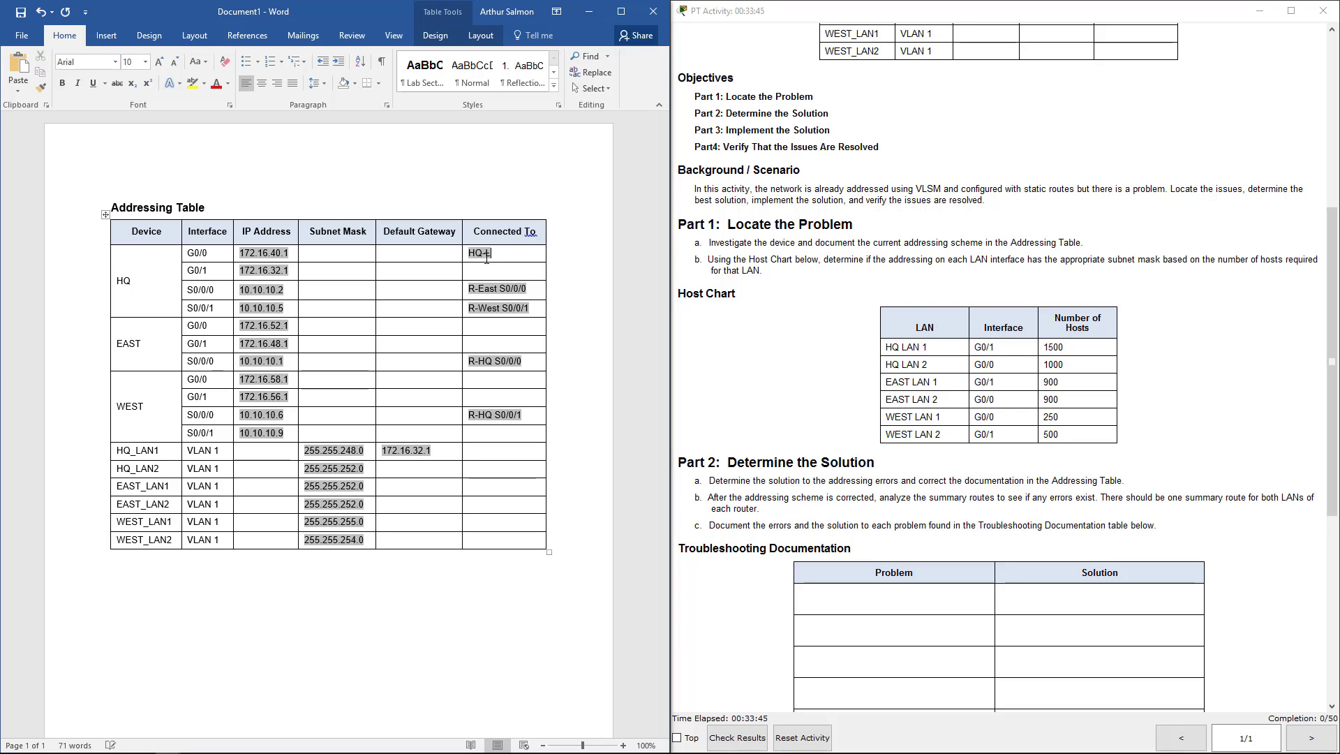
pyautogui.press('BackSpace')
pyautogui.press('BackSpace')
pyautogui.press('BackSpace')
pyautogui.write('Q-LAN1')
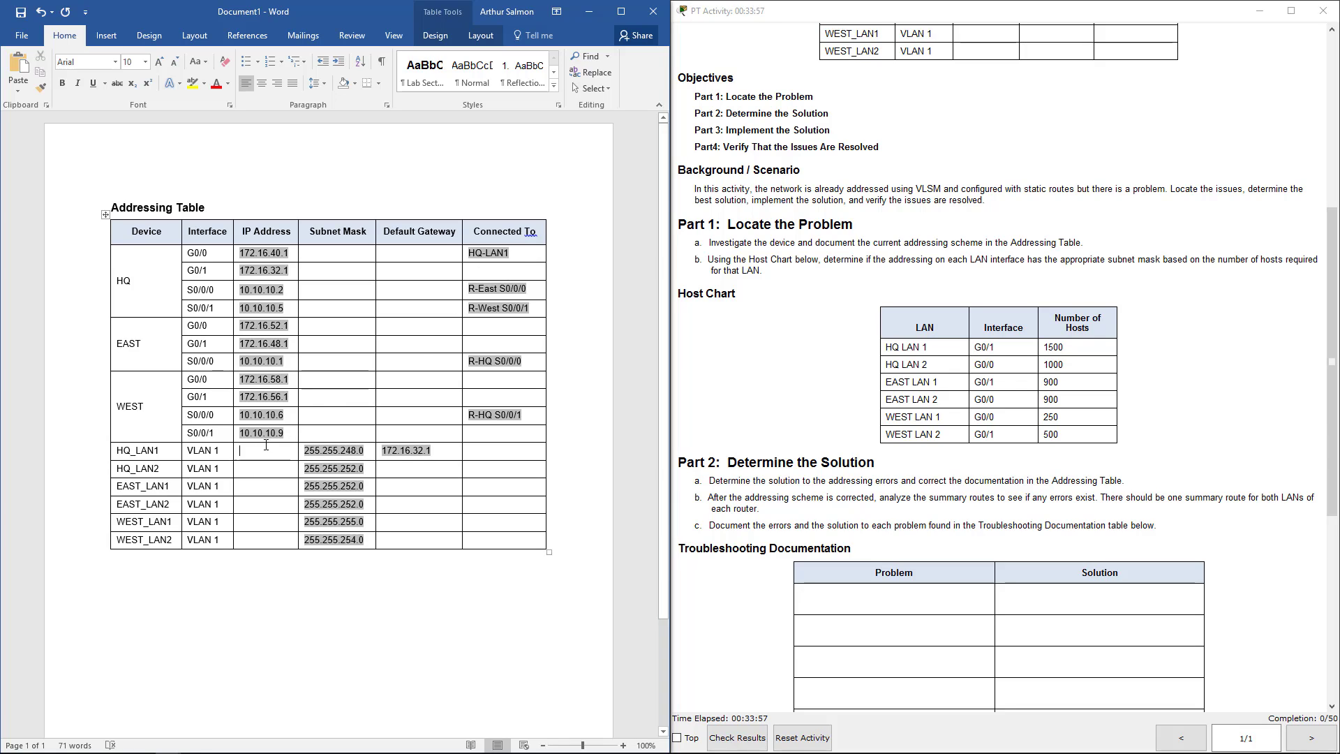
# Fill in HQ_LAN1's IP address as 172.16.32.2, based on the copied gateway address.
pyautogui.click(1231, 406)
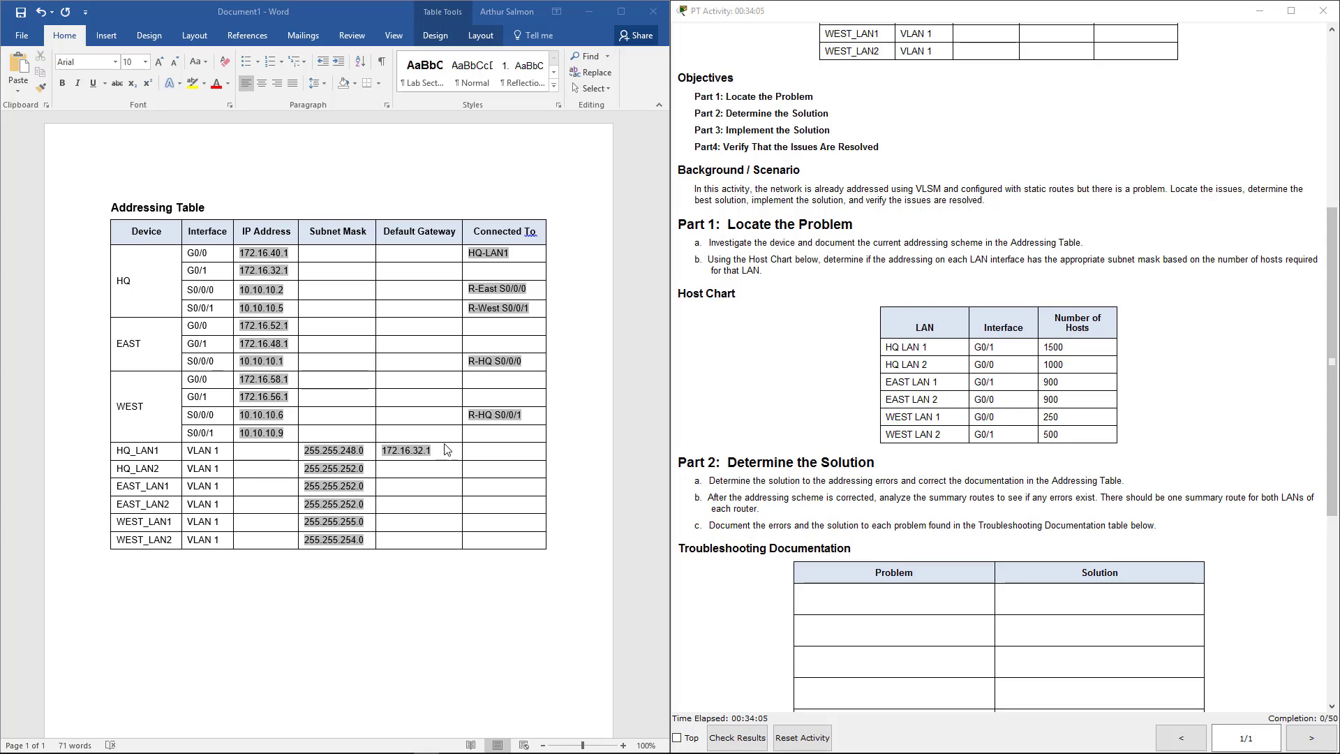
pyautogui.click(264, 450)
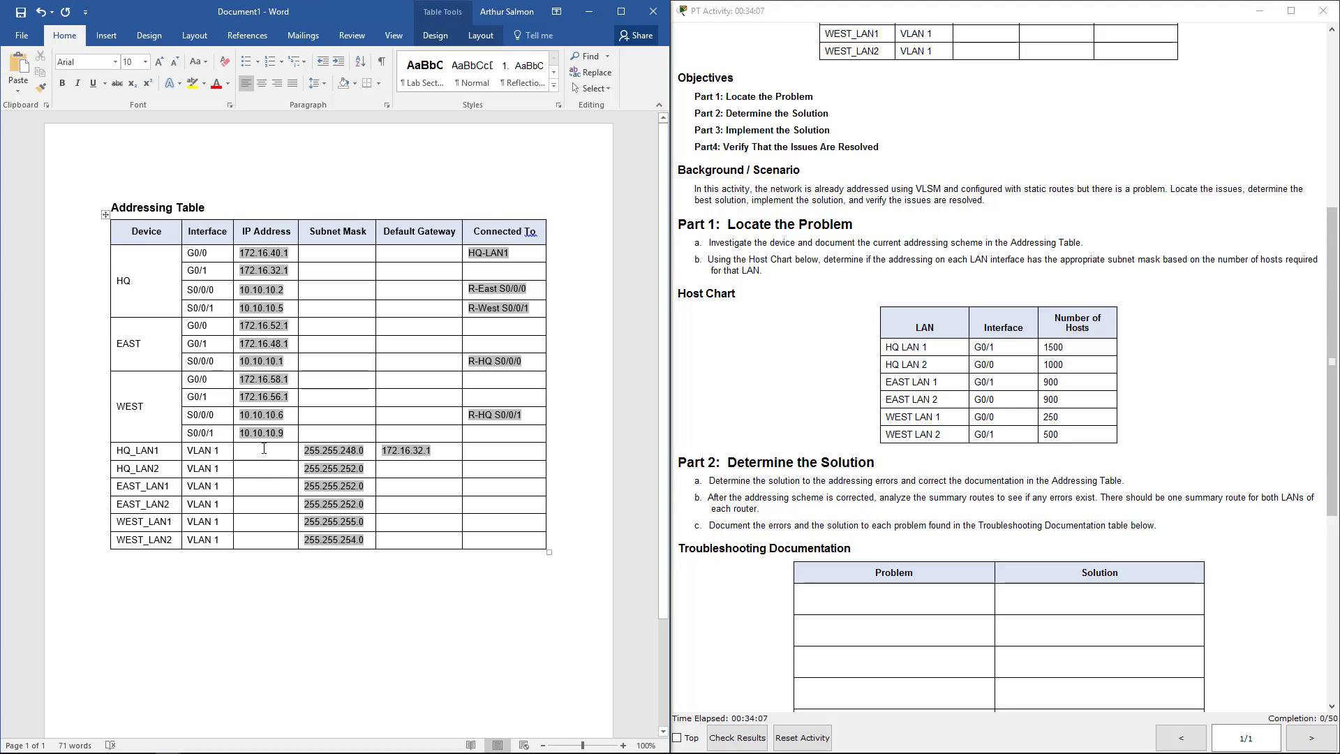
pyautogui.hotkey('ctrl', 'v')
pyautogui.press('BackSpace')
pyautogui.write('2')
pyautogui.press('Return')
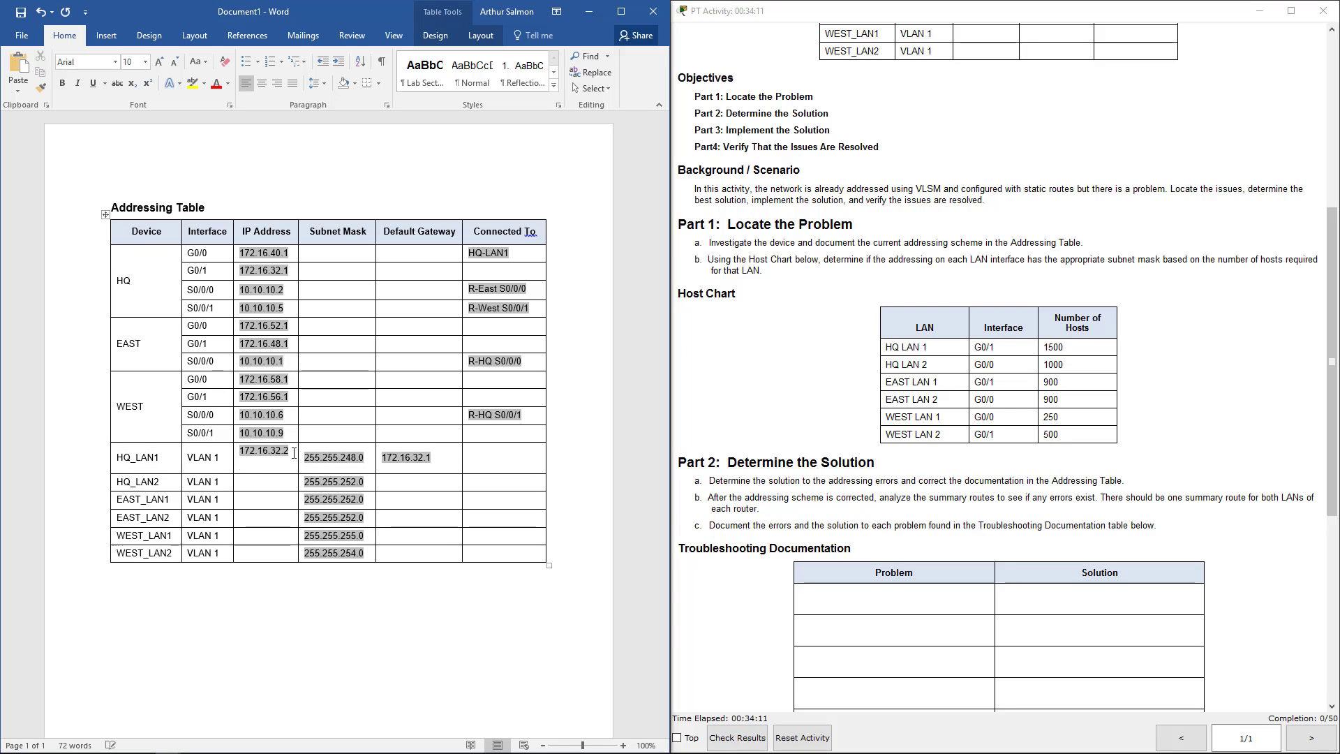
pyautogui.press('BackSpace')
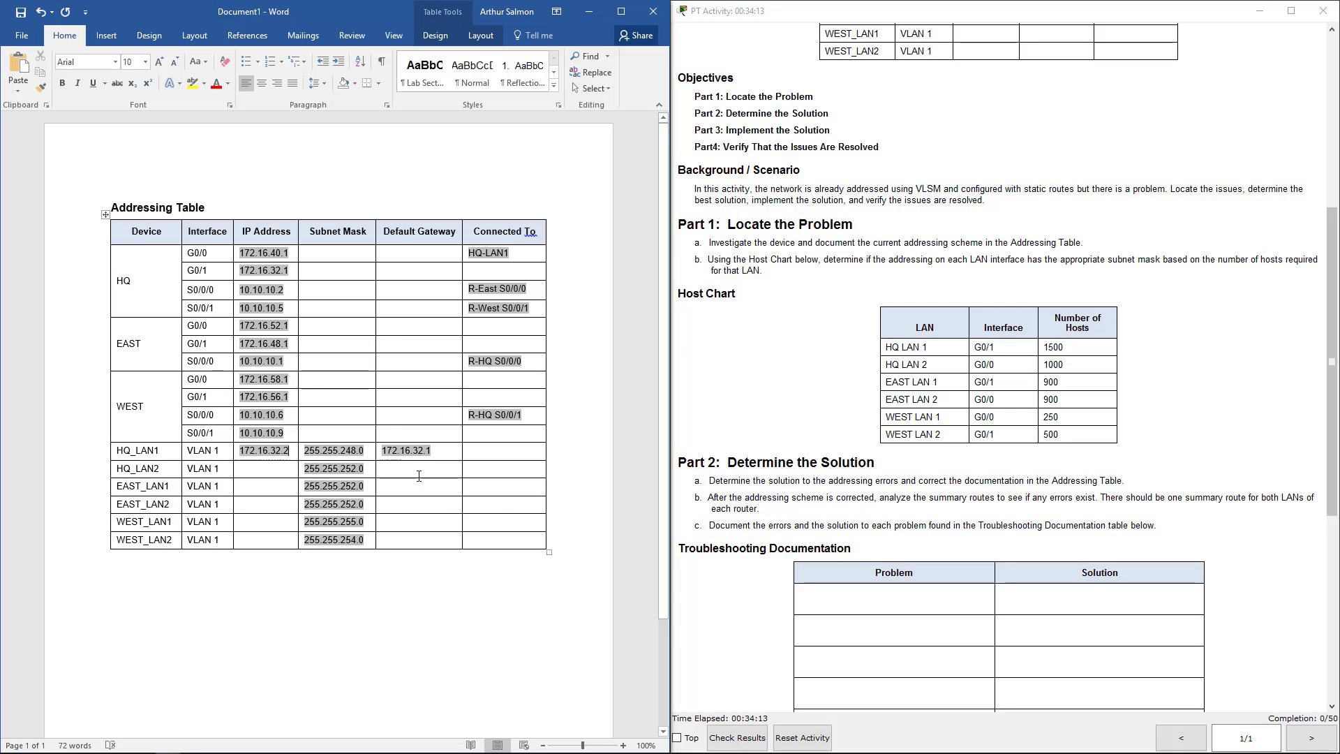
# Enter R-HQ in the Connected To cell of HQ_LAN1.
pyautogui.click(482, 449)
pyautogui.write('R')
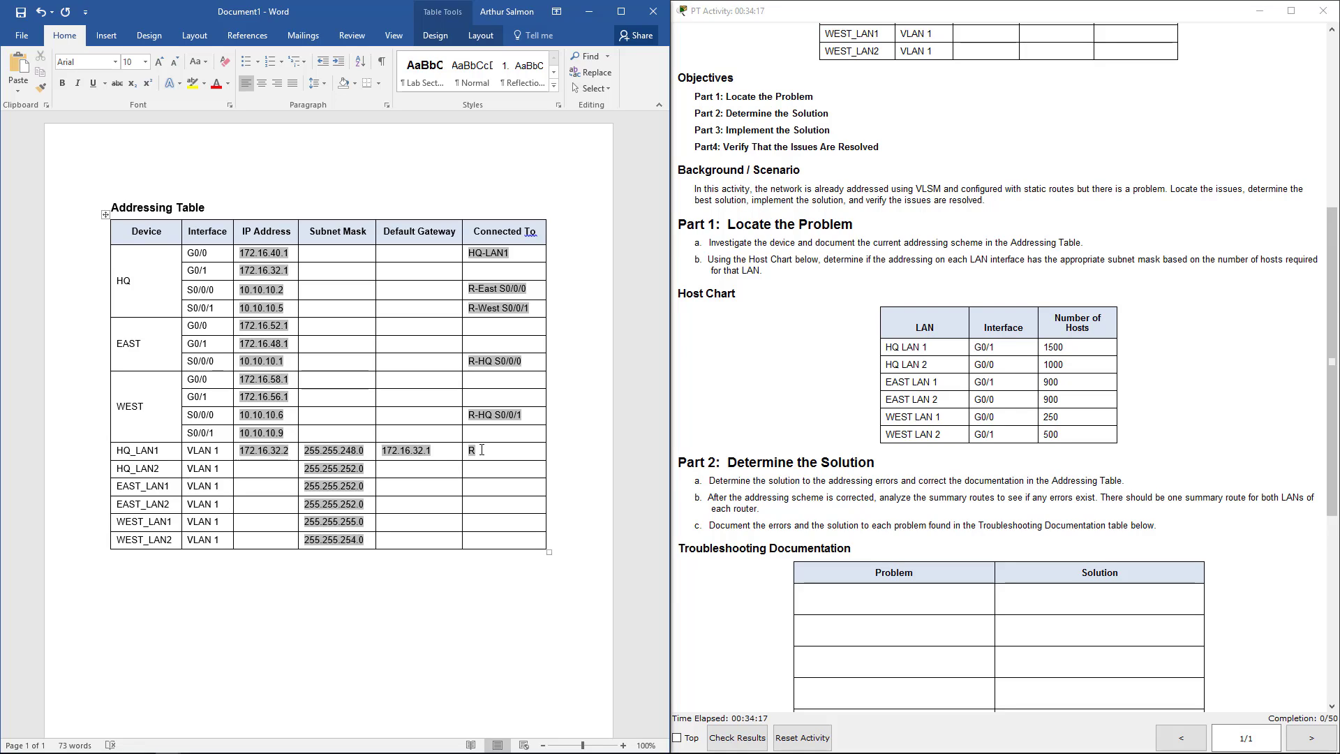
pyautogui.write('-HQ')
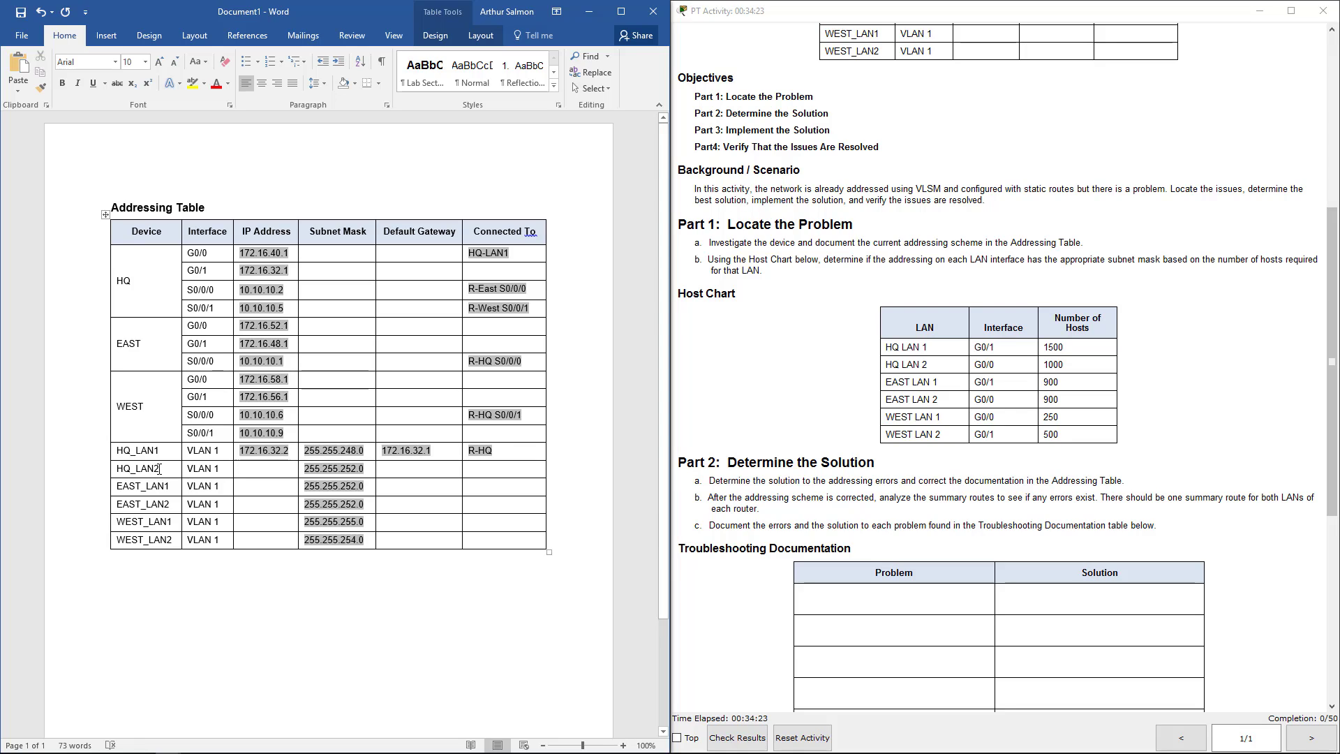
# Copy HQ_LAN1's mask 255.255.248.0 into the Subnet Mask cell of HQ's G0/1 interface.
pyautogui.click(301, 453)
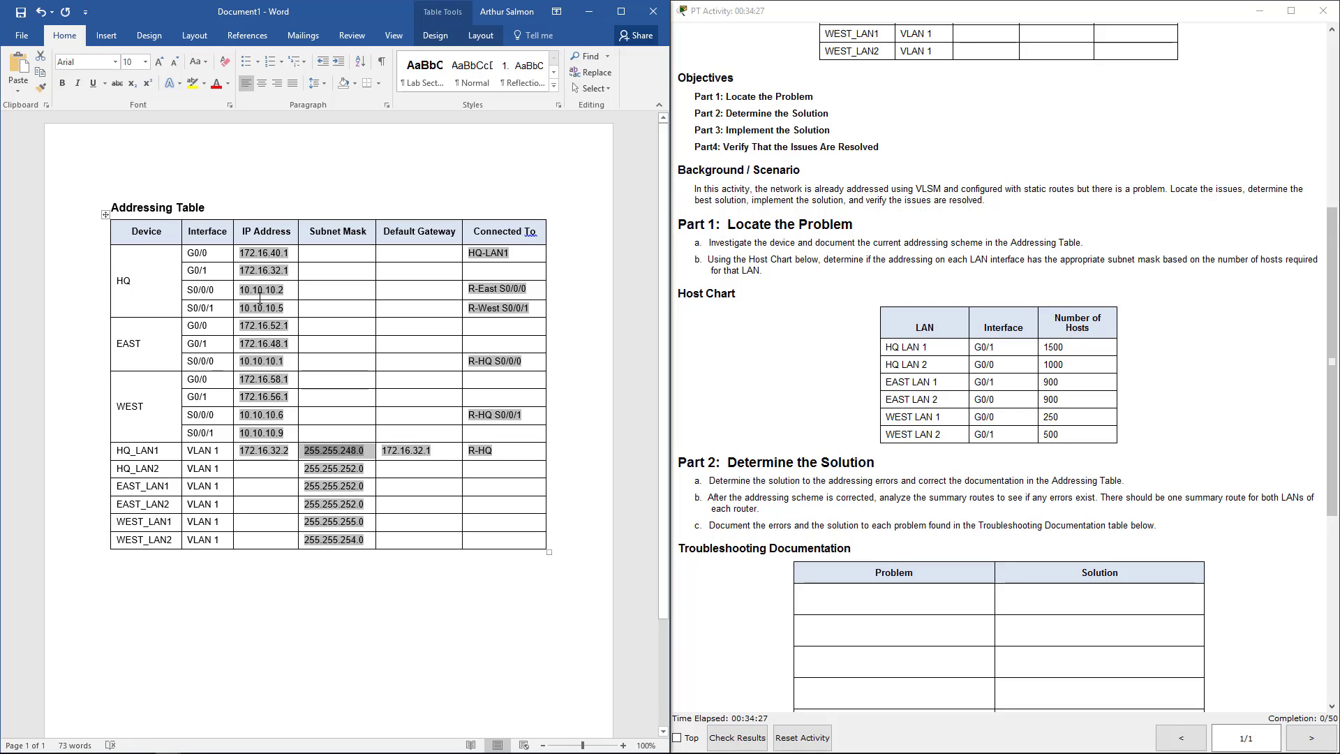
pyautogui.click(317, 271)
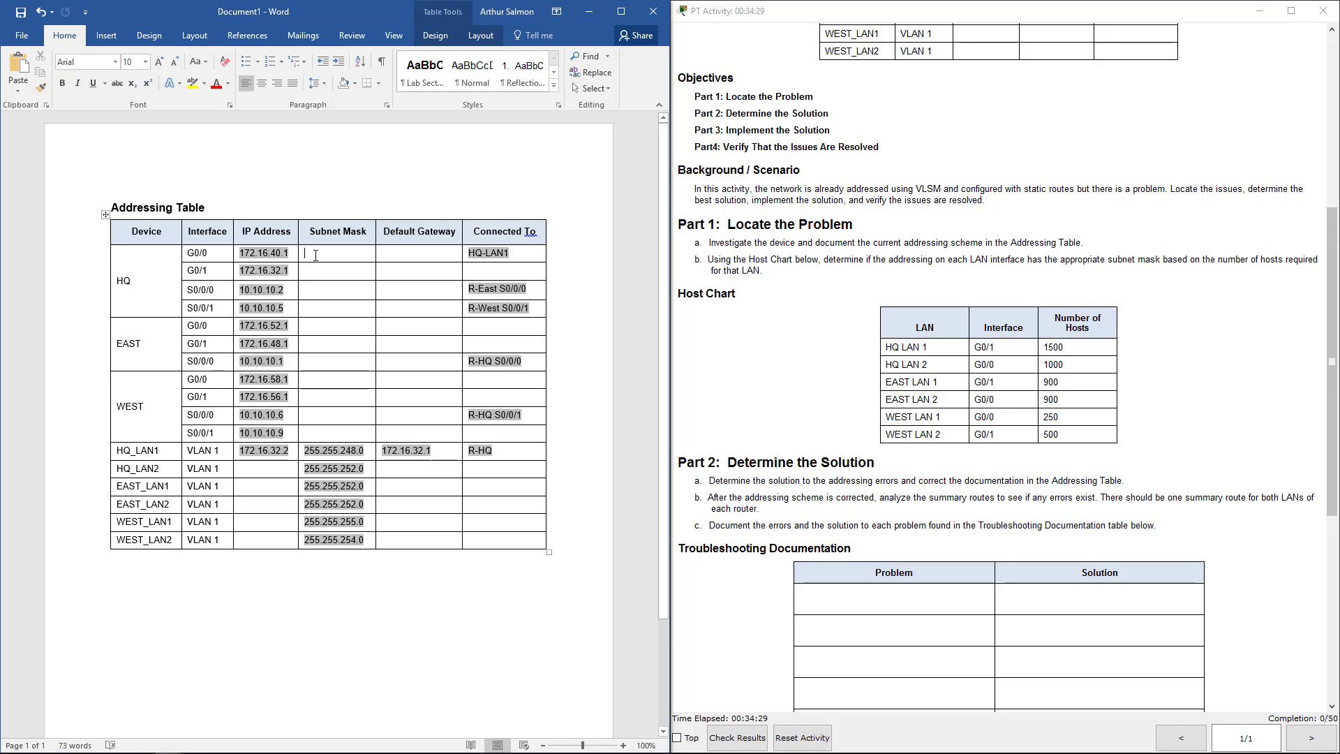
pyautogui.hotkey('ctrl', 'v')
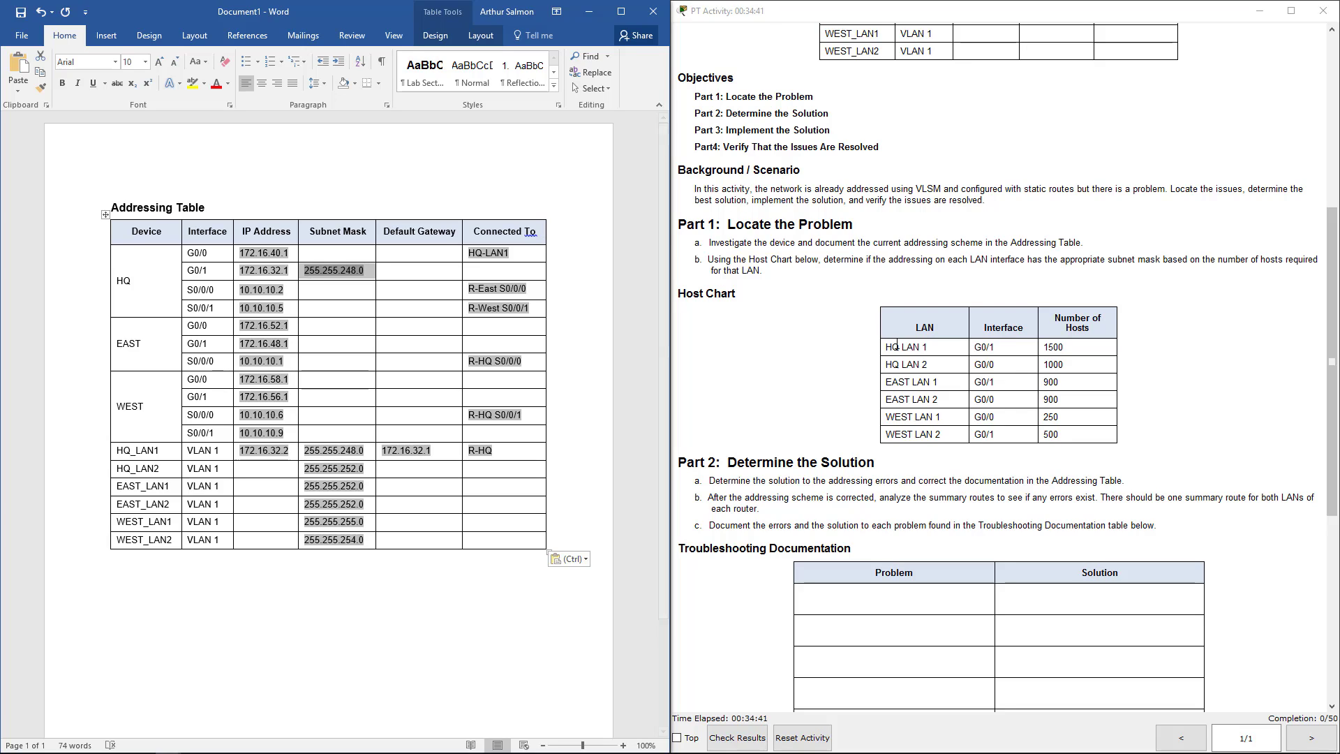
# Check HQ LAN 2's interface in the host chart and copy HQ's G0/0 address 172.16.40.1 into HQ_LAN2's Default Gateway cell.
pyautogui.moveTo(902, 347); pyautogui.dragTo(1066, 360)
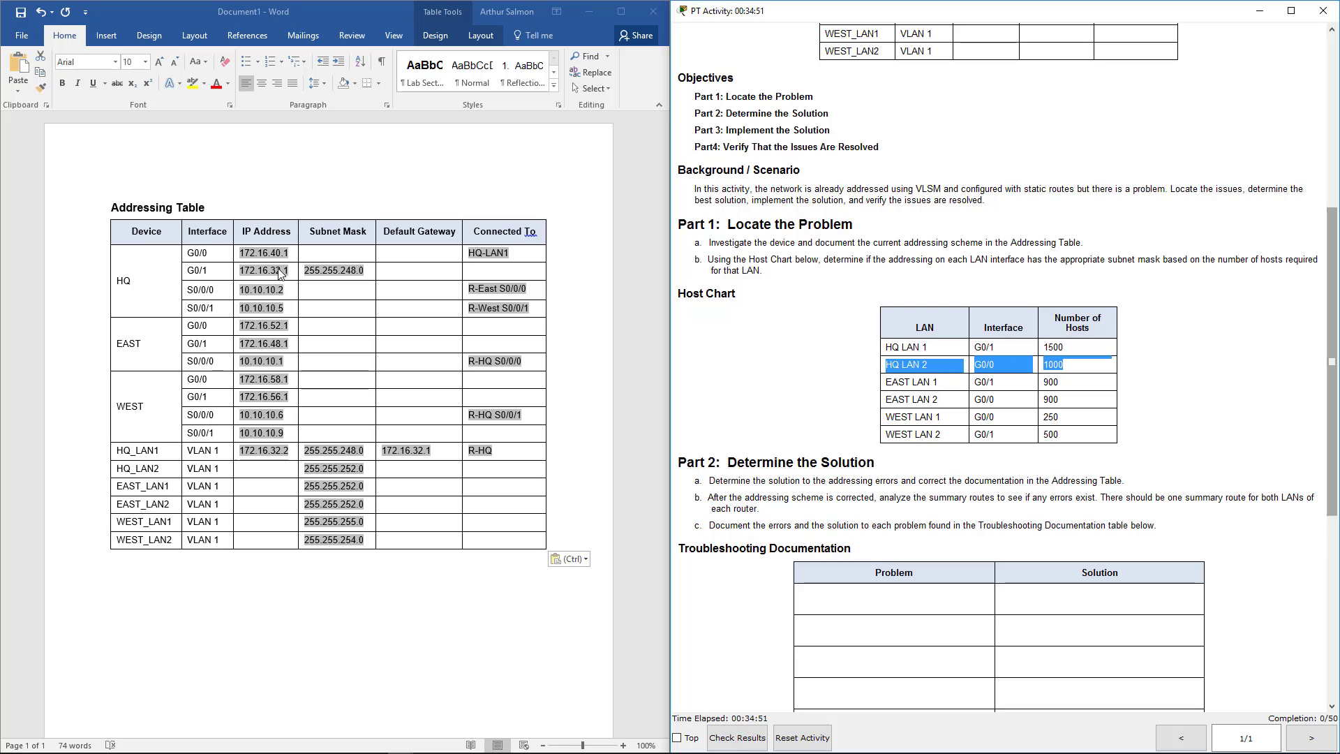
pyautogui.click(301, 271)
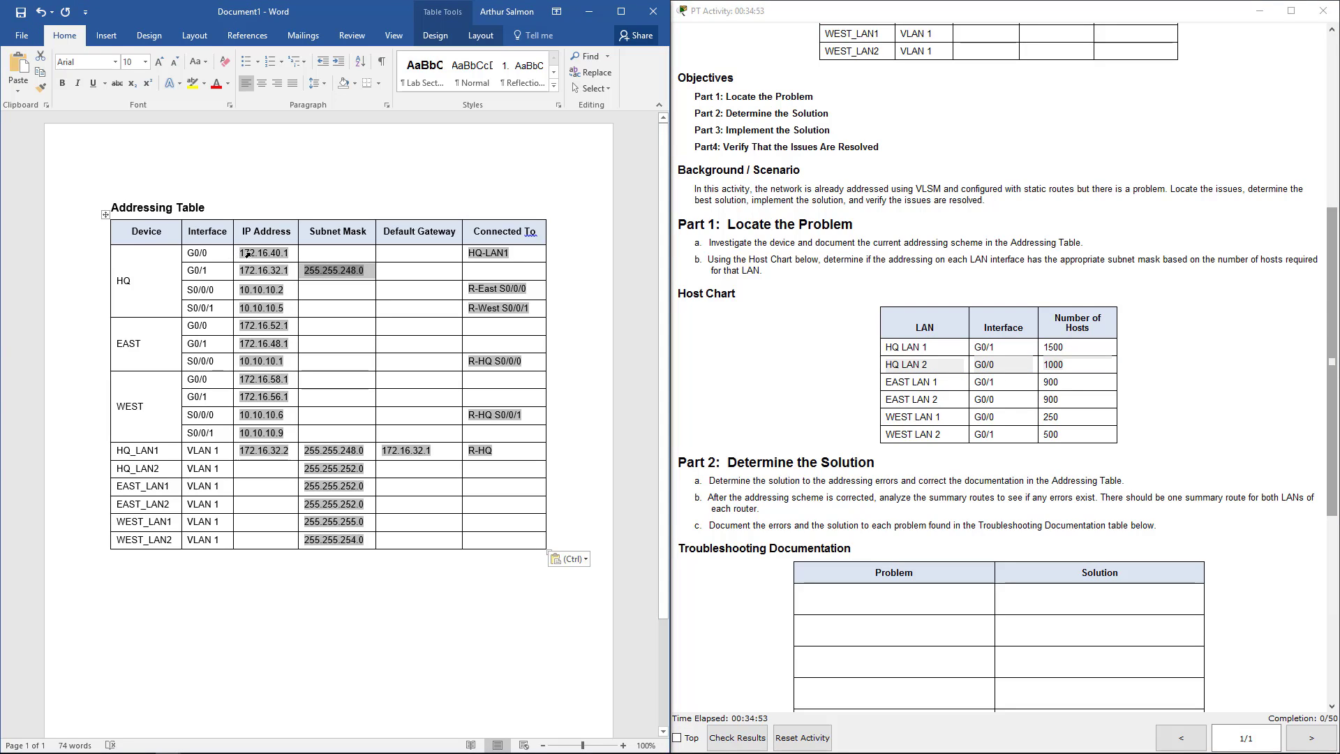
pyautogui.click(247, 254)
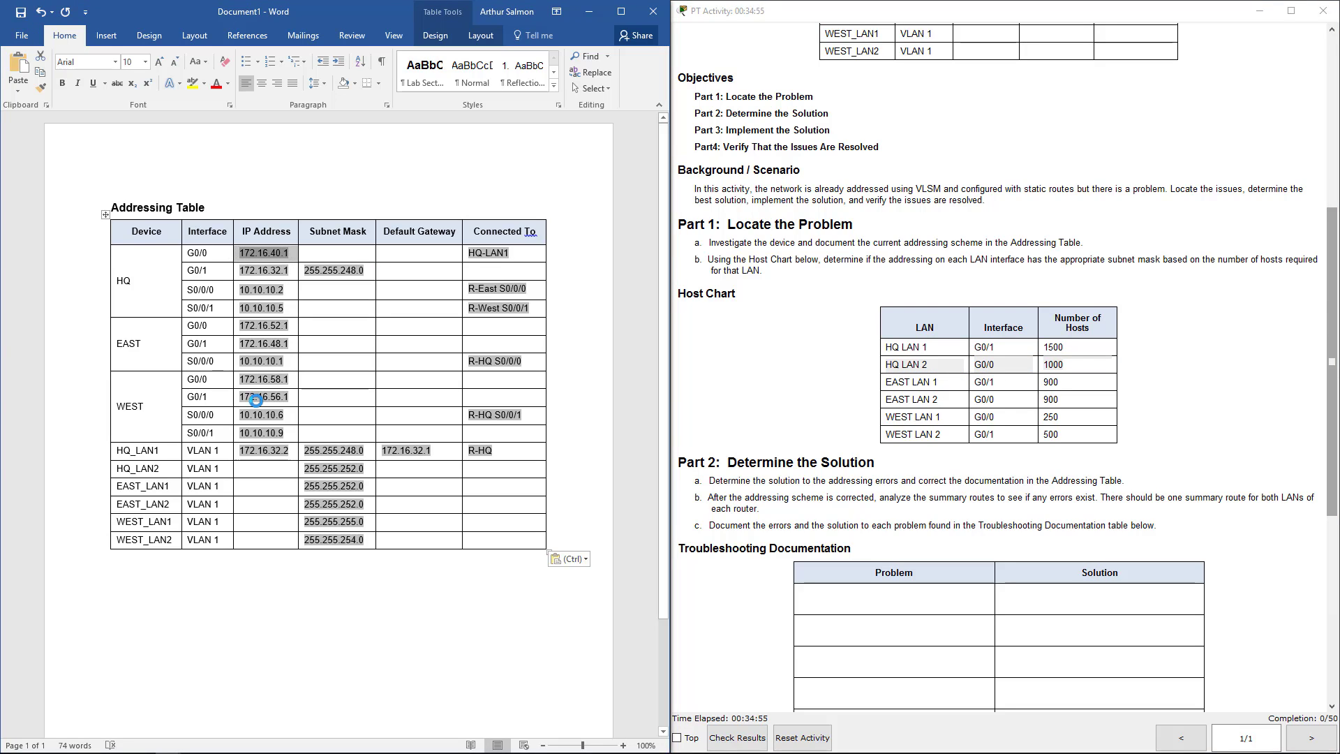
pyautogui.click(430, 471)
pyautogui.hotkey('ctrl', 'v')
# Enter R-HQ in the Connected To cell of HQ_LAN2.
pyautogui.click(487, 471)
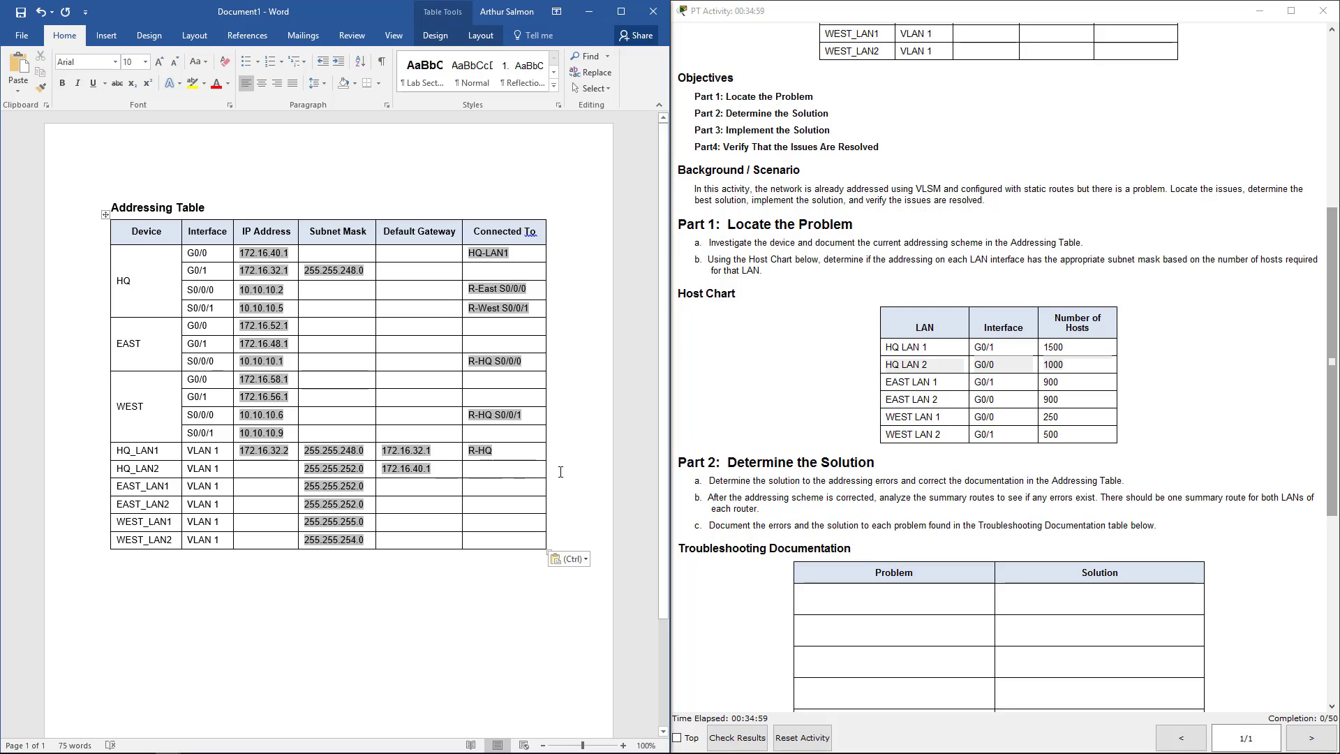
pyautogui.write('R')
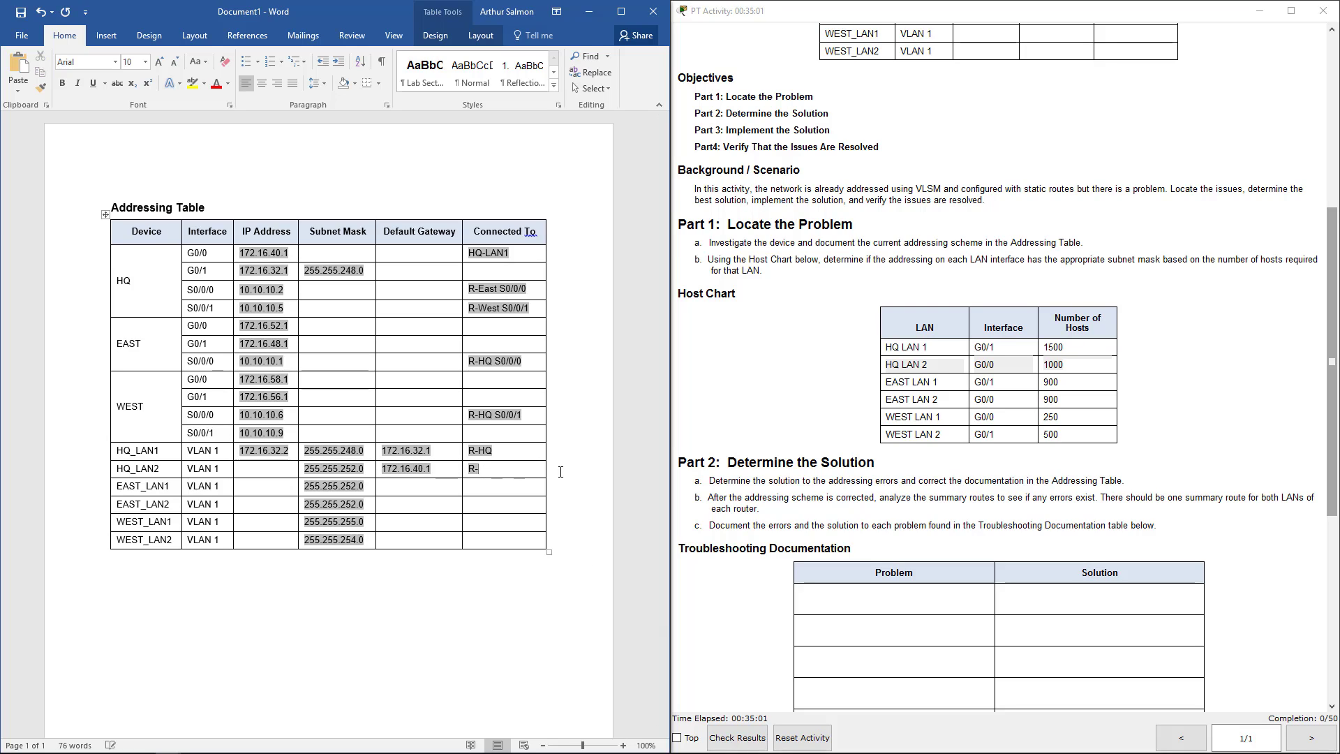
pyautogui.write('-HQ')
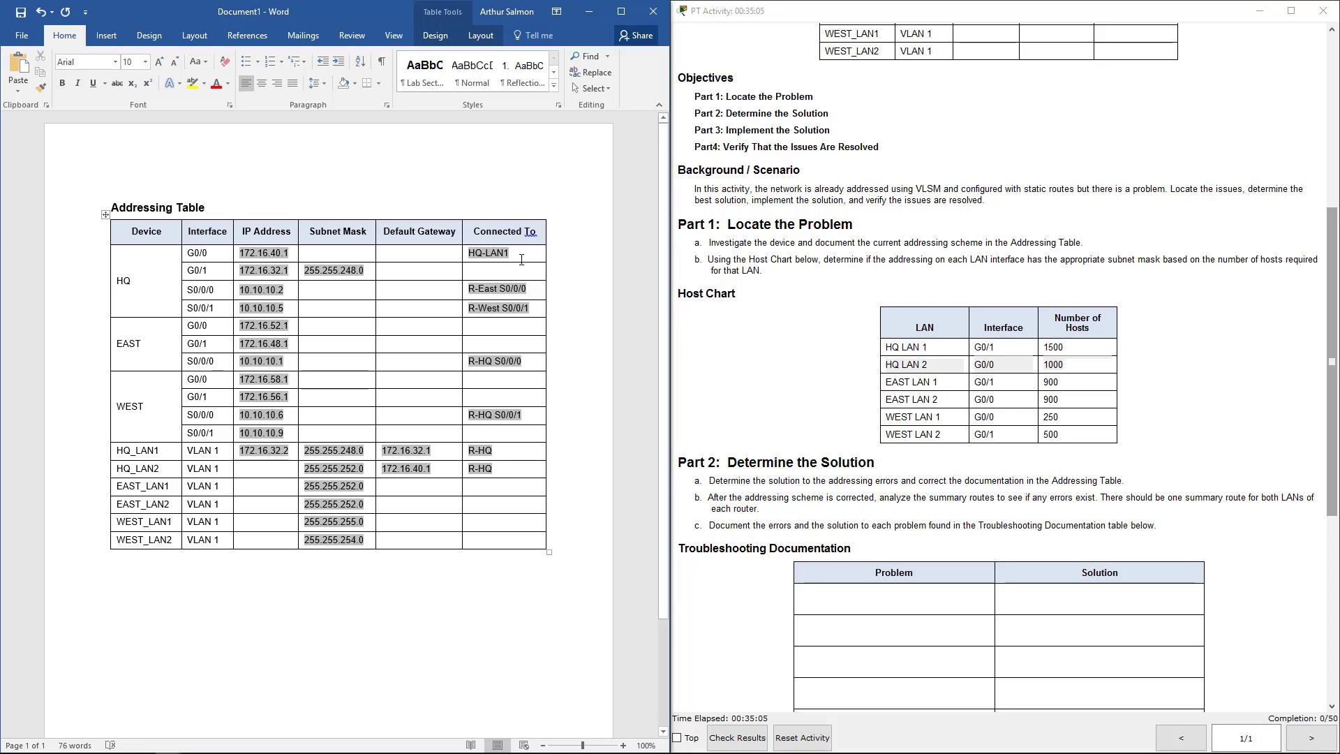
# Move the HQ-LAN1 connection entry from HQ's G0/0 row to its G0/1 row and enter HQ-LAN2 for G0/0.
pyautogui.moveTo(521, 260); pyautogui.dragTo(477, 276)
pyautogui.click(564, 254)
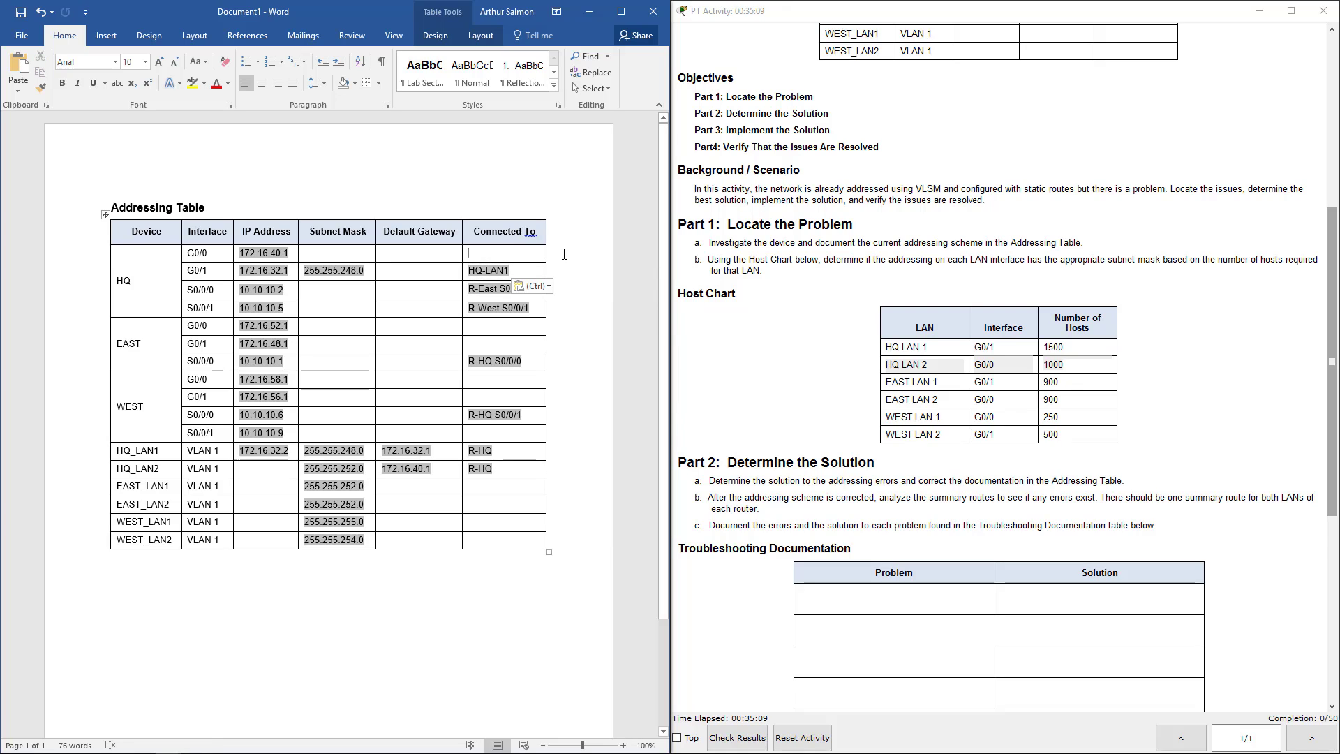
pyautogui.write('HQ-')
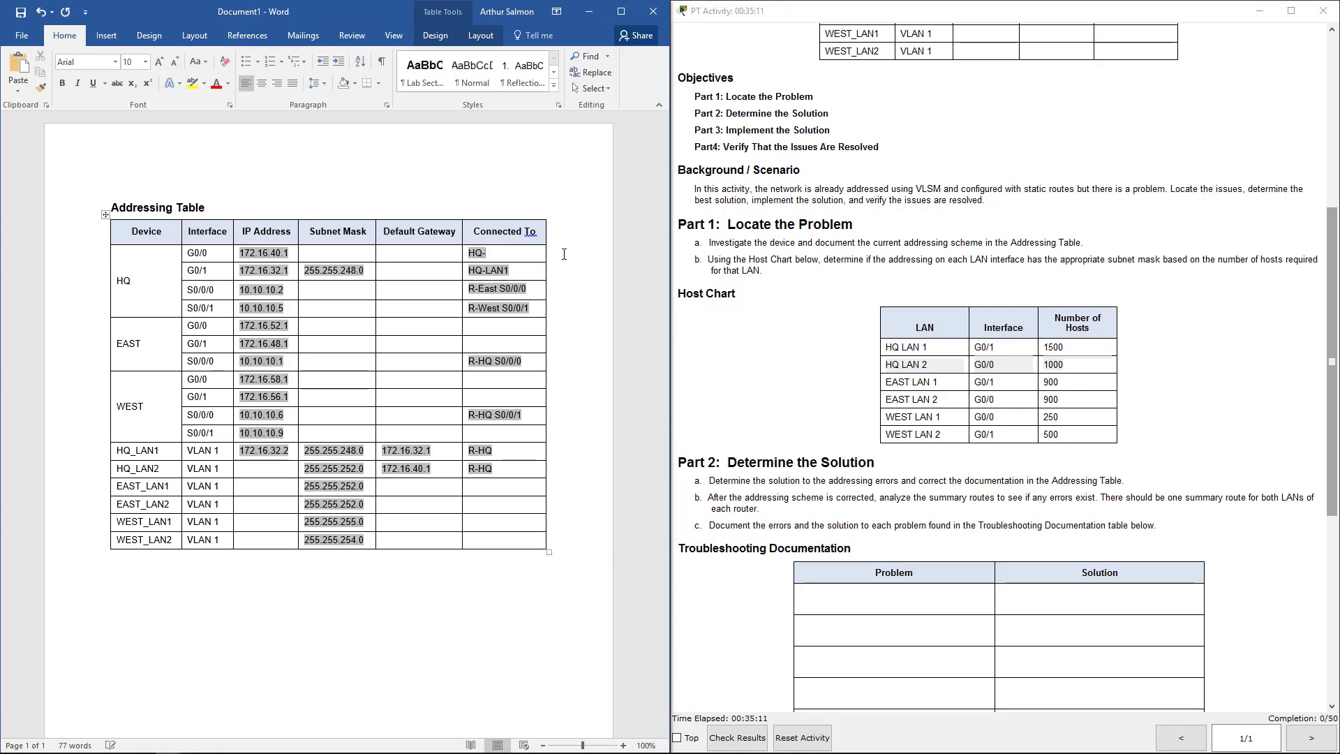
pyautogui.write('LAN2')
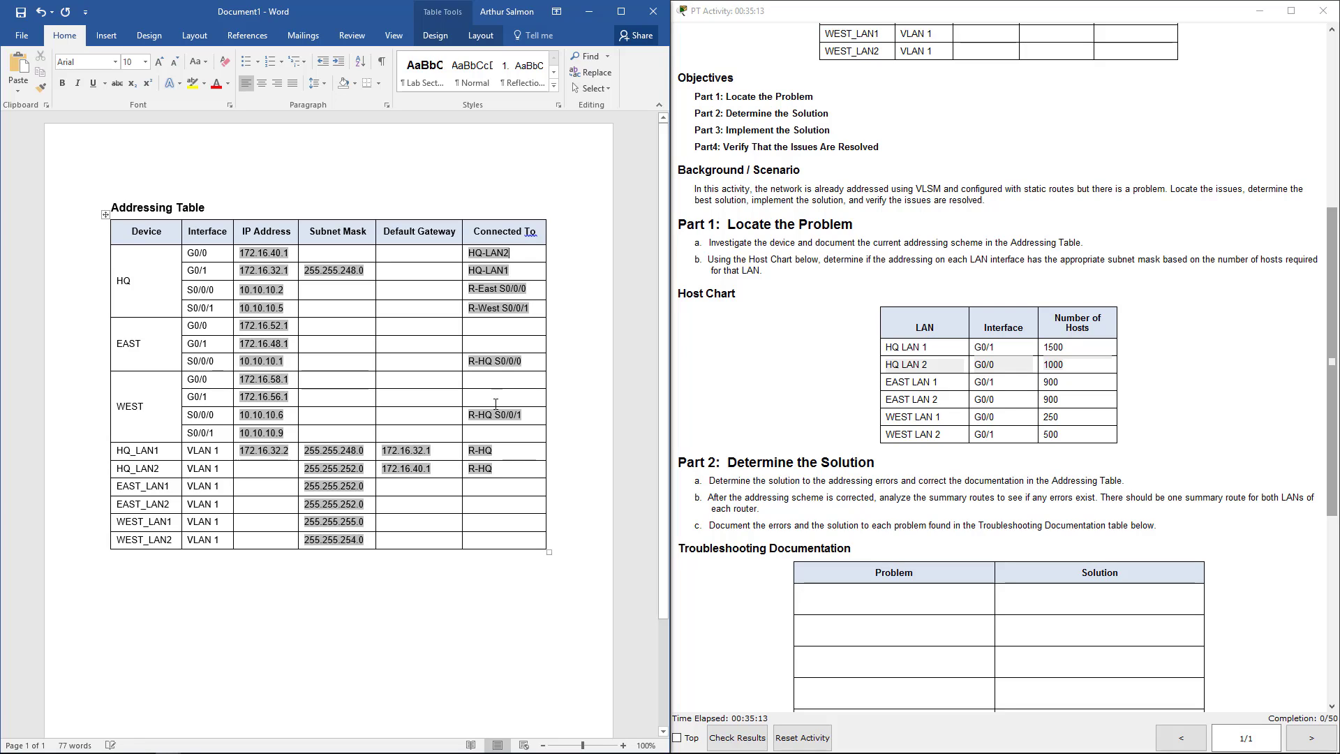
# Add the router interfaces to the Connected To entries: G0/1 for HQ_LAN1 and G0/0 for HQ_LAN2.
pyautogui.click(505, 452)
pyautogui.write('G0')
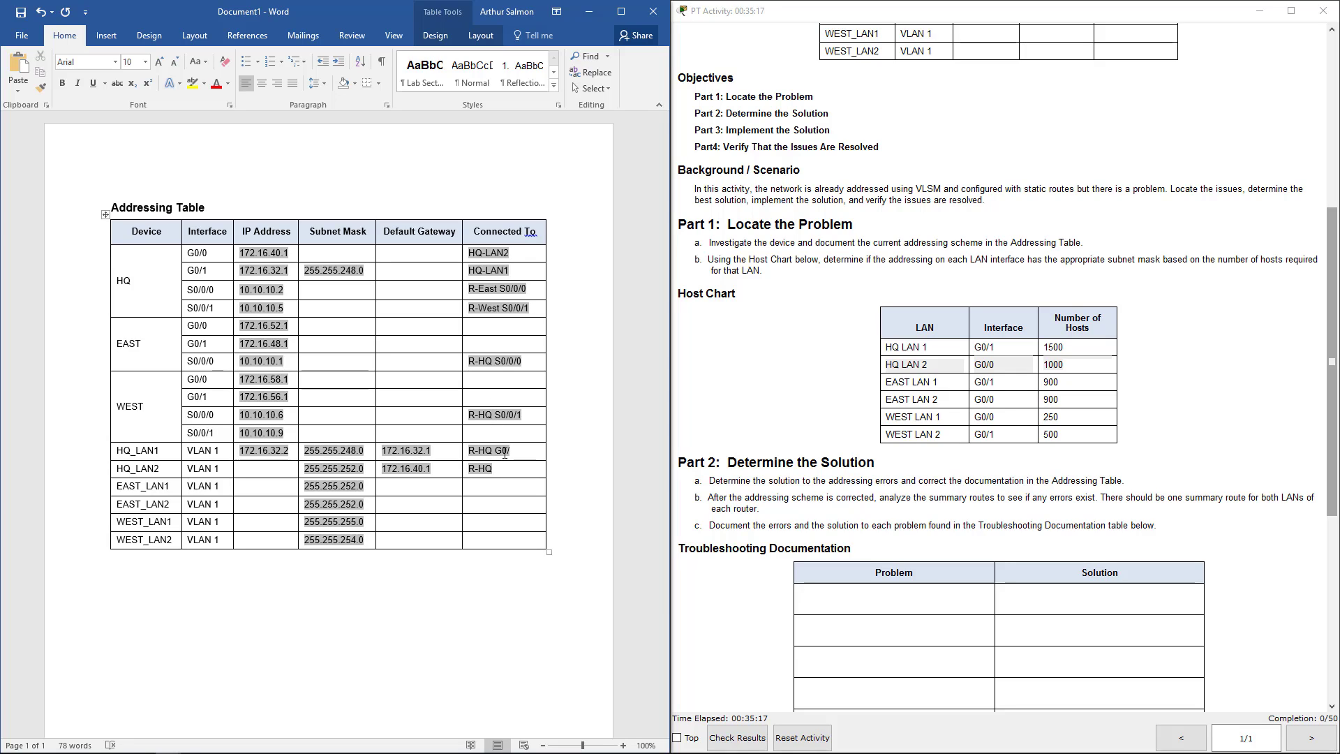
pyautogui.write('/1')
pyautogui.write('G0/0')
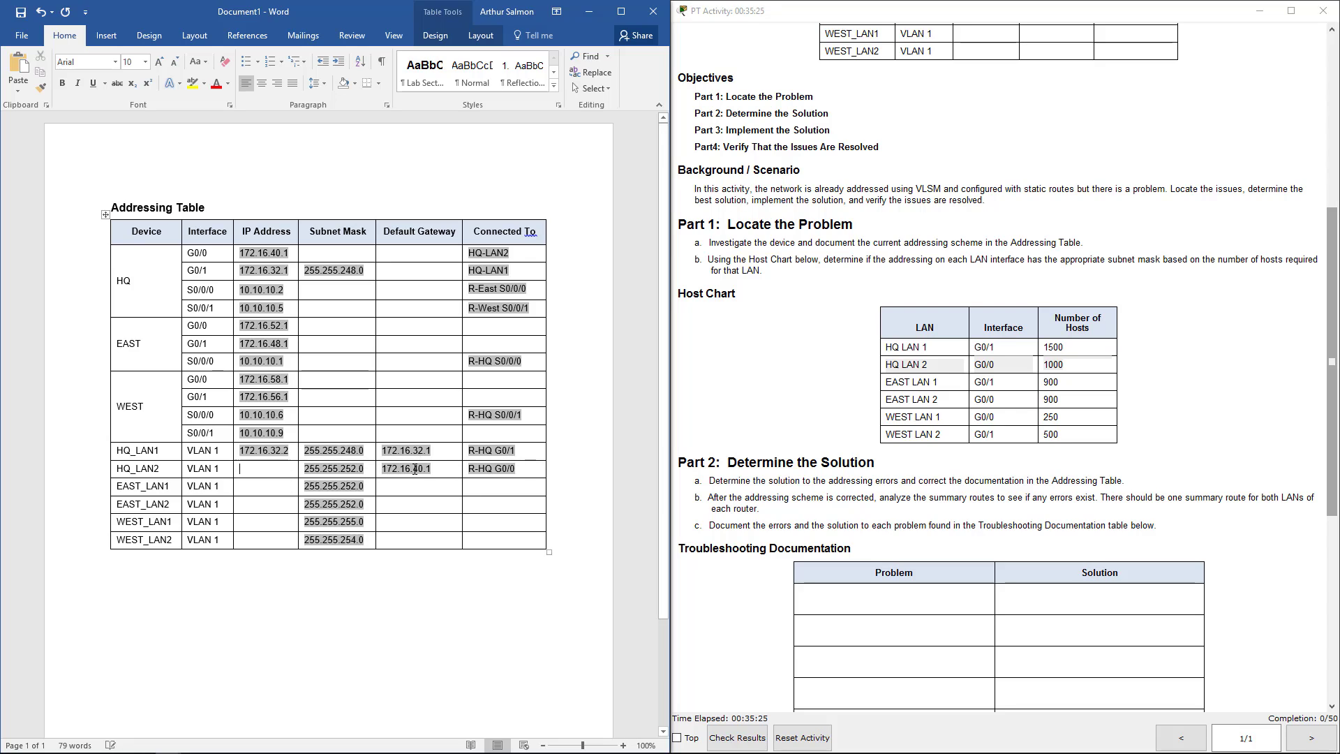
# Fill in HQ_LAN2's IP address as 172.16.40.2, based on its copied default gateway.
pyautogui.moveTo(441, 468); pyautogui.dragTo(365, 477)
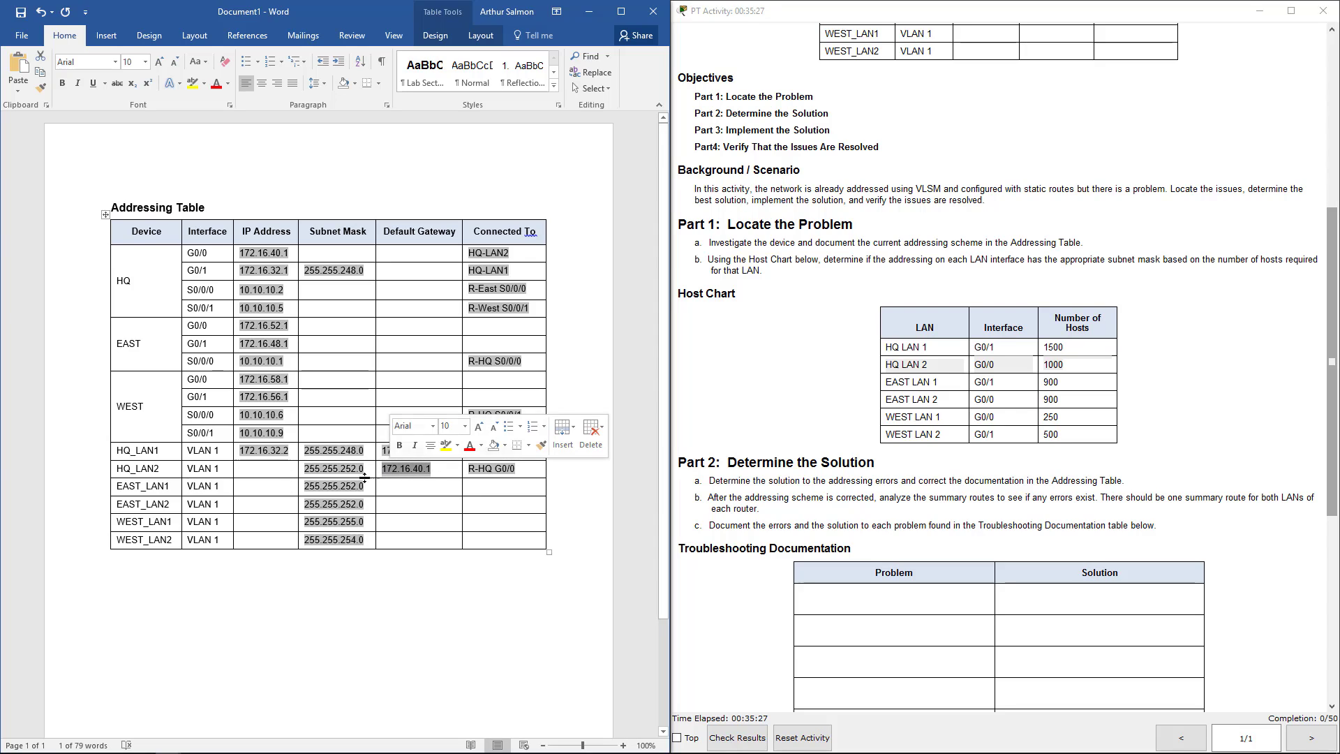
pyautogui.hotkey('ctrl', 'c')
pyautogui.click(274, 470)
pyautogui.hotkey('ctrl', 'v')
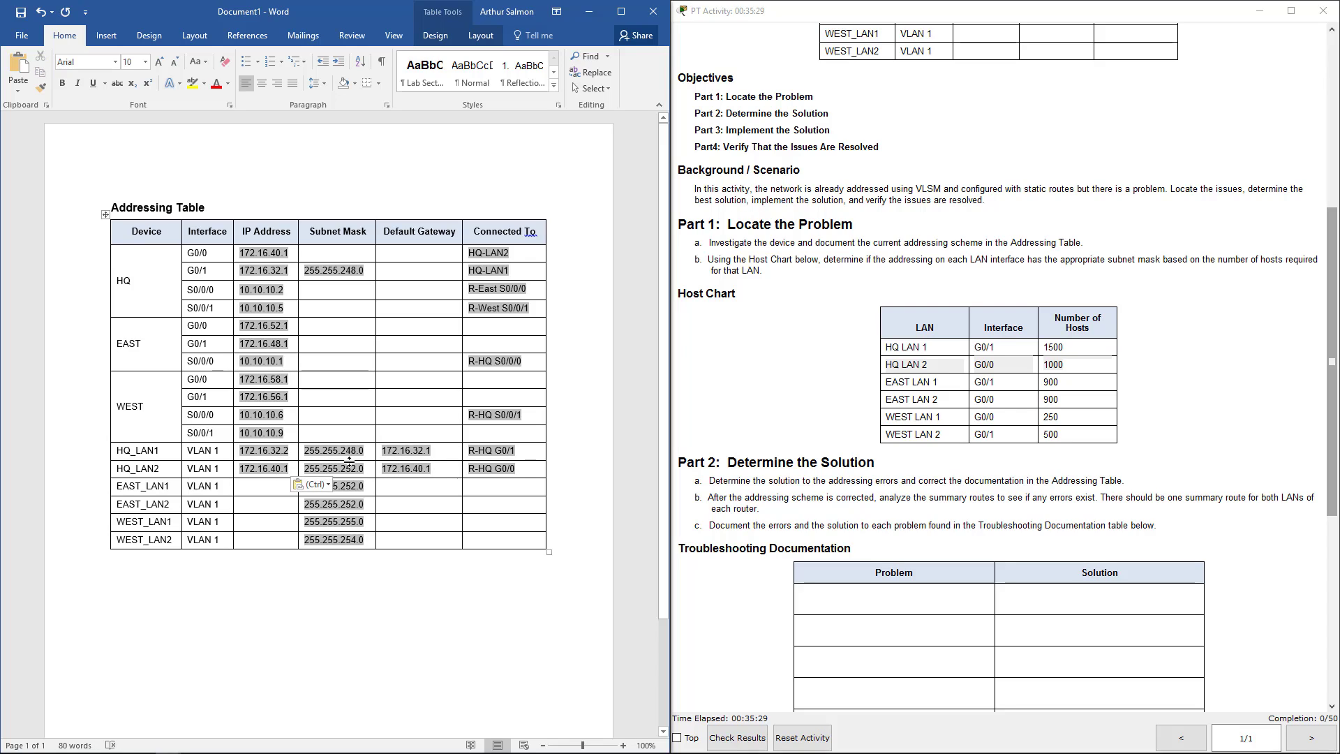
pyautogui.press('BackSpace')
pyautogui.write('2')
# Copy HQ_LAN2's mask 255.255.252.0 into the Subnet Mask cell of HQ's G0/0 interface.
pyautogui.moveTo(305, 469); pyautogui.dragTo(364, 471)
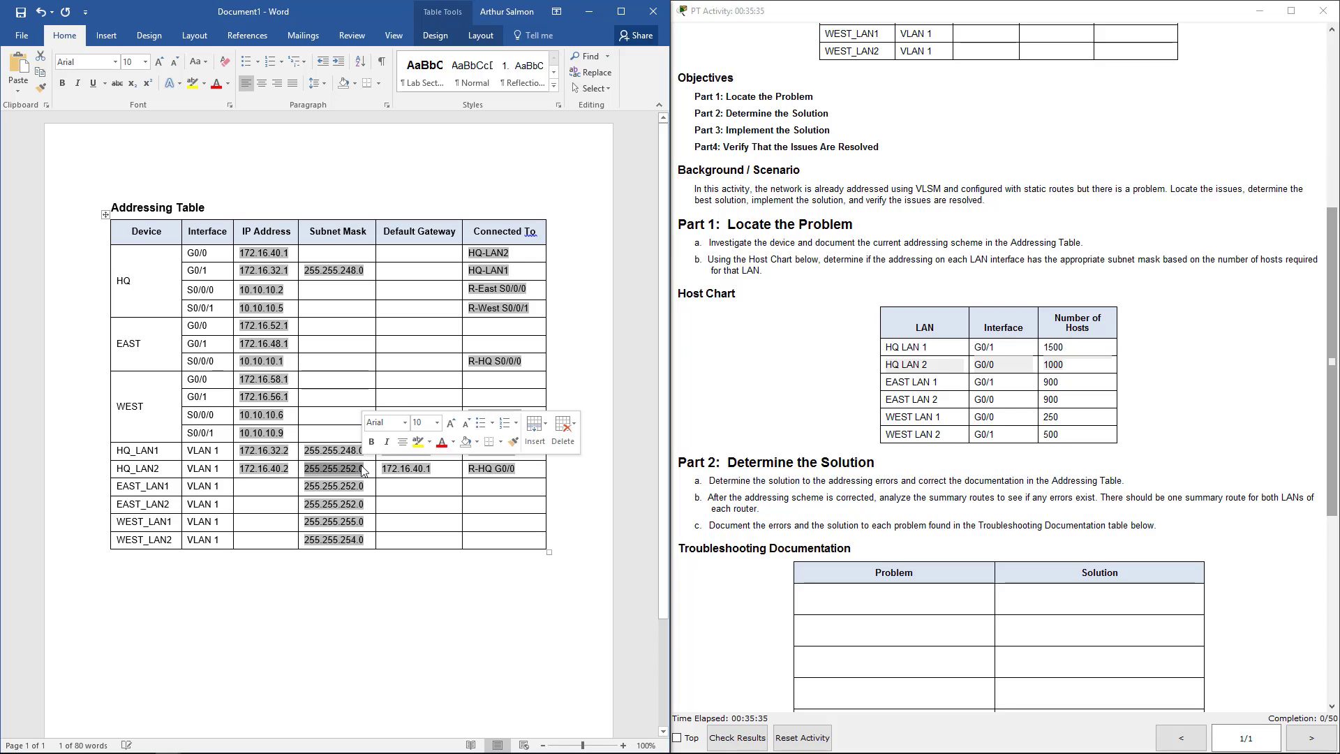
pyautogui.click(333, 258)
pyautogui.hotkey('ctrl', 'v')
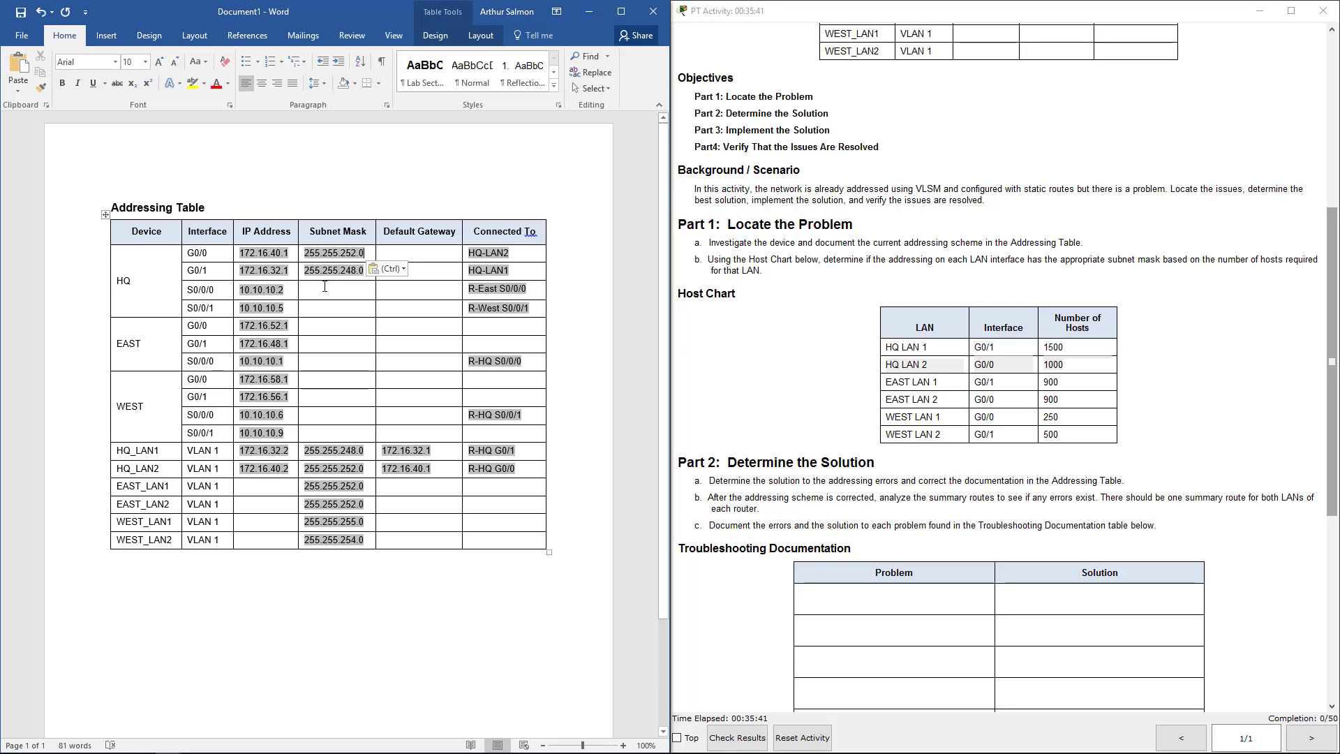
# Check EAST LAN 1's interface in the host chart and copy EAST's G0/1 address 172.16.48.1 into EAST_LAN1's Default Gateway cell.
pyautogui.moveTo(902, 364); pyautogui.dragTo(1069, 365)
pyautogui.click(931, 395)
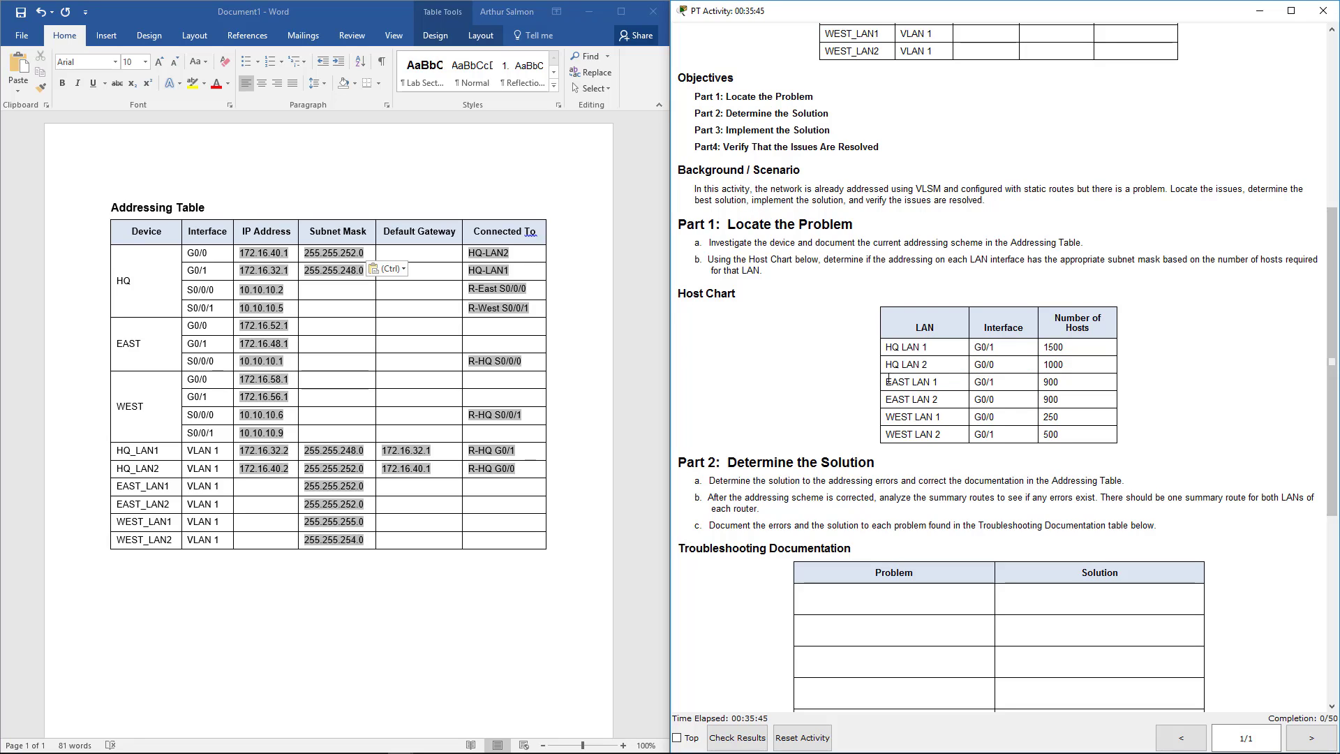
pyautogui.moveTo(885, 382); pyautogui.dragTo(1070, 383)
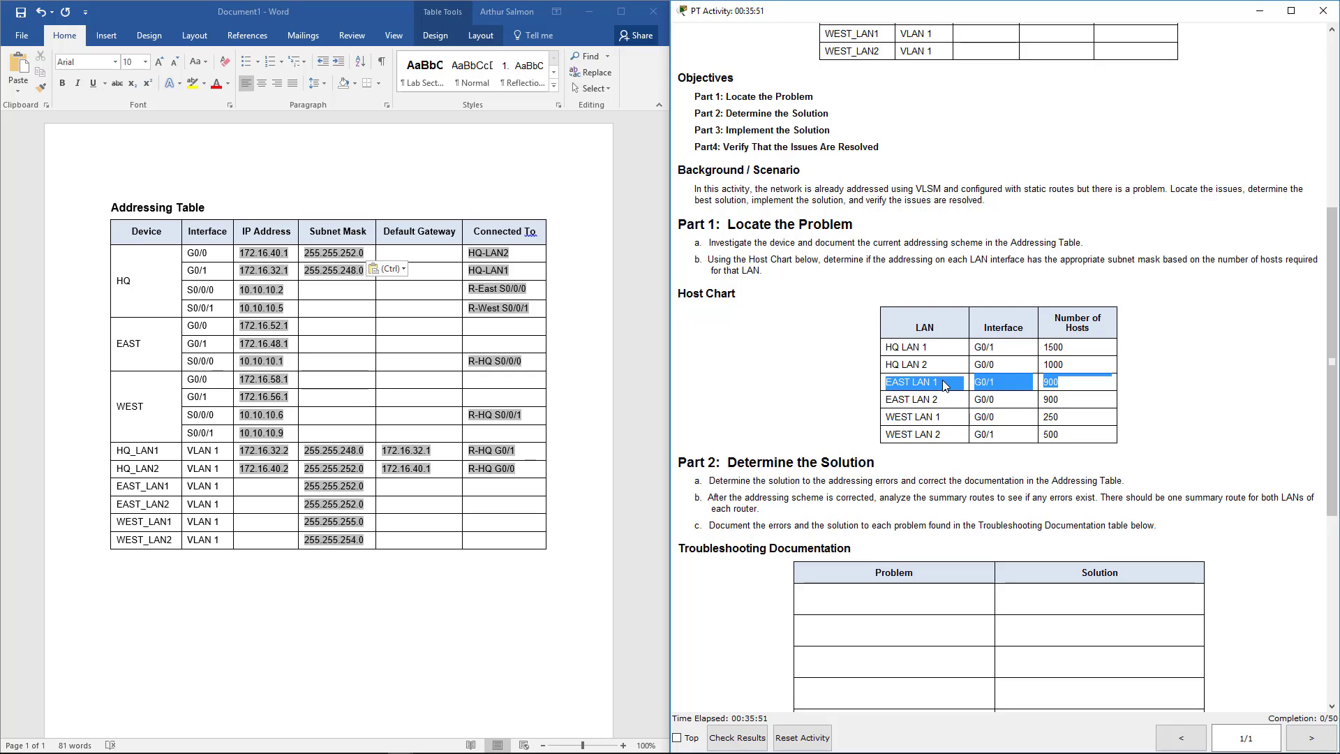
pyautogui.click(983, 382)
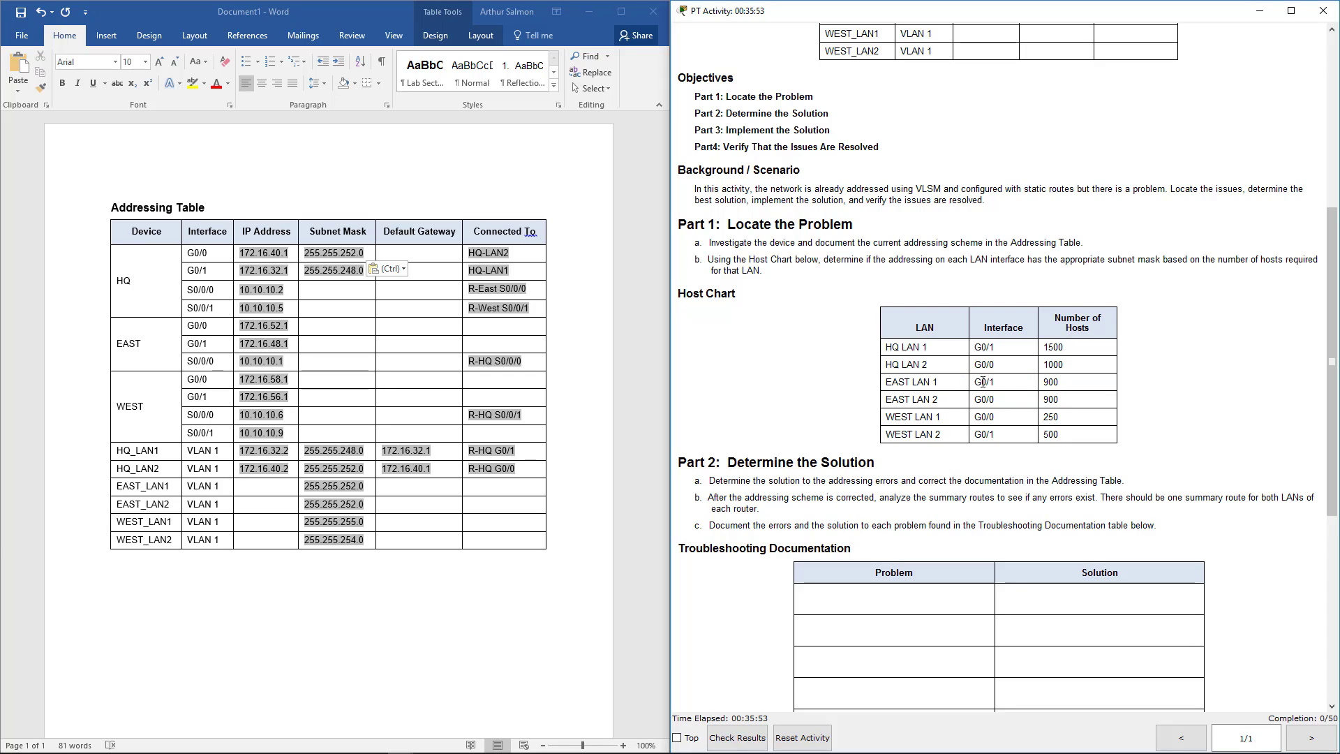
pyautogui.click(166, 349)
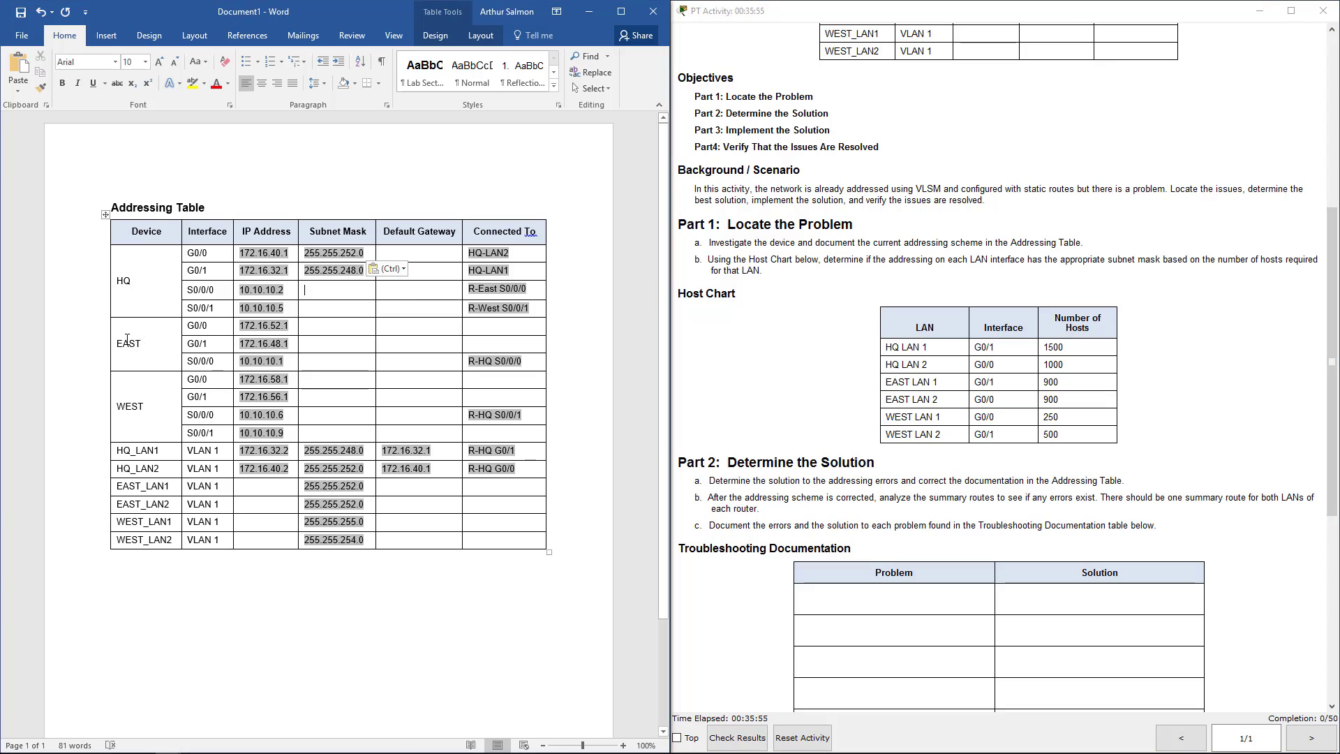
pyautogui.moveTo(124, 342); pyautogui.dragTo(143, 340)
pyautogui.click(210, 342)
pyautogui.moveTo(239, 343); pyautogui.dragTo(288, 348)
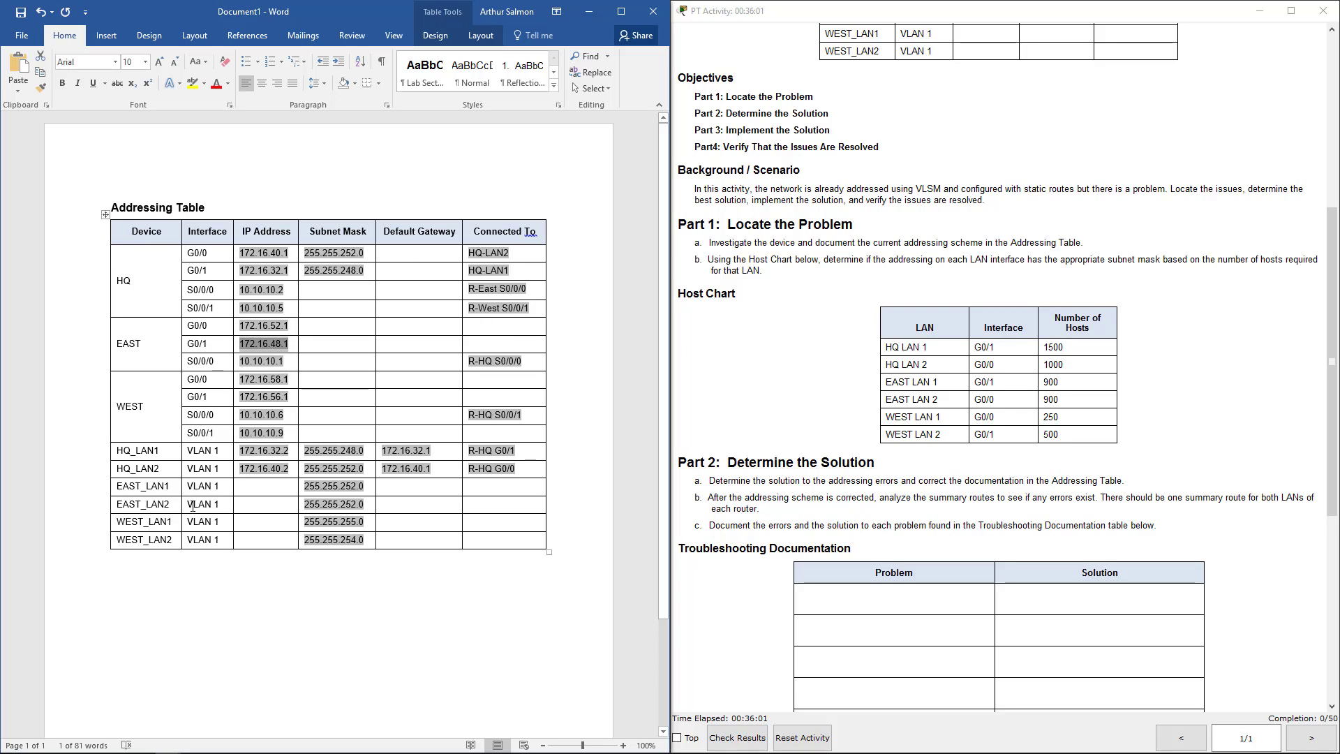
pyautogui.hotkey('ctrl', 'v')
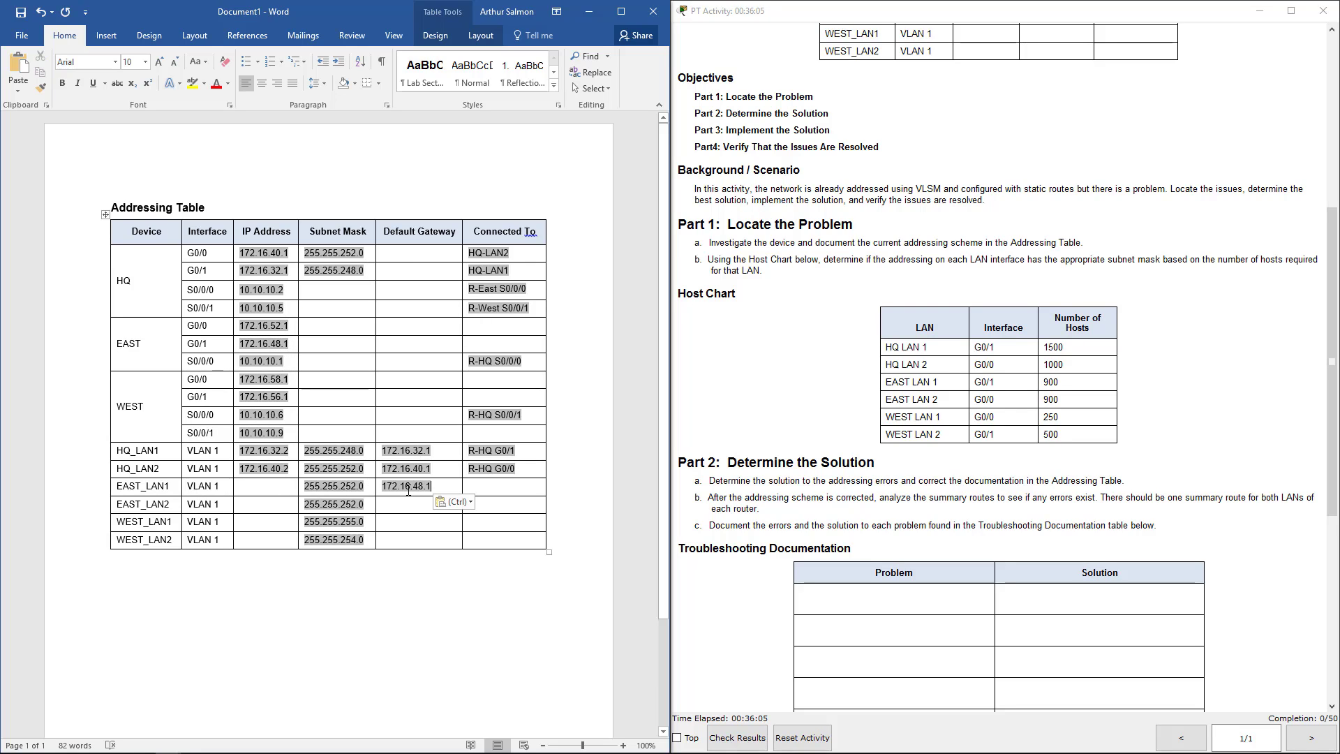
# Fill in EAST_LAN1's IP address as 172.16.48.2, based on the copied gateway address.
pyautogui.click(265, 484)
pyautogui.hotkey('ctrl', 'v')
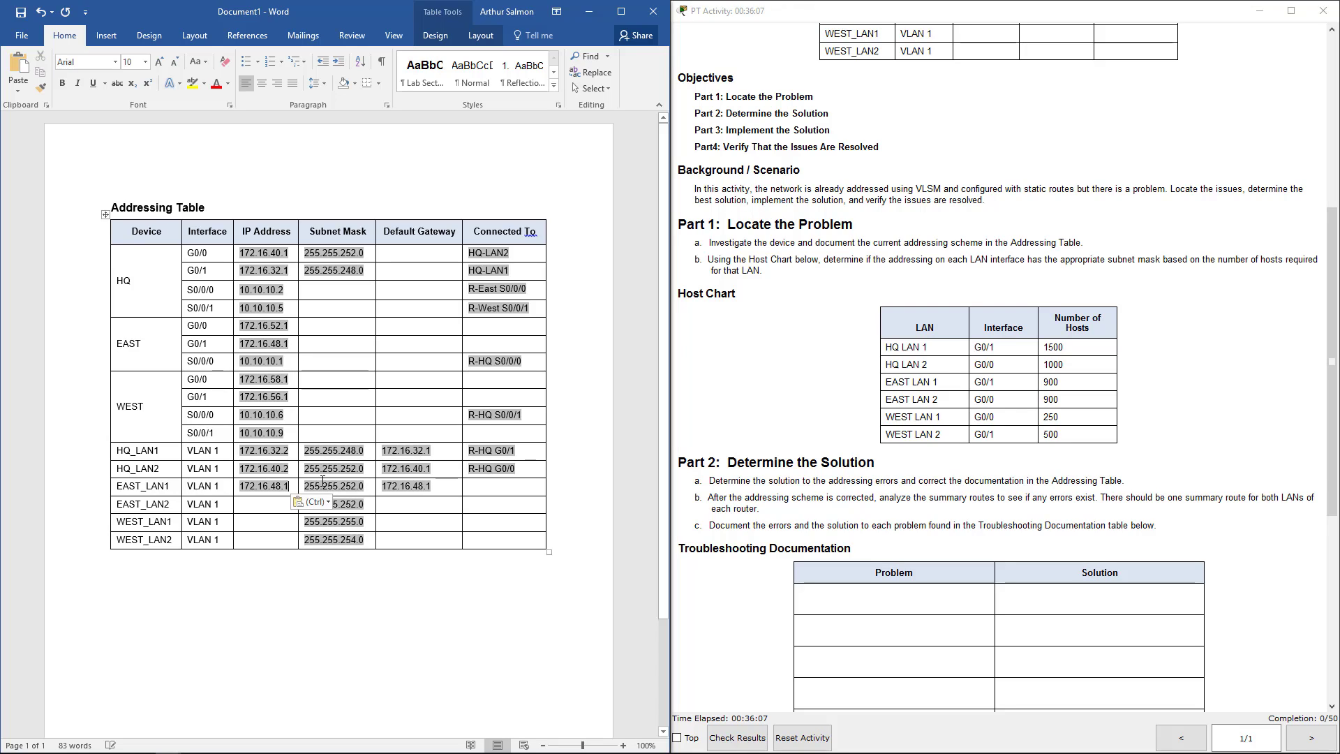
pyautogui.press('BackSpace')
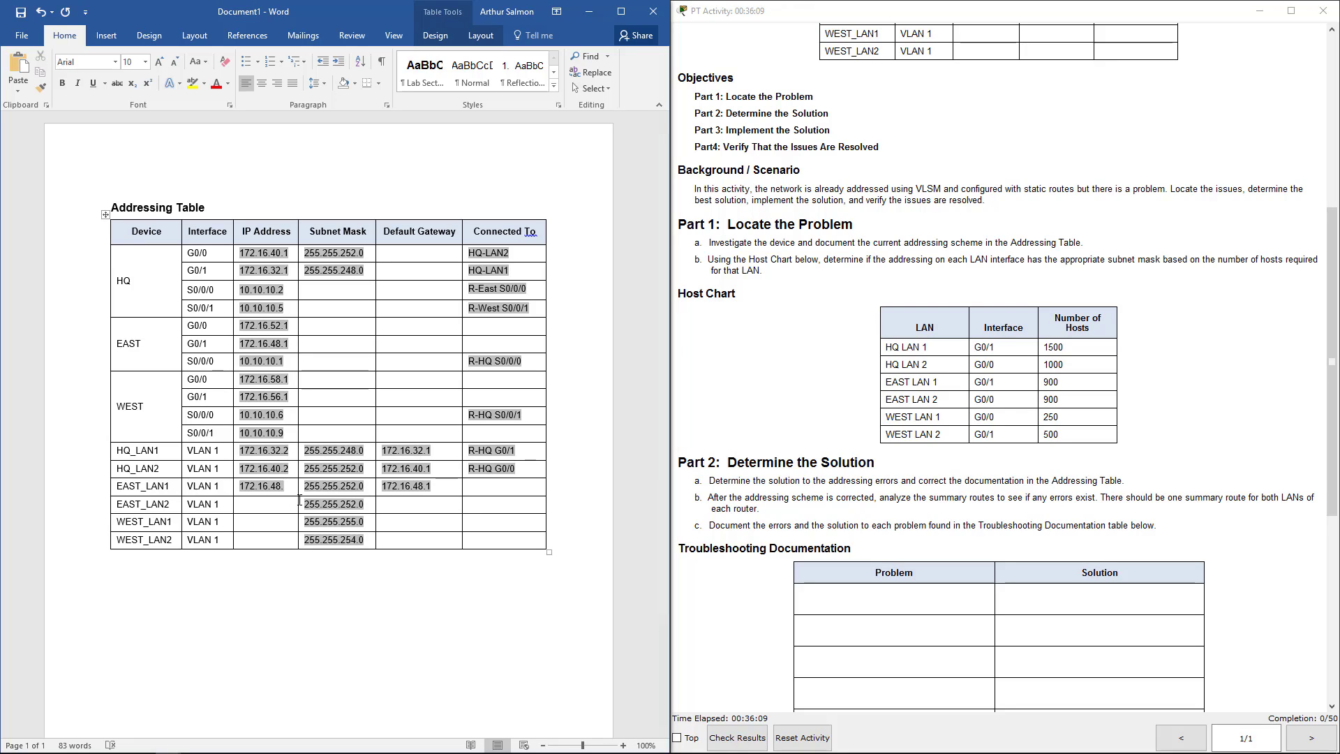
pyautogui.write('.2')
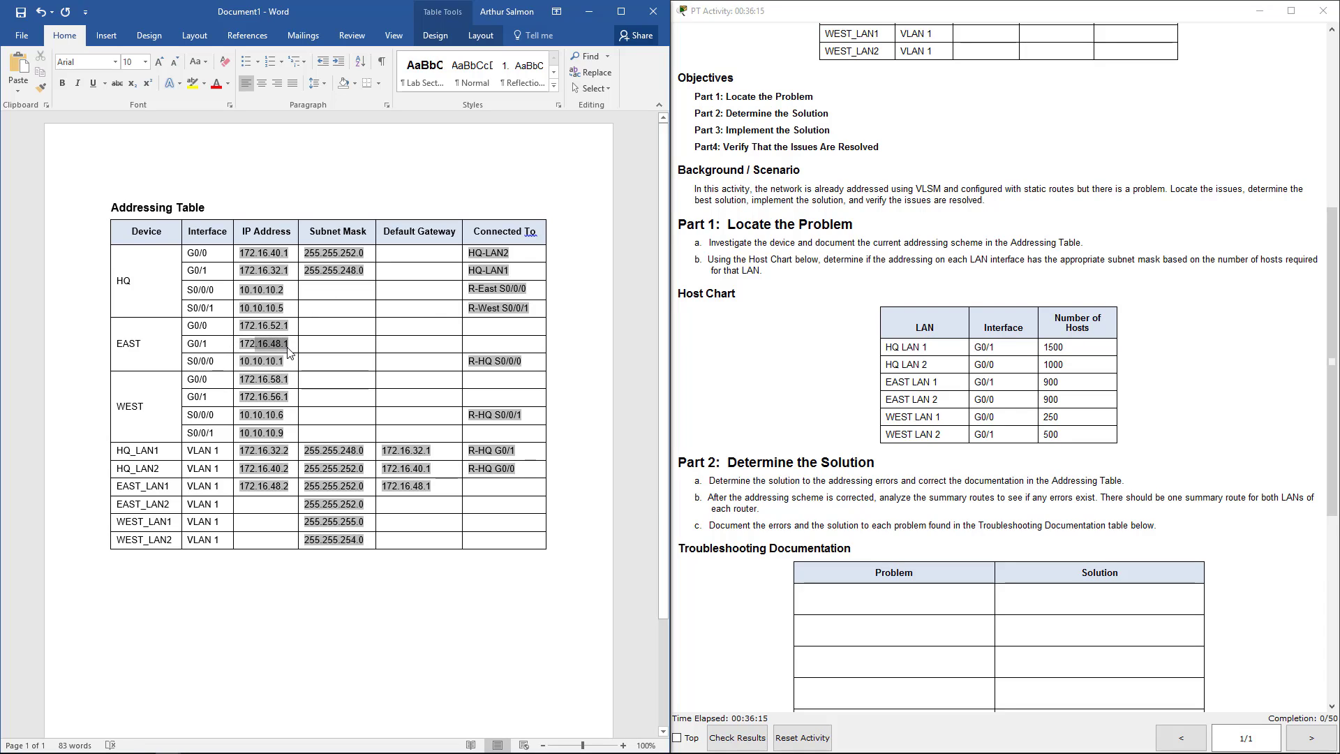
# Enter East-LAN1 as the connection for EAST's G0/1 interface and R-East G0/1 as the connection for EAST_LAN1.
pyautogui.click(490, 351)
pyautogui.write('E')
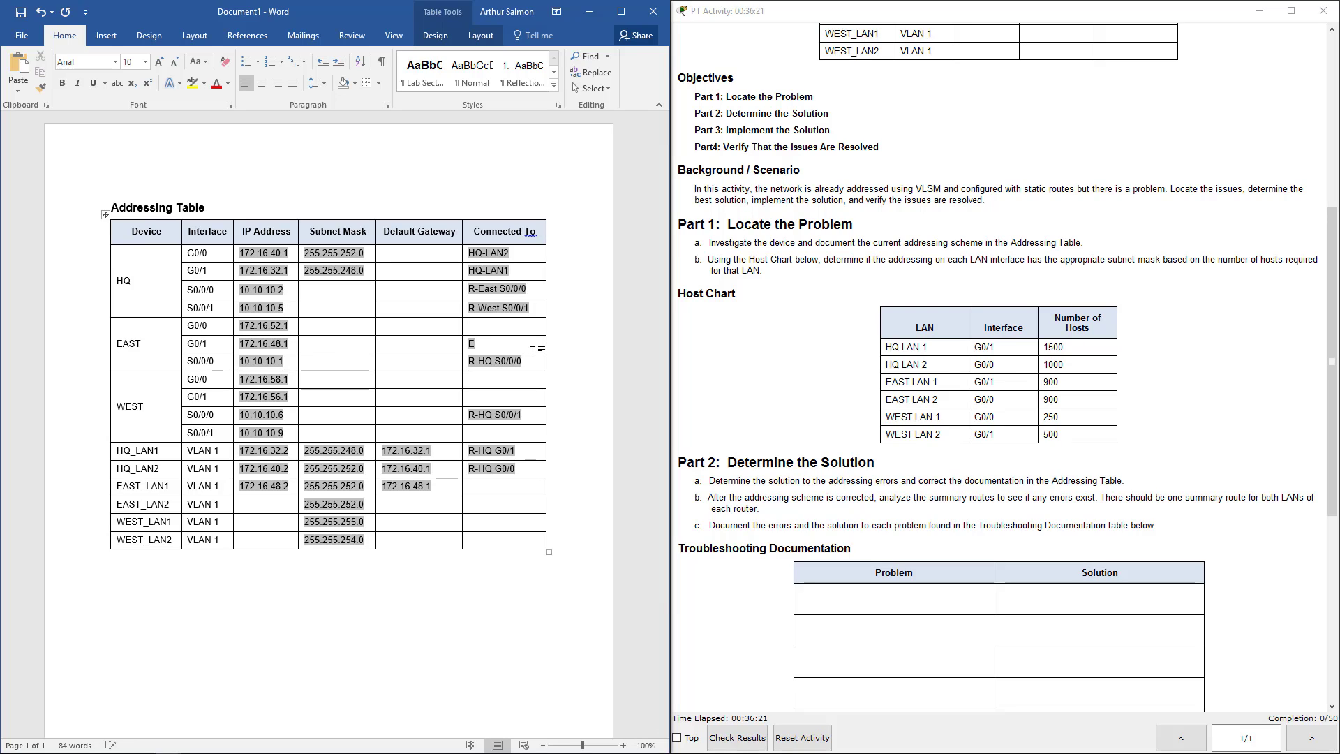
pyautogui.write('ast-LAN1')
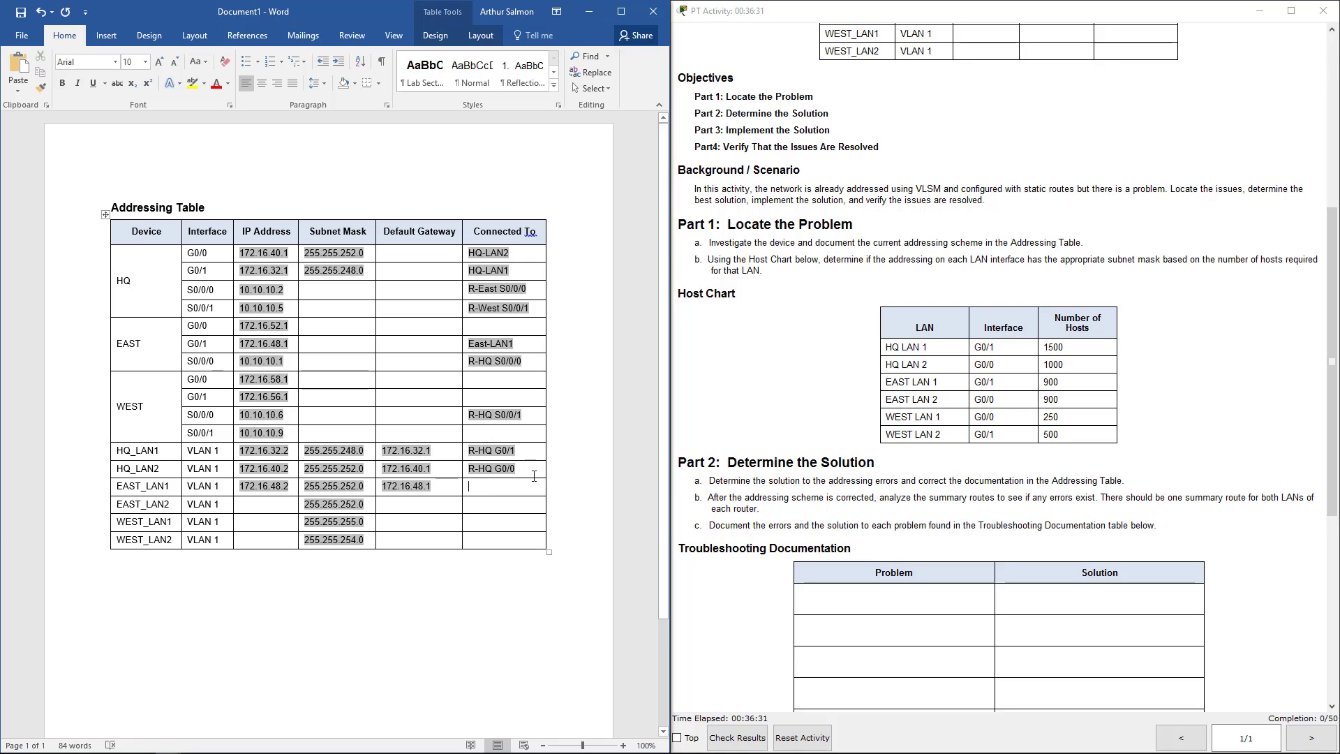
pyautogui.write('R-Eas')
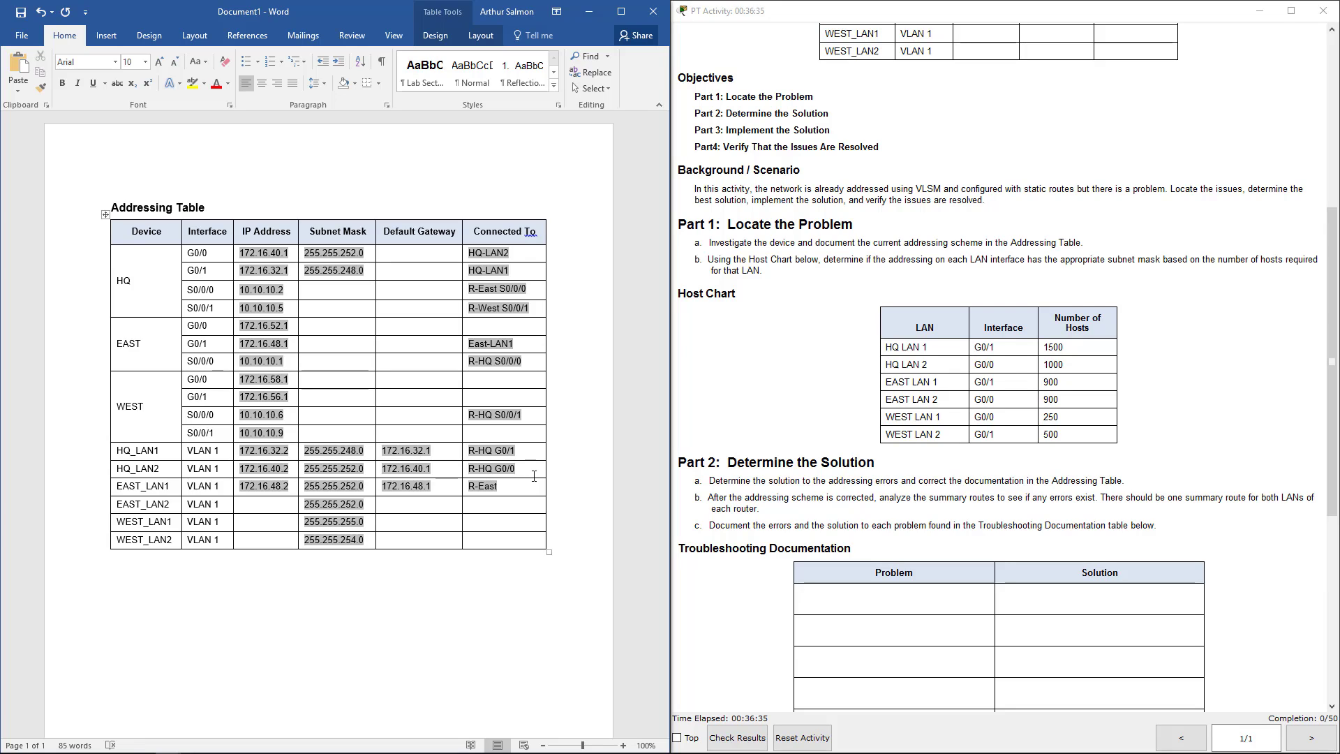
pyautogui.write('t G0/1')
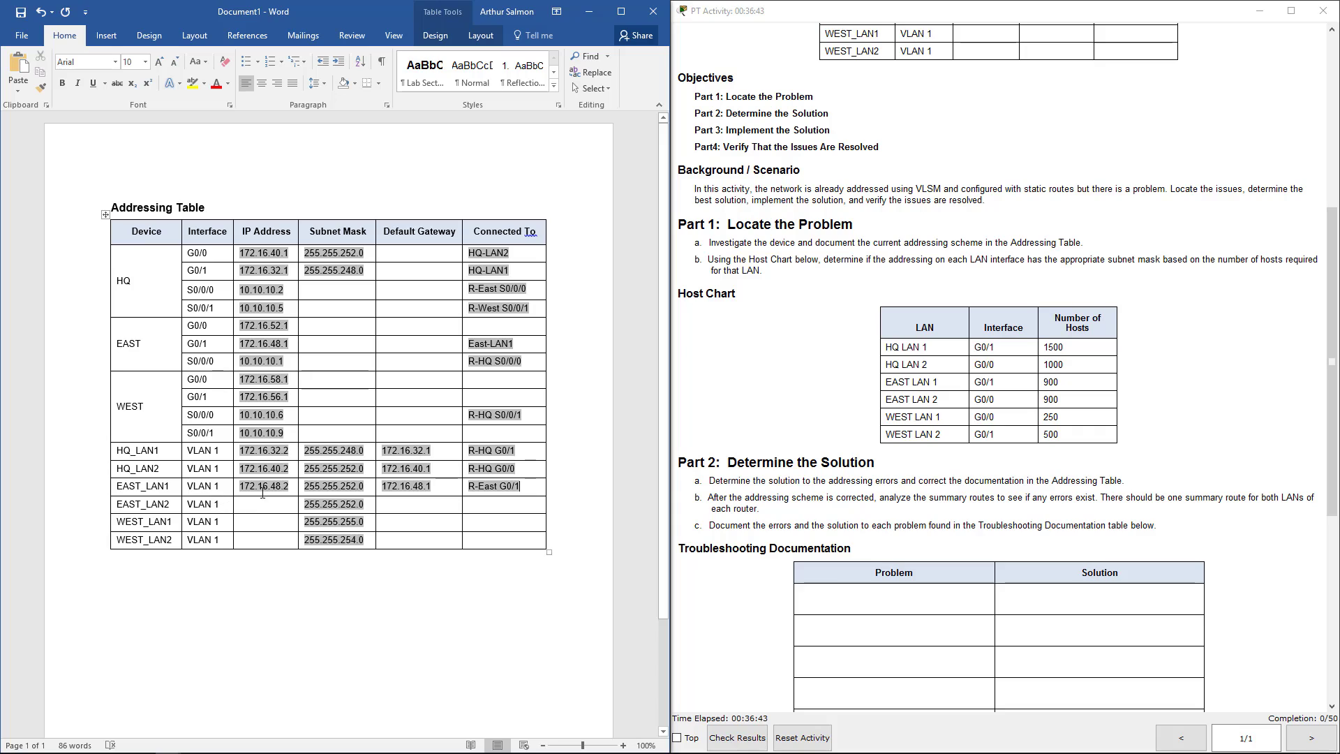
# Look up EAST LAN 2's interface in the host chart and find the matching EAST address in the addressing table.
pyautogui.click(960, 414)
pyautogui.moveTo(885, 399); pyautogui.dragTo(1060, 398)
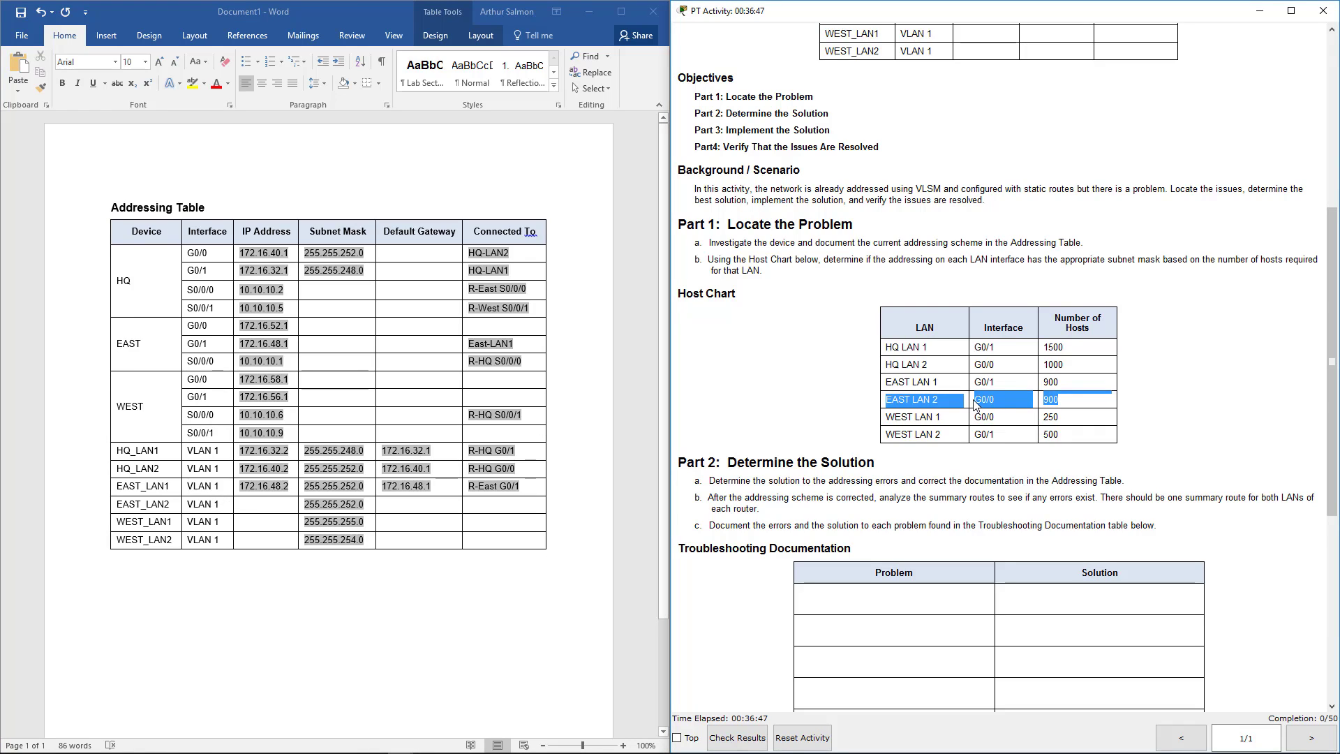
pyautogui.click(304, 313)
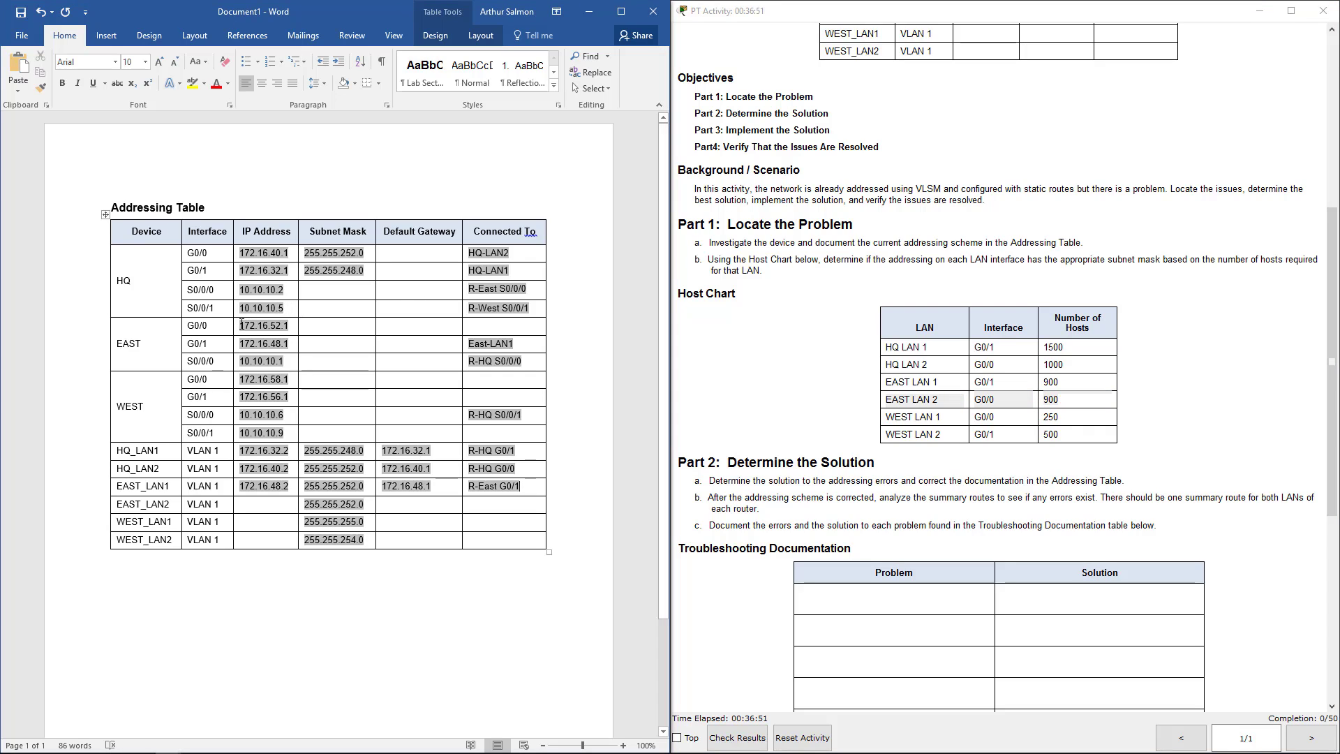
pyautogui.moveTo(242, 326); pyautogui.dragTo(290, 325)
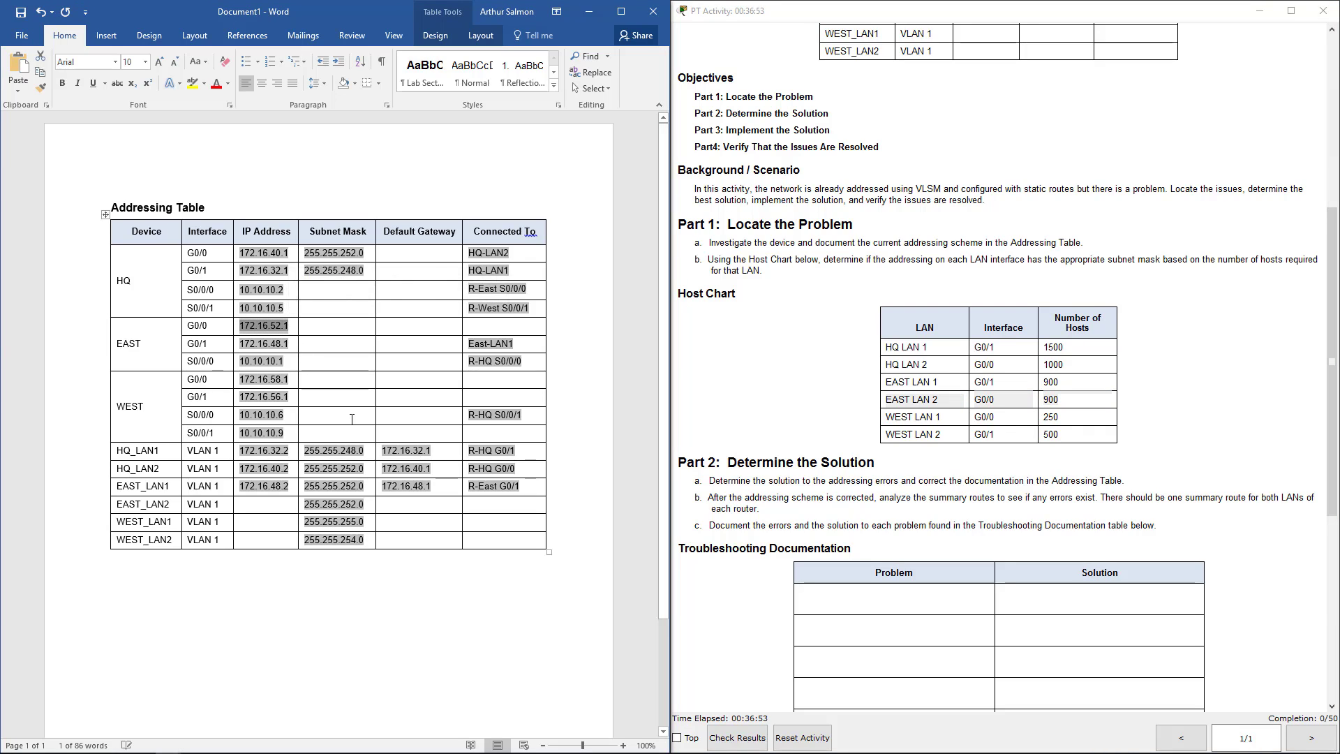
# Copy EAST_LAN1's subnet mask 255.255.252.0 into the Subnet Mask cell of EAST's G0/1 interface.
pyautogui.moveTo(304, 486); pyautogui.dragTo(368, 486)
pyautogui.hotkey('ctrl', 'c')
pyautogui.click(312, 344)
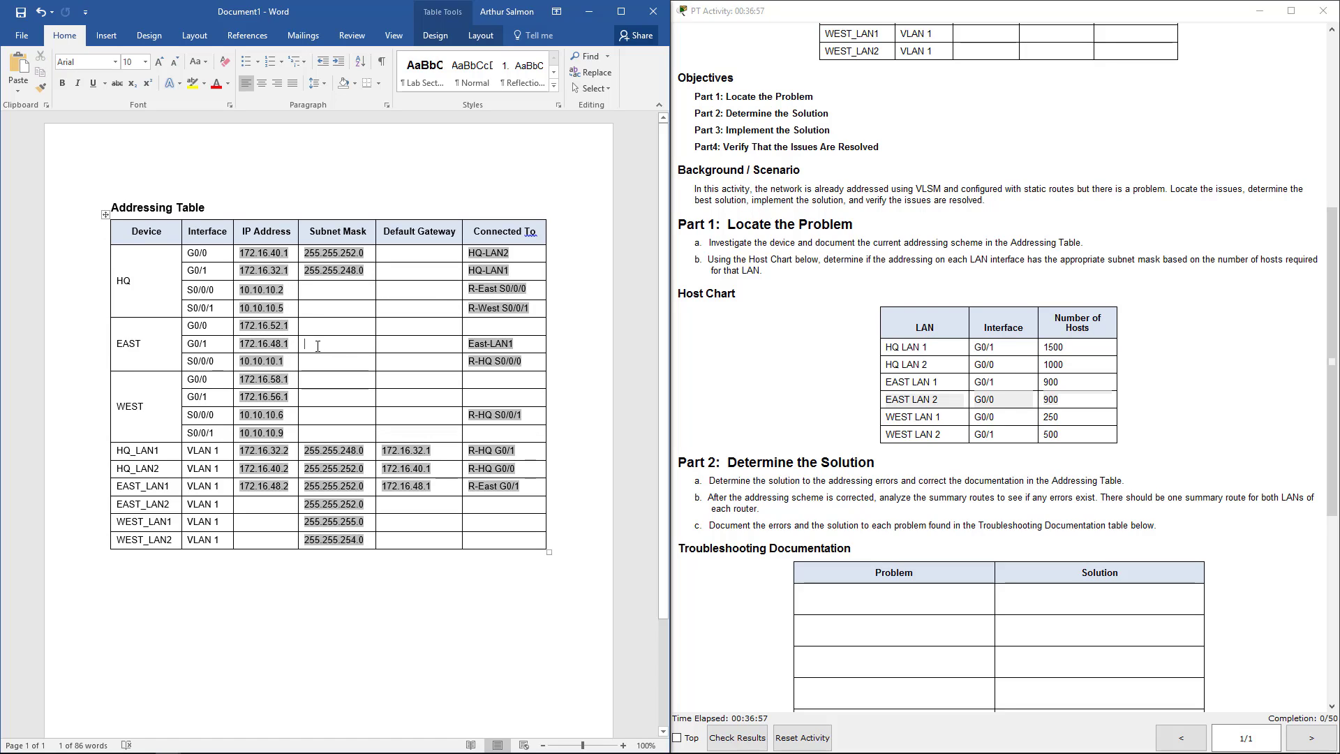
pyautogui.hotkey('ctrl', 'v')
# Copy EAST's G0/0 address 172.16.52.1 into EAST_LAN2's Default Gateway cell.
pyautogui.moveTo(235, 326); pyautogui.dragTo(287, 331)
pyautogui.hotkey('ctrl', 'c')
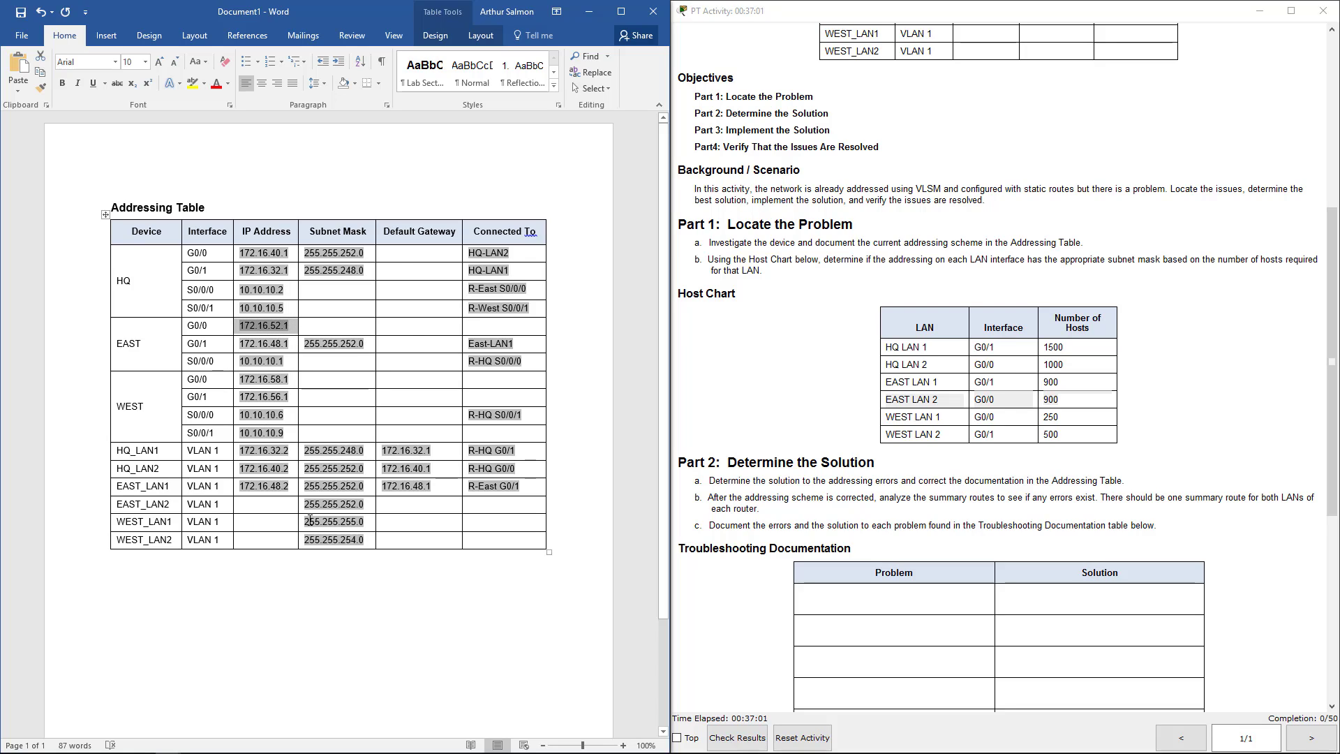
pyautogui.click(393, 509)
pyautogui.hotkey('ctrl', 'v')
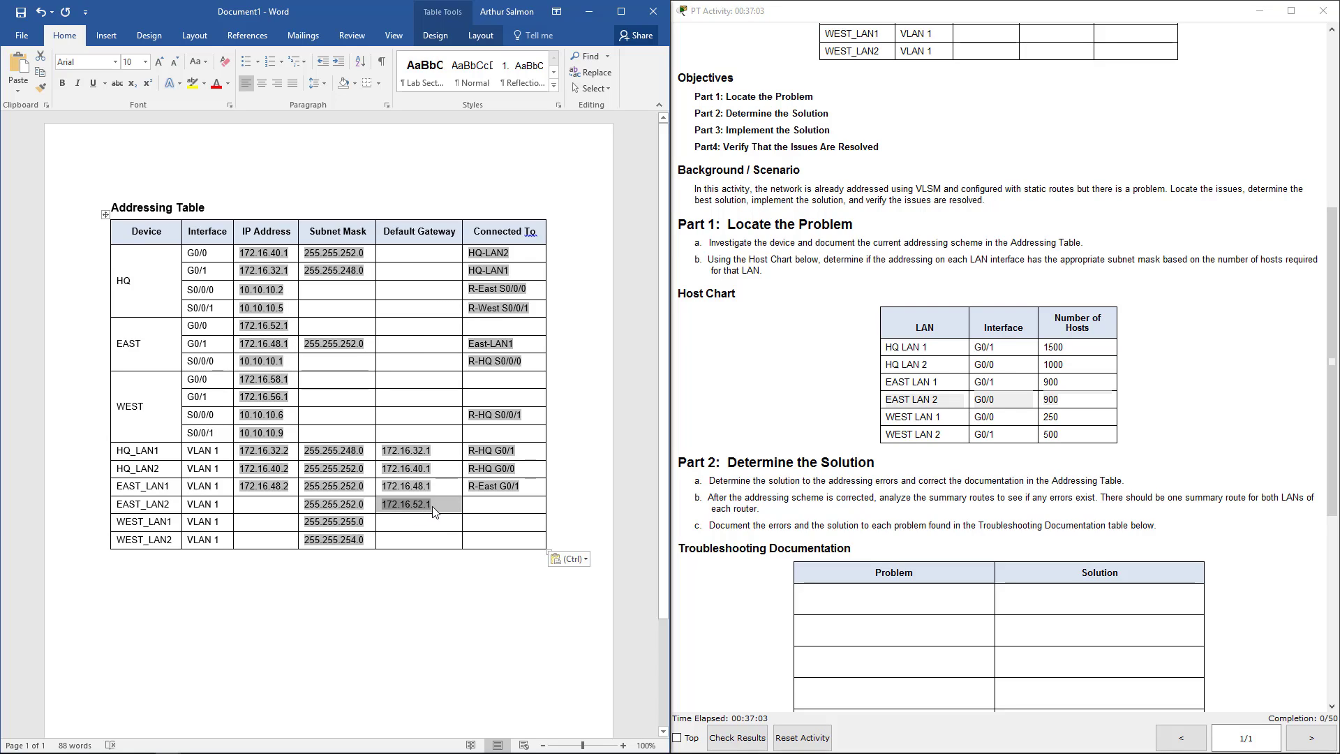
# Fill in EAST_LAN2's IP address as 172.16.52.2, based on the copied gateway address.
pyautogui.click(283, 513)
pyautogui.hotkey('ctrl', 'v')
pyautogui.press('BackSpace')
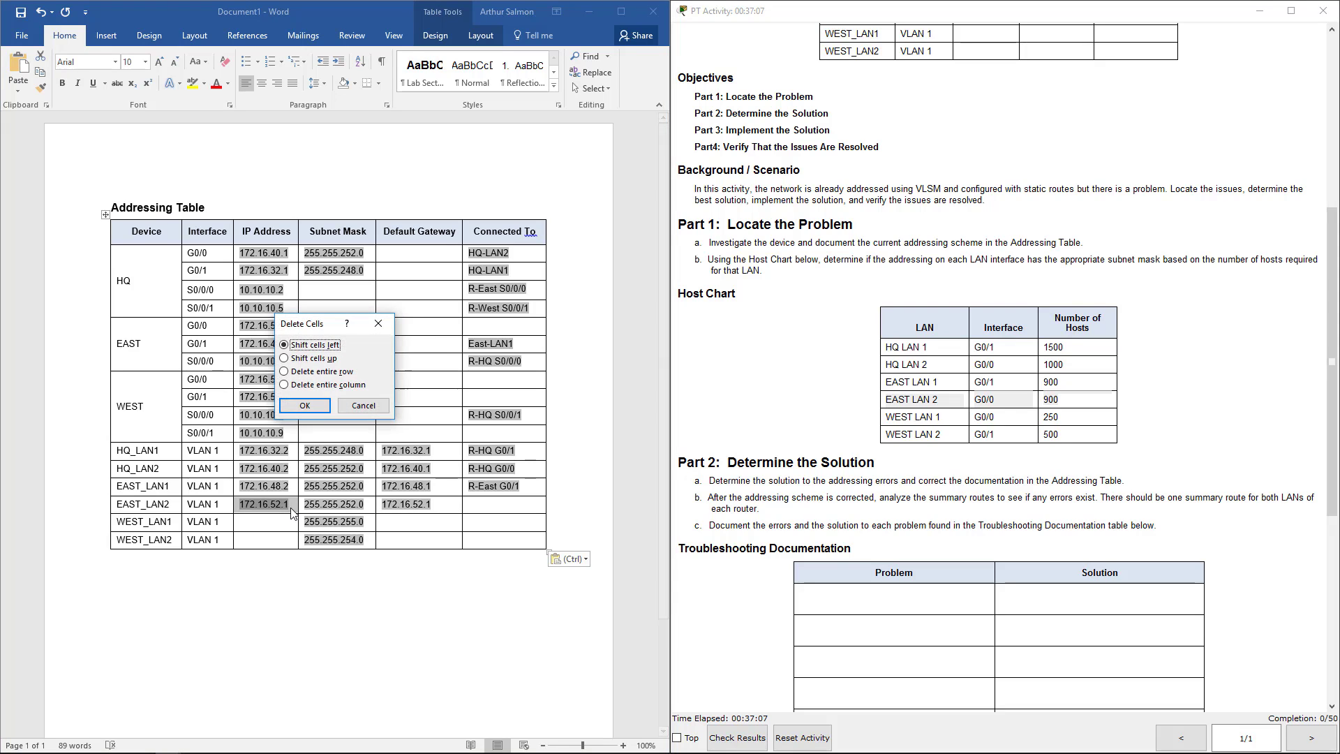
pyautogui.click(363, 406)
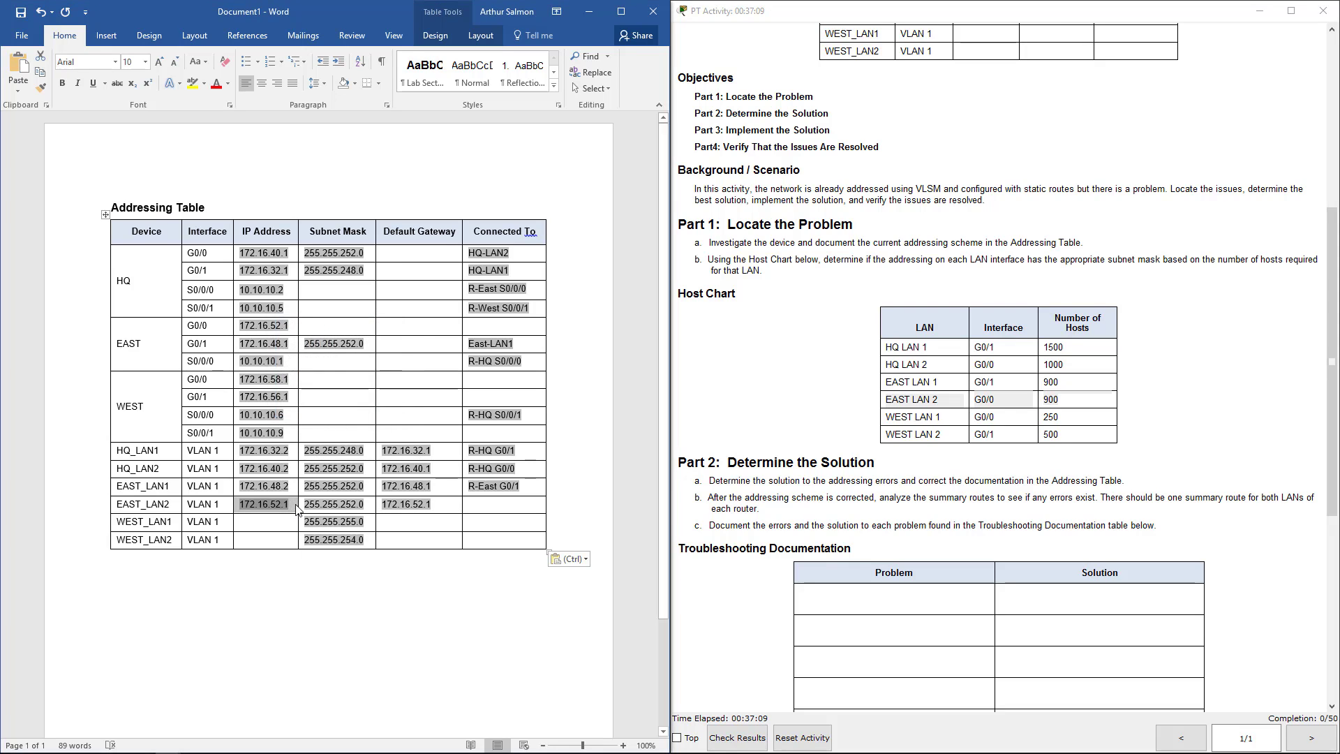
pyautogui.click(293, 504)
pyautogui.press('BackSpace')
pyautogui.write('2')
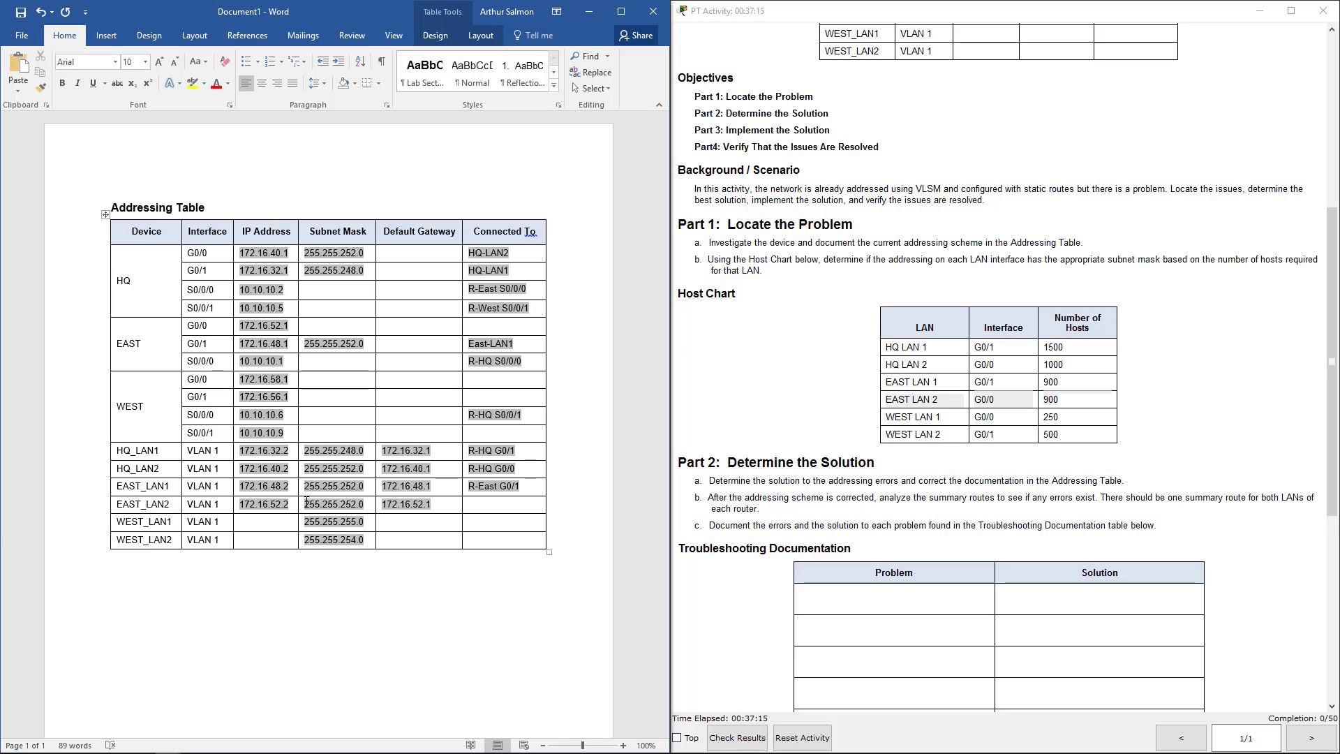
# Enter R-East G0/0 as the connection for EAST_LAN2.
pyautogui.click(524, 494)
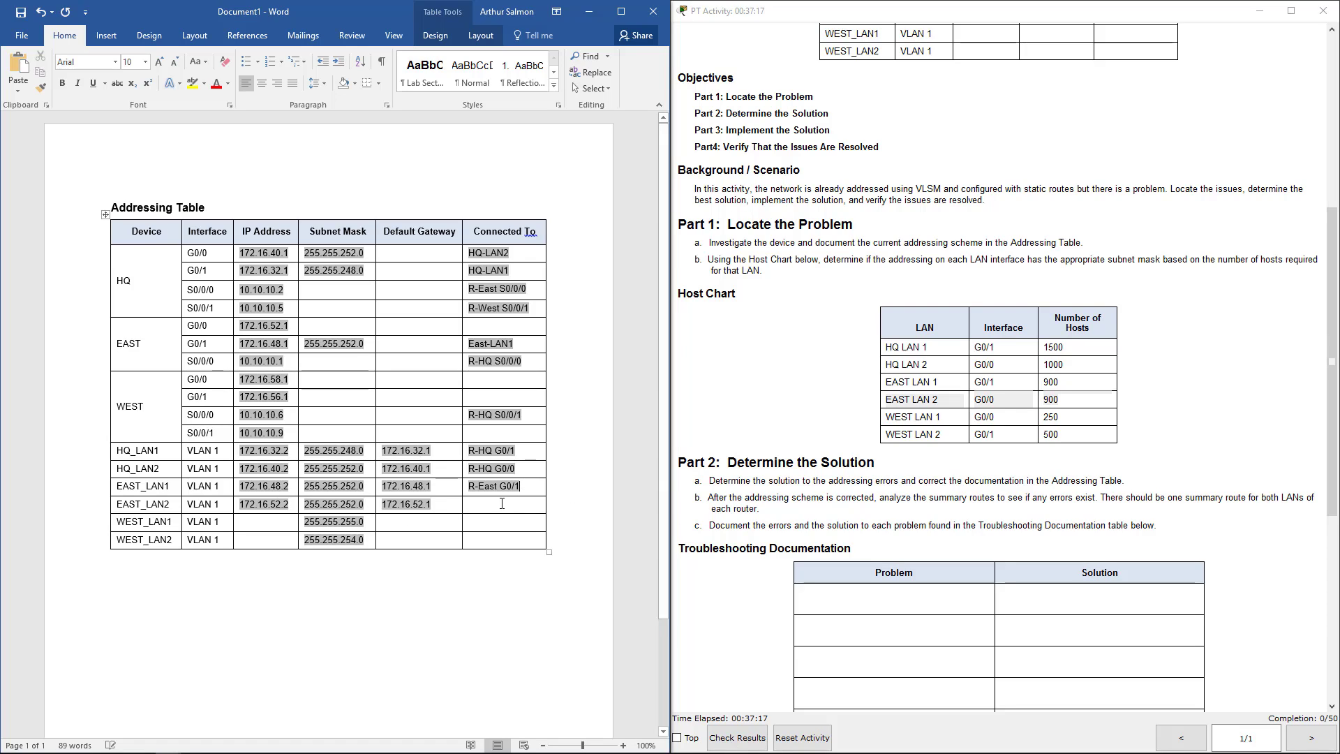
pyautogui.click(502, 503)
pyautogui.write('R-E')
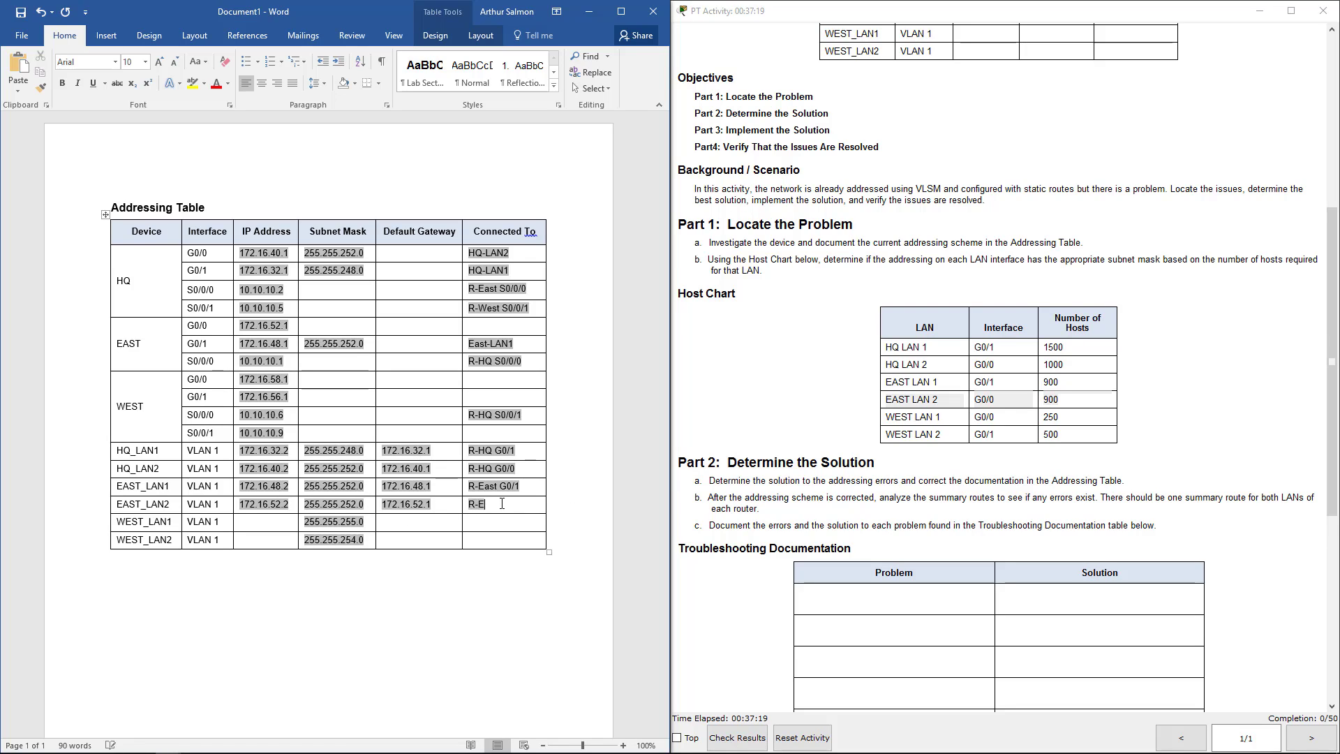
pyautogui.write('ast G0/0/')
pyautogui.press('BackSpace')
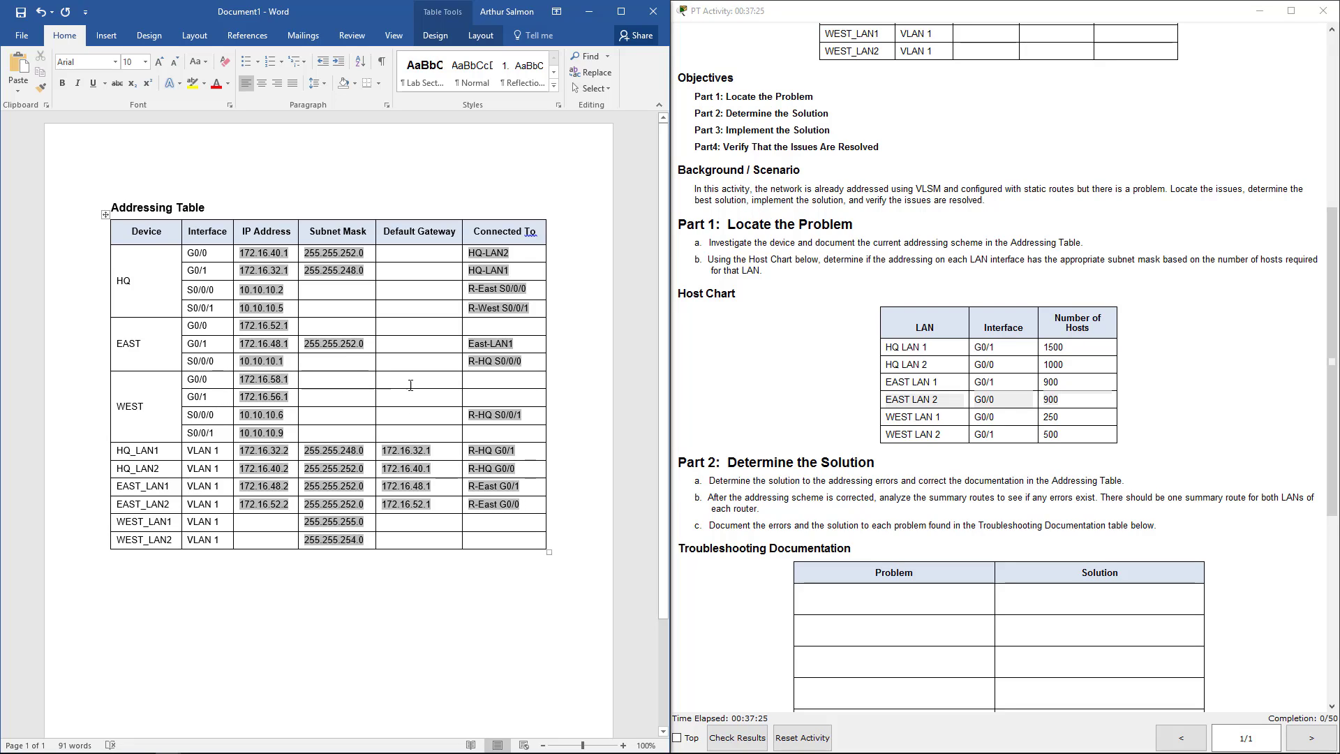
# Enter East-LAN2 in the Connected To cell of WEST's G0/0 row.
pyautogui.click(534, 382)
pyautogui.write('East-')
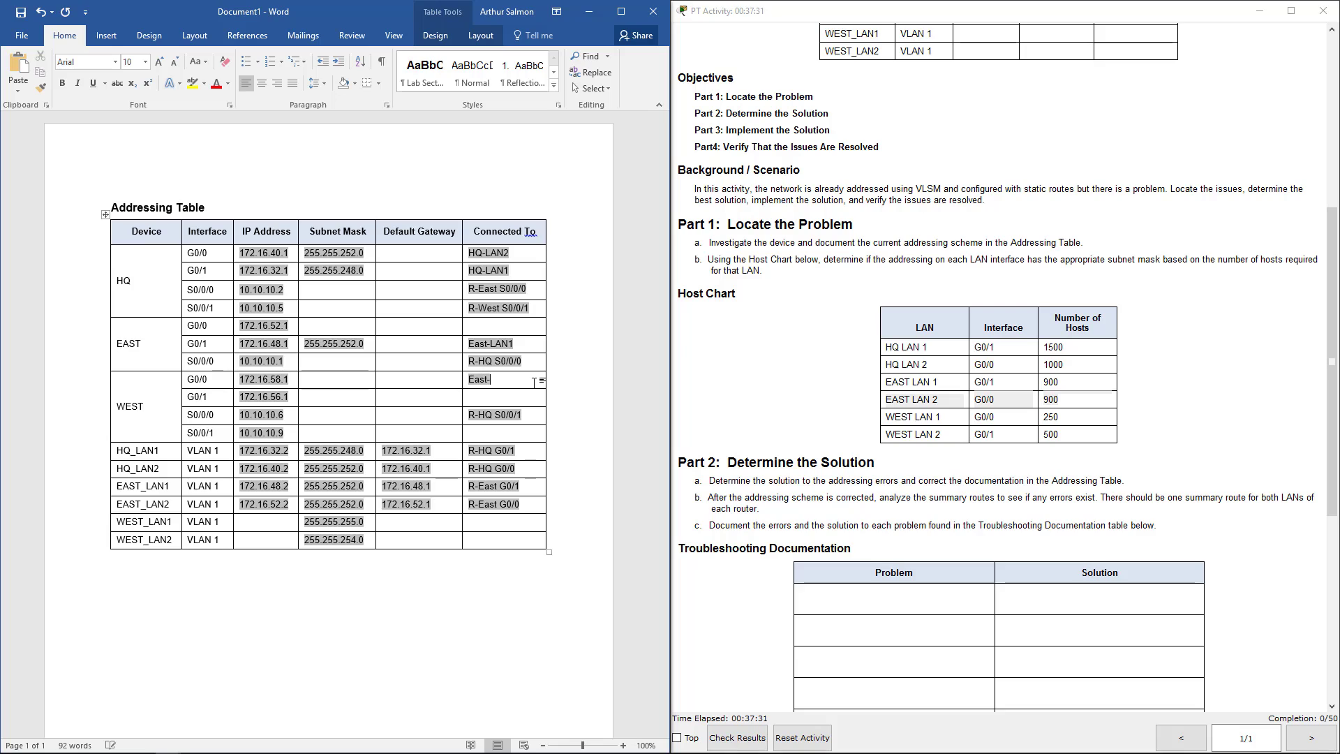
pyautogui.write('LAN2')
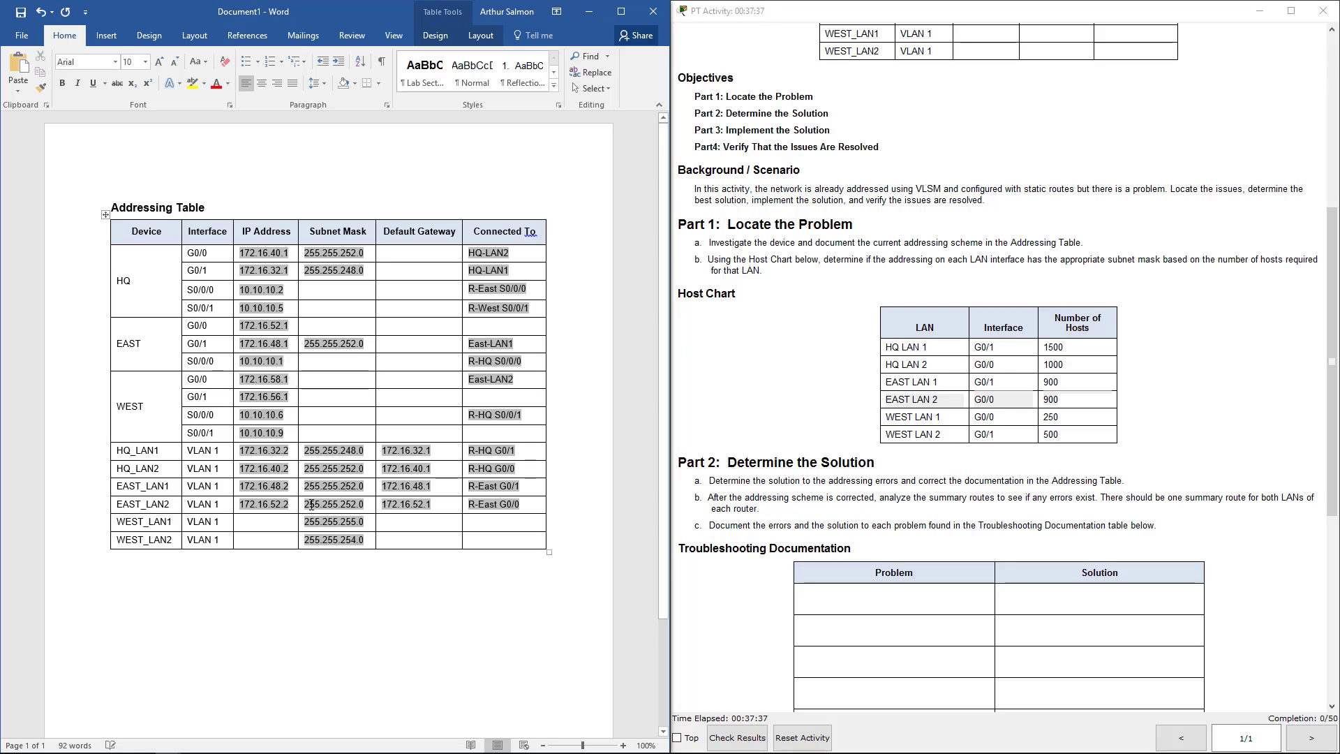
# Copy EAST_LAN2's subnet mask 255.255.252.0 to EAST's G0/0 interface and move East-LAN2 from WEST's G0/0 row into EAST G0/0's Connected To cell.
pyautogui.moveTo(305, 503); pyautogui.dragTo(365, 502)
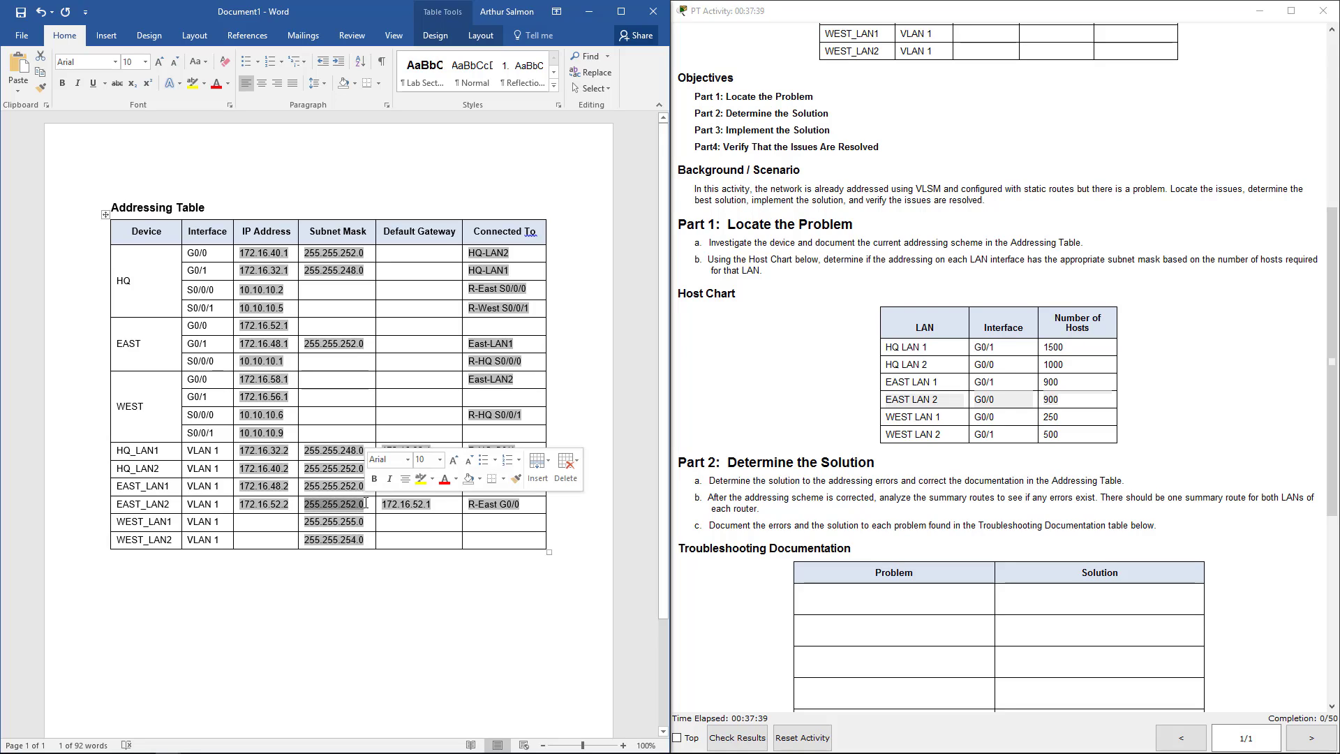
pyautogui.click(340, 362)
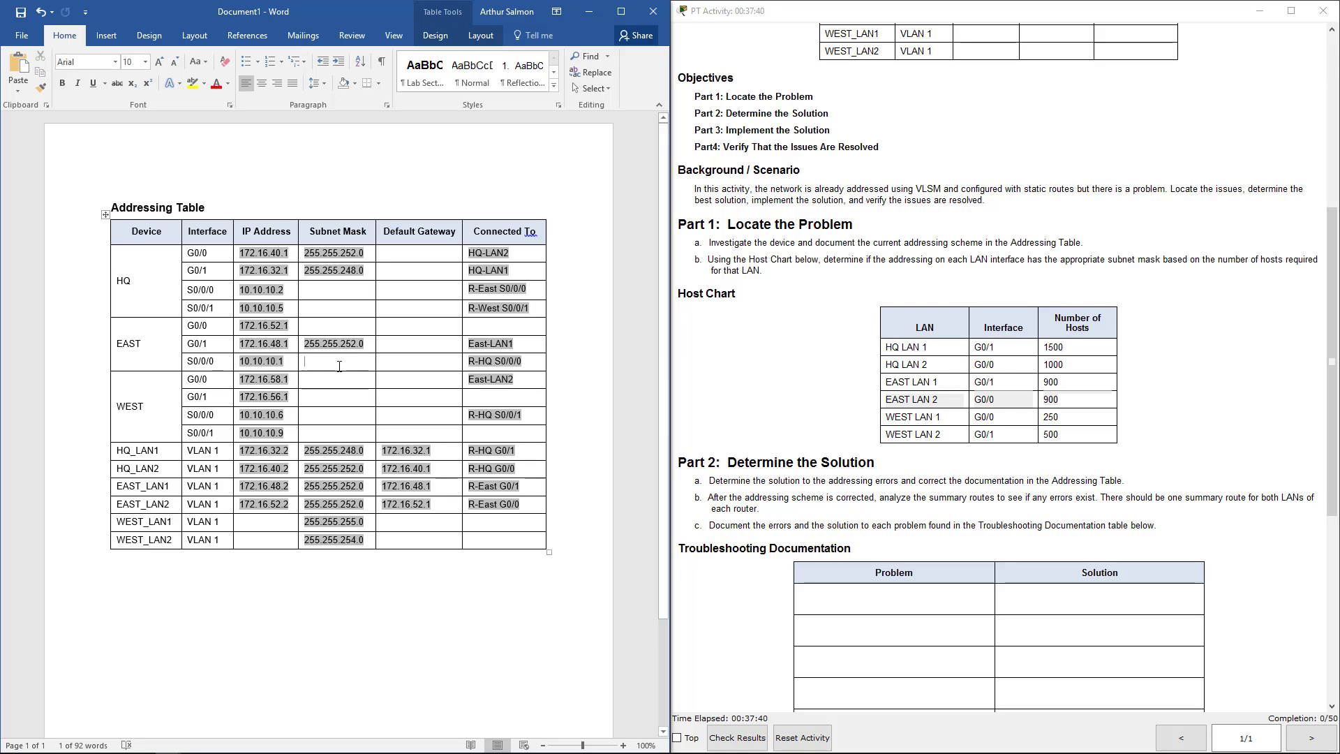
pyautogui.click(339, 325)
pyautogui.hotkey('ctrl', 'v')
pyautogui.moveTo(528, 380); pyautogui.dragTo(475, 328)
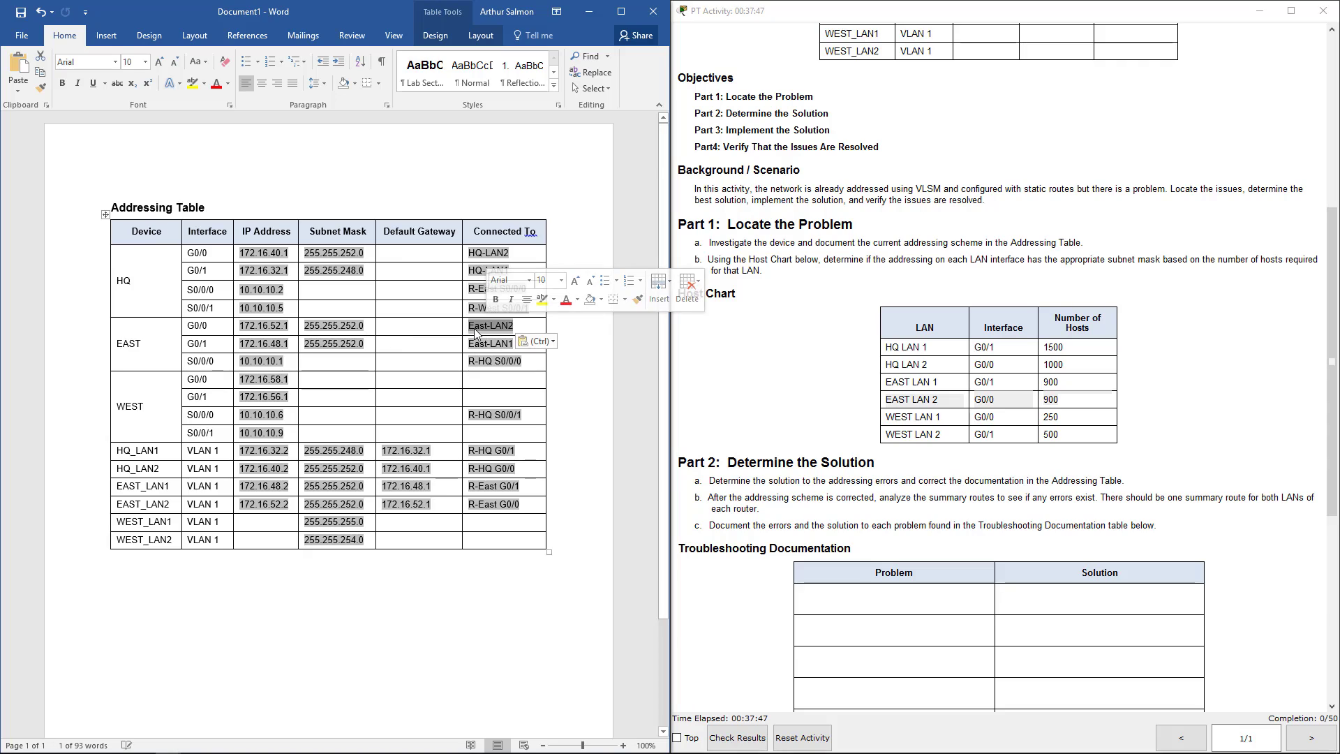
pyautogui.click(474, 328)
# Apply outside and inside borders to the four WEST interface rows of the addressing table.
pyautogui.moveTo(164, 386); pyautogui.dragTo(489, 433)
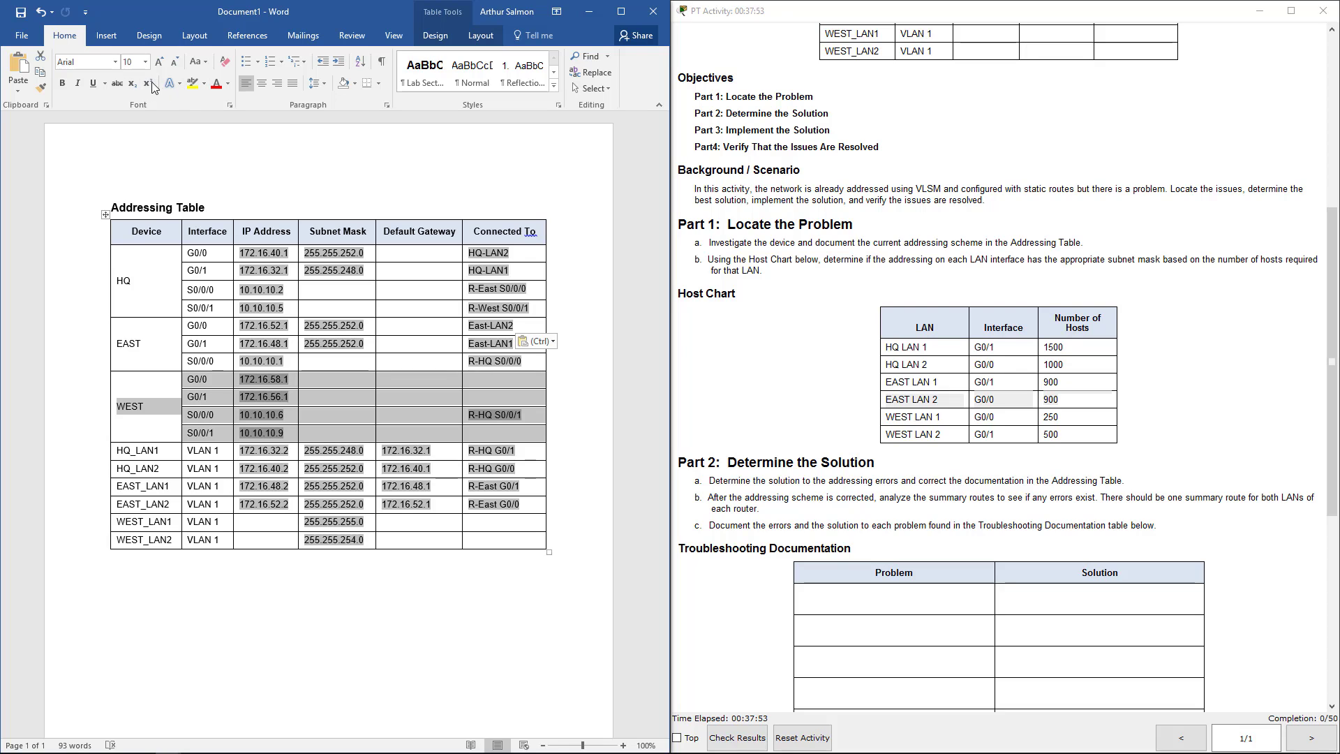
pyautogui.click(379, 88)
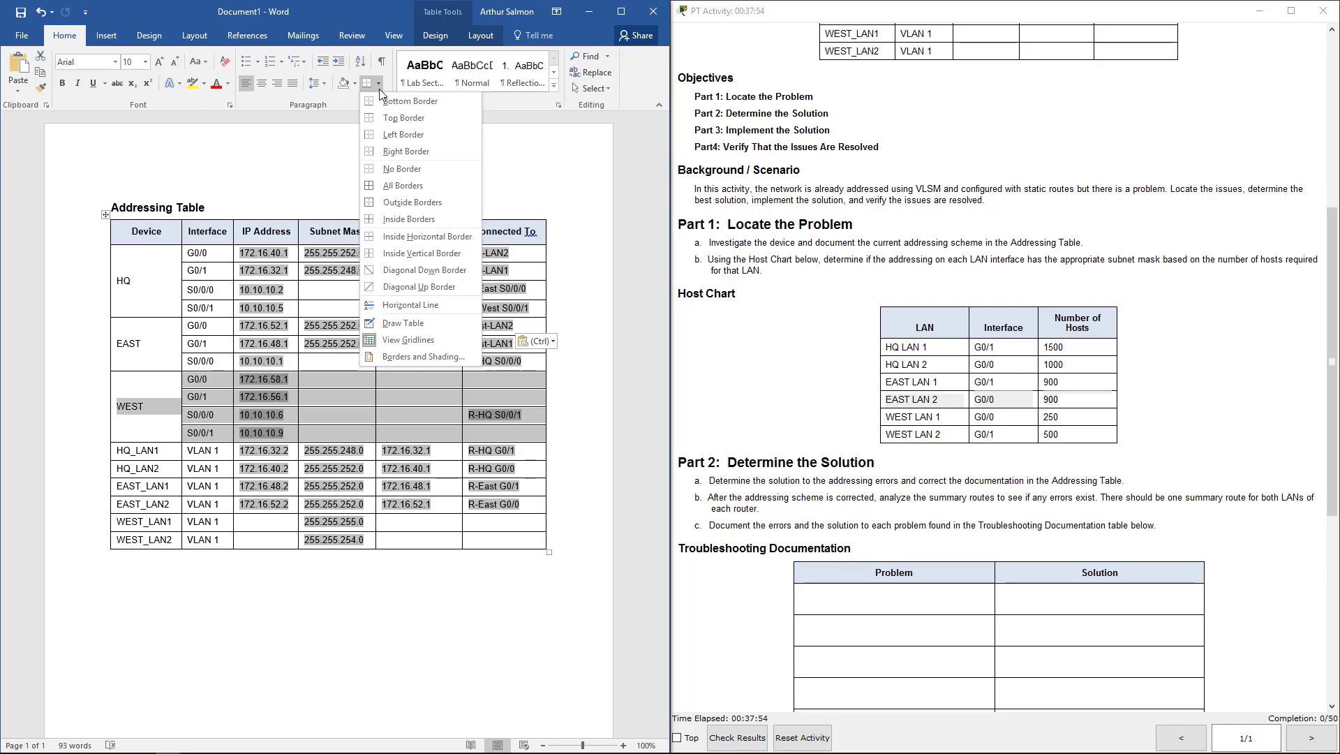
pyautogui.click(427, 202)
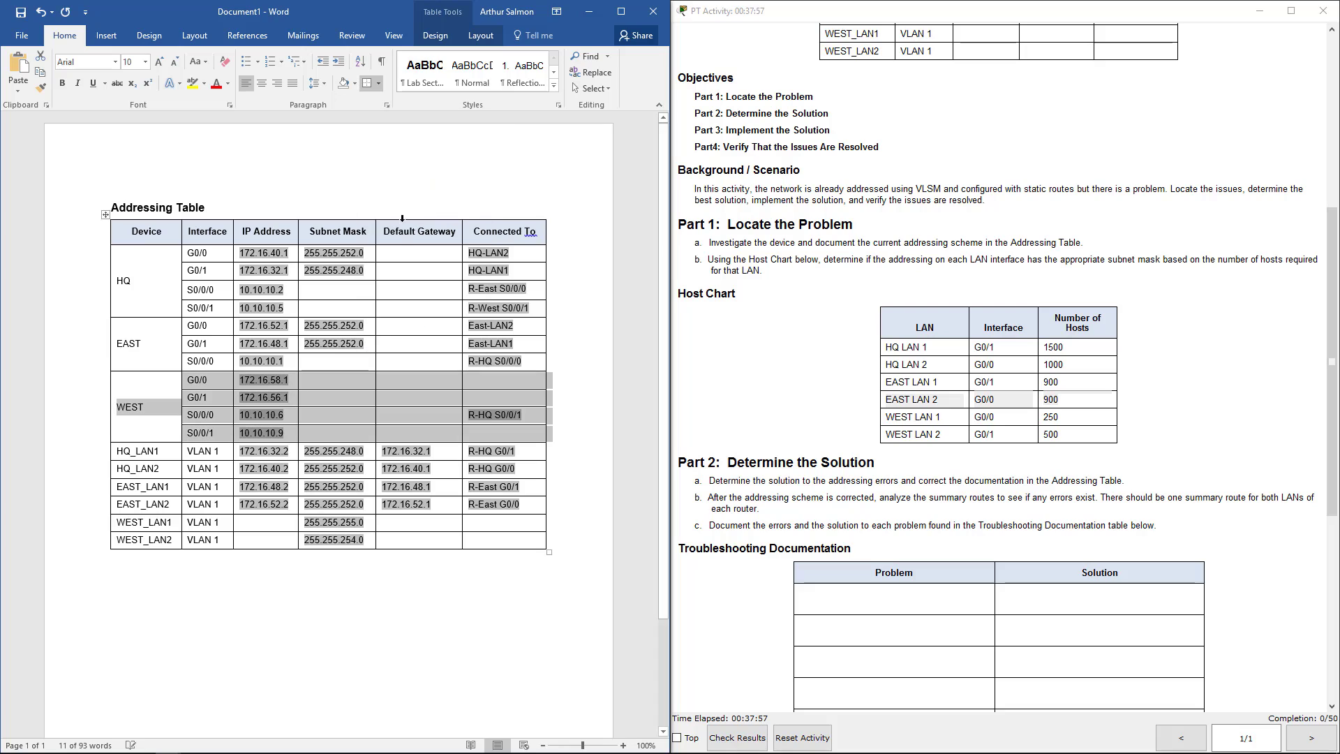
pyautogui.click(378, 83)
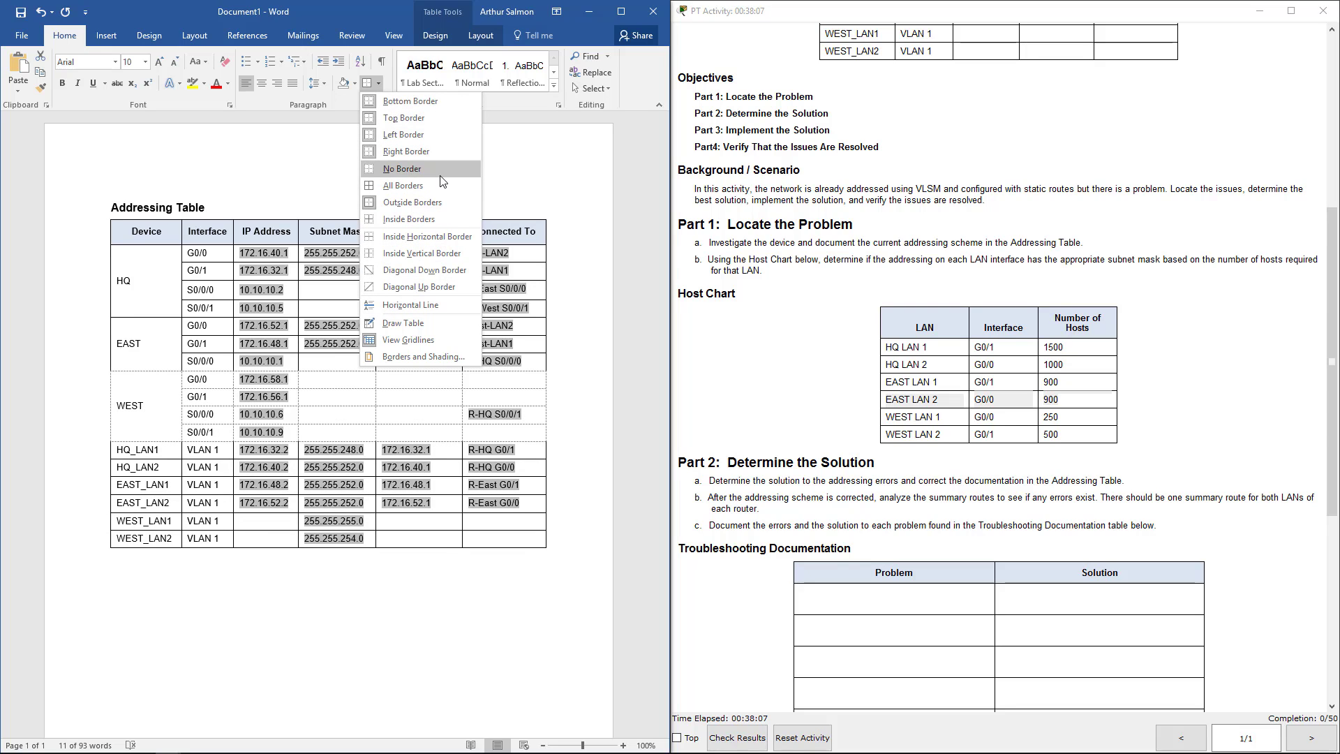
pyautogui.click(434, 218)
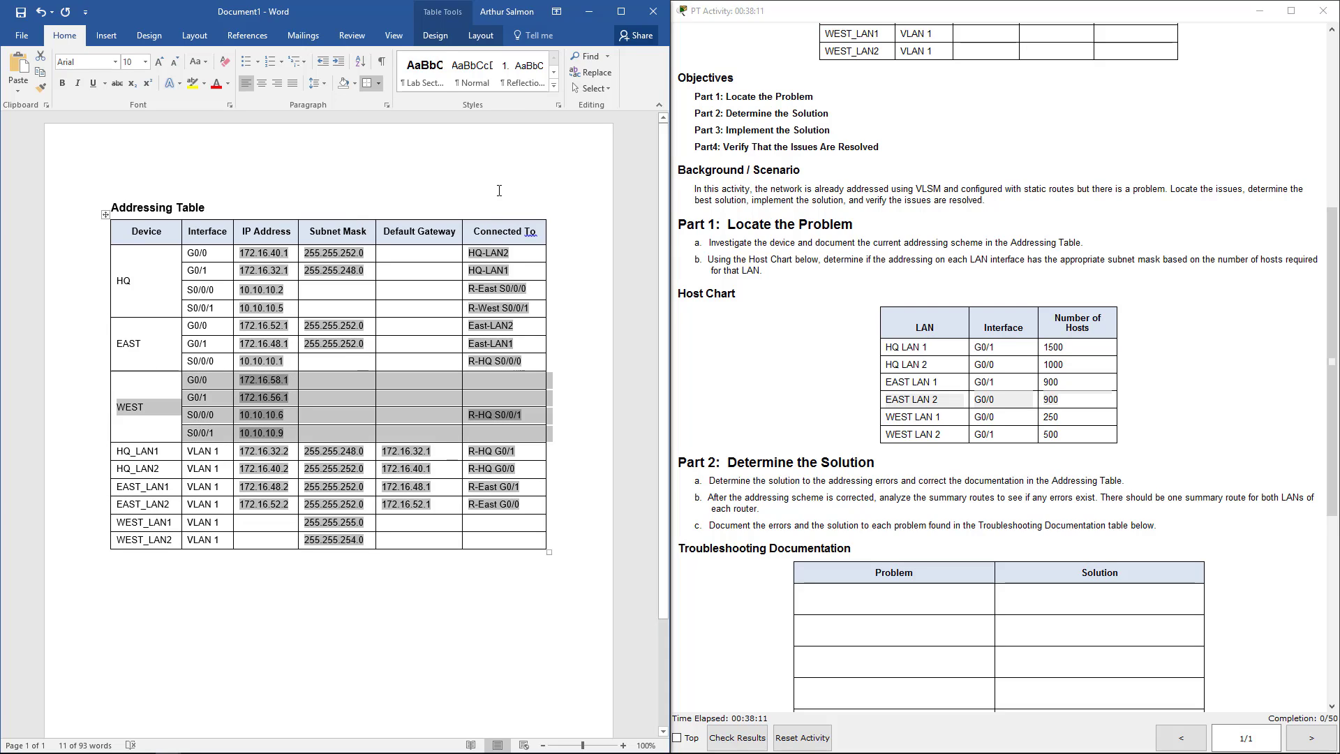
pyautogui.click(495, 185)
# Review the EAST rows of the addressing table and look up WEST LAN 1's interface in the host chart.
pyautogui.moveTo(210, 326); pyautogui.dragTo(536, 356)
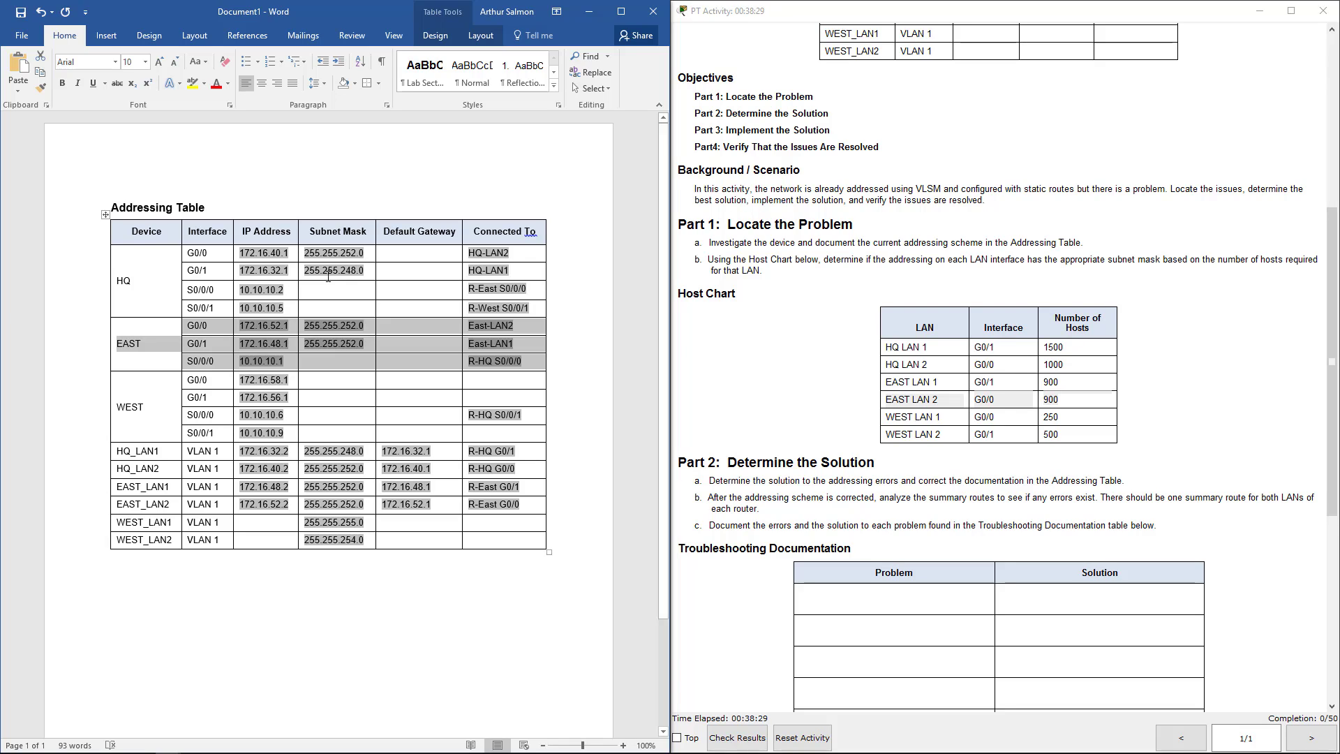
pyautogui.click(207, 379)
pyautogui.click(913, 434)
pyautogui.moveTo(894, 417); pyautogui.dragTo(1072, 417)
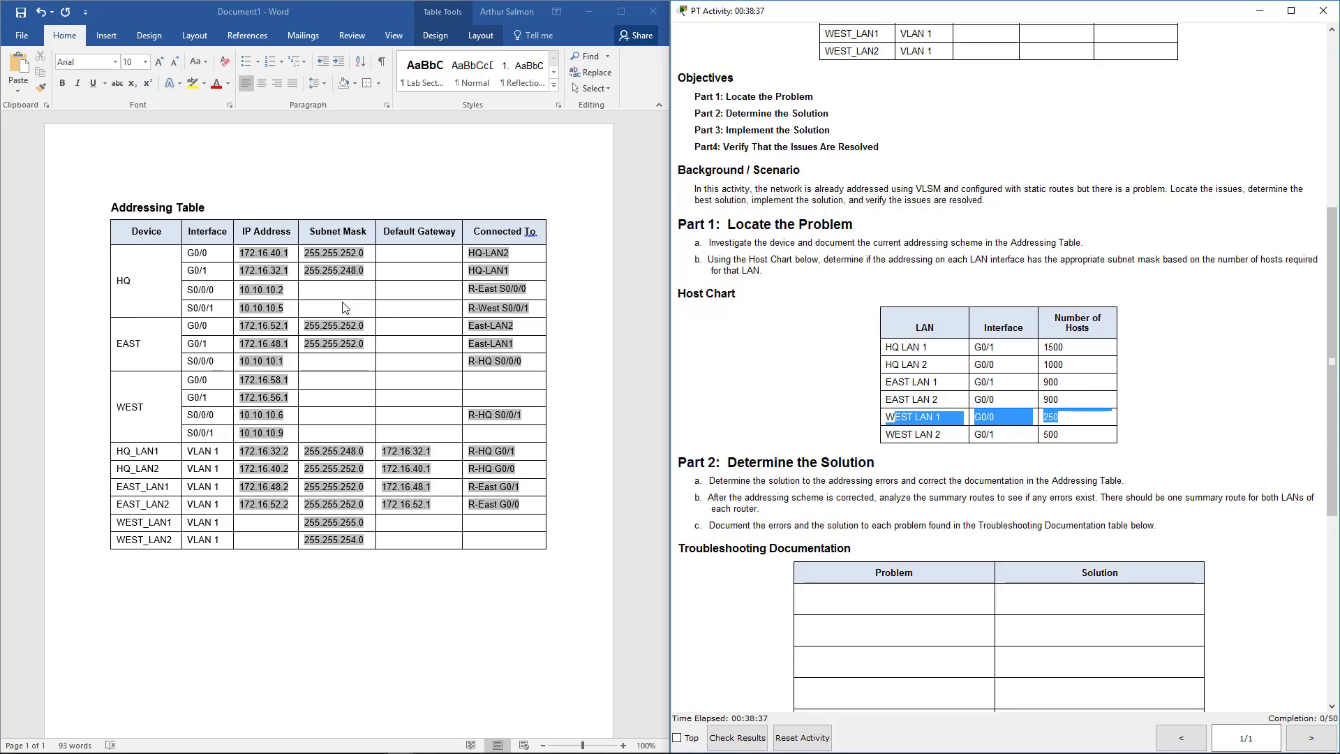
pyautogui.click(945, 418)
pyautogui.moveTo(877, 417); pyautogui.dragTo(967, 415)
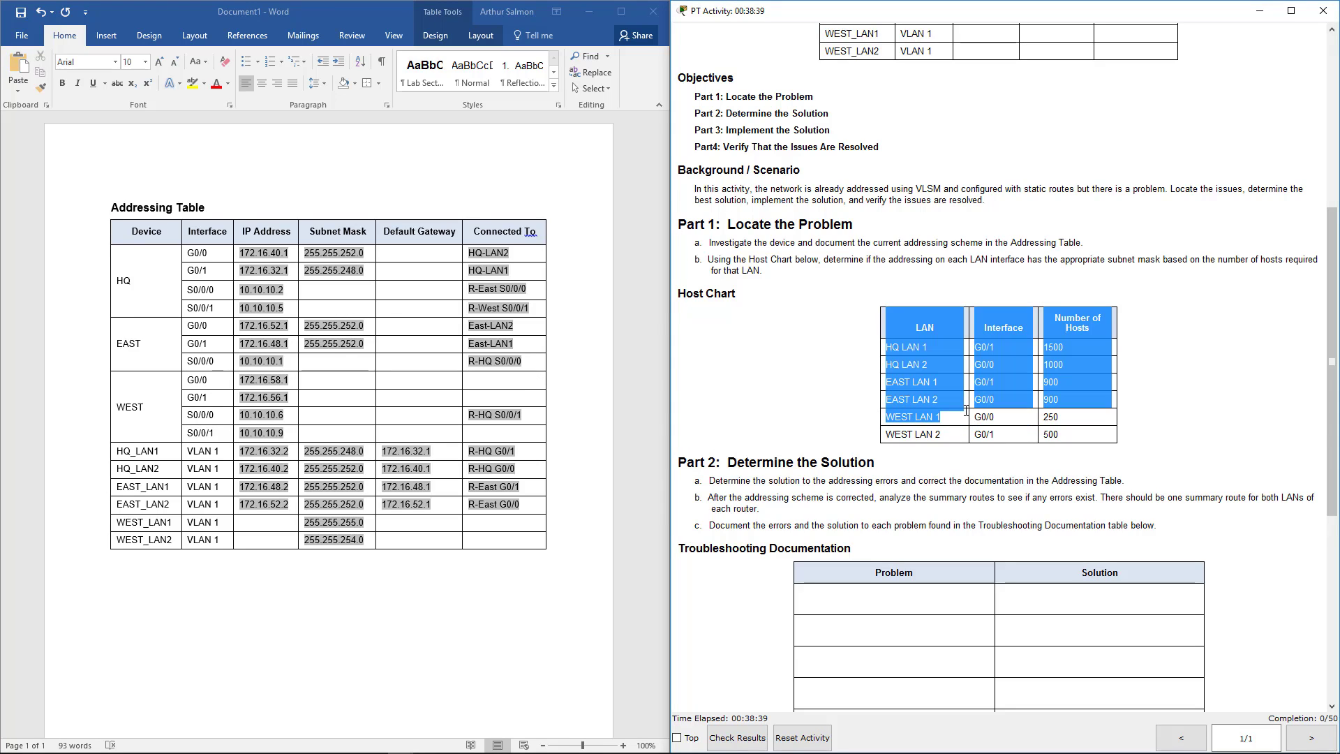
pyautogui.click(946, 419)
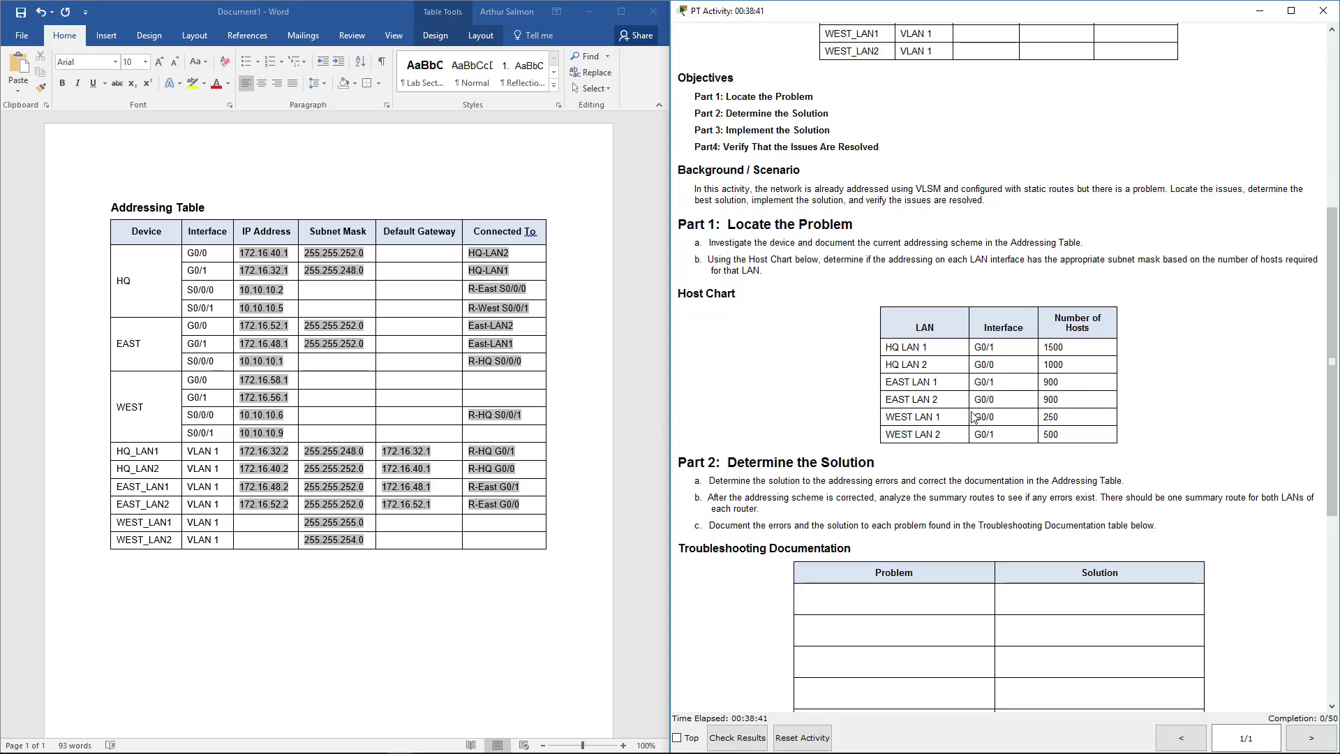
# Copy WEST's G0/0 address 172.16.58.1 into WEST_LAN1's Default Gateway cell.
pyautogui.click(173, 393)
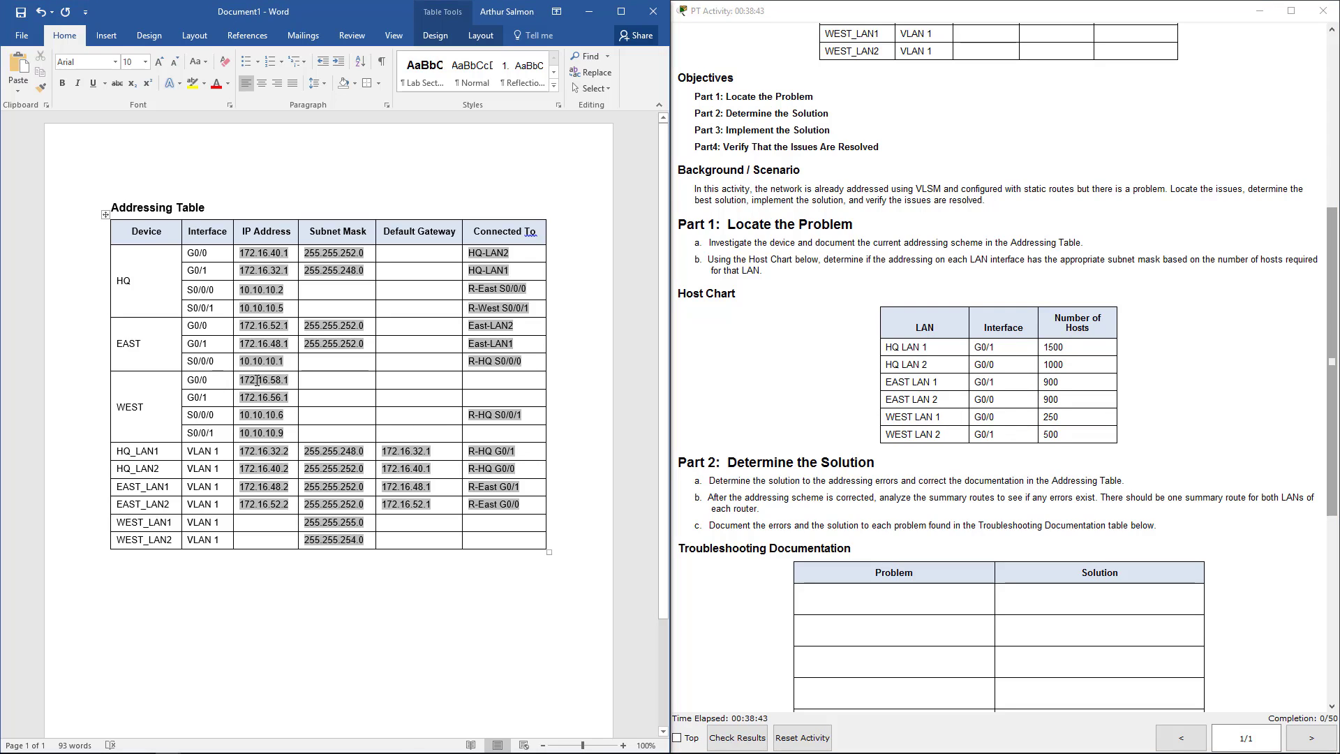
pyautogui.moveTo(241, 379); pyautogui.dragTo(285, 379)
pyautogui.hotkey('ctrl', 'c')
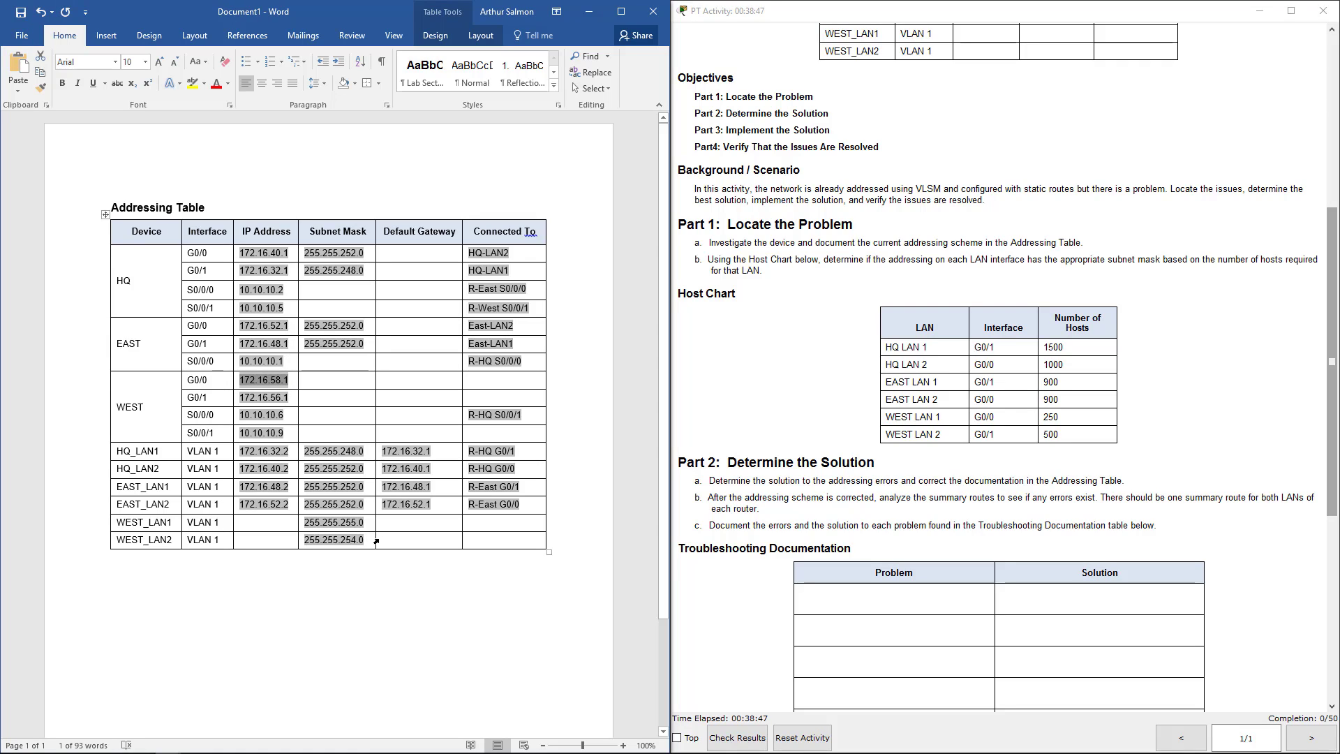
pyautogui.click(425, 524)
pyautogui.hotkey('ctrl', 'v')
# Enter R-West G0/0 as the connection for WEST_LAN1.
pyautogui.click(522, 525)
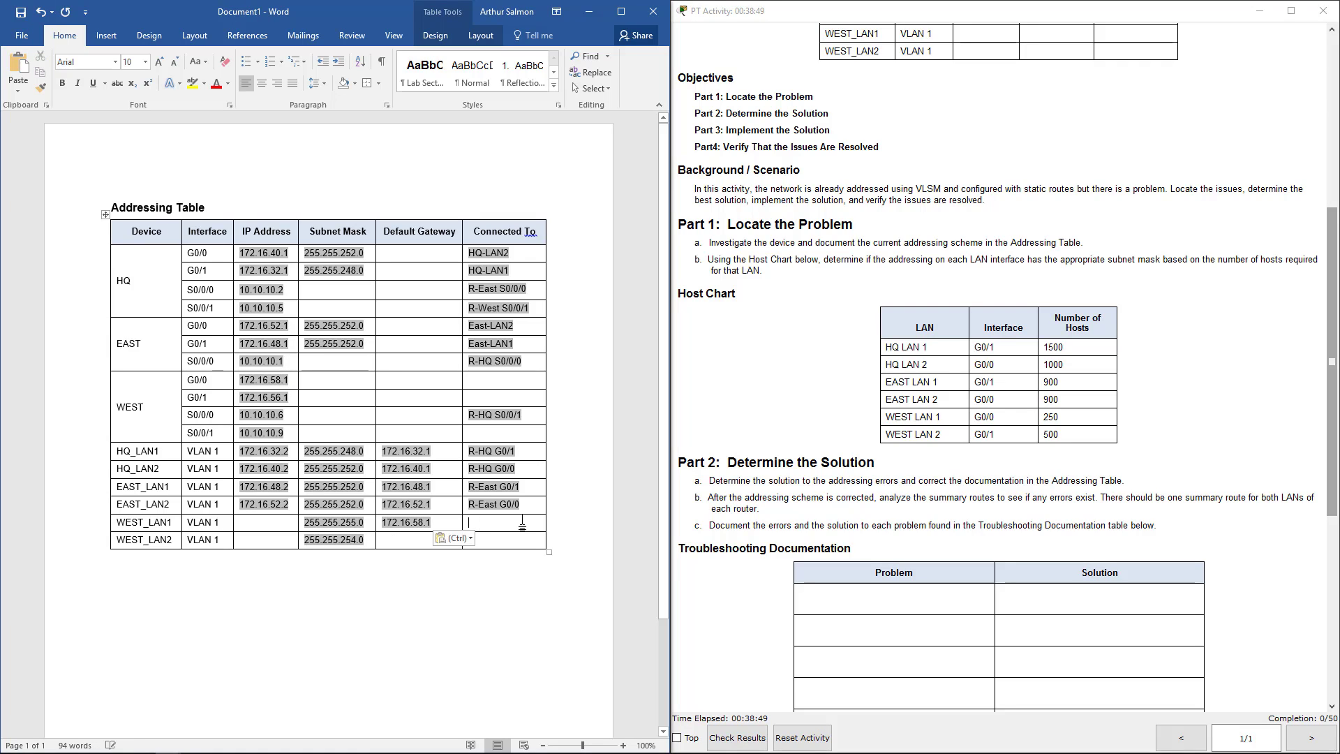
pyautogui.write('R-WES')
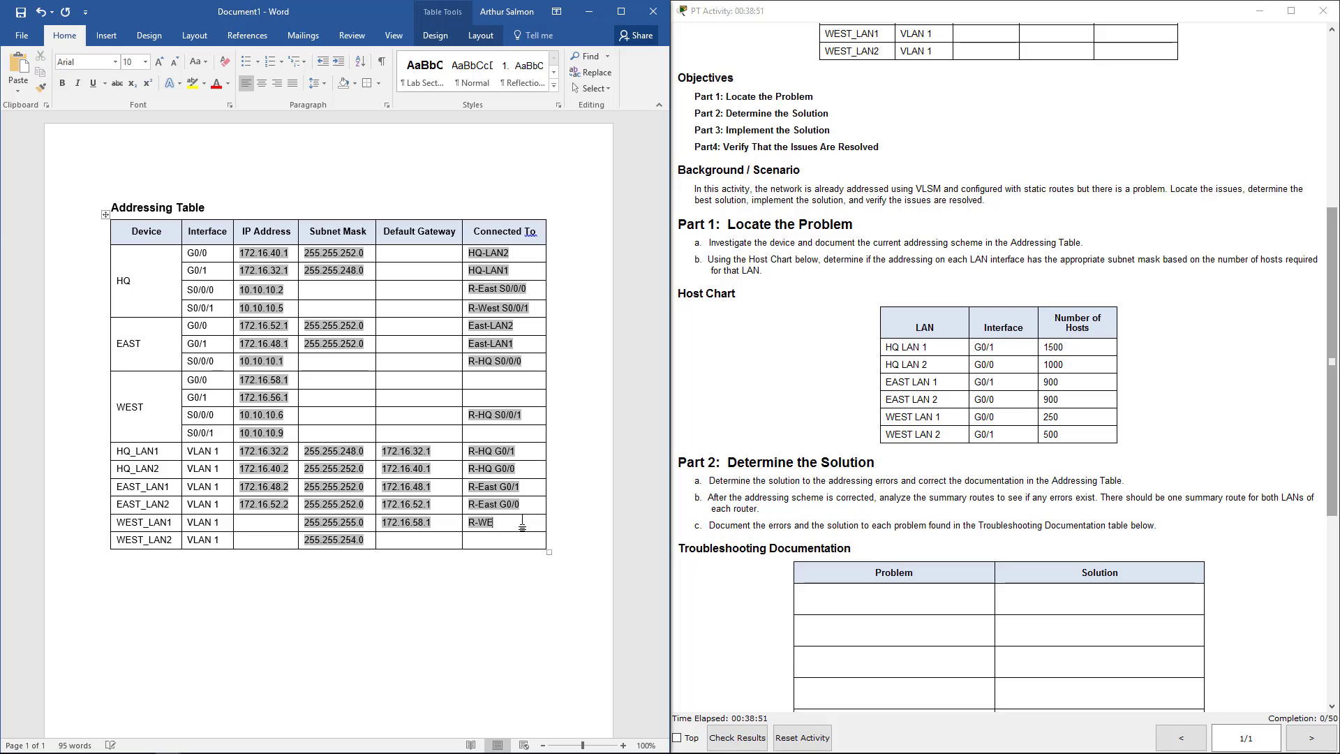
pyautogui.press('BackSpace')
pyautogui.press('BackSpace')
pyautogui.write('est G0/0')
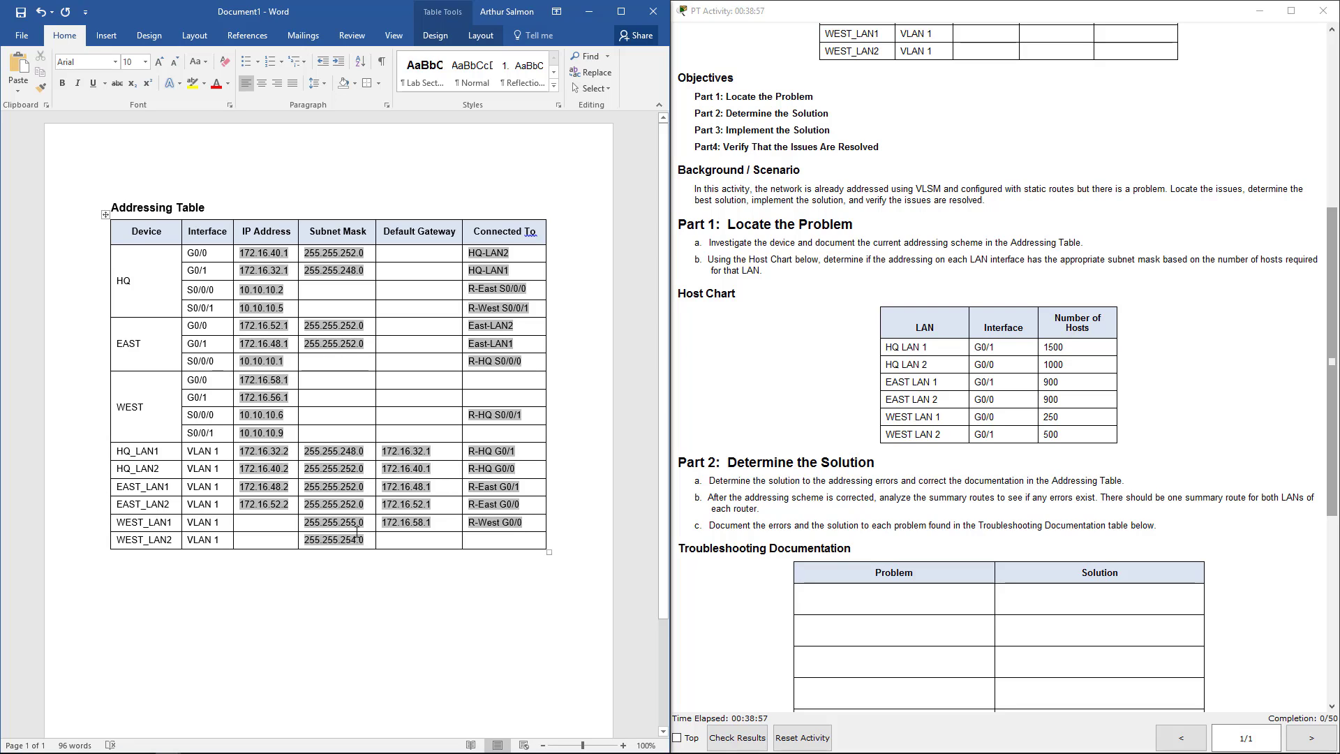
# Fill in WEST_LAN1's IP address as 172.16.58.2, based on the copied gateway address.
pyautogui.click(287, 522)
pyautogui.hotkey('ctrl', 'g')
pyautogui.click(497, 426)
pyautogui.hotkey('ctrl', 'v')
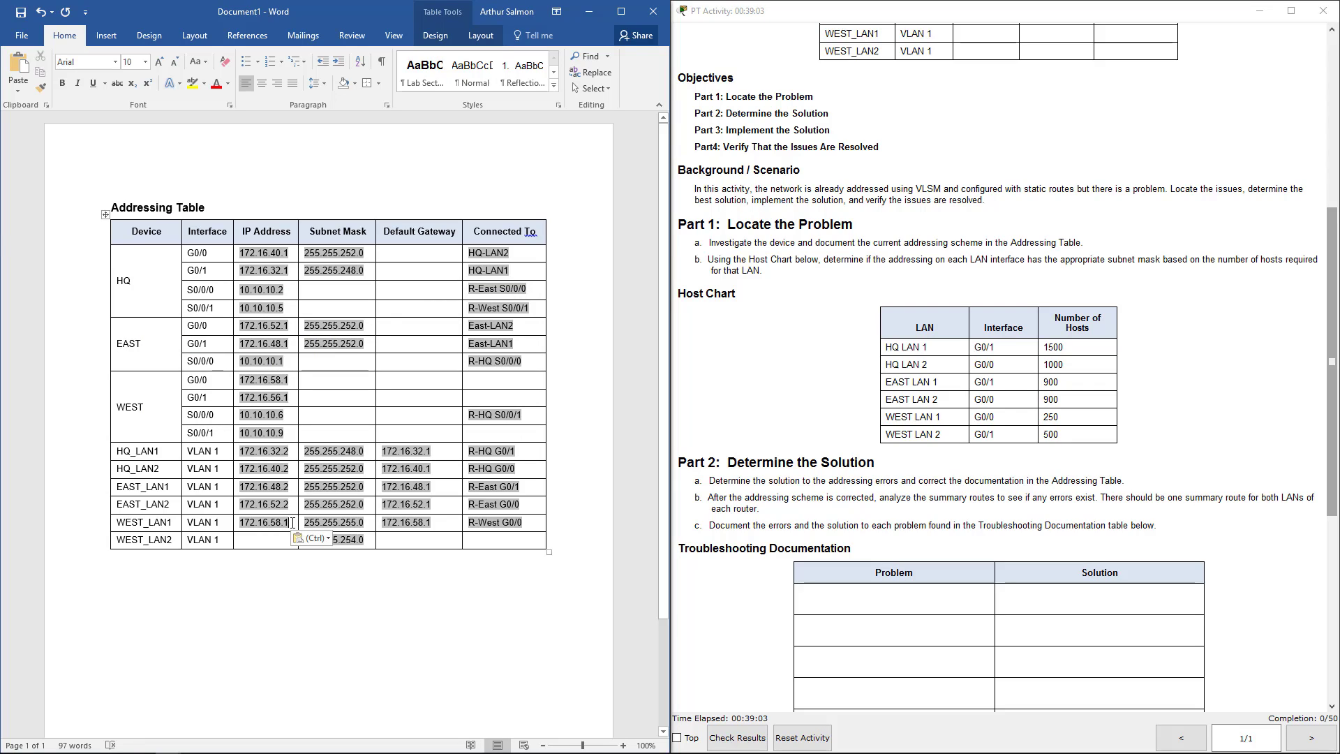
pyautogui.press('BackSpace')
pyautogui.write('2')
# Copy WEST_LAN1's subnet mask 255.255.255.0 to WEST's G0/0 interface and enter West-LAN2 as that interface's connection.
pyautogui.moveTo(304, 522); pyautogui.dragTo(366, 522)
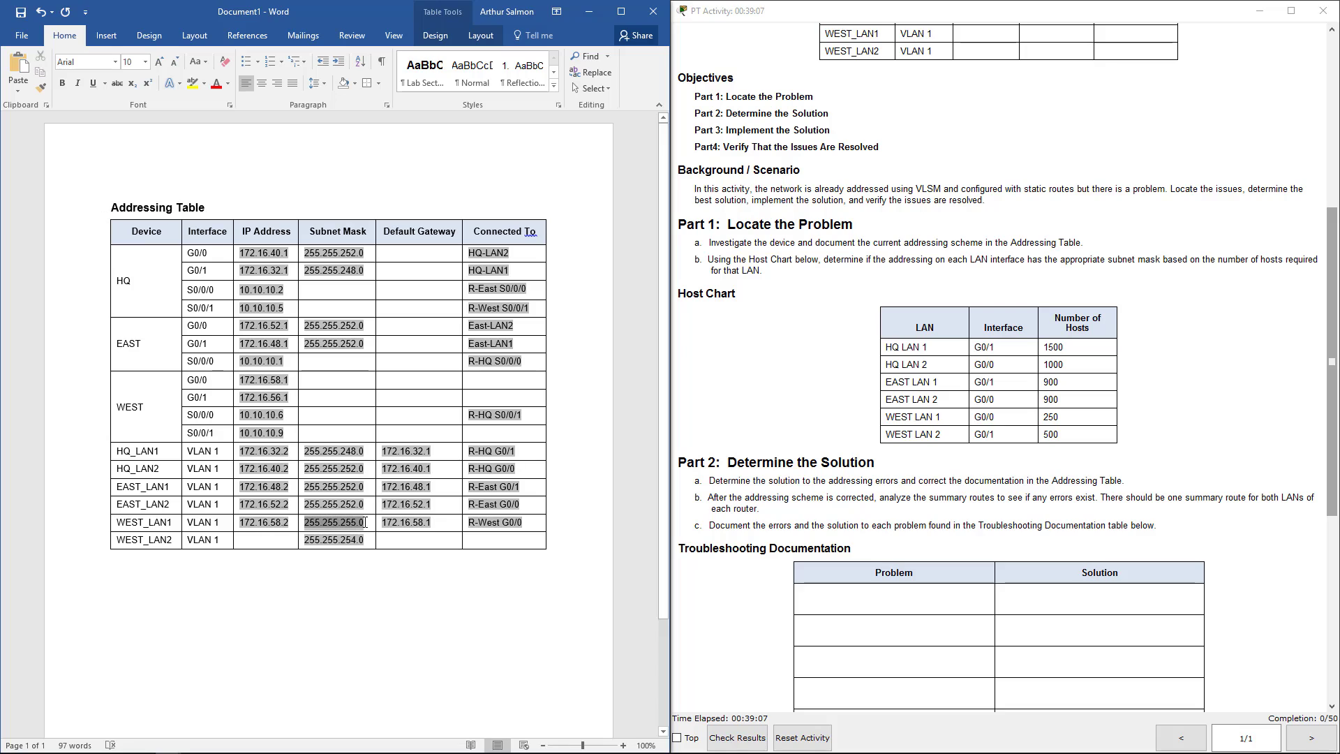
pyautogui.hotkey('ctrl', 'c')
pyautogui.click(315, 382)
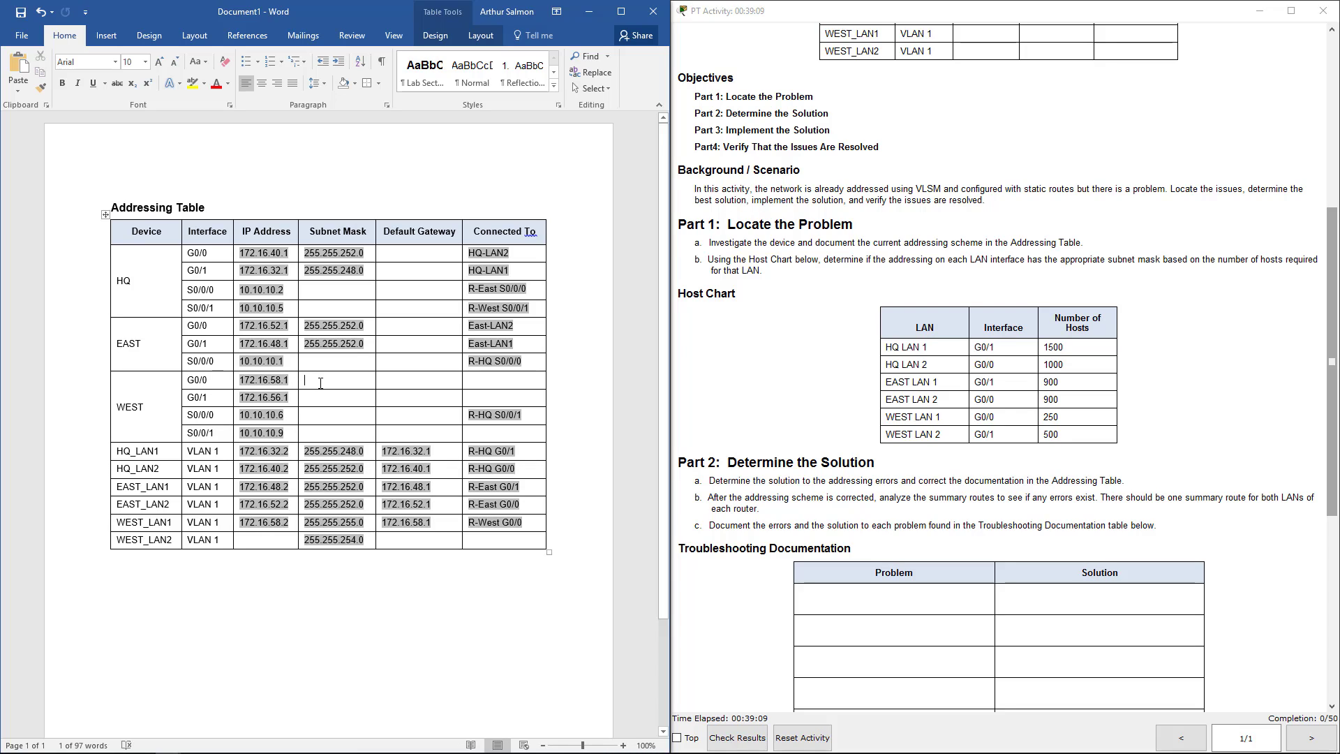
pyautogui.hotkey('ctrl', 'v')
pyautogui.click(514, 380)
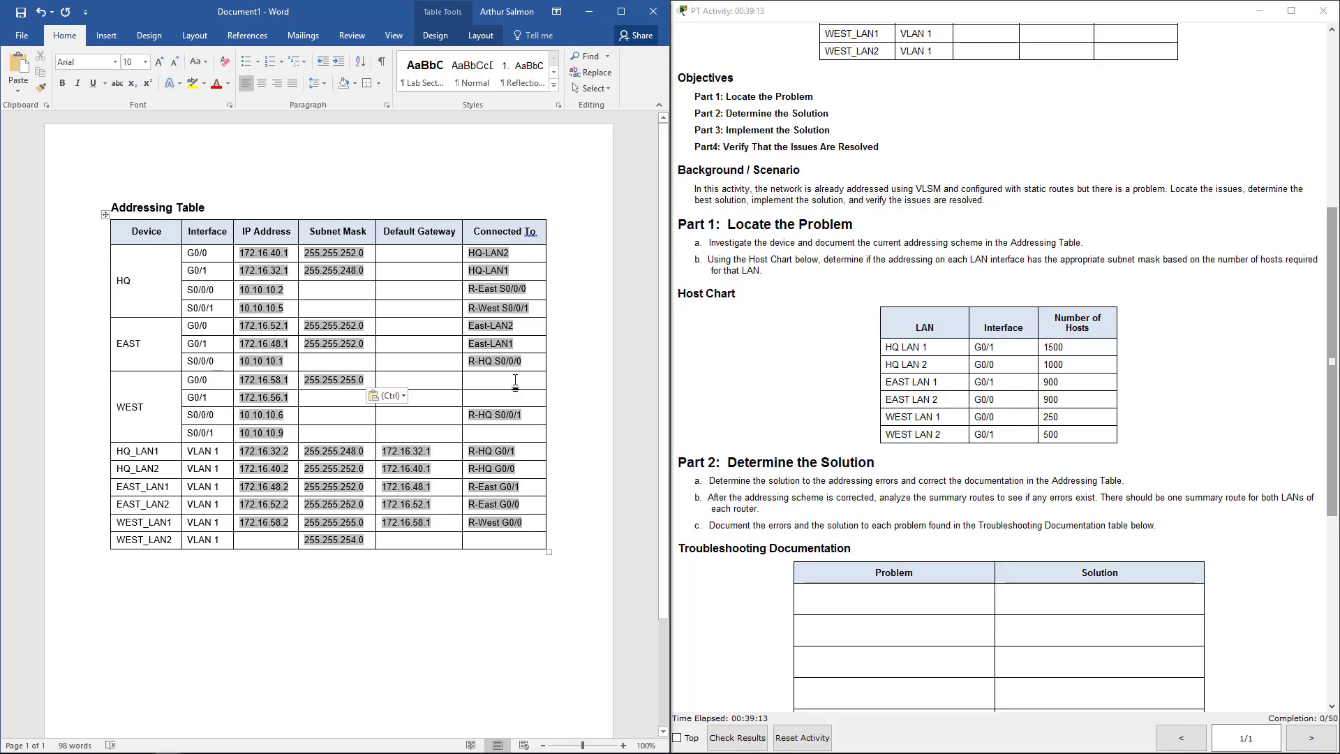
pyautogui.write('West-LAN2')
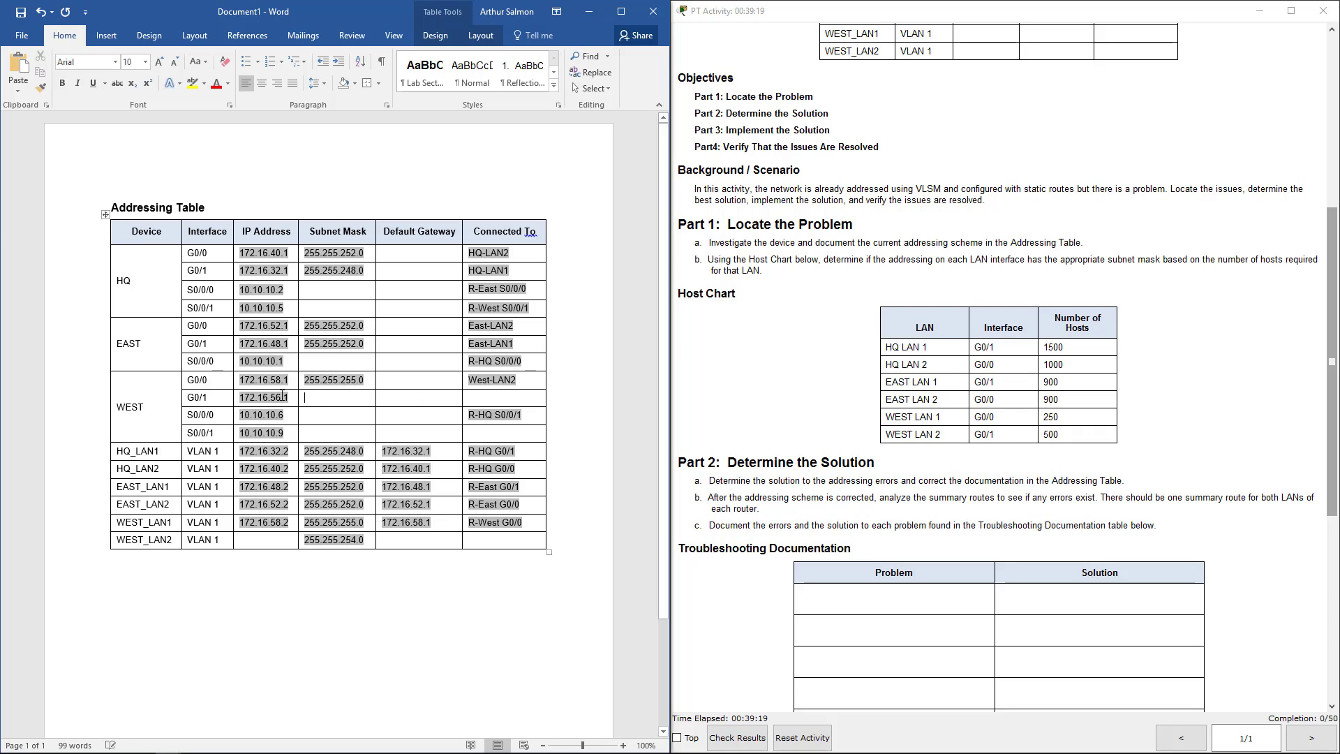
# Check WEST LAN 2's interface in the host chart and correct the connection of WEST's G0/0 interface to West-LAN1.
pyautogui.click(1003, 421)
pyautogui.moveTo(887, 440); pyautogui.dragTo(1081, 440)
pyautogui.hotkey('alt', 'Tab')
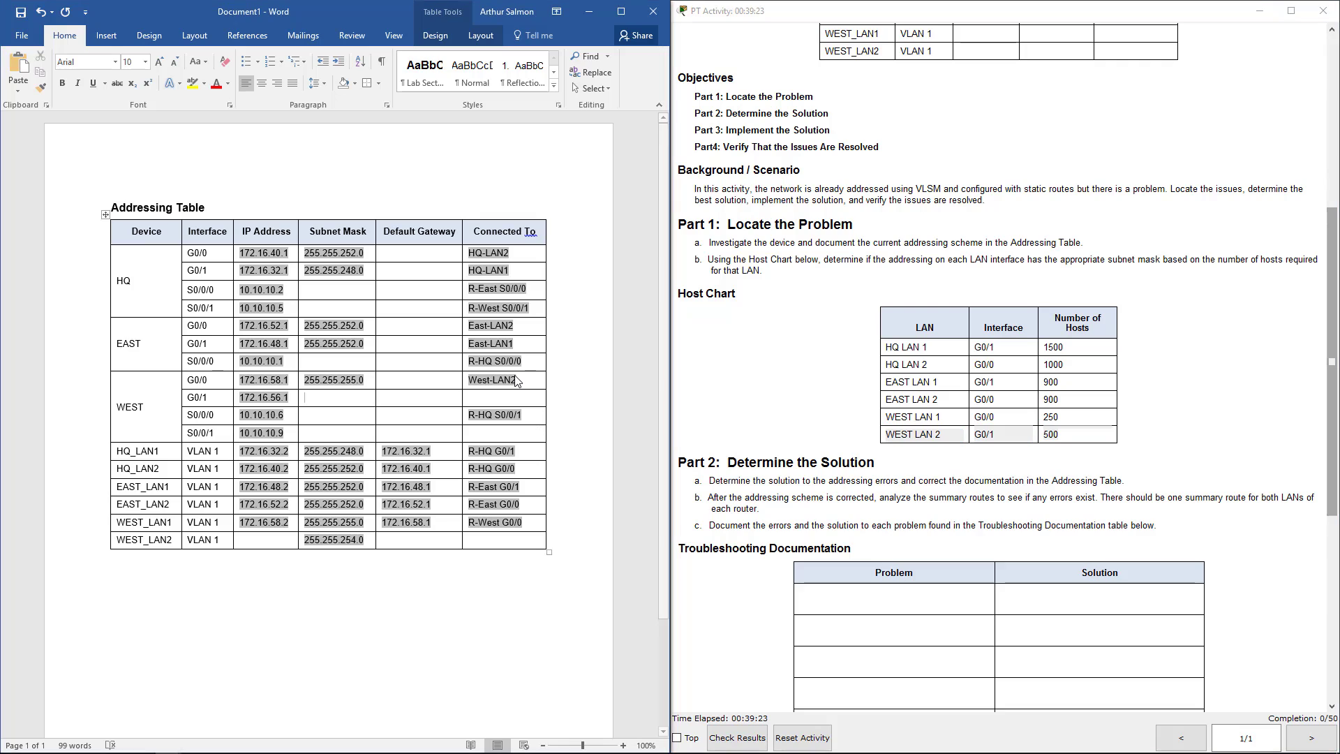
pyautogui.click(528, 377)
pyautogui.press('BackSpace')
pyautogui.write('1')
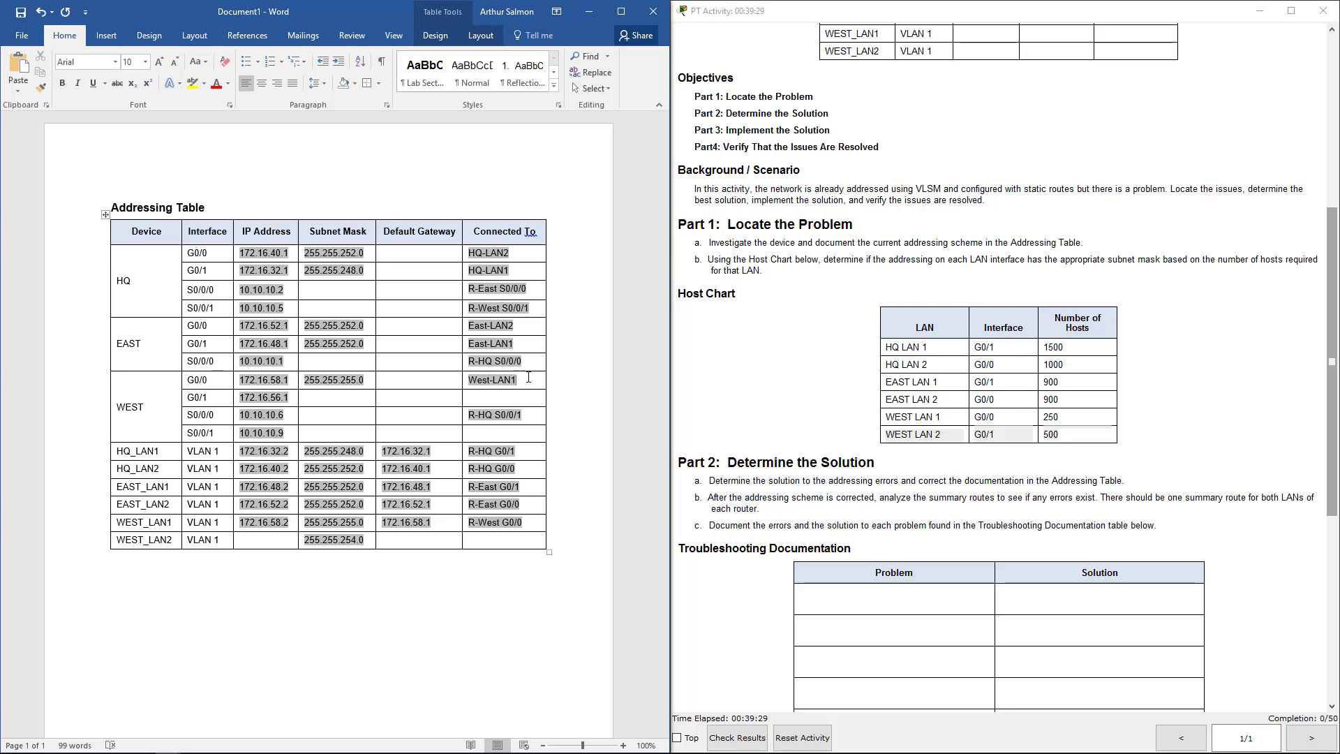
# Check WEST LAN 2's row in the host chart and copy WEST G0/1's IP address 172.16.56.1 to WEST_LAN2's default gateway.
pyautogui.click(999, 441)
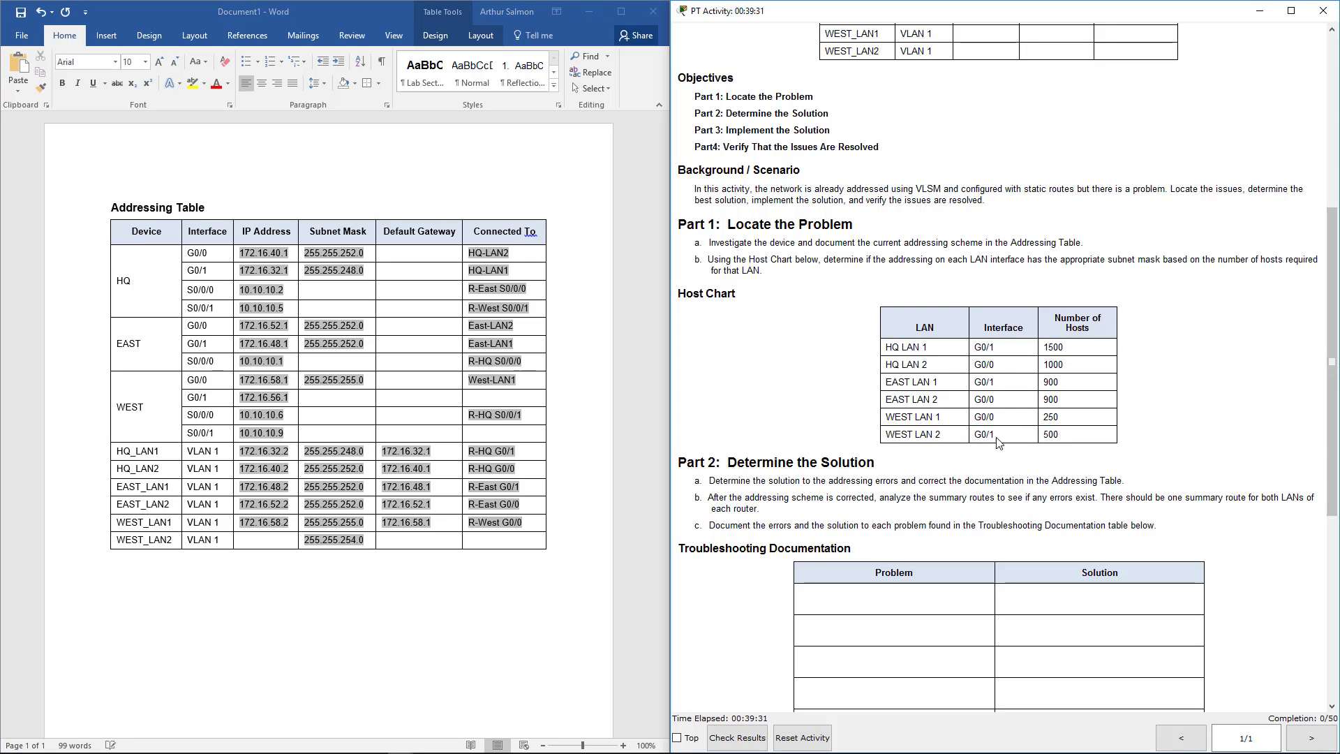
pyautogui.moveTo(1074, 418); pyautogui.dragTo(998, 421)
pyautogui.moveTo(1113, 434); pyautogui.dragTo(885, 434)
pyautogui.click(328, 384)
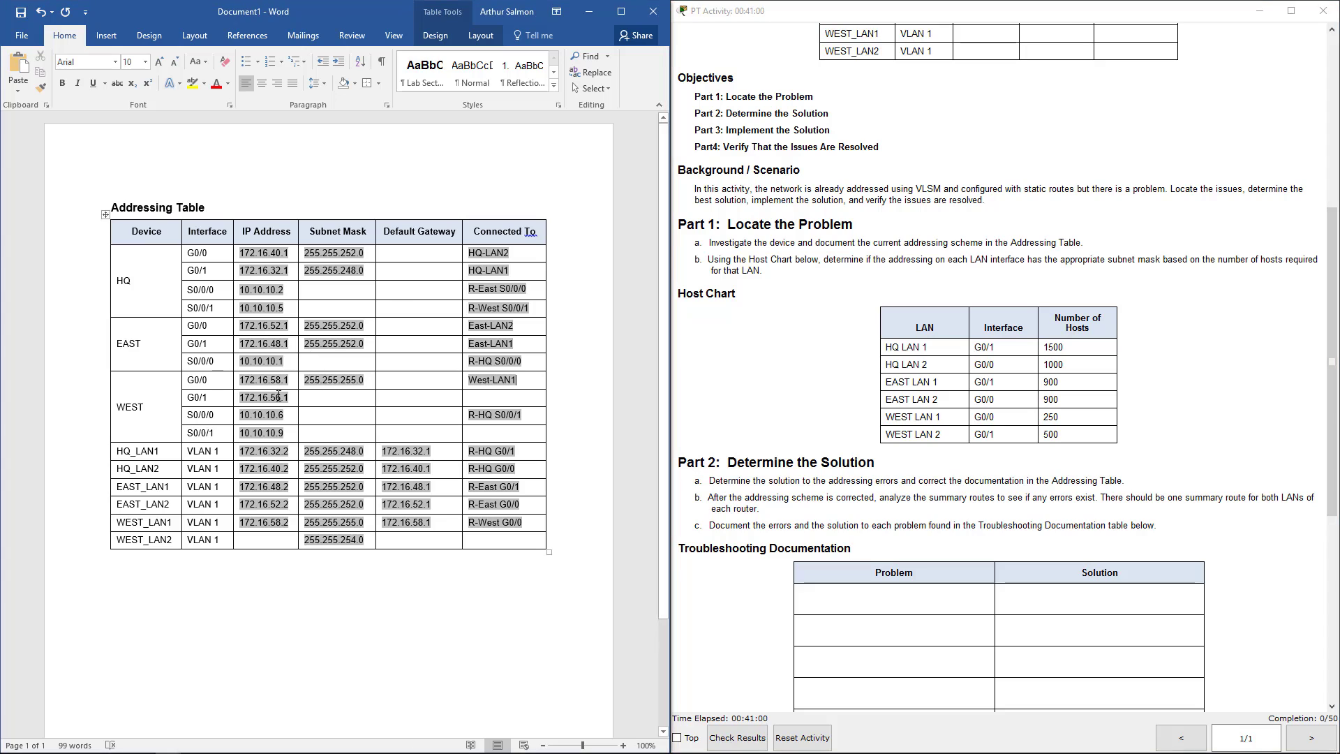
pyautogui.moveTo(901, 434); pyautogui.dragTo(874, 463)
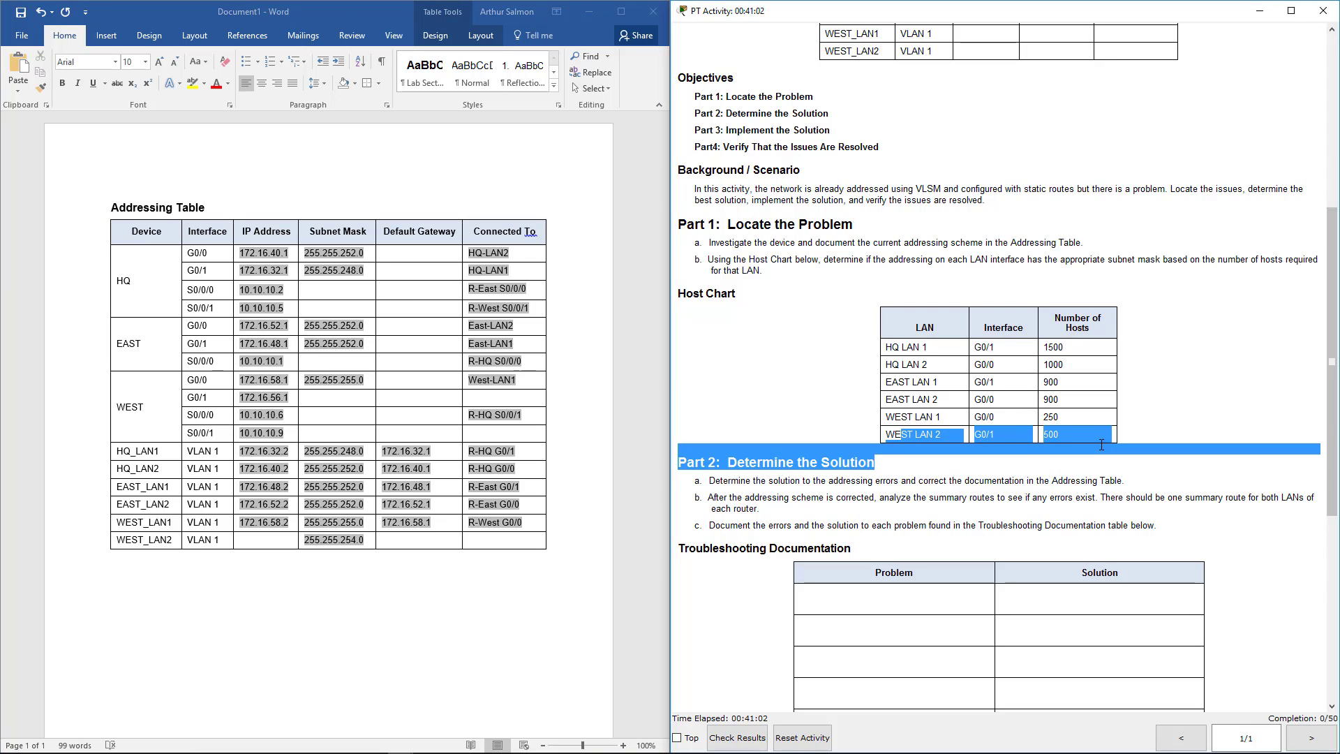
pyautogui.click(166, 399)
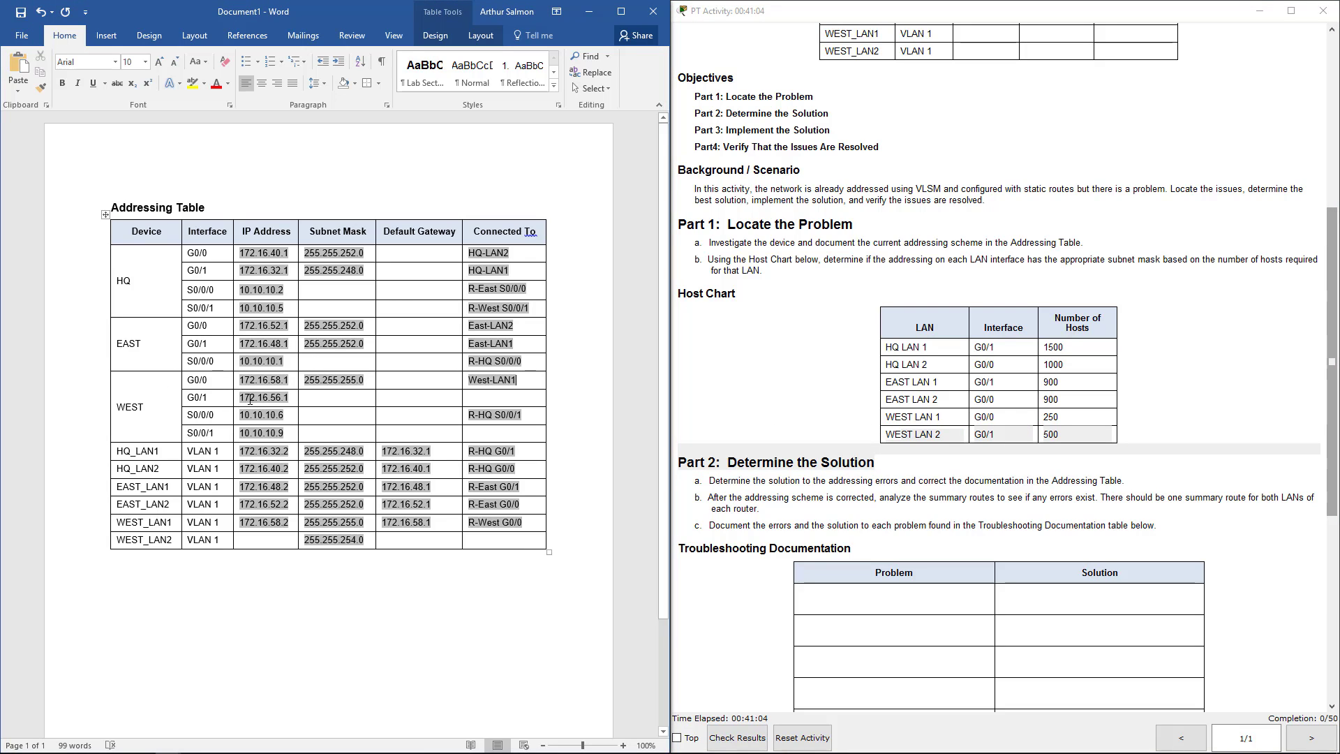
pyautogui.moveTo(245, 402); pyautogui.dragTo(291, 399)
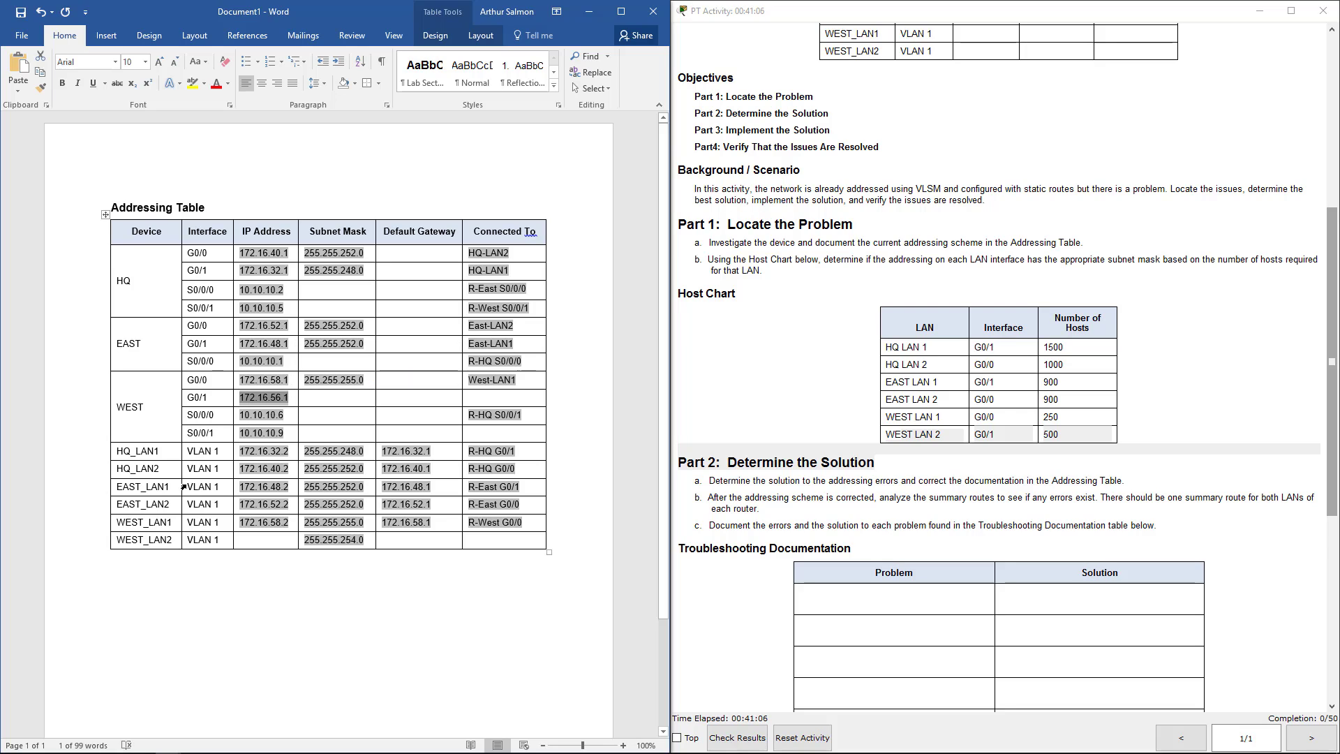
pyautogui.hotkey('ctrl', 'c')
pyautogui.click(426, 535)
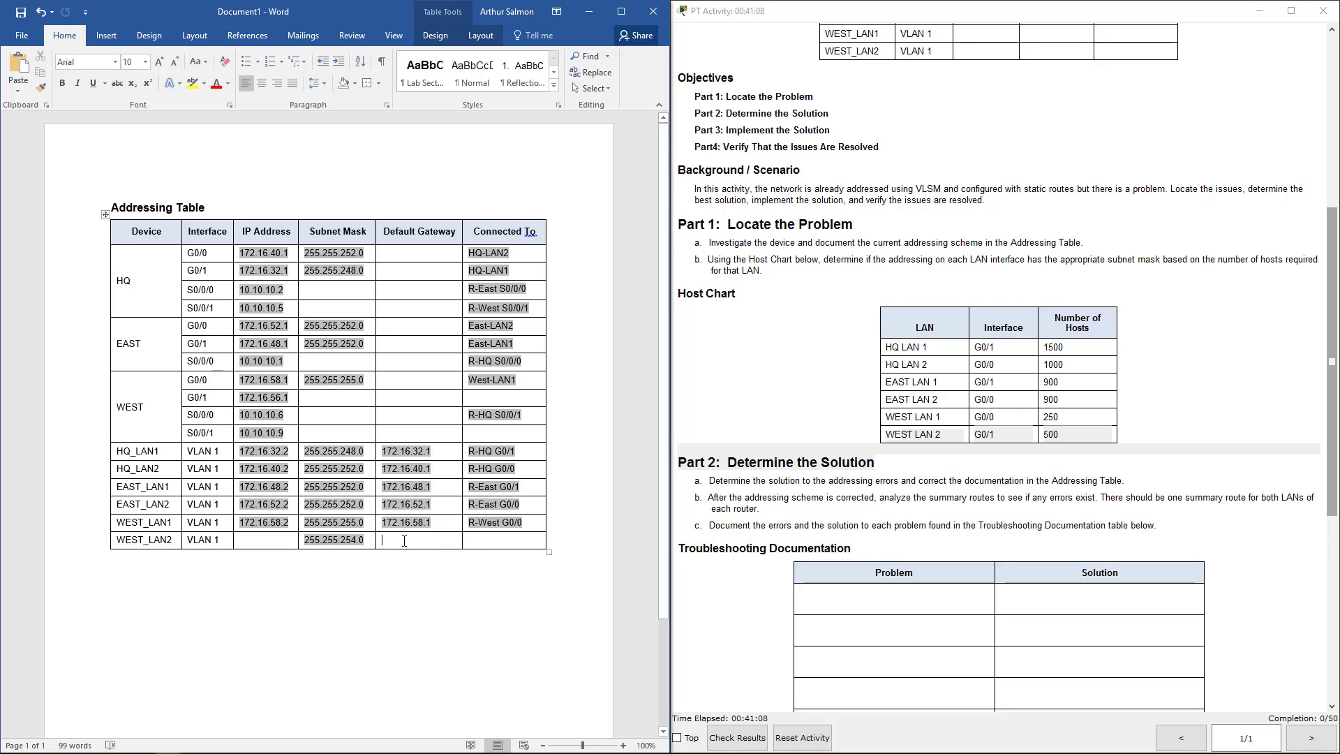
# Complete the WEST_LAN2 row with IP address 172.16.56.2, default gateway 172.16.56.1 and connection R-West G0/1.
pyautogui.hotkey('ctrl', 'v')
pyautogui.hotkey('ctrl', 'v')
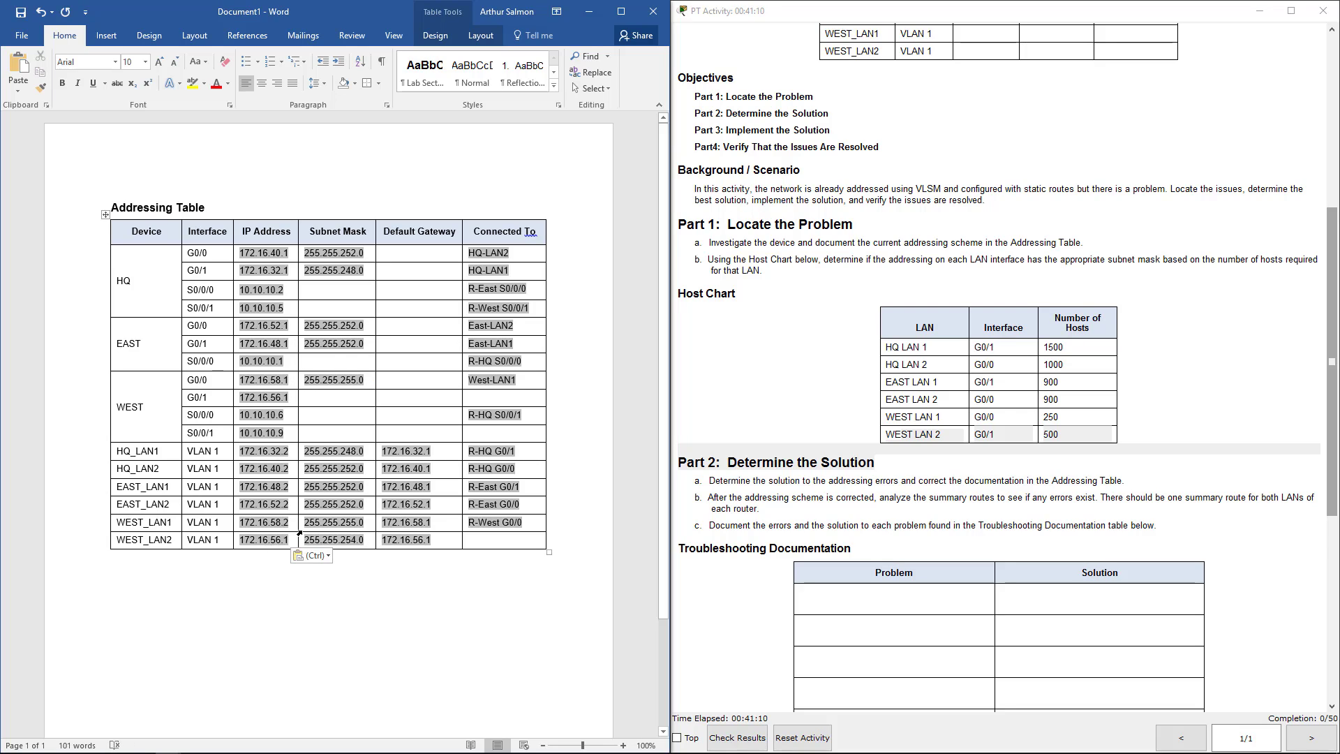
pyautogui.press('BackSpace')
pyautogui.press('BackSpace')
pyautogui.moveTo(307, 539); pyautogui.dragTo(363, 543)
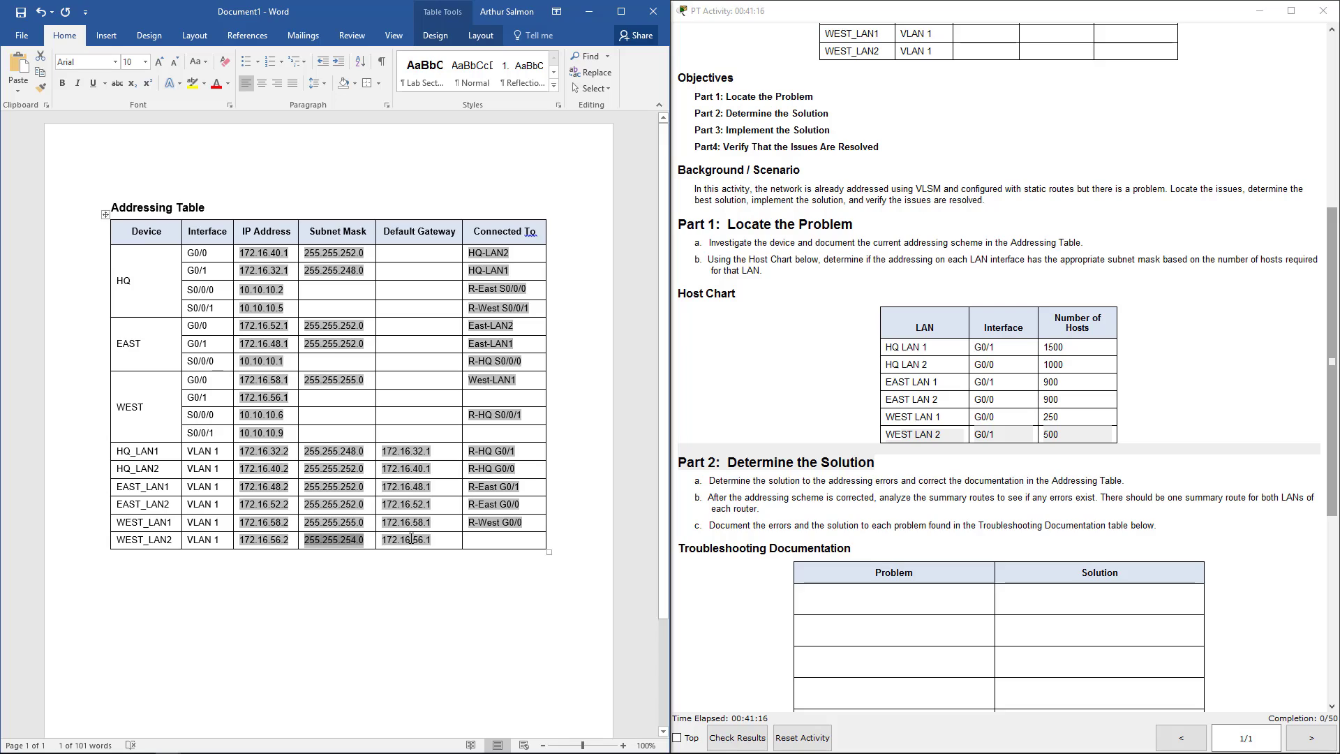
pyautogui.click(488, 539)
pyautogui.write('R')
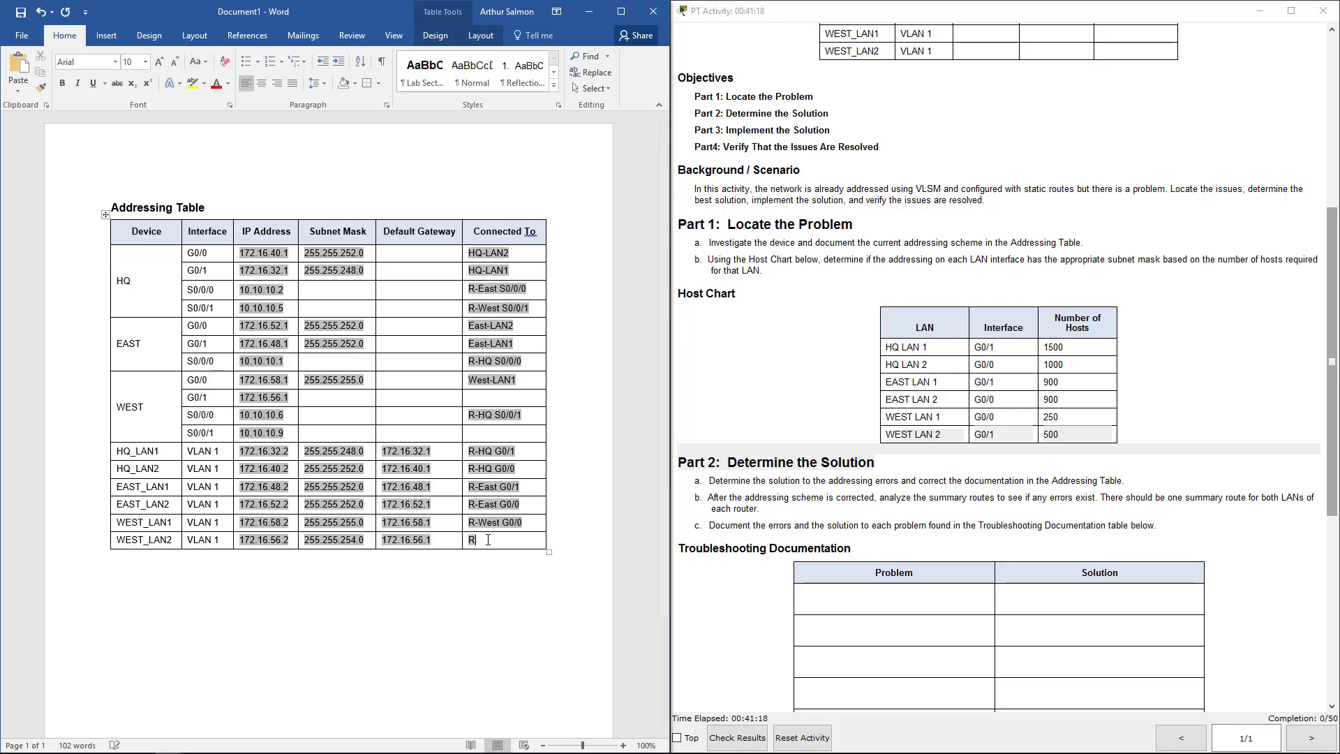
pyautogui.write('-West G0/1')
# Fill in the WEST router's G0/1 row with subnet mask 255.255.254.0 and connection West-LAN2.
pyautogui.click(320, 401)
pyautogui.hotkey('ctrl', 'v')
pyautogui.click(486, 397)
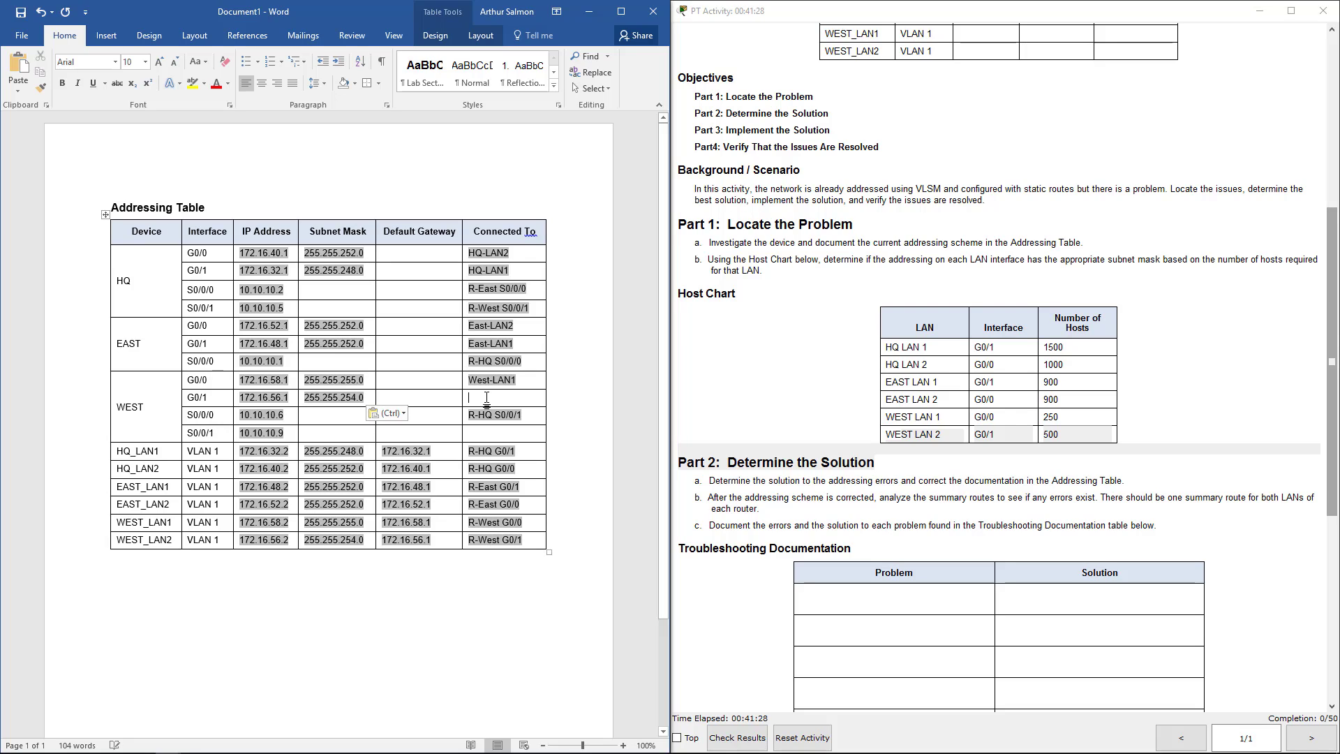
pyautogui.write('West-')
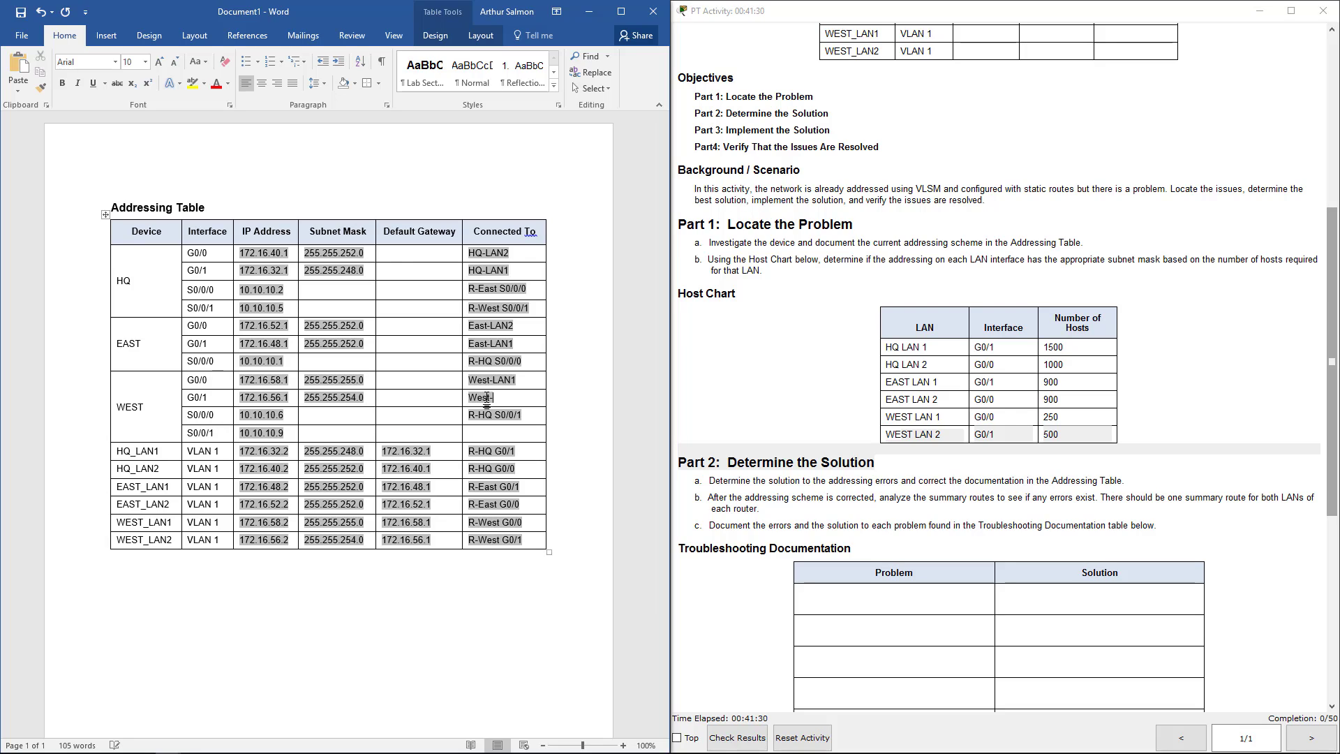
pyautogui.write('LAN2')
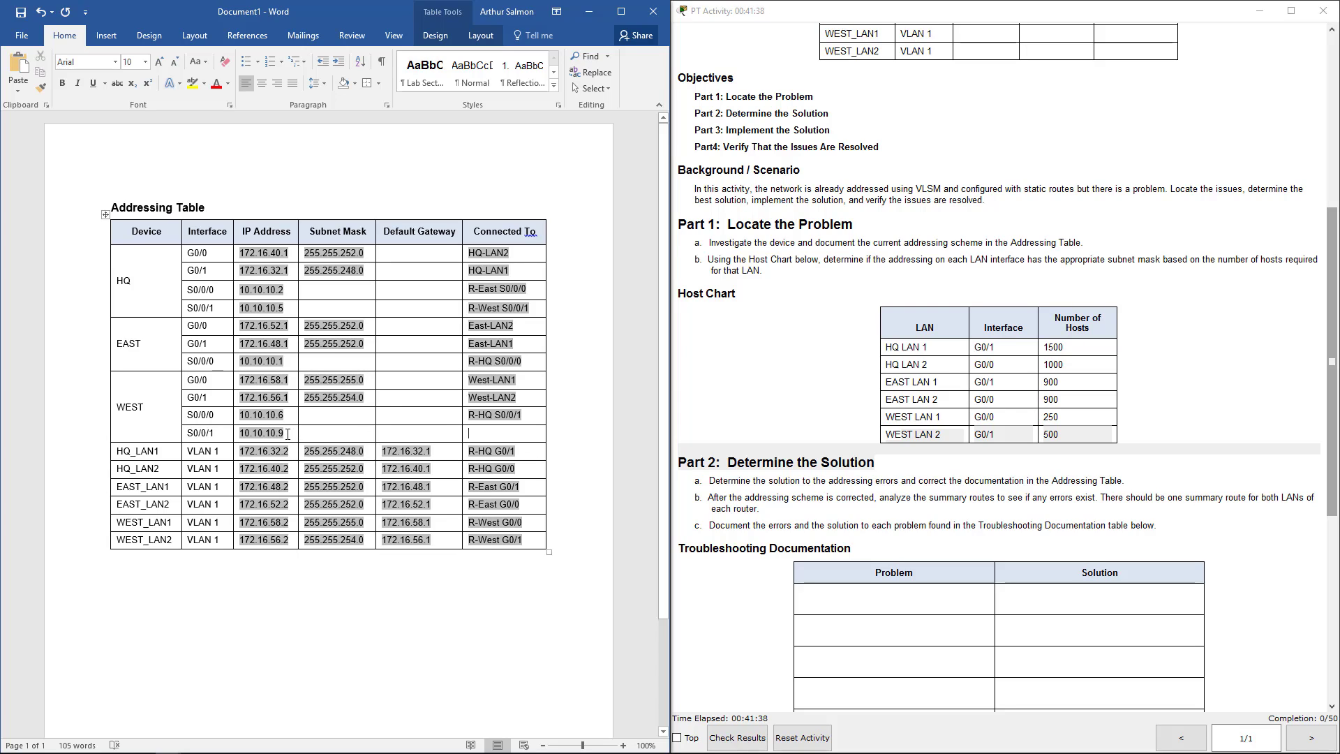
# Check the WEST router's links in the Packet Tracer topology and enter R-ISP as the connection for its S0/0/1 interface.
pyautogui.moveTo(264, 432); pyautogui.dragTo(284, 432)
pyautogui.moveTo(477, 415); pyautogui.dragTo(514, 415)
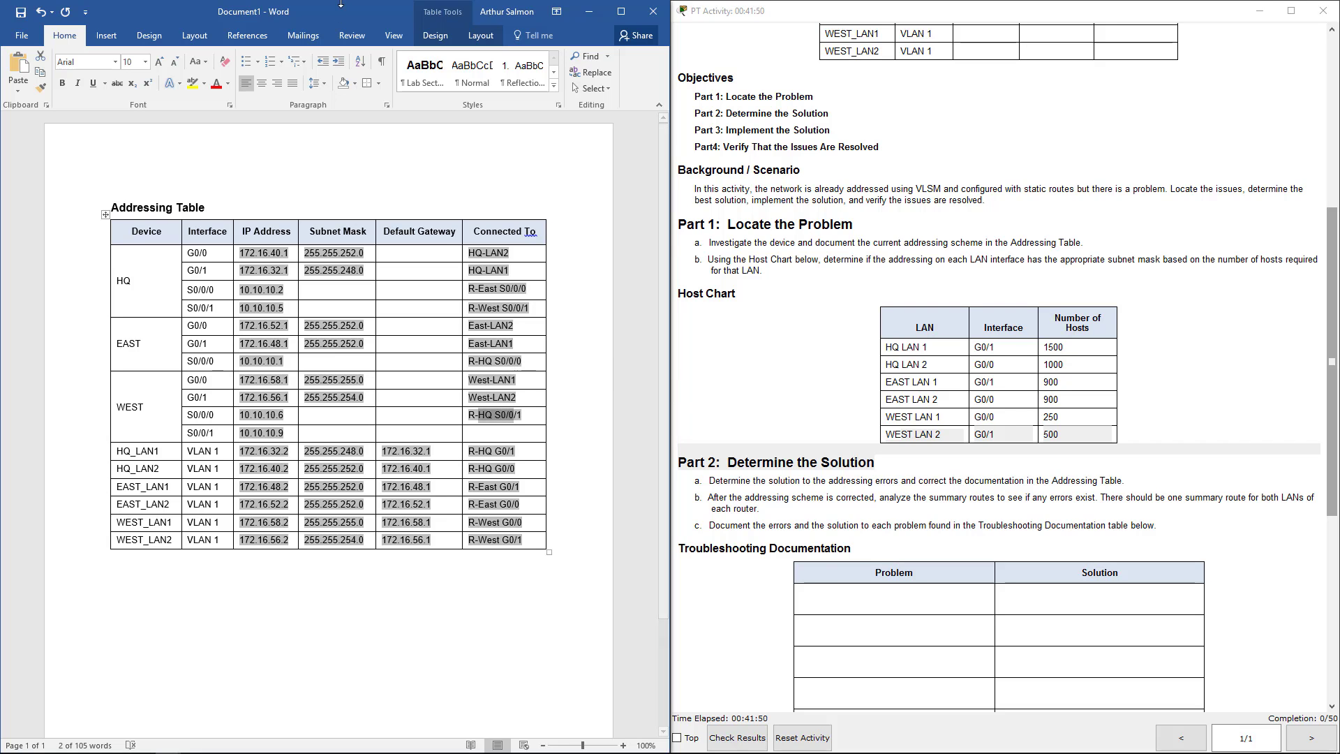
pyautogui.moveTo(342, 7); pyautogui.dragTo(895, 280)
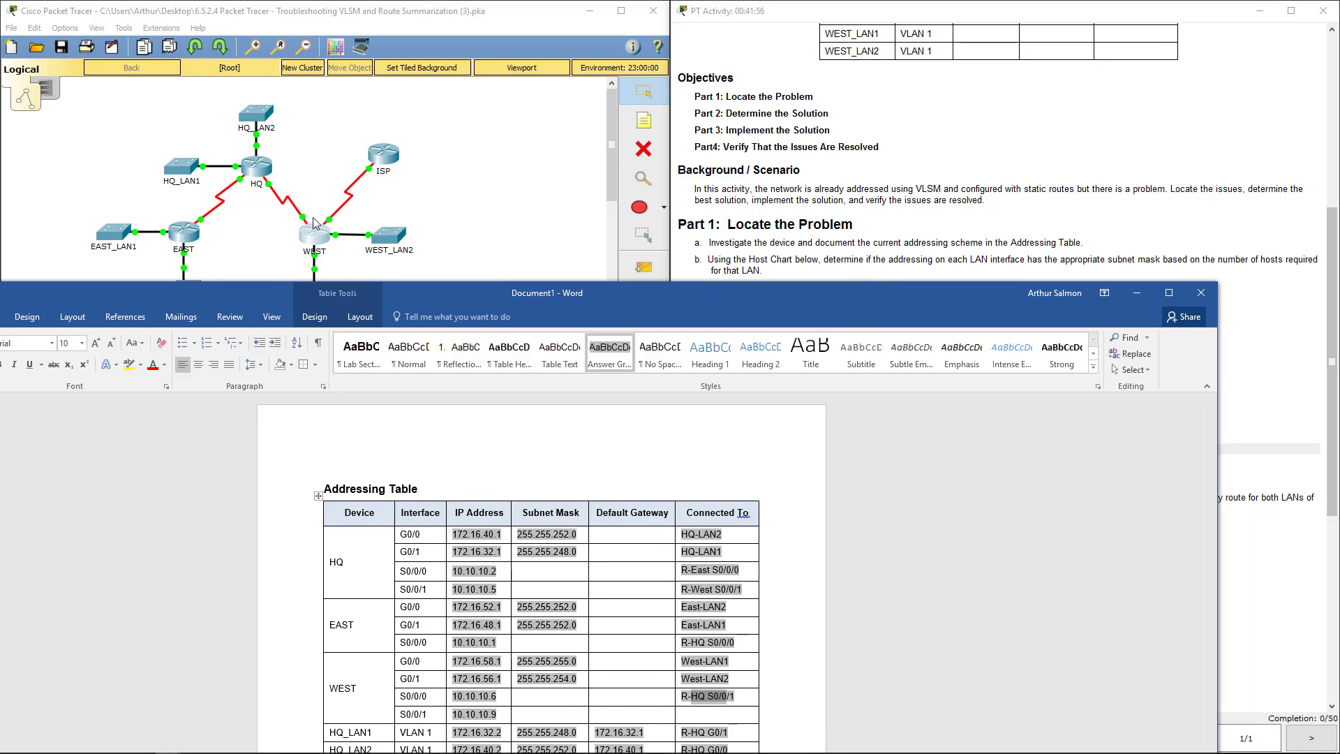
pyautogui.doubleClick(588, 290)
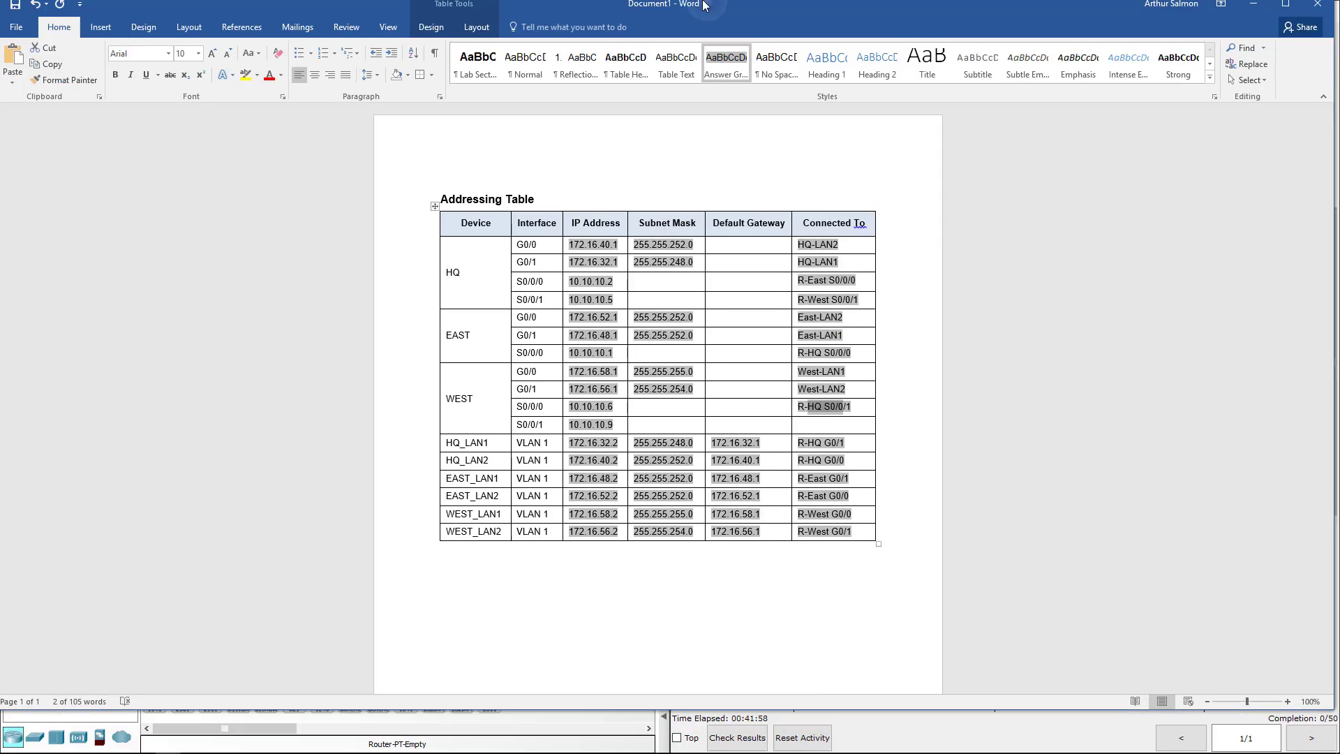
pyautogui.click(814, 428)
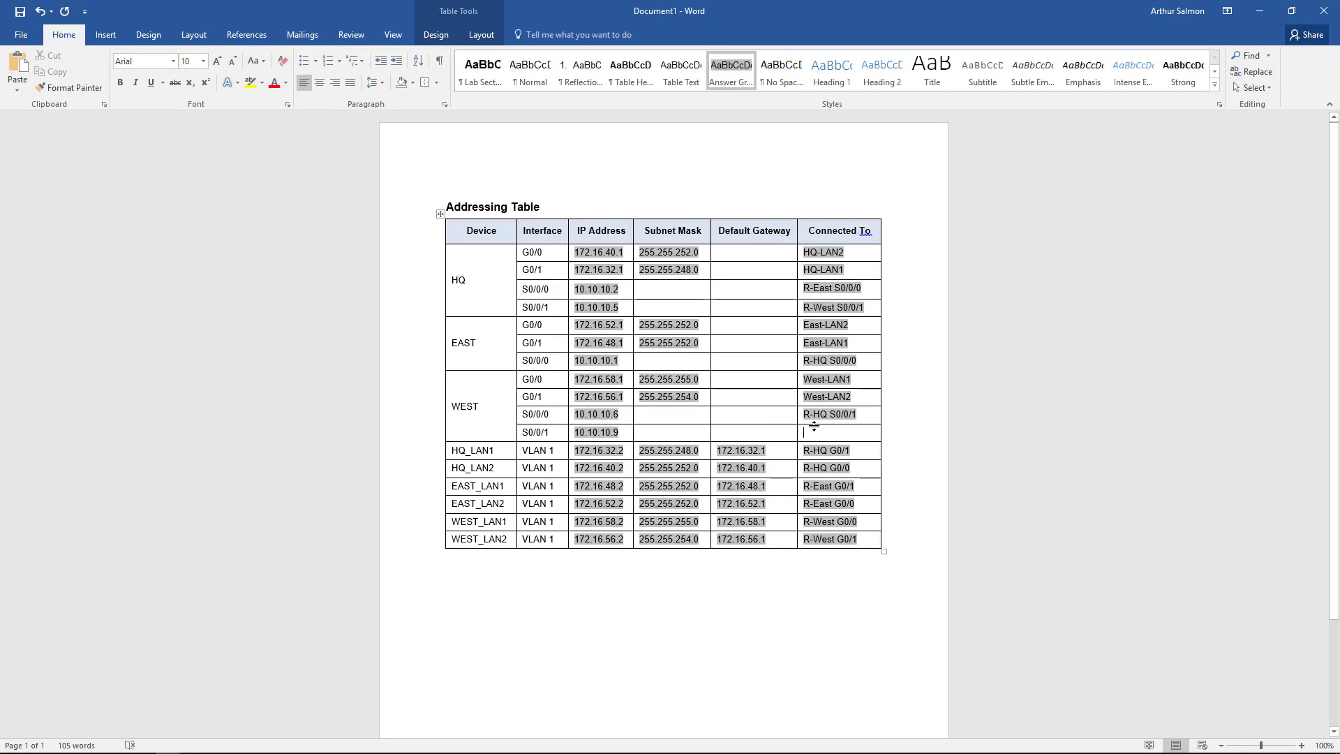
pyautogui.write('R-ISP')
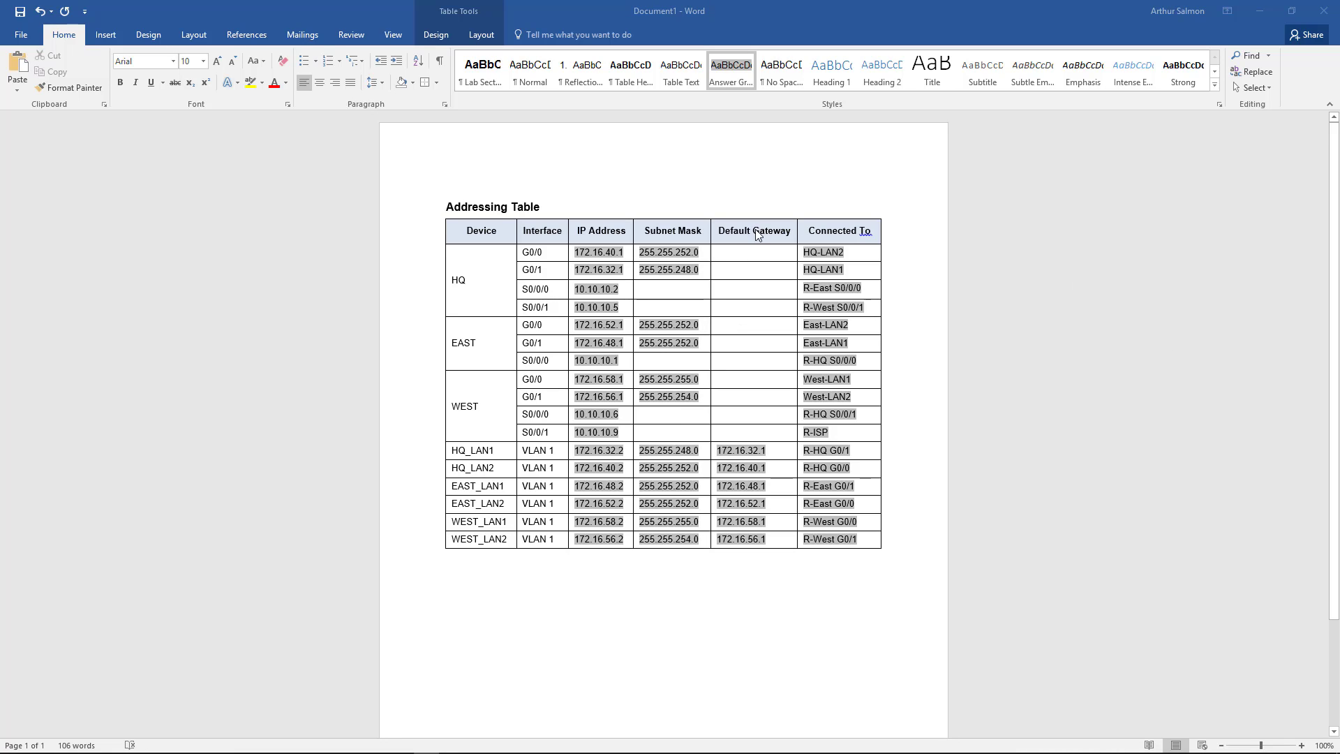
# Enter NA as the default gateway for all four HQ router interfaces.
pyautogui.click(743, 255)
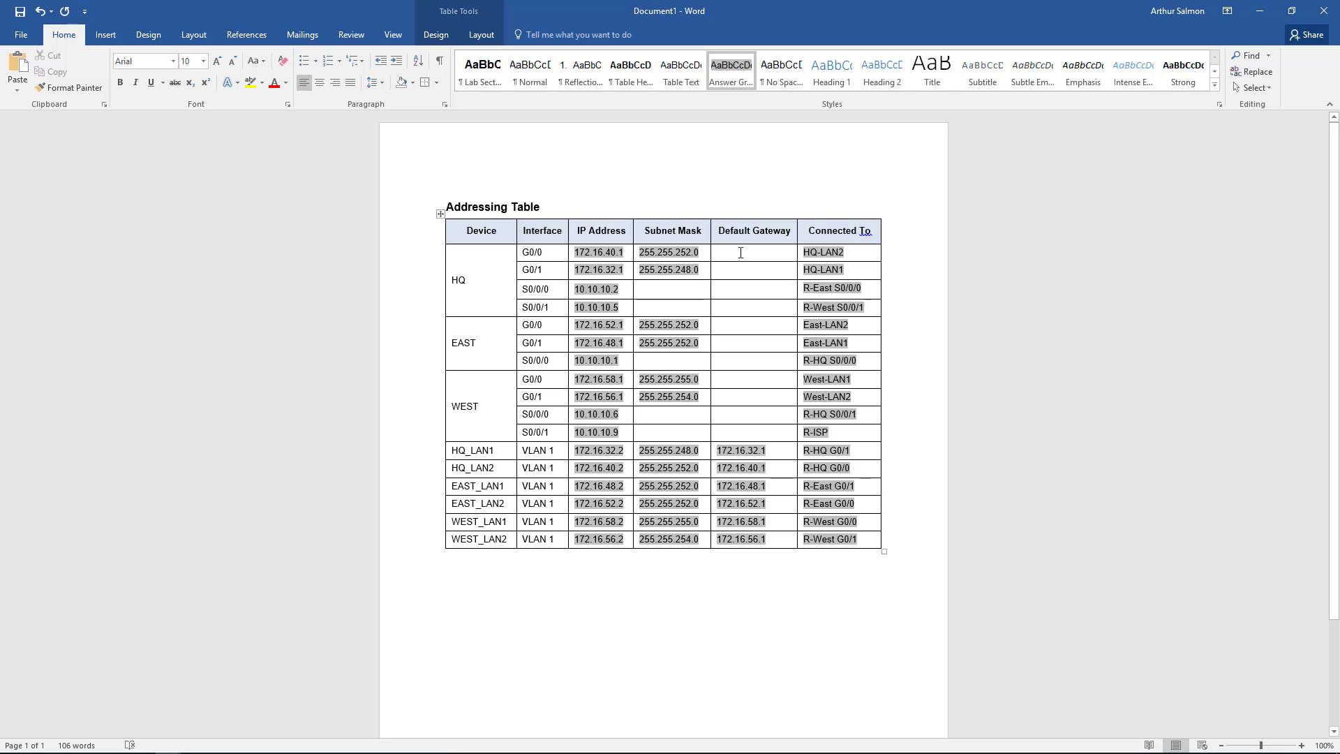
pyautogui.write('NA')
pyautogui.hotkey('shift', 'Left')
pyautogui.hotkey('shift', 'Left')
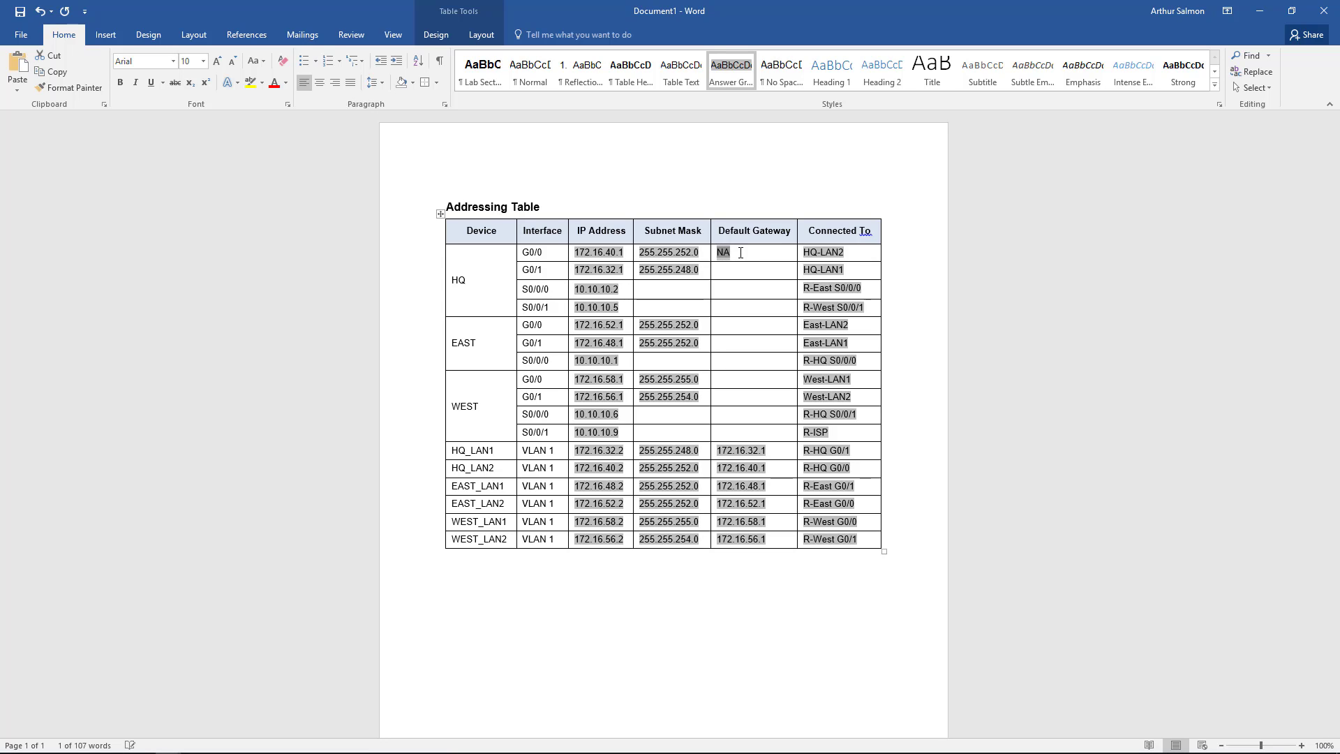
pyautogui.hotkey('ctrl', 'c')
pyautogui.press('Down')
pyautogui.hotkey('ctrl', 'v')
pyautogui.press('Down')
pyautogui.hotkey('ctrl', 'v')
pyautogui.press('Down')
pyautogui.hotkey('ctrl', 'v')
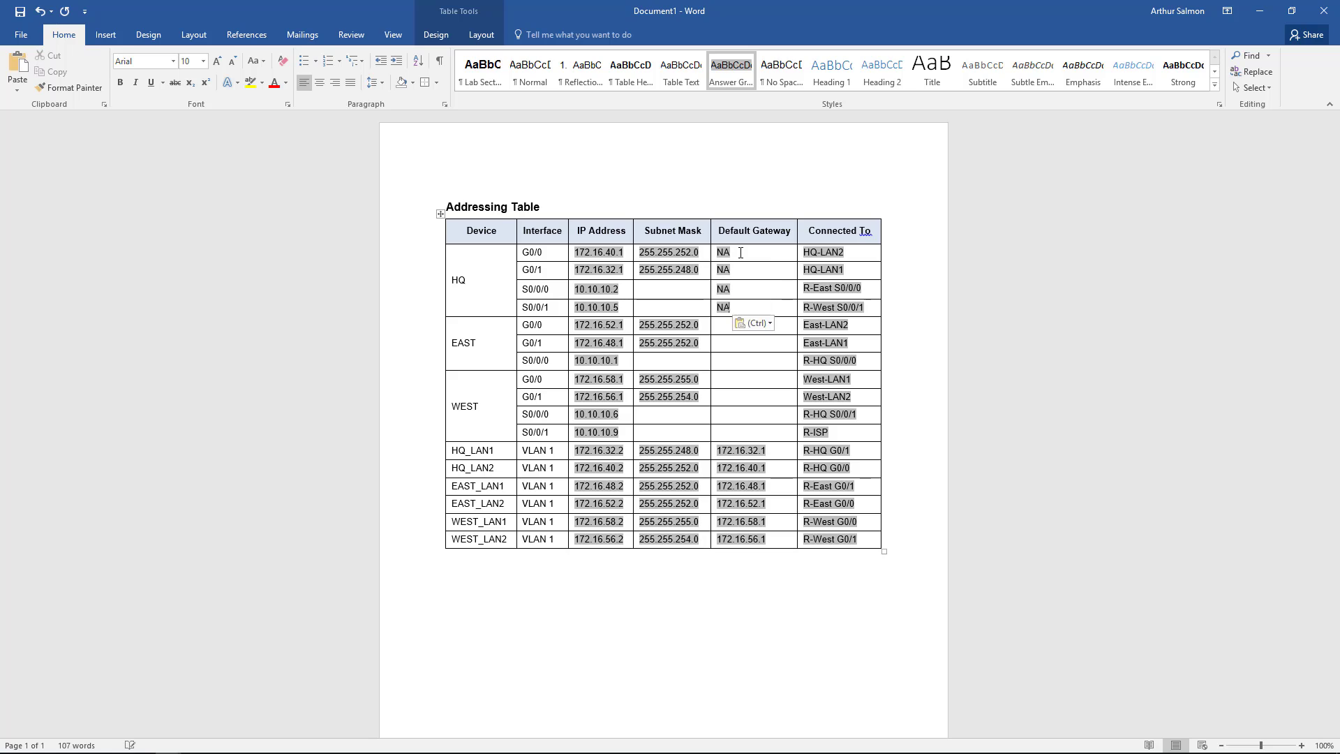
# Enter NA as the default gateway for EAST G0/0 and G0/1, removing the stray NA before East-LAN1.
pyautogui.press('Down')
pyautogui.hotkey('ctrl', 'v')
pyautogui.press('Down')
pyautogui.hotkey('ctrl', 'v')
pyautogui.press('Right')
pyautogui.hotkey('ctrl', 'v')
pyautogui.press('ctrl')
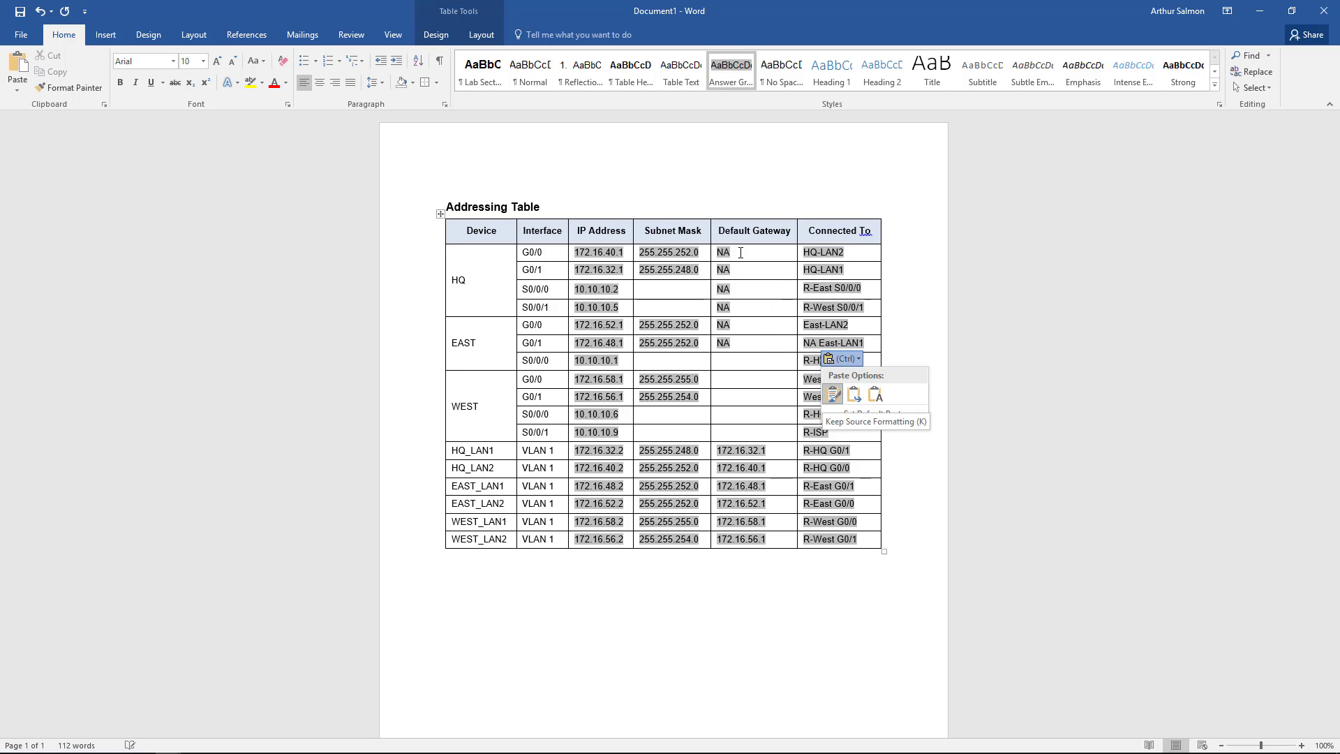
pyautogui.press('Escape')
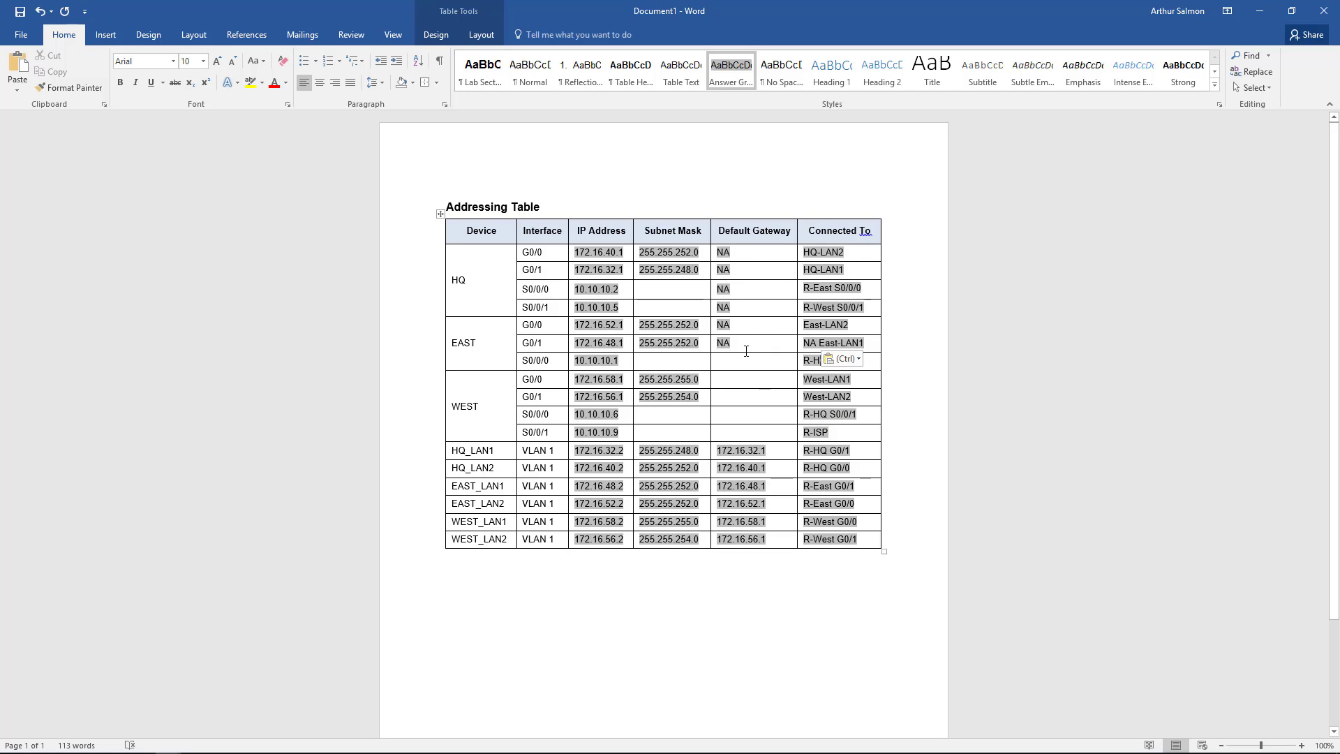
pyautogui.doubleClick(808, 344)
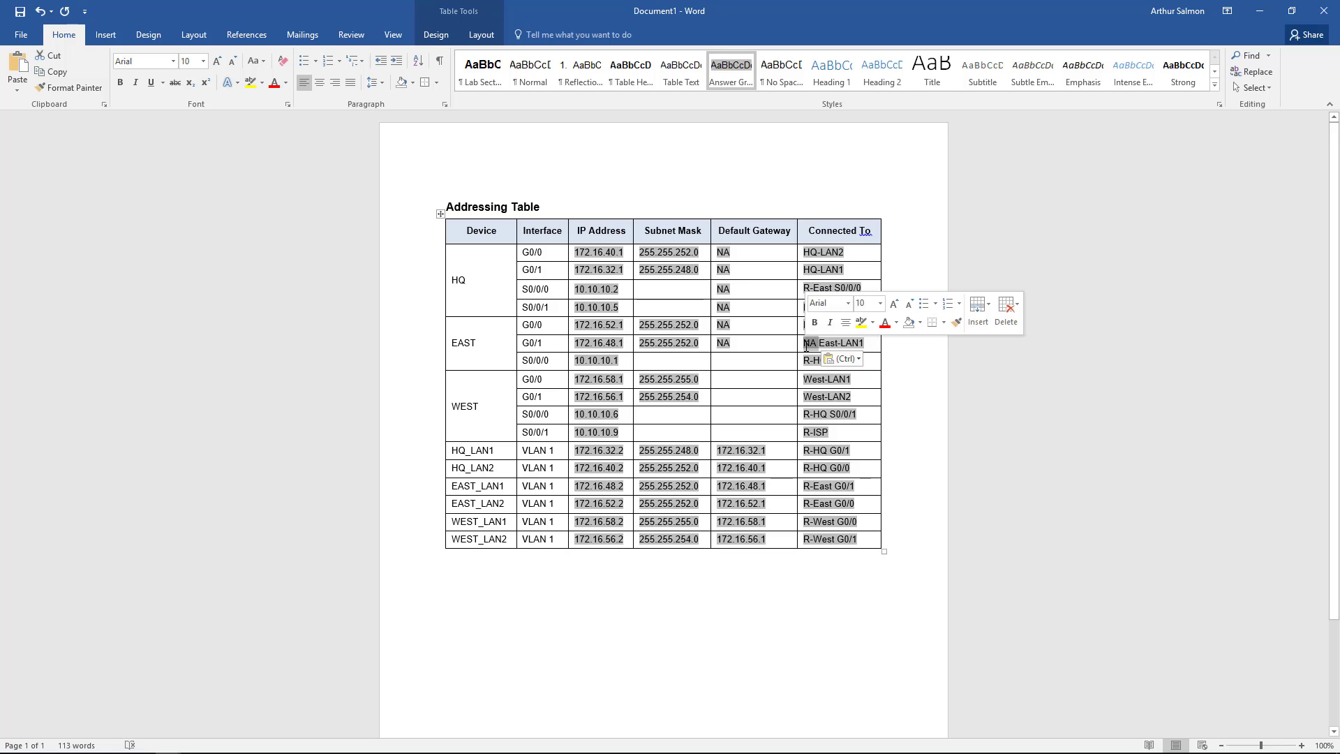
pyautogui.press('Delete')
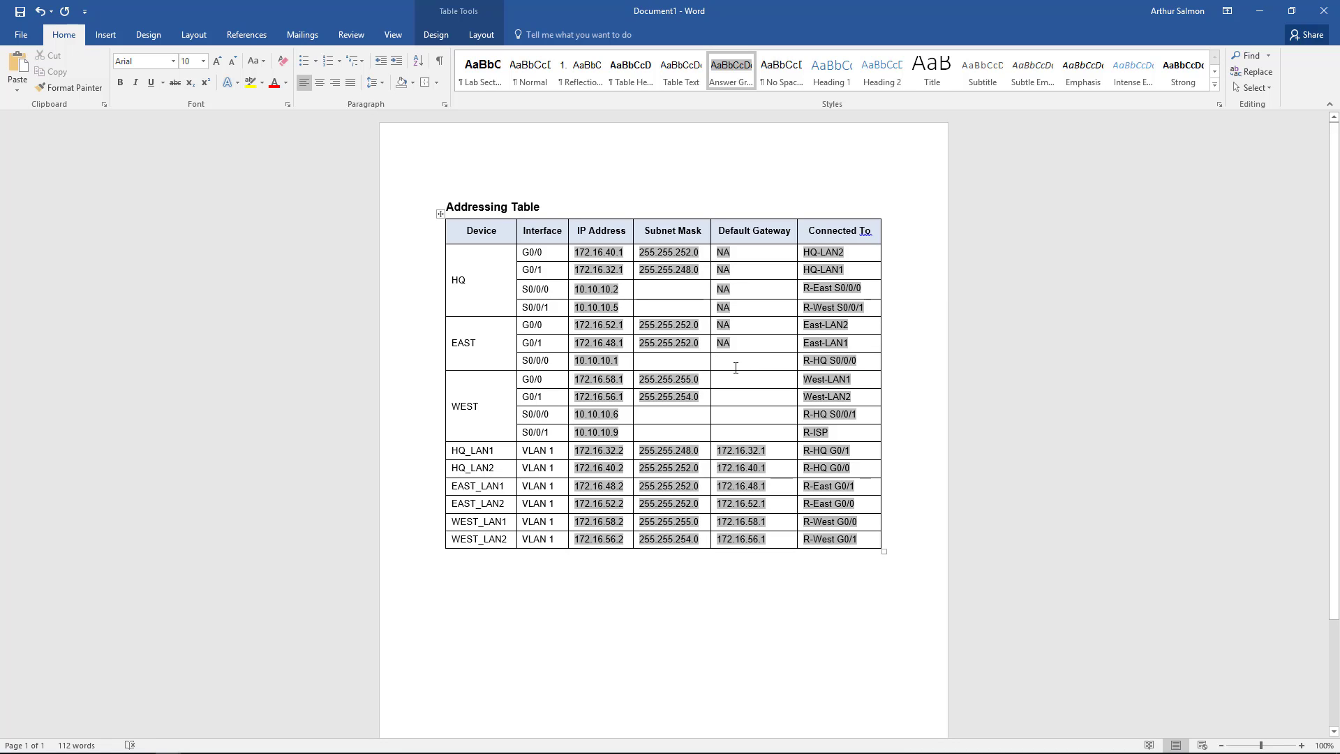
# Enter NA as the default gateway for EAST S0/0/0 and all four WEST router interfaces.
pyautogui.hotkey('ctrl', 'v')
pyautogui.press('ctrl')
pyautogui.press('Escape')
pyautogui.hotkey('ctrl', 'v')
pyautogui.press('Down')
pyautogui.press('Down')
pyautogui.hotkey('ctrl', 'v')
pyautogui.press('Up')
pyautogui.hotkey('ctrl', 'v')
pyautogui.click(755, 358)
pyautogui.press('BackSpace')
pyautogui.press('BackSpace')
pyautogui.press('BackSpace')
pyautogui.click(727, 416)
pyautogui.hotkey('ctrl', 'v')
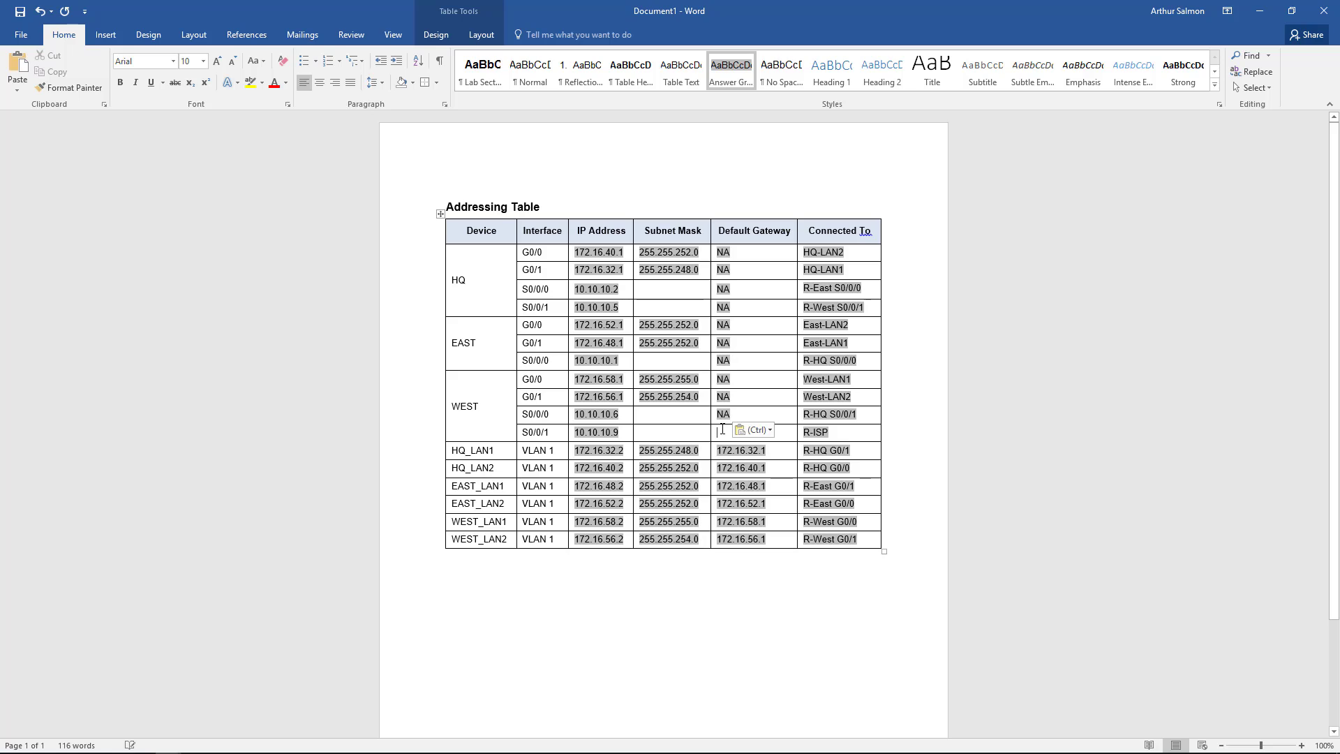
pyautogui.hotkey('ctrl', 'v')
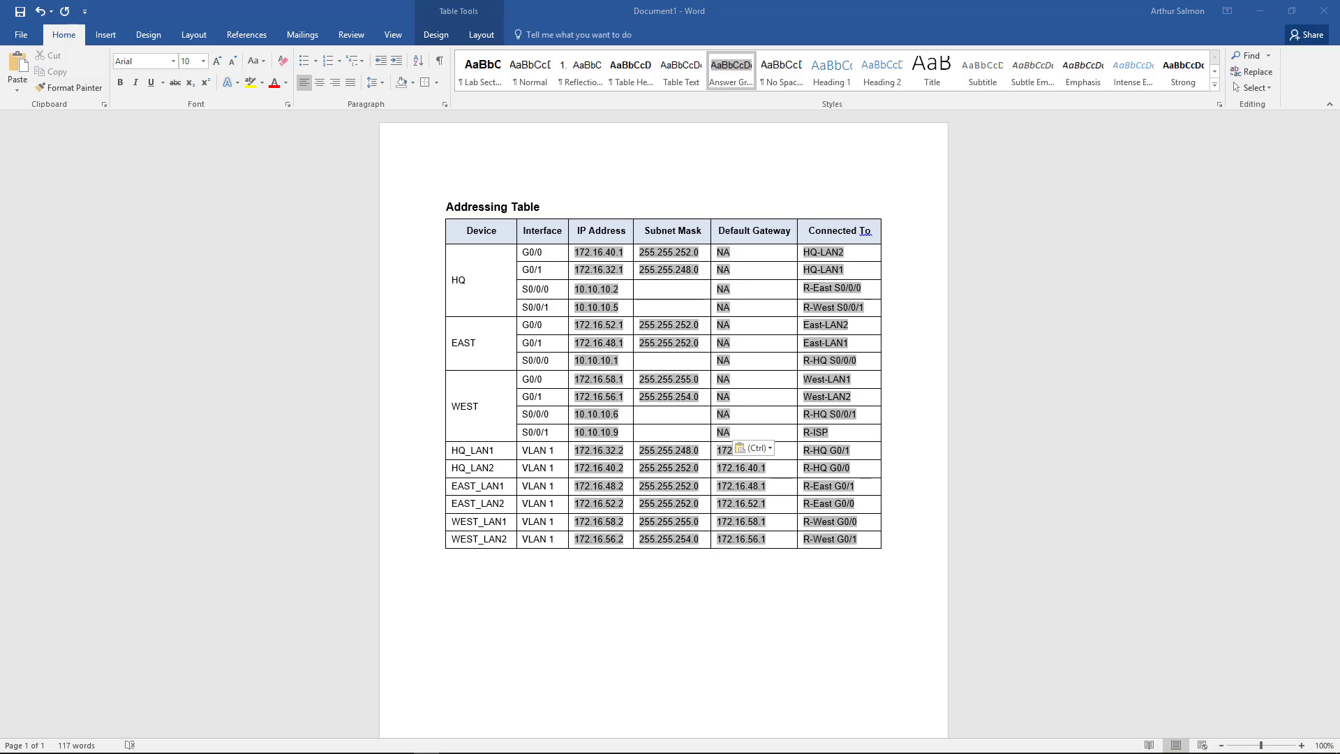
# Switch to the Excel subnet workbook and add a Router row label below West Lan 2.
pyautogui.click(668, 291)
pyautogui.click(1260, 11)
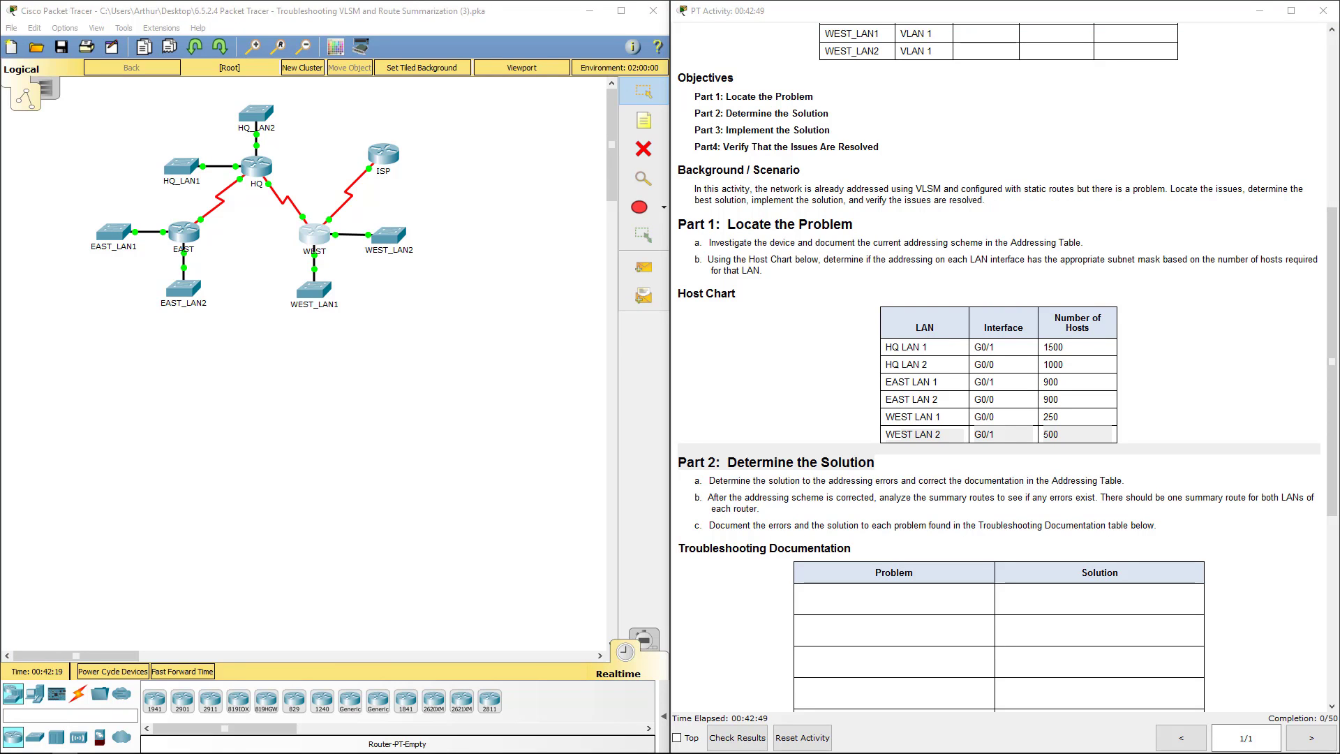
pyautogui.hotkey('alt', 'Tab')
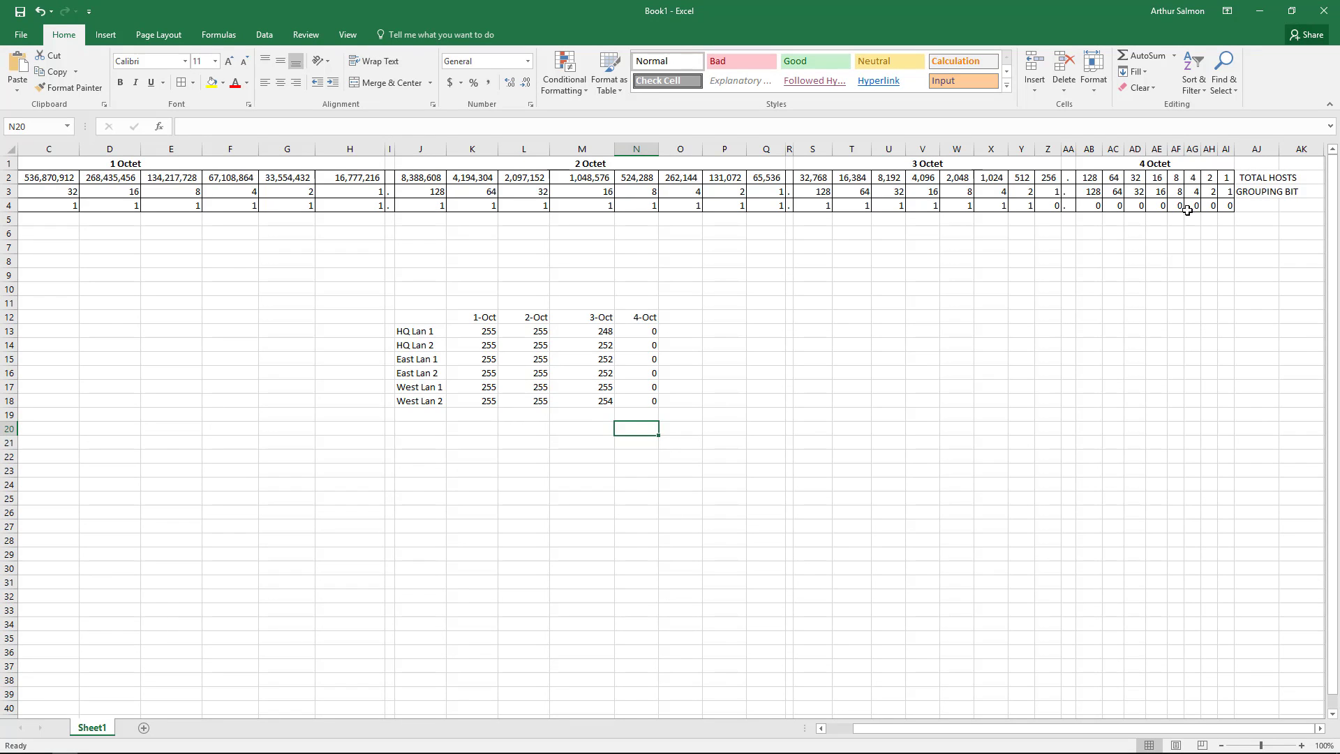
pyautogui.click(431, 419)
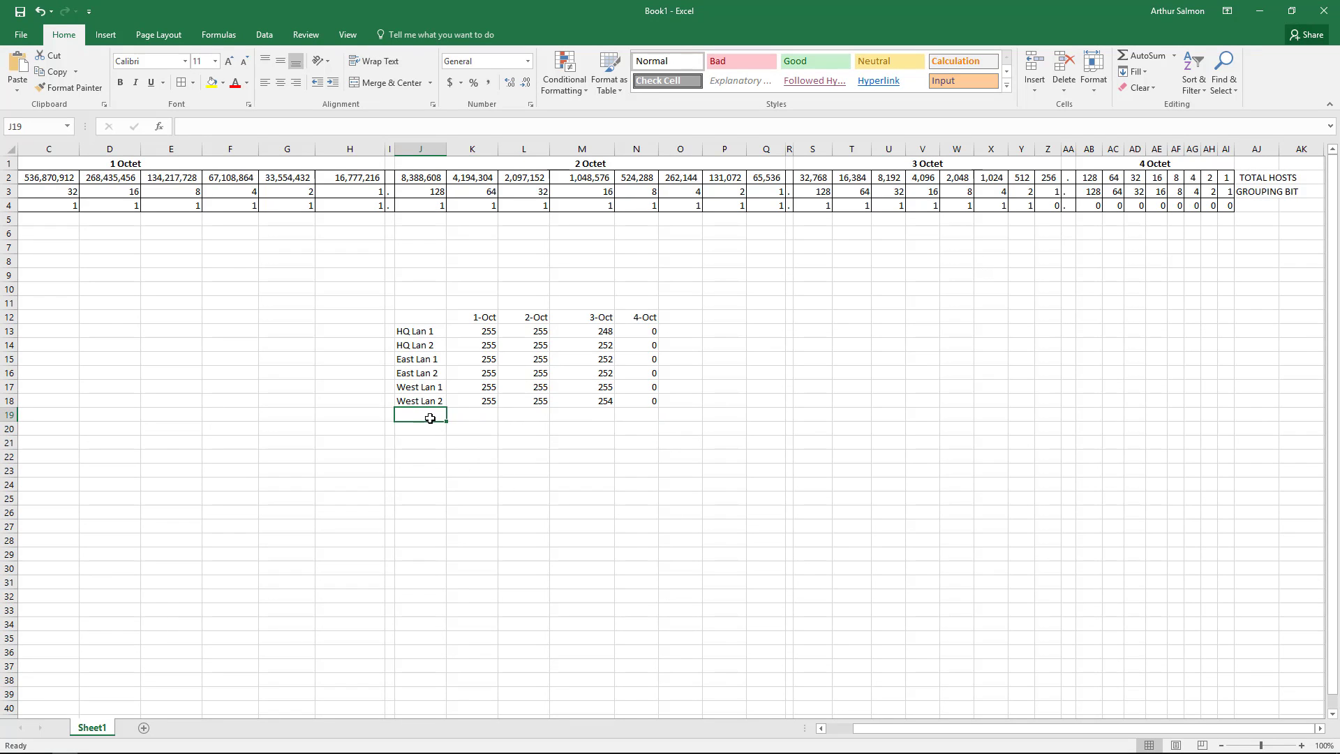
pyautogui.write('Router')
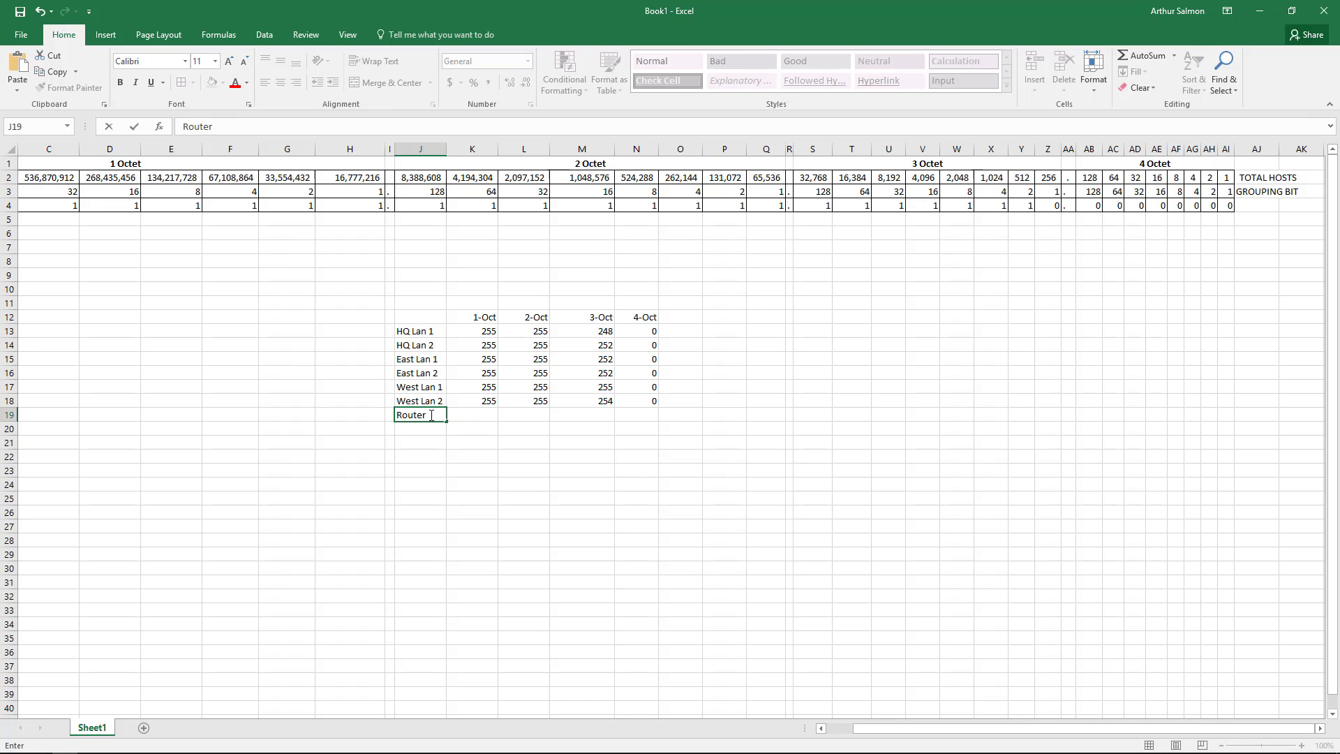
# Set the mask bits to 1 from the fourth octet's 4 bit up through the third octet's 1 bit.
pyautogui.click(1230, 205)
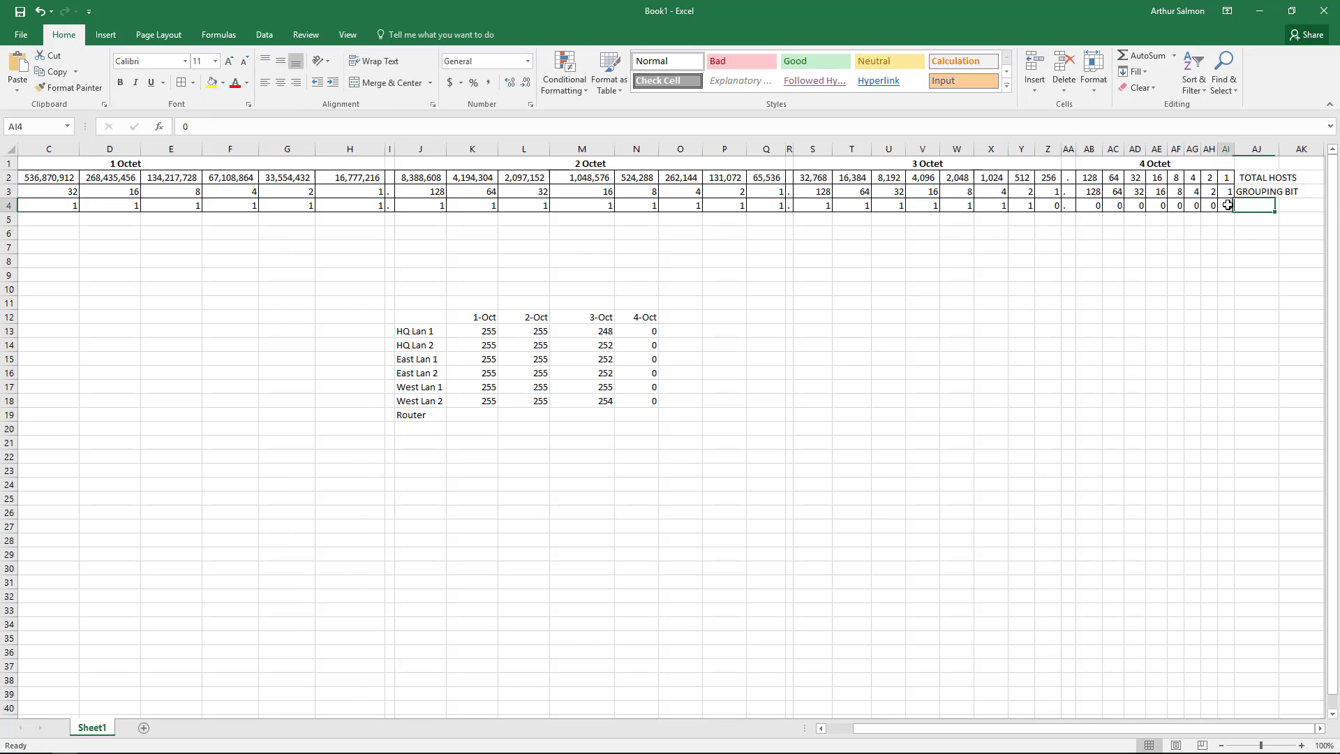
pyautogui.press('Left')
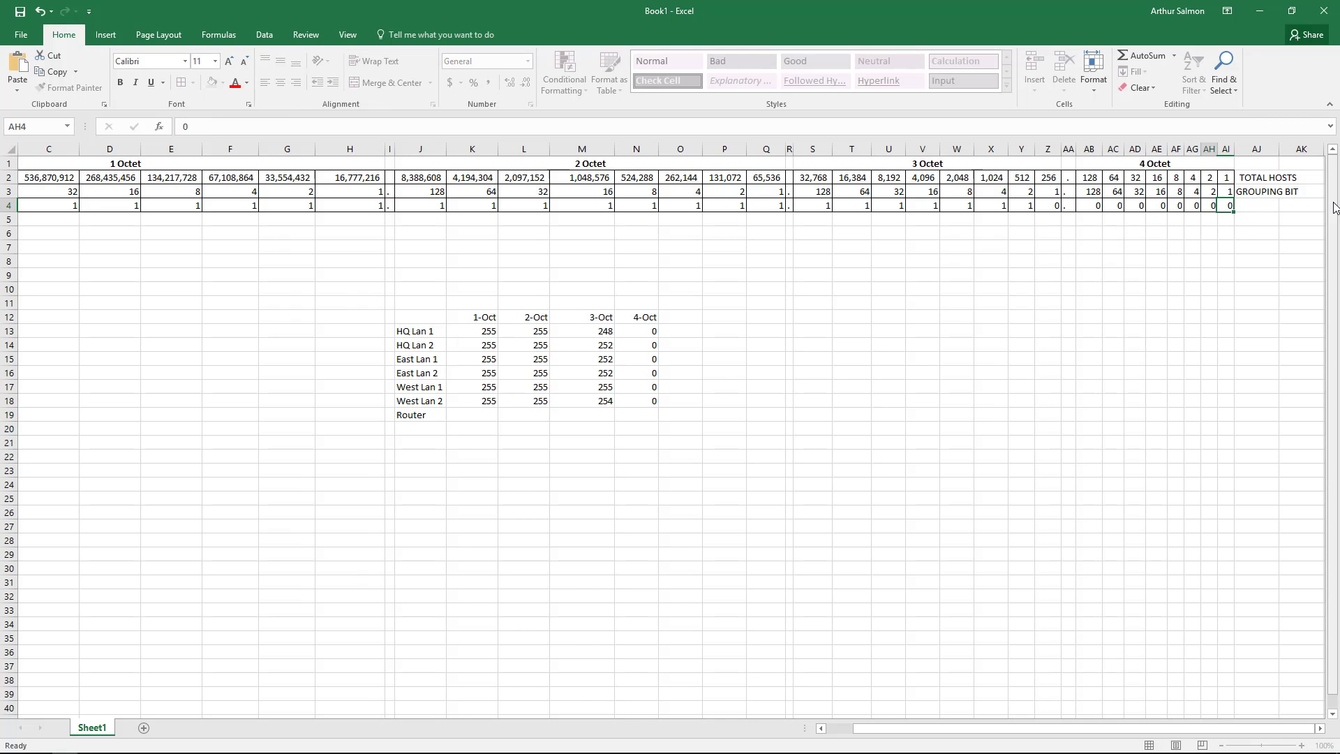
pyautogui.press('Left')
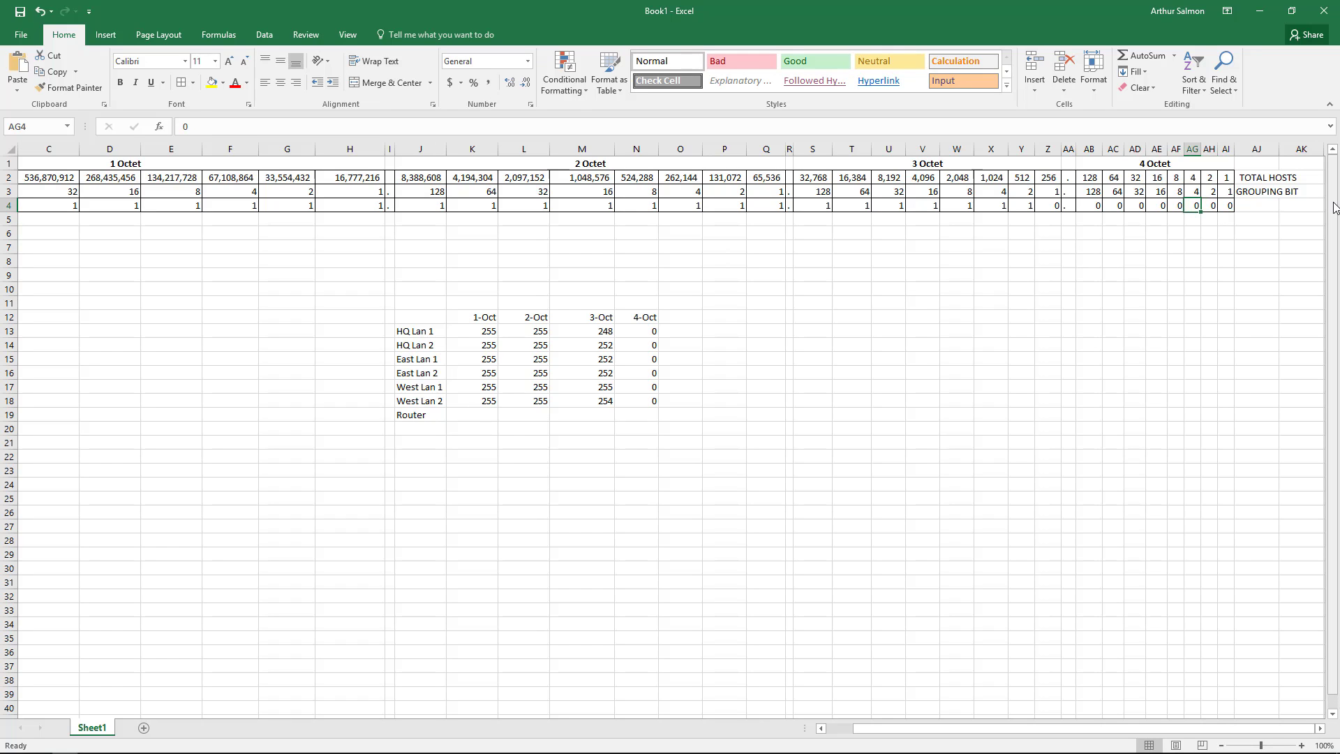
pyautogui.write('1')
pyautogui.press('Left')
pyautogui.write('1')
pyautogui.press('Left')
pyautogui.write('1')
pyautogui.press('Left')
pyautogui.write('1')
pyautogui.press('Left')
pyautogui.write('1')
pyautogui.press('Left')
pyautogui.write('1')
pyautogui.press('Left')
pyautogui.press('Left')
pyautogui.write('1')
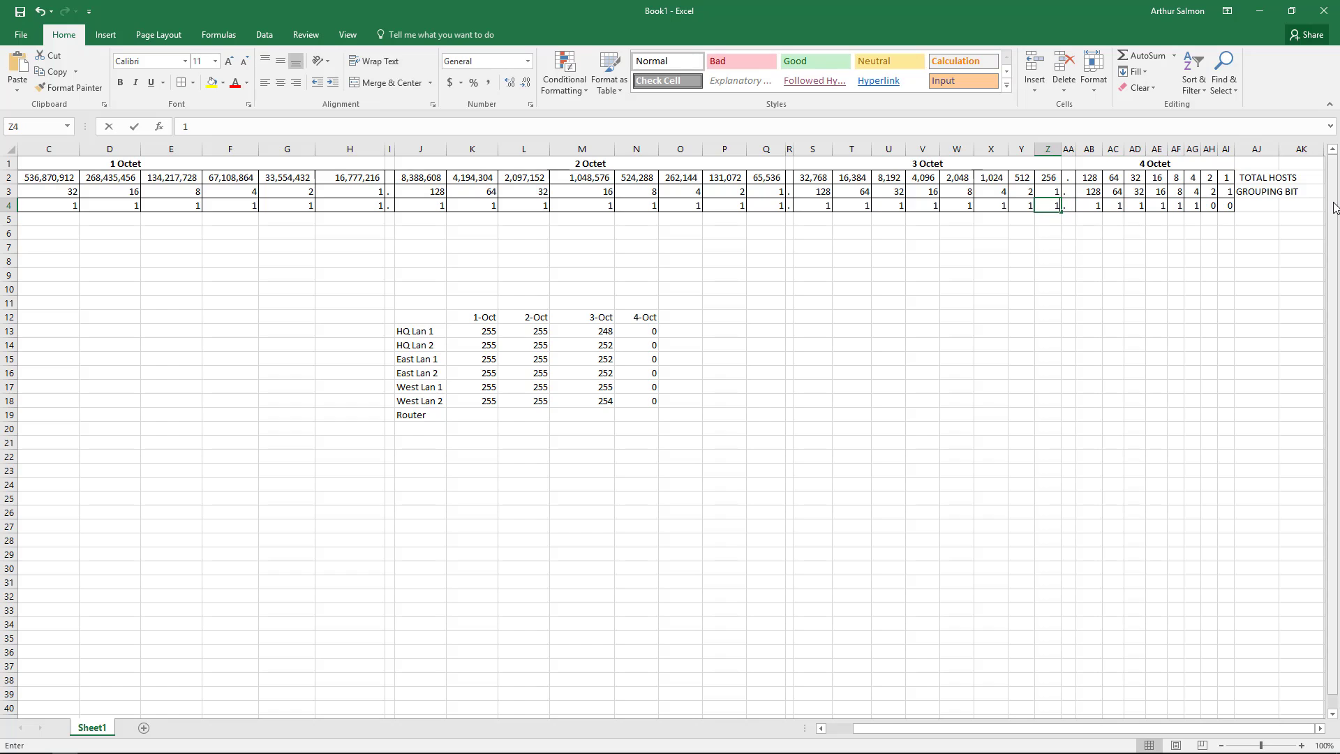
# Enter the Router row's subnet mask octets as 255, 255, 255 and 252.
pyautogui.click(490, 411)
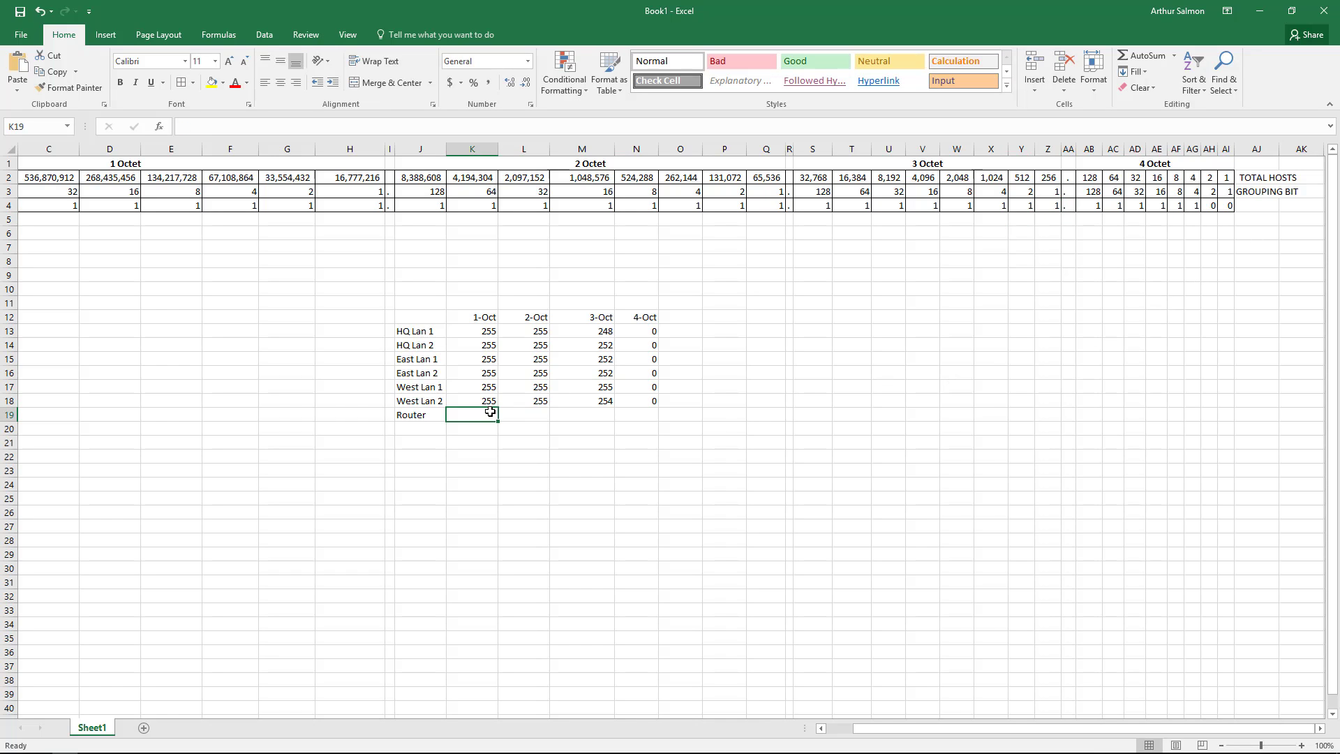
pyautogui.write('255')
pyautogui.press('Right')
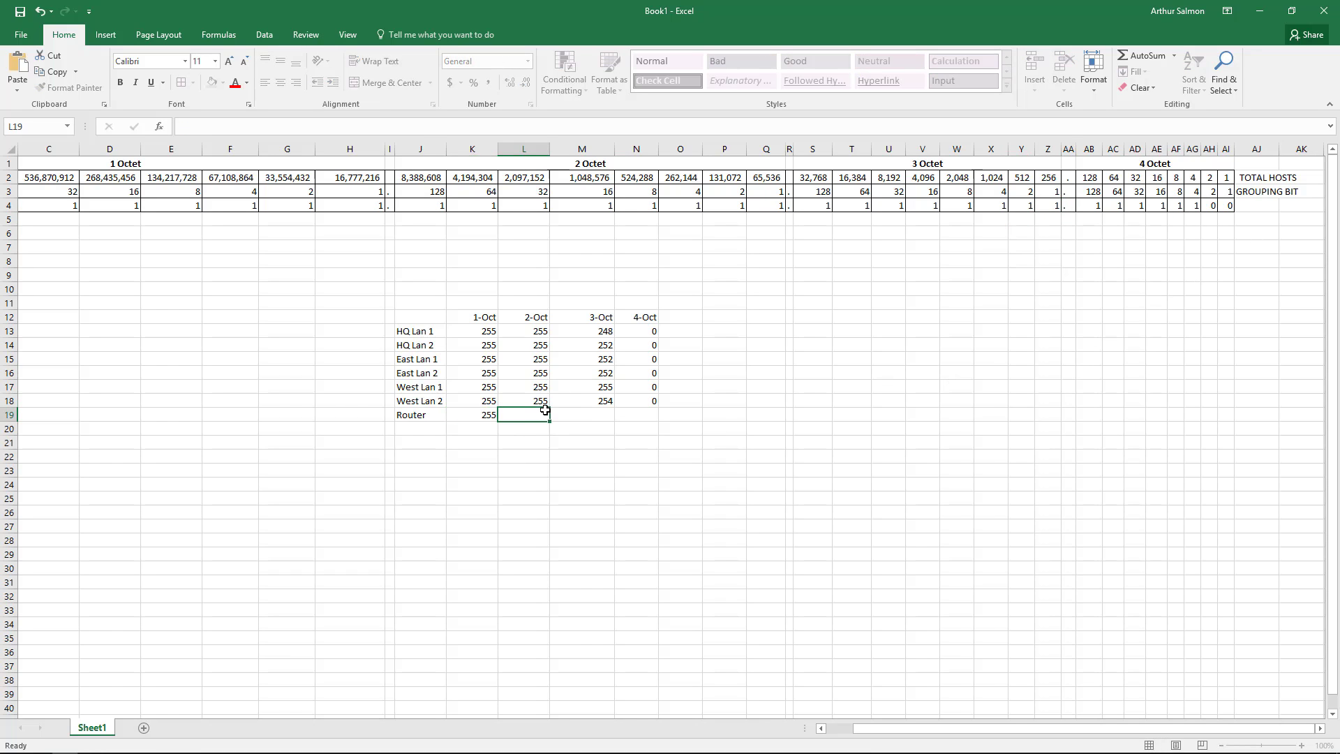
pyautogui.write('255')
pyautogui.press('Right')
pyautogui.write('255')
pyautogui.click(647, 418)
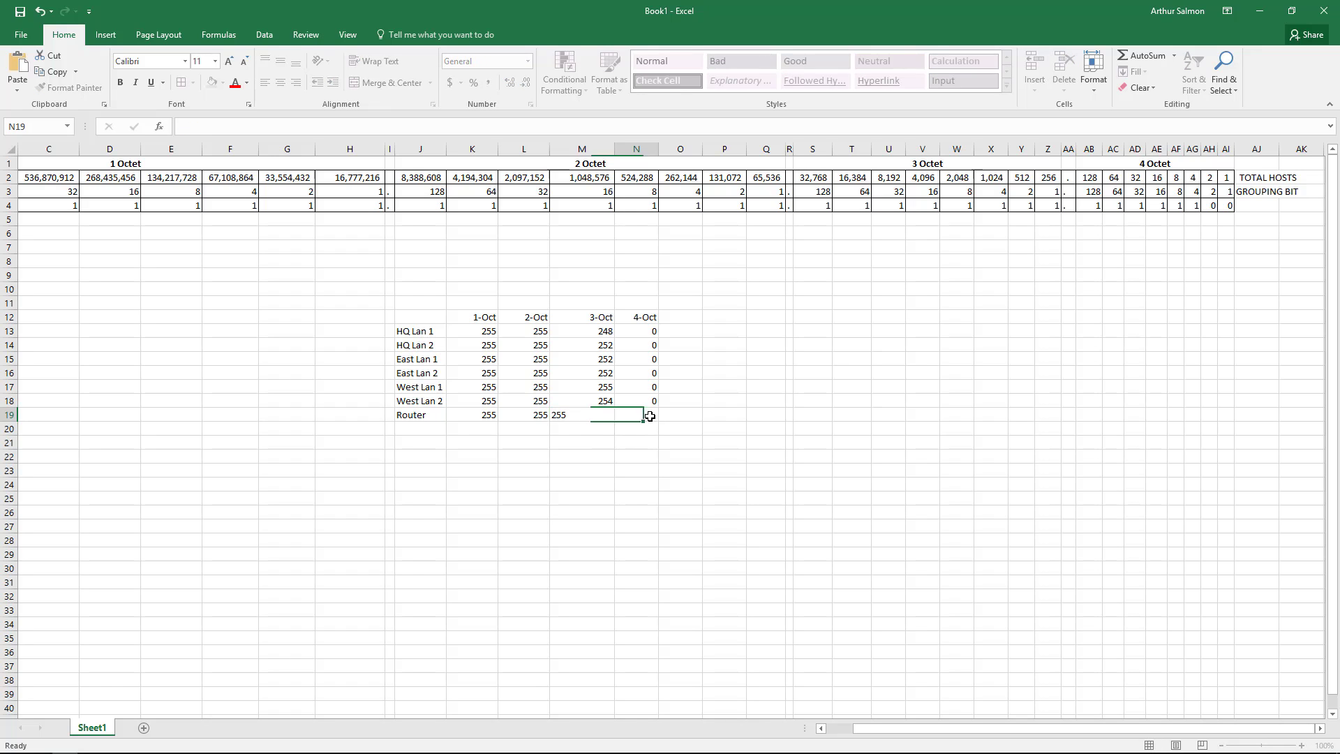
pyautogui.write('252')
pyautogui.click(649, 455)
pyautogui.click(639, 414)
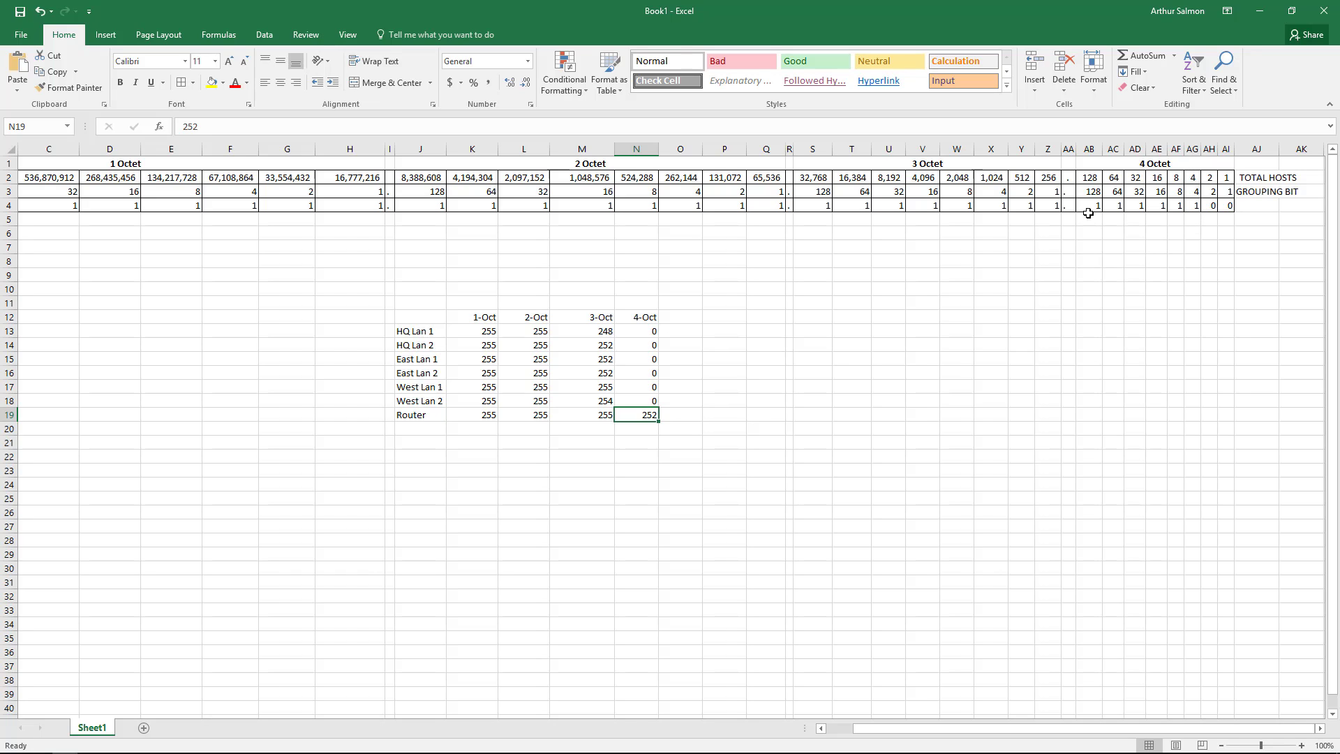
# Check the fourth octet's mask bits set to 1 against their grouping-bit values from 128 down to 4.
pyautogui.moveTo(1089, 206); pyautogui.dragTo(1190, 203)
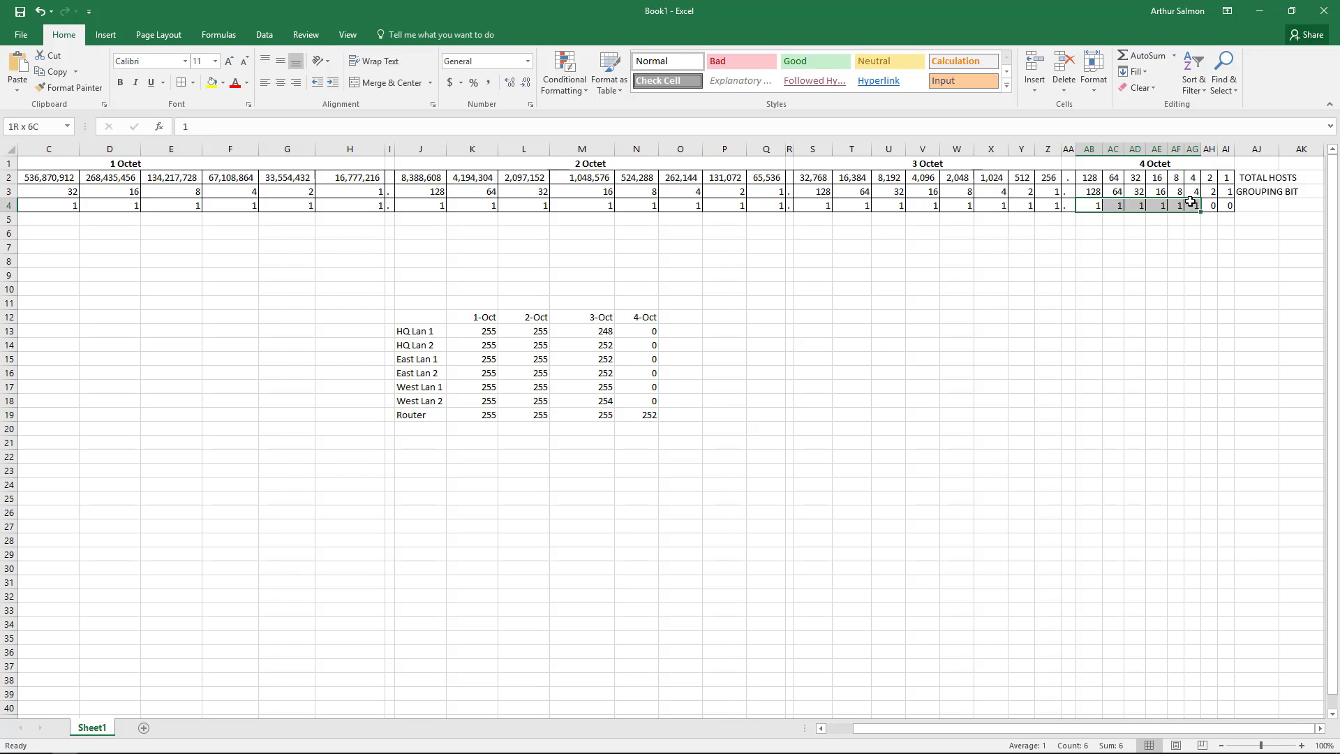
pyautogui.click(1093, 193)
pyautogui.click(1123, 196)
pyautogui.click(1135, 196)
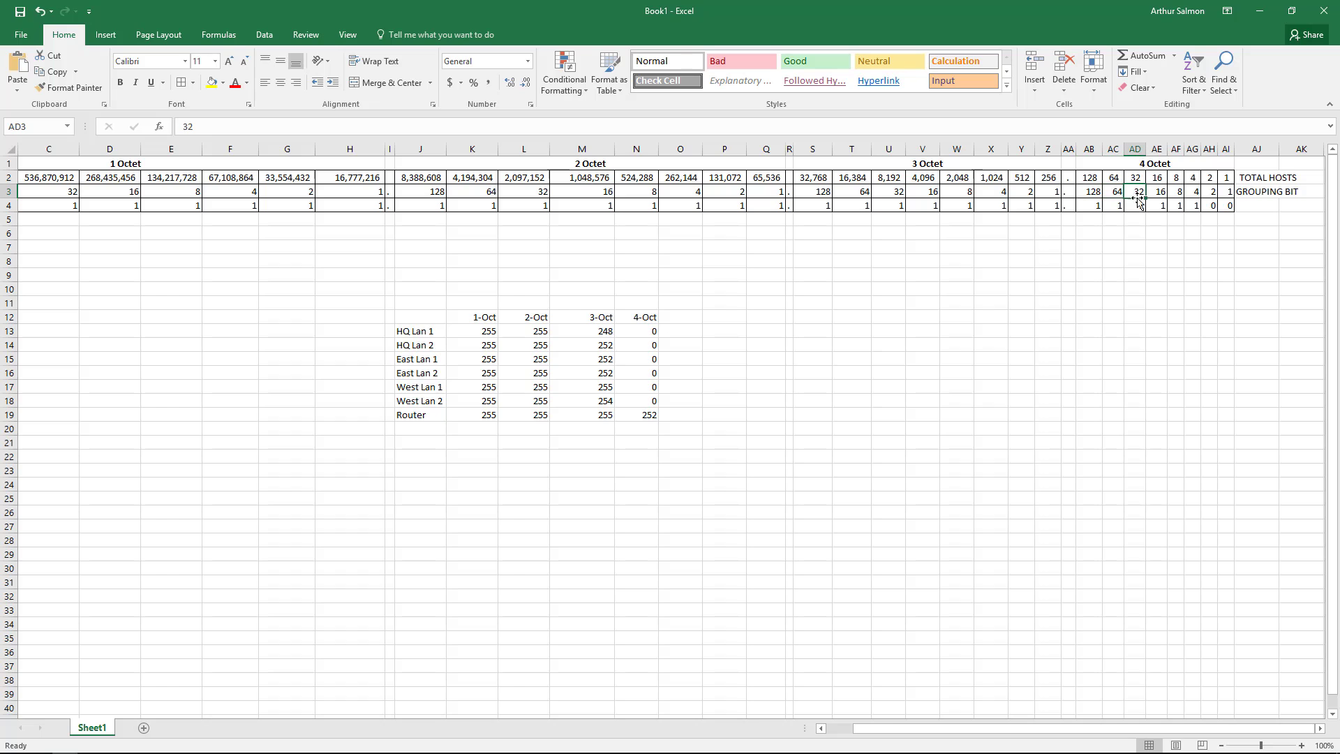
pyautogui.moveTo(1157, 204); pyautogui.dragTo(1160, 196)
pyautogui.click(1175, 195)
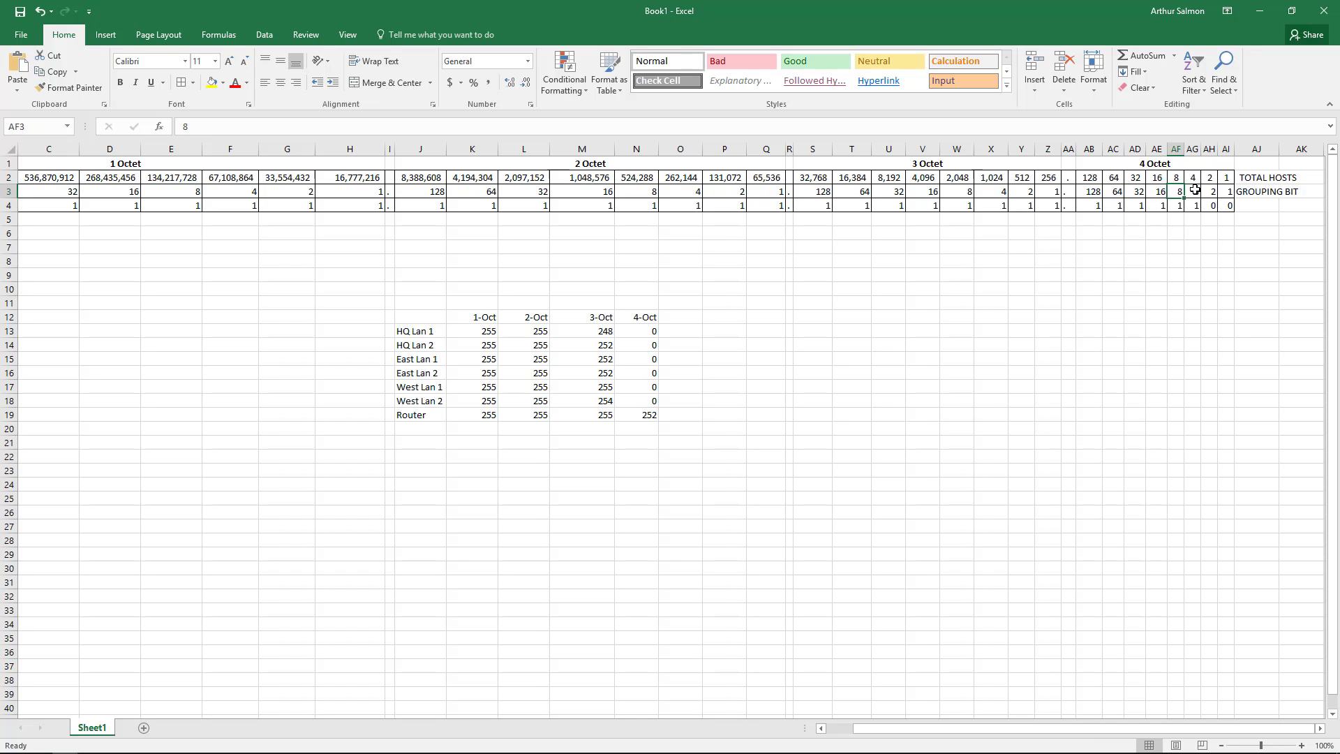
pyautogui.click(1194, 190)
pyautogui.click(1190, 205)
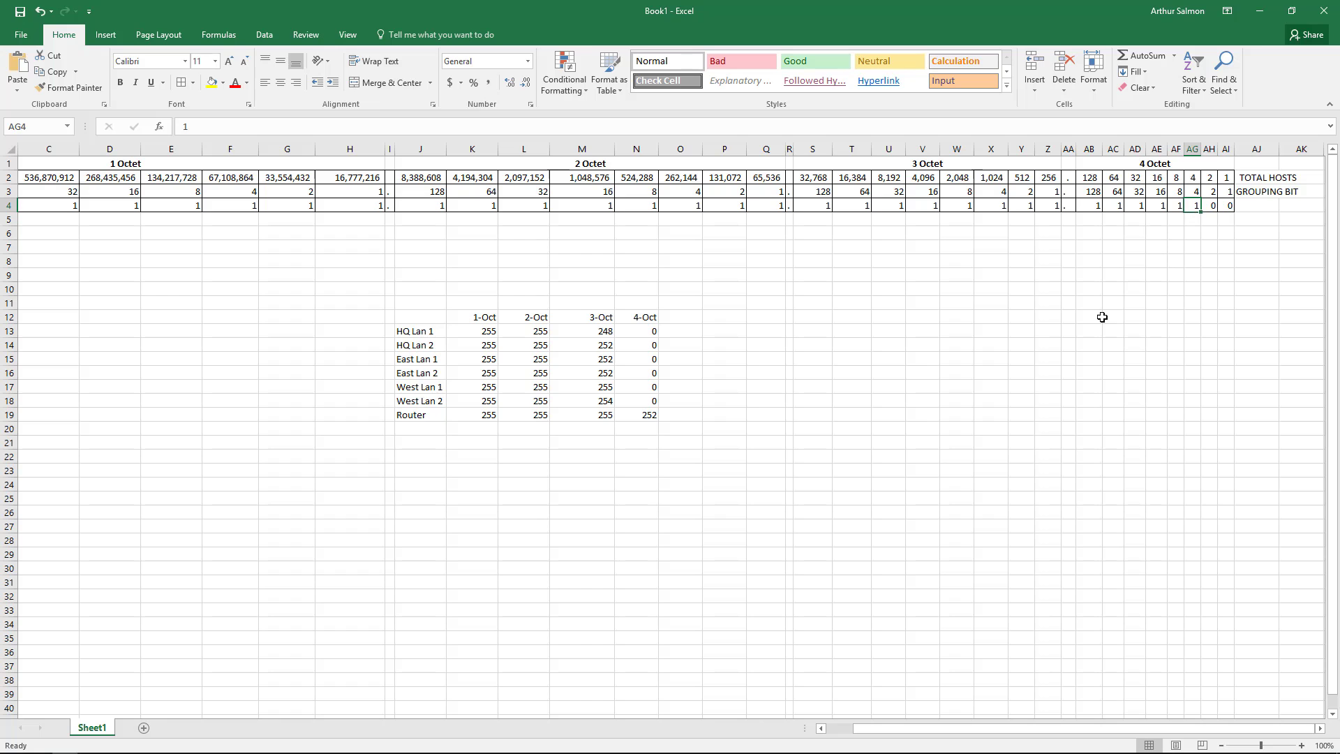
# Switch to the Word addressing table and enter 255.255.255.252 as the subnet mask for HQ S0/0/0.
pyautogui.click(1260, 11)
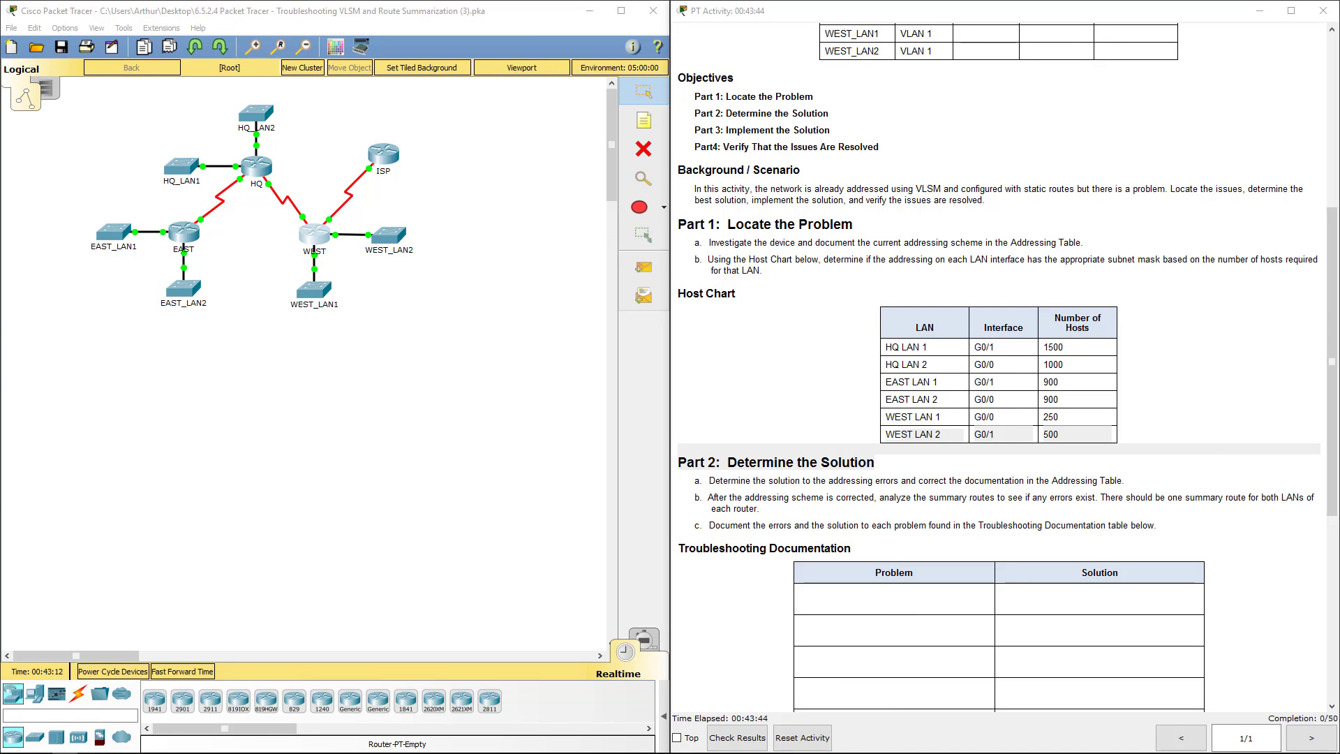
pyautogui.hotkey('alt', 'Tab')
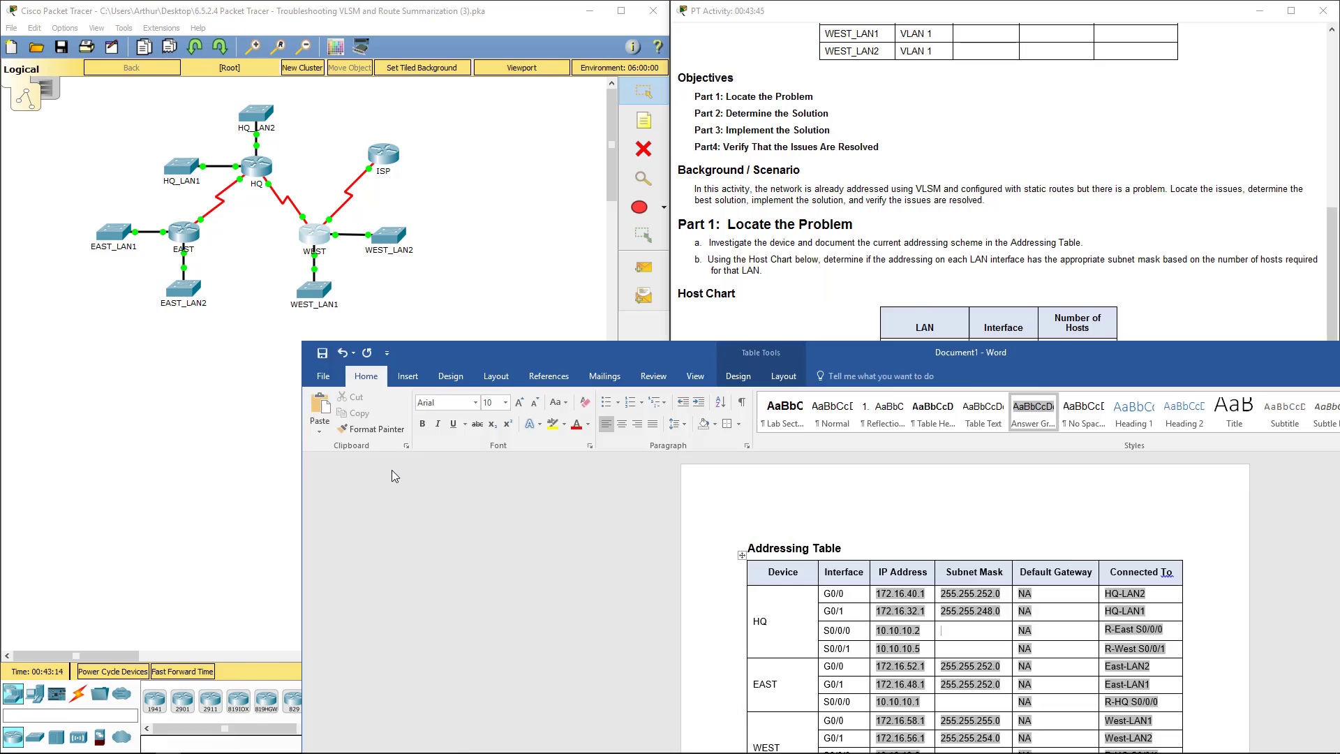
pyautogui.doubleClick(497, 7)
pyautogui.click(656, 293)
pyautogui.write('25')
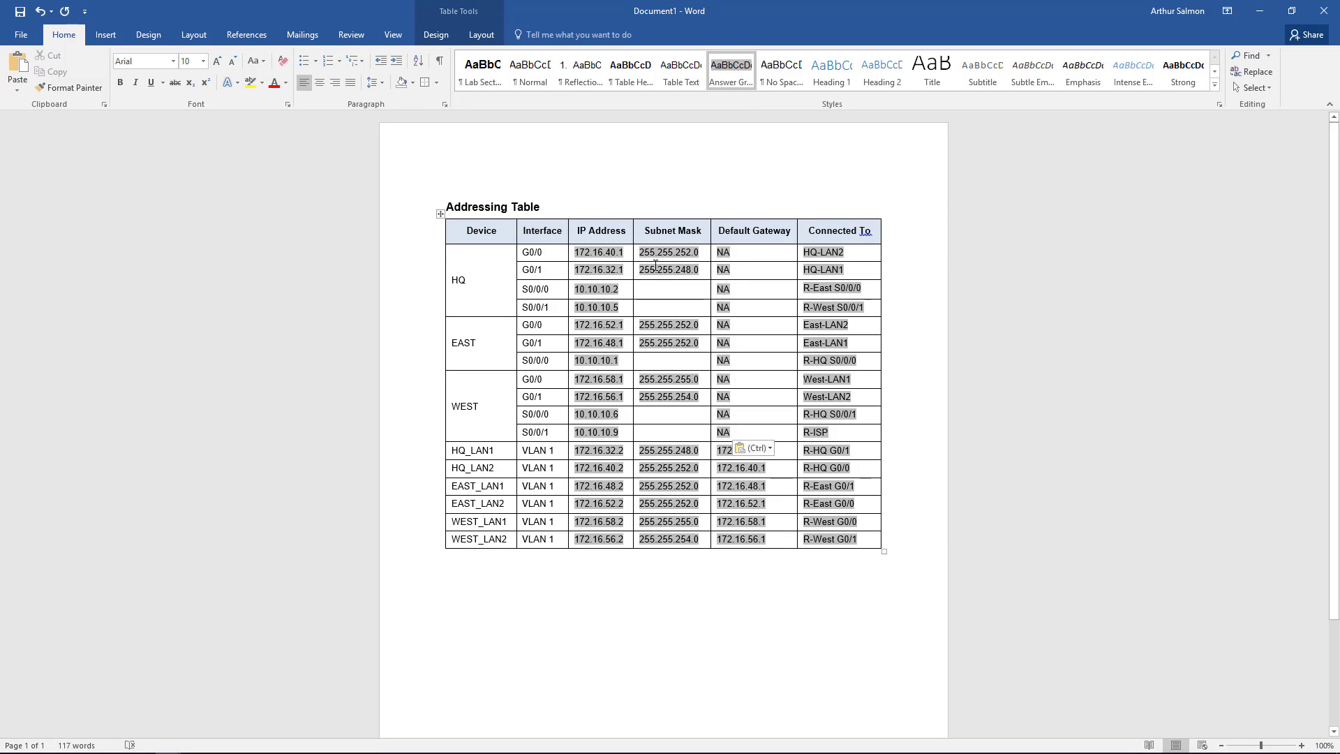
pyautogui.write('5.255.255')
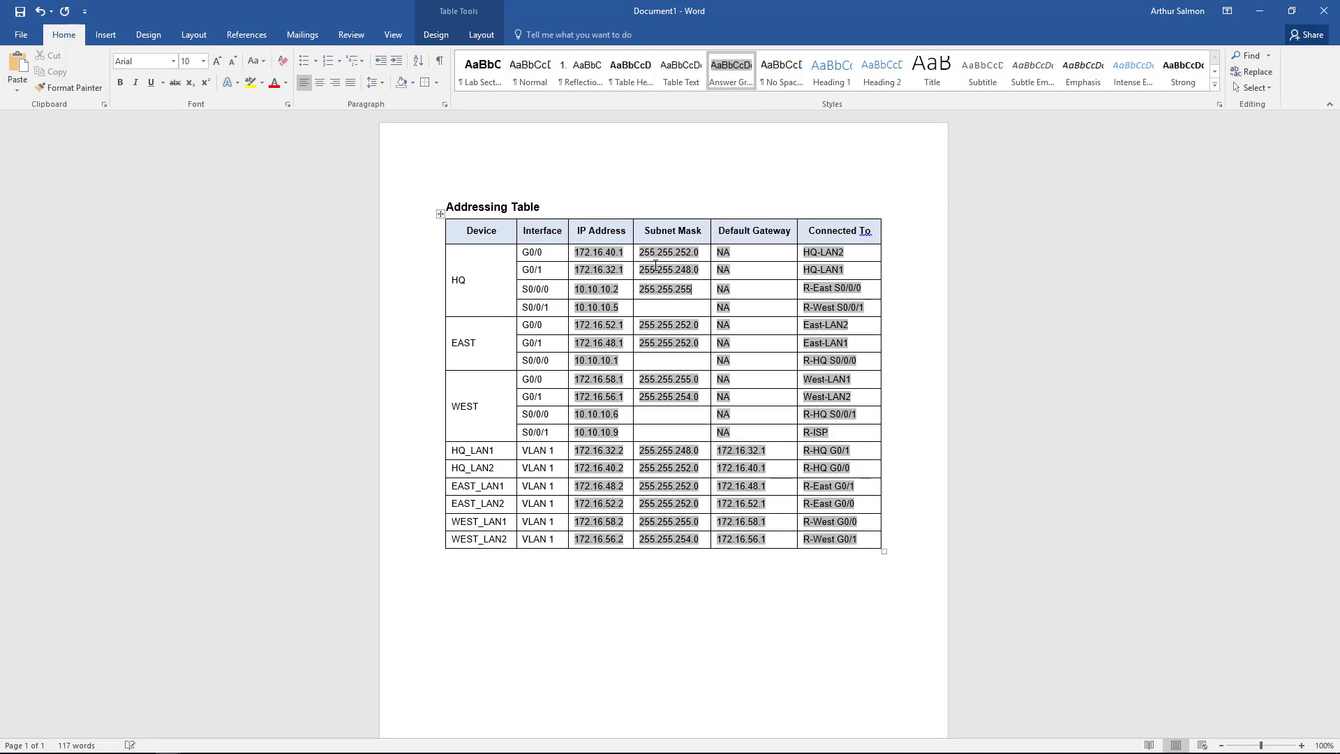
pyautogui.write('.252')
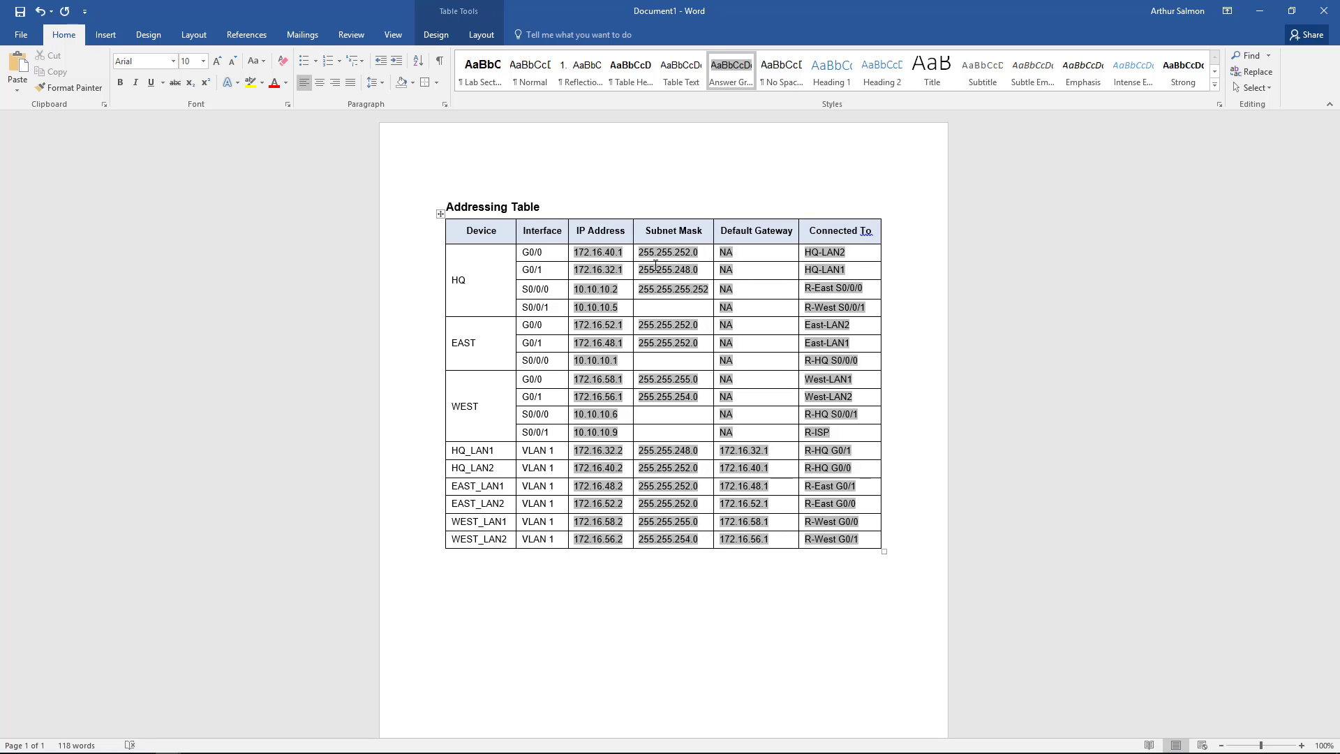
# Copy the HQ S0/0/0 subnet mask to HQ S0/0/1, EAST S0/0/0, WEST S0/0/0 and WEST S0/0/1.
pyautogui.hotkey('shift', 'Left')
pyautogui.hotkey('shift', 'Left')
pyautogui.hotkey('shift', 'Left')
pyautogui.hotkey('shift', 'Left')
pyautogui.hotkey('shift', 'Left')
pyautogui.hotkey('shift', 'Left')
pyautogui.hotkey('shift', 'Left')
pyautogui.hotkey('shift', 'Left')
pyautogui.hotkey('shift', 'Left')
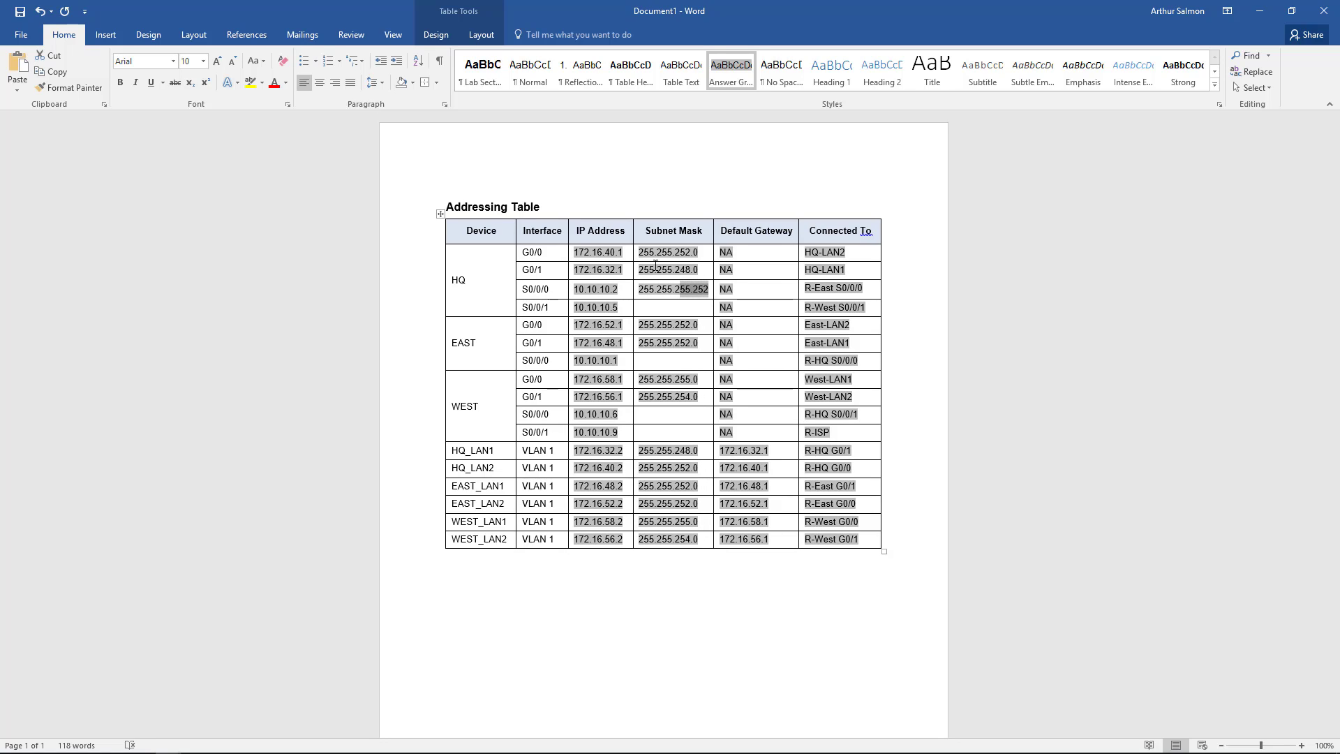
pyautogui.hotkey('shift', 'Left')
pyautogui.hotkey('shift', 'Left')
pyautogui.hotkey('shift', 'Left')
pyautogui.hotkey('shift', 'Left')
pyautogui.hotkey('shift', 'Left')
pyautogui.hotkey('shift', 'Left')
pyautogui.hotkey('ctrl', 'c')
pyautogui.press('Down')
pyautogui.hotkey('ctrl', 'v')
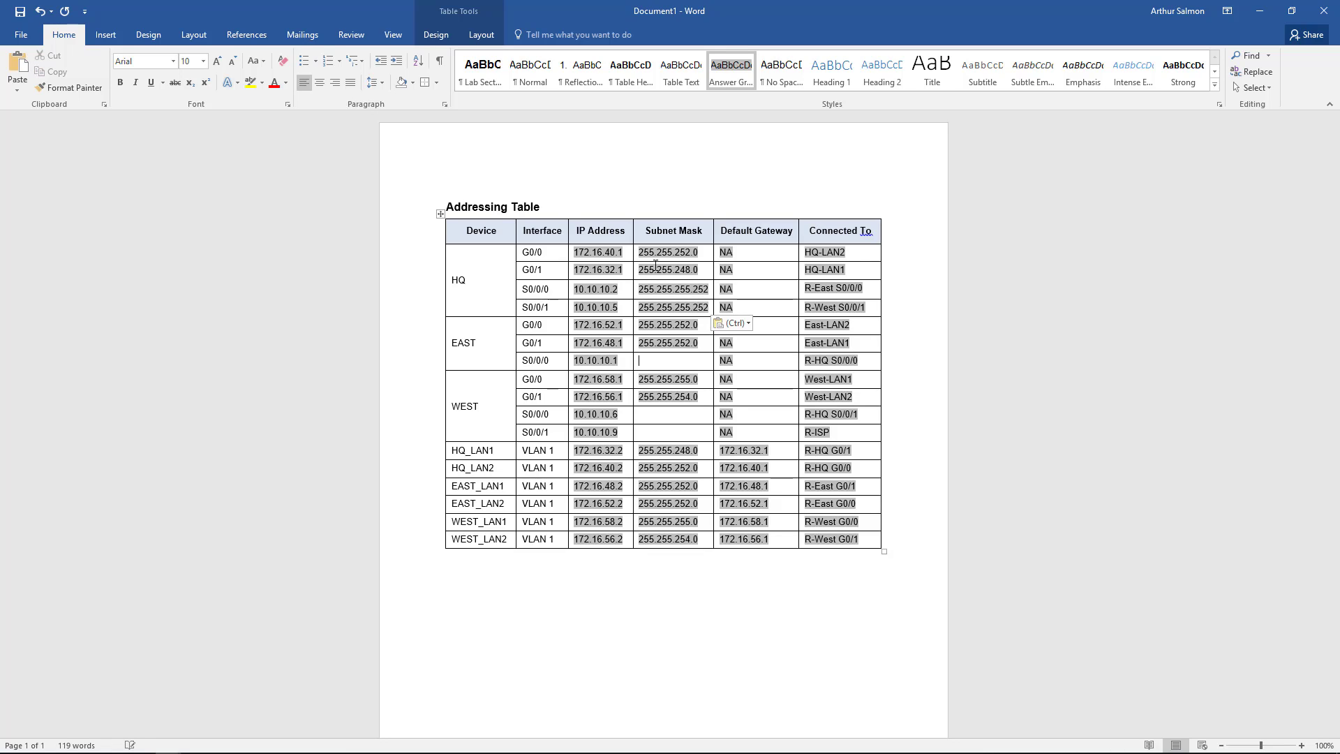
pyautogui.hotkey('ctrl', 'v')
pyautogui.hotkey('ctrl', 'v')
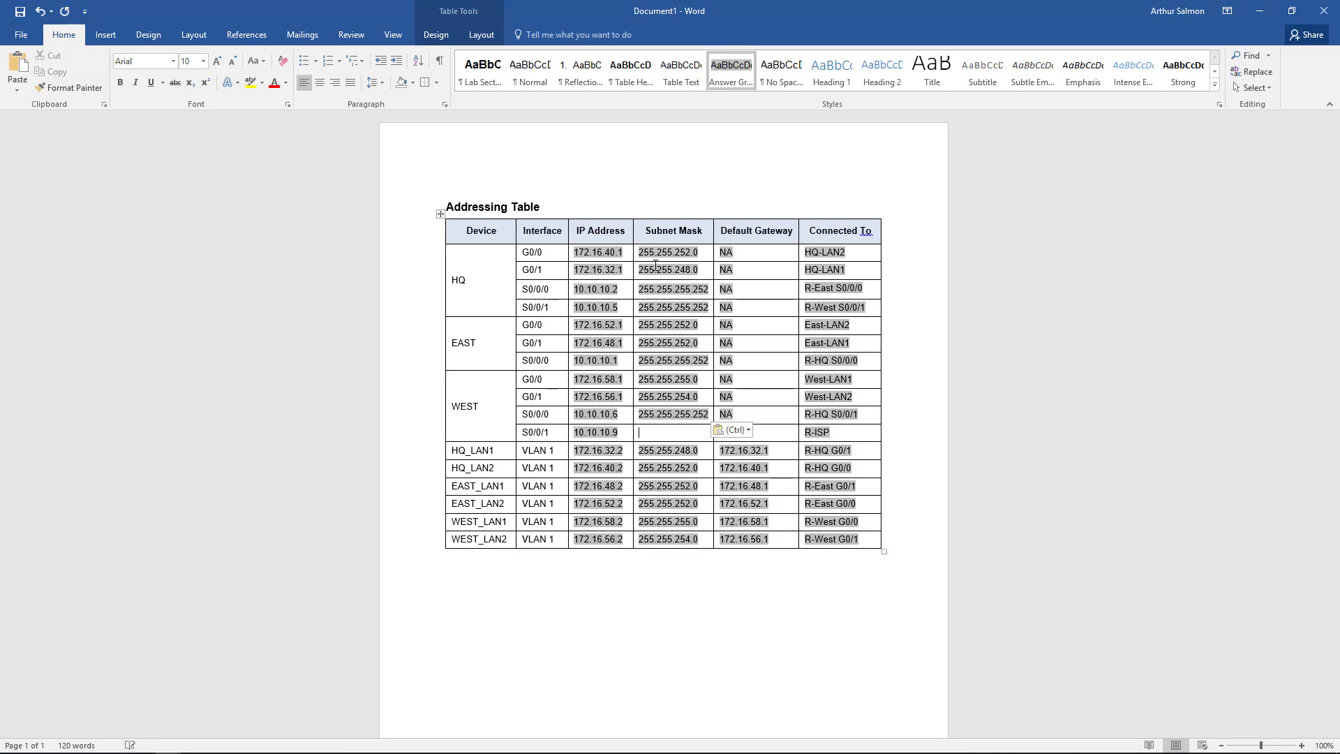
pyautogui.press('Down')
pyautogui.hotkey('ctrl', 'v')
pyautogui.click(685, 628)
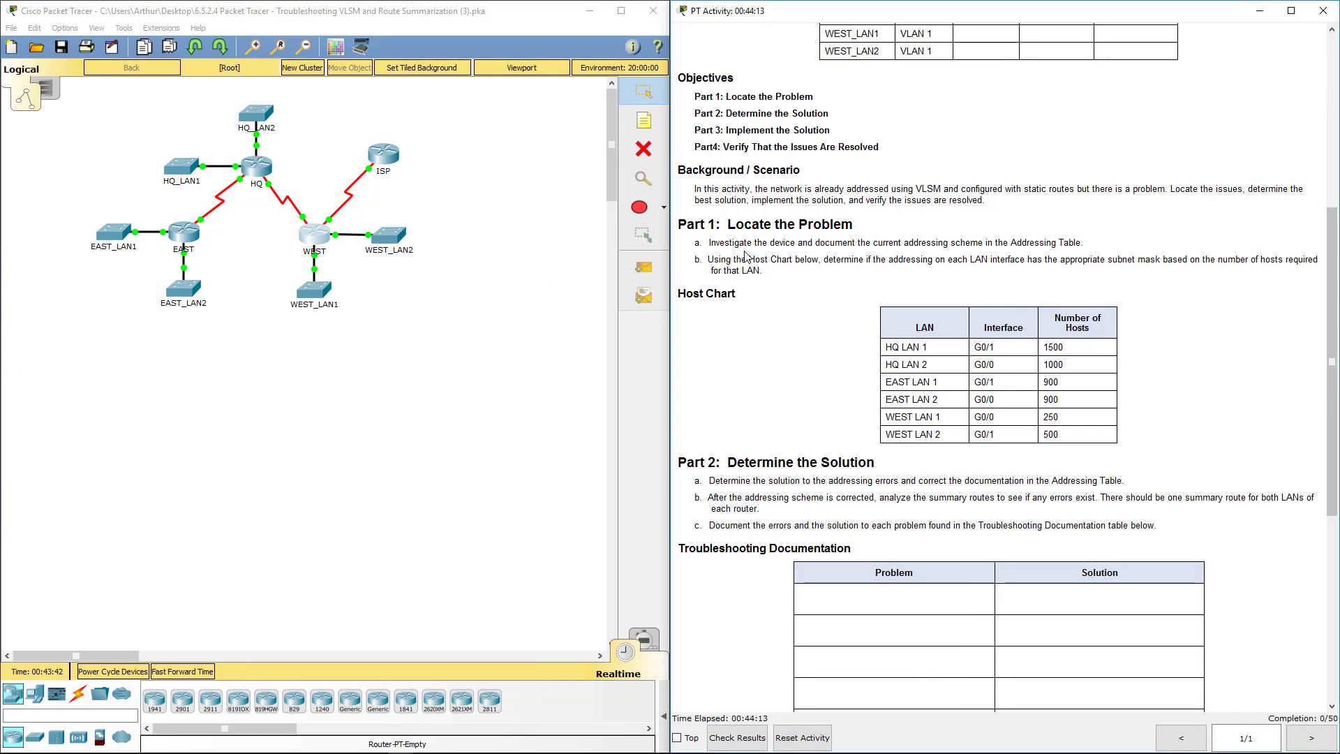
# Review the Part 2 tasks and the Troubleshooting Documentation table in the Packet Tracer activity instructions.
pyautogui.scroll(-4, 1090, 431)
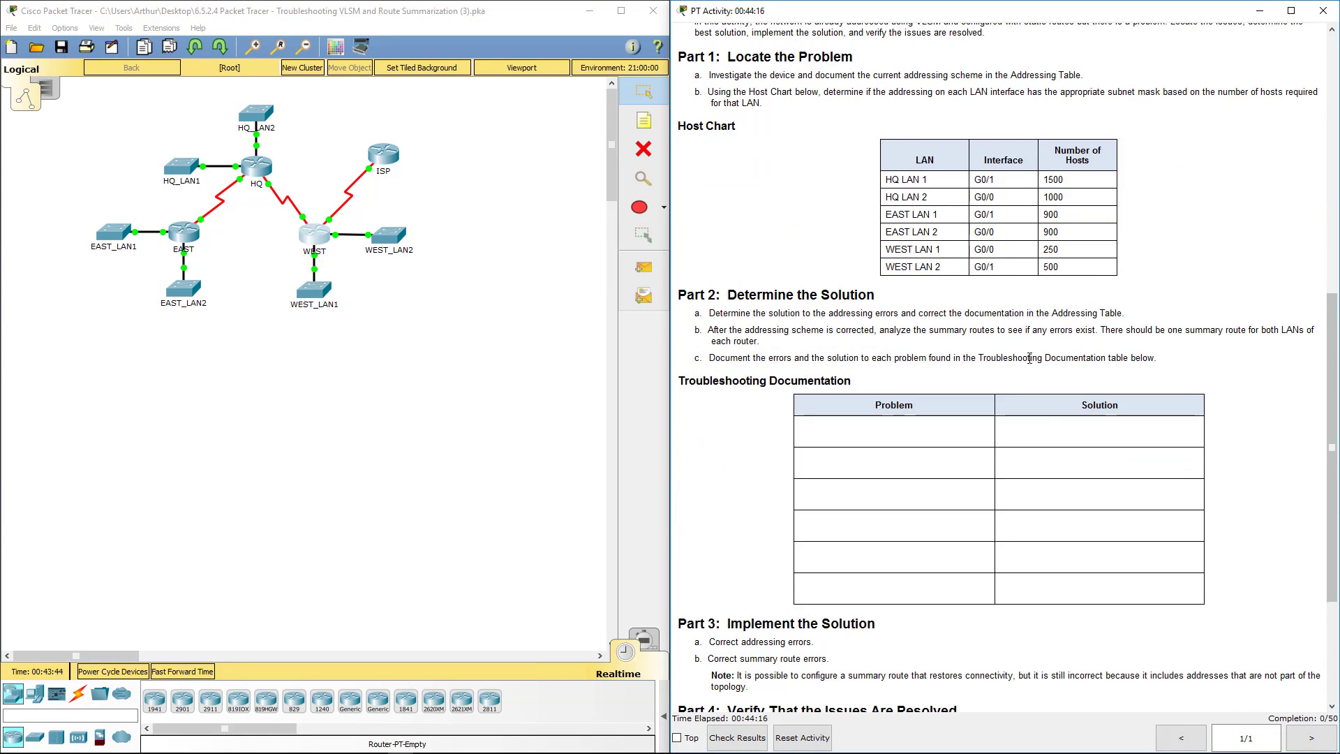
pyautogui.scroll(-1, 1030, 358)
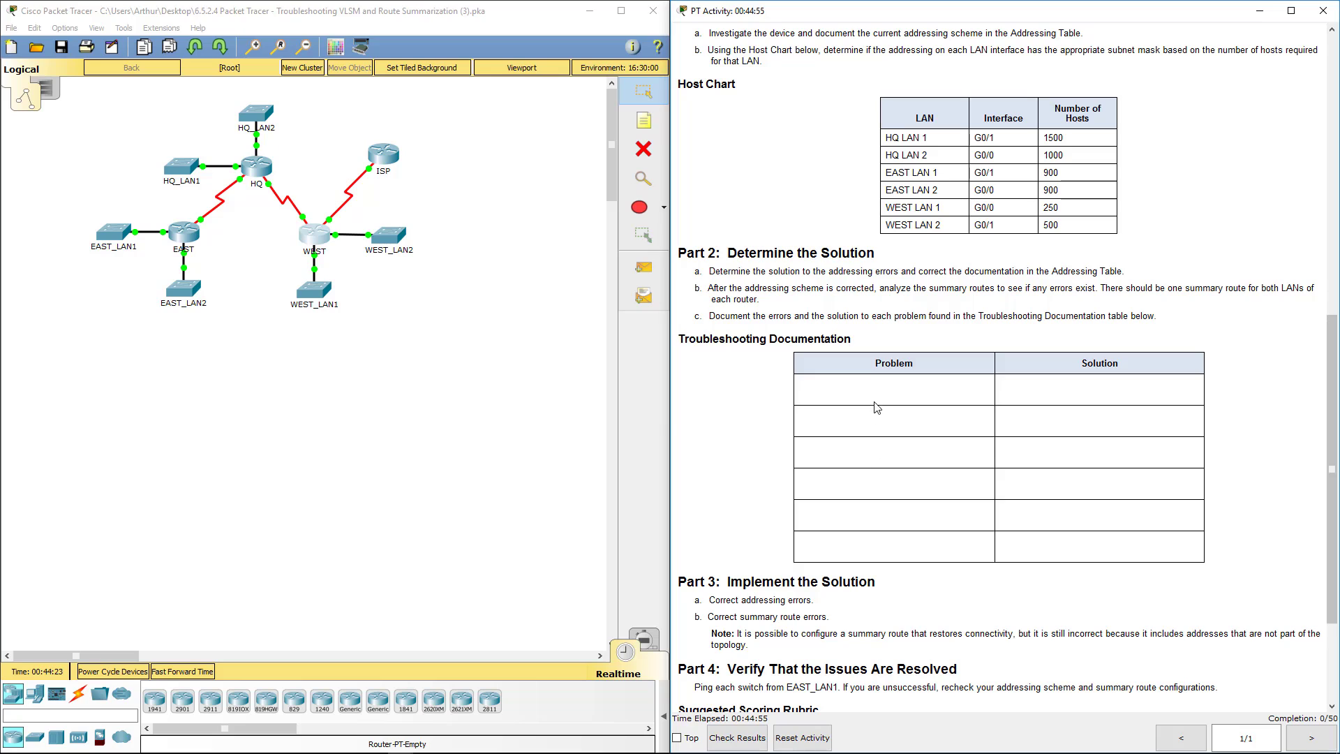
pyautogui.moveTo(878, 407); pyautogui.dragTo(907, 543)
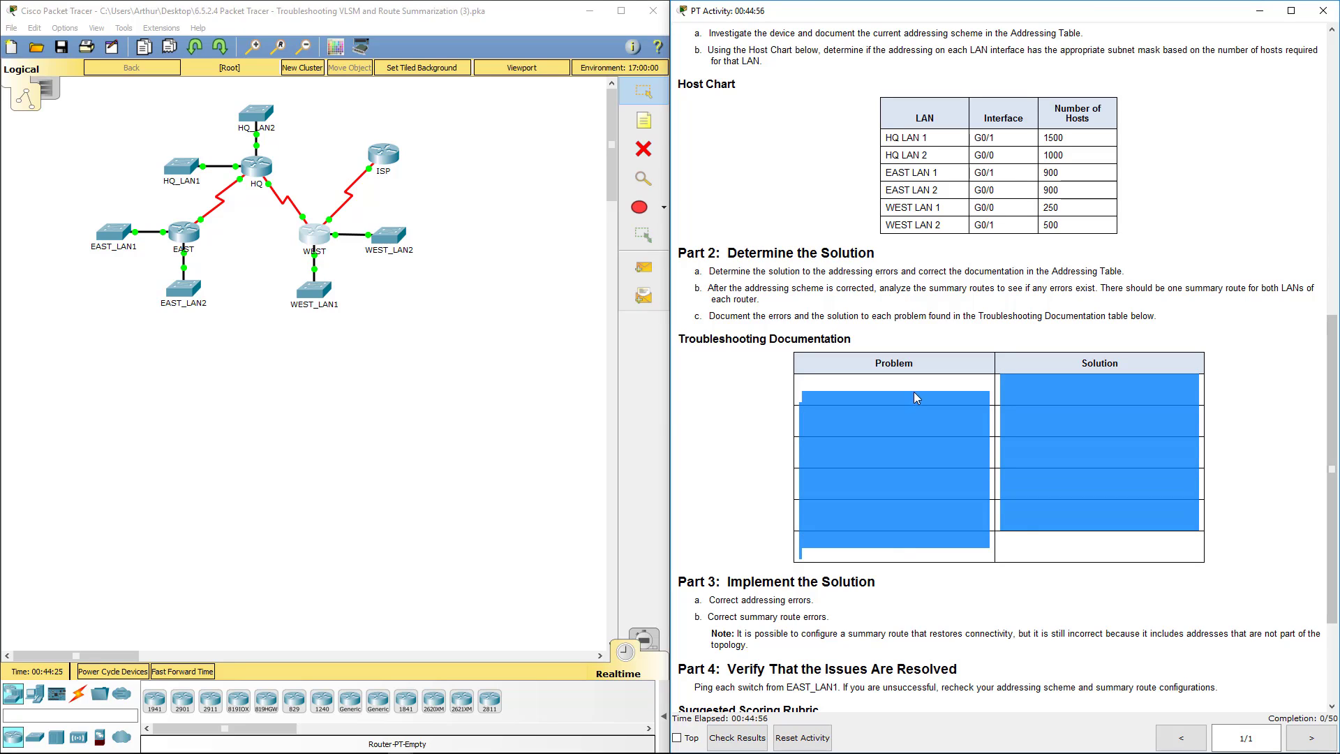
pyautogui.moveTo(914, 392); pyautogui.dragTo(1065, 552)
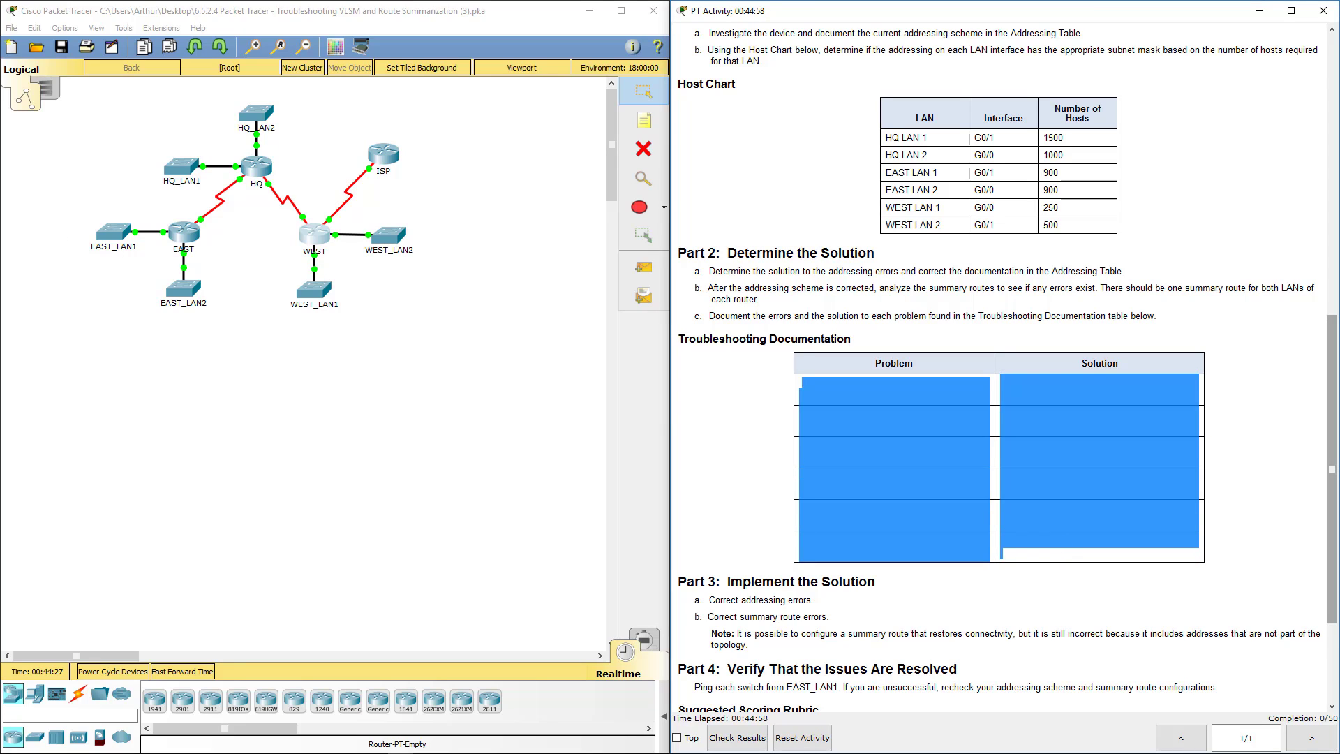
# Place the Word document beside the Packet Tracer topology and add the line Error 1 below the Addressing Table.
pyautogui.hotkey('alt', 'Tab')
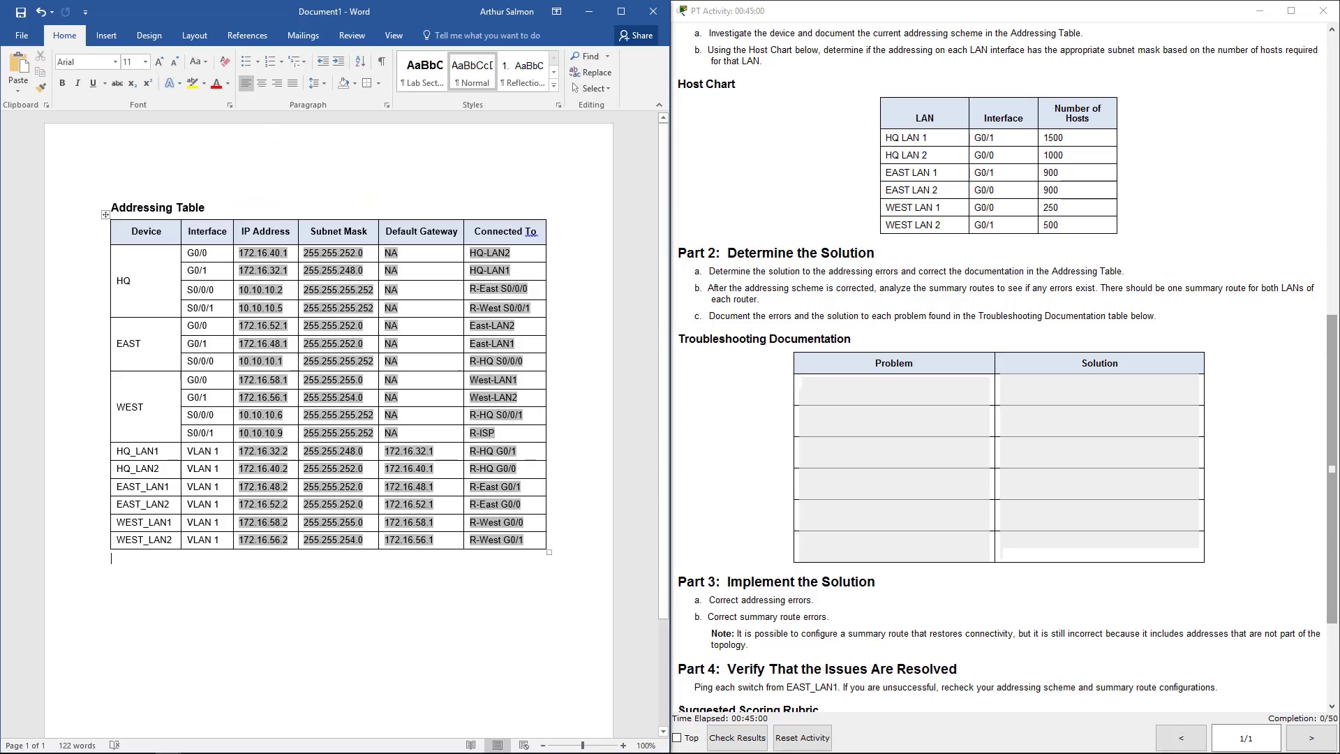
pyautogui.press('super+Right')
pyautogui.press('super+Right')
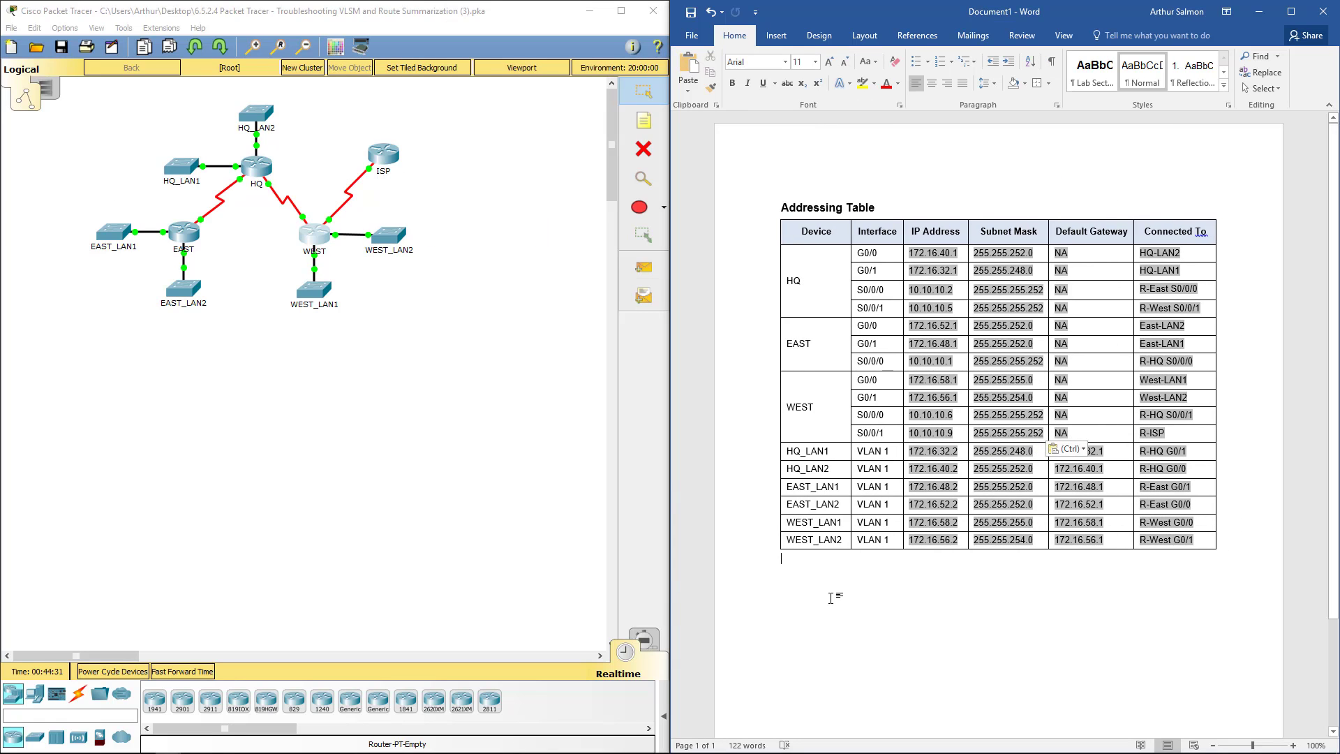
pyautogui.write('Er')
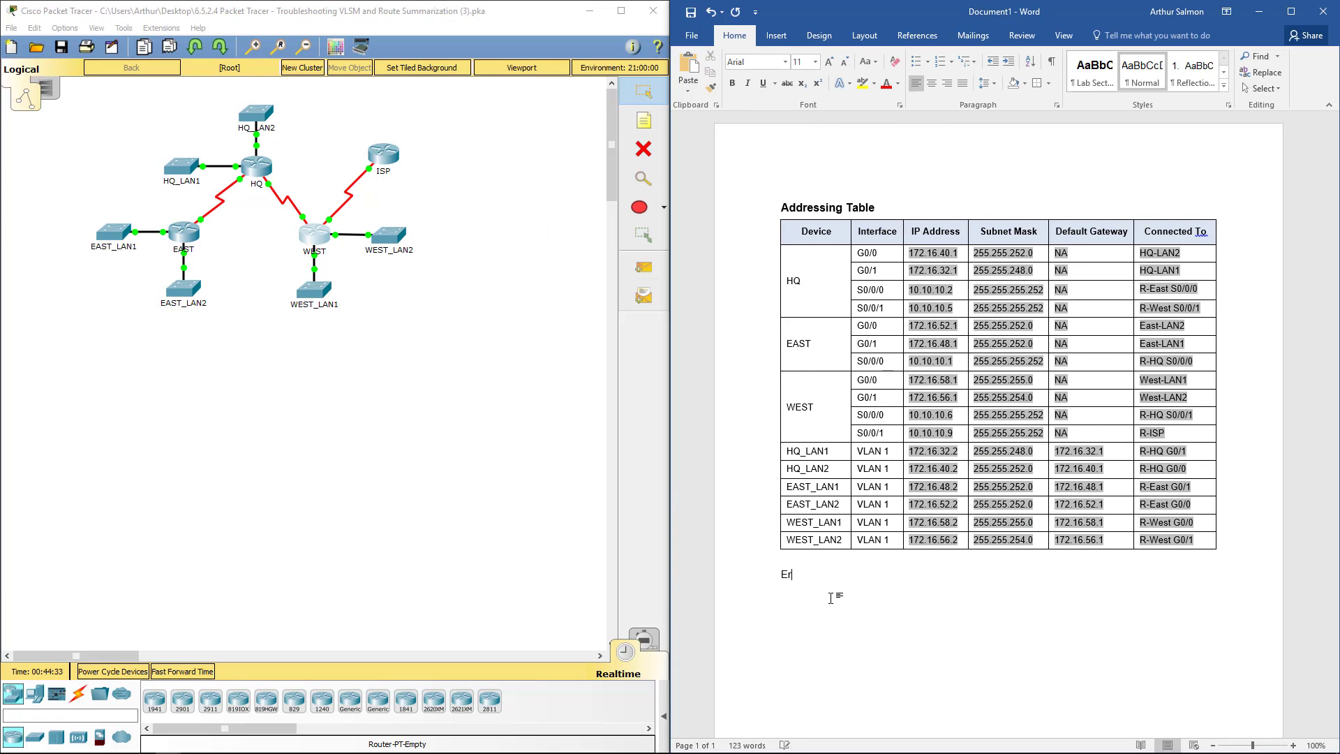
pyautogui.write('ror 1')
# Copy the word Error onto five more lines below Error 1 and number them 2 through 6.
pyautogui.hotkey('shift', 'Left')
pyautogui.hotkey('shift', 'Left')
pyautogui.hotkey('shift', 'Left')
pyautogui.hotkey('shift', 'Left')
pyautogui.hotkey('shift', 'Left')
pyautogui.hotkey('shift', 'Left')
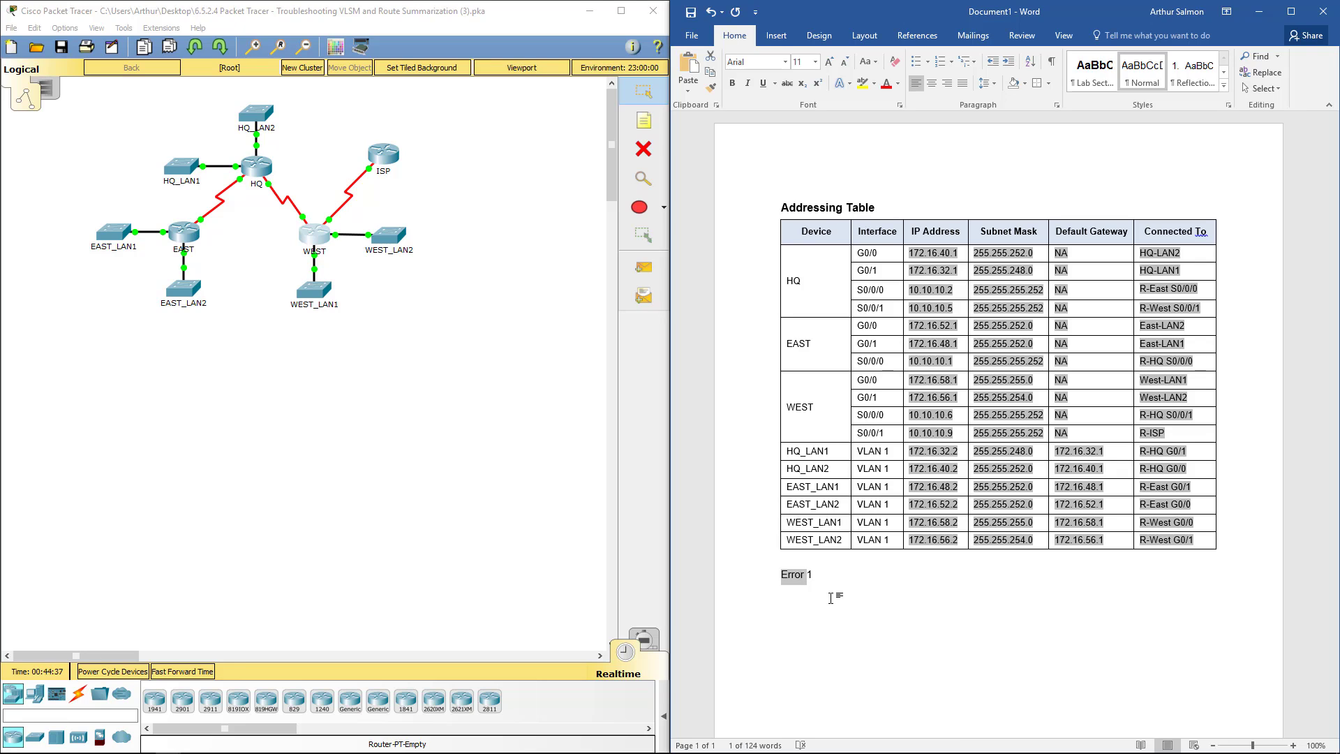
pyautogui.click(830, 598)
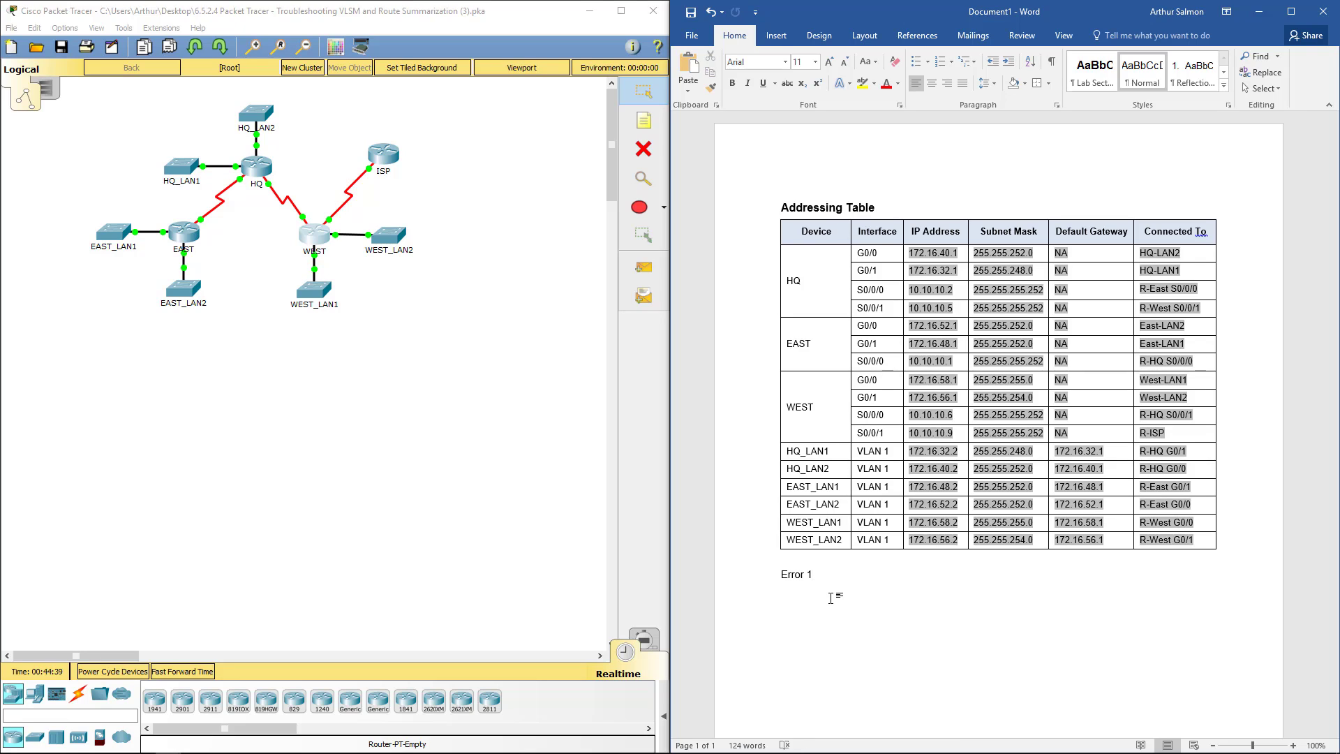
pyautogui.press('Return')
pyautogui.hotkey('ctrl', 'v')
pyautogui.press('Return')
pyautogui.hotkey('ctrl', 'v')
pyautogui.press('Return')
pyautogui.hotkey('ctrl', 'v')
pyautogui.press('Return')
pyautogui.hotkey('ctrl', 'v')
pyautogui.press('Return')
pyautogui.hotkey('ctrl', 'v')
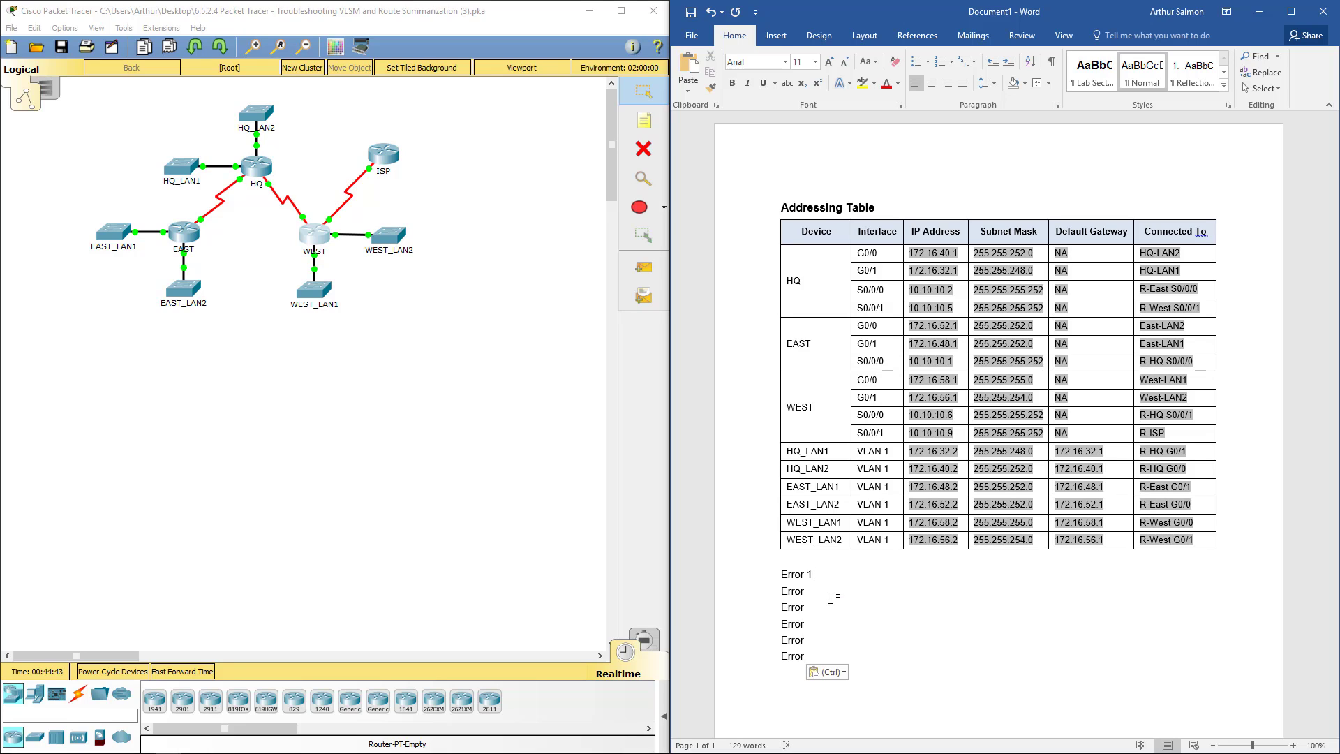
pyautogui.write('6')
pyautogui.write('5')
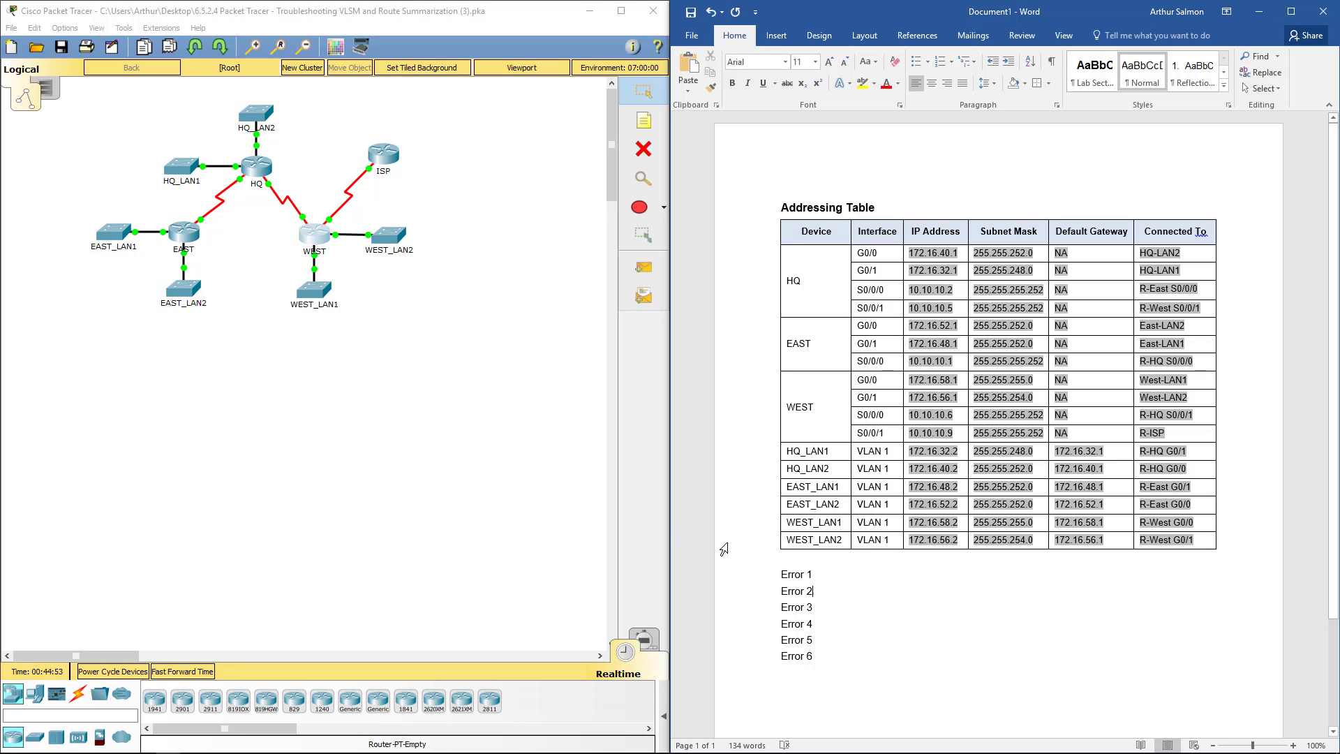
# Open the EAST router's command line in Packet Tracer and enter privileged EXEC mode with en.
pyautogui.click(298, 410)
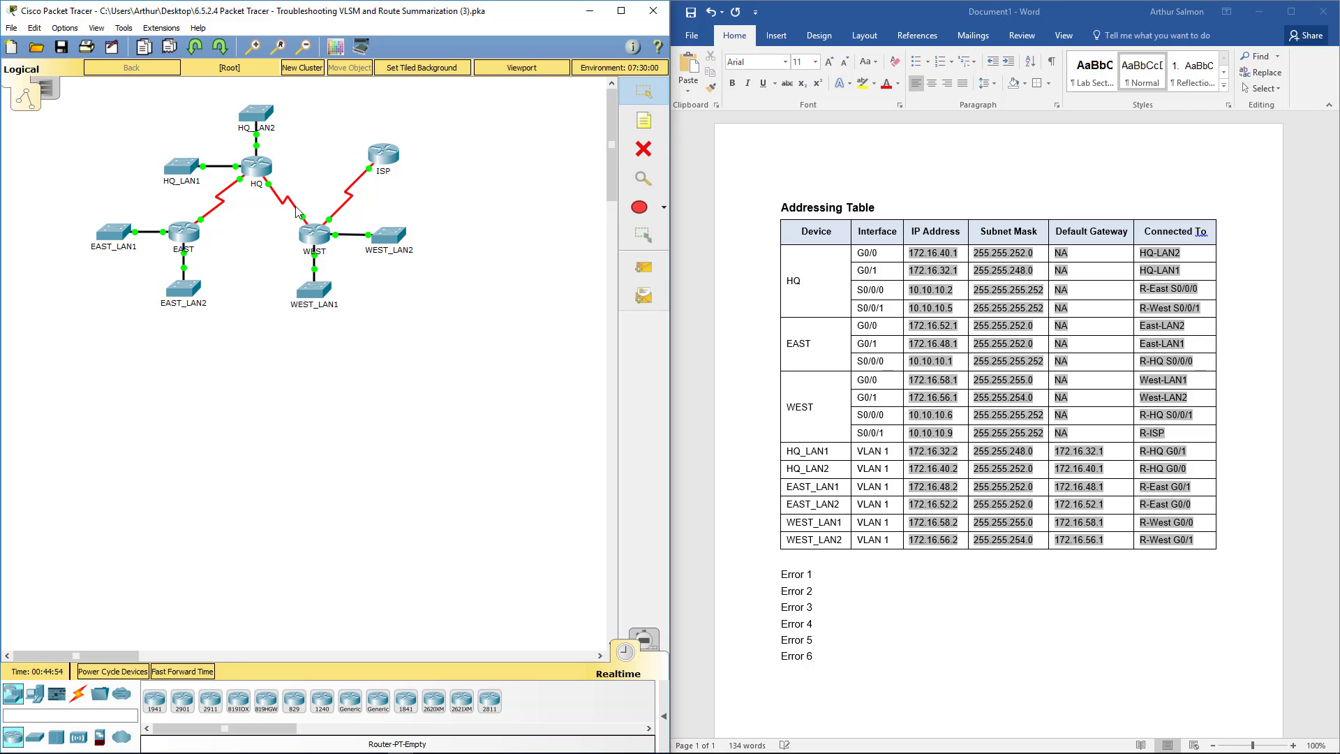
pyautogui.click(195, 242)
pyautogui.moveTo(450, 182); pyautogui.dragTo(449, 181)
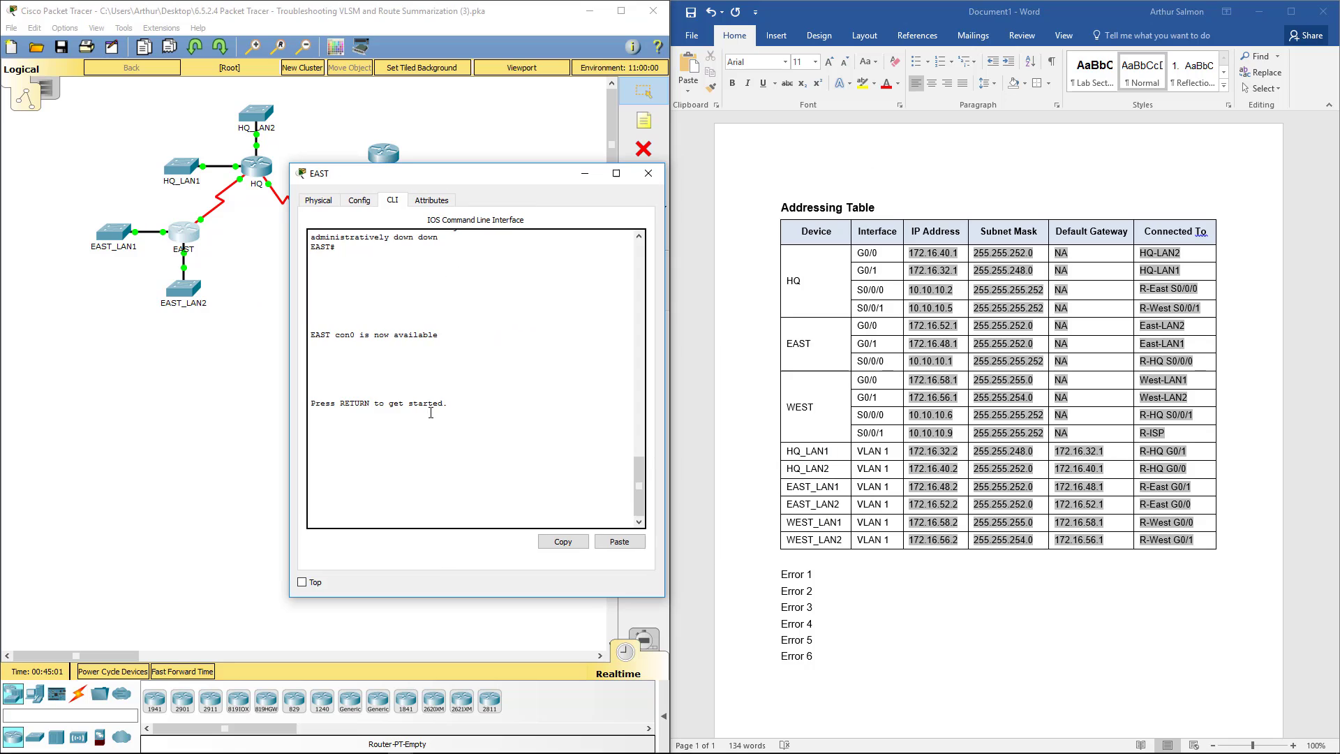
pyautogui.press('Return')
pyautogui.press('Return')
pyautogui.press('Return')
pyautogui.press('Return')
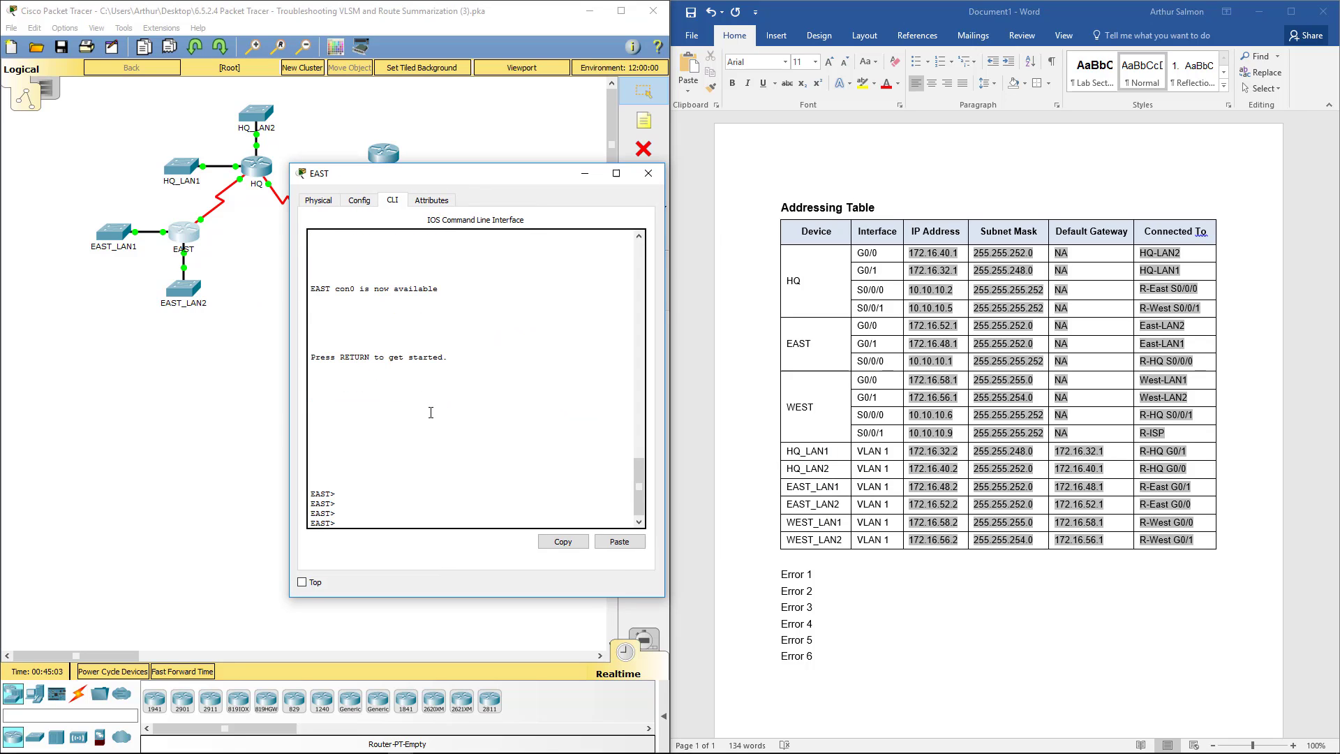
pyautogui.press('BackSpace')
pyautogui.write('en')
pyautogui.press('Return')
pyautogui.press('Return')
pyautogui.press('Return')
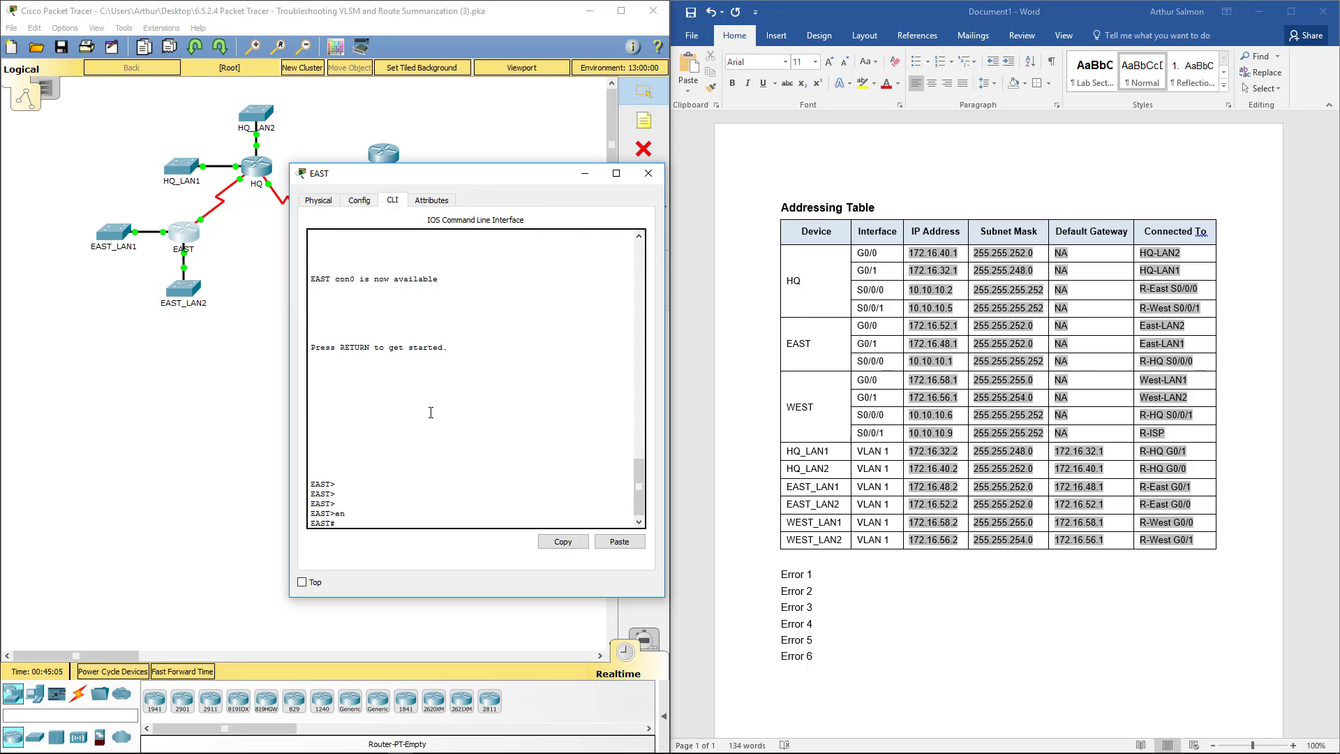
# Display EAST's running configuration with show run and page through to the interface addresses.
pyautogui.write('show ru')
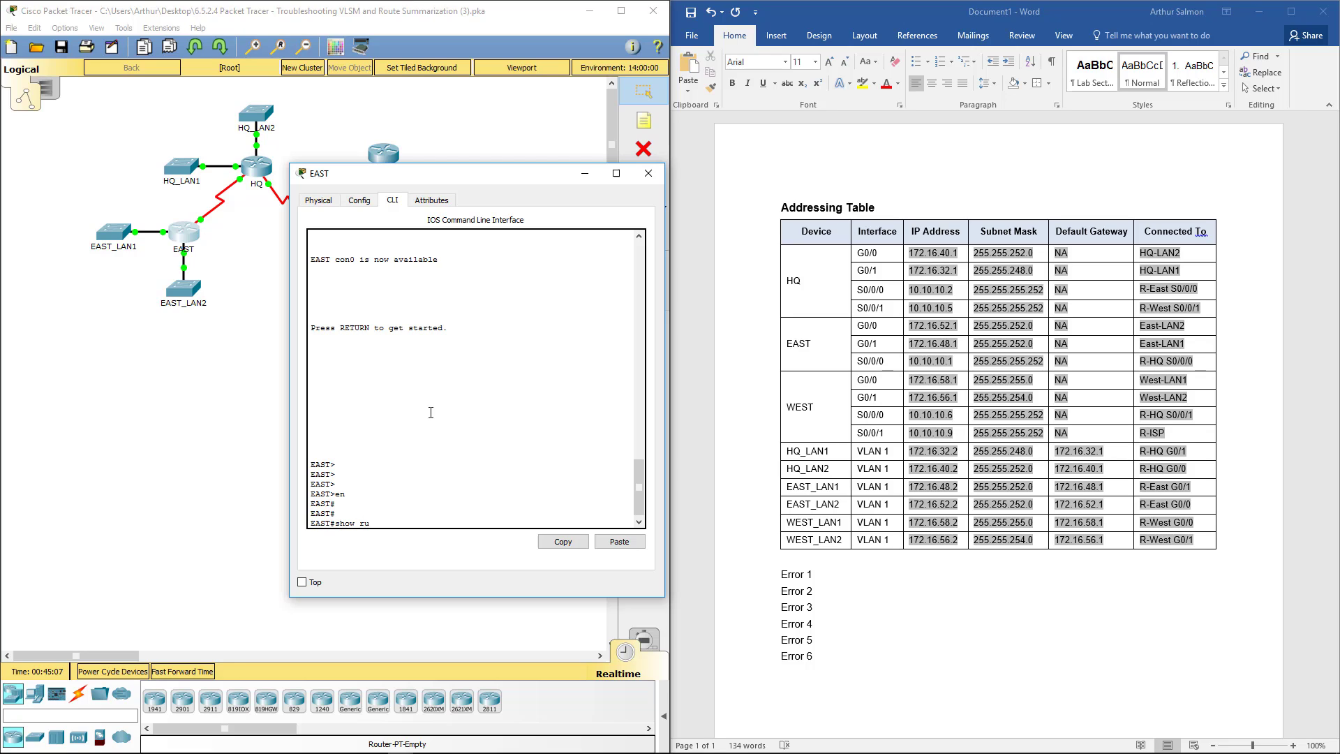
pyautogui.write('n')
pyautogui.press('Return')
pyautogui.press('space')
pyautogui.press('space')
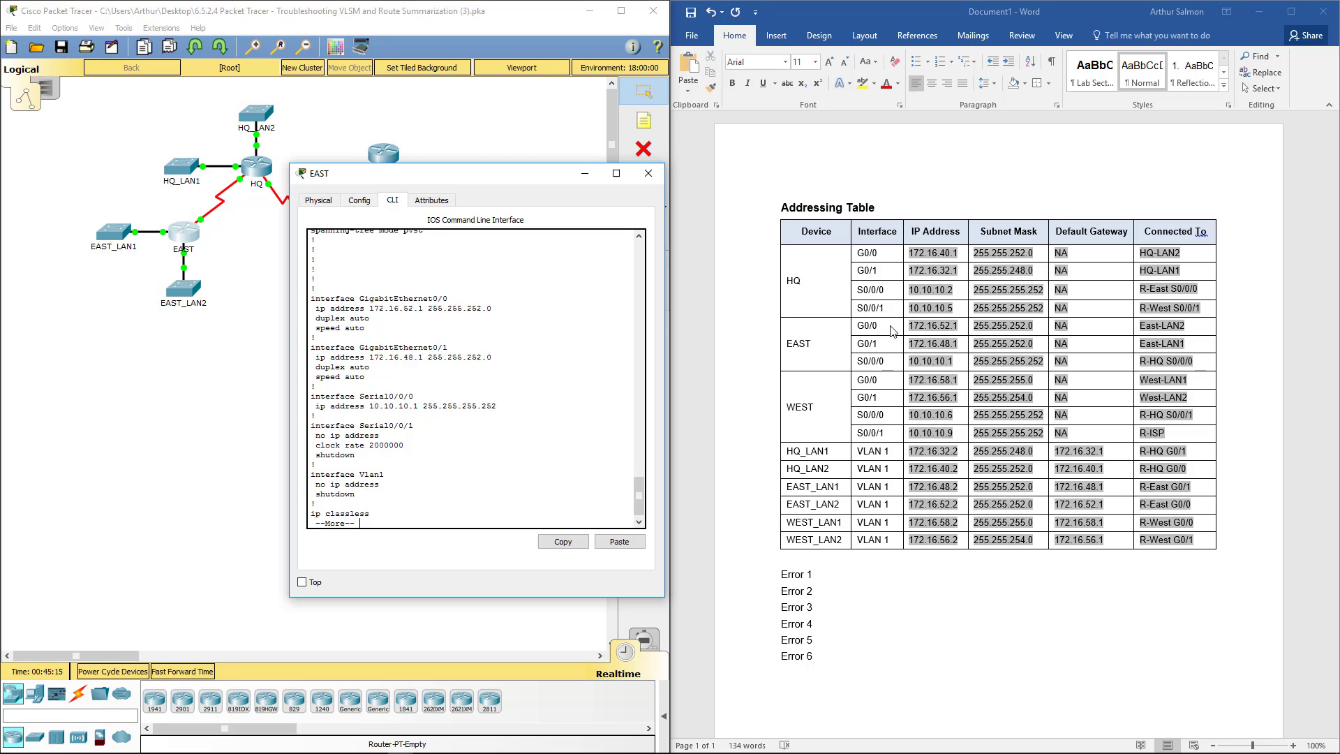
# Highlight the interface, IP address and subnet mask cells of EAST's G0/0, G0/1 and S0/0/0 rows in yellow in Word.
pyautogui.hotkey('alt', 'Tab')
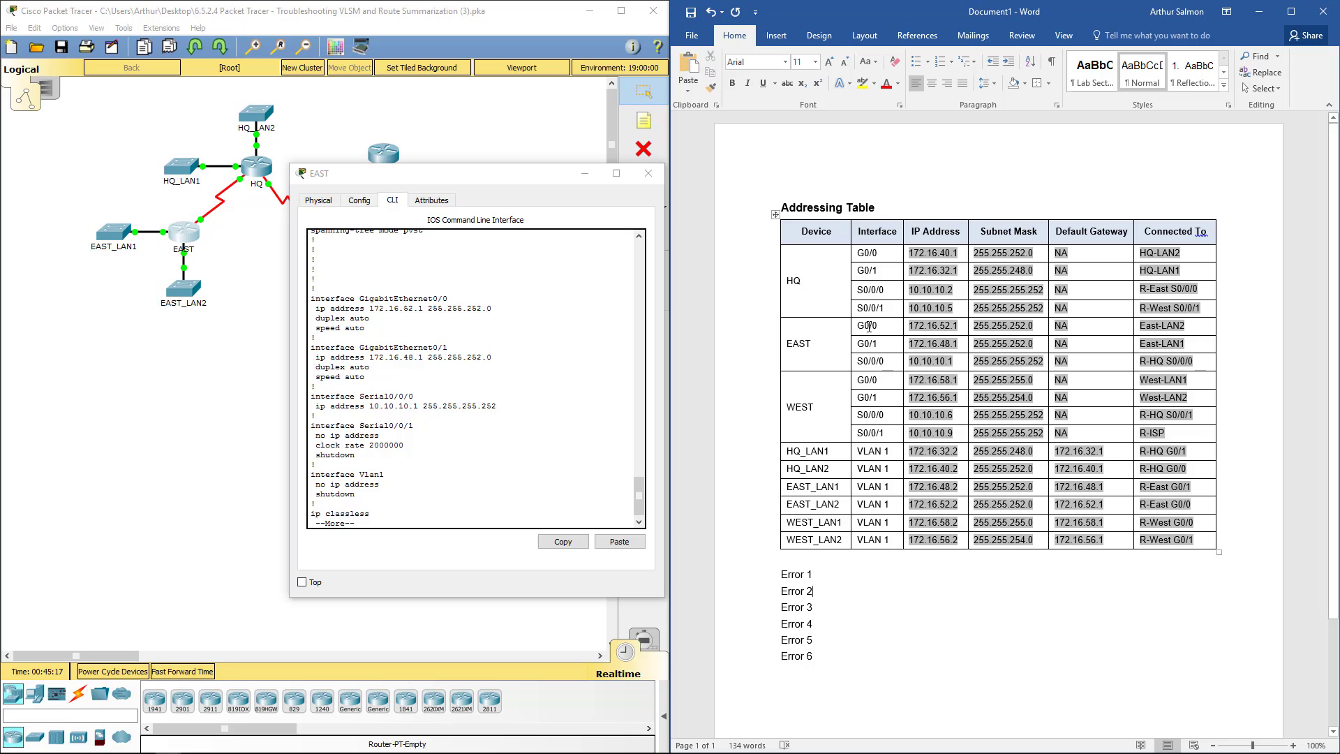
pyautogui.moveTo(854, 325); pyautogui.dragTo(1032, 363)
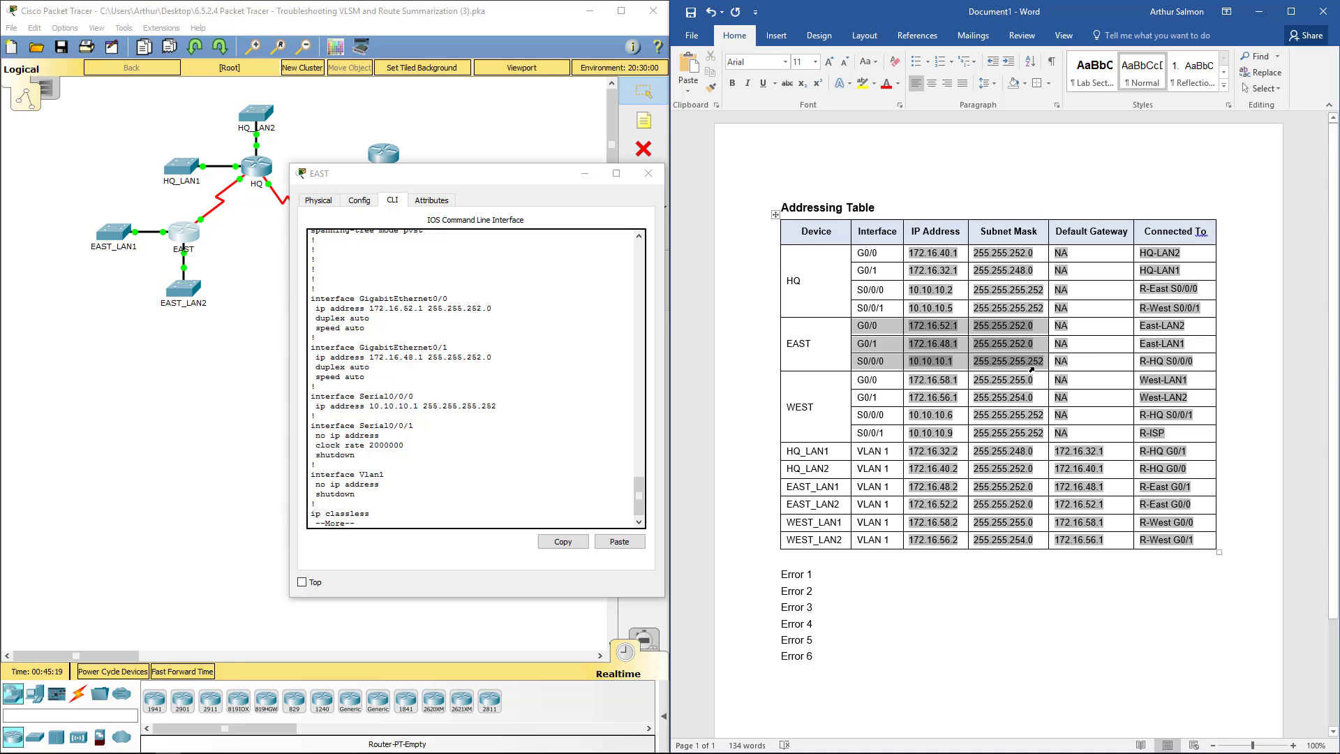
pyautogui.click(863, 83)
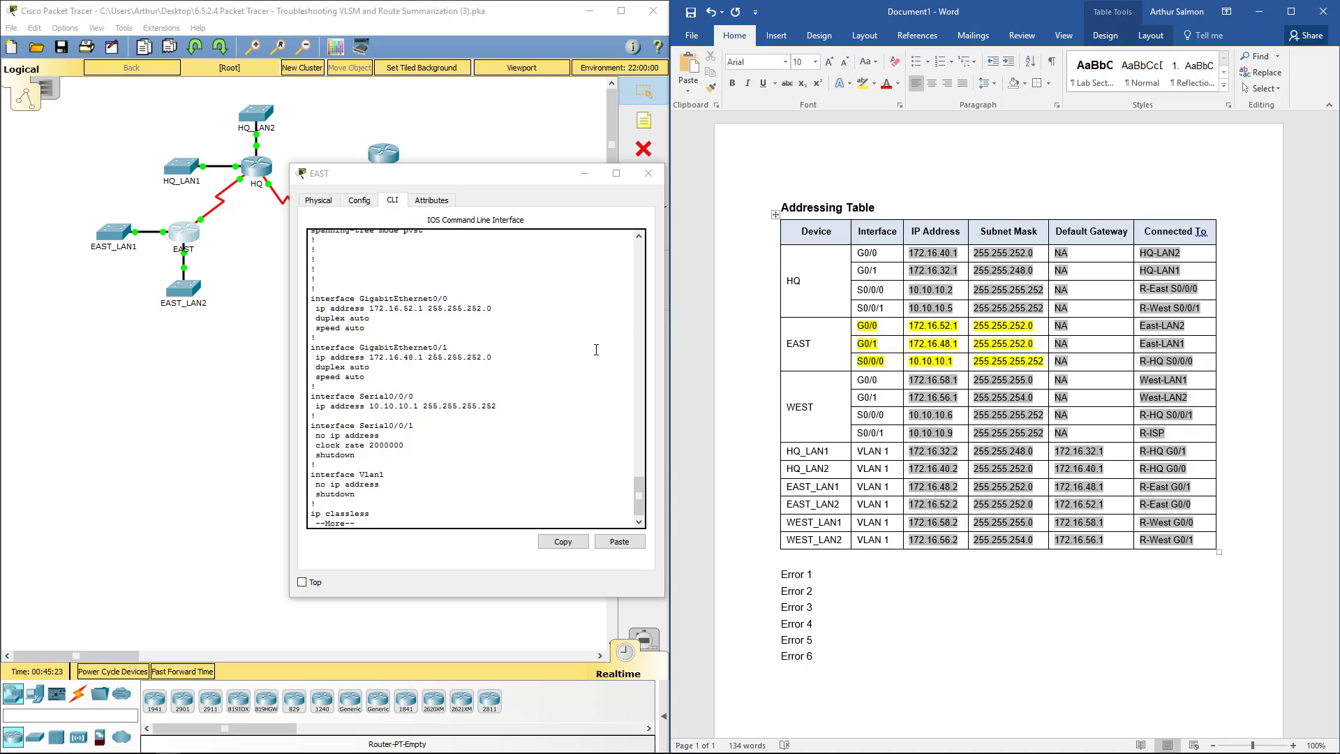
pyautogui.click(457, 362)
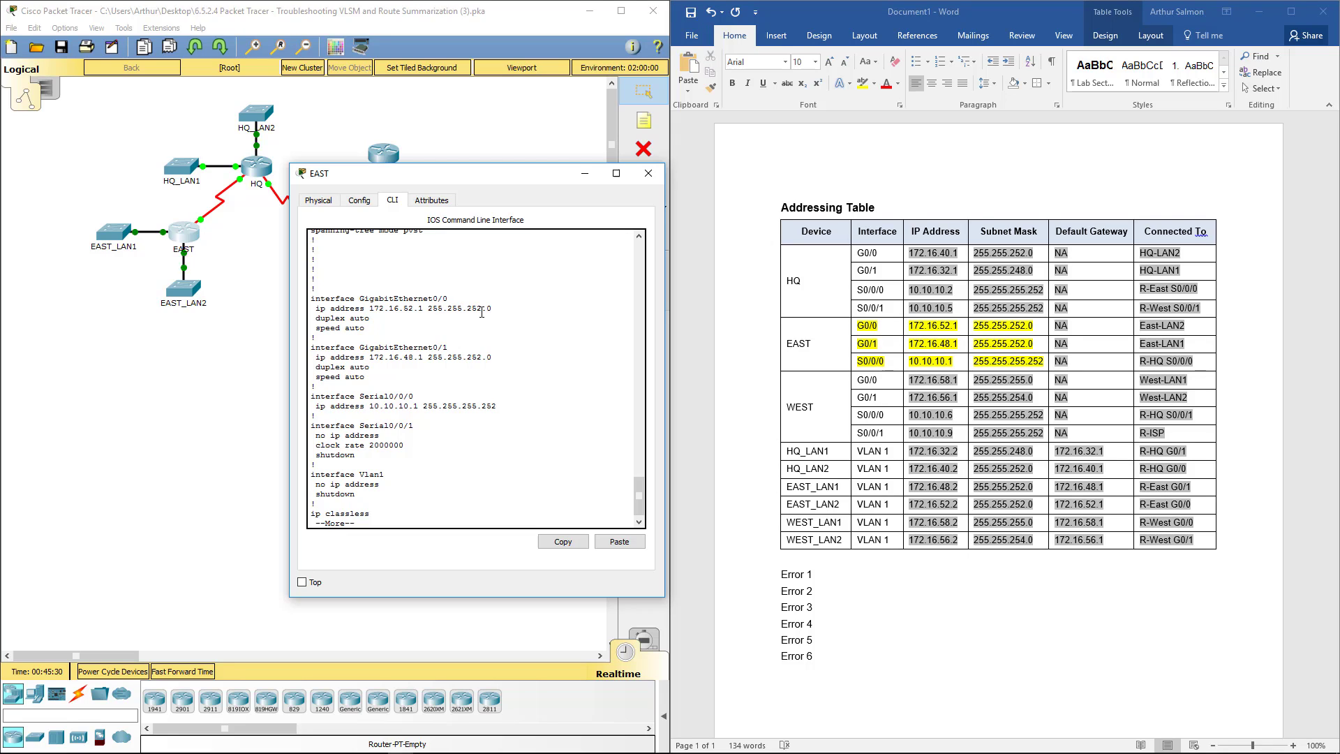
pyautogui.click(1014, 334)
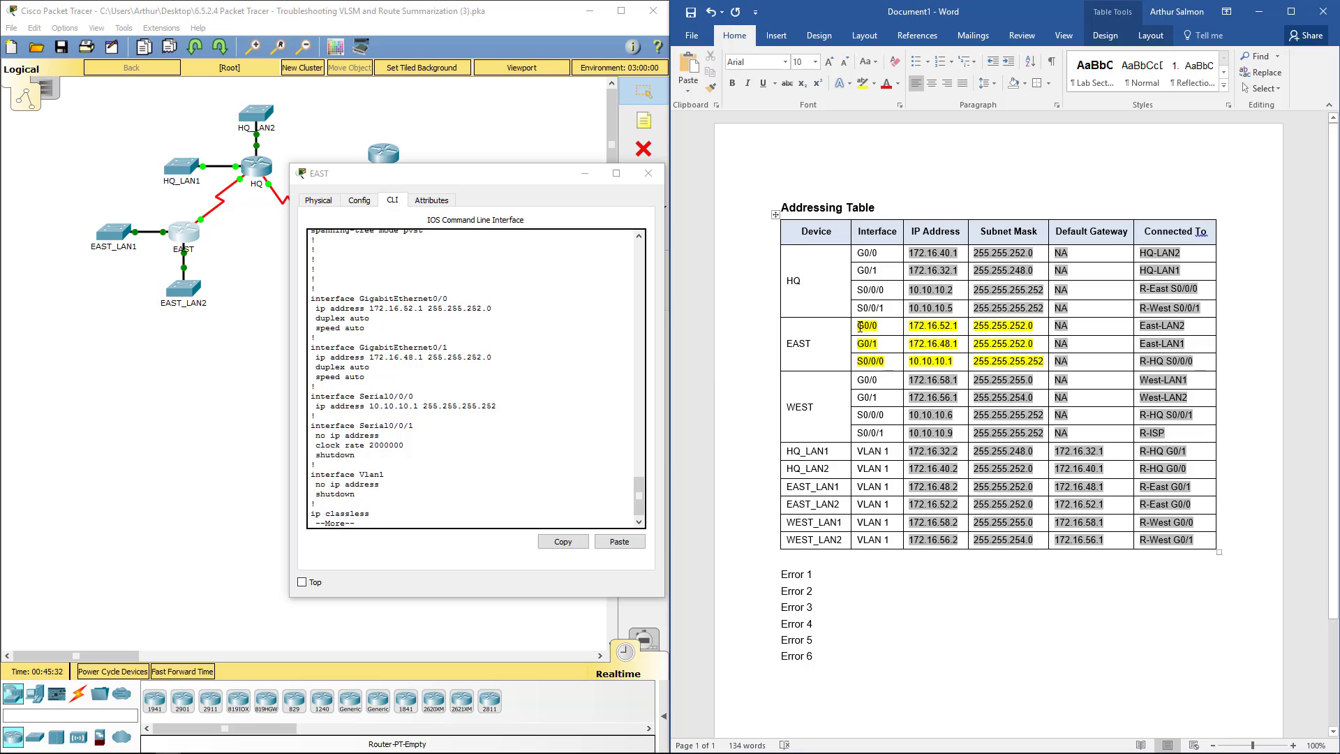
# Remove the yellow highlighting from EAST's G0/0, G0/1 and S0/0/0 rows in the Word addressing table.
pyautogui.moveTo(903, 329); pyautogui.dragTo(1023, 327)
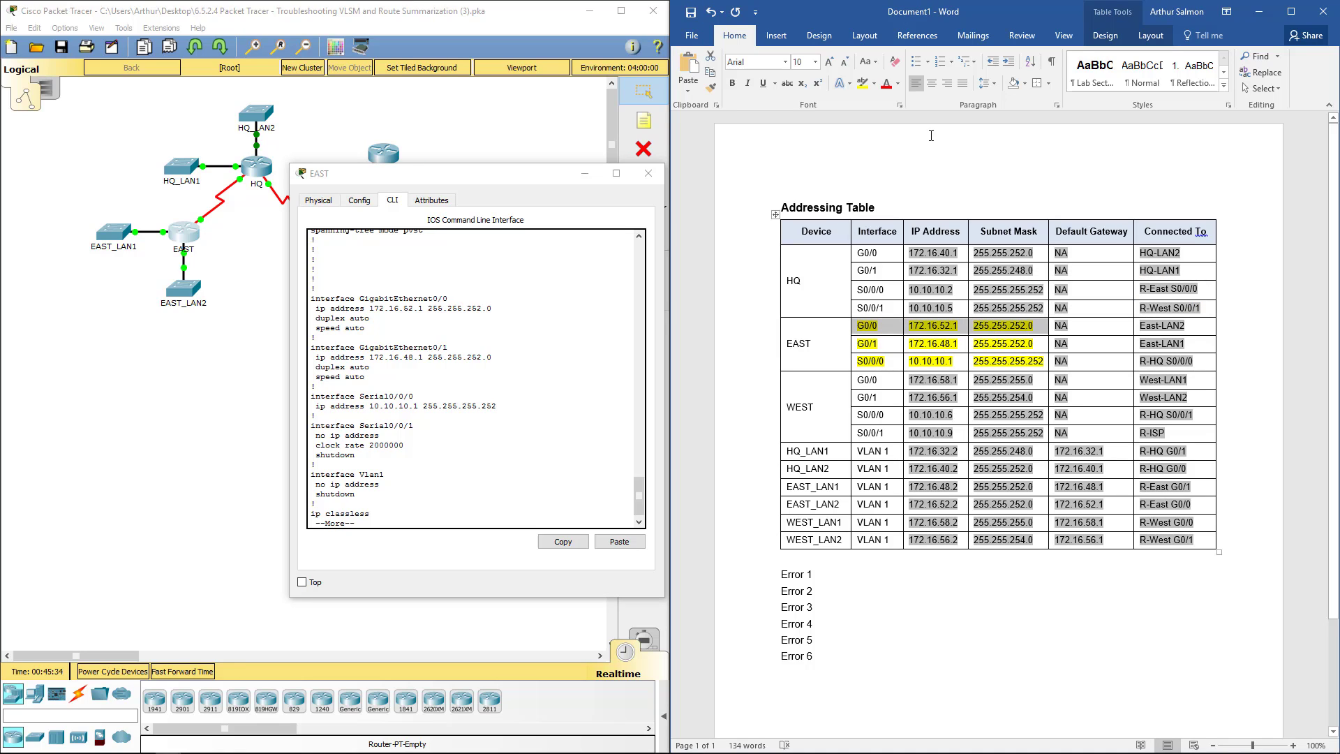
pyautogui.click(874, 83)
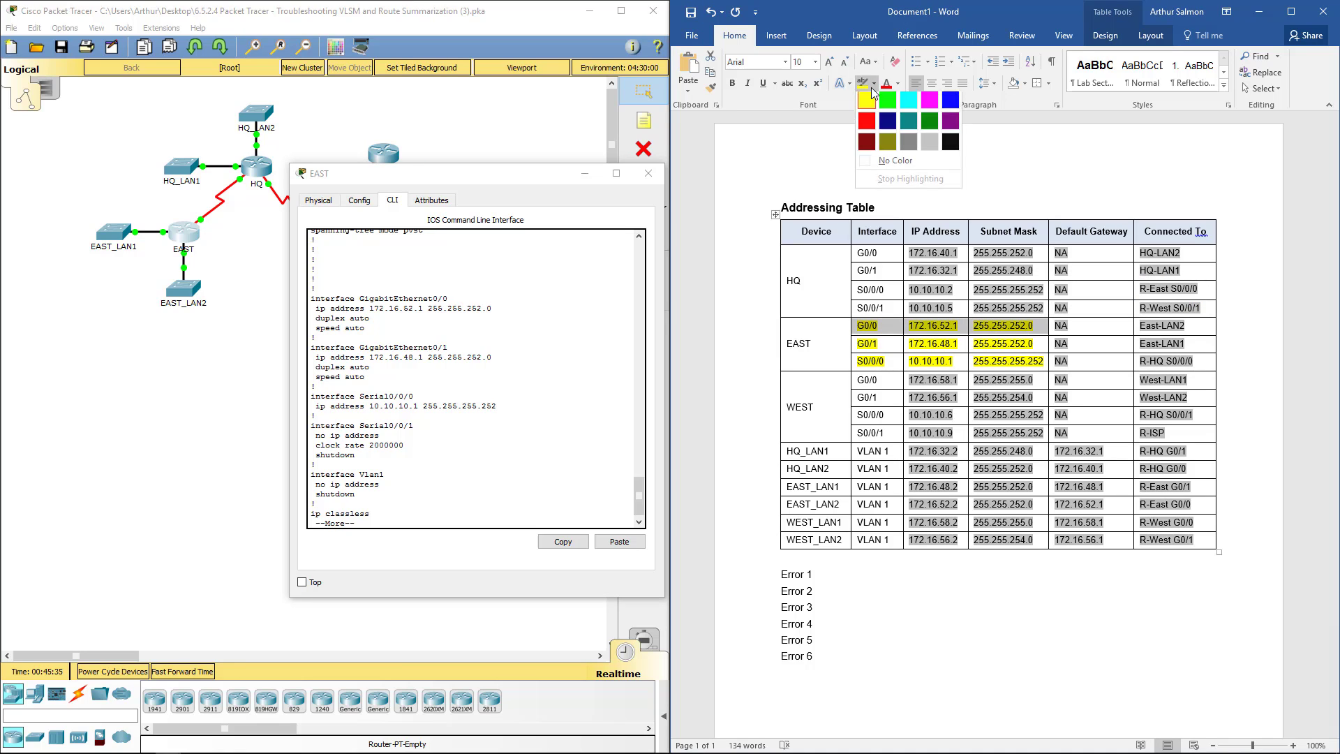
pyautogui.click(880, 165)
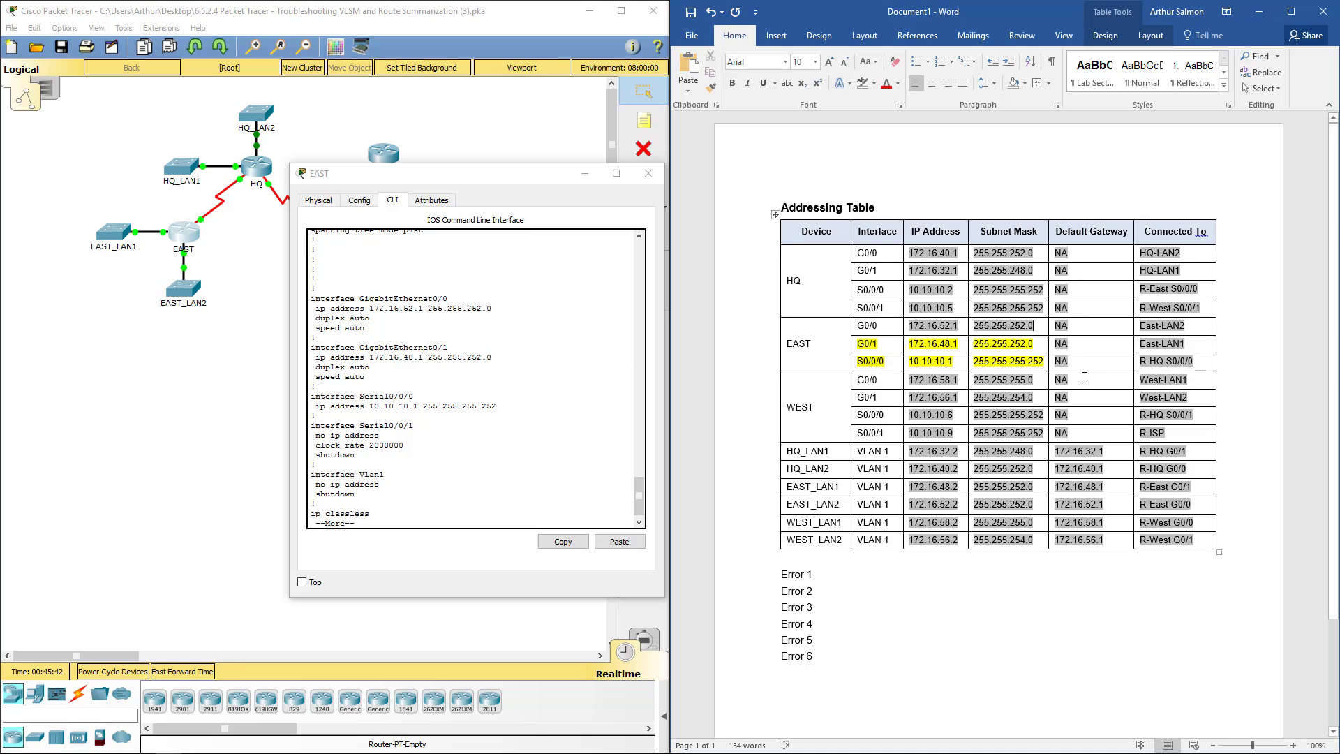
pyautogui.moveTo(1039, 346); pyautogui.dragTo(860, 344)
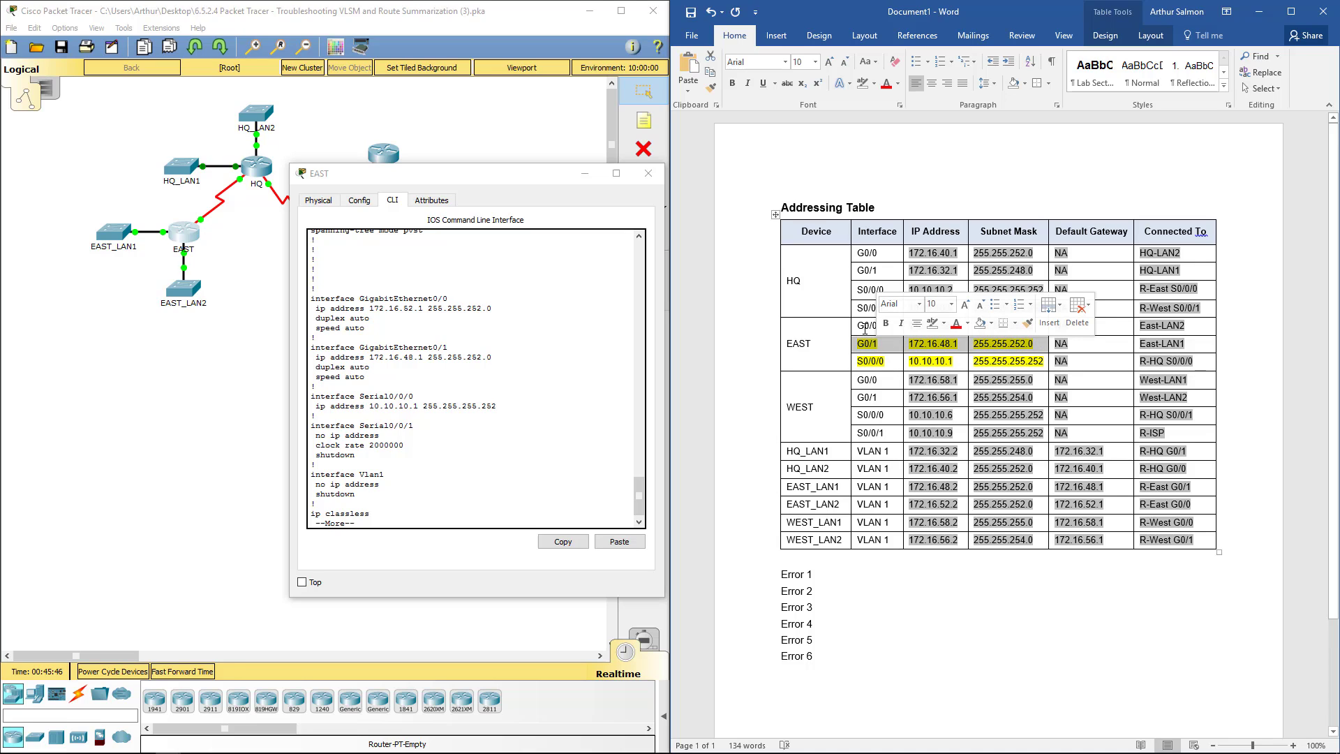
pyautogui.click(861, 87)
pyautogui.click(413, 399)
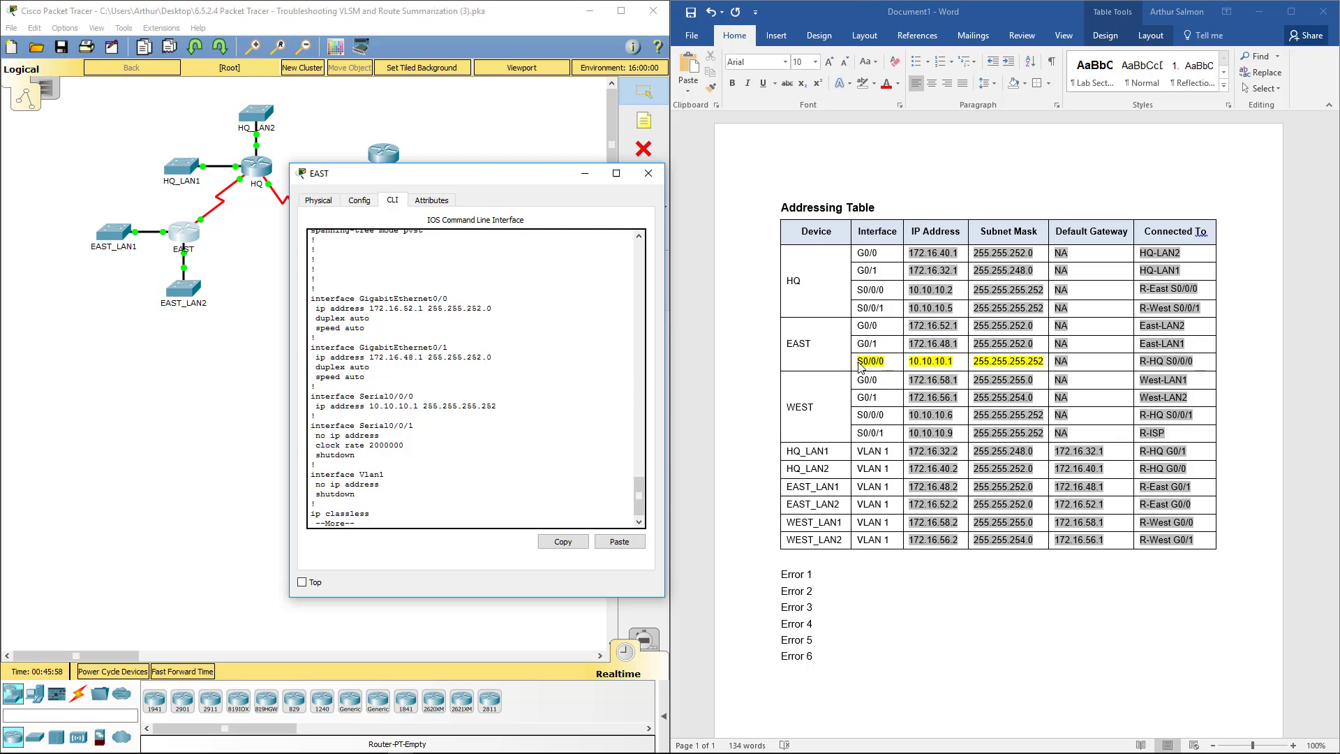
pyautogui.click(956, 361)
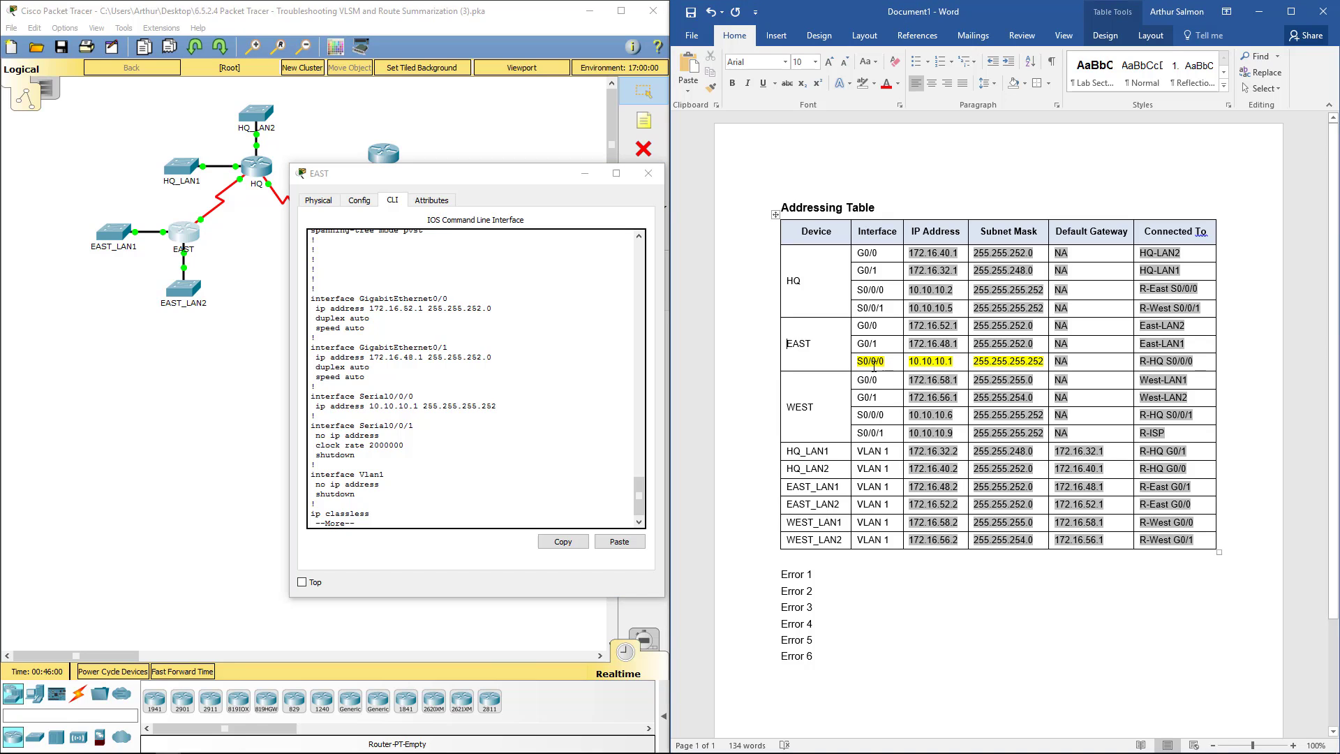
pyautogui.moveTo(863, 362); pyautogui.dragTo(1026, 361)
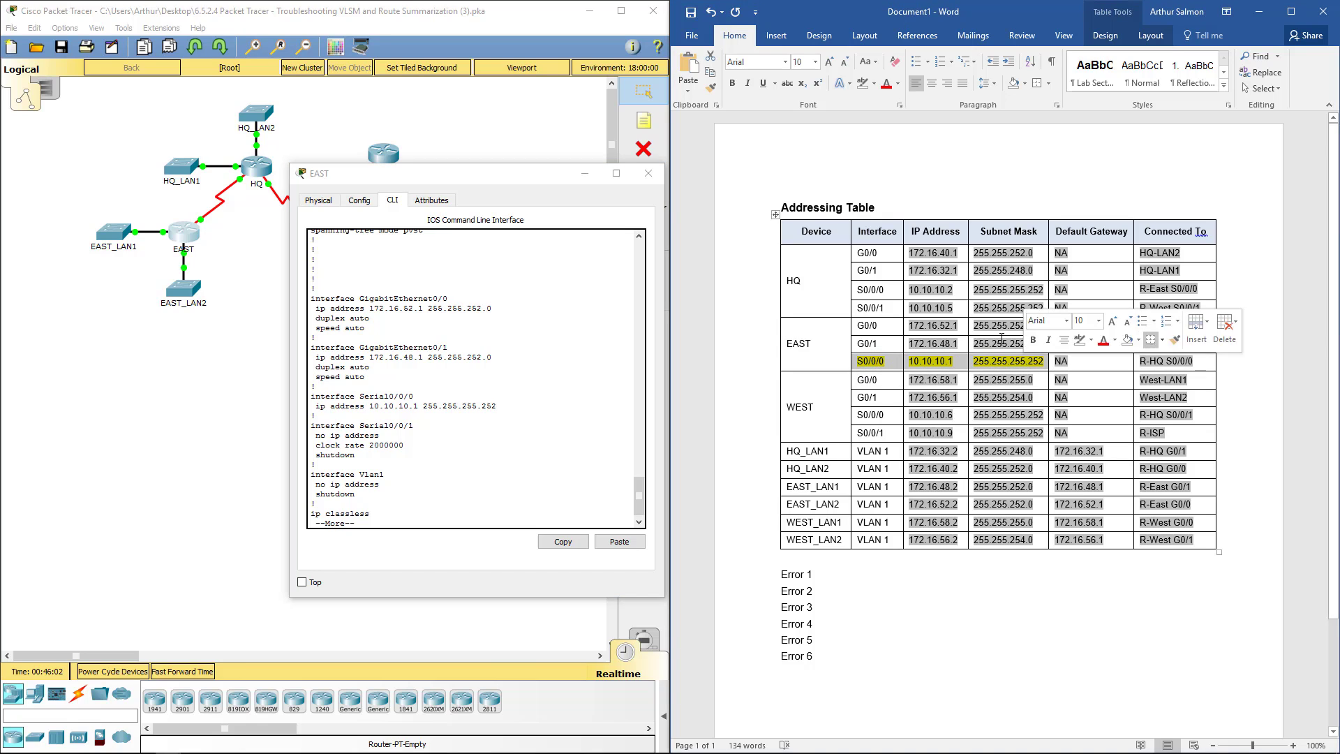
pyautogui.click(864, 90)
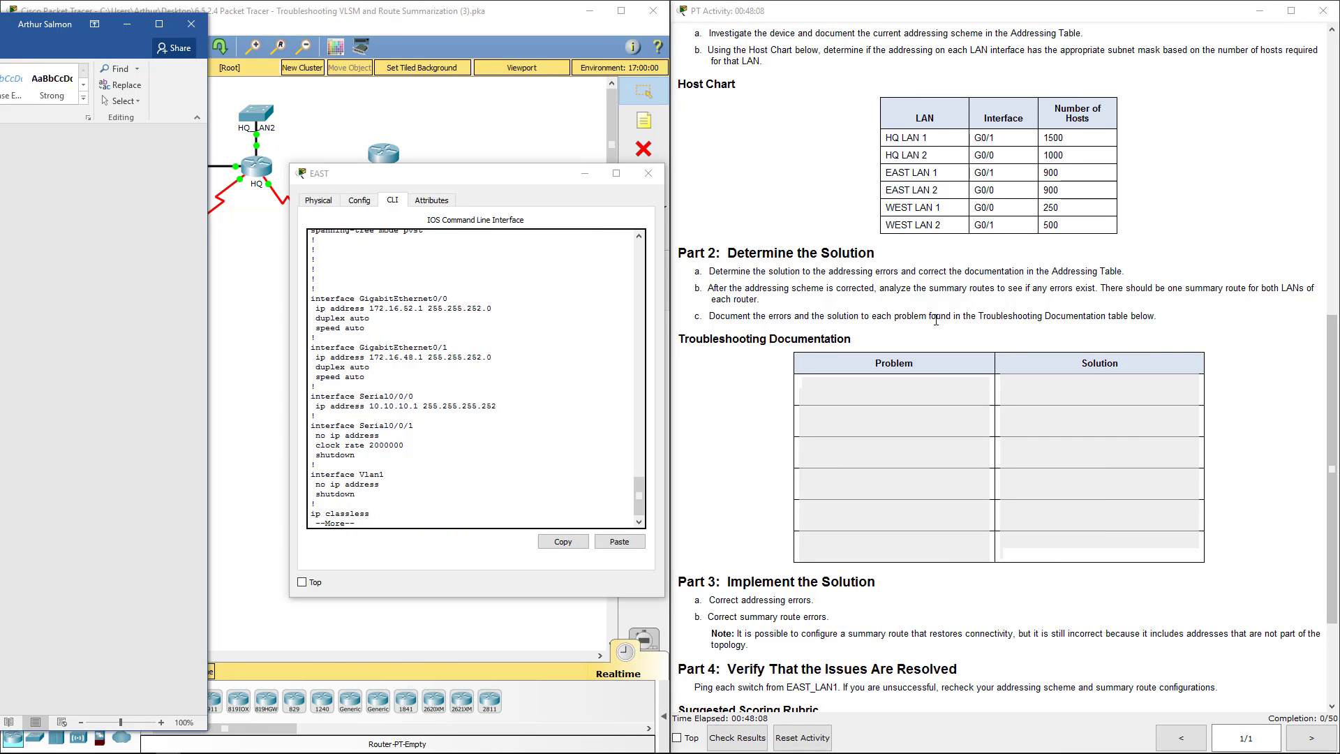
# Check Part 2's summary-route instruction and, in the Excel workbook, list Summary, HQ, East and West in cells J23 to J26.
pyautogui.click(1055, 265)
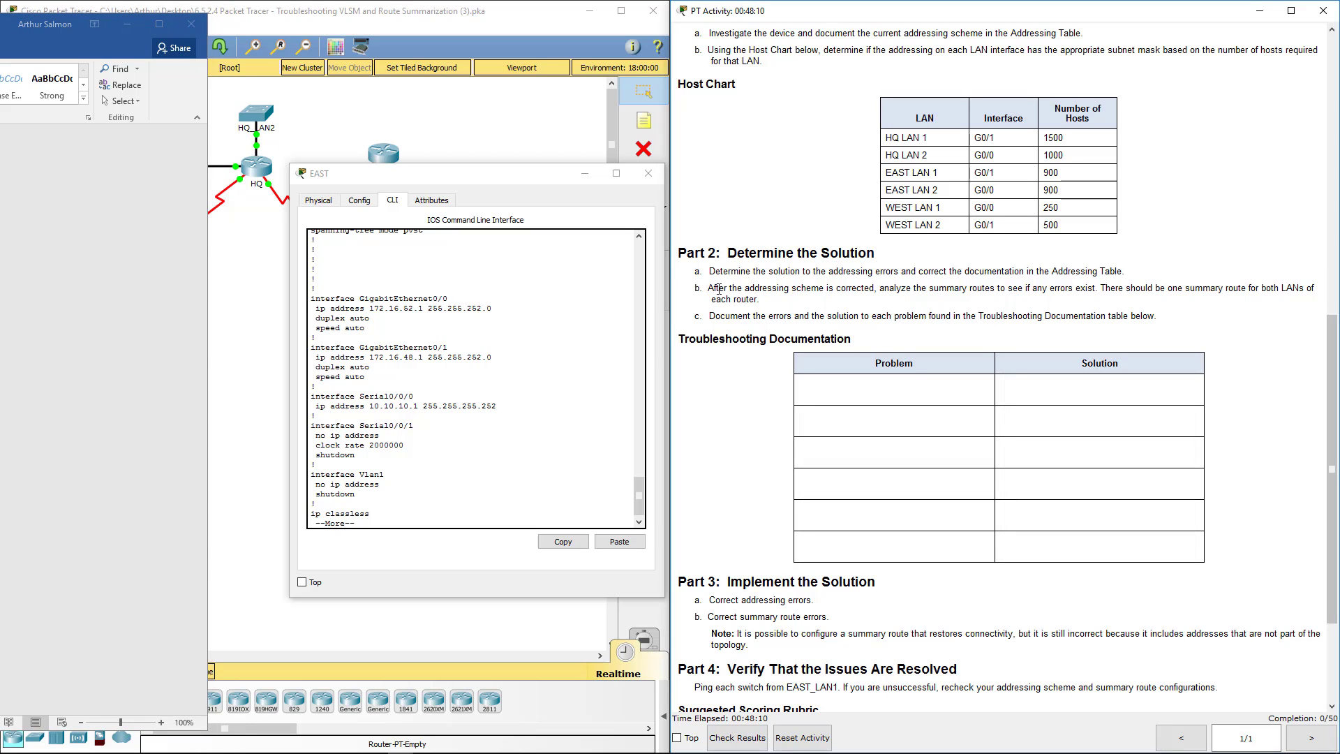
pyautogui.moveTo(728, 289); pyautogui.dragTo(1023, 292)
pyautogui.click(873, 292)
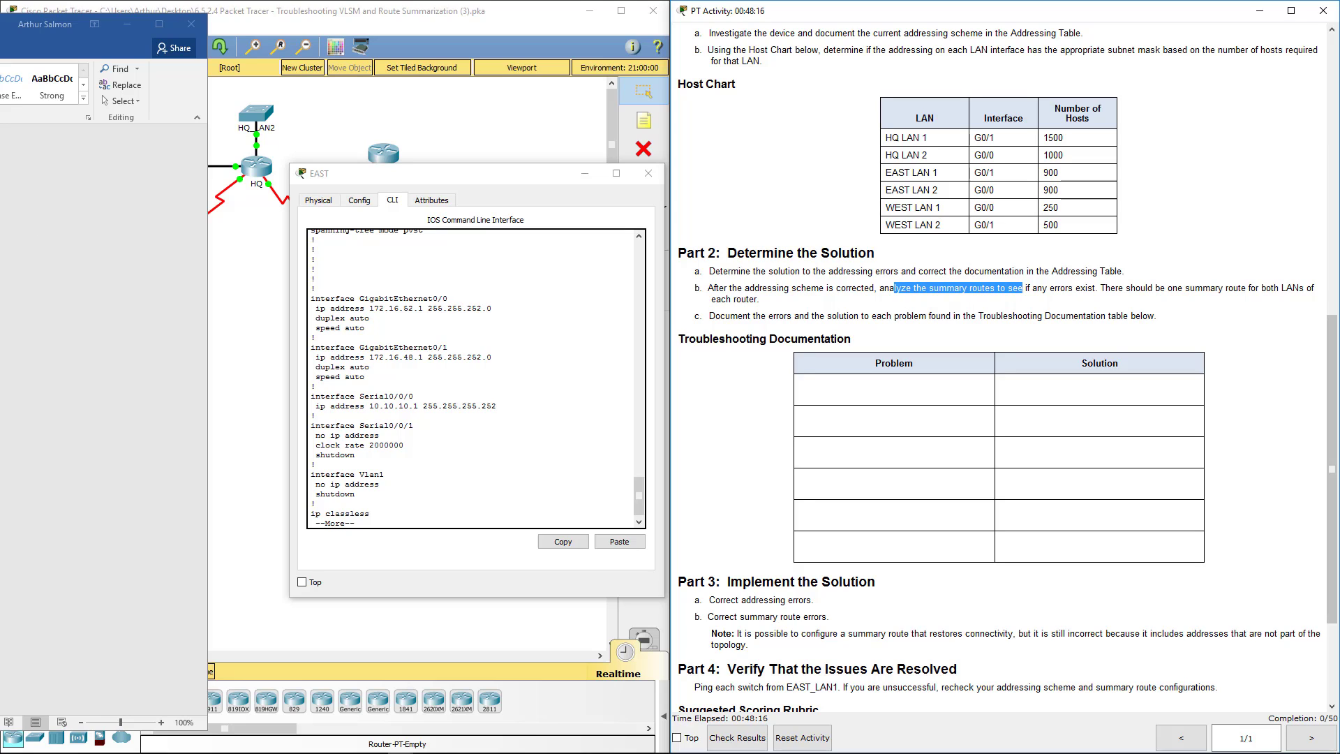
pyautogui.hotkey('alt', 'Tab')
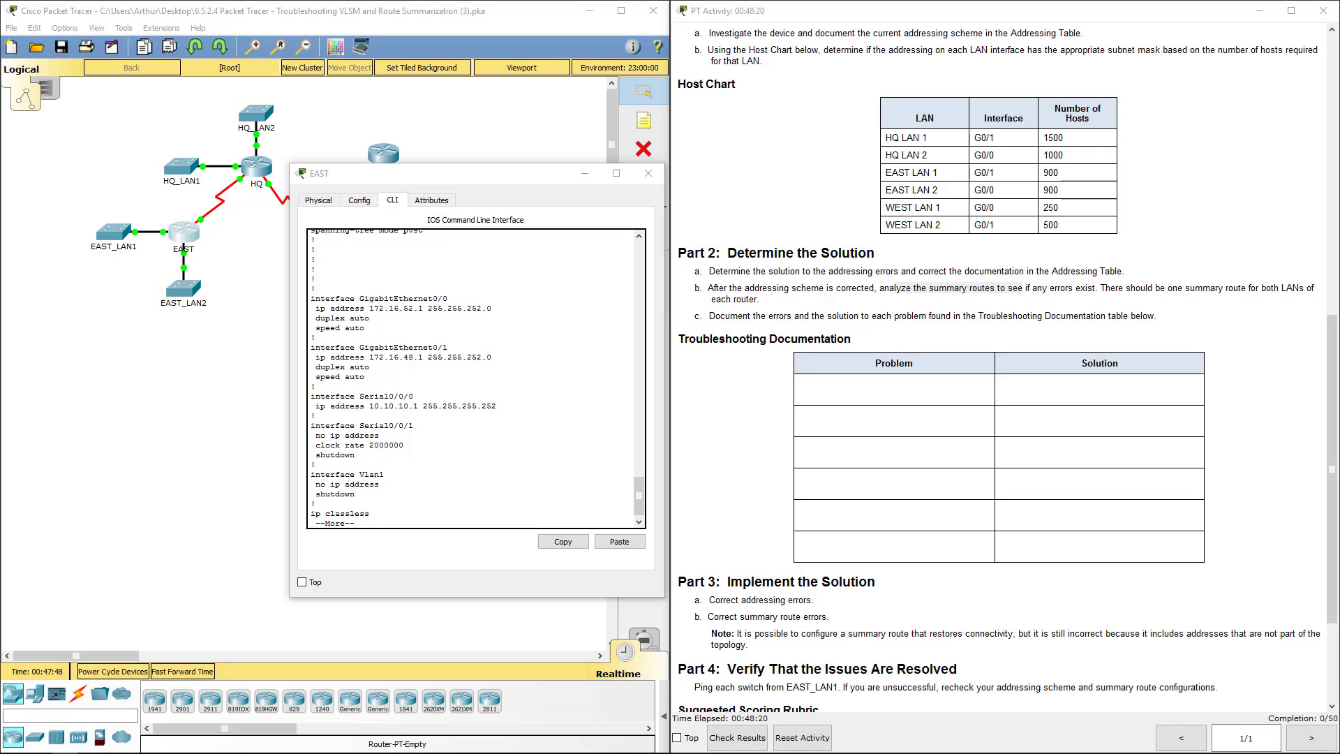
pyautogui.hotkey('alt', 'Tab')
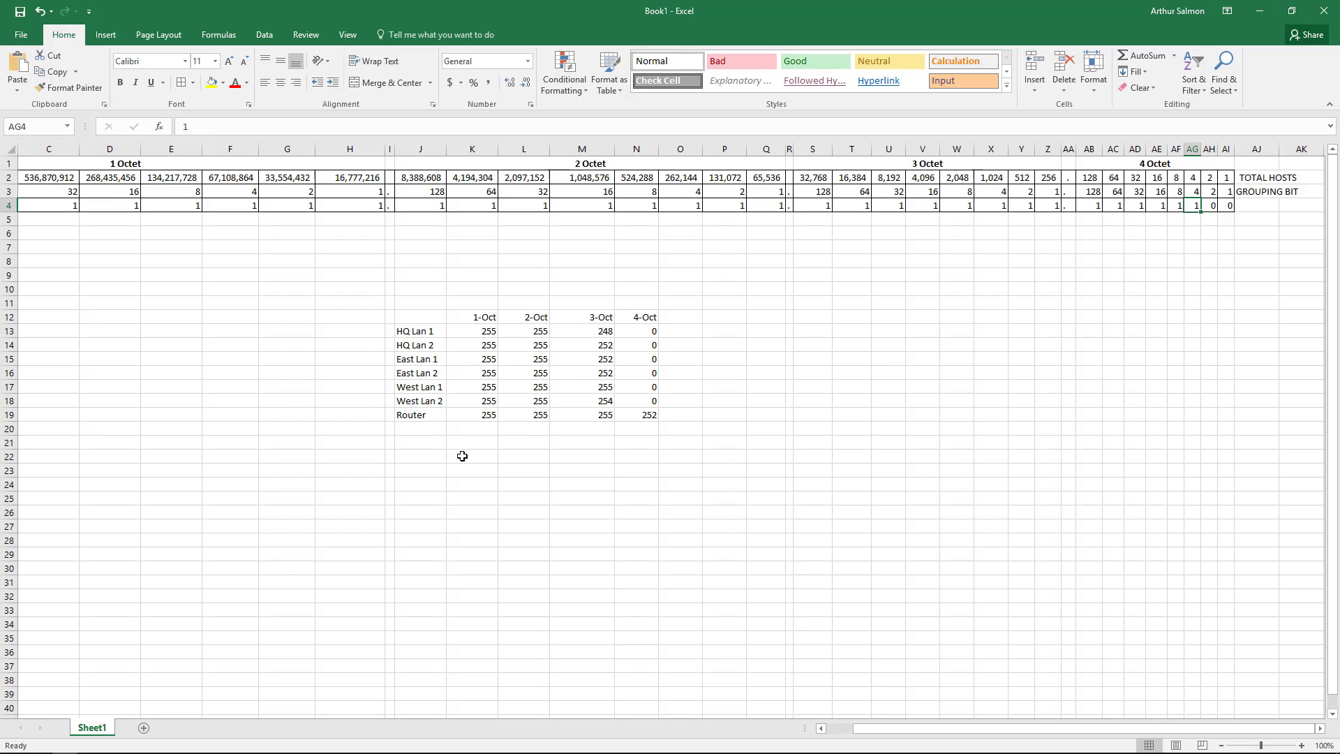
pyautogui.click(442, 468)
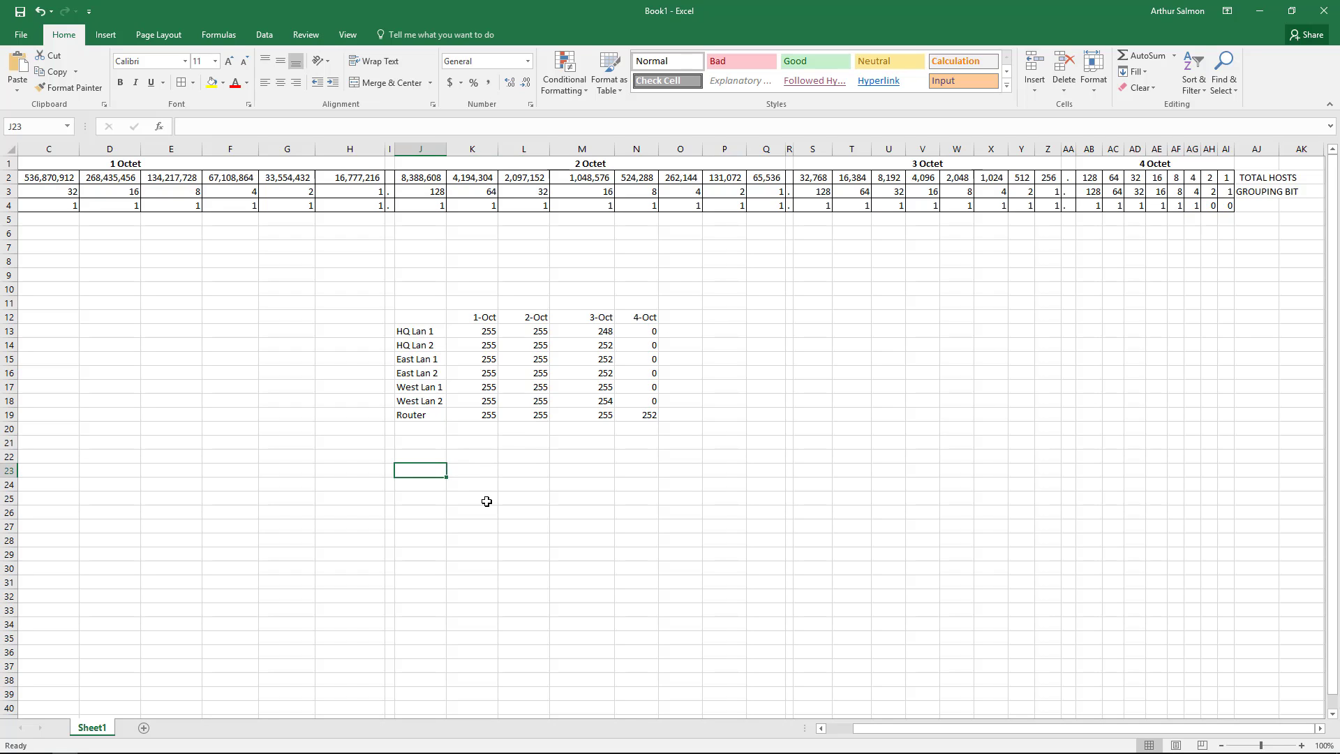
pyautogui.write('Summary')
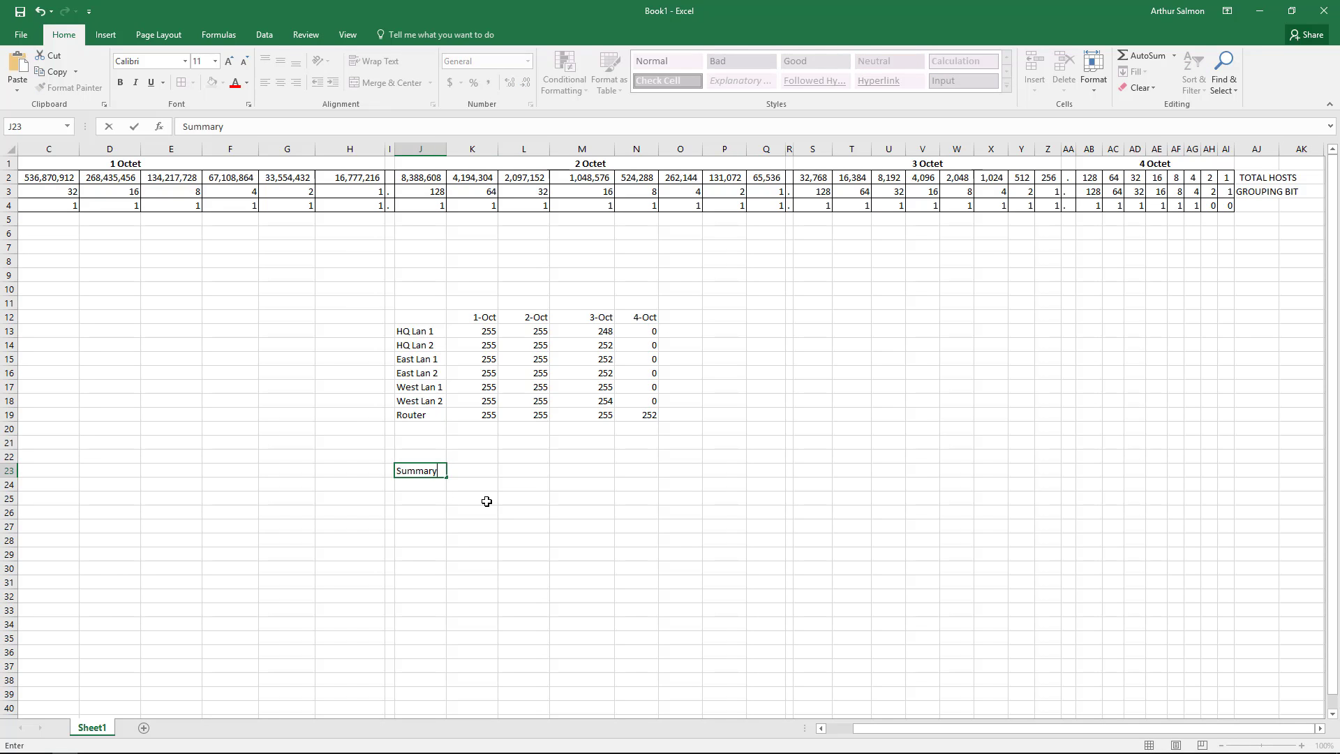
pyautogui.press('Return')
pyautogui.write('HQ')
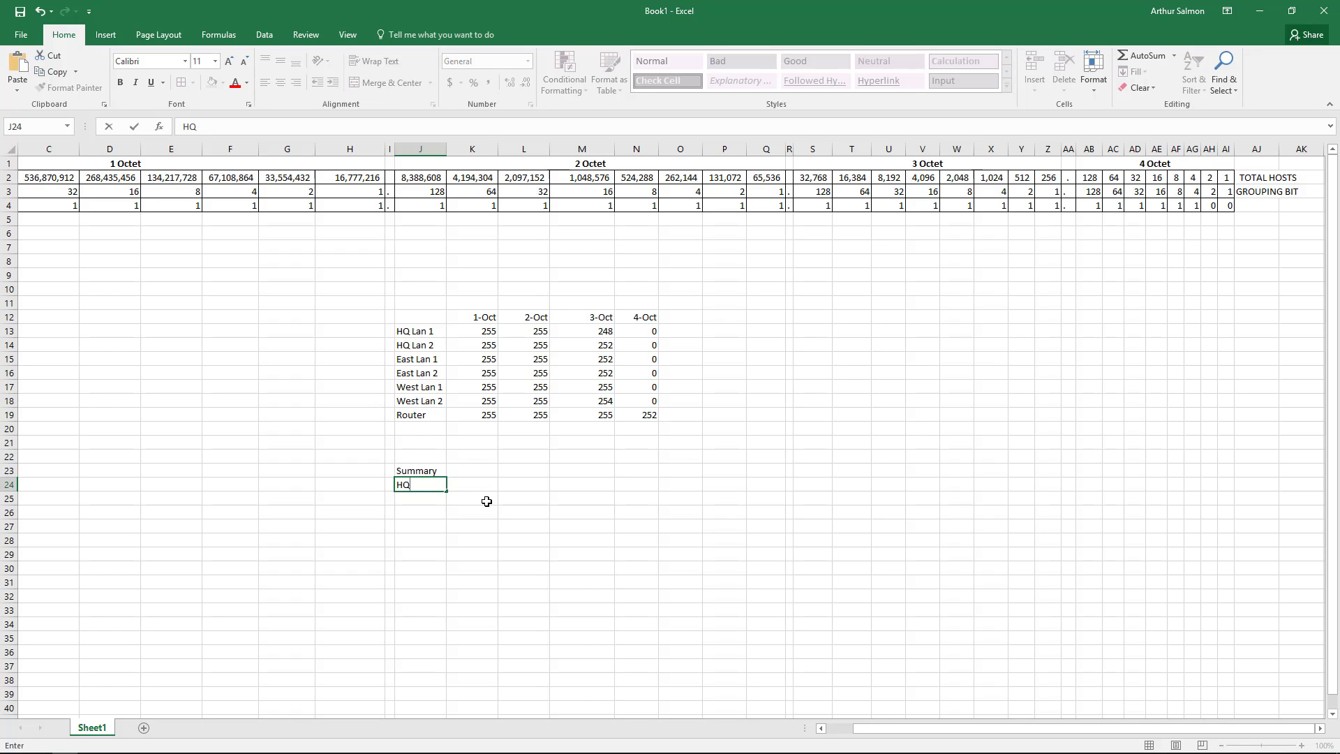
pyautogui.press('Return')
pyautogui.write('East')
pyautogui.press('Return')
pyautogui.write('West')
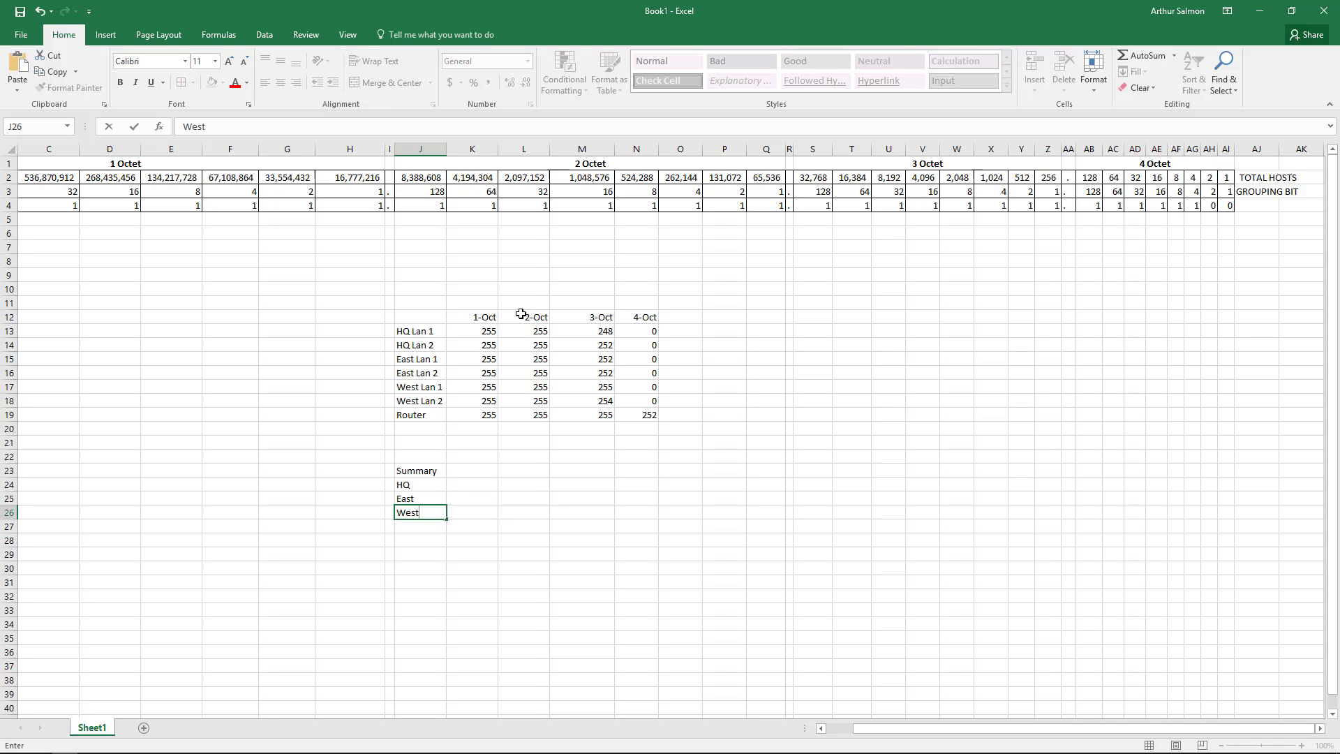
# Fill HQ's summary row 24 with 255 for the first and second octets and 0 for the fourth.
pyautogui.moveTo(489, 336); pyautogui.dragTo(617, 342)
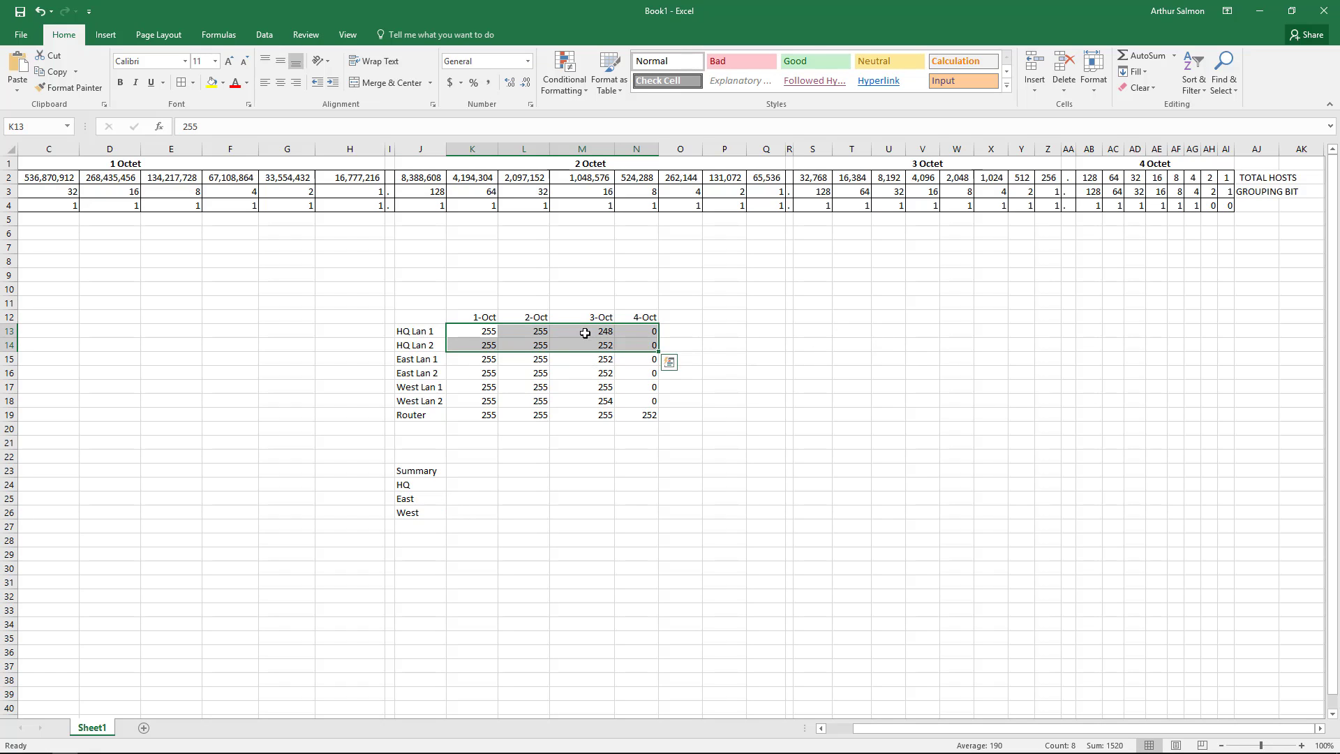
pyautogui.click(464, 483)
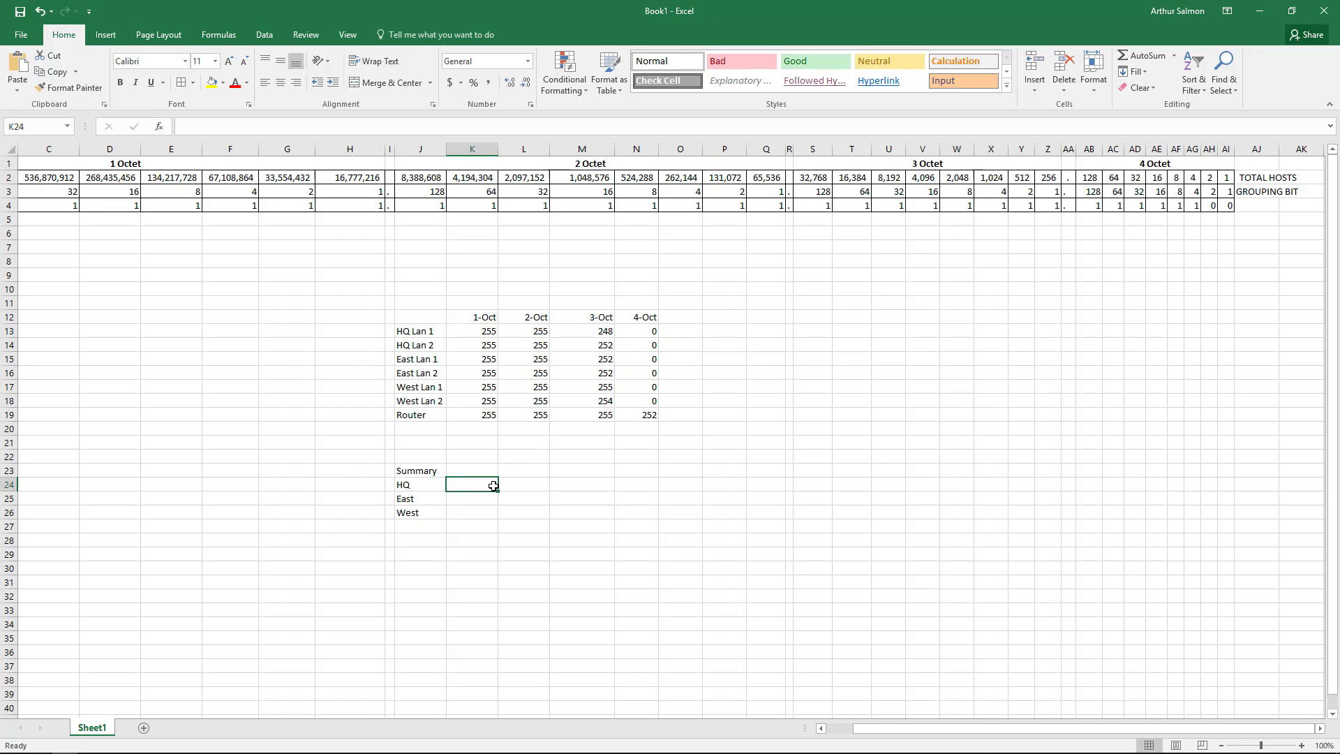
pyautogui.write('255')
pyautogui.press('Tab')
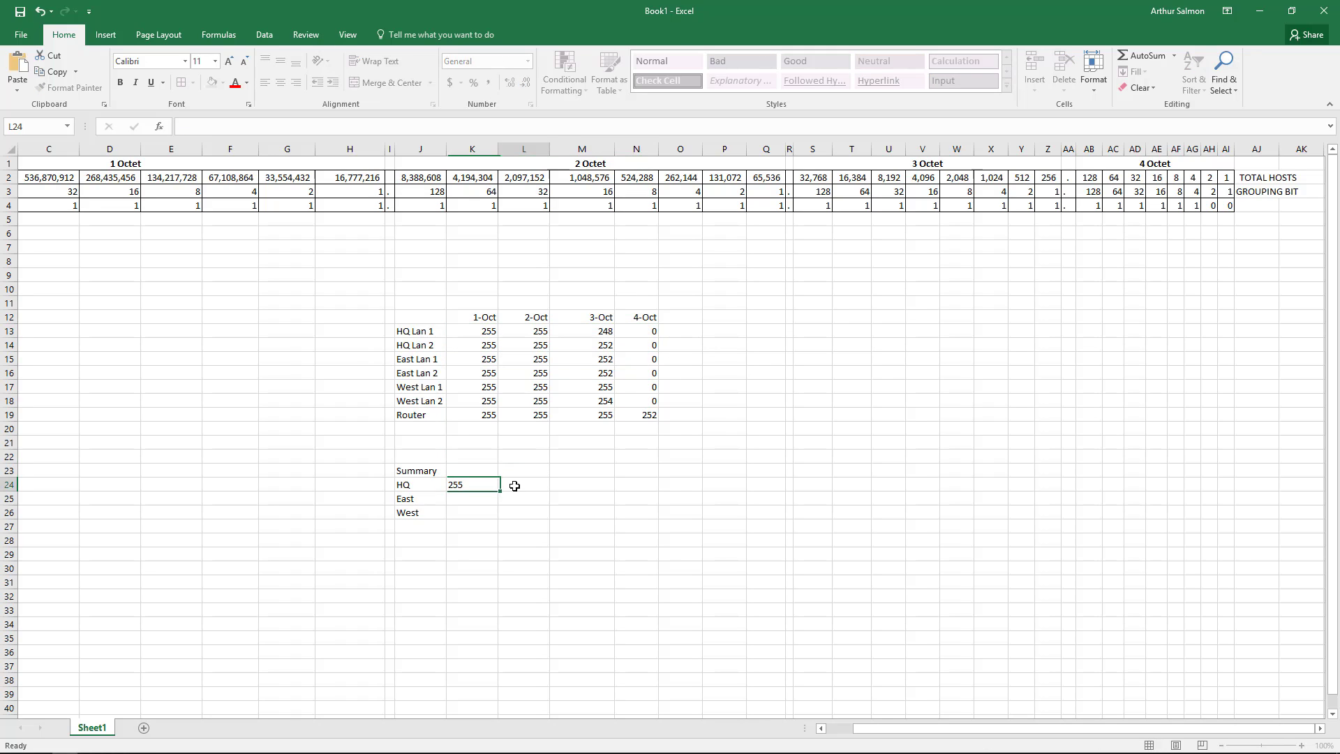
pyautogui.write('255')
pyautogui.press('Tab')
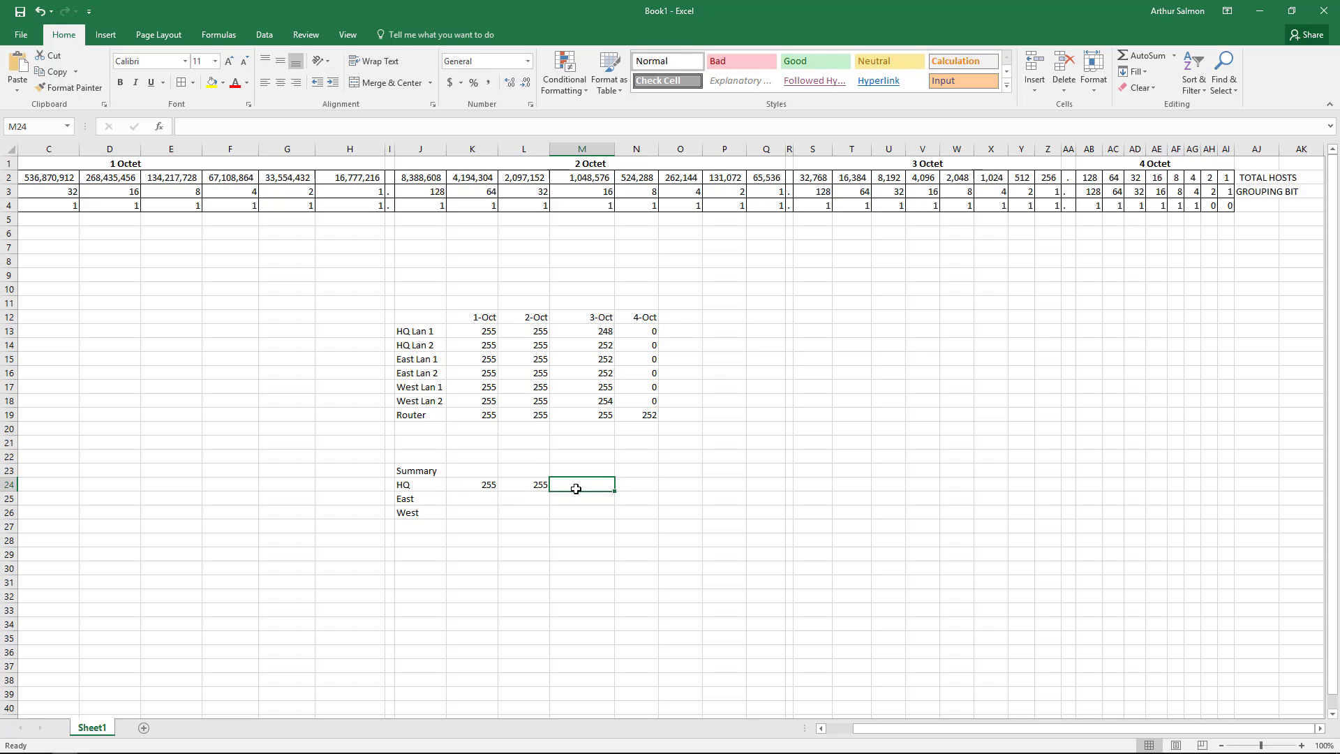
pyautogui.click(629, 485)
pyautogui.write('0')
pyautogui.press('Return')
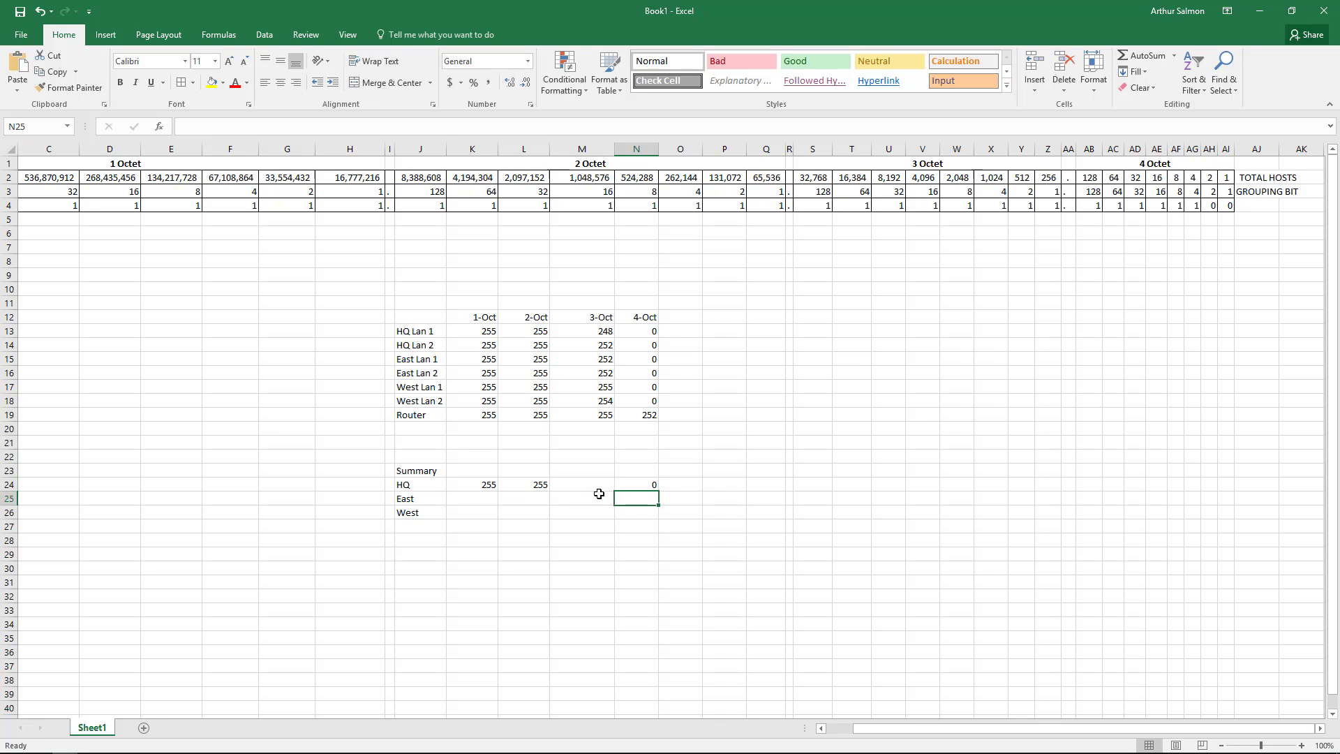
# Write HQ Lan 1's third-octet mask in binary as 1 1 1 1 1 0 0 0 across cells S13 to Z13.
pyautogui.click(595, 483)
pyautogui.moveTo(612, 325); pyautogui.dragTo(607, 349)
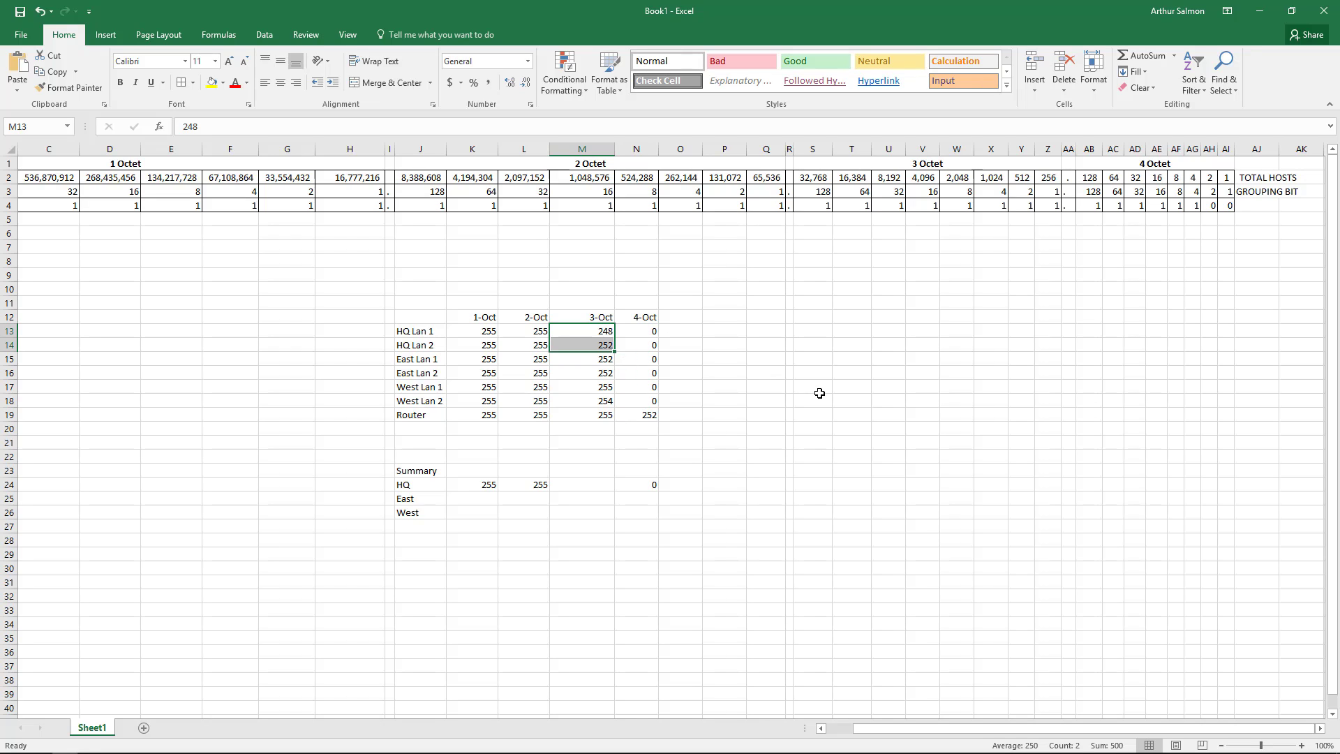
pyautogui.click(848, 320)
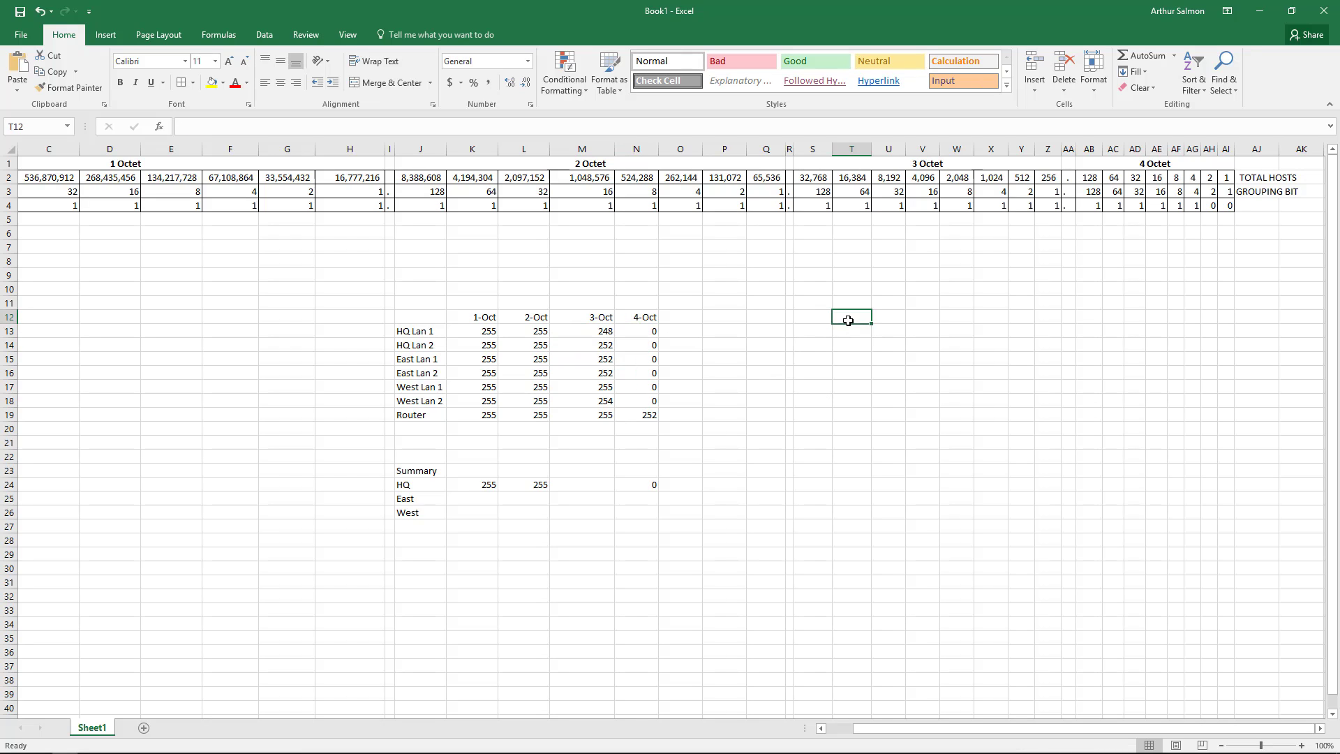
pyautogui.click(822, 318)
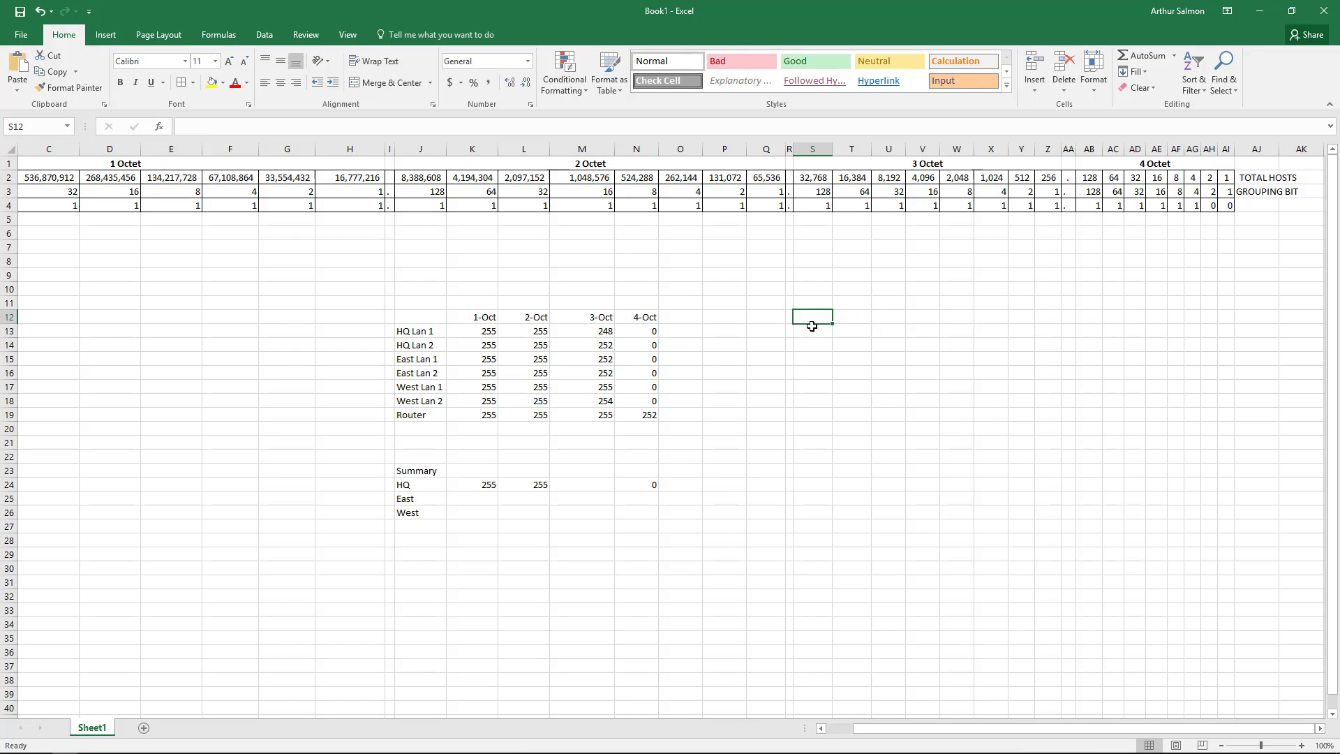
pyautogui.click(823, 326)
pyautogui.write('1')
pyautogui.click(853, 331)
pyautogui.write('1')
pyautogui.click(899, 331)
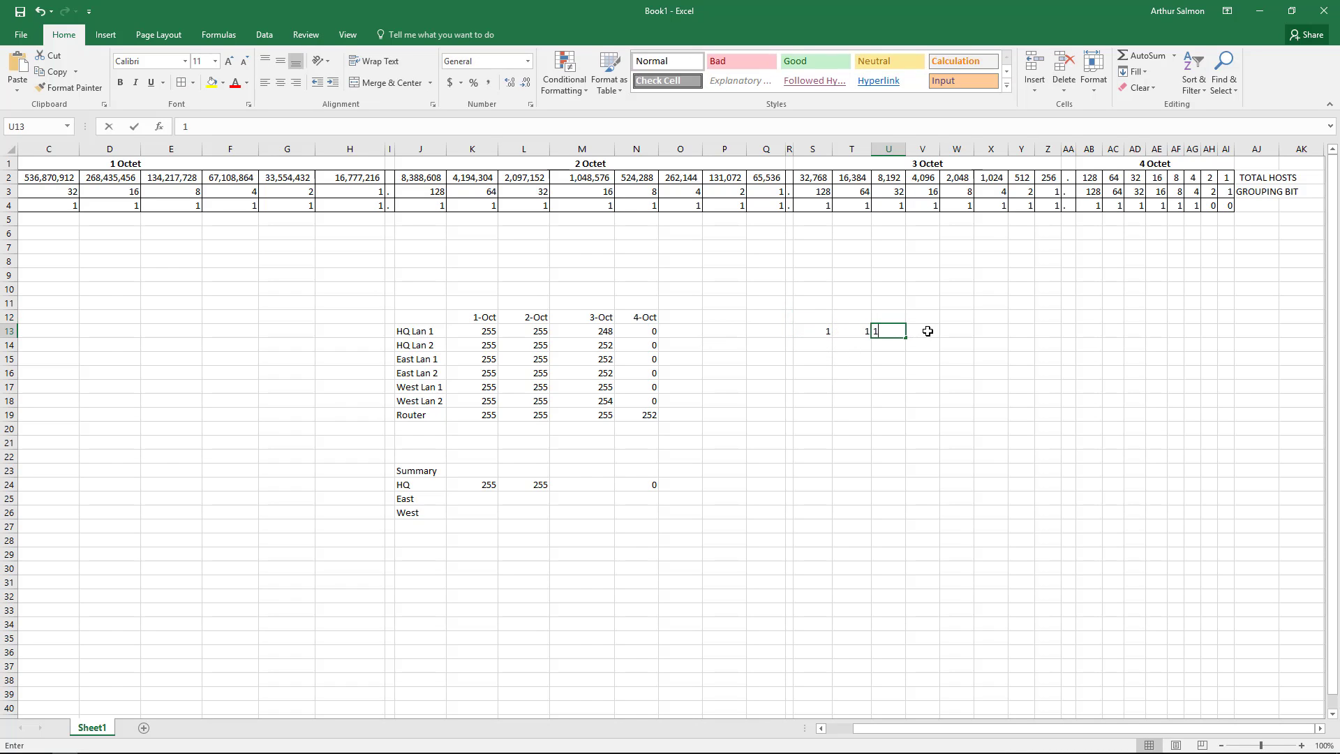
pyautogui.write('1')
pyautogui.click(934, 332)
pyautogui.write('1')
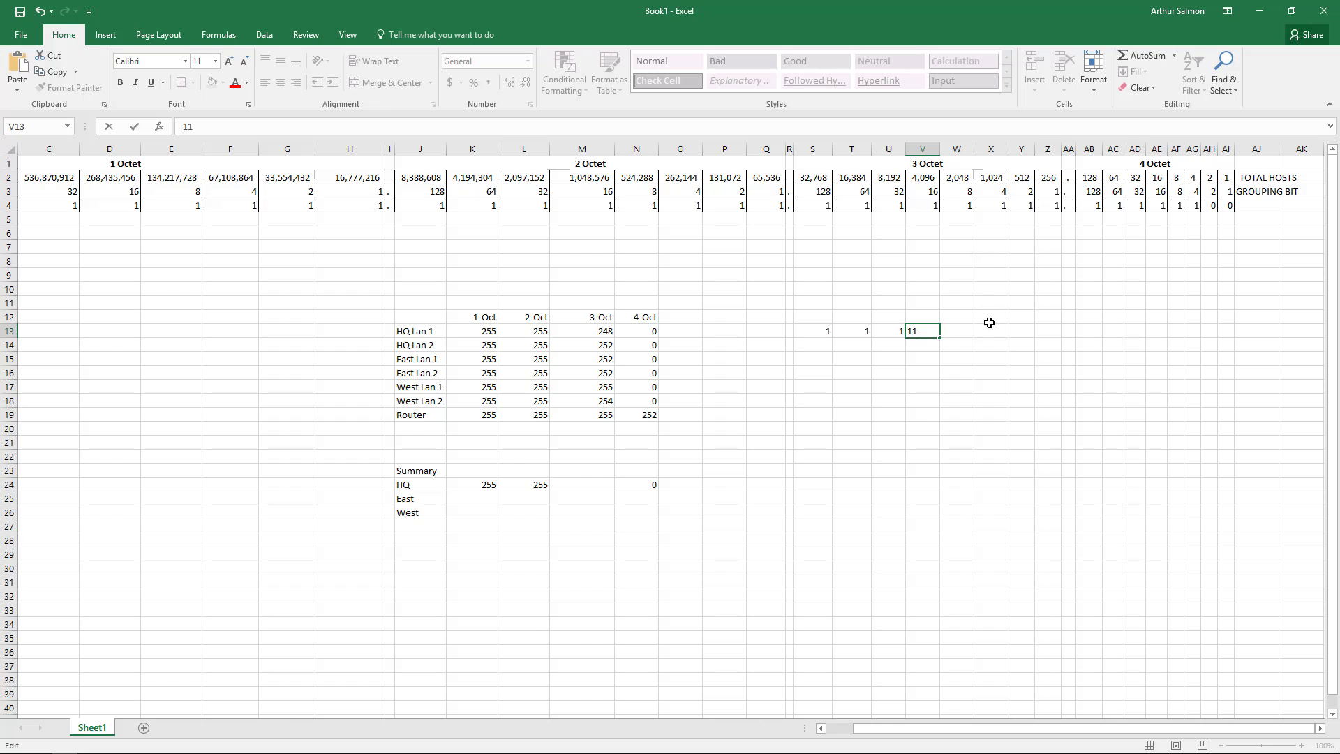
pyautogui.click(967, 329)
pyautogui.write('1')
pyautogui.click(990, 330)
pyautogui.write('0')
pyautogui.click(1016, 334)
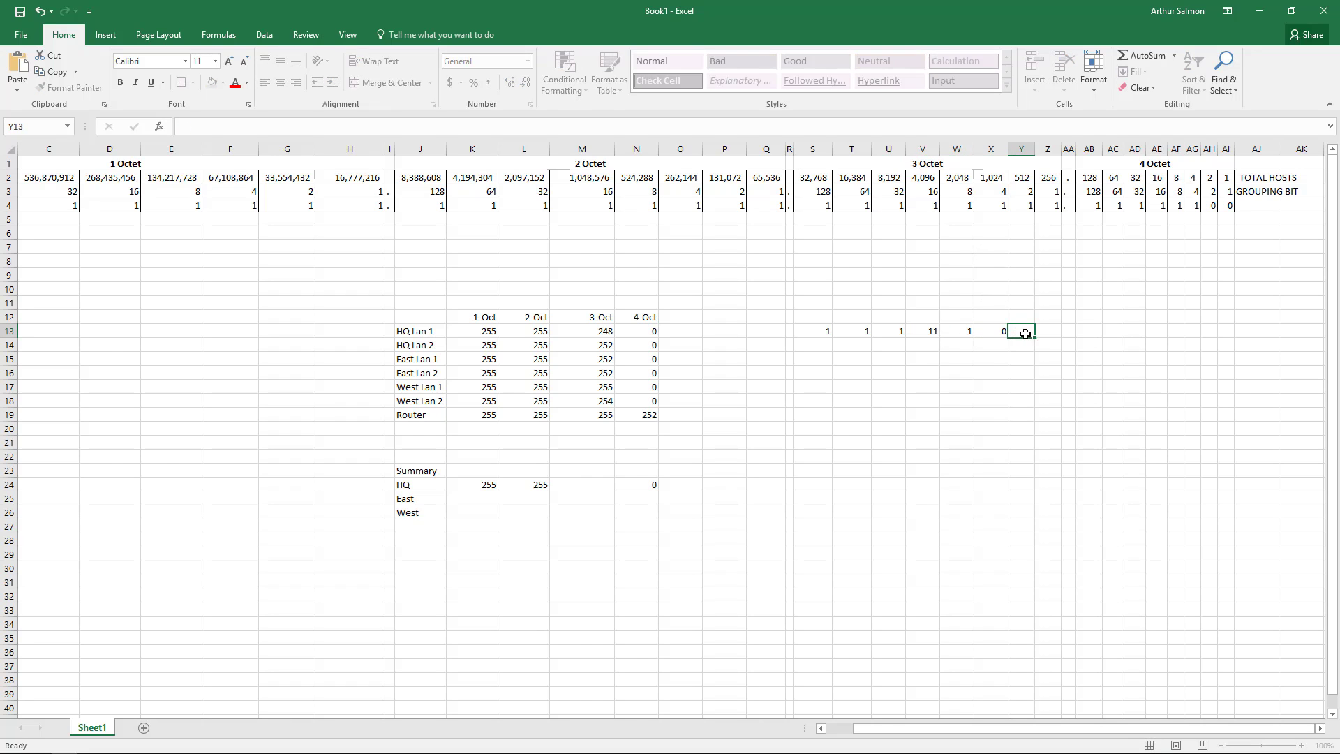
pyautogui.write('0')
pyautogui.click(1052, 332)
pyautogui.write('0')
pyautogui.click(1012, 360)
pyautogui.click(934, 332)
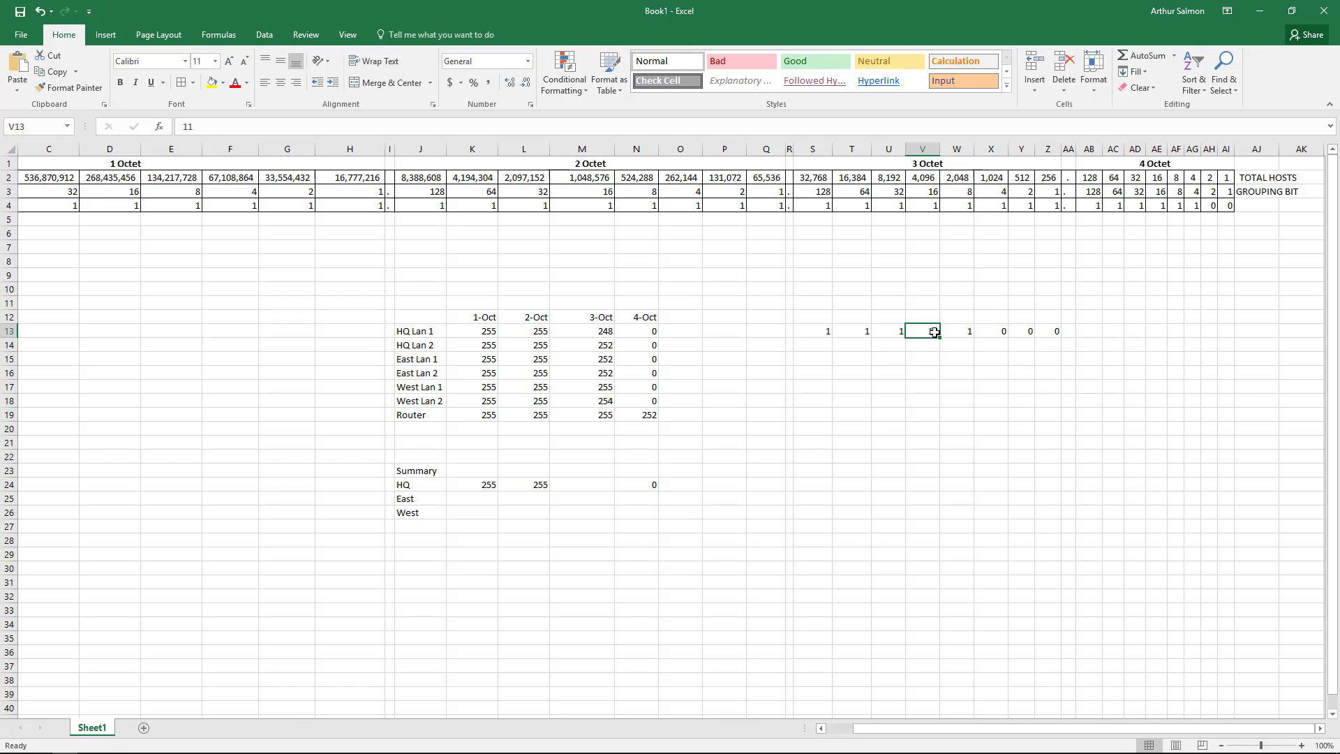
pyautogui.write('1')
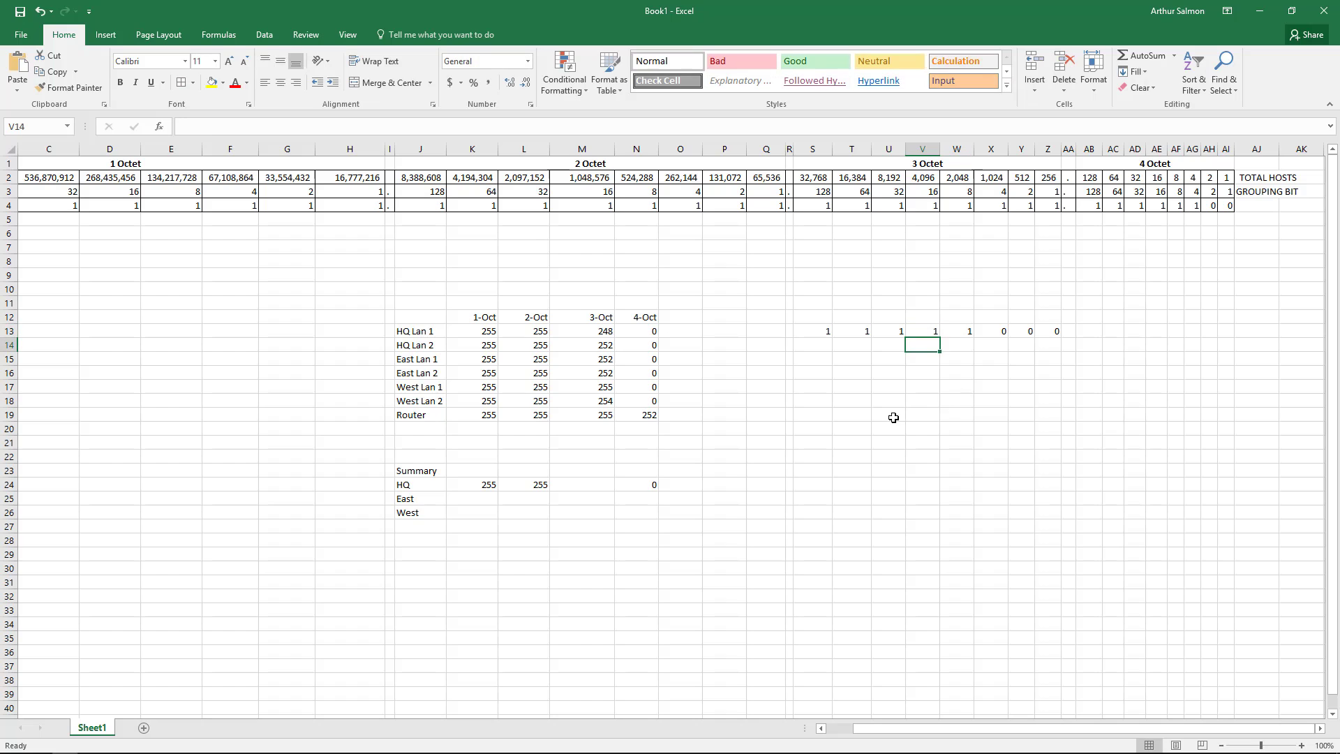
# Enter a 1 in each of the eight third-octet bit cells S14 to Z14 for HQ Lan 2.
pyautogui.click(830, 347)
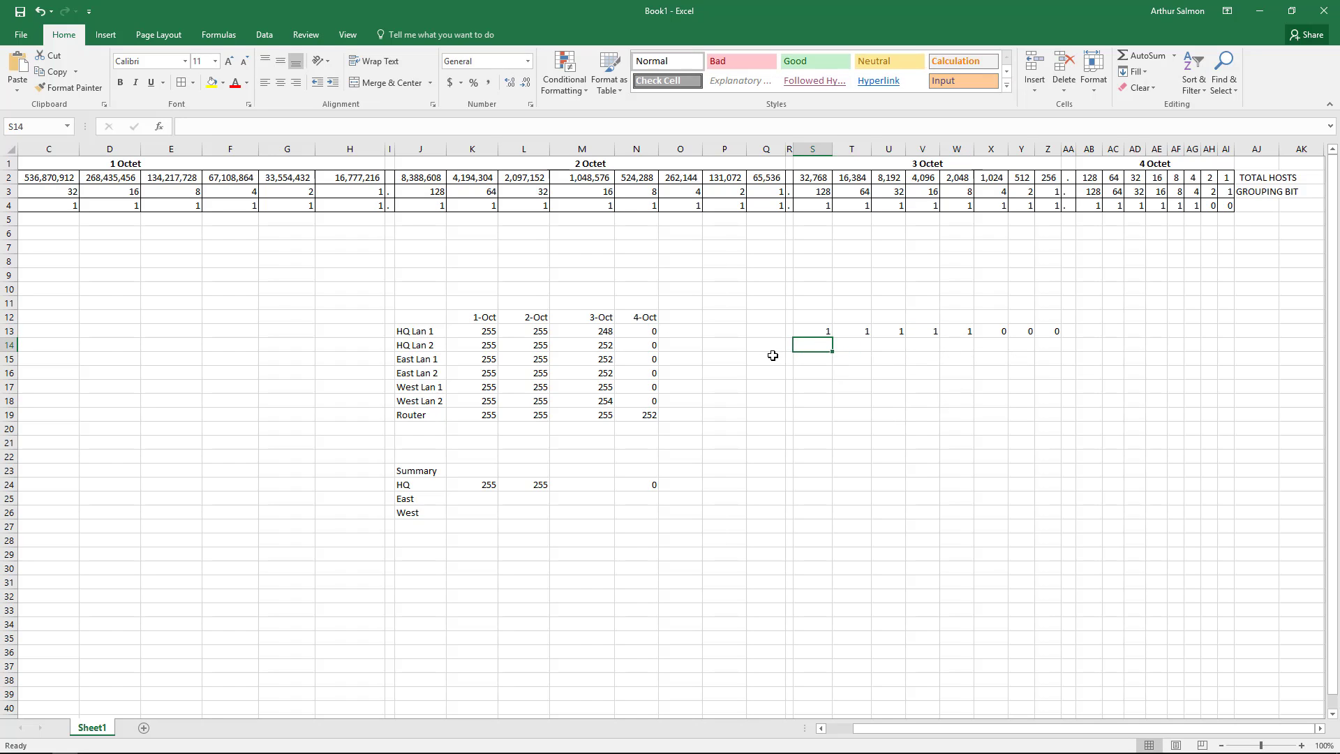
pyautogui.write('1')
pyautogui.click(854, 347)
pyautogui.write('1')
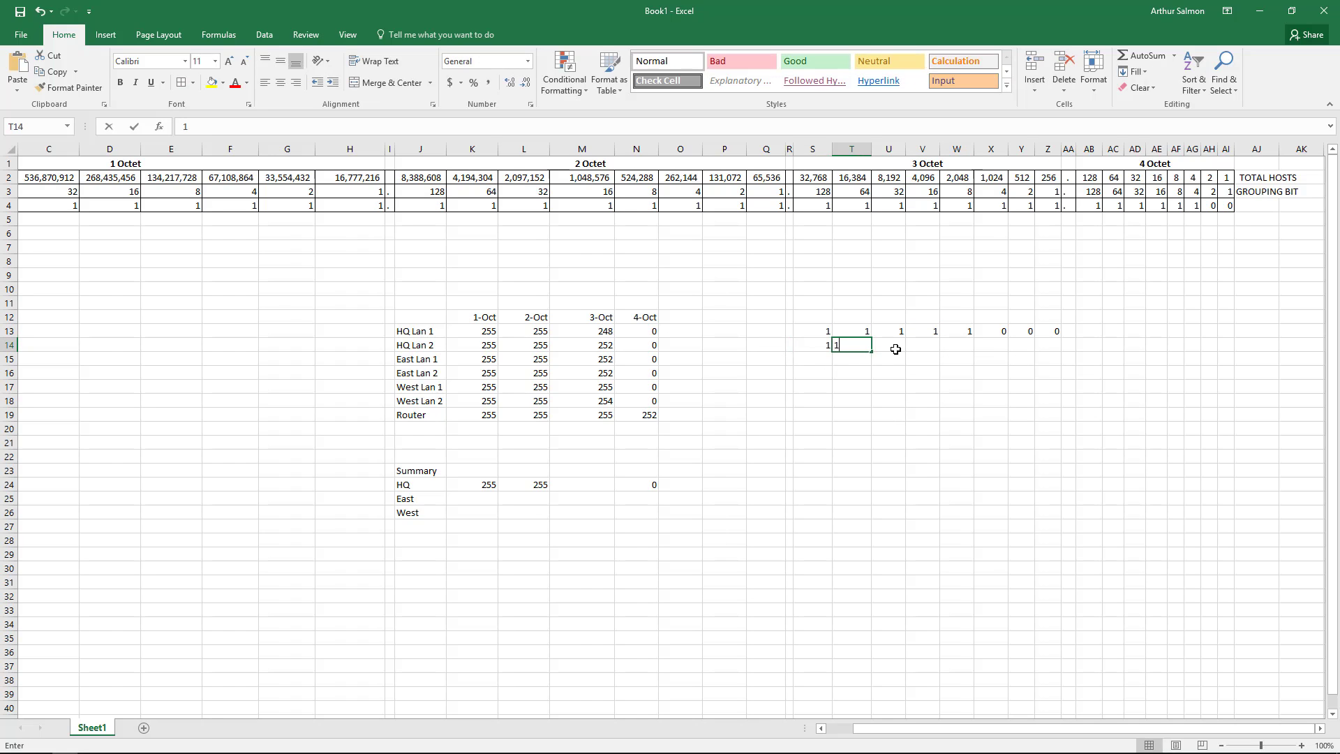
pyautogui.click(890, 347)
pyautogui.write('1')
pyautogui.click(939, 346)
pyautogui.write('1')
pyautogui.click(970, 347)
pyautogui.write('1')
pyautogui.click(1005, 347)
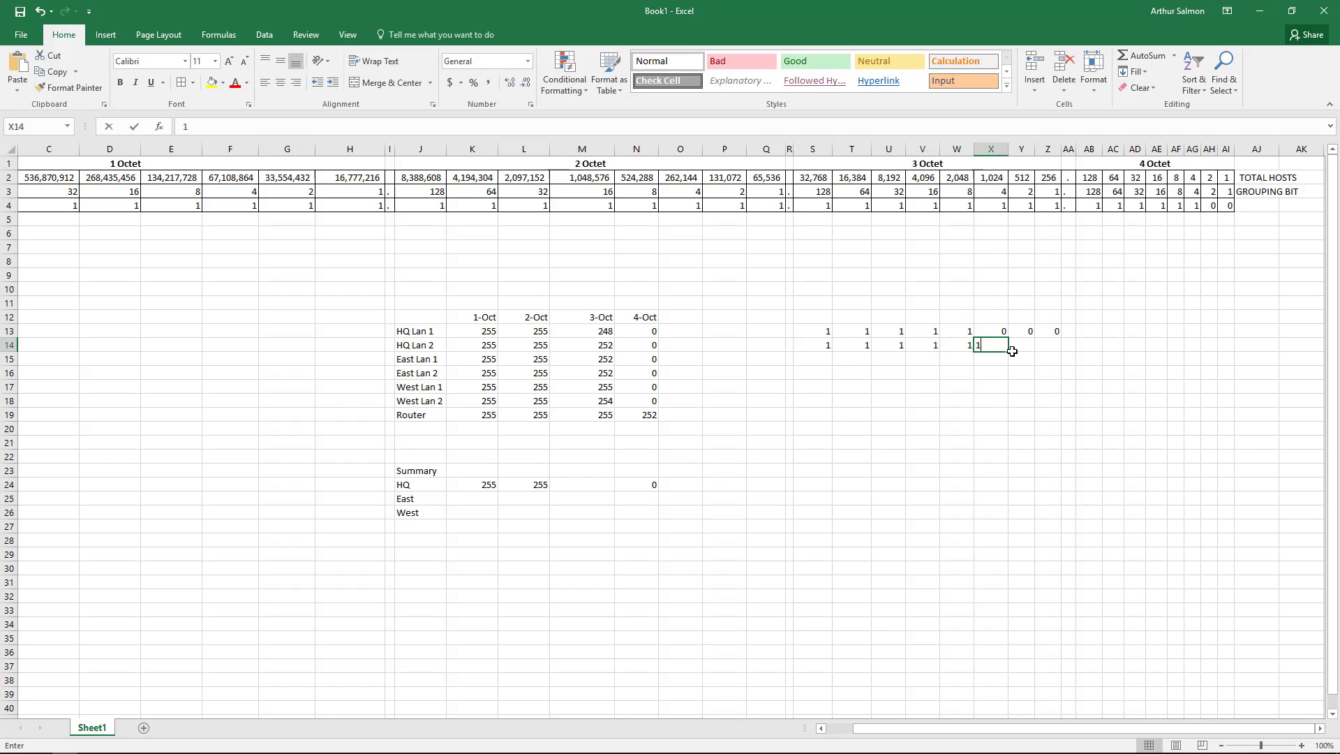
pyautogui.write('1')
pyautogui.click(1031, 347)
pyautogui.write('1')
pyautogui.click(1042, 347)
pyautogui.write('1')
pyautogui.click(1011, 397)
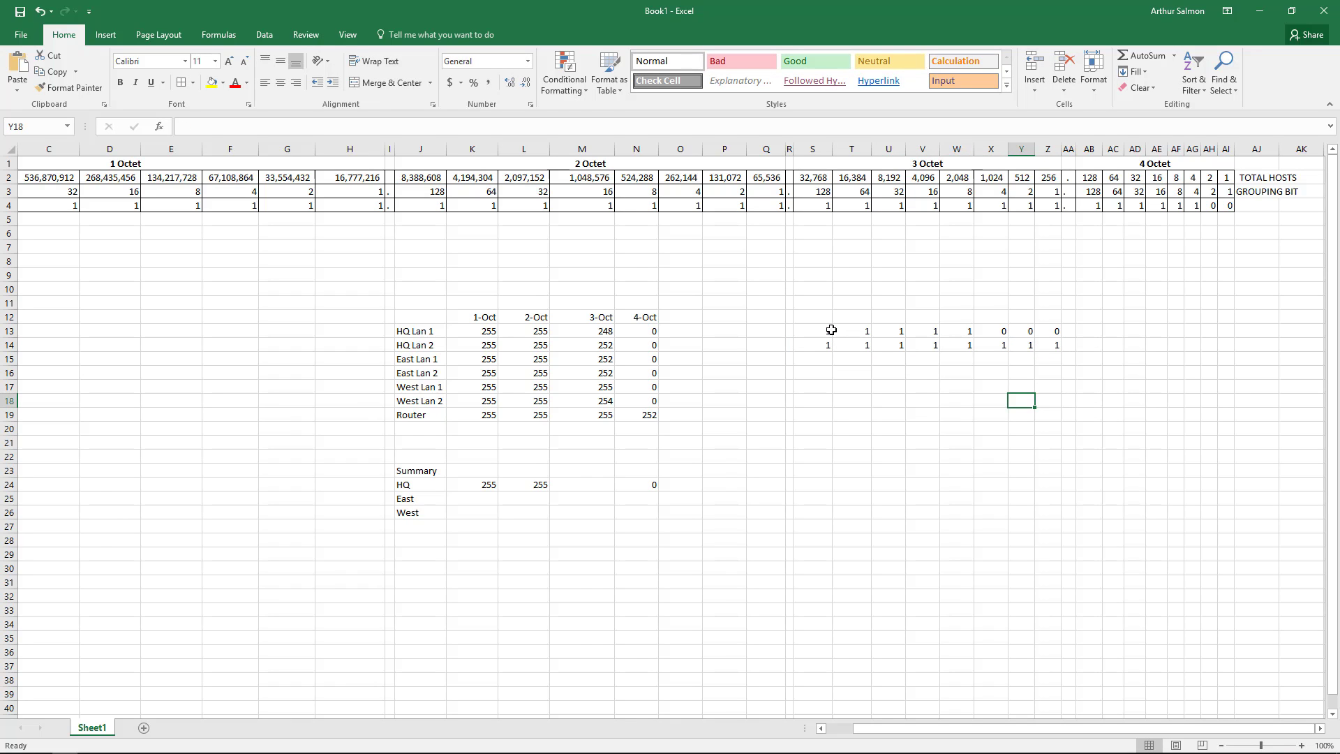
# Compare the HQ Lan 1 and HQ Lan 2 third-octet bits and enter 240 as HQ's summary third octet in M24.
pyautogui.moveTo(829, 332); pyautogui.dragTo(973, 346)
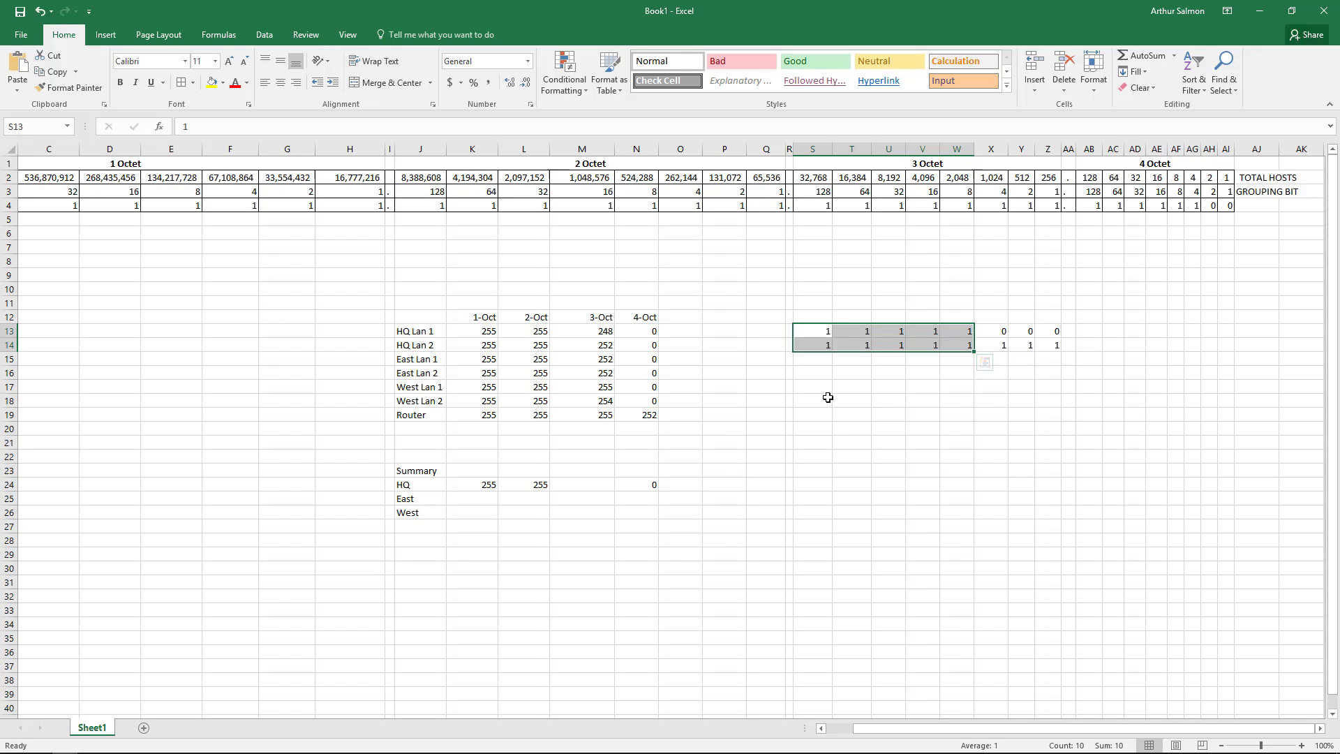
pyautogui.click(828, 335)
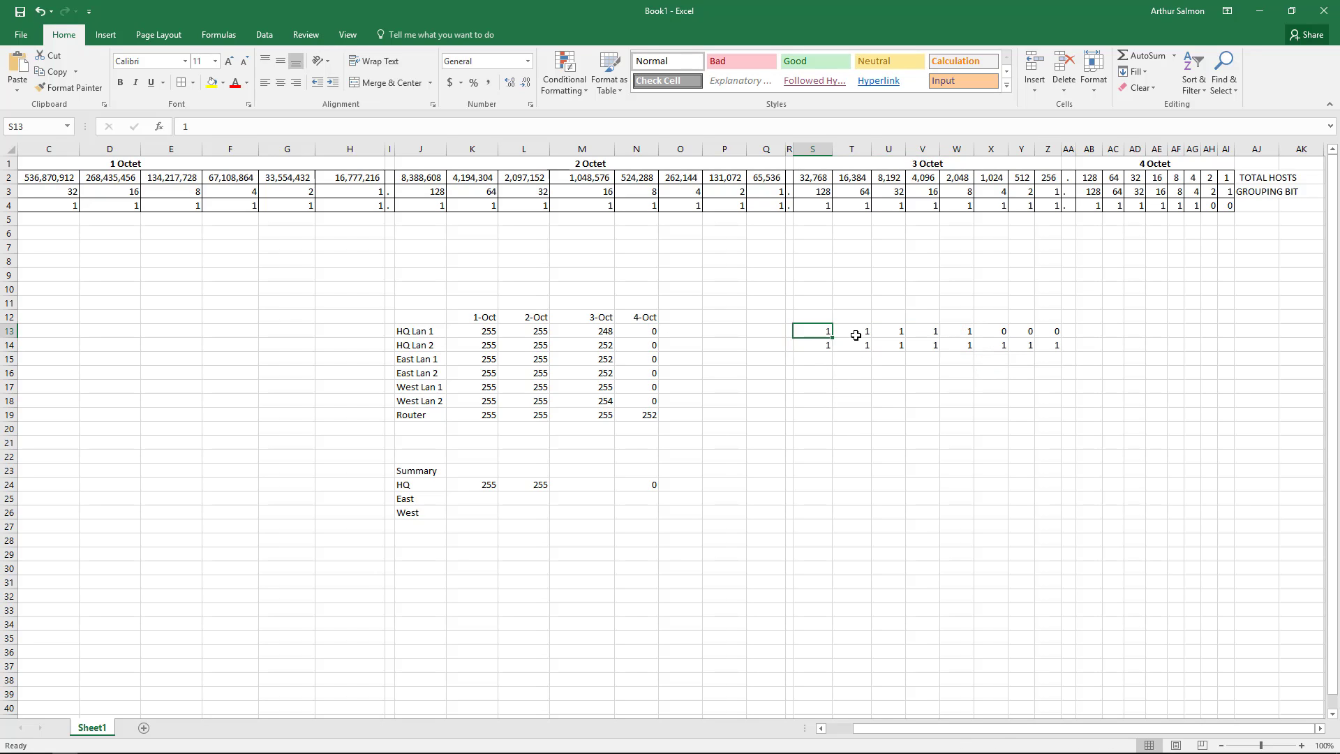
pyautogui.click(856, 335)
pyautogui.click(899, 336)
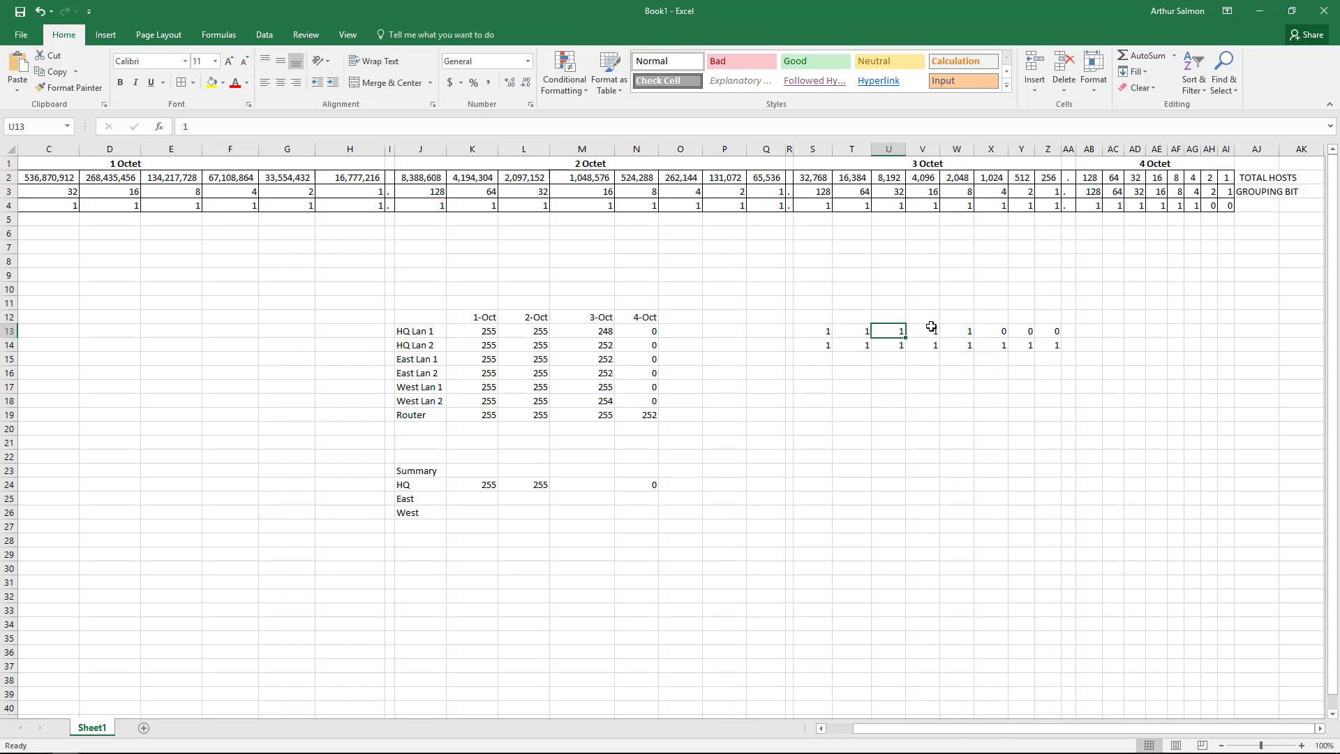
pyautogui.click(931, 331)
pyautogui.click(960, 329)
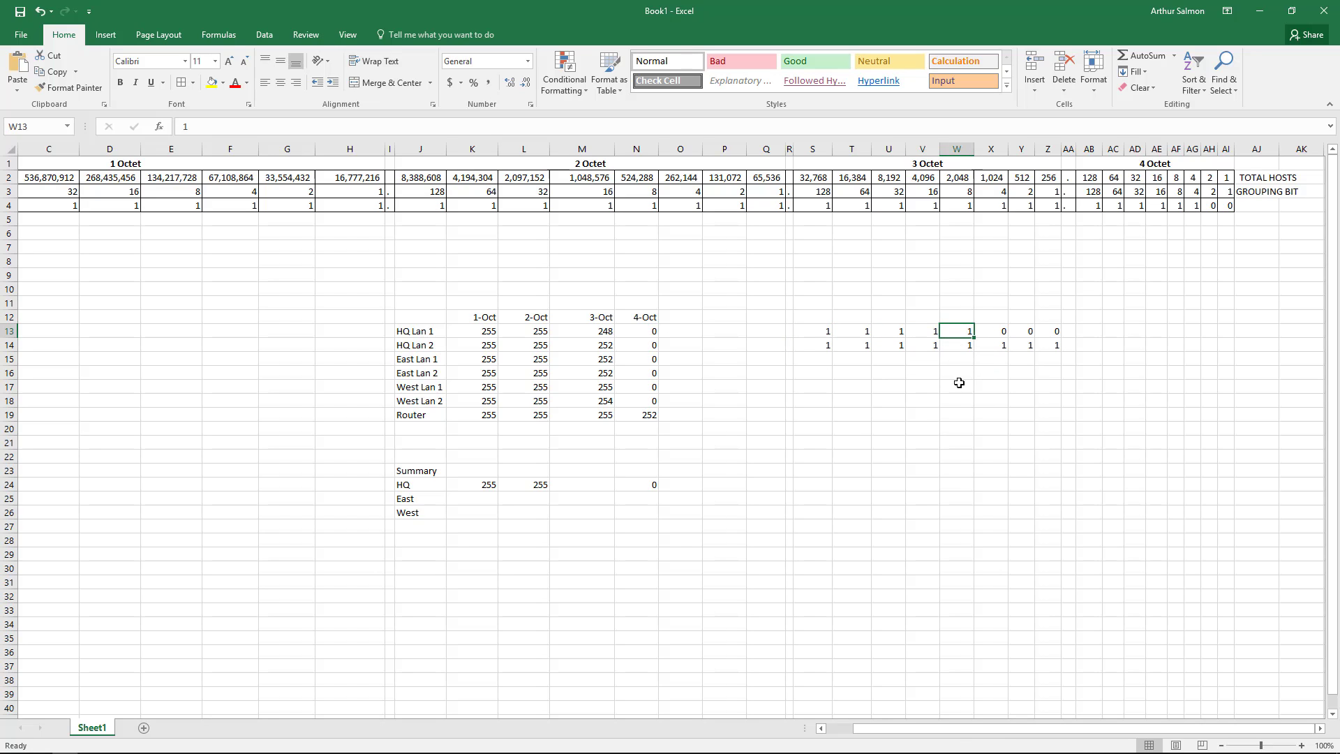
pyautogui.click(595, 483)
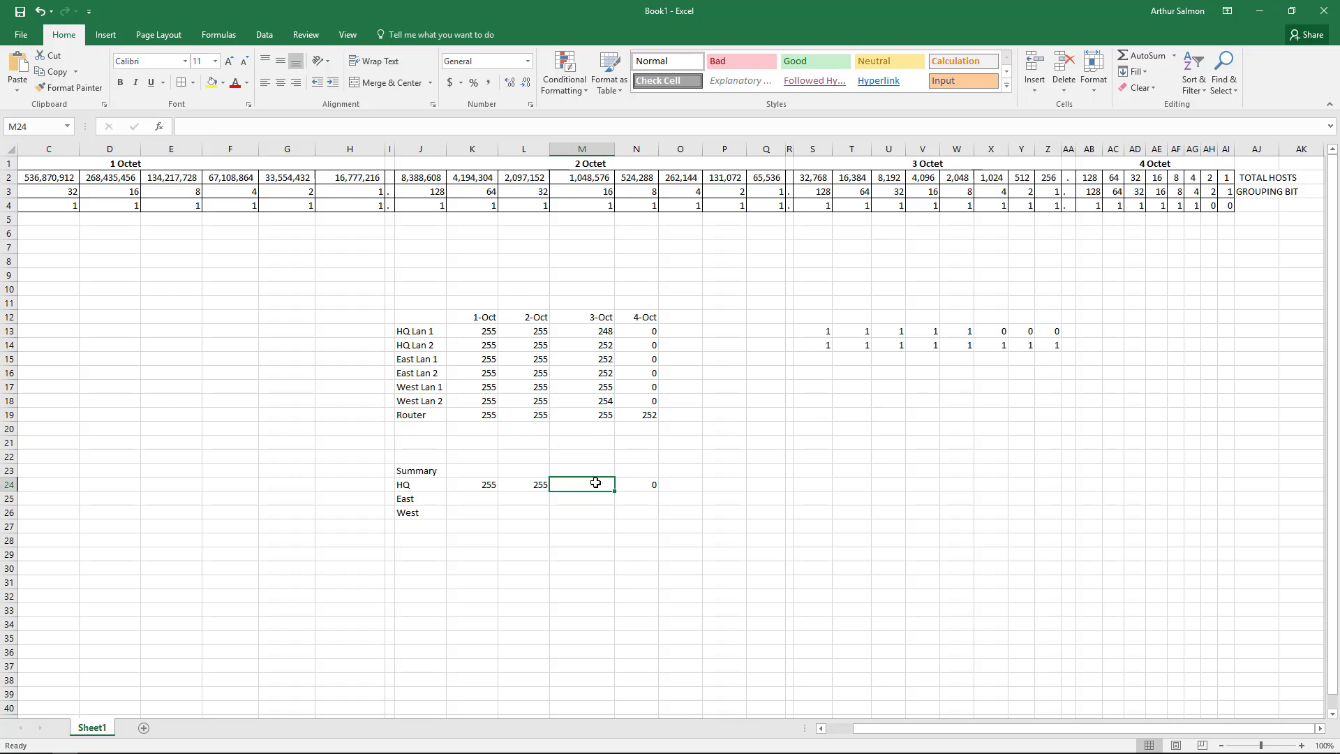
pyautogui.write('240')
pyautogui.press('Return')
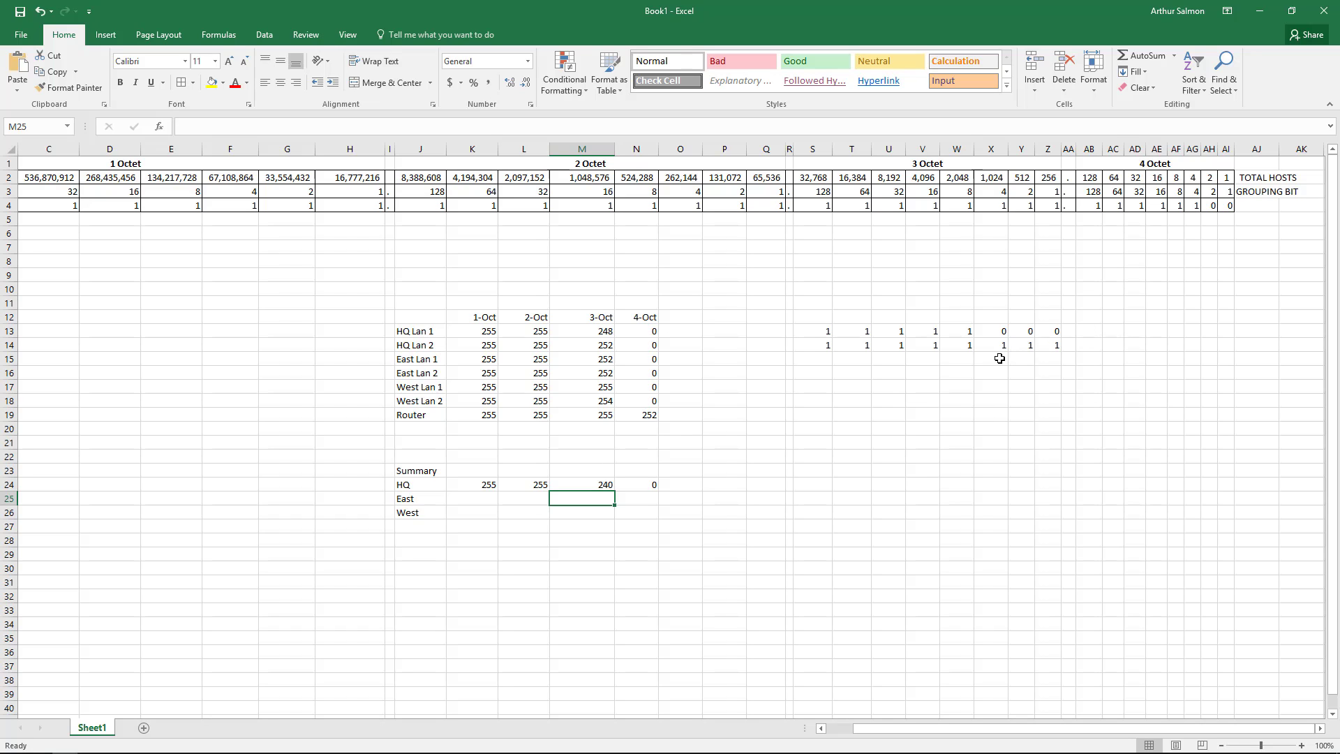
# Clear the last three third-octet bits of both HQ LANs and fill cells X13 to Z14 with 0.
pyautogui.moveTo(1003, 346); pyautogui.dragTo(1051, 343)
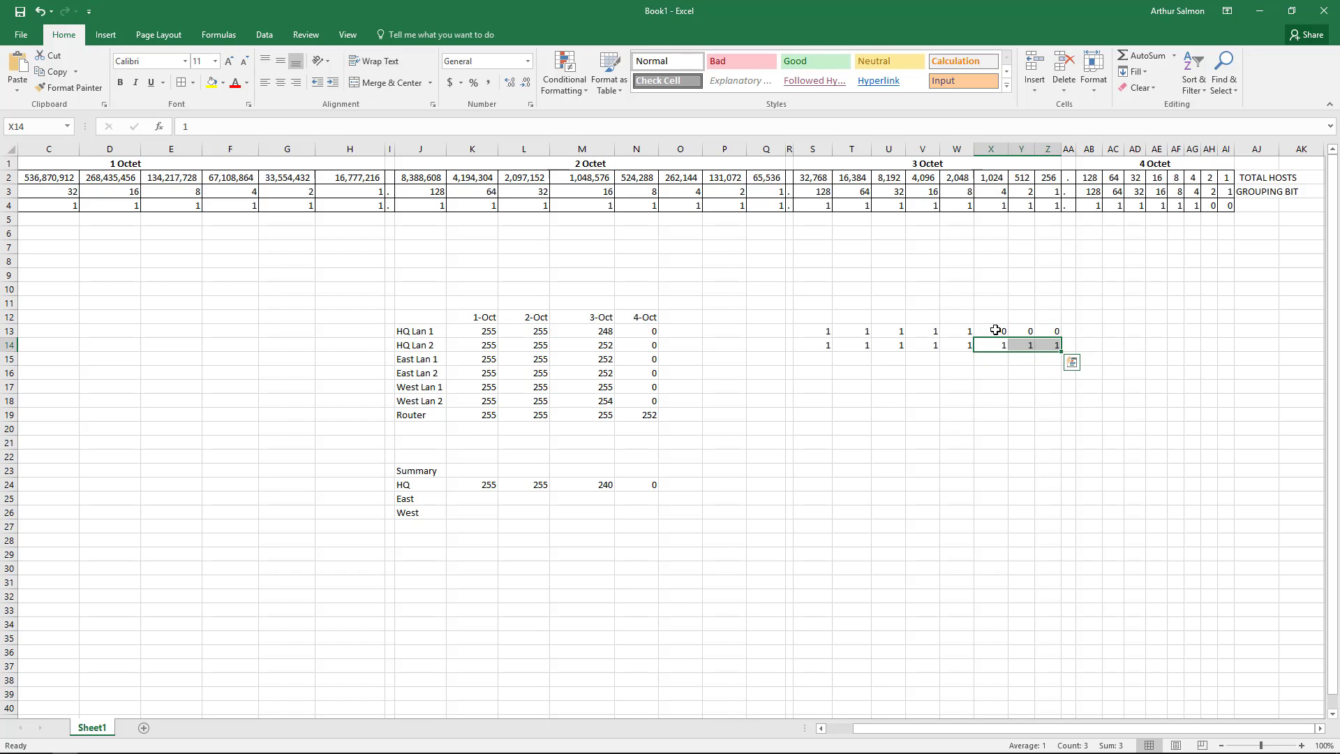
pyautogui.moveTo(995, 329); pyautogui.dragTo(1047, 344)
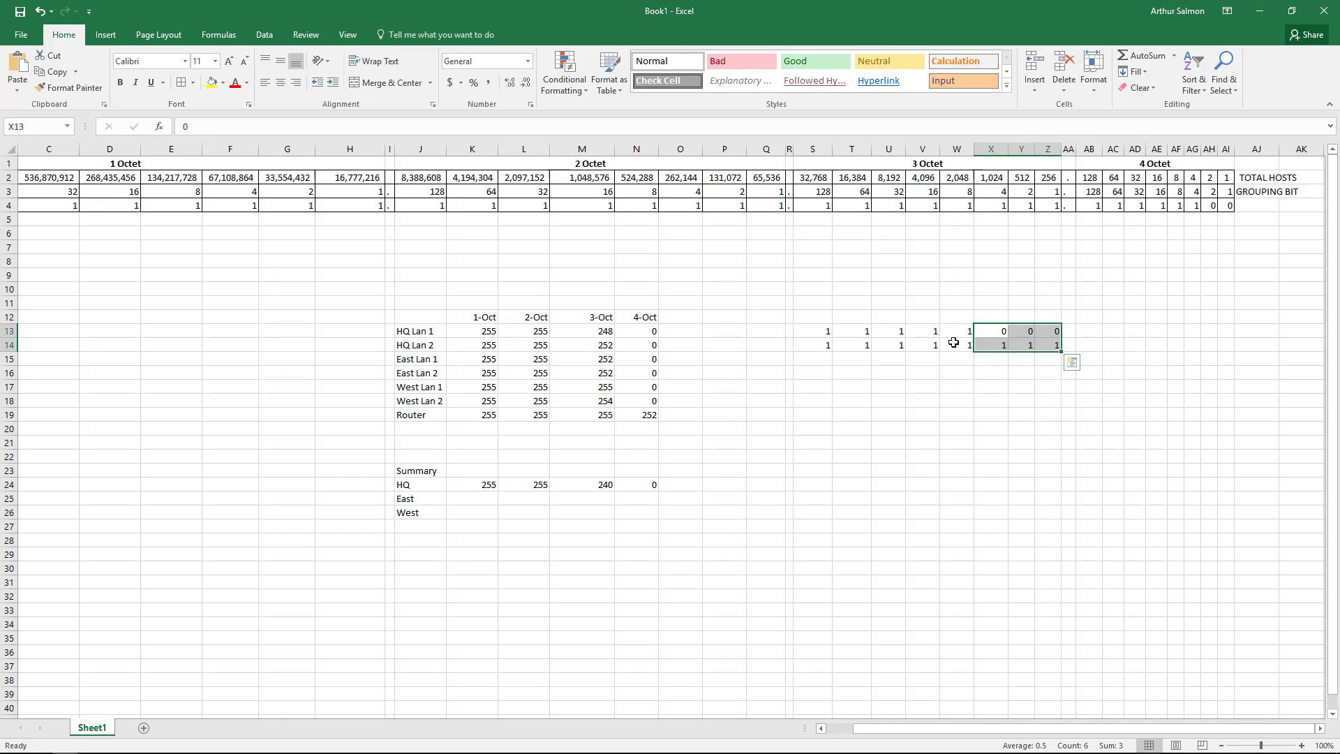
pyautogui.press('Delete')
pyautogui.click(991, 330)
pyautogui.write('0')
pyautogui.press('Tab')
pyautogui.write('0')
pyautogui.press('Tab')
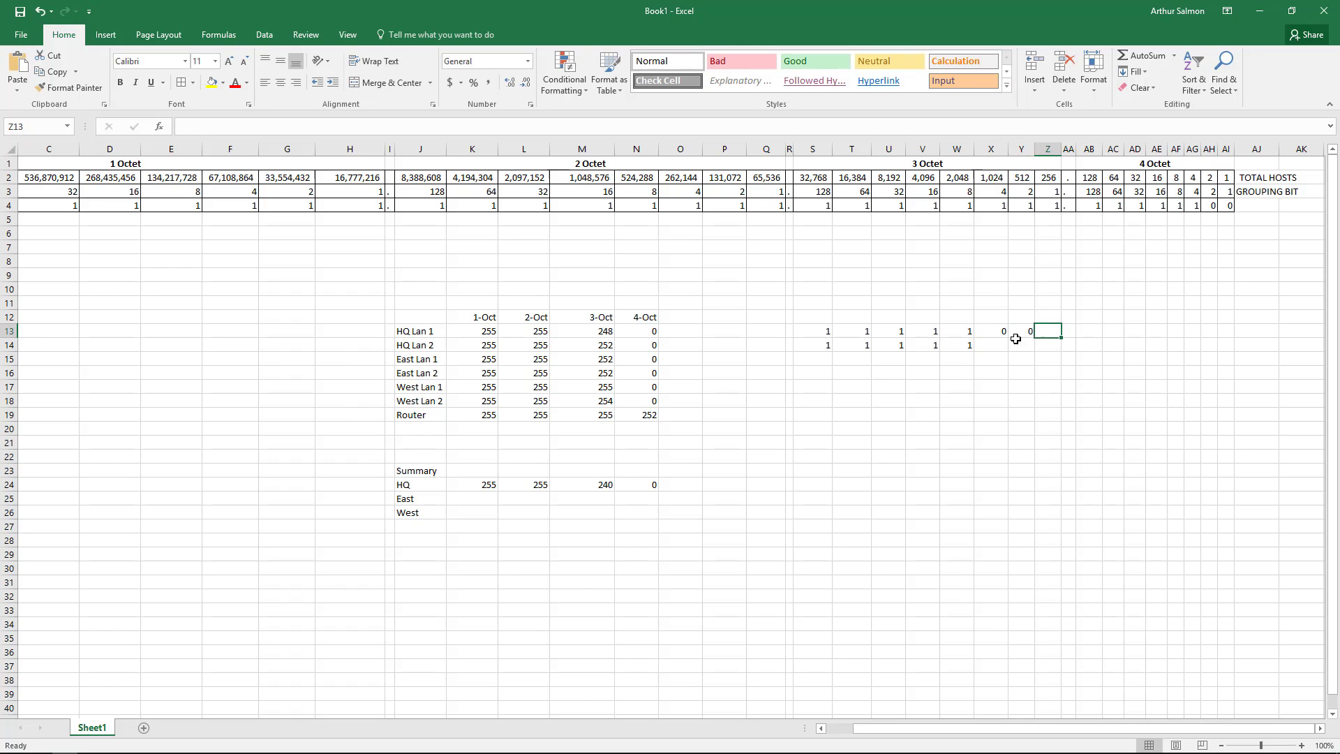
pyautogui.write('0')
pyautogui.press('Return')
pyautogui.write('0')
pyautogui.press('Tab')
pyautogui.write('0')
pyautogui.press('Tab')
pyautogui.write('0')
pyautogui.click(1021, 386)
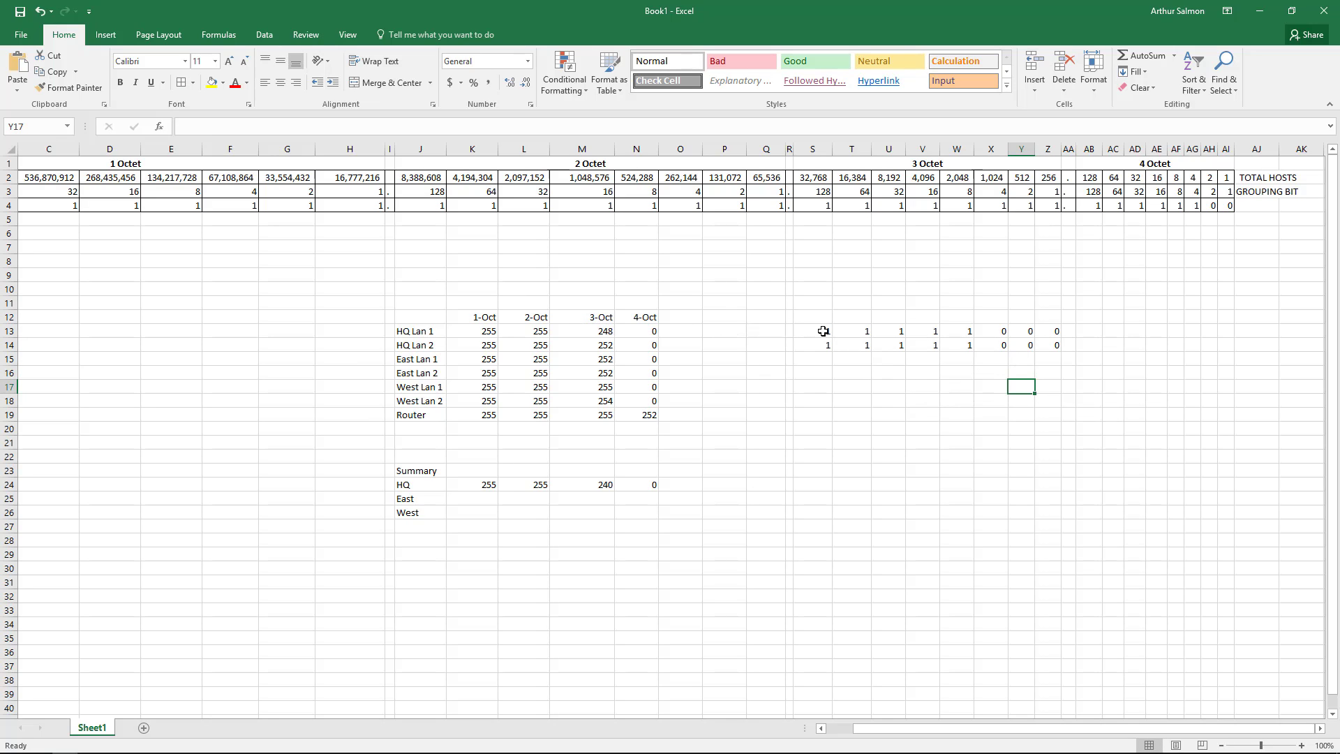
# Clear all the HQ binary working bits from cells S13 to Z14.
pyautogui.moveTo(824, 330); pyautogui.dragTo(1054, 345)
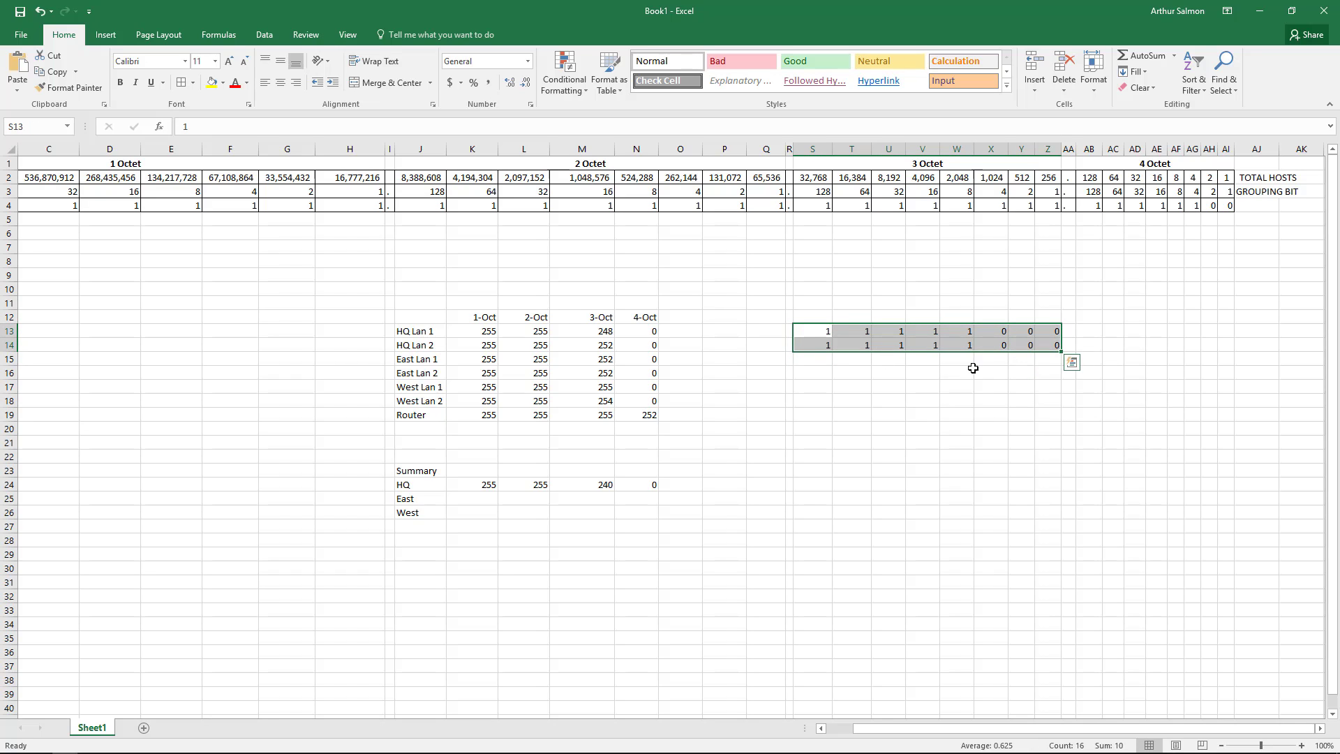
pyautogui.press('Delete')
pyautogui.click(823, 361)
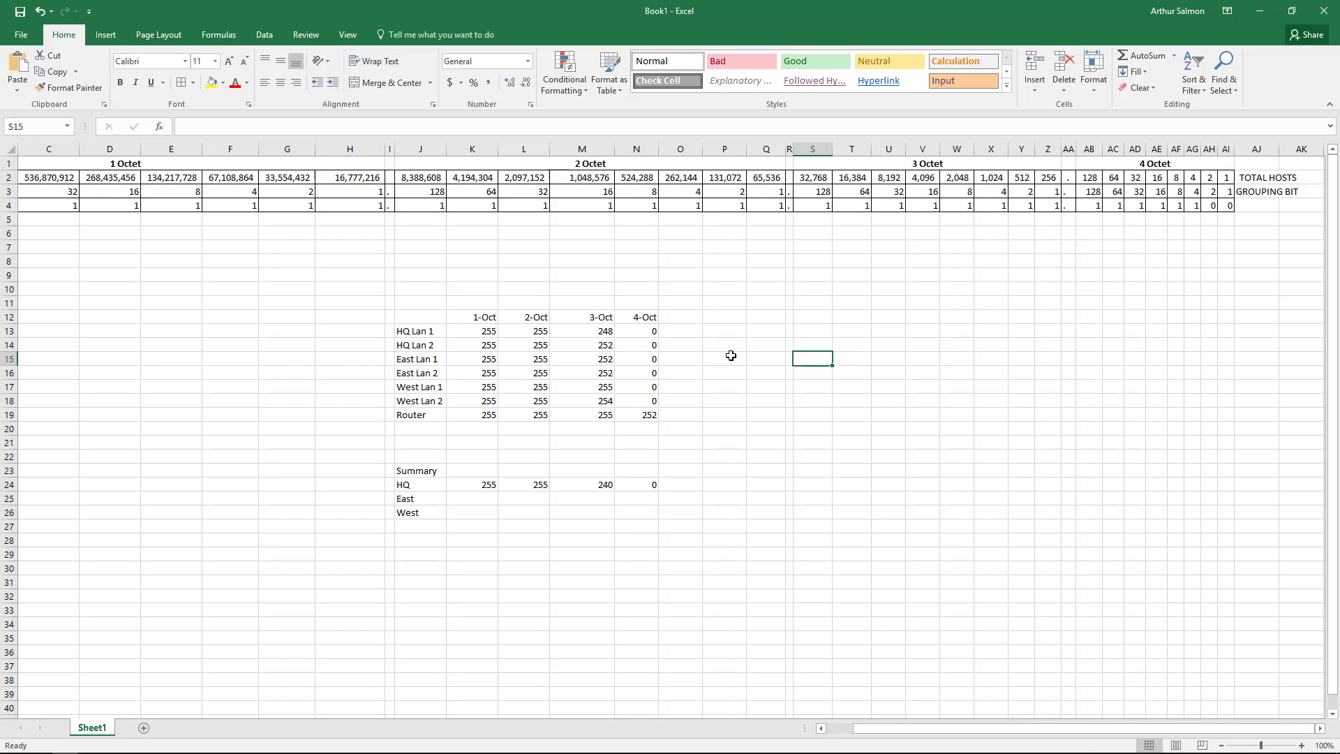
# Fill East's summary row 25 with 255, 255, 252 and 0 based on the East Lan 1 and East Lan 2 masks.
pyautogui.moveTo(492, 358); pyautogui.dragTo(590, 369)
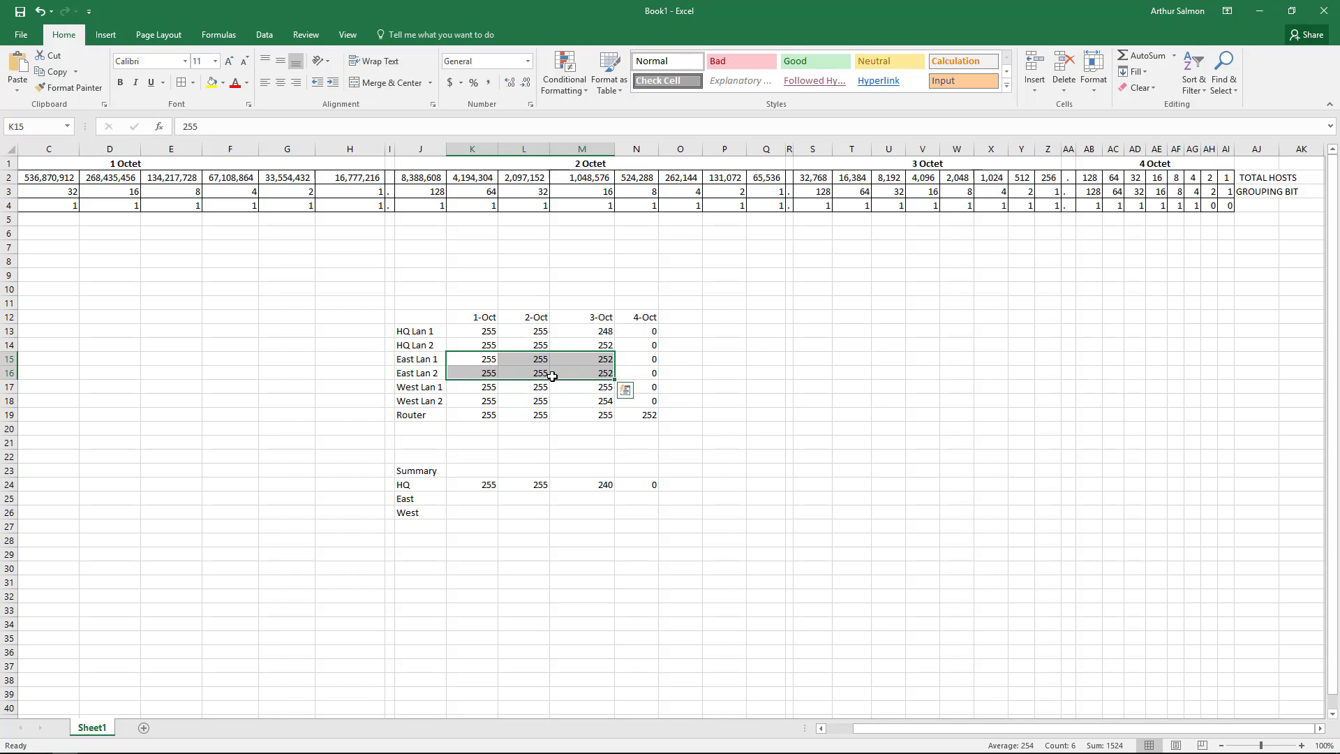
pyautogui.click(474, 498)
pyautogui.write('255')
pyautogui.click(545, 488)
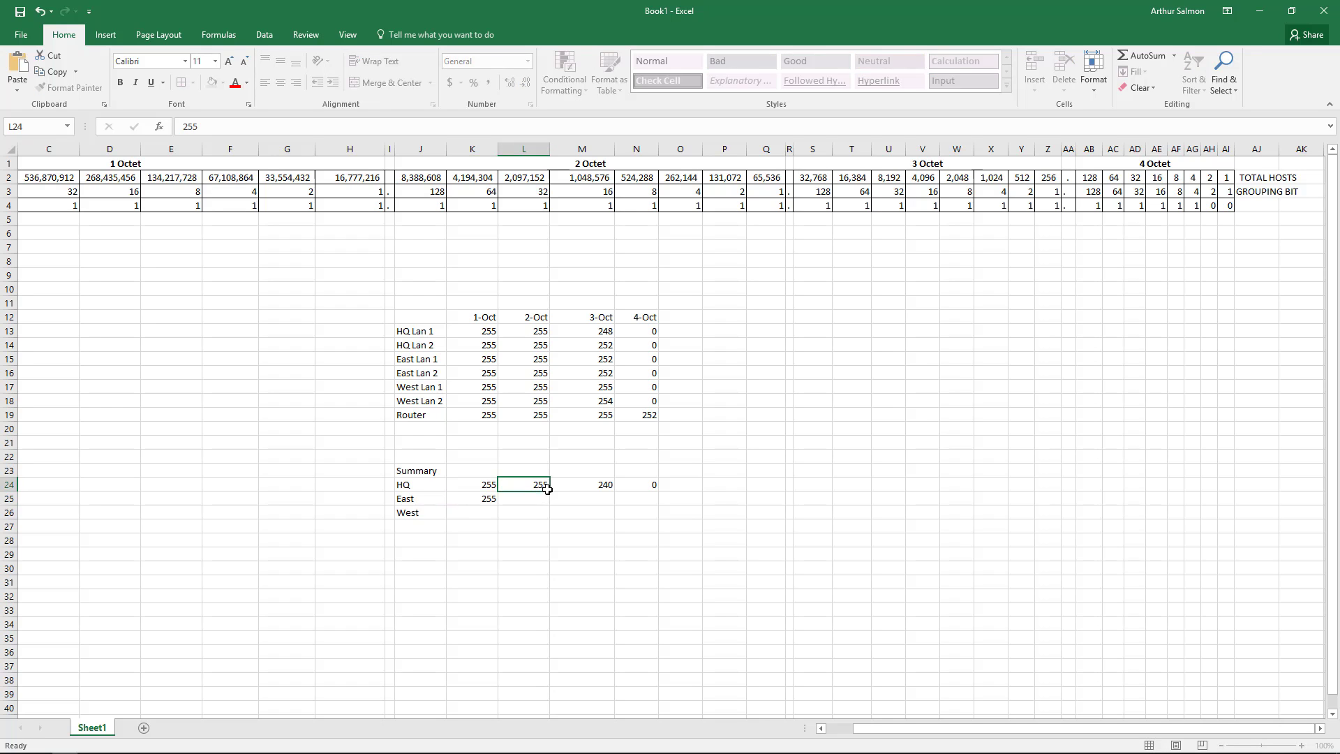
pyautogui.click(548, 500)
pyautogui.write('255')
pyautogui.click(583, 497)
pyautogui.write('252')
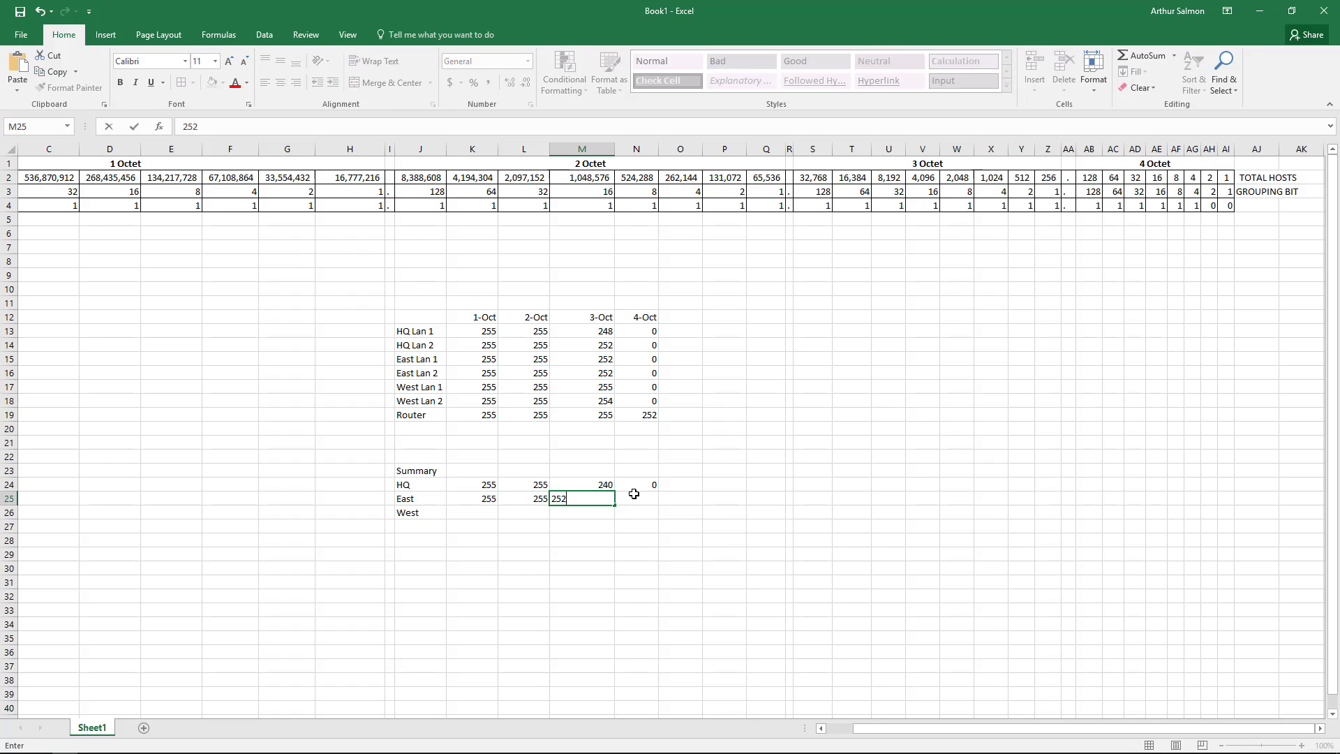
pyautogui.click(631, 492)
pyautogui.write('0')
pyautogui.click(602, 525)
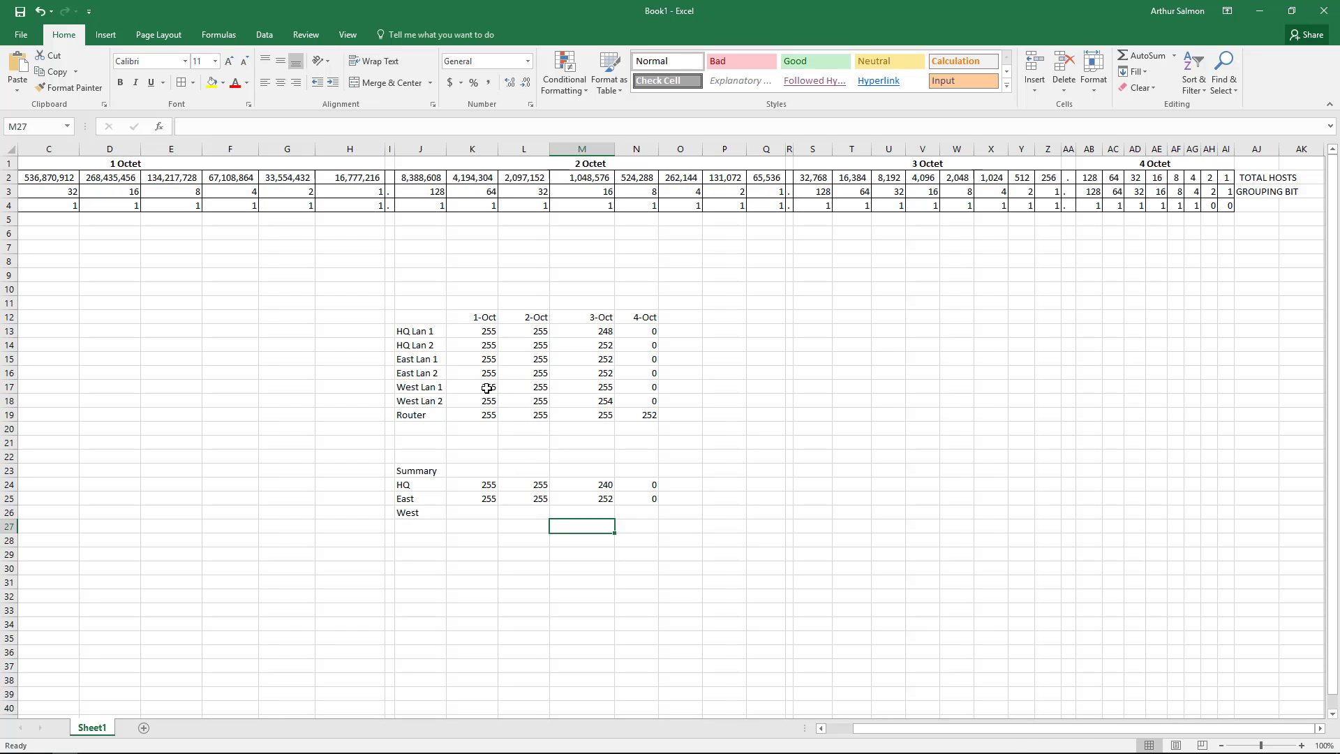
# Fill West's summary row 26 with 255 for the first and second octets and 0 for the fourth.
pyautogui.moveTo(486, 388); pyautogui.dragTo(561, 401)
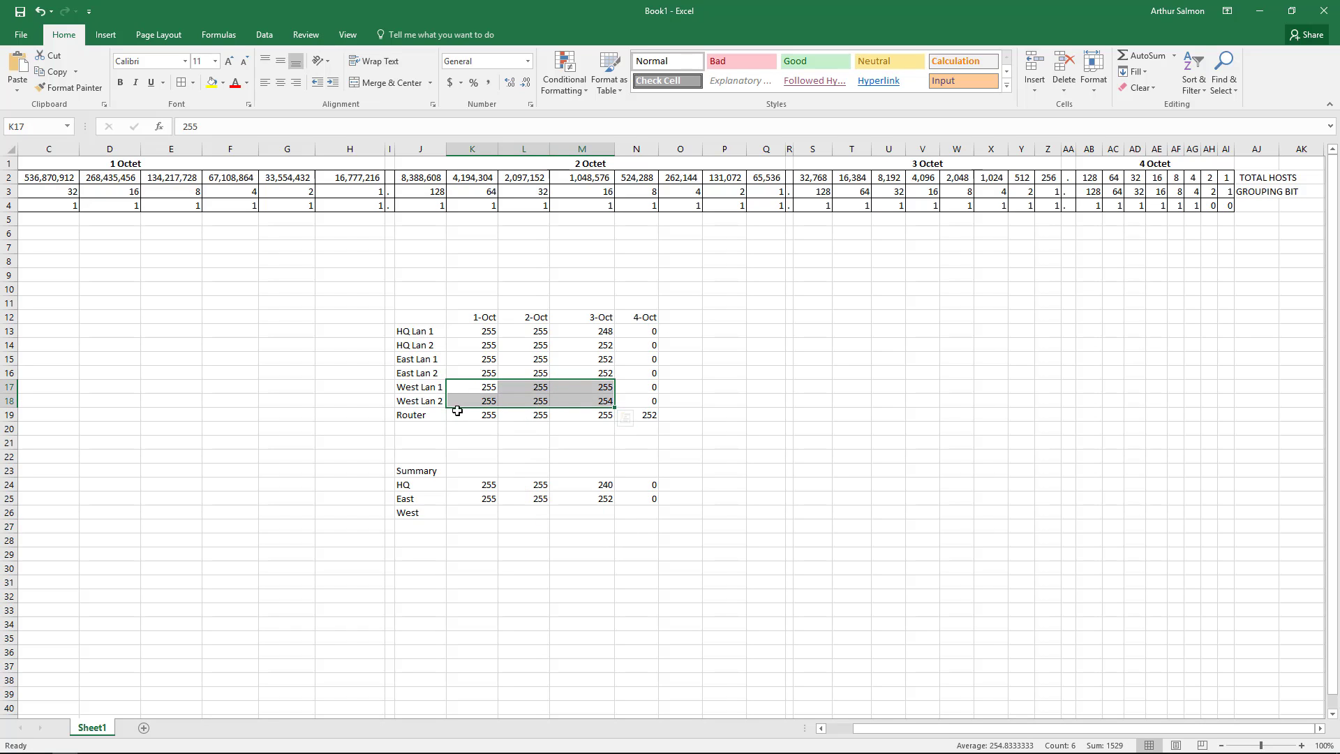
pyautogui.click(482, 512)
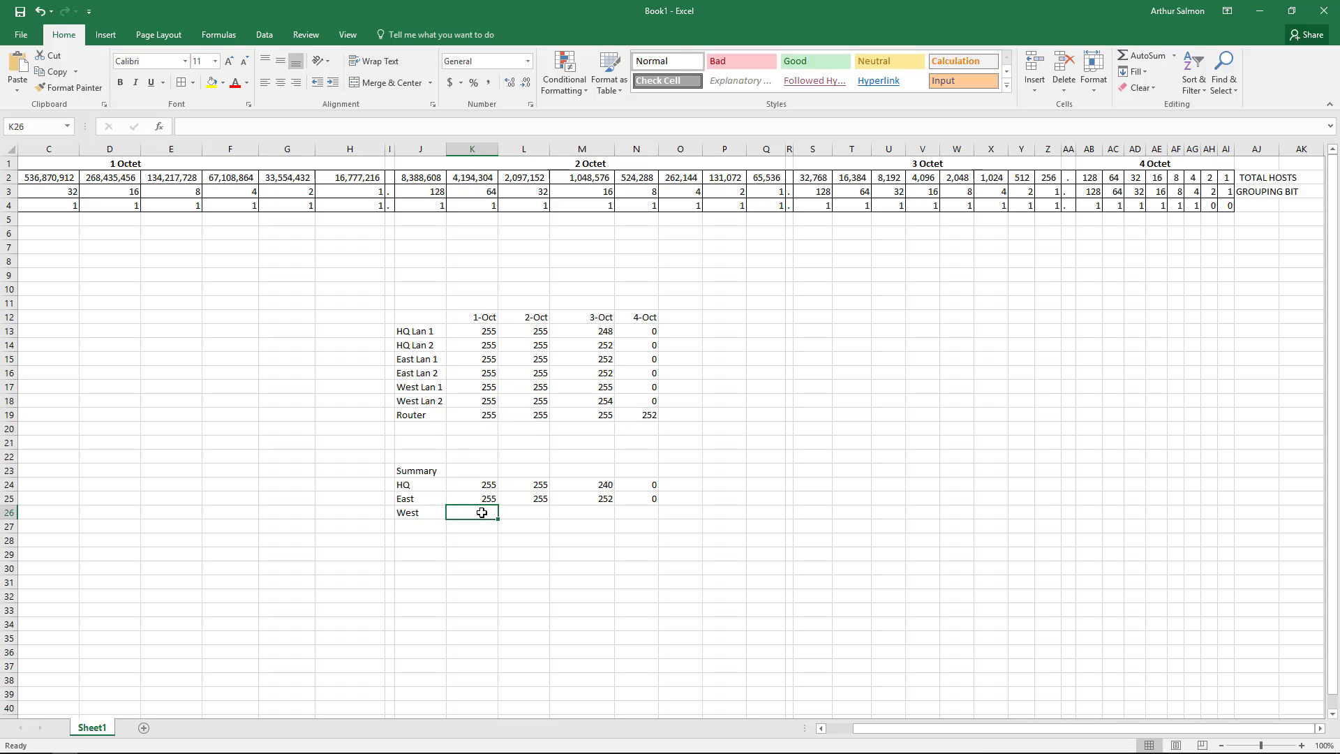
pyautogui.write('255')
pyautogui.click(529, 516)
pyautogui.write('255')
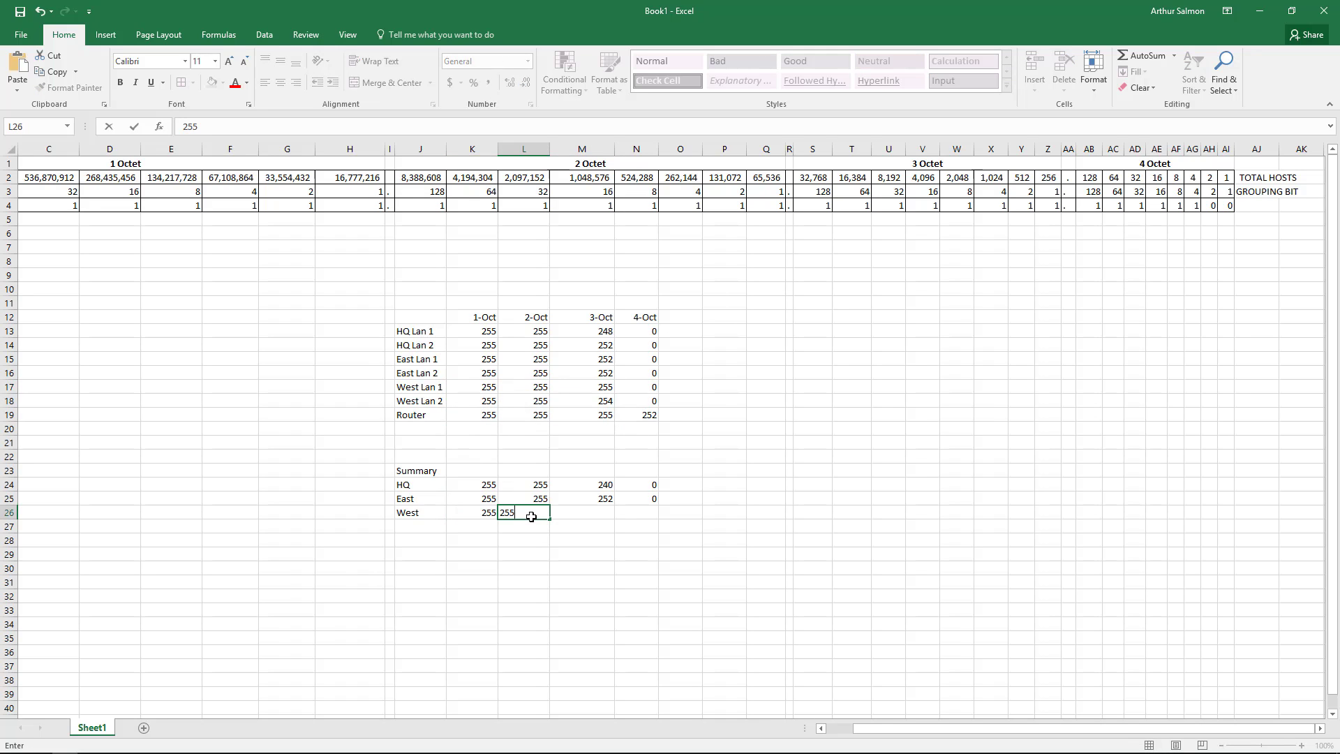
pyautogui.click(627, 515)
pyautogui.write('0')
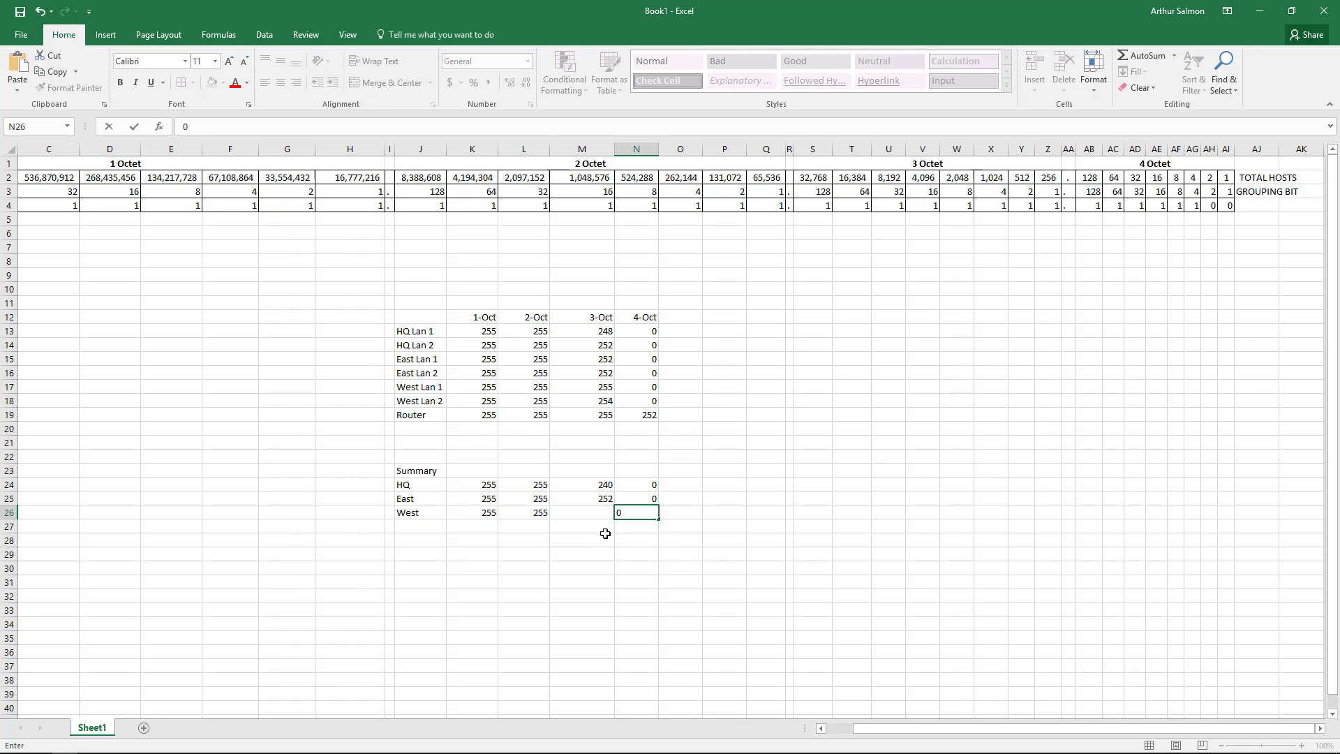
# Start West Lan 1's third-octet mask in binary by entering a 1 in each of cells S17 to V17.
pyautogui.moveTo(605, 389); pyautogui.dragTo(605, 402)
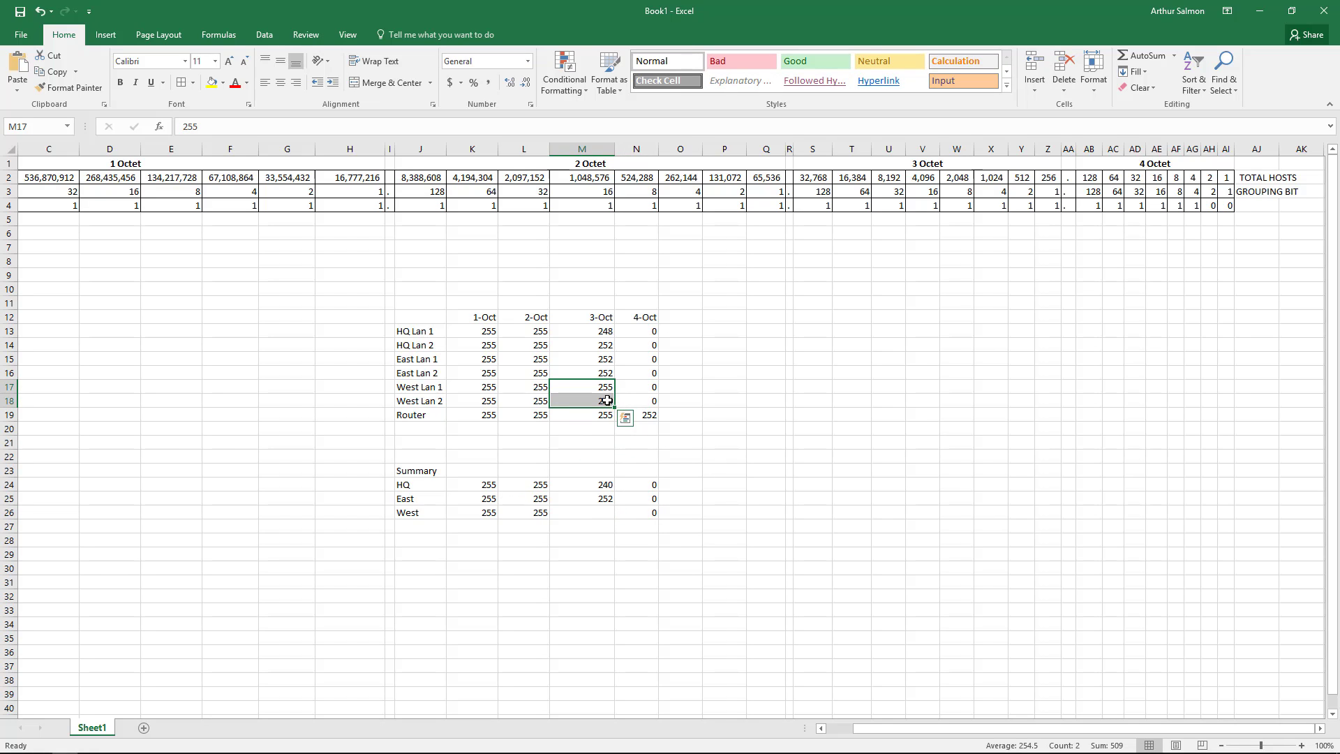
pyautogui.click(833, 391)
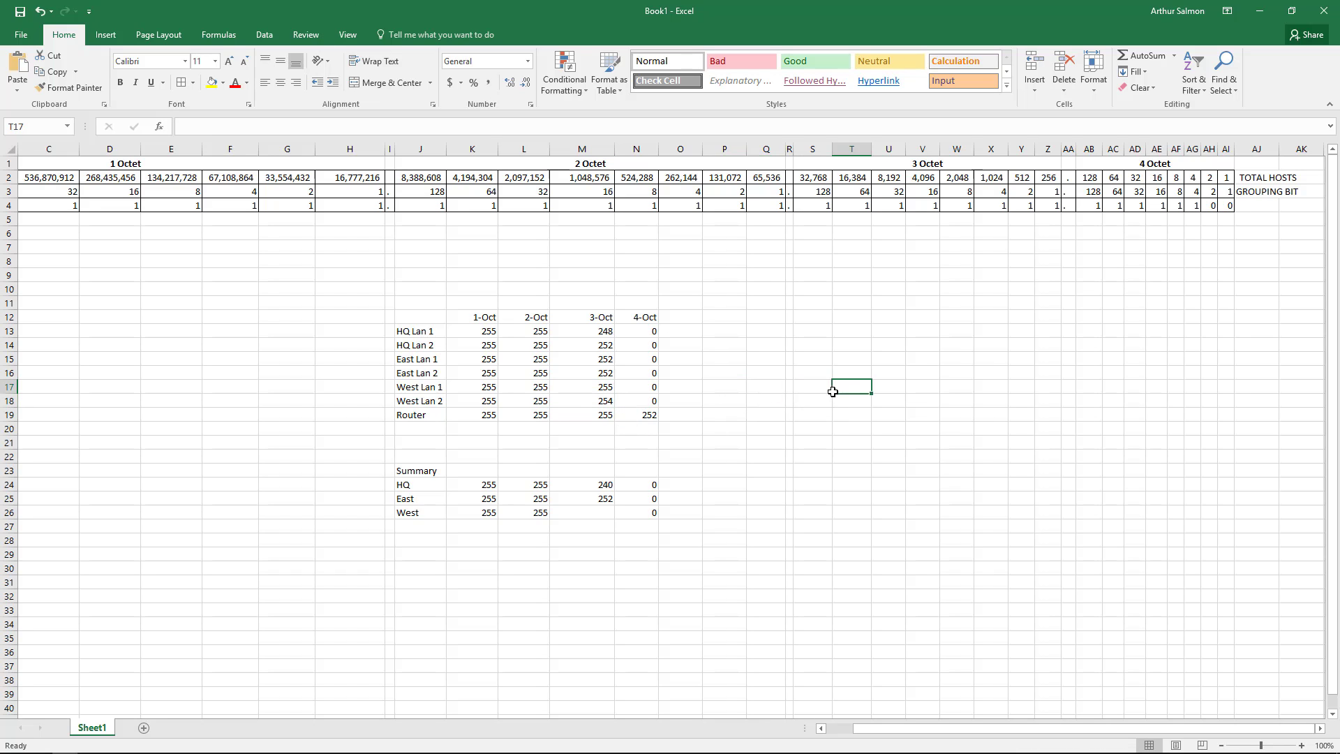
pyautogui.click(815, 387)
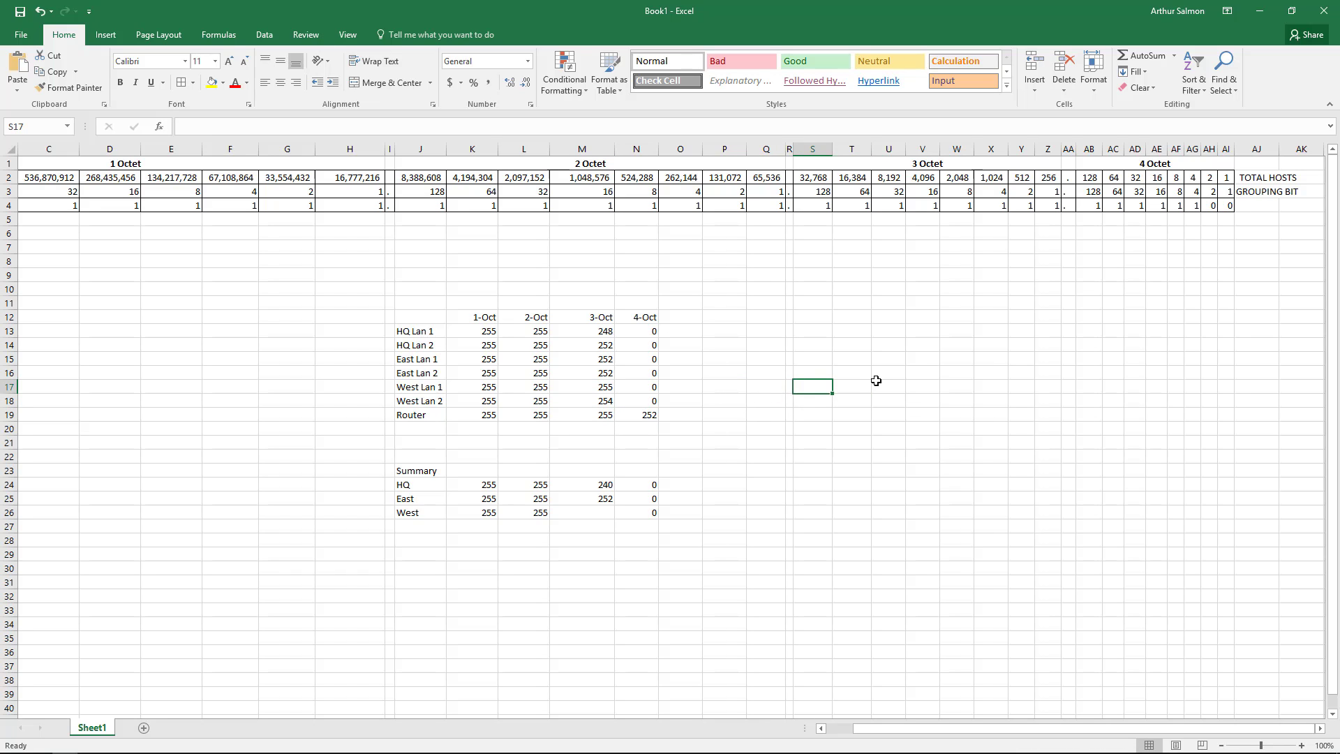
pyautogui.write('1')
pyautogui.press('Tab')
pyautogui.write('1')
pyautogui.press('Tab')
pyautogui.write('1')
pyautogui.press('Tab')
pyautogui.write('1')
pyautogui.press('Tab')
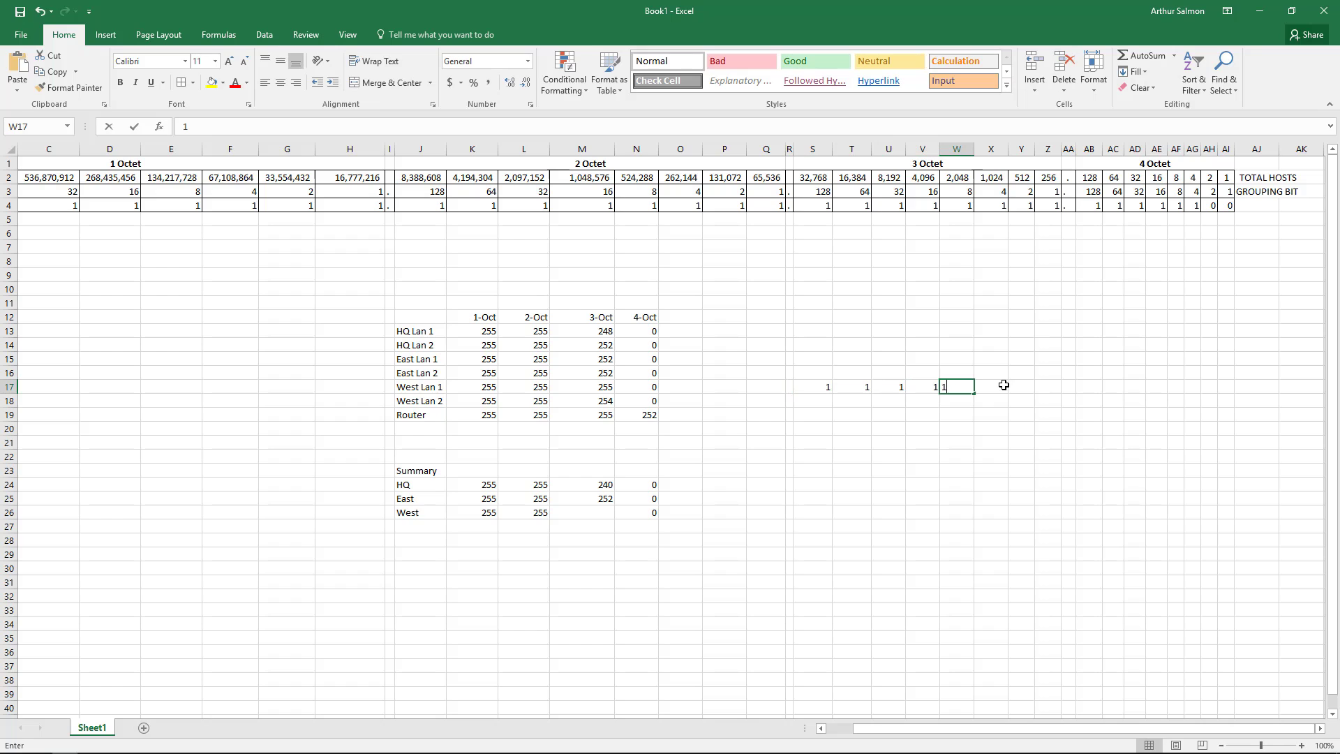
pyautogui.write('11')
pyautogui.press('Tab')
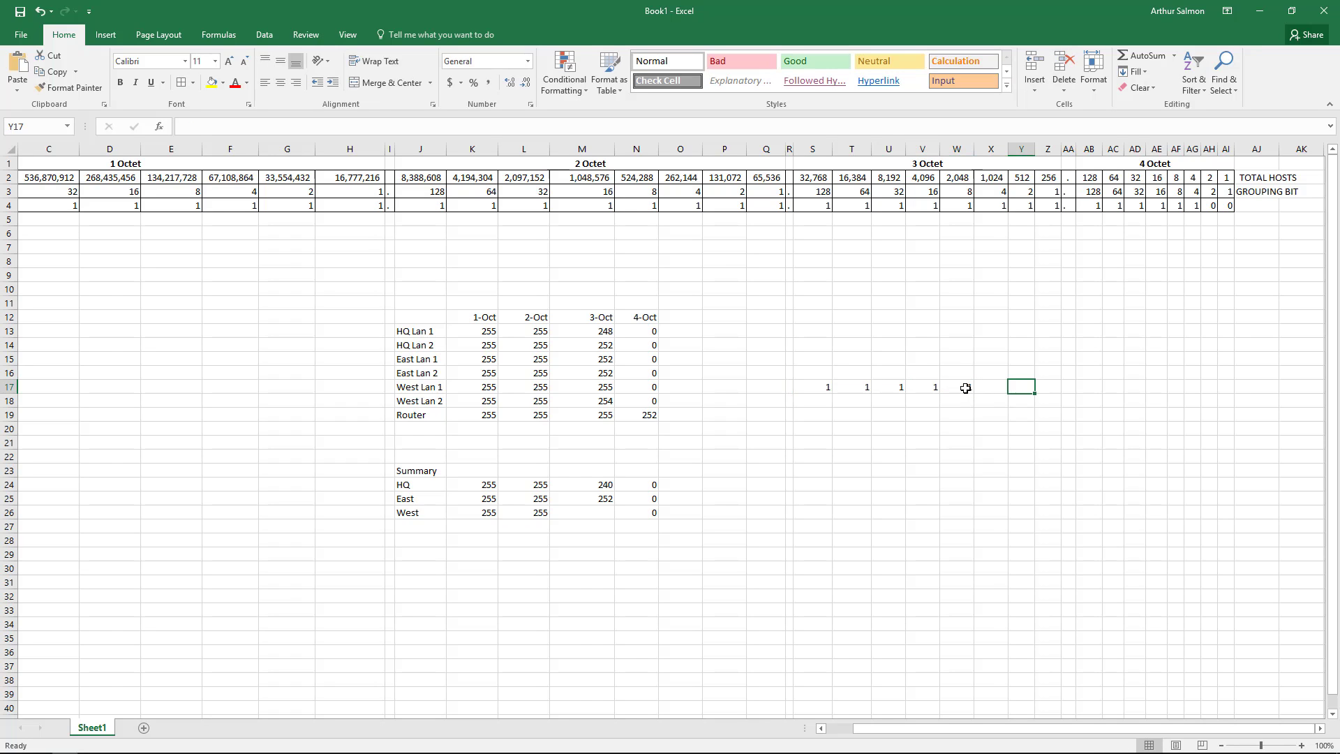
# Complete West Lan 1's third-octet bits with a single 1 in each of cells W17 to Z17.
pyautogui.click(963, 387)
pyautogui.write('1')
pyautogui.press('Tab')
pyautogui.write('1')
pyautogui.press('Tab')
pyautogui.write('1')
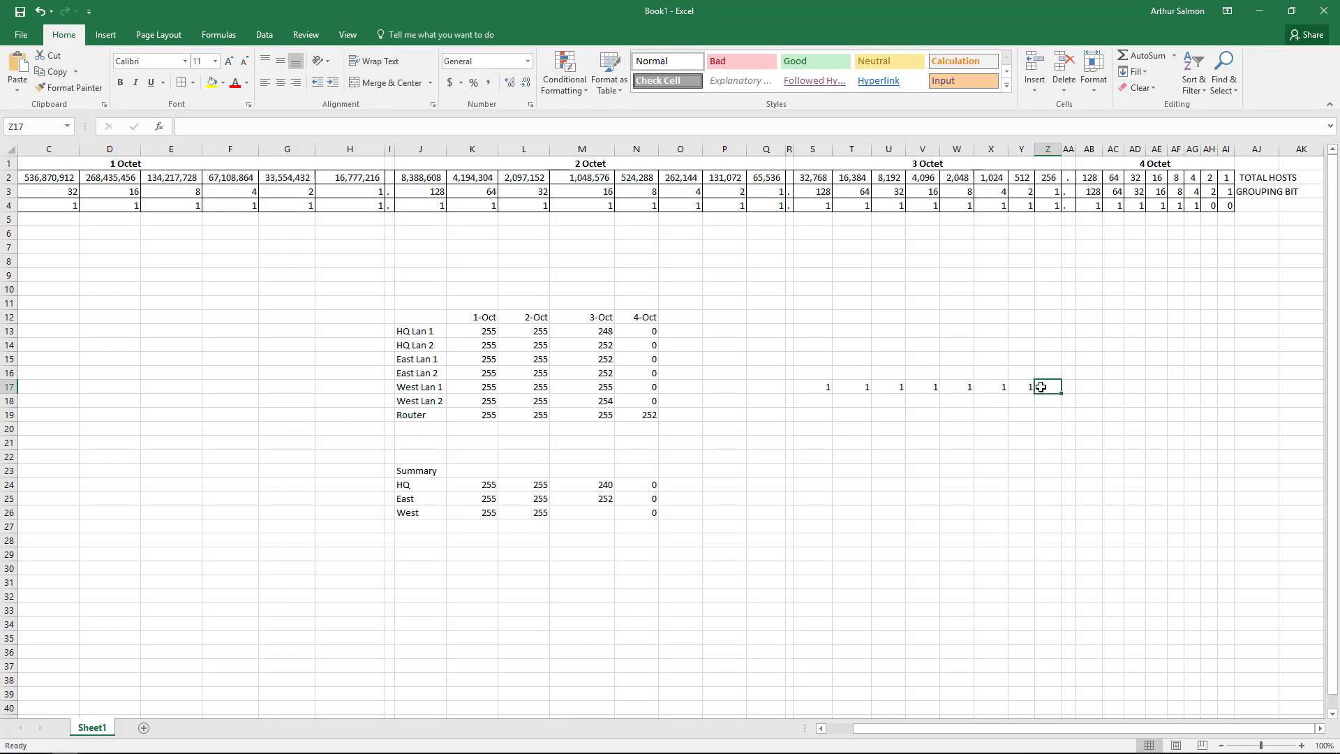
pyautogui.press('Tab')
pyautogui.write('0')
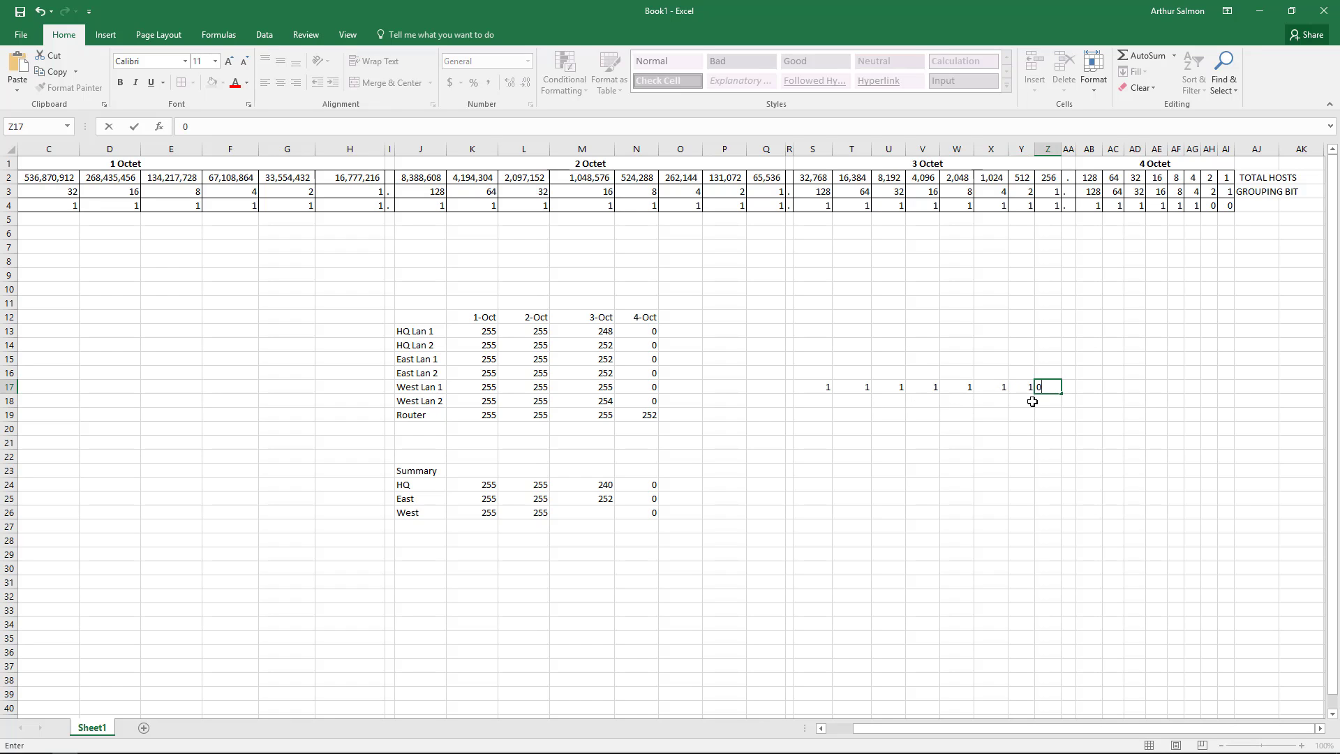
pyautogui.press('Escape')
pyautogui.write('1')
# Write West Lan 2's third-octet mask in binary as 1 1 1 1 1 1 1 0 across cells S18 to Z18.
pyautogui.click(830, 402)
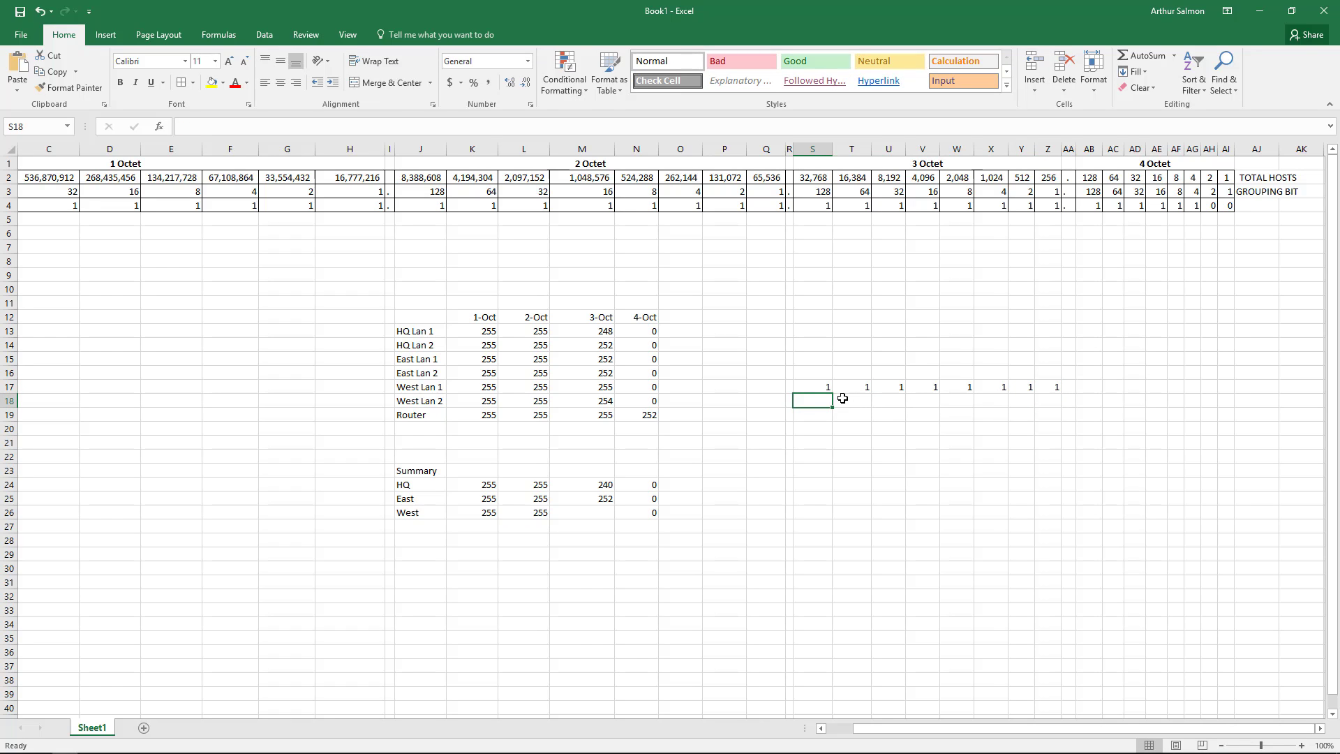
pyautogui.write('1\t1\t1\t1\t1\t1\t1\t1')
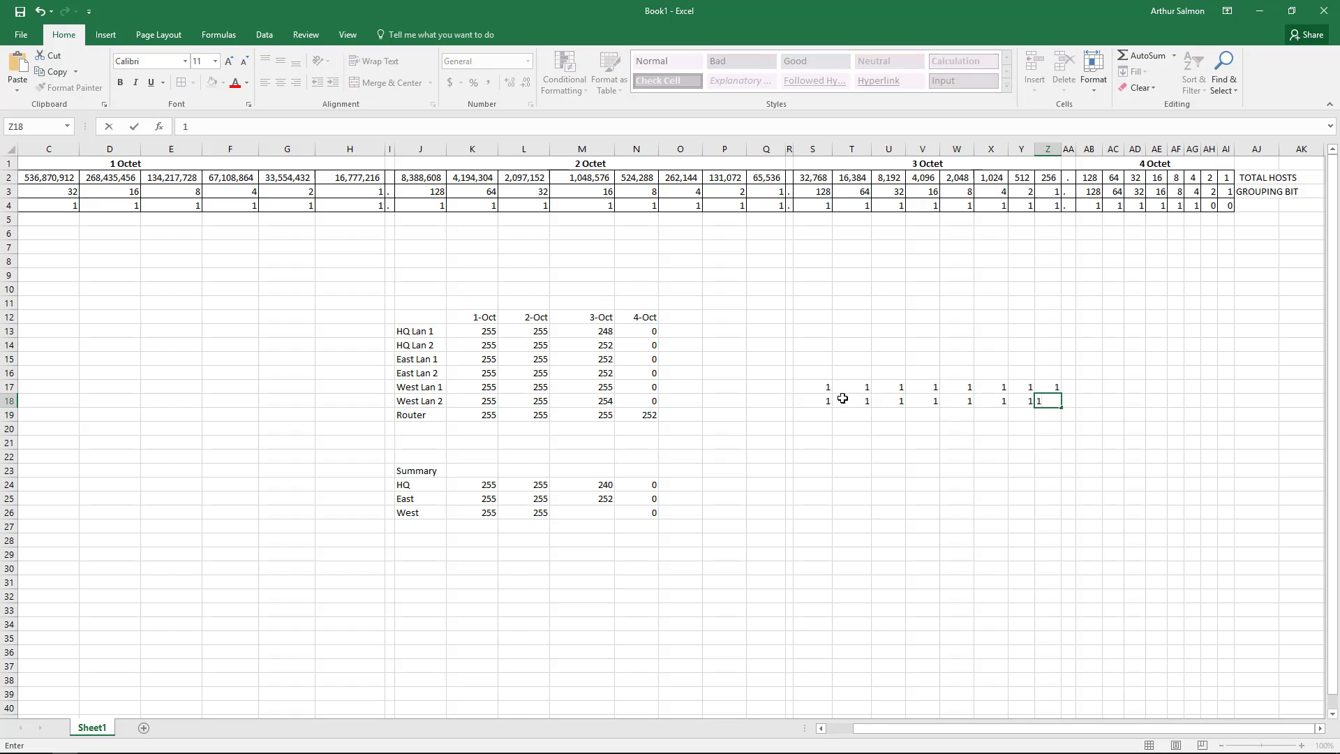
pyautogui.hotkey('ctrl', 'Return')
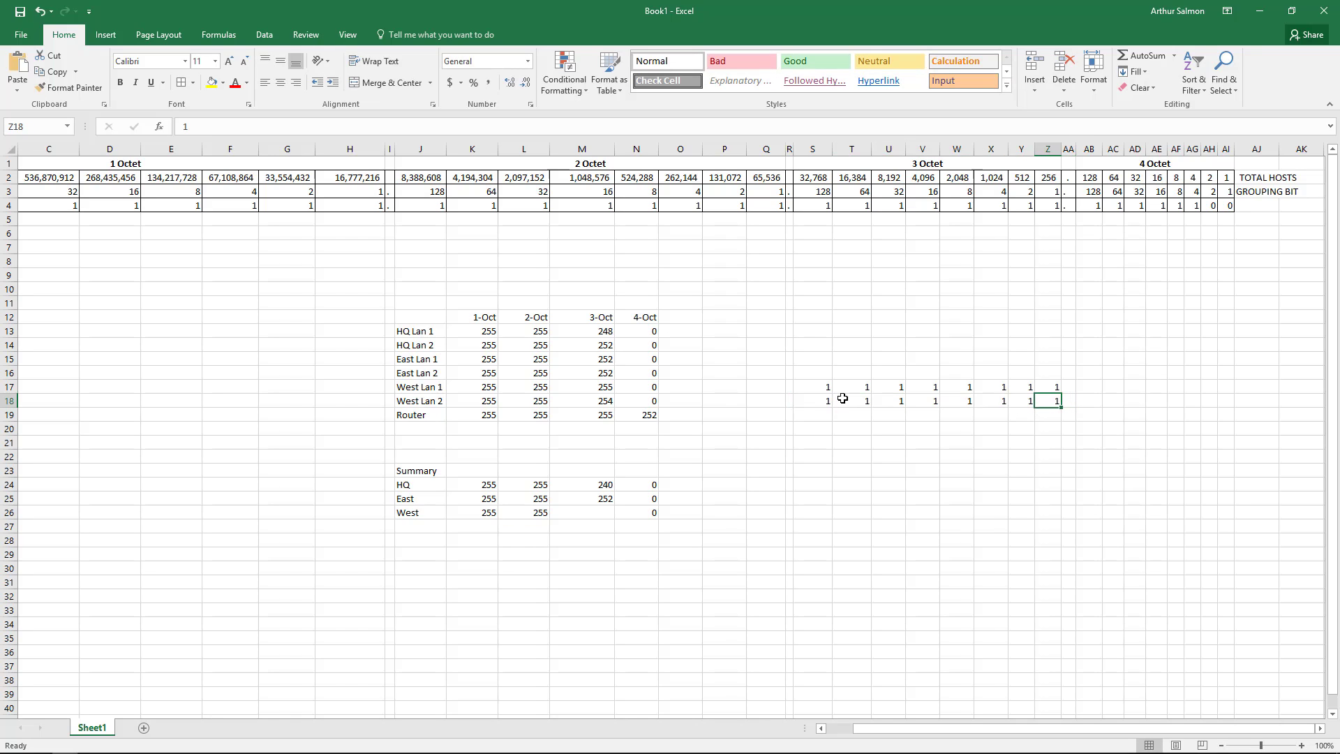
pyautogui.write('0')
pyautogui.press('Return')
# Compare the first seven bits of both West LANs and enter 251 as West's summary third octet in M26.
pyautogui.moveTo(828, 388); pyautogui.dragTo(1024, 396)
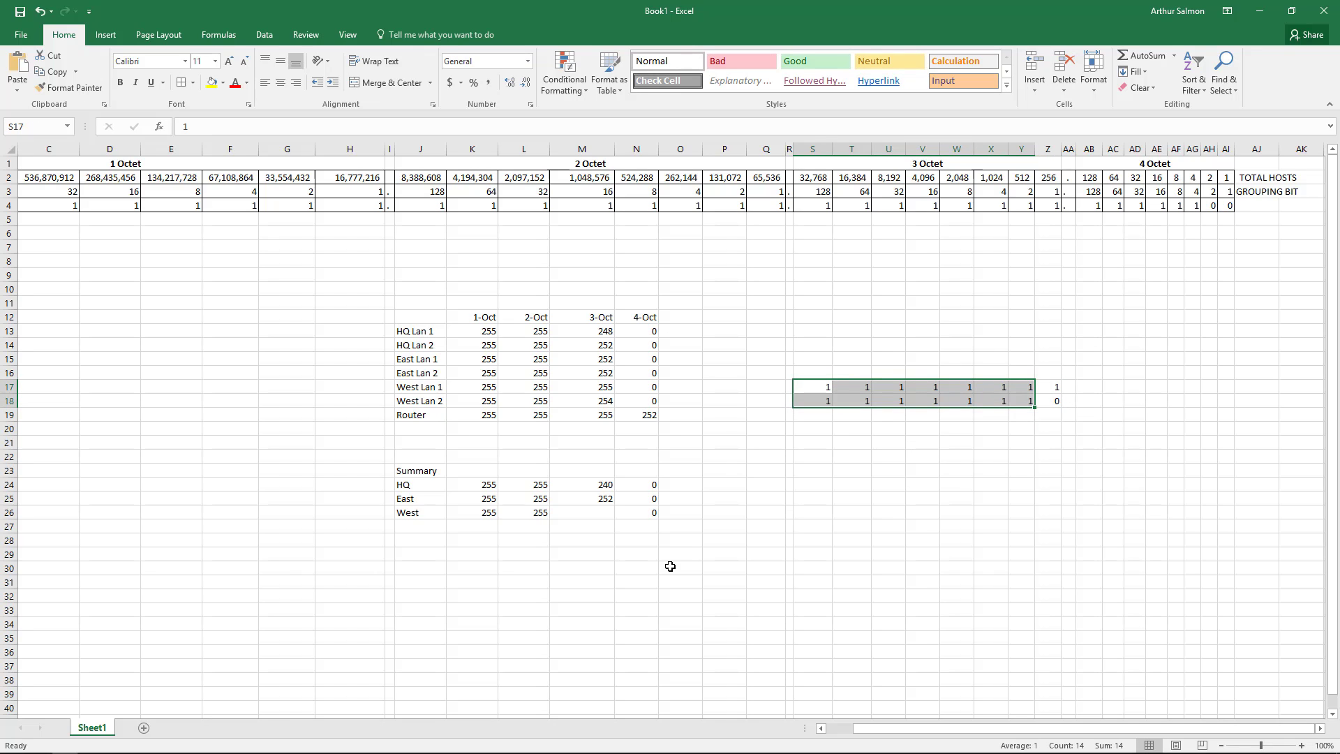
pyautogui.click(600, 511)
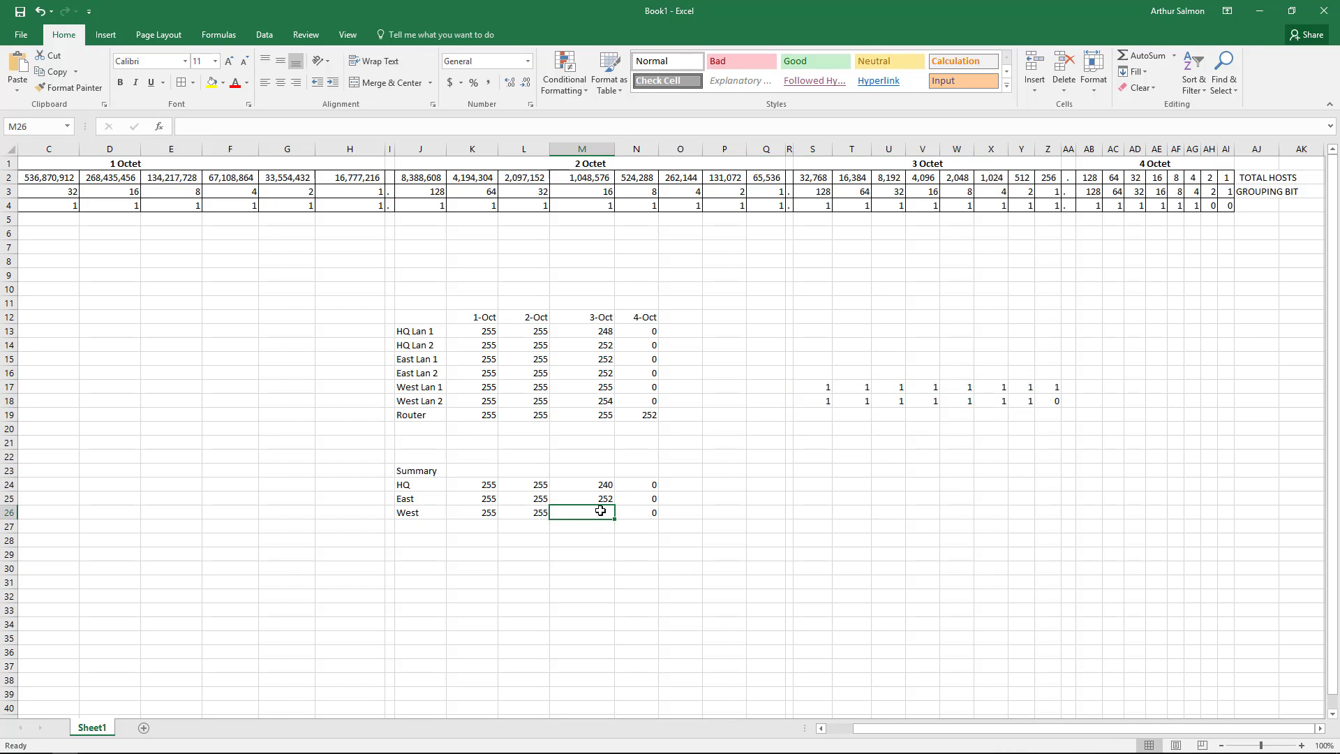
pyautogui.write('251')
pyautogui.click(888, 512)
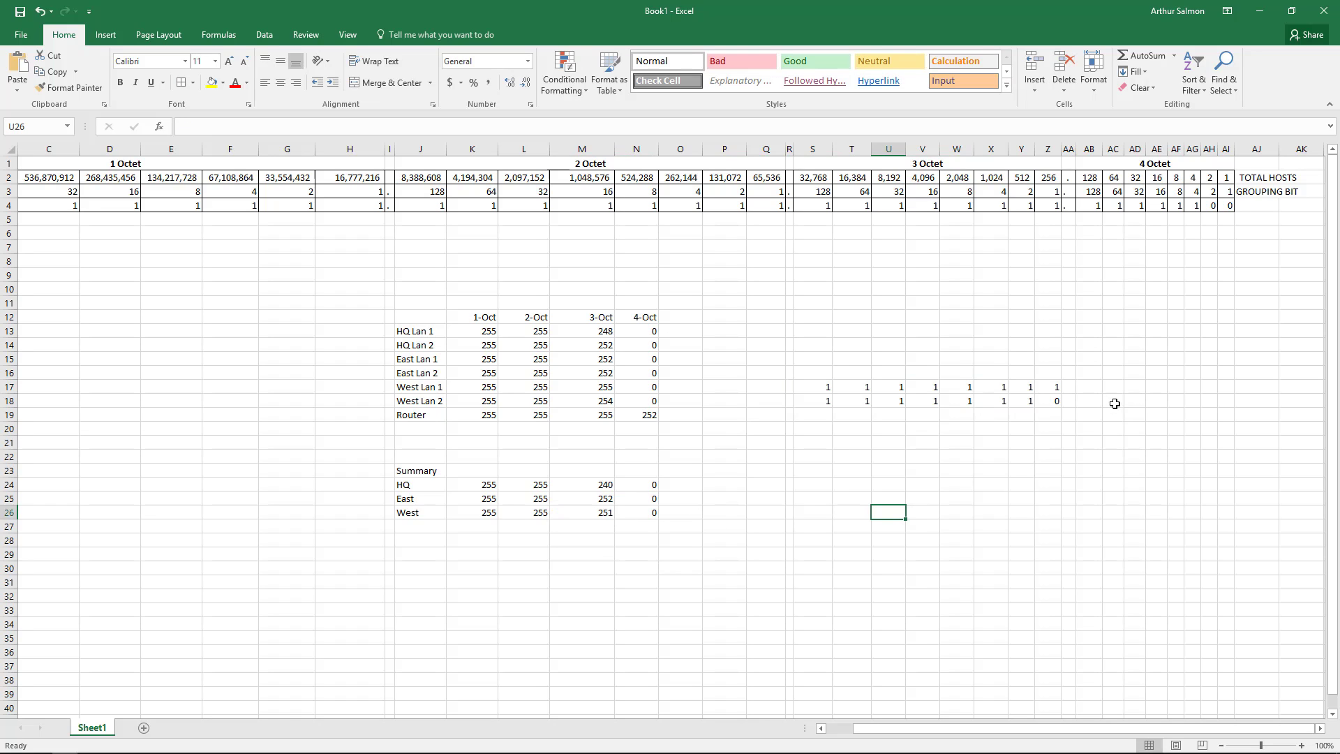
# Compare both West LANs' binary third octets and set West Lan 1's last bit in Z17 to 0.
pyautogui.moveTo(827, 386); pyautogui.dragTo(1036, 402)
pyautogui.click(1040, 450)
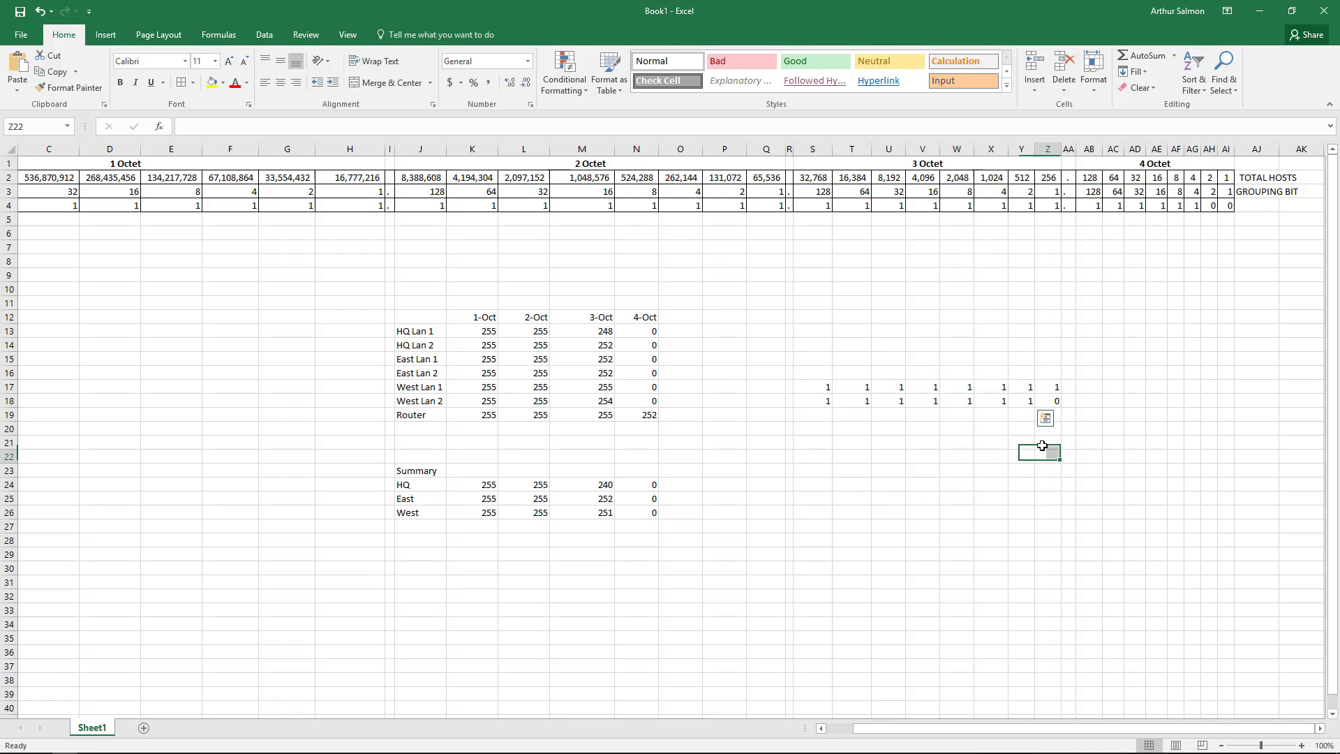
pyautogui.click(1049, 389)
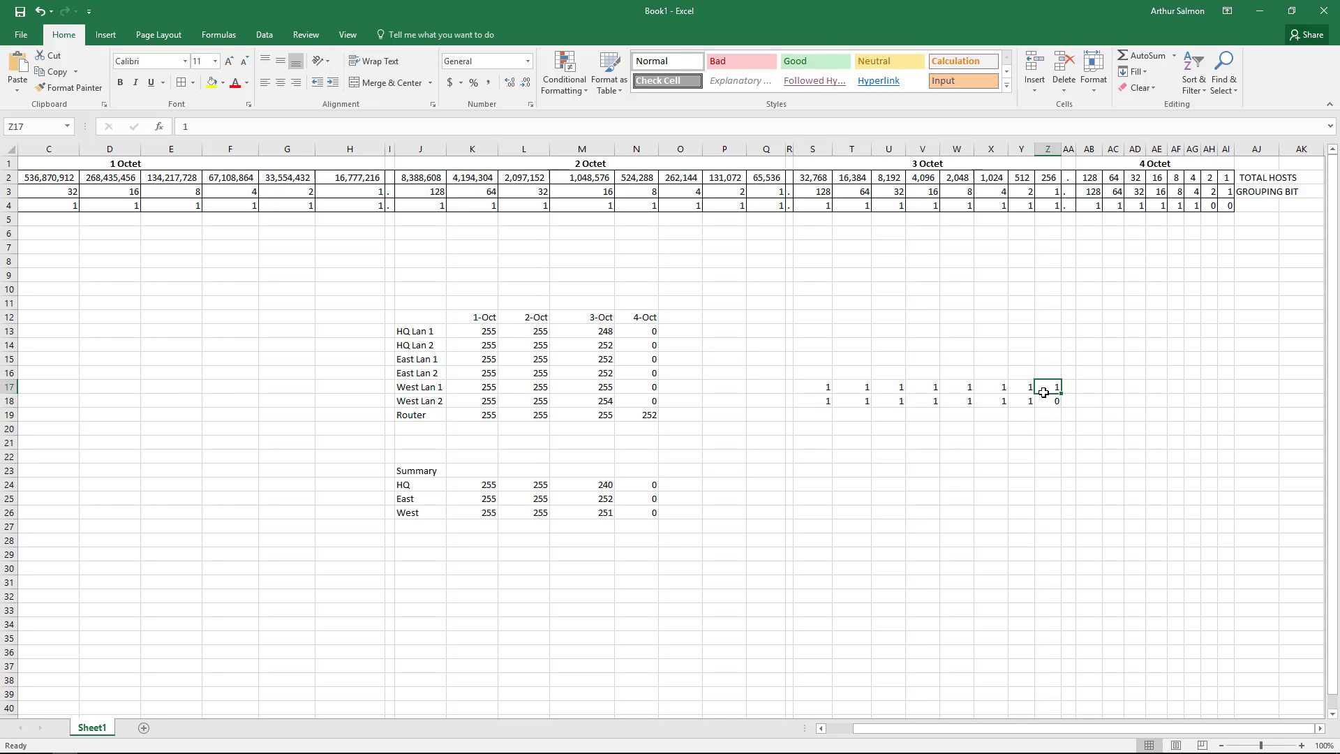
pyautogui.write('0')
pyautogui.moveTo(1014, 467); pyautogui.dragTo(995, 467)
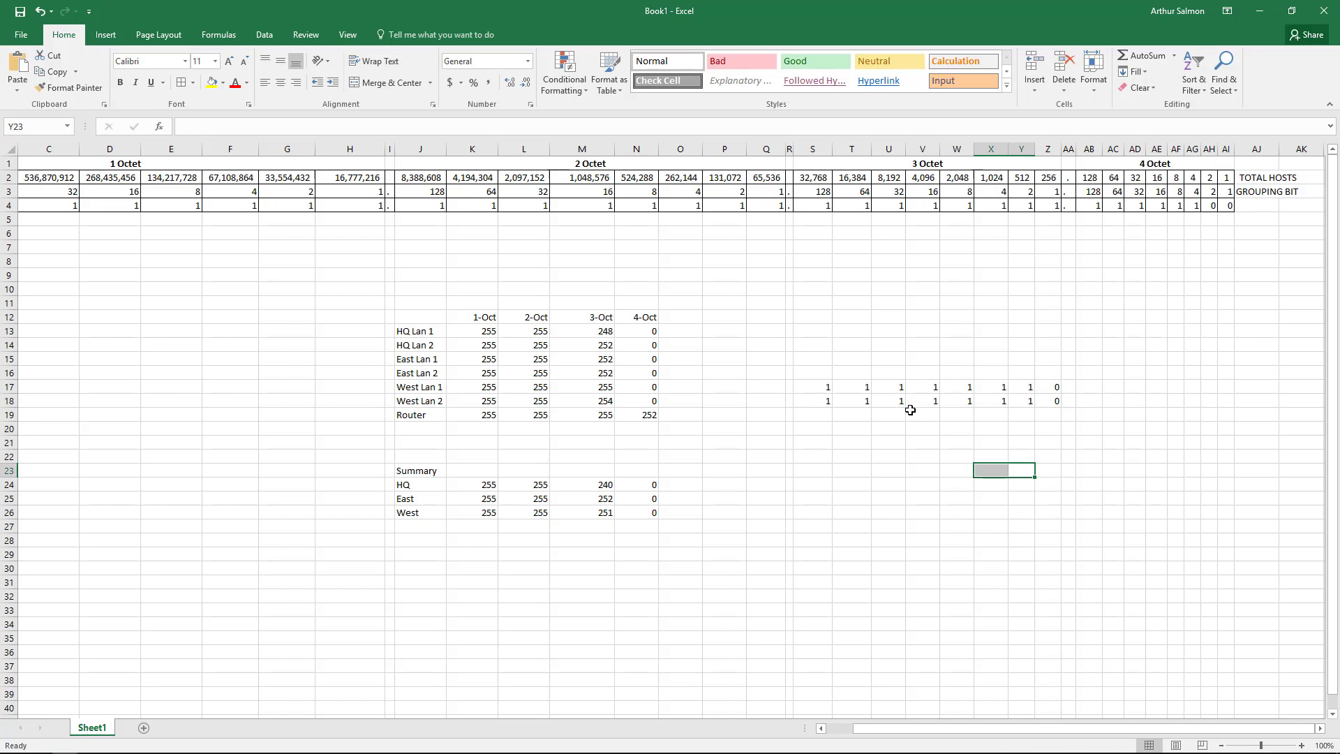
# Step through the matching bits in row 18 and set West's summary third octet in M26 to 254.
pyautogui.click(802, 403)
pyautogui.press('Right')
pyautogui.press('Right')
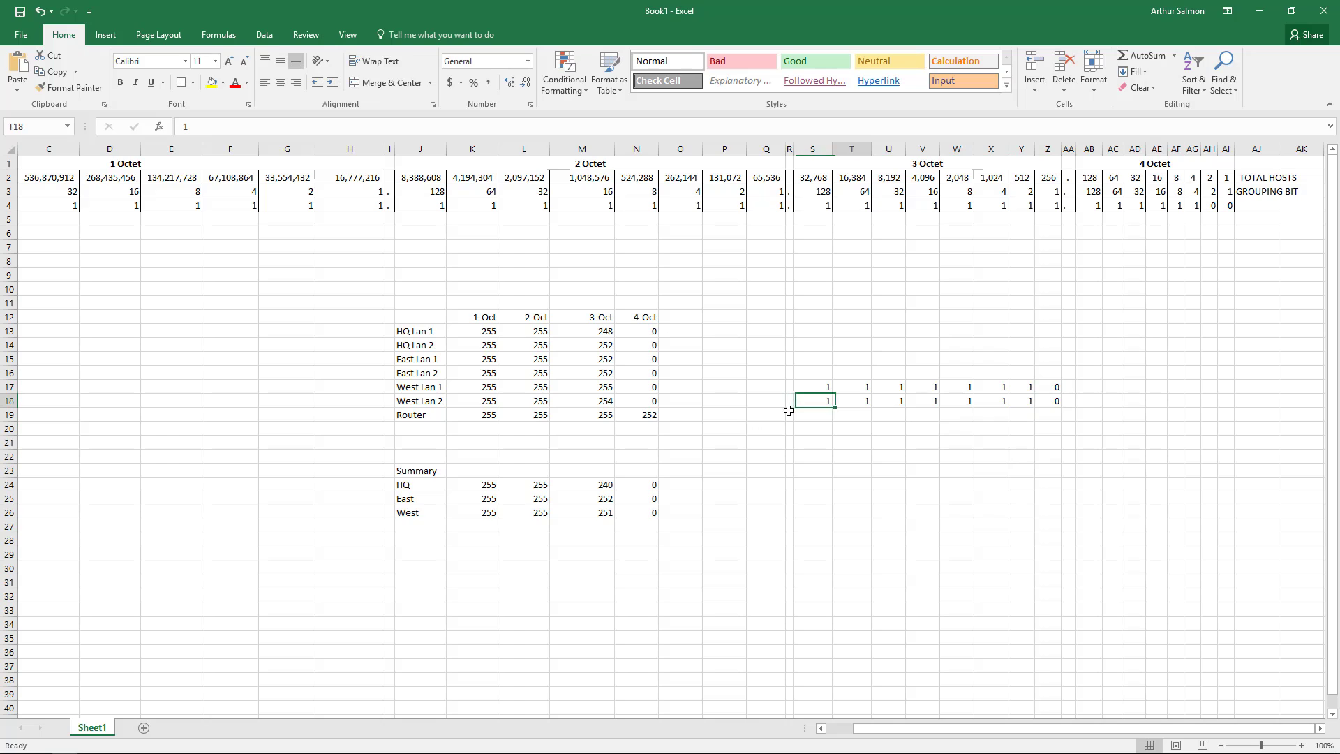
pyautogui.press('Right')
pyautogui.press('Right')
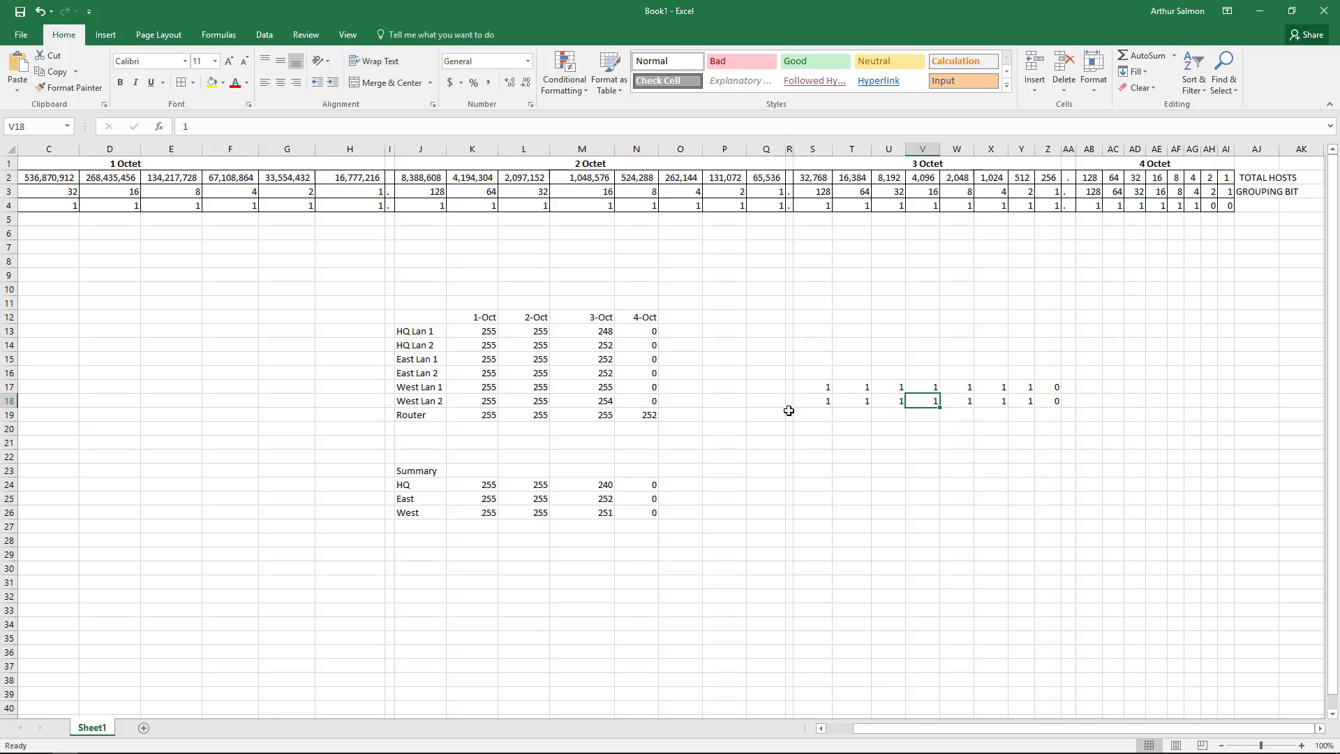
pyautogui.press('Right')
pyautogui.press('Right')
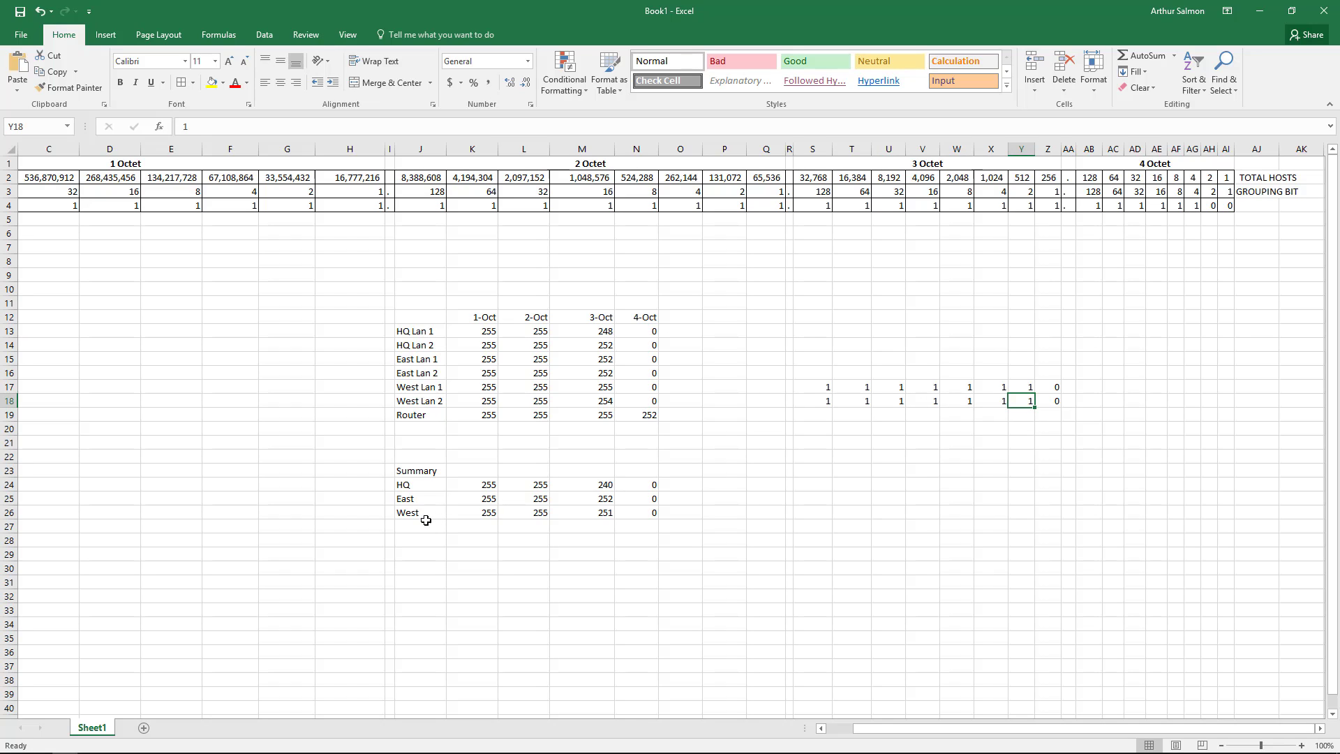
pyautogui.click(596, 514)
pyautogui.write('25')
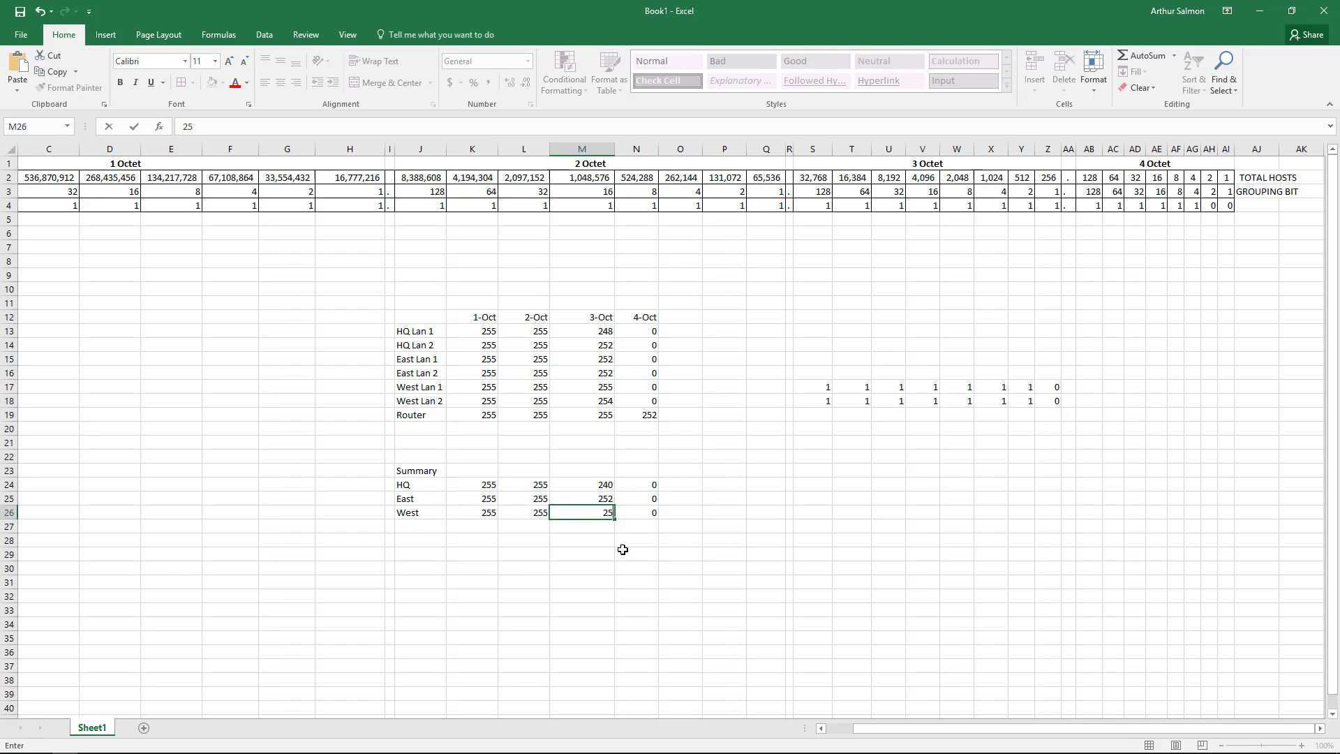
pyautogui.write('4')
pyautogui.press('Return')
pyautogui.click(574, 567)
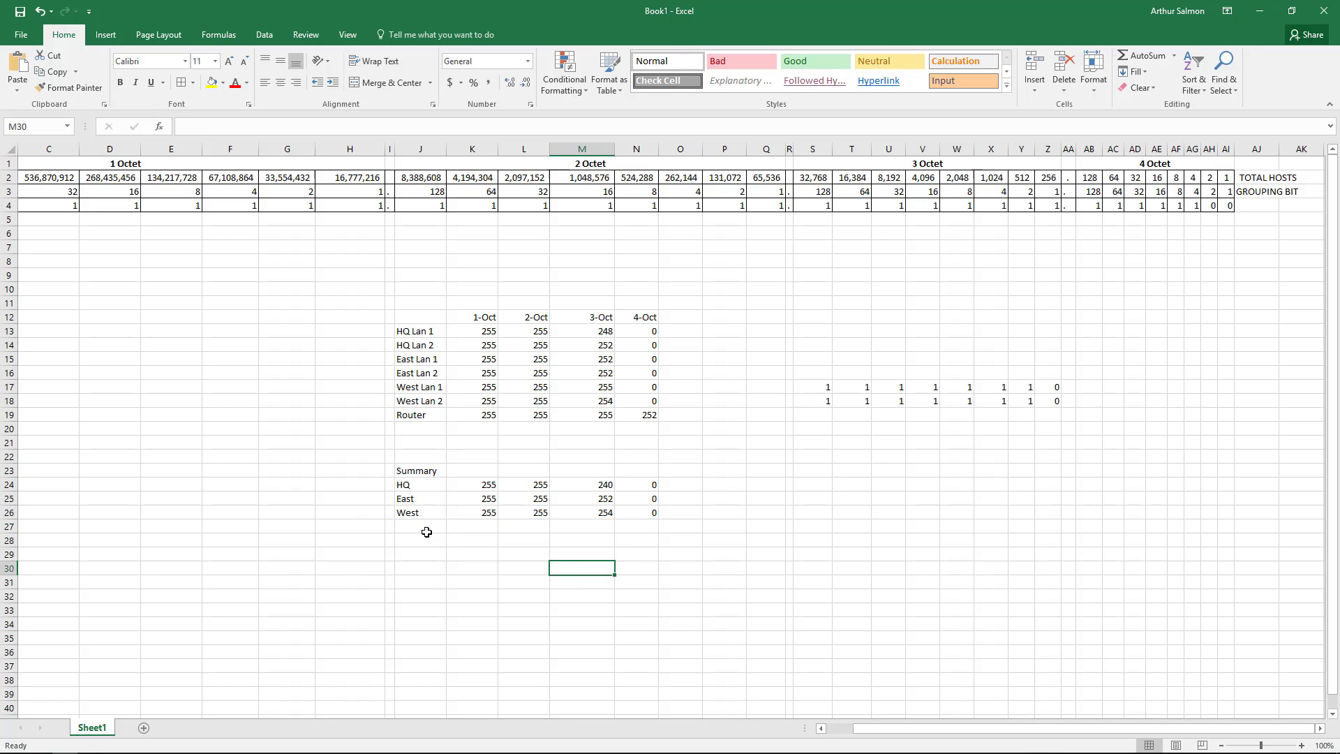
# Copy the Summary block with the HQ, East and West rows, J23 to N26.
pyautogui.moveTo(411, 476); pyautogui.dragTo(615, 522)
pyautogui.hotkey('ctrl', 'q')
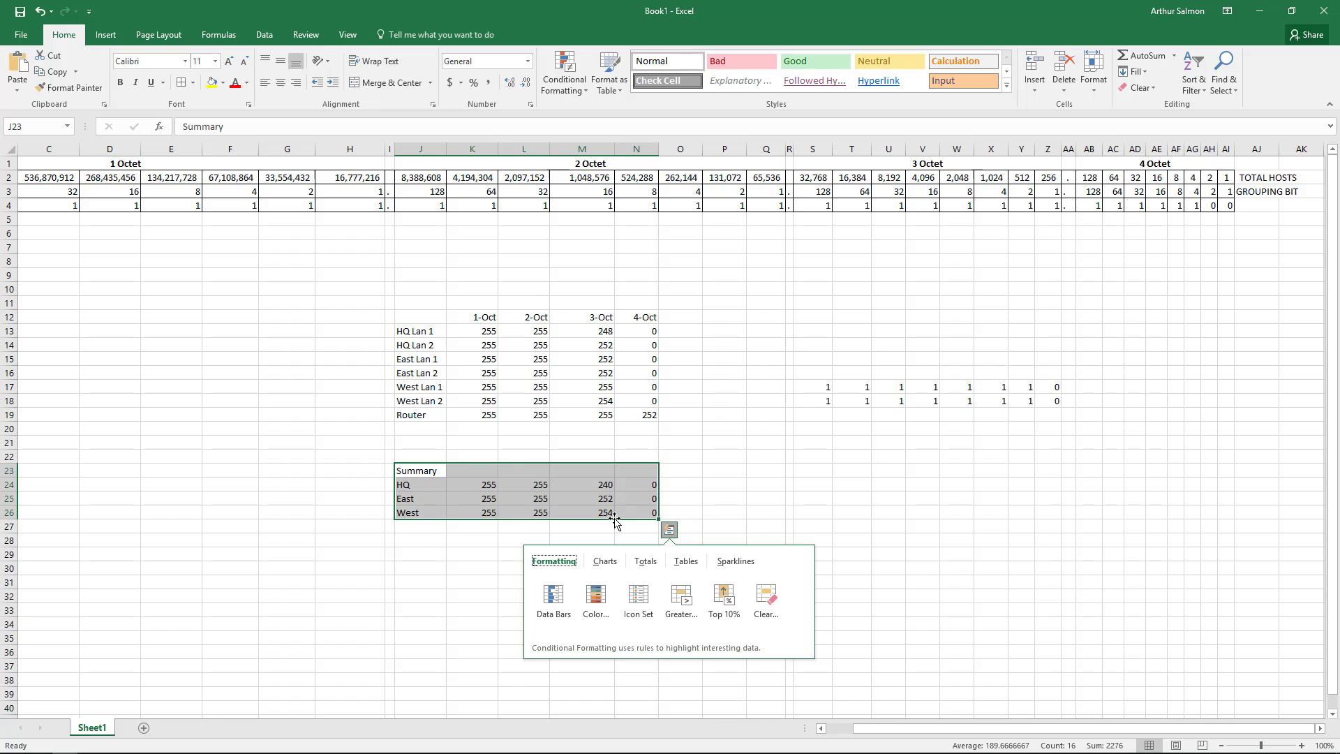
pyautogui.click(512, 543)
pyautogui.moveTo(407, 474); pyautogui.dragTo(638, 515)
pyautogui.hotkey('ctrl', 'c')
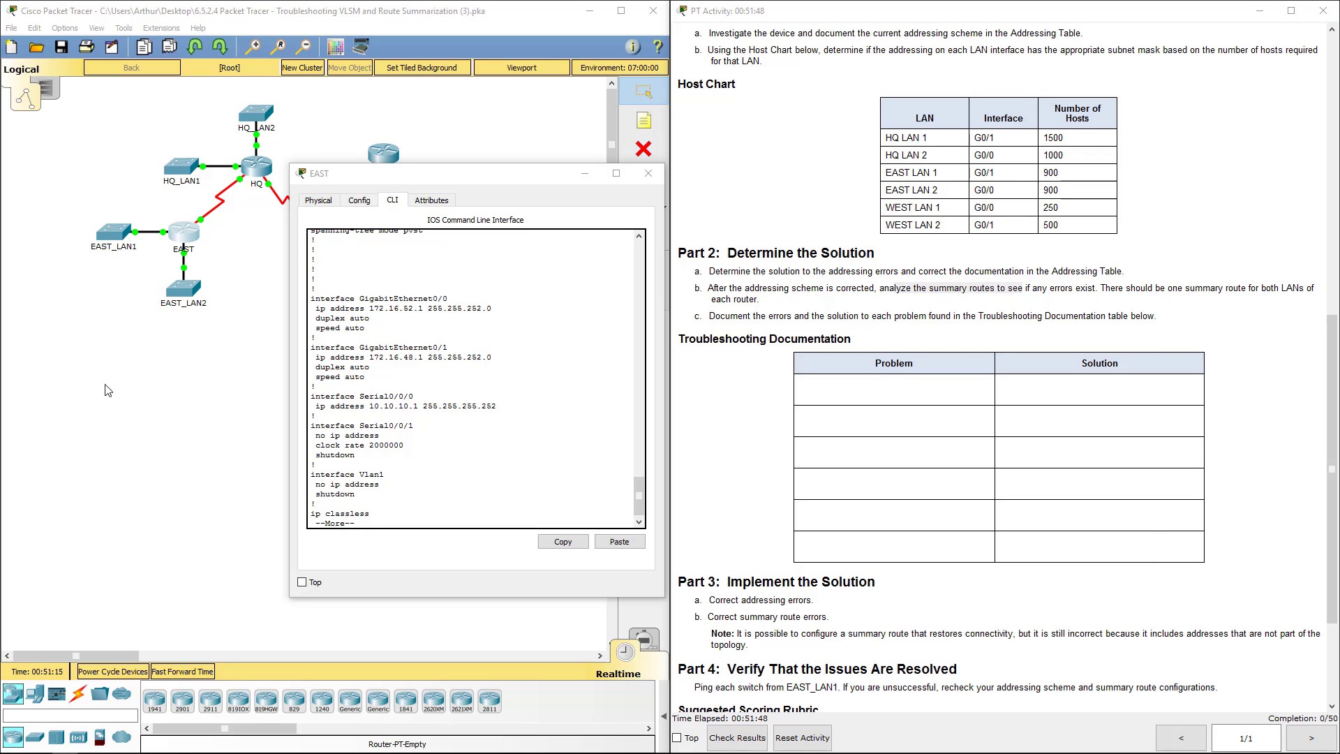
# Switch to the Word document, replace the "Addressing Table" heading with the copied summary table, and dock the document beside Packet Tracer.
pyautogui.hotkey('alt', 'Tab')
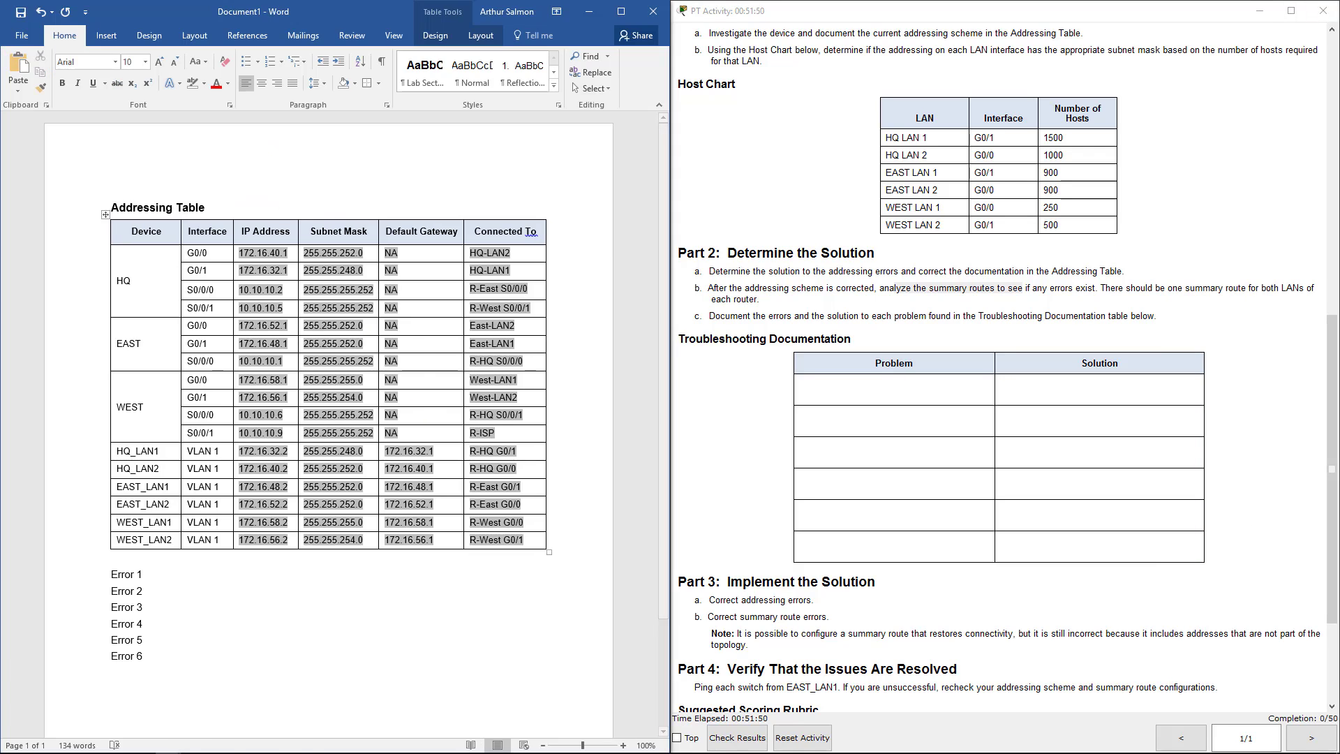
pyautogui.click(687, 244)
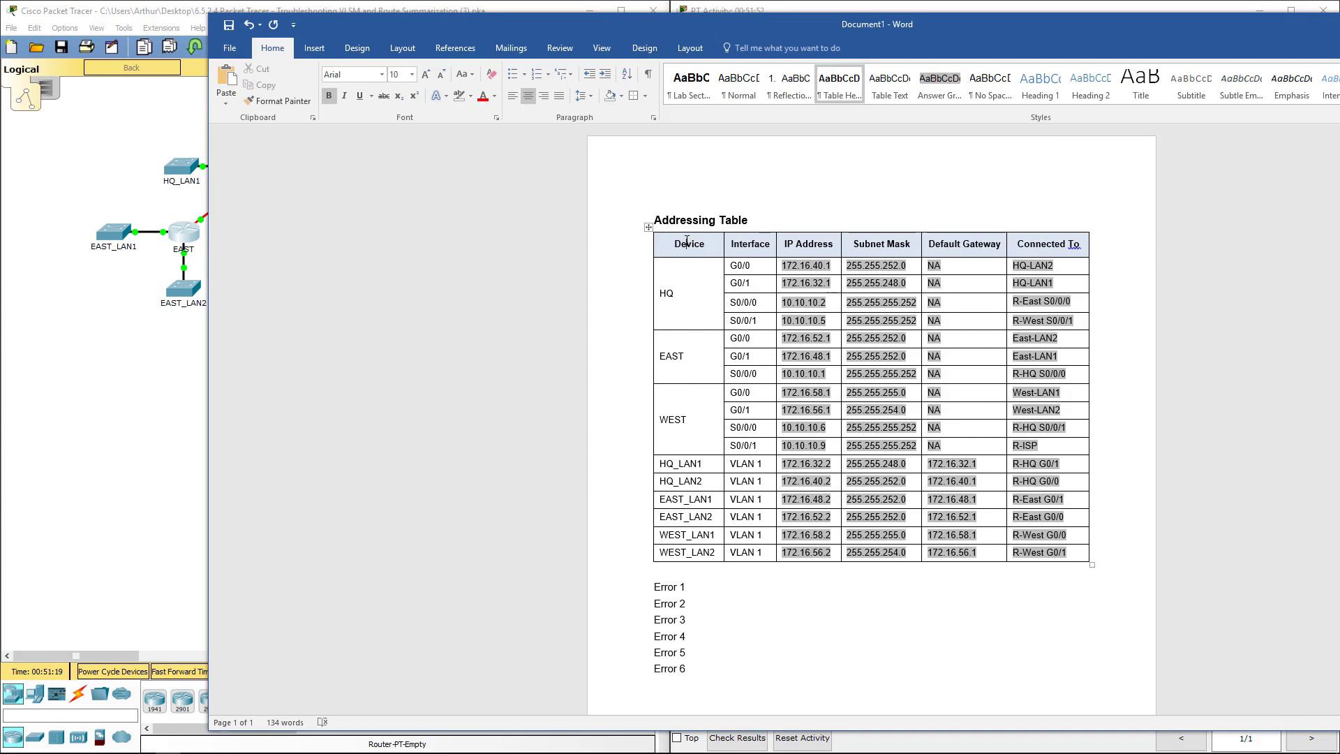
pyautogui.click(676, 207)
pyautogui.click(646, 220)
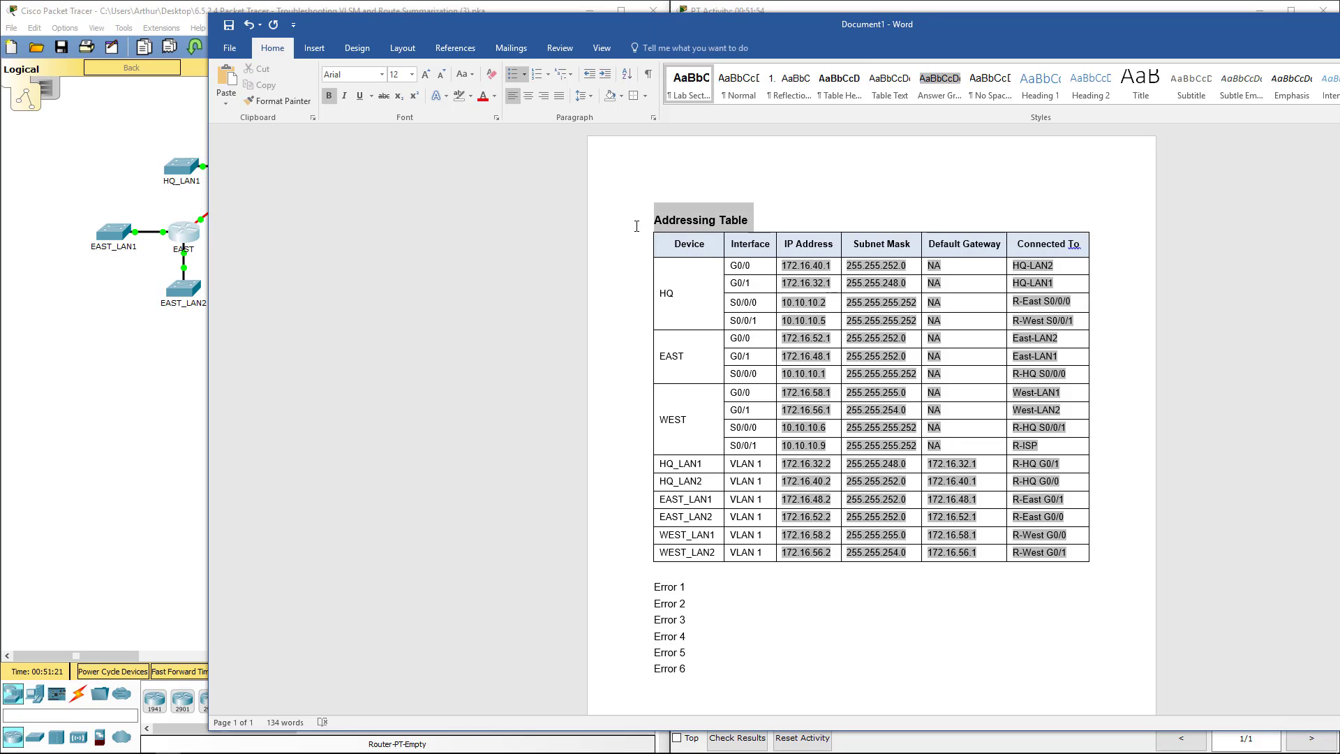
pyautogui.press('BackSpace')
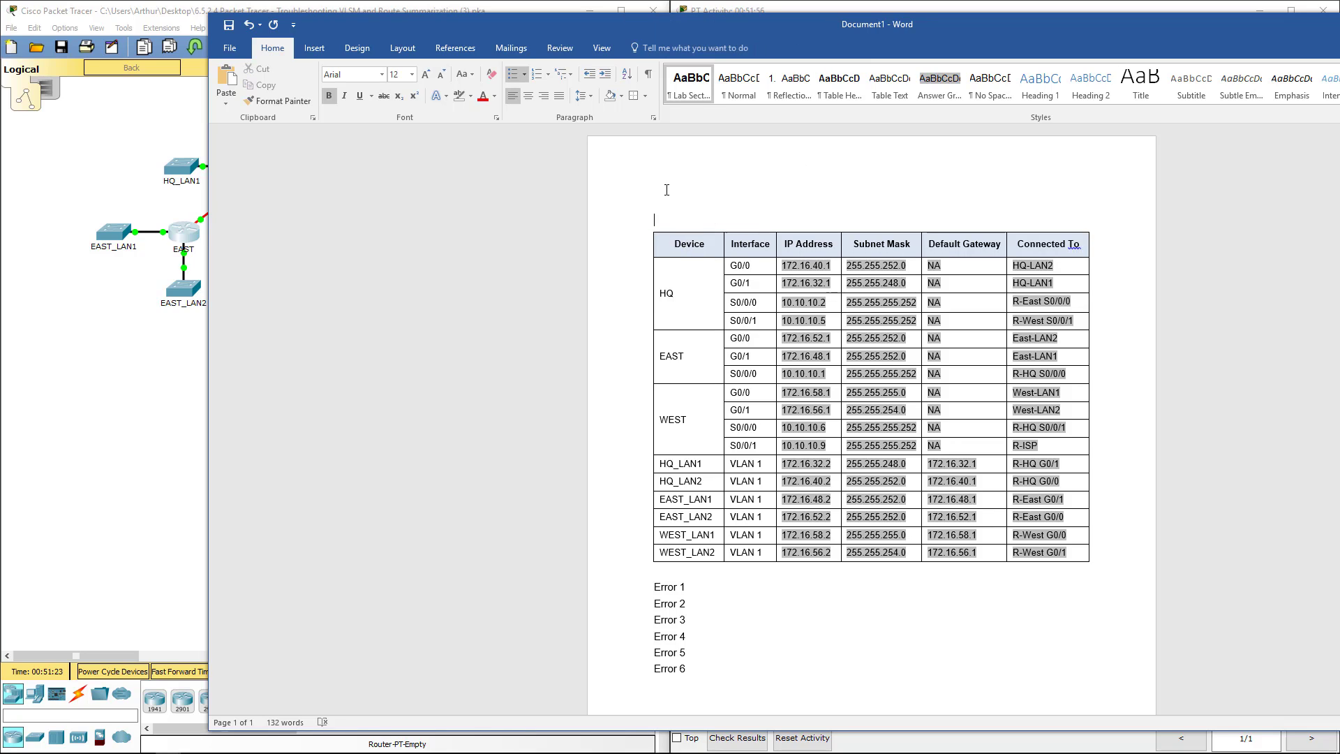
pyautogui.hotkey('ctrl', 'v')
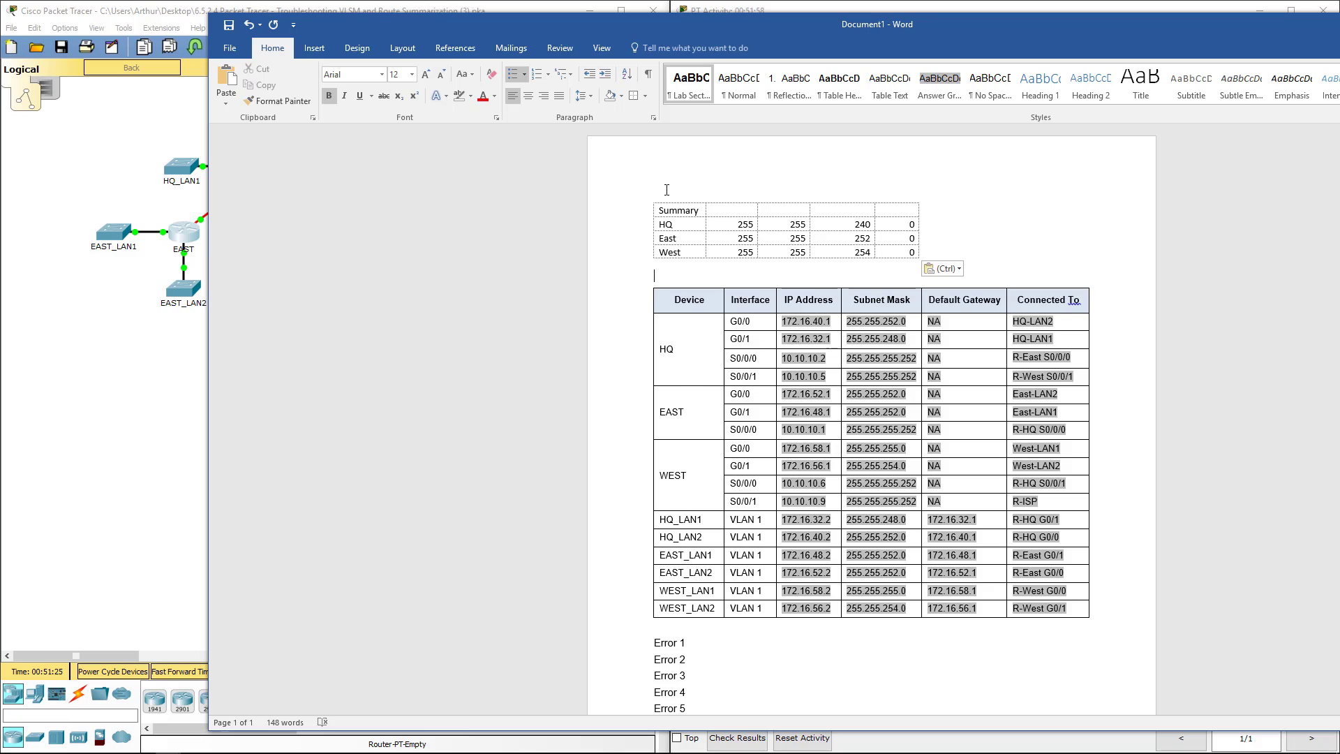
pyautogui.press('Delete')
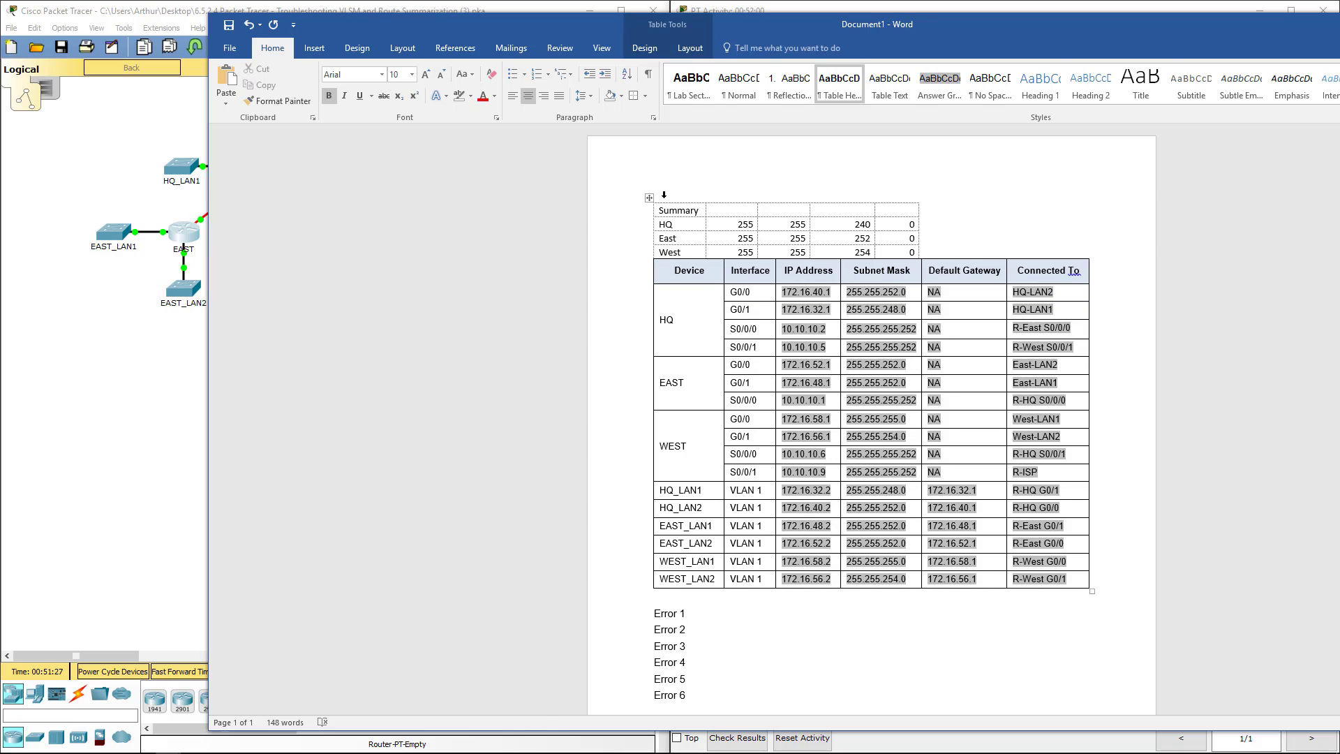
pyautogui.press('super+Right')
pyautogui.click(524, 126)
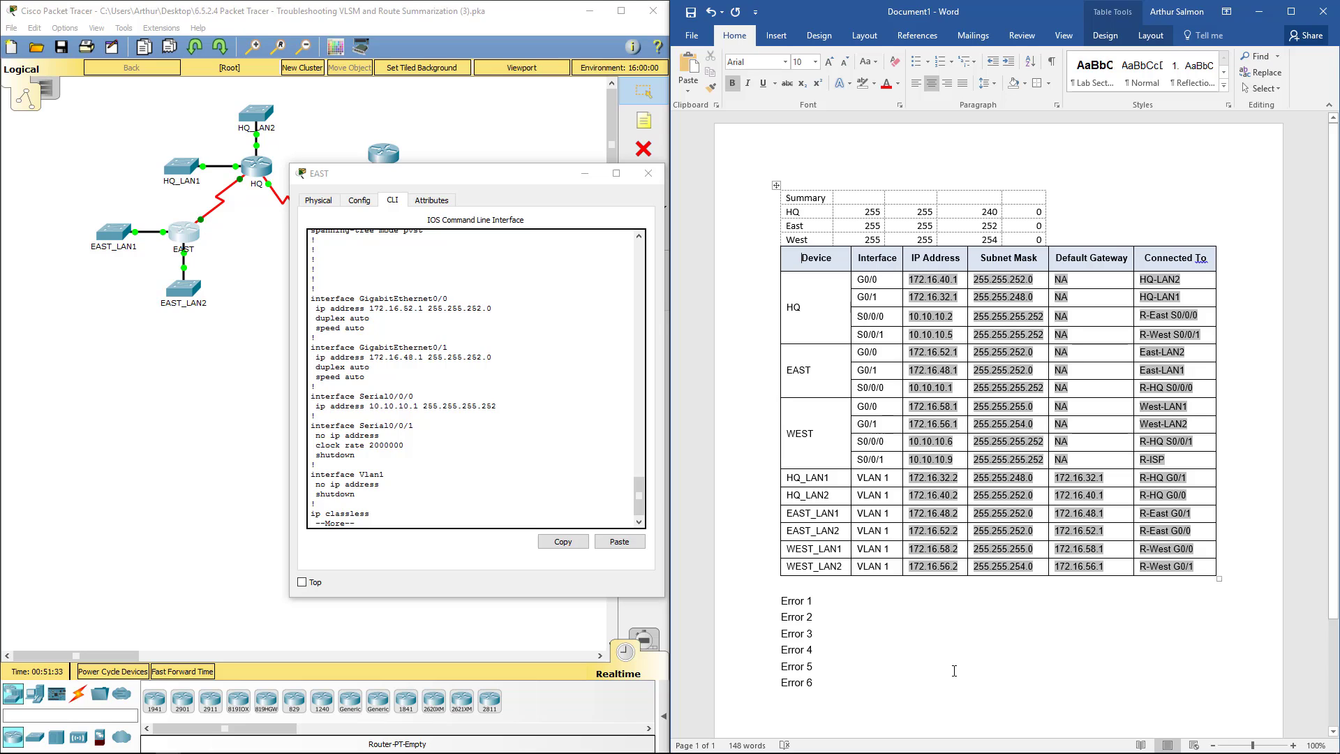
# Check EAST's interface addresses, continue its running configuration to the static routes, and examine the 172.16.56.0 route.
pyautogui.moveTo(394, 307); pyautogui.dragTo(492, 307)
pyautogui.moveTo(408, 347); pyautogui.dragTo(558, 365)
pyautogui.moveTo(412, 405); pyautogui.dragTo(478, 415)
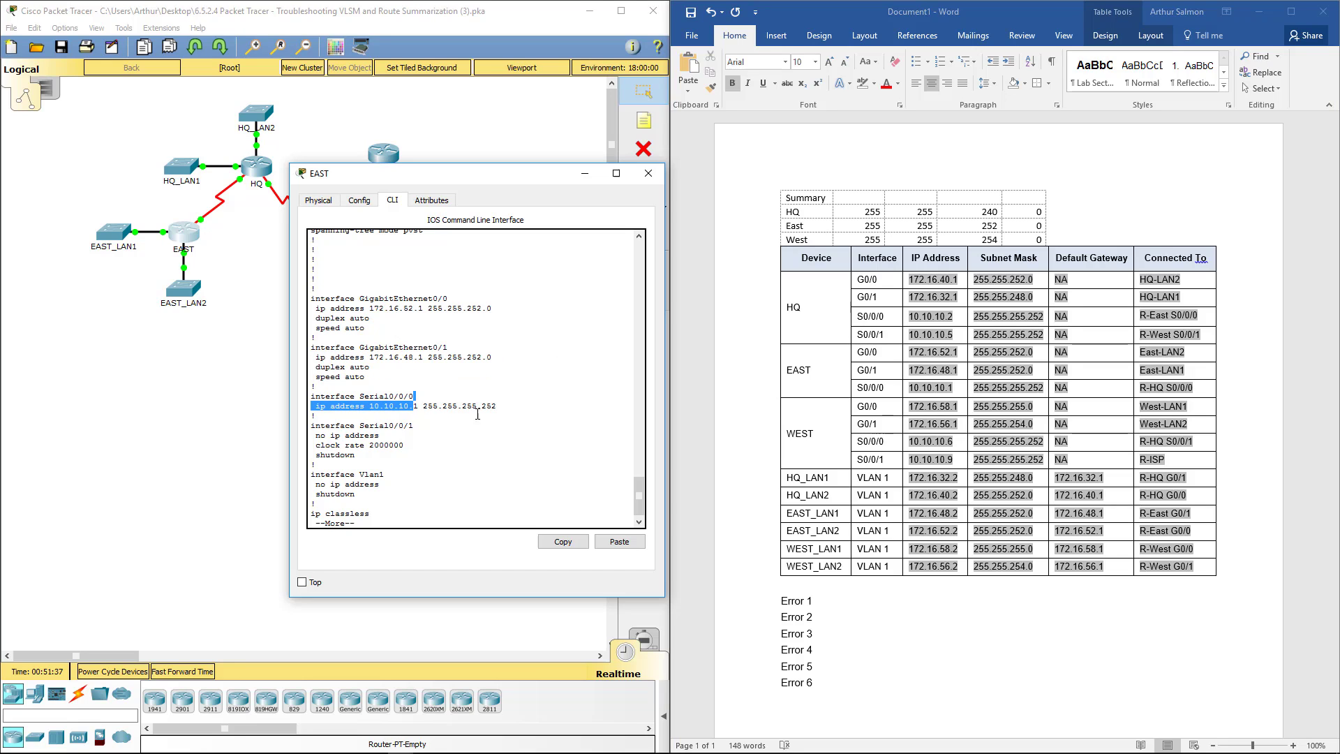
pyautogui.click(484, 453)
pyautogui.press('space')
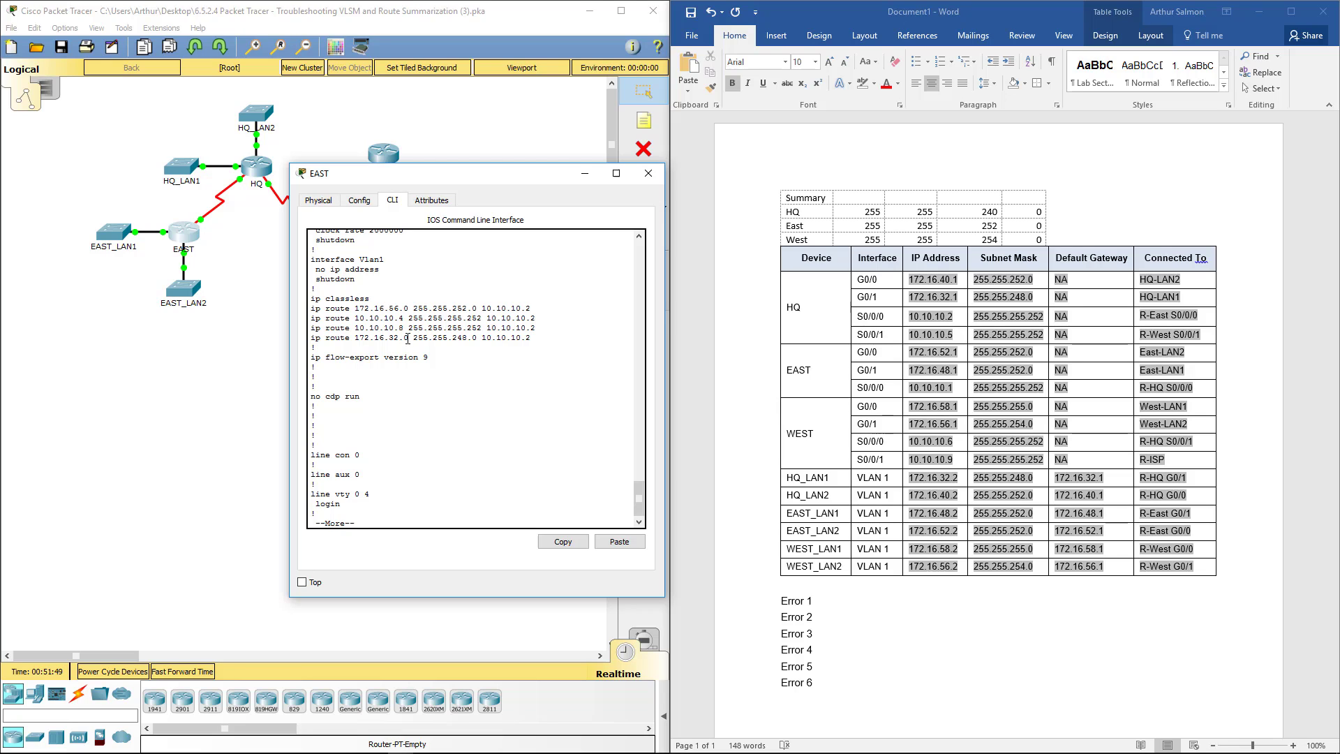
pyautogui.moveTo(352, 301); pyautogui.dragTo(474, 308)
pyautogui.click(380, 302)
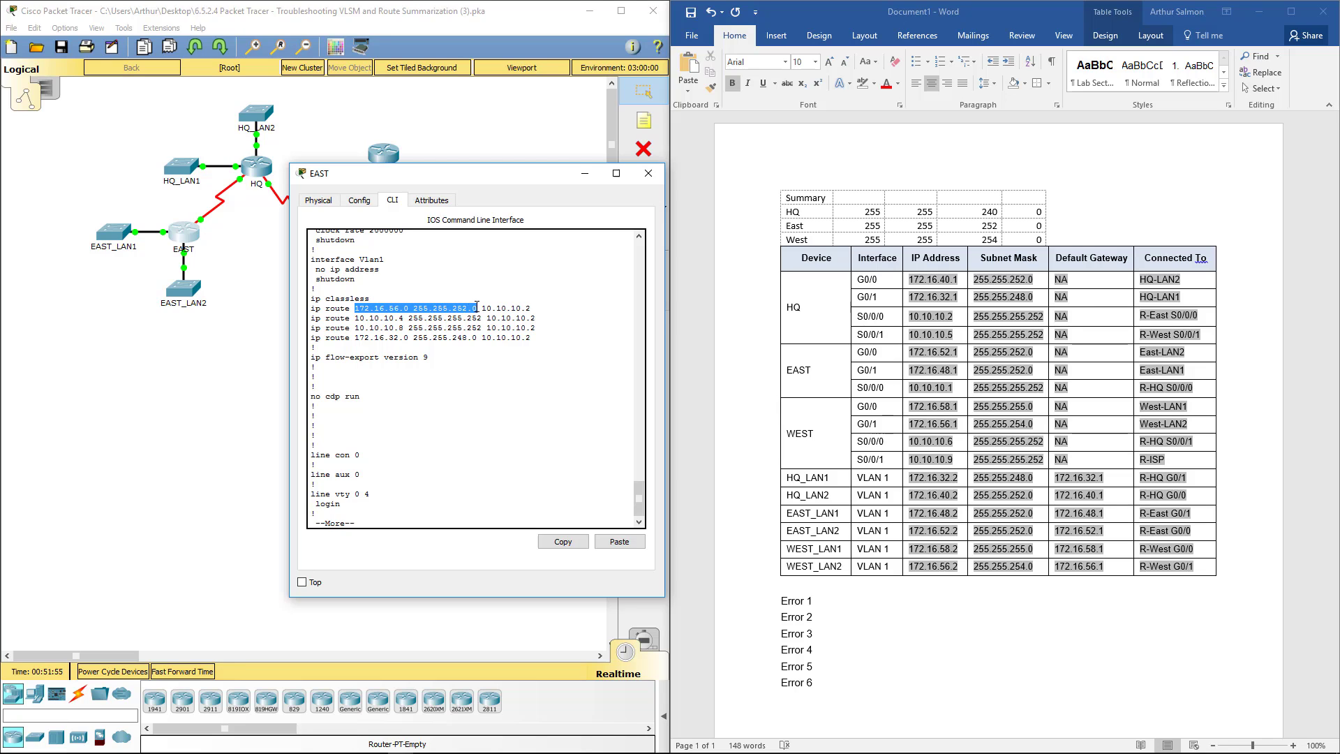
pyautogui.moveTo(356, 308); pyautogui.dragTo(525, 308)
pyautogui.click(537, 308)
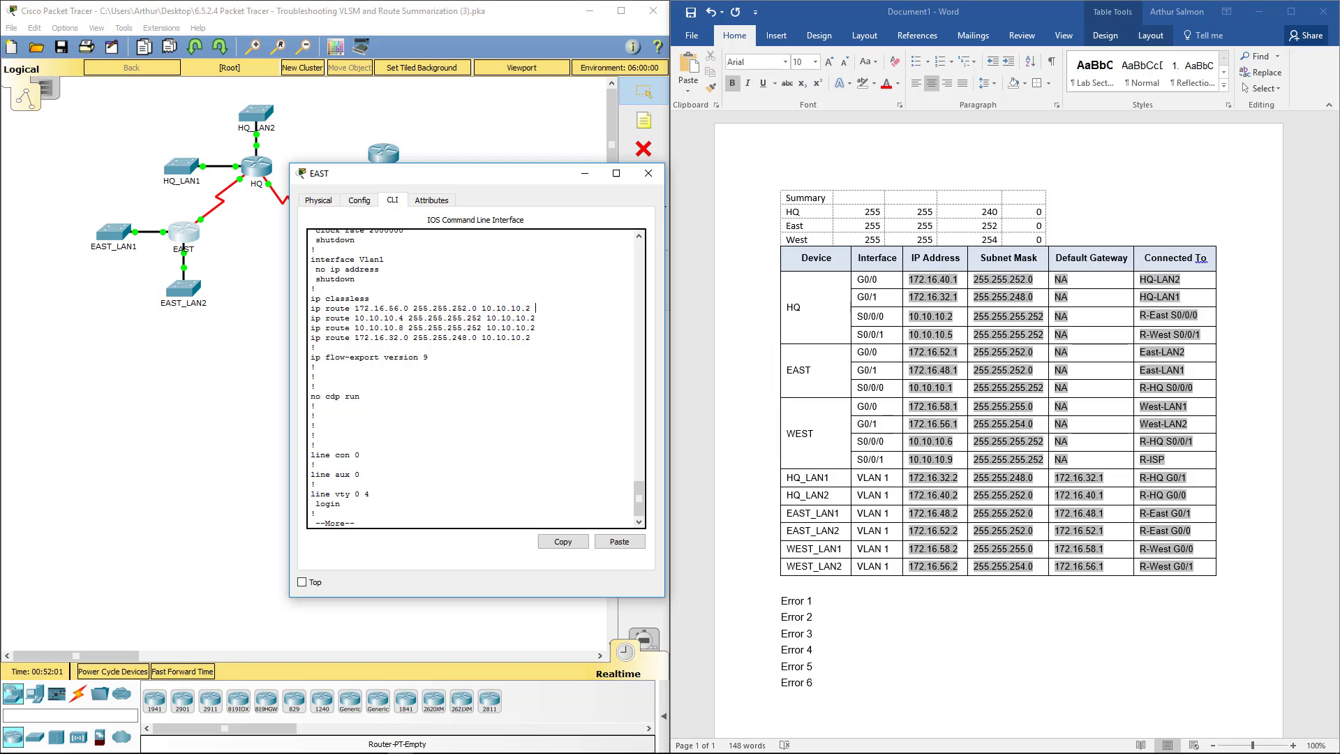
# Compare EAST's 172.16.56.0 route with the WEST G0/1 and WEST_LAN2 entries in the Word addressing table.
pyautogui.hotkey('alt', 'Tab')
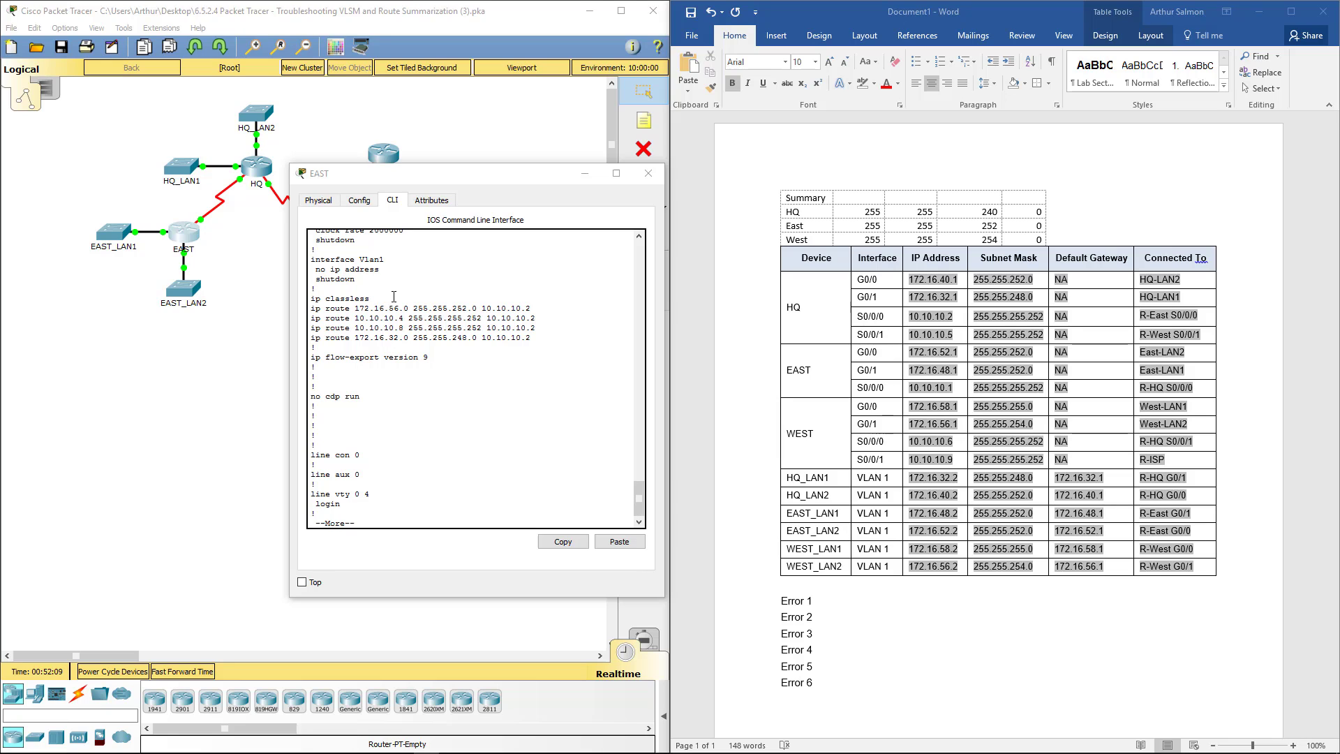
pyautogui.click(996, 438)
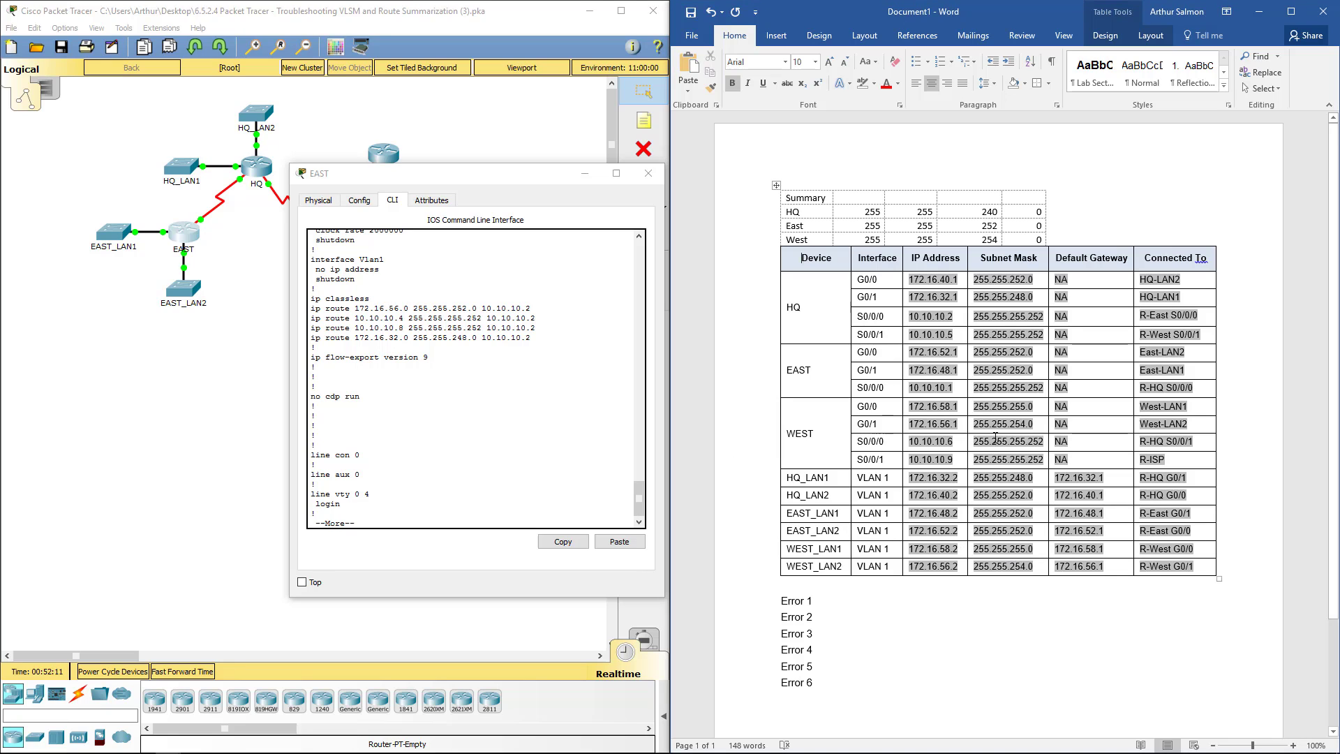
pyautogui.click(955, 529)
pyautogui.moveTo(916, 425); pyautogui.dragTo(949, 427)
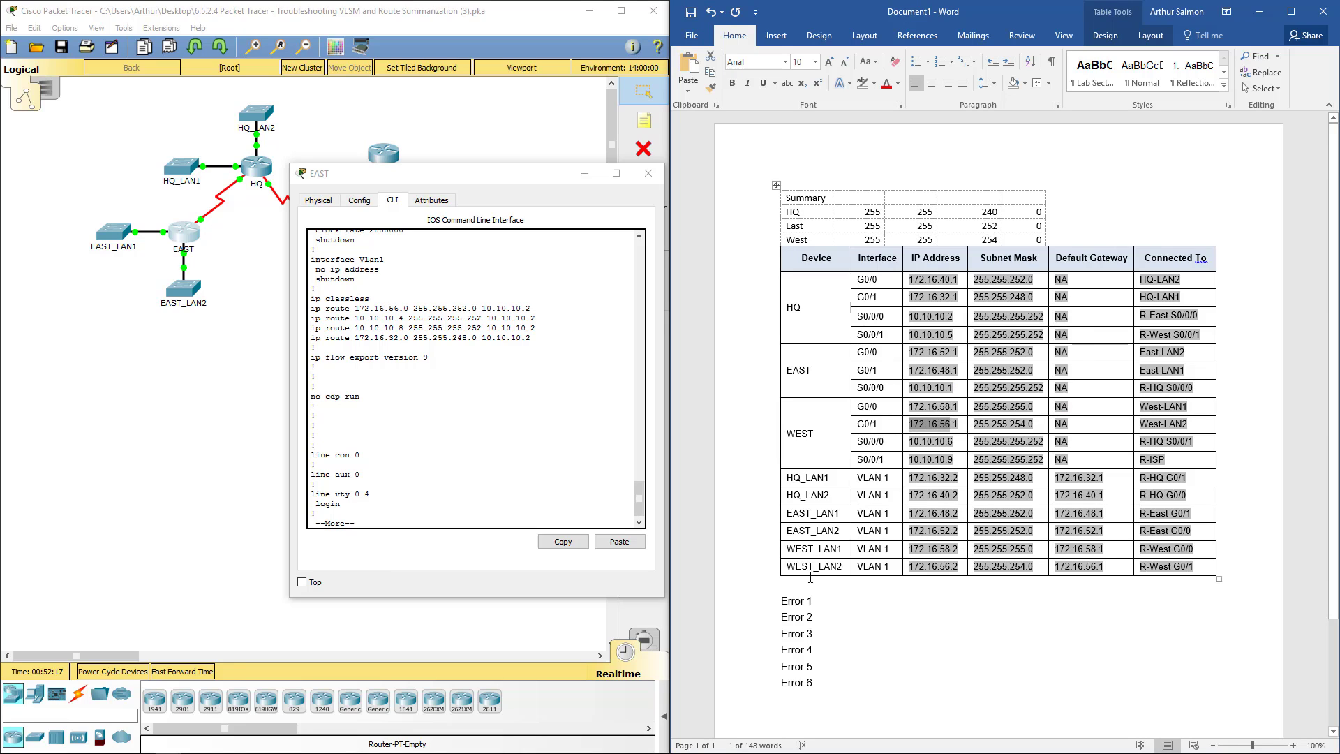
pyautogui.moveTo(796, 567); pyautogui.dragTo(1002, 565)
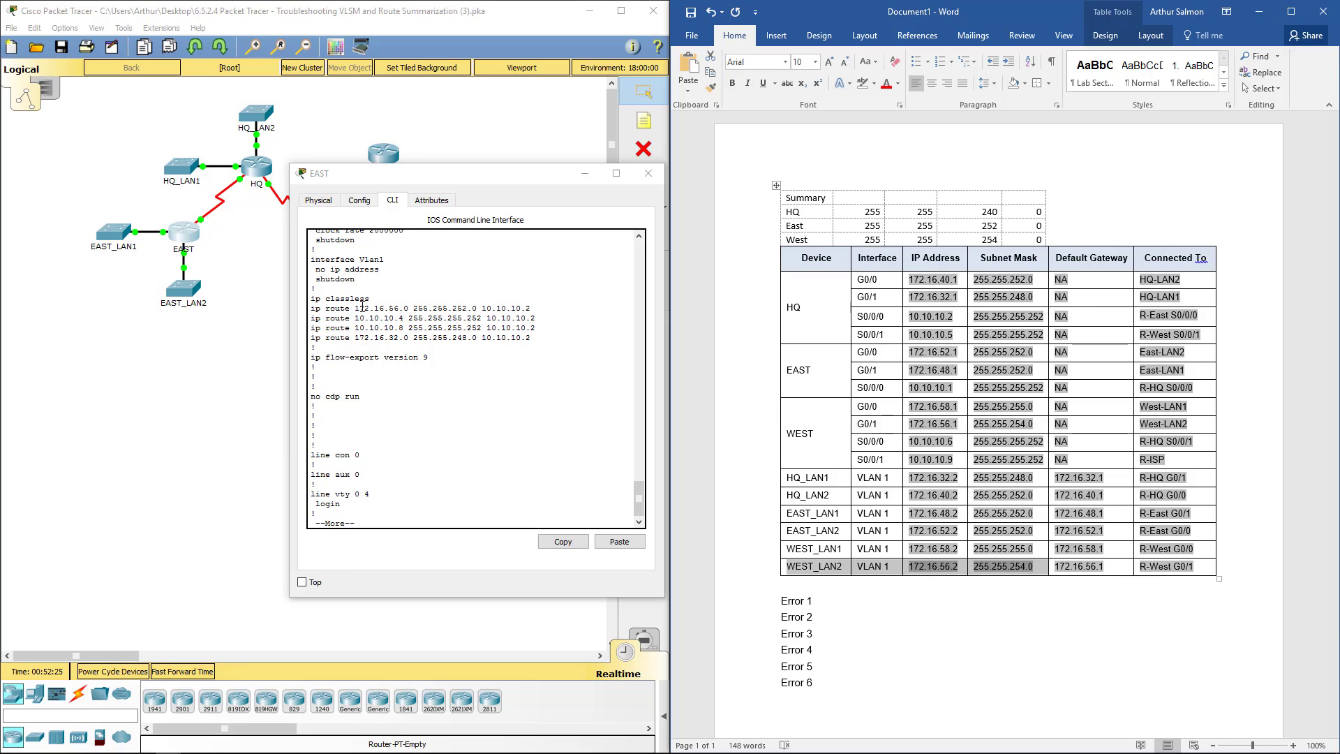
pyautogui.moveTo(359, 307); pyautogui.dragTo(467, 309)
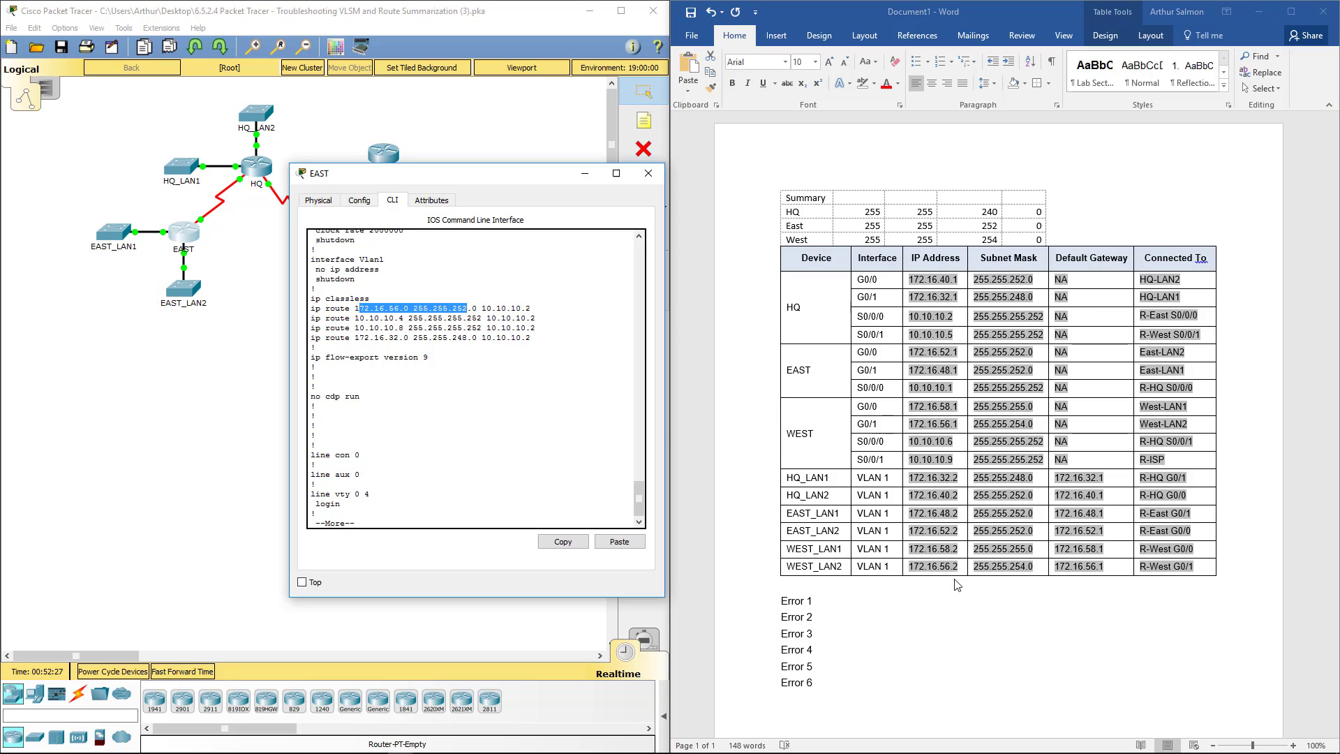
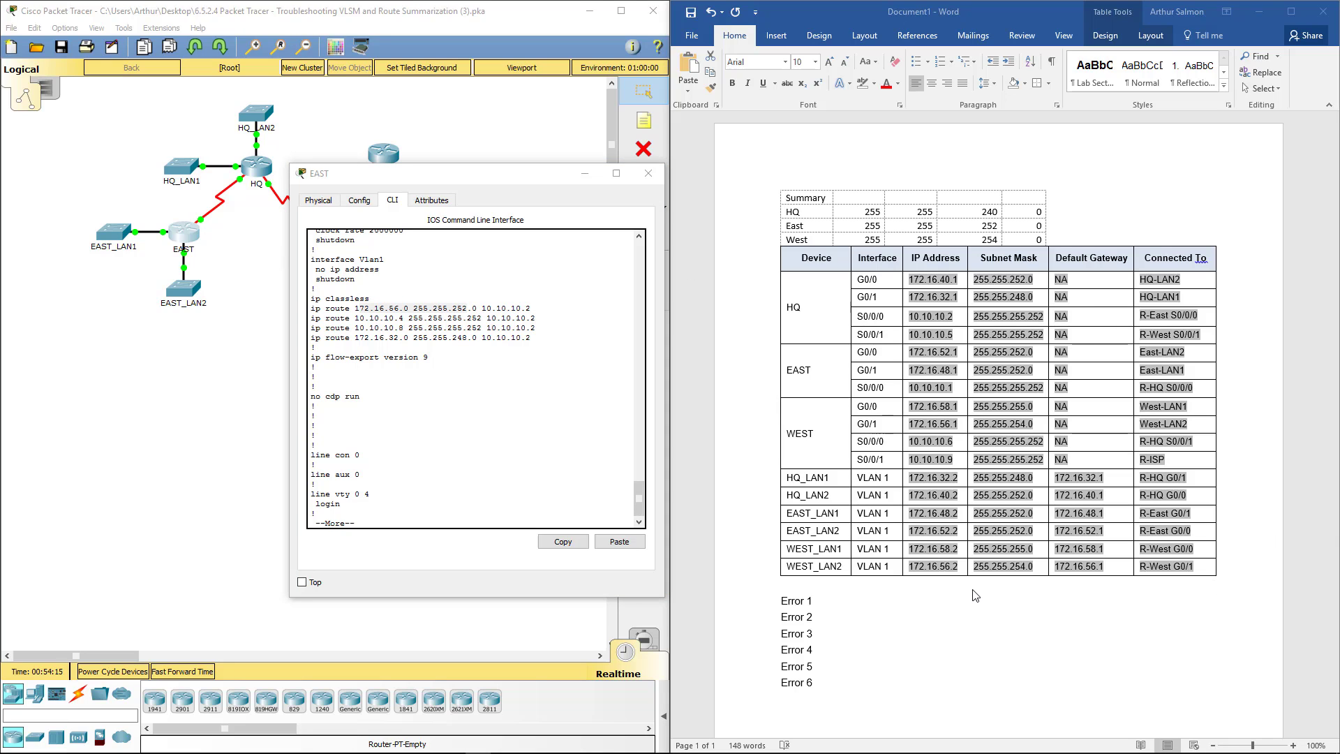
# Check EAST's 172.16.56.0 route against West's third octet in the pasted summary, and place the text cursor after "Error 1".
pyautogui.click(419, 357)
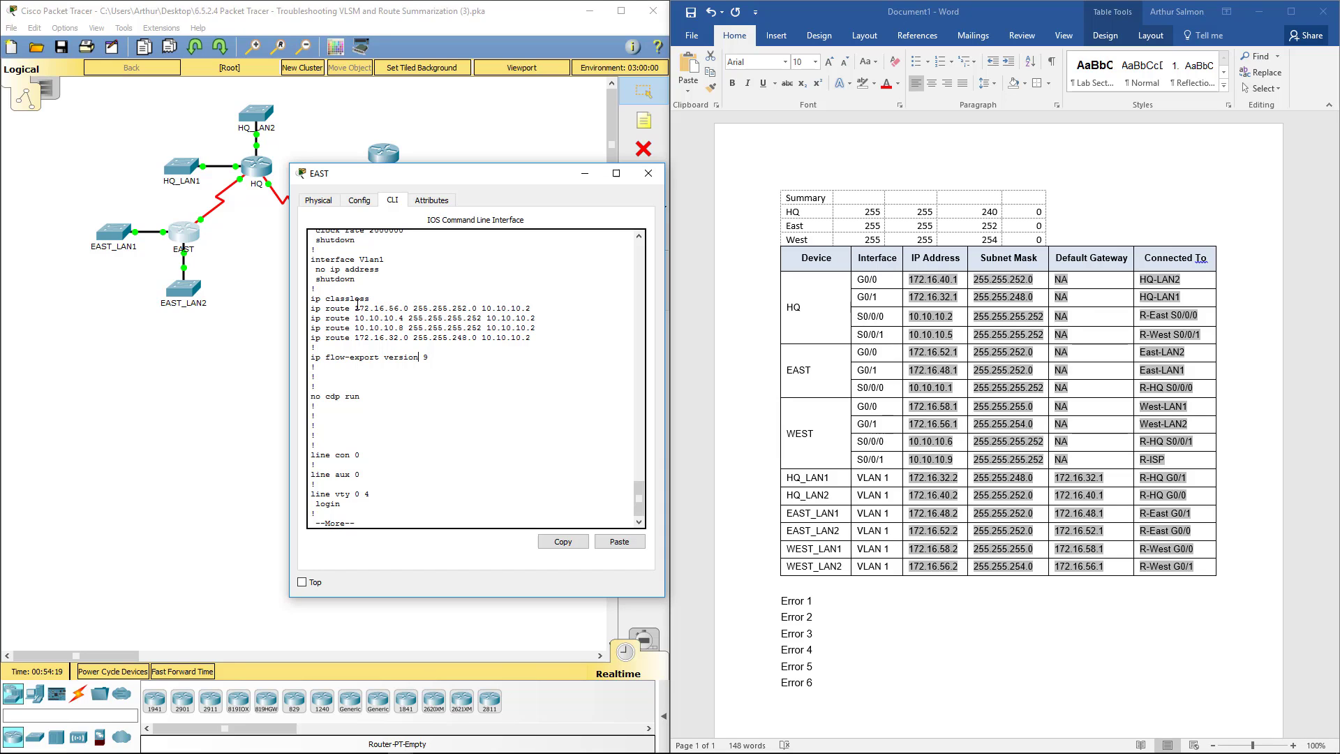
pyautogui.moveTo(355, 307); pyautogui.dragTo(398, 312)
pyautogui.click(884, 240)
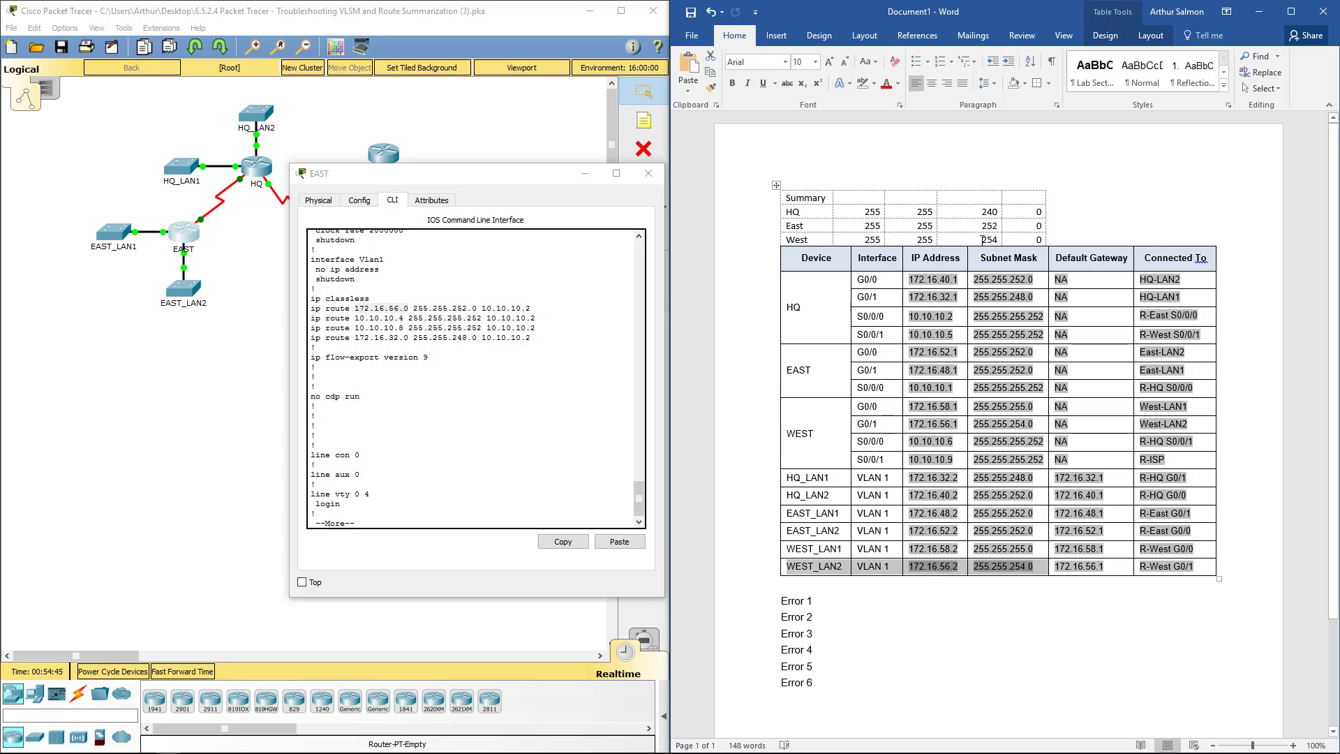
pyautogui.click(982, 240)
pyautogui.moveTo(983, 240); pyautogui.dragTo(1000, 240)
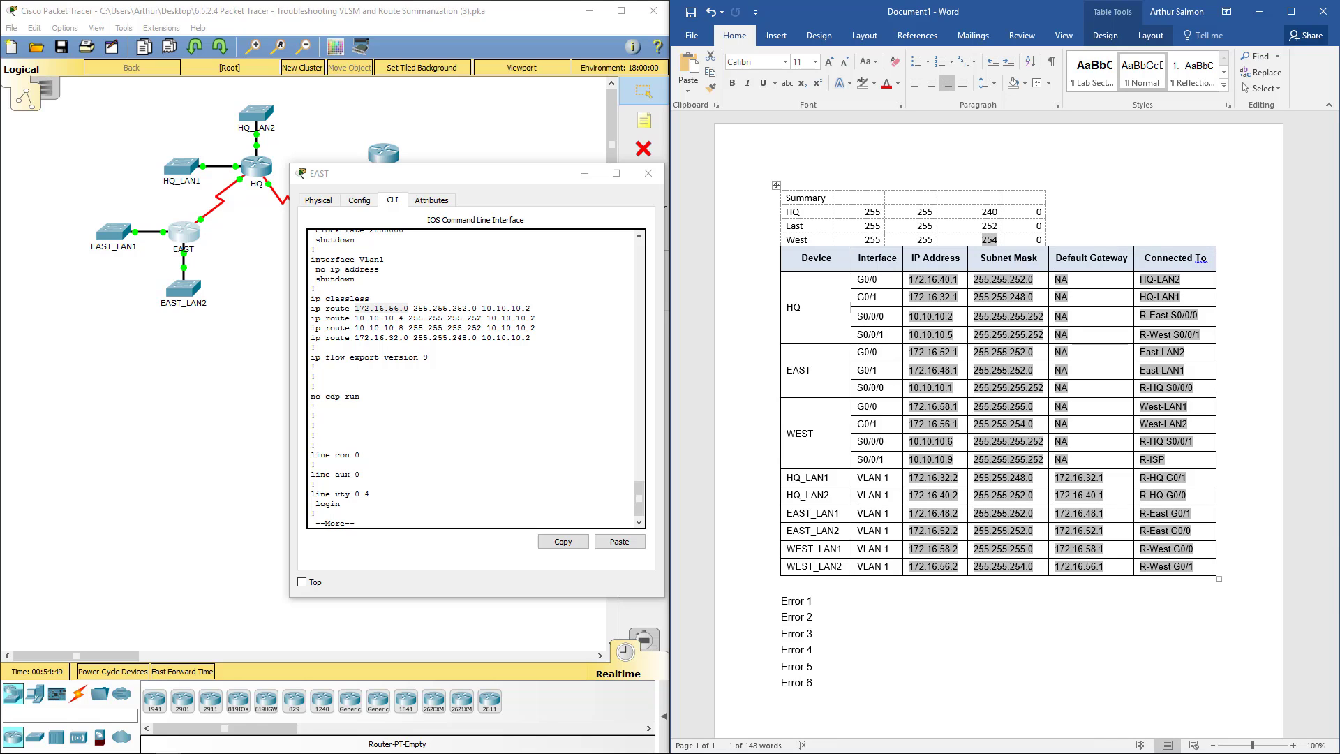
pyautogui.click(839, 599)
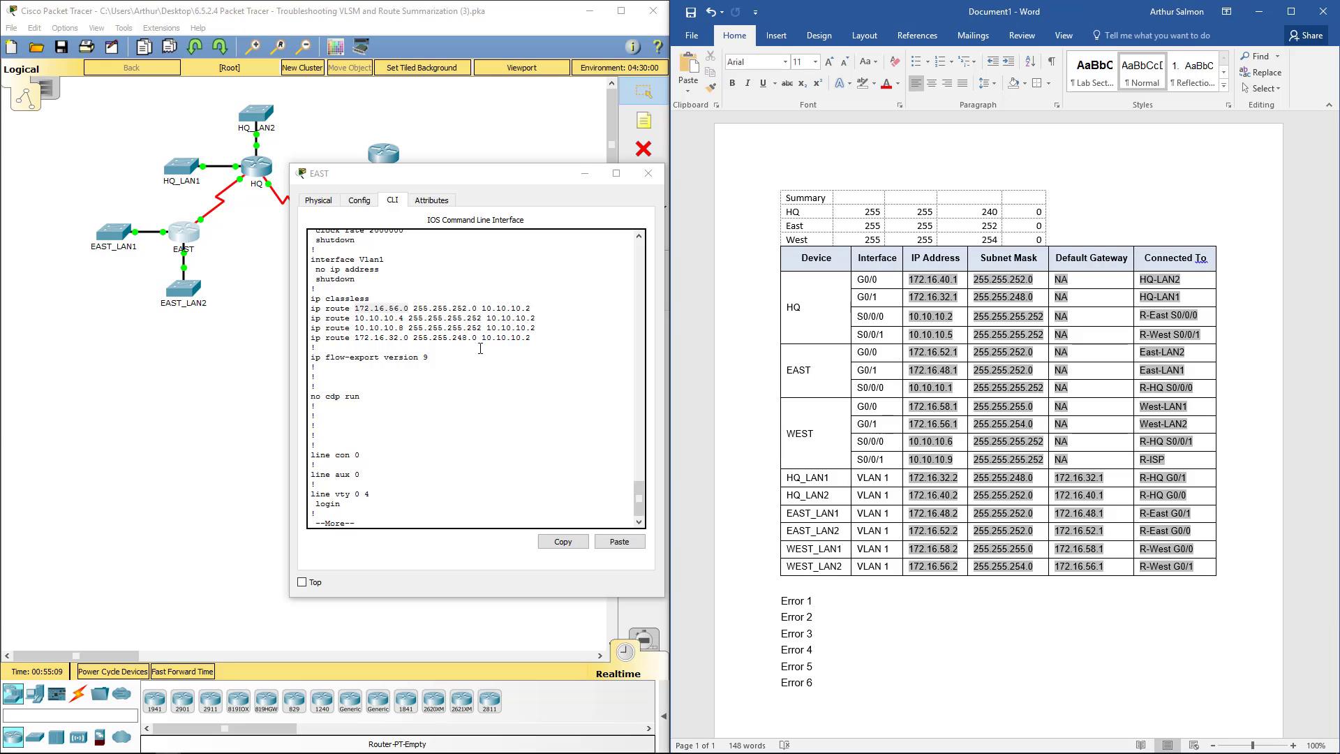
pyautogui.click(359, 312)
pyautogui.moveTo(356, 308); pyautogui.dragTo(408, 304)
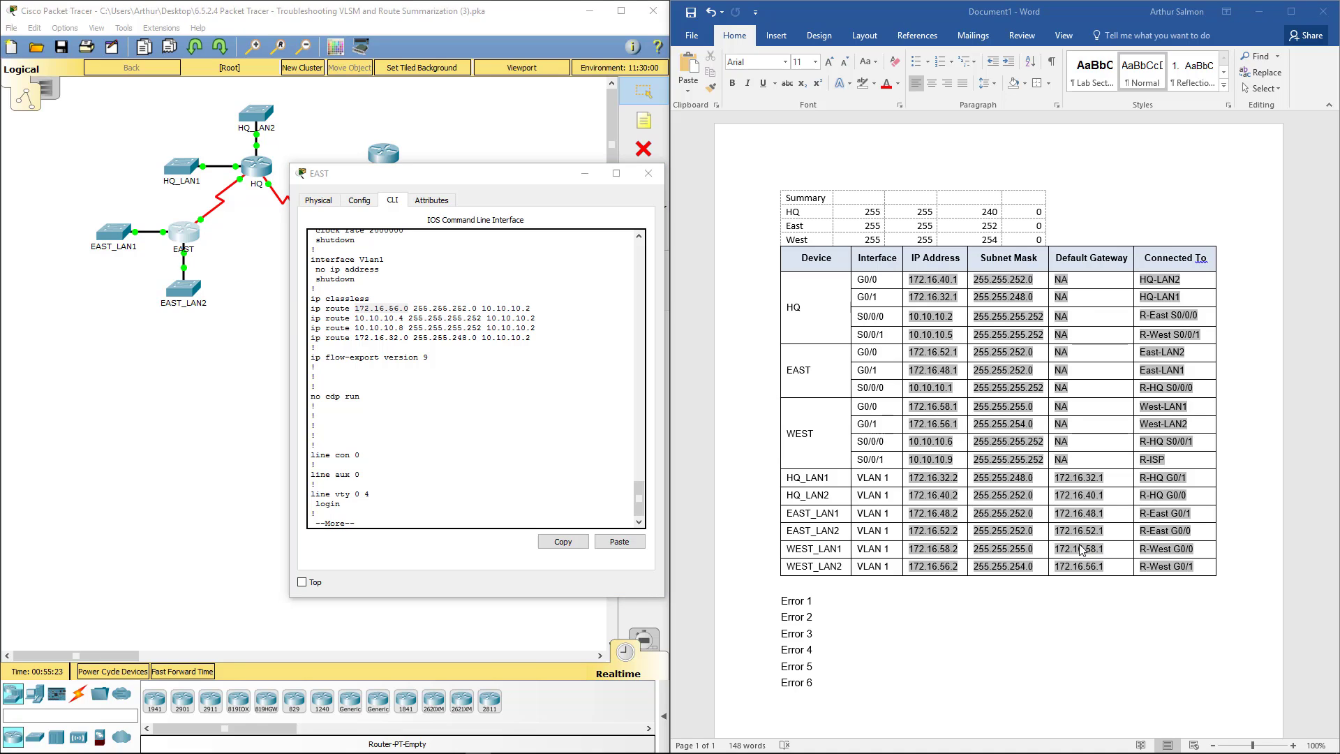
pyautogui.click(815, 601)
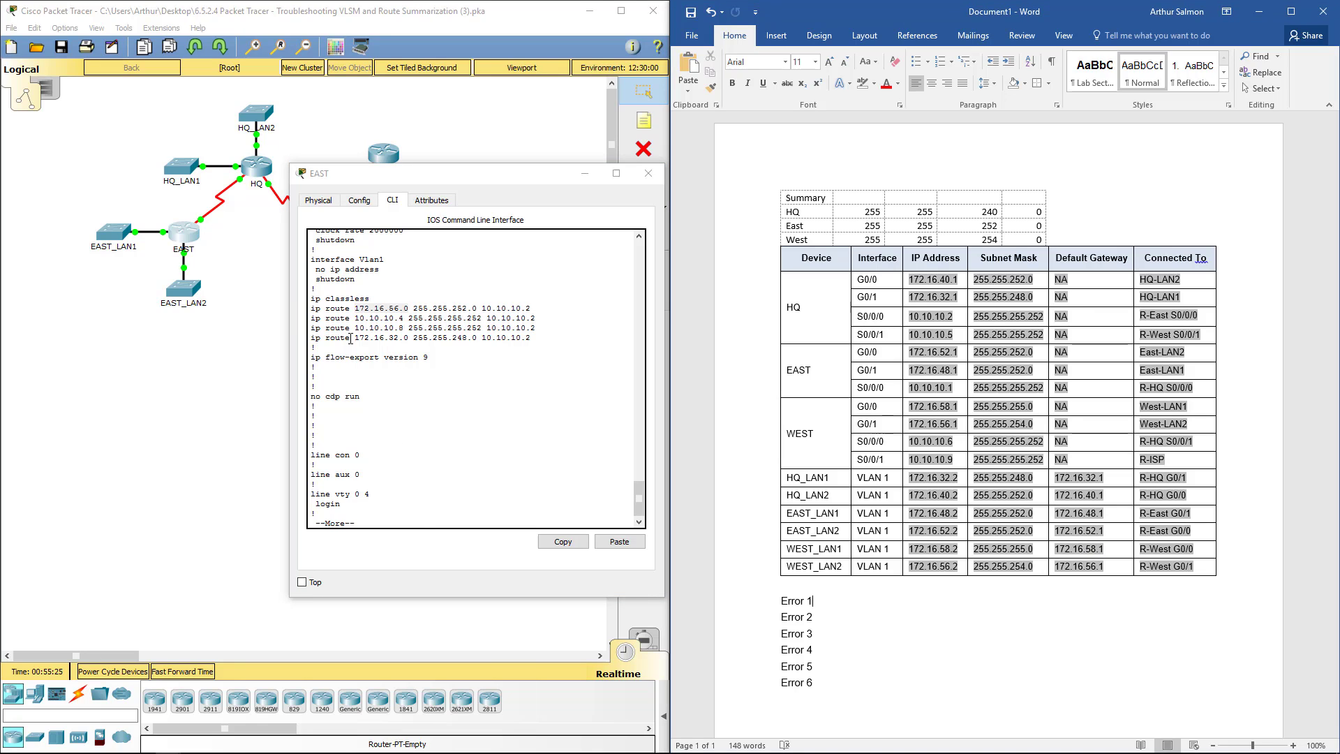
# Examine the network and subnet mask of EAST's static route to 172.16.32.0, focusing on the mask's third octet.
pyautogui.moveTo(349, 338); pyautogui.dragTo(480, 334)
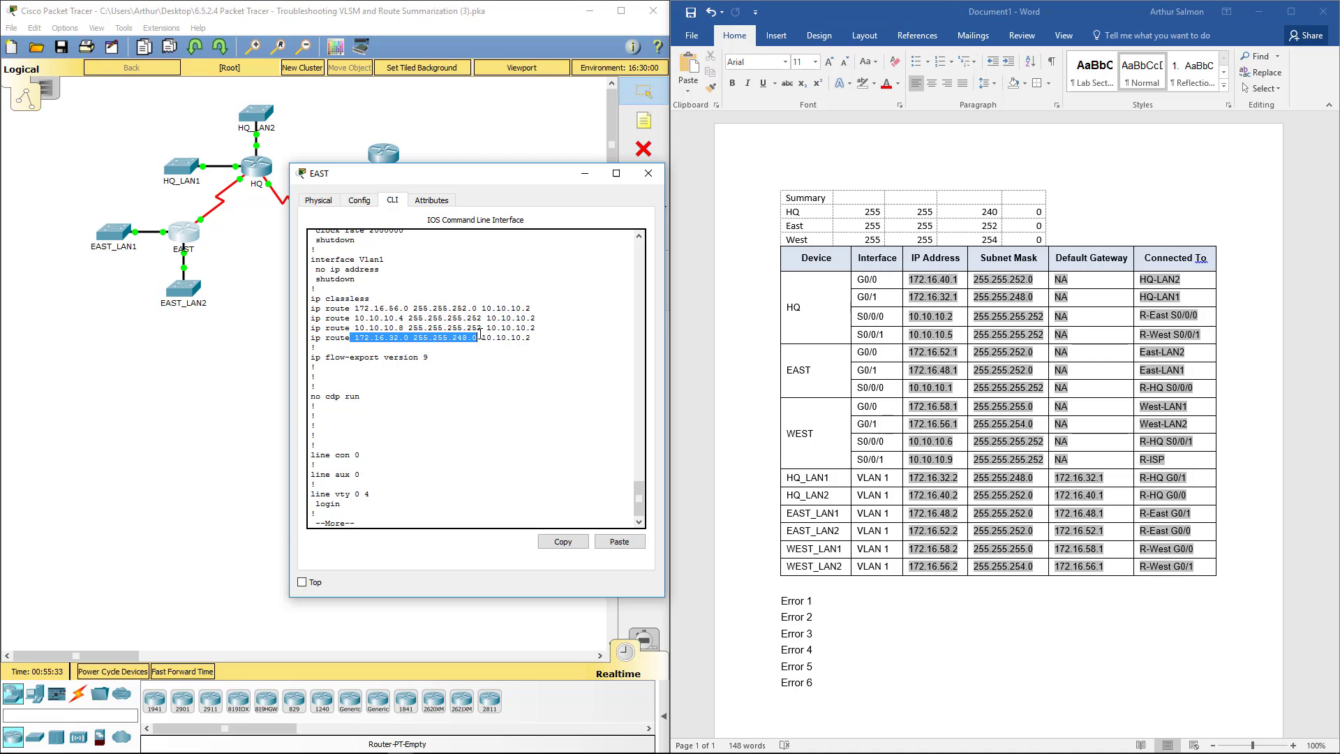
pyautogui.moveTo(480, 334); pyautogui.dragTo(465, 335)
pyautogui.moveTo(351, 337); pyautogui.dragTo(477, 337)
pyautogui.click(456, 337)
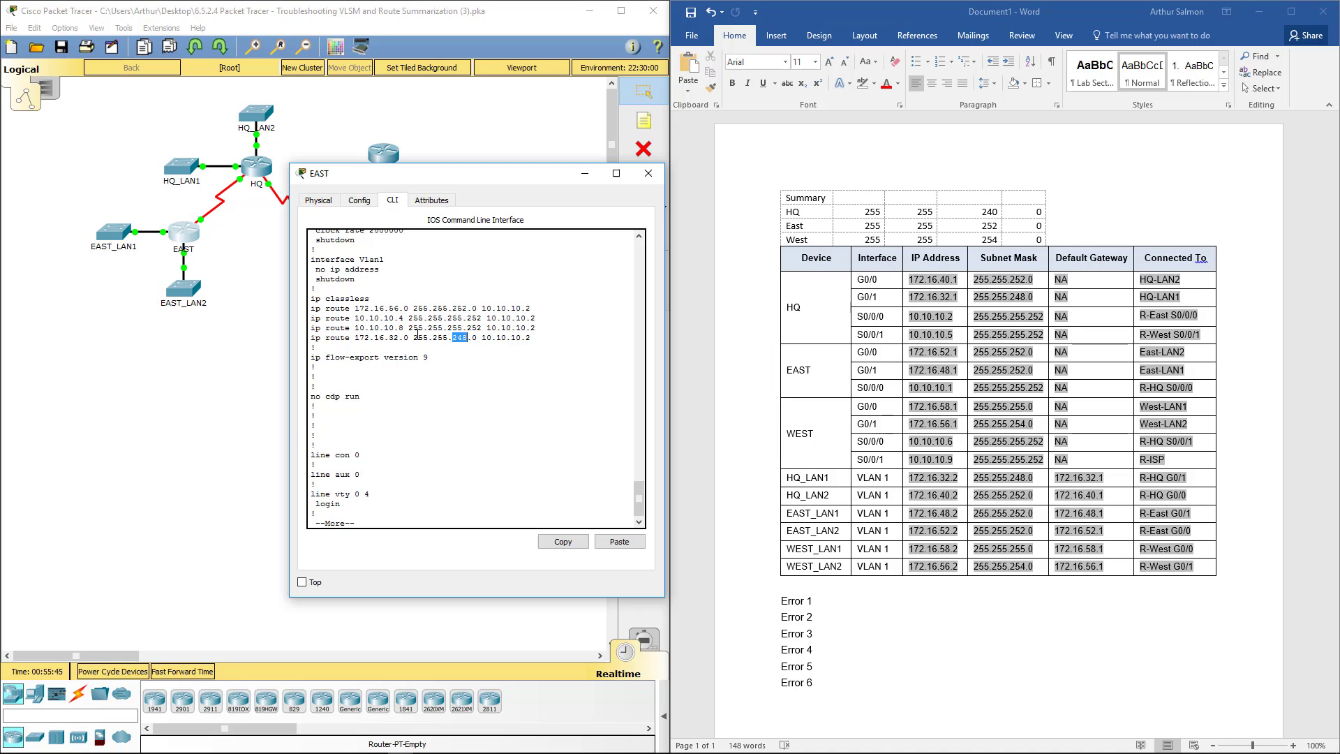
# After "Error 1" in the Word document, write "R-East wrong sub to HQ LAN change that 255.255.240.0".
pyautogui.moveTo(413, 338); pyautogui.dragTo(474, 339)
pyautogui.click(866, 599)
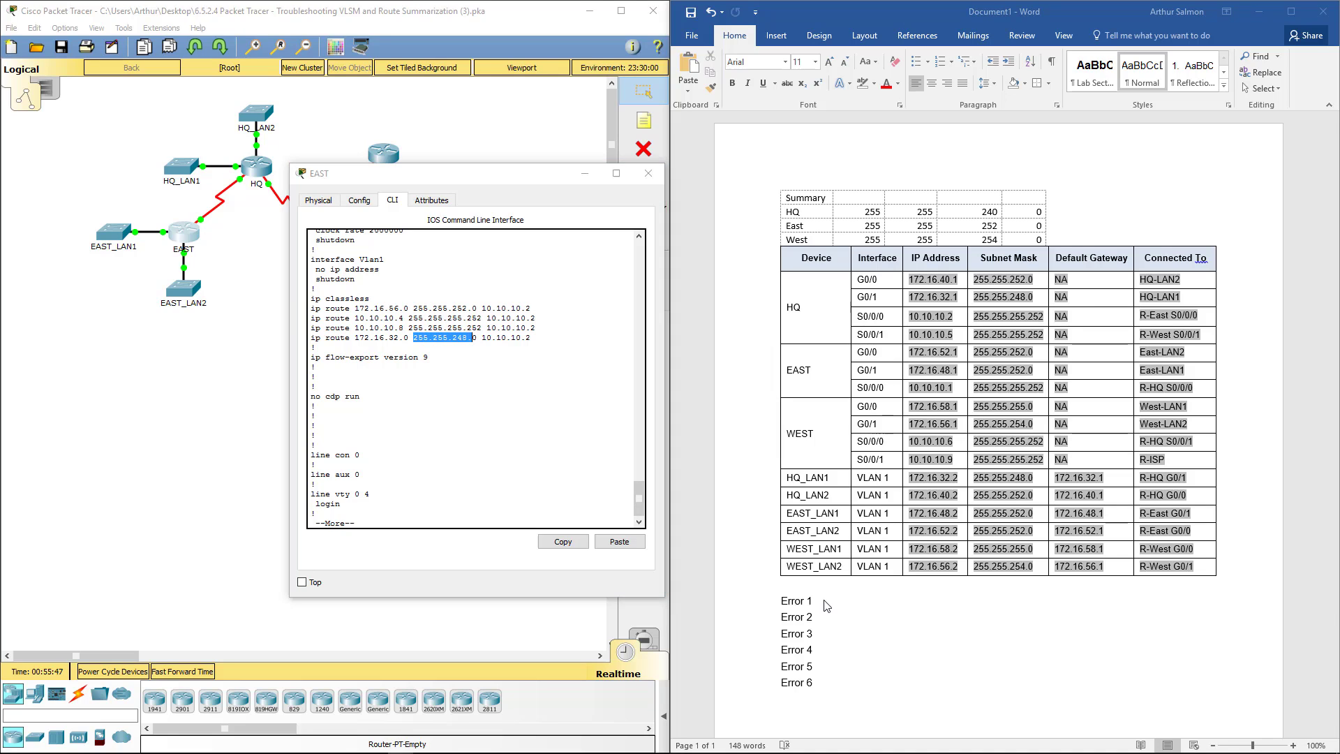
pyautogui.write('Eas')
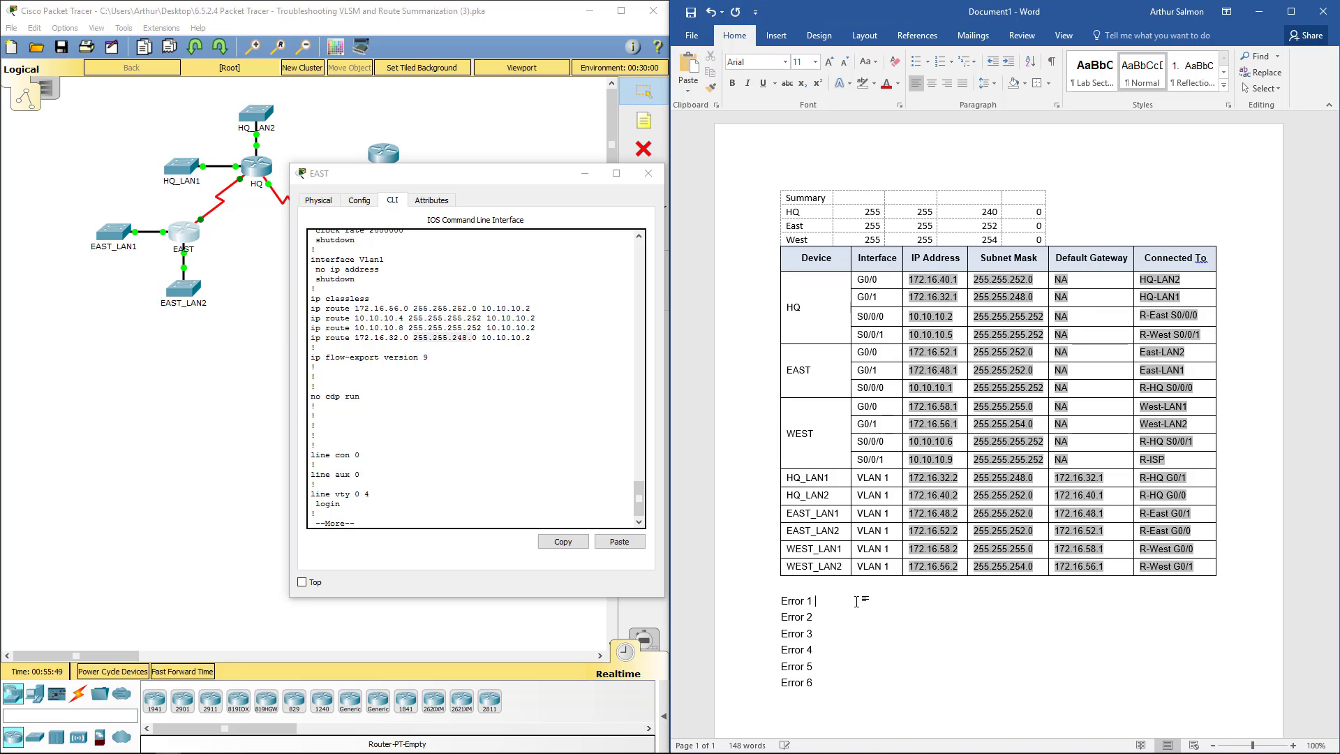
pyautogui.press('BackSpace')
pyautogui.press('BackSpace')
pyautogui.press('BackSpace')
pyautogui.press('BackSpace')
pyautogui.write('R-East wrong sub to HQ LAN change tha')
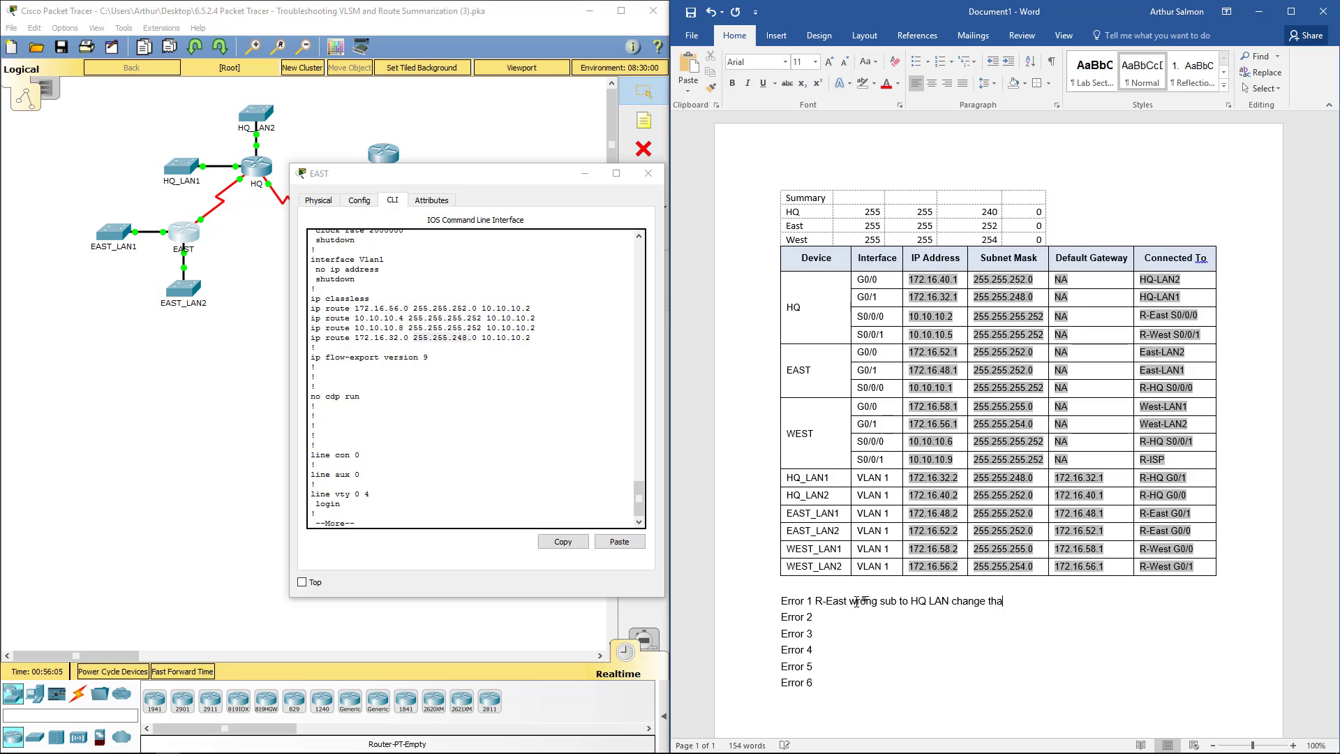
pyautogui.write('t 255.255.240.0')
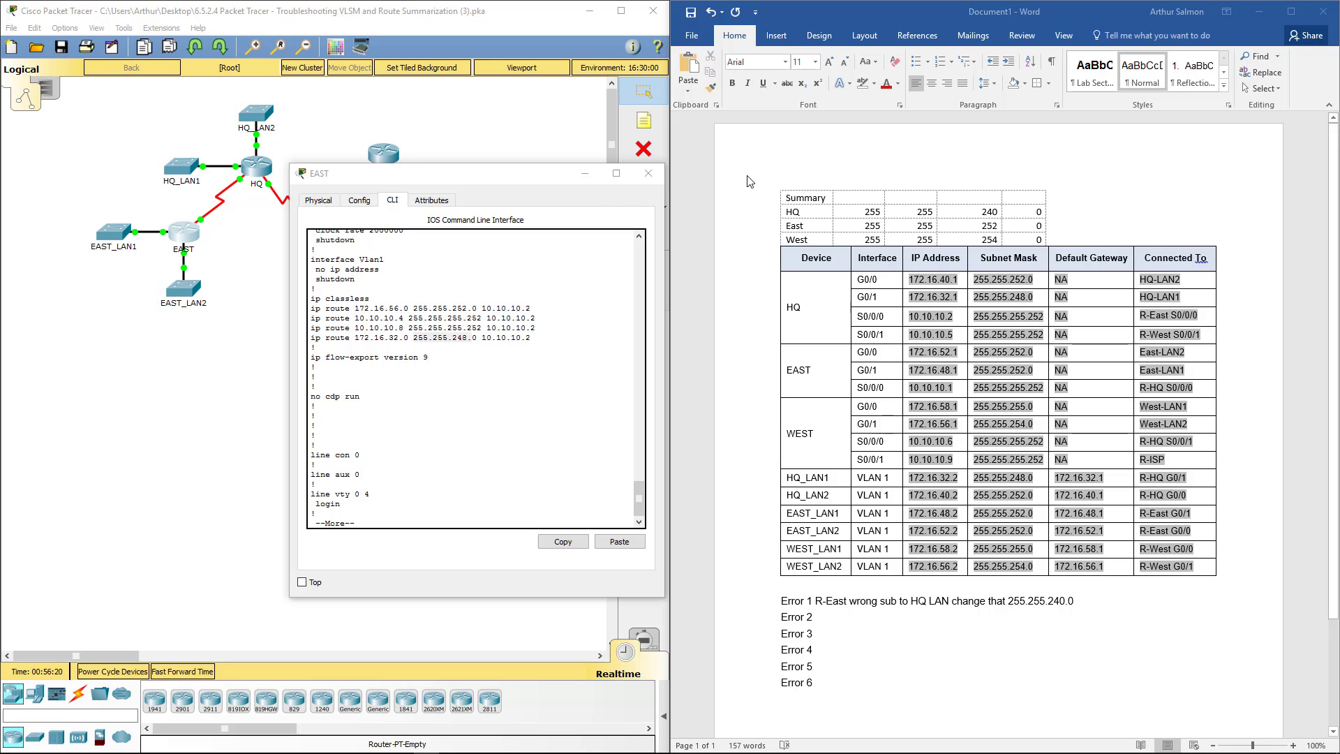
# Close EAST's window, open WEST's CLI, enter privileged mode and display the running configuration.
pyautogui.click(648, 173)
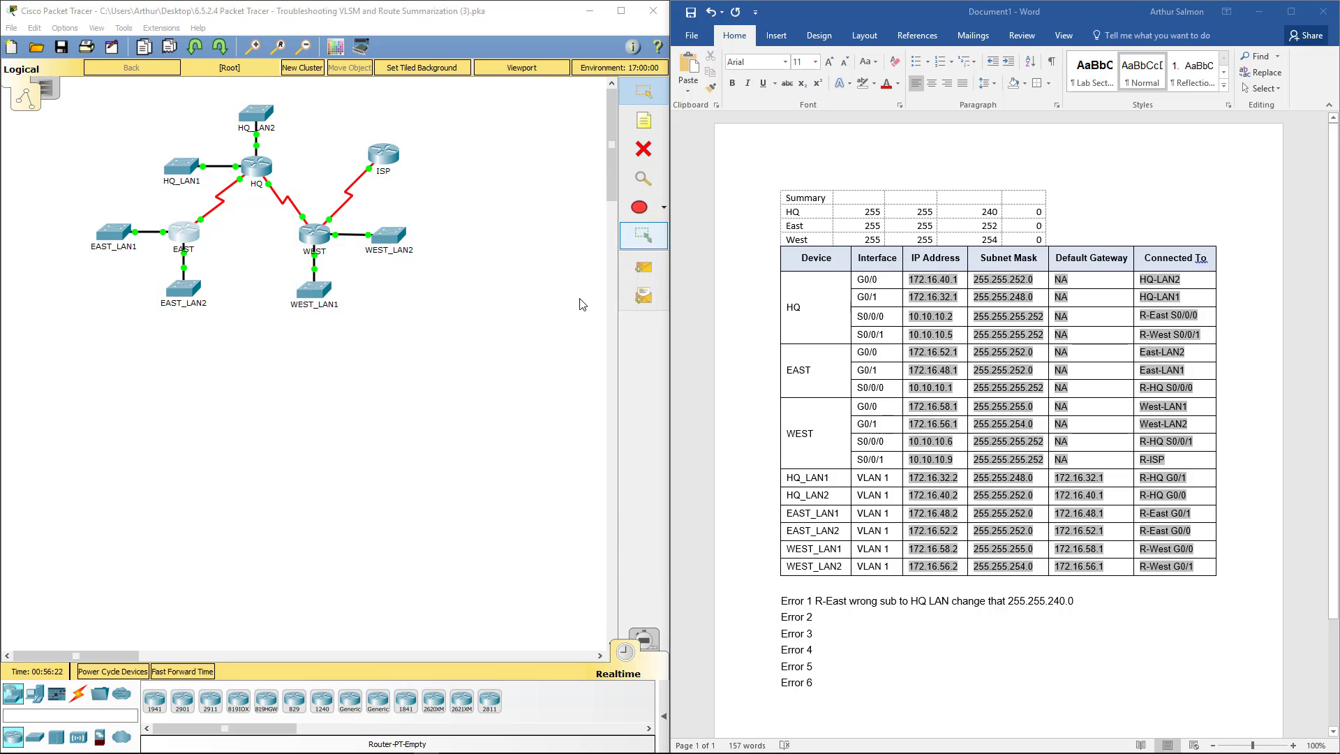
pyautogui.click(319, 229)
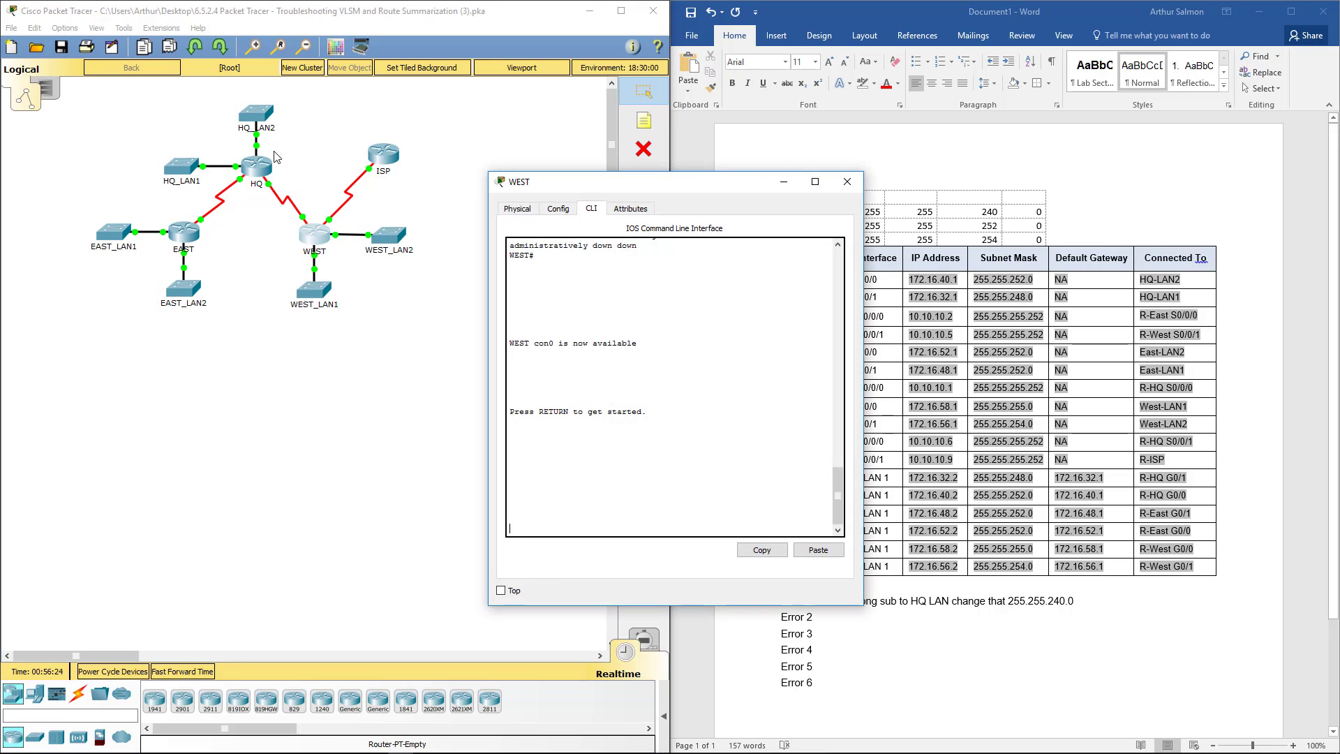
pyautogui.moveTo(691, 187); pyautogui.dragTo(453, 205)
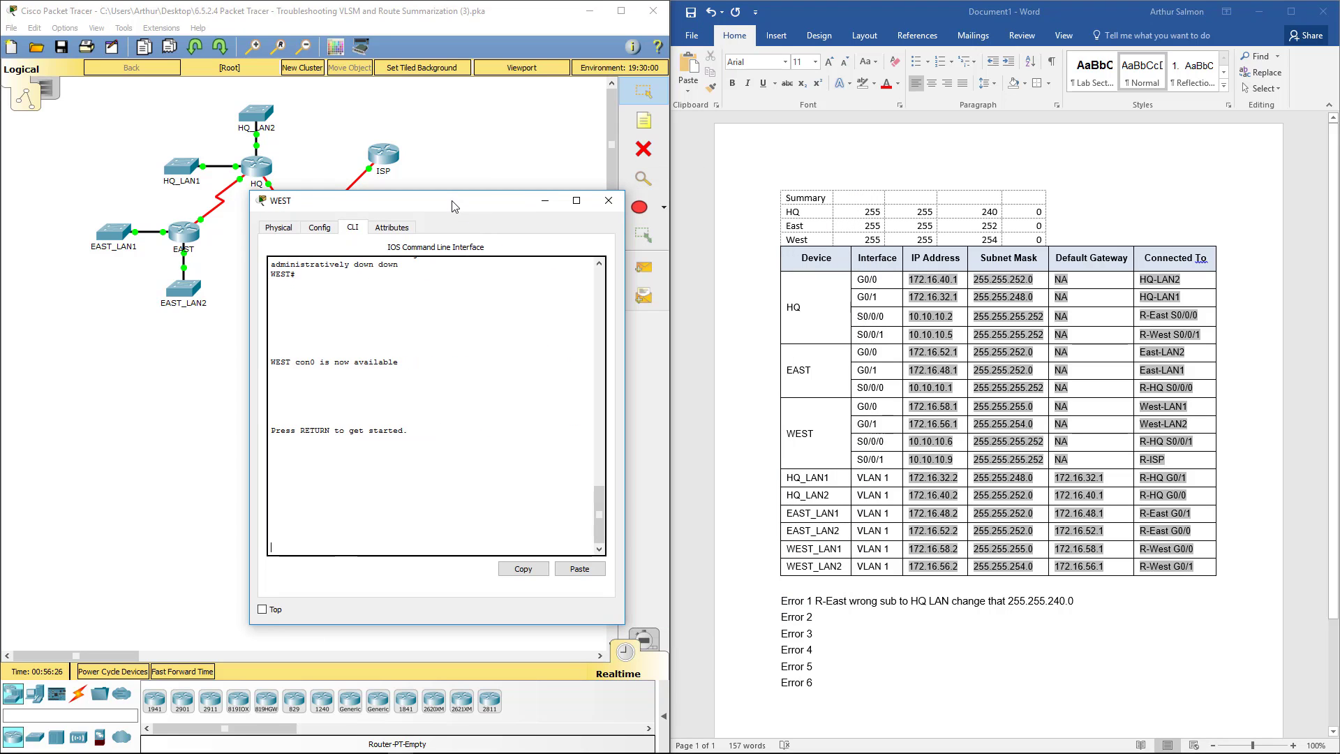
pyautogui.press('Return')
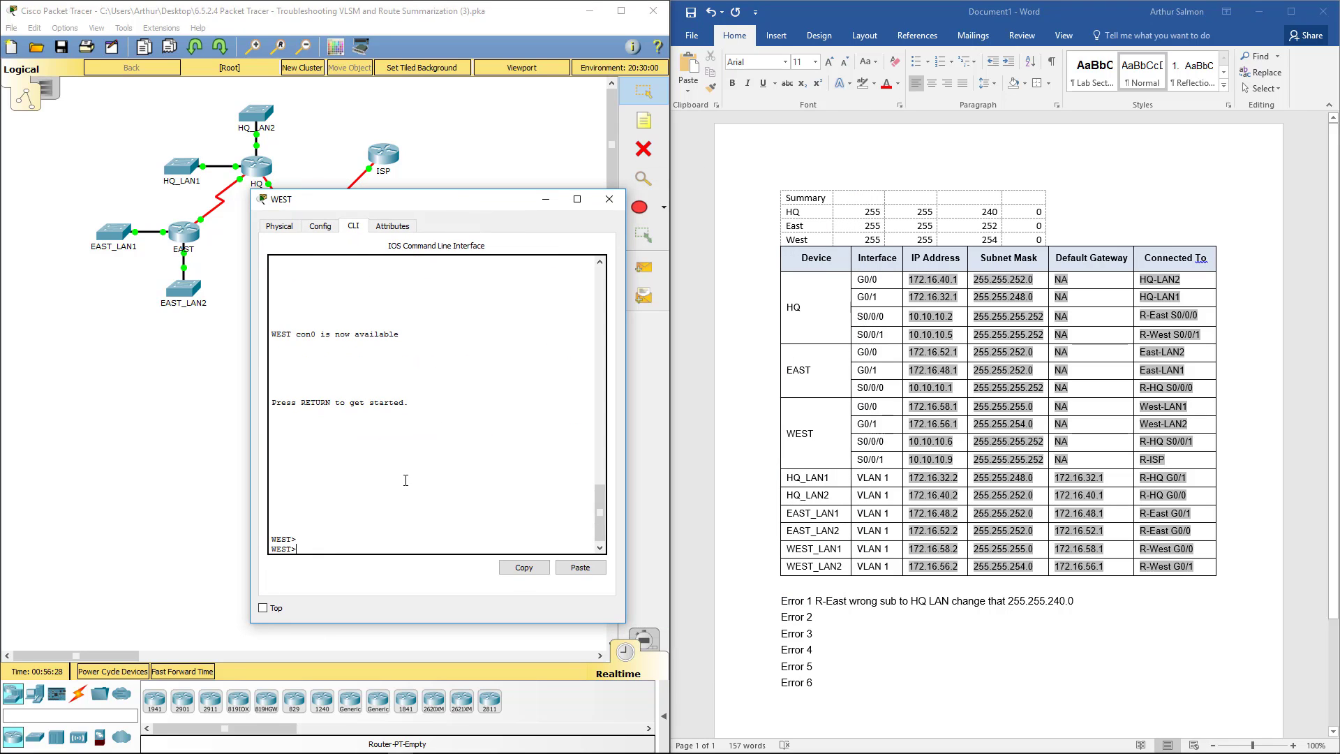
pyautogui.write('en')
pyautogui.press('Return')
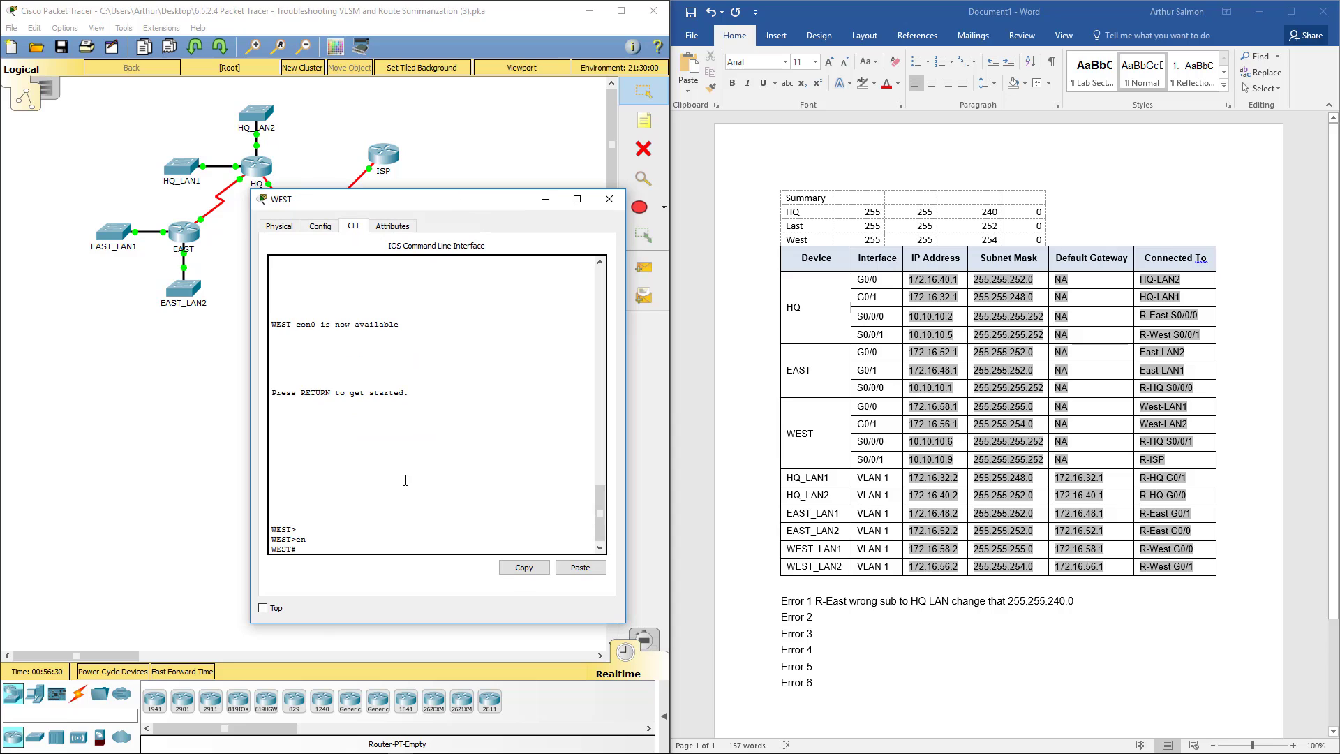
pyautogui.write('c')
pyautogui.press('BackSpace')
pyautogui.press('BackSpace')
pyautogui.write('show run')
pyautogui.press('Return')
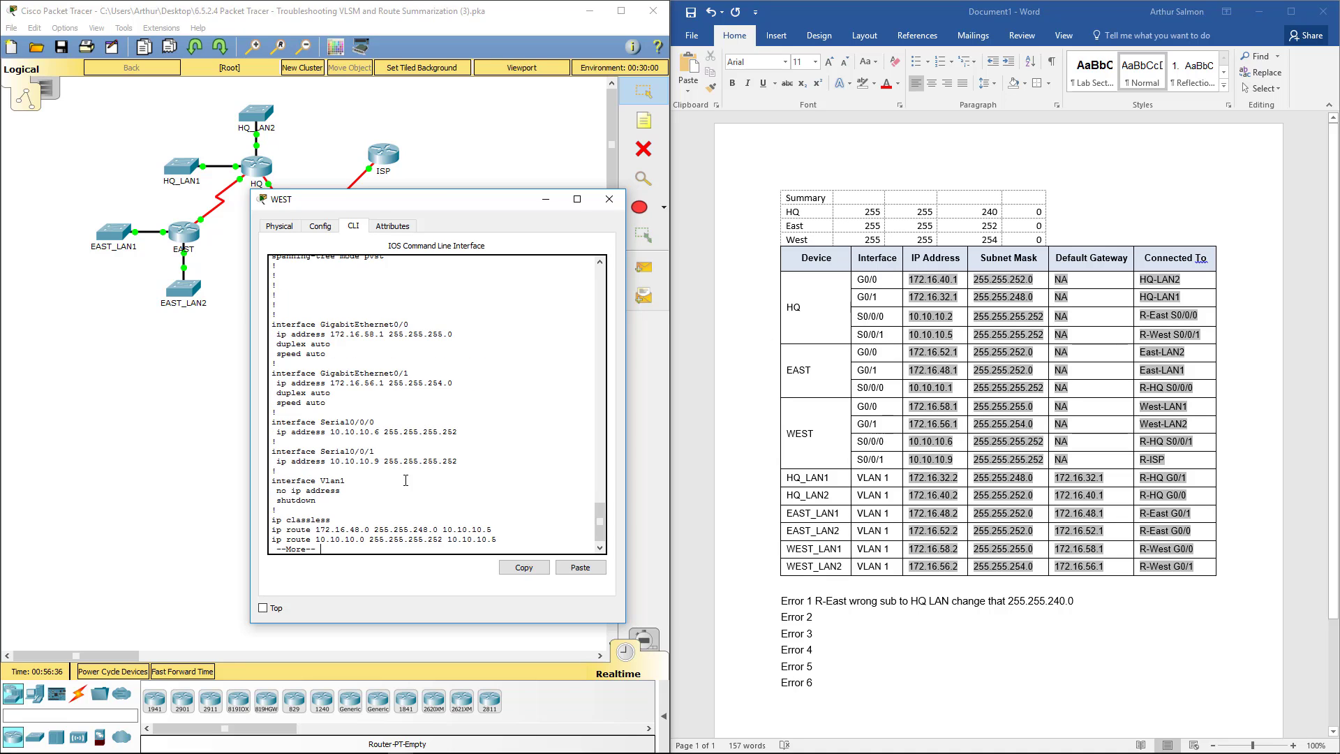
# Compare the addresses and masks of WEST's Gigabit and serial interfaces with the WEST rows of the Word addressing table.
pyautogui.scroll(7, 405, 480)
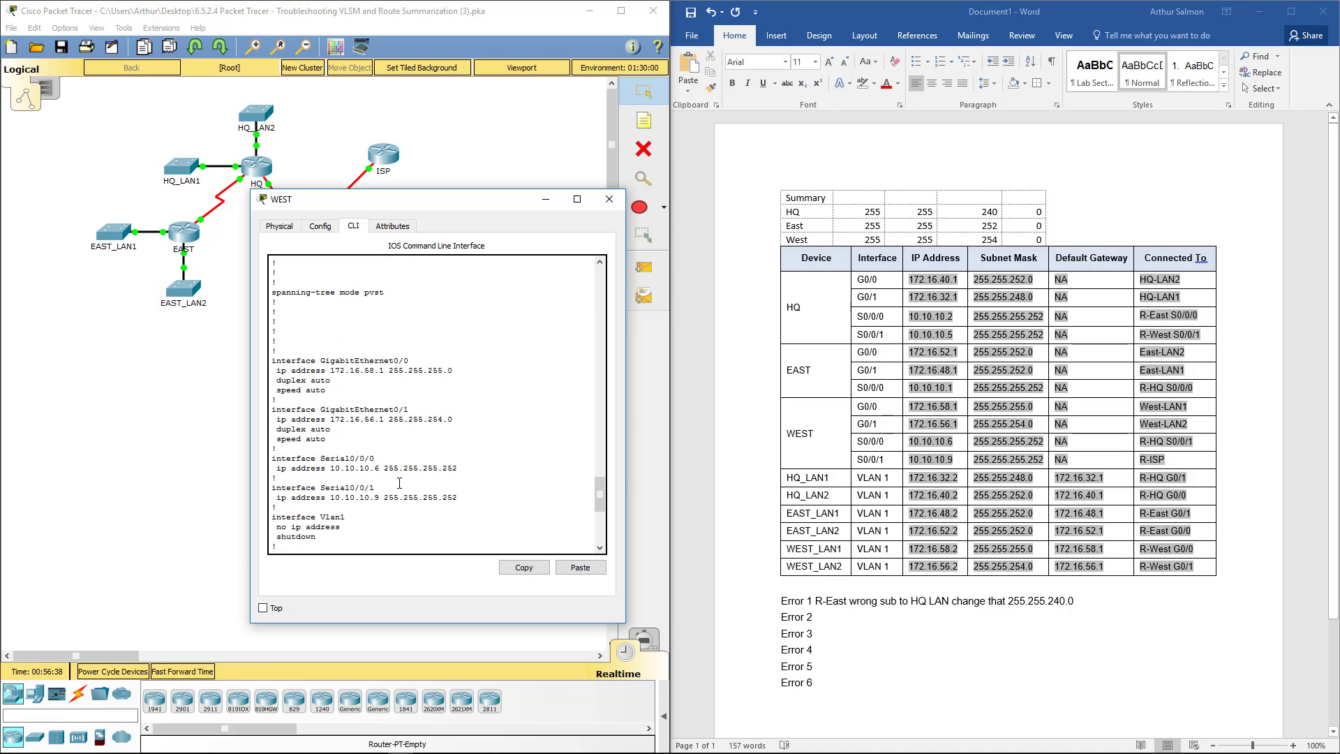
pyautogui.moveTo(370, 328); pyautogui.dragTo(454, 329)
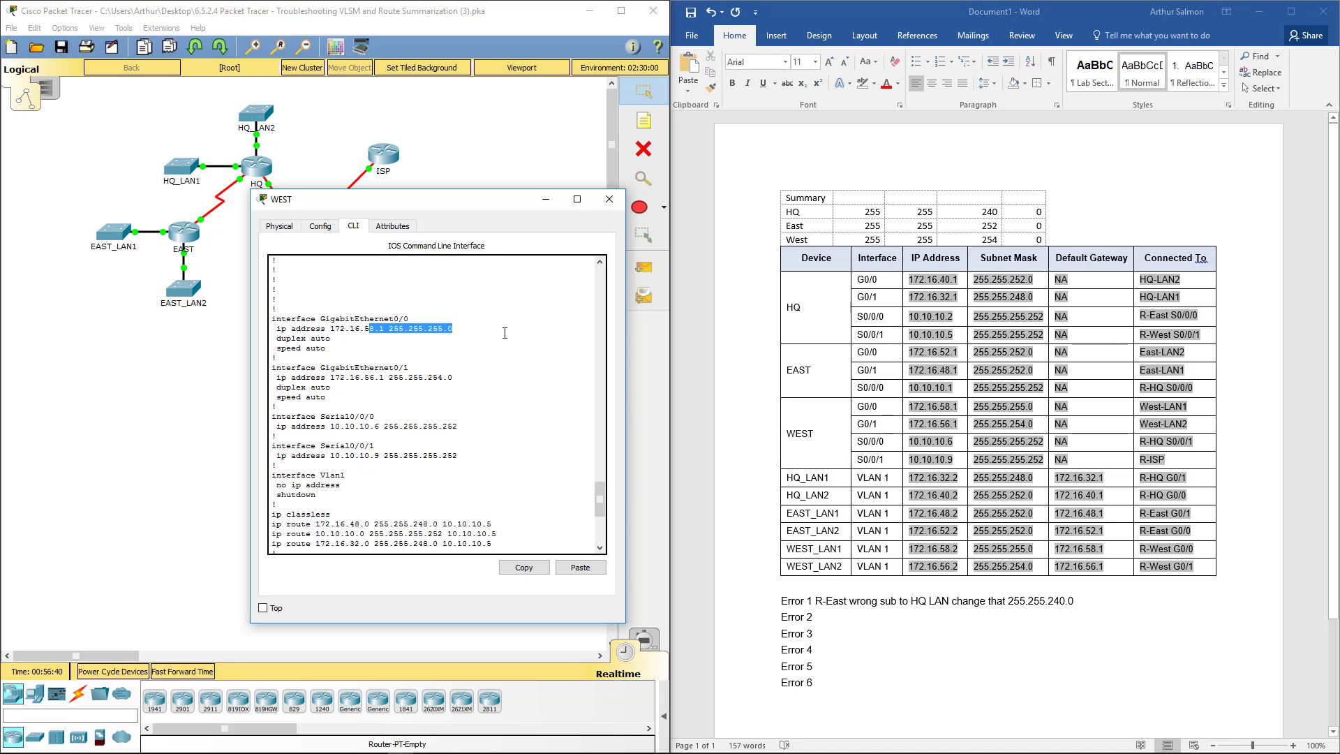
pyautogui.moveTo(412, 377); pyautogui.dragTo(467, 379)
pyautogui.moveTo(428, 426); pyautogui.dragTo(460, 464)
pyautogui.click(888, 432)
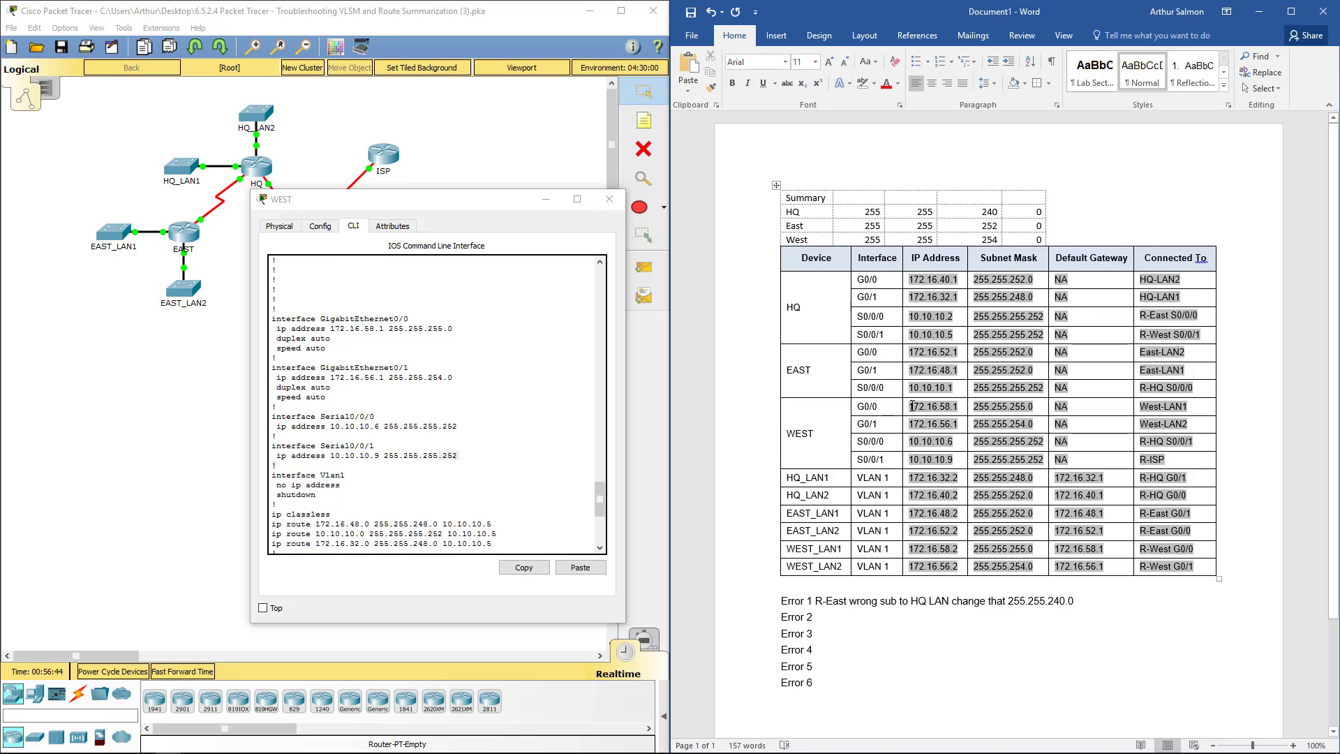
pyautogui.moveTo(911, 406); pyautogui.dragTo(982, 452)
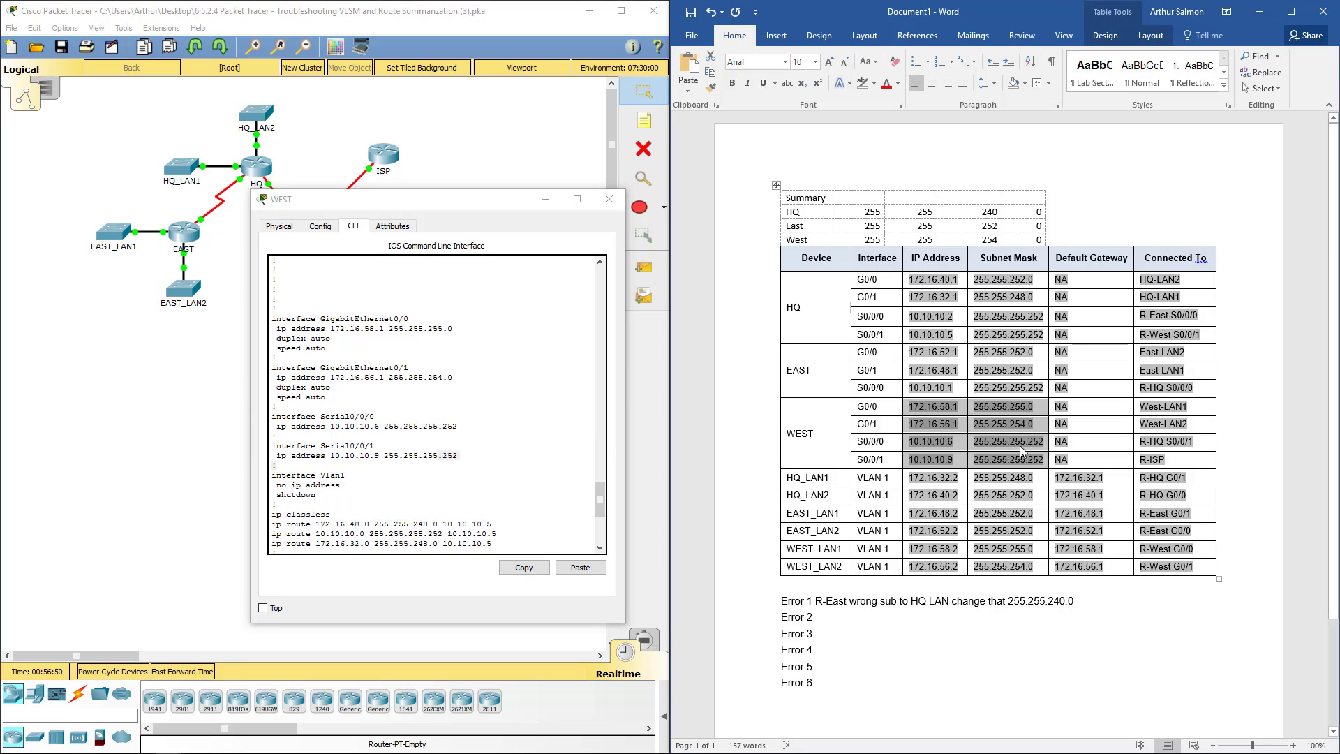
# Examine WEST's static routes, focusing on the network and mask of the 172.16.32.0 route.
pyautogui.click(482, 472)
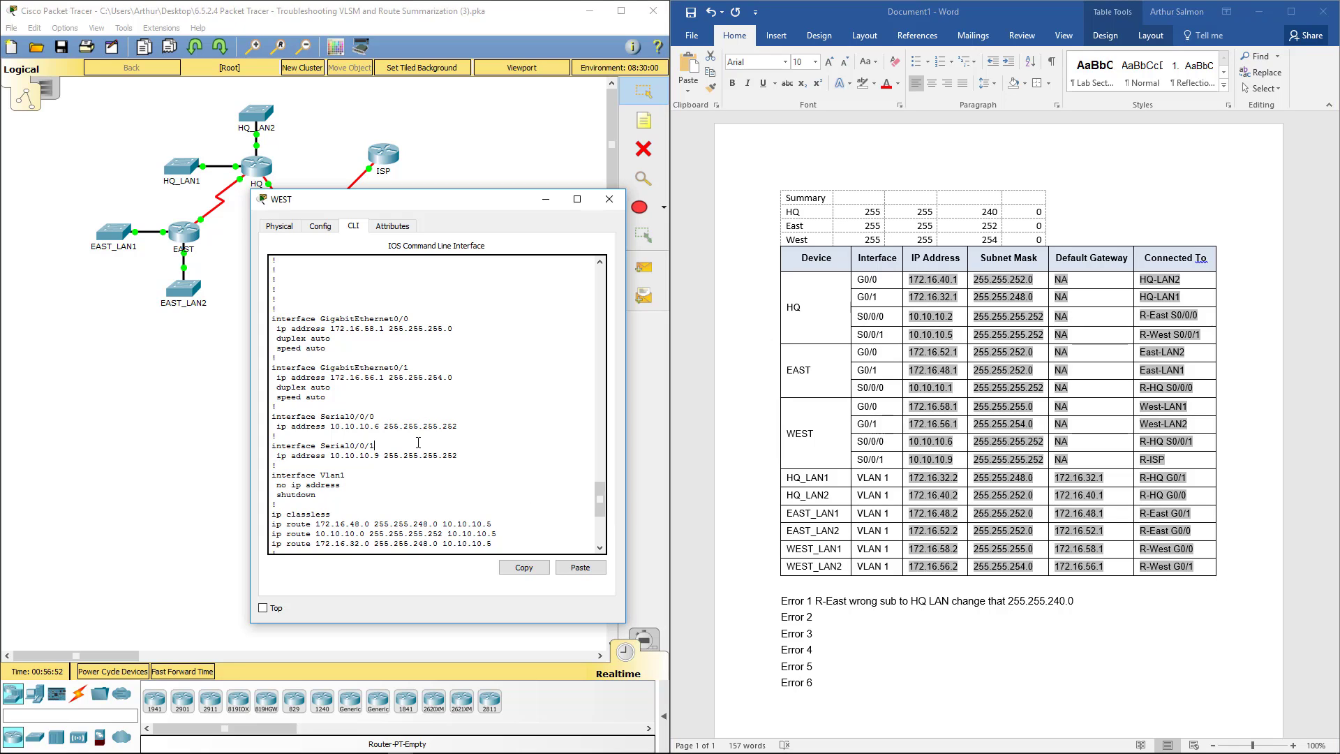
pyautogui.scroll(-1, 418, 442)
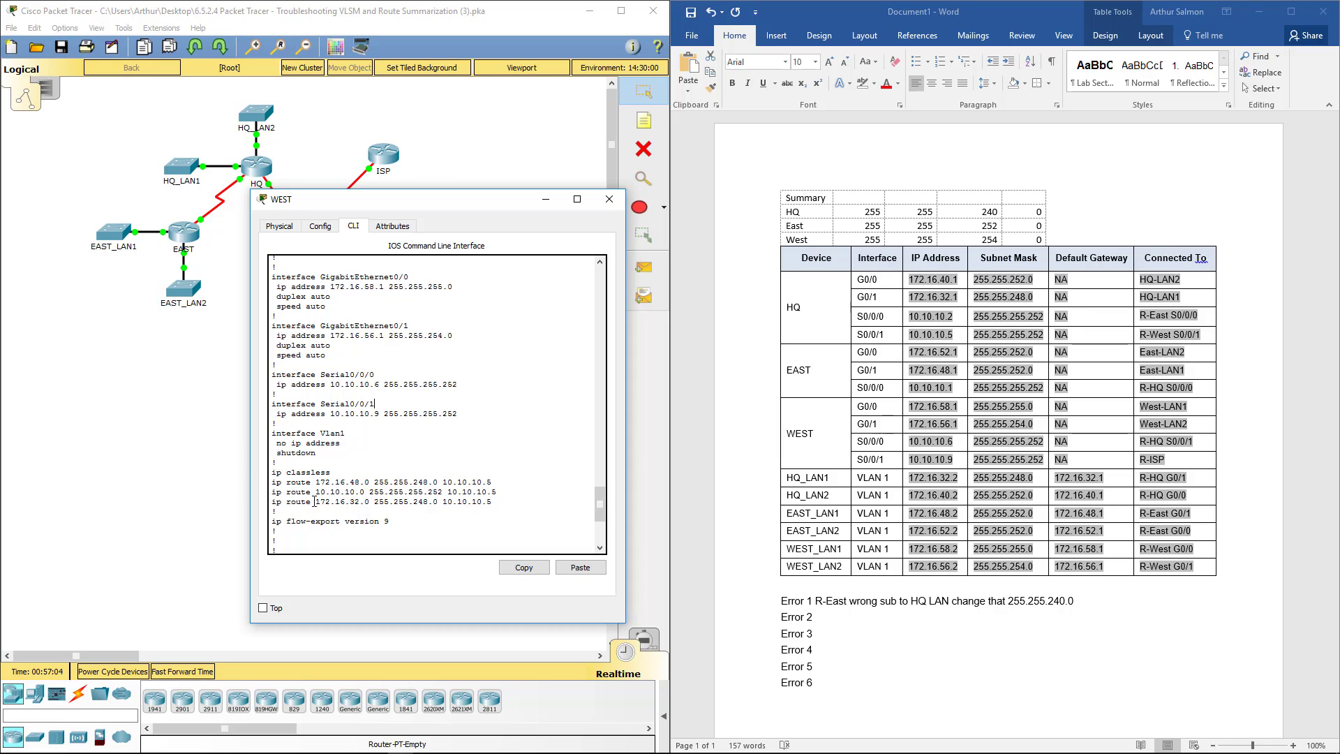
pyautogui.moveTo(312, 502); pyautogui.dragTo(431, 507)
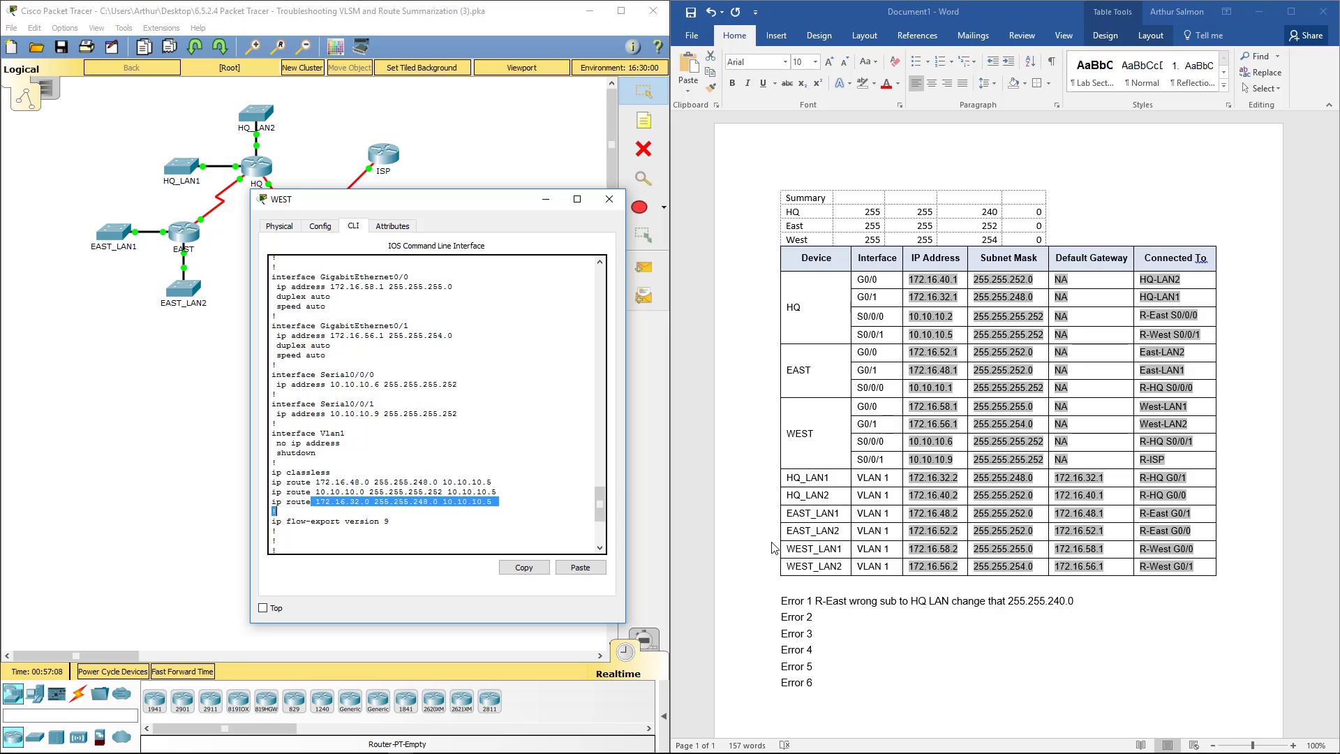
# Copy the Error 1 text after "Error 2" and adapt it to "R-West wrong sub to HQ LAN change that 255.255.240.0".
pyautogui.click(1126, 605)
pyautogui.moveTo(1033, 598); pyautogui.dragTo(1115, 612)
pyautogui.hotkey('ctrl', 'c')
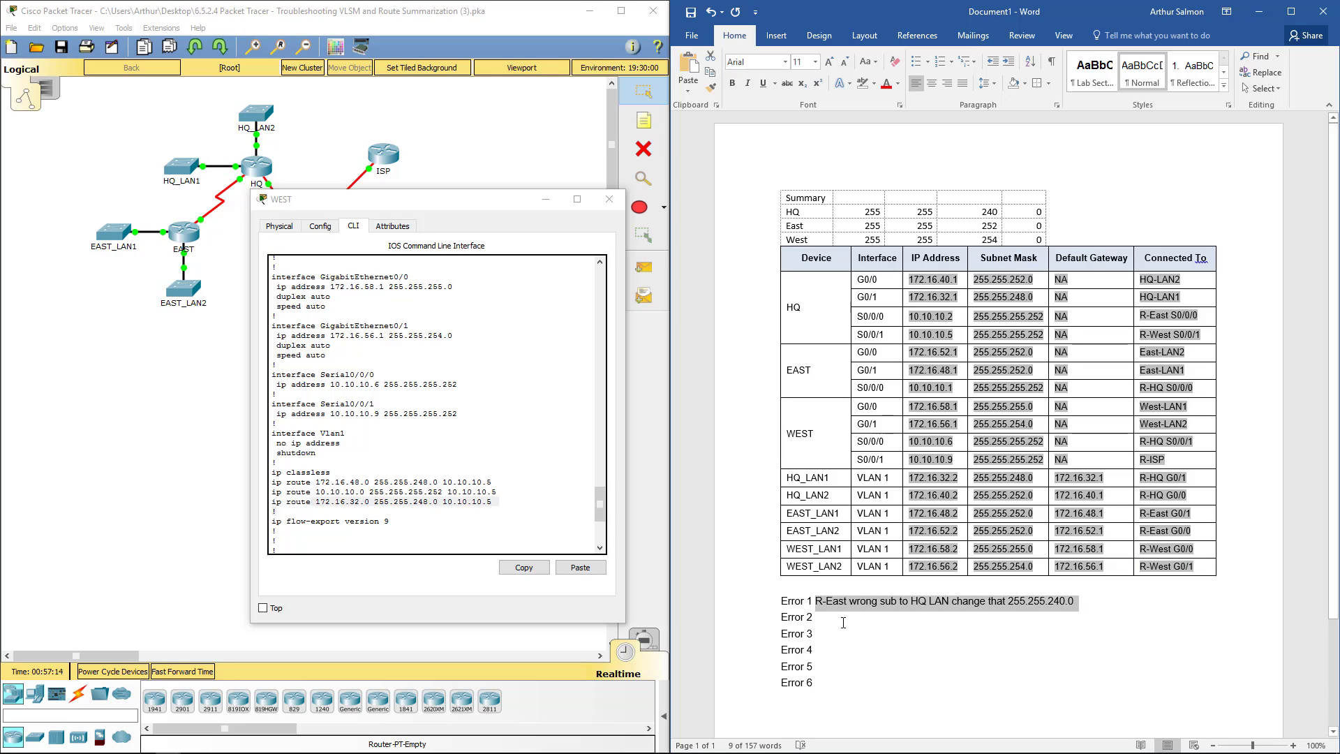
pyautogui.click(841, 618)
pyautogui.hotkey('ctrl', 'v')
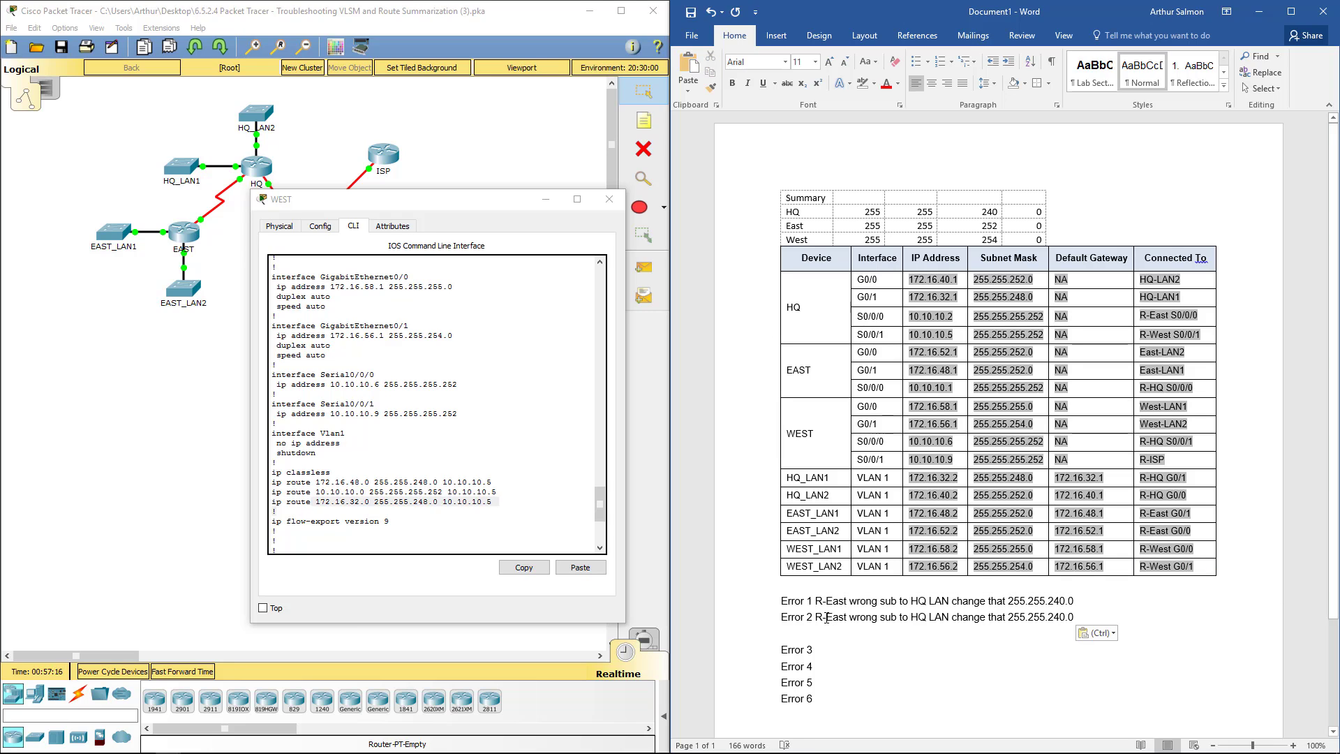
pyautogui.press('BackSpace')
pyautogui.moveTo(827, 618); pyautogui.dragTo(832, 619)
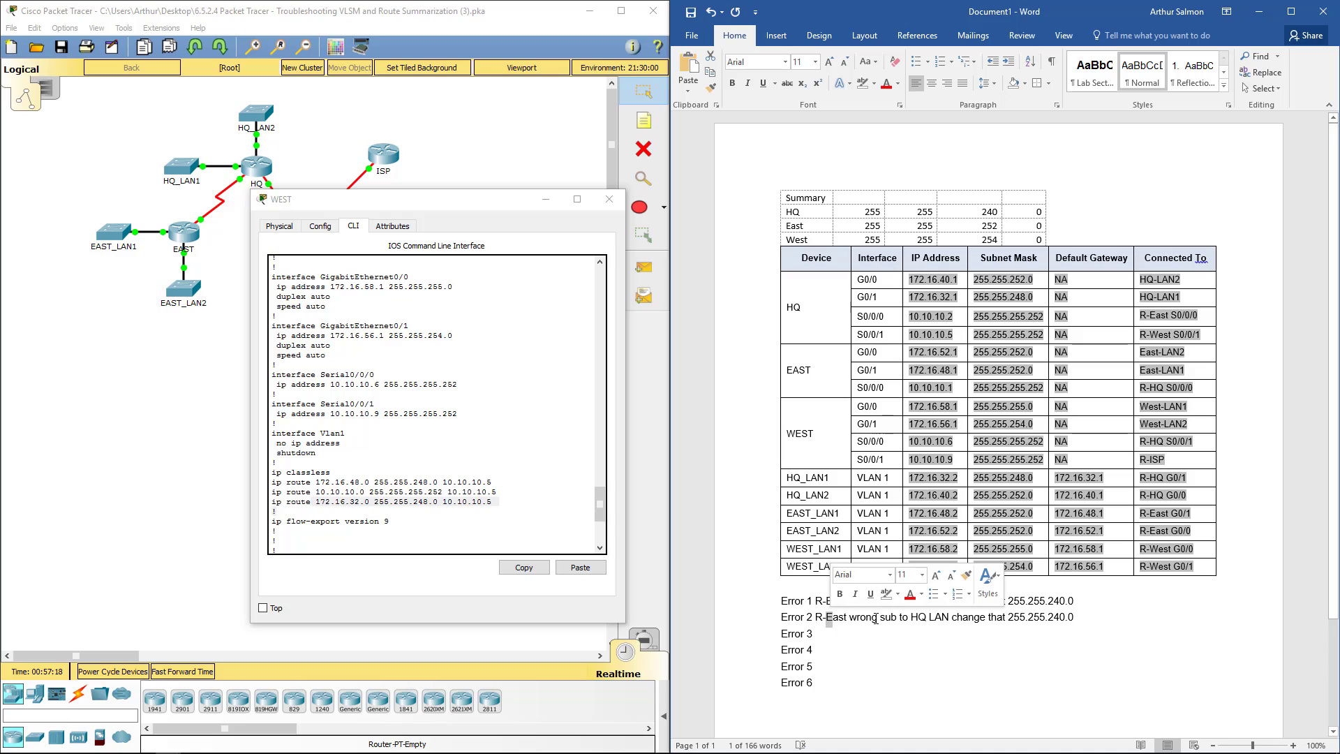
pyautogui.write('We')
pyautogui.press('Delete')
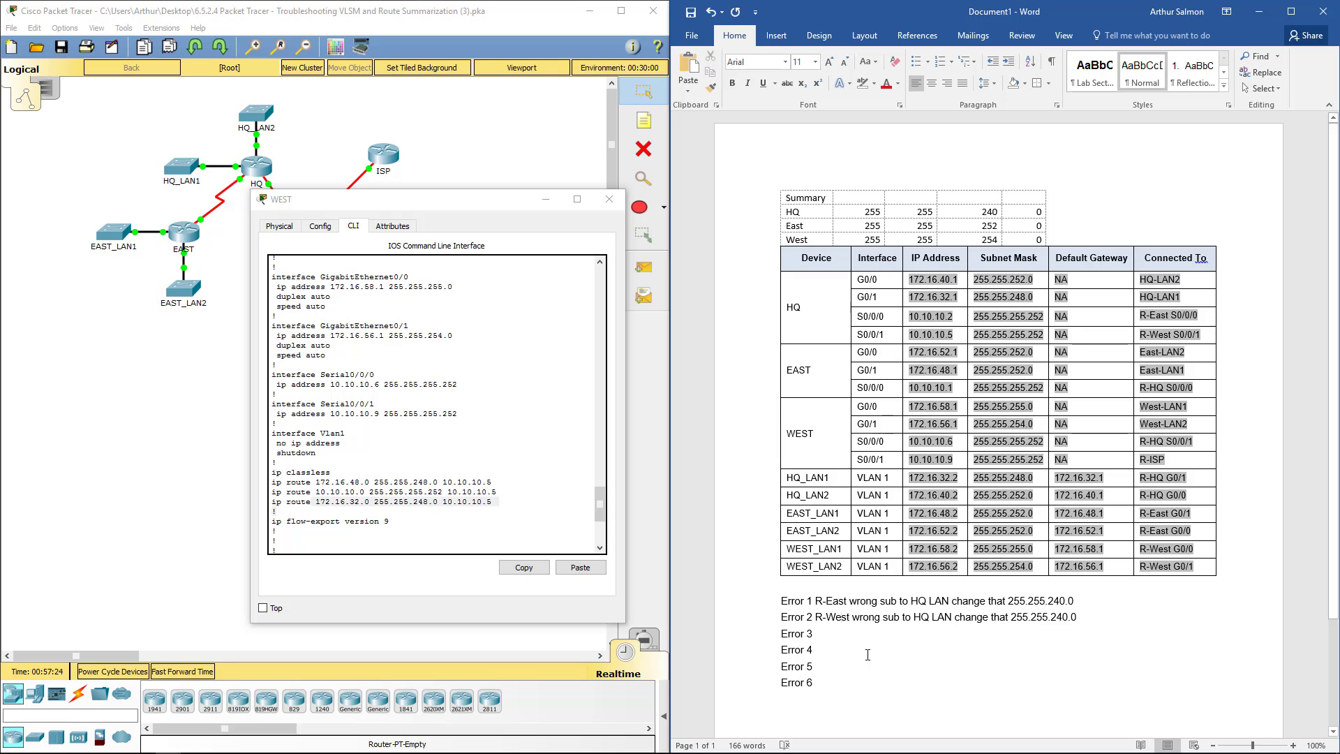
# Examine the network and subnet mask of WEST's static route to 172.16.48.0.
pyautogui.click(951, 649)
pyautogui.doubleClick(355, 482)
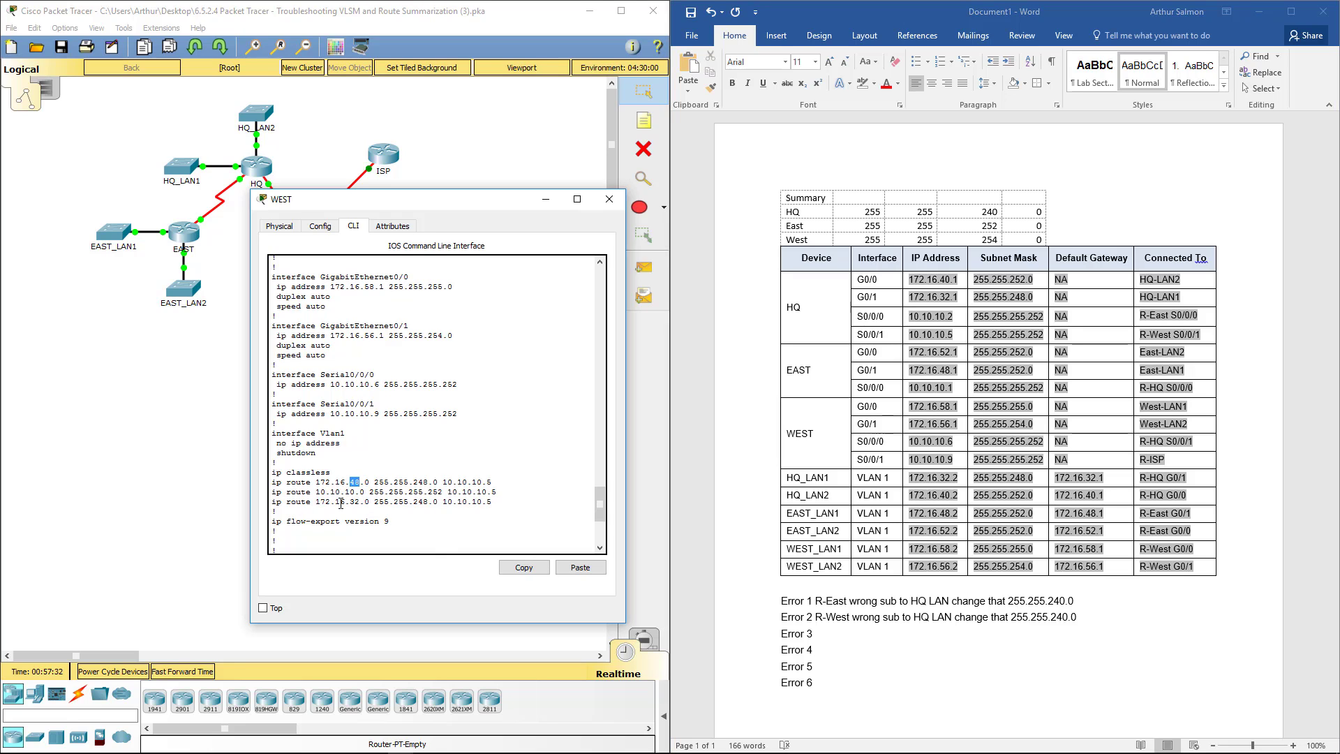
pyautogui.moveTo(315, 482); pyautogui.dragTo(432, 481)
# Close WEST's window, open HQ's CLI and display its running configuration through the interface section.
pyautogui.click(608, 197)
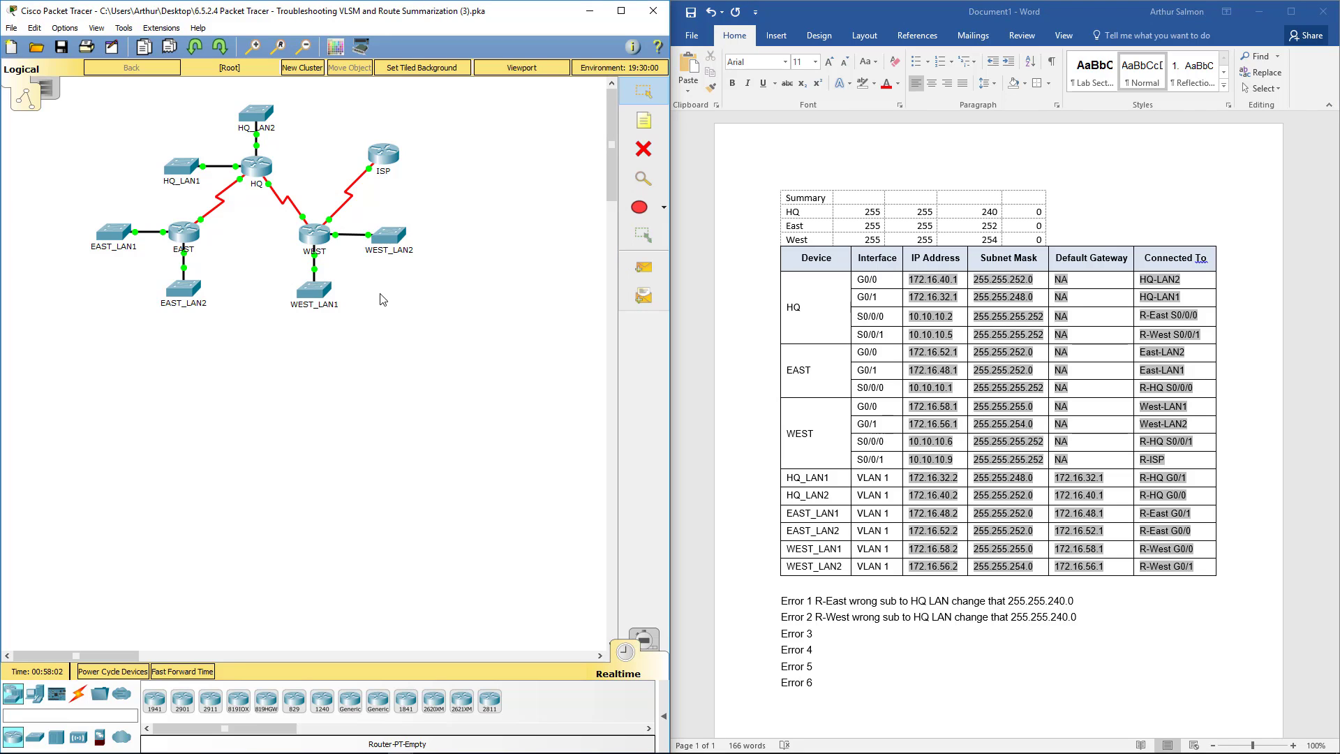
pyautogui.click(265, 172)
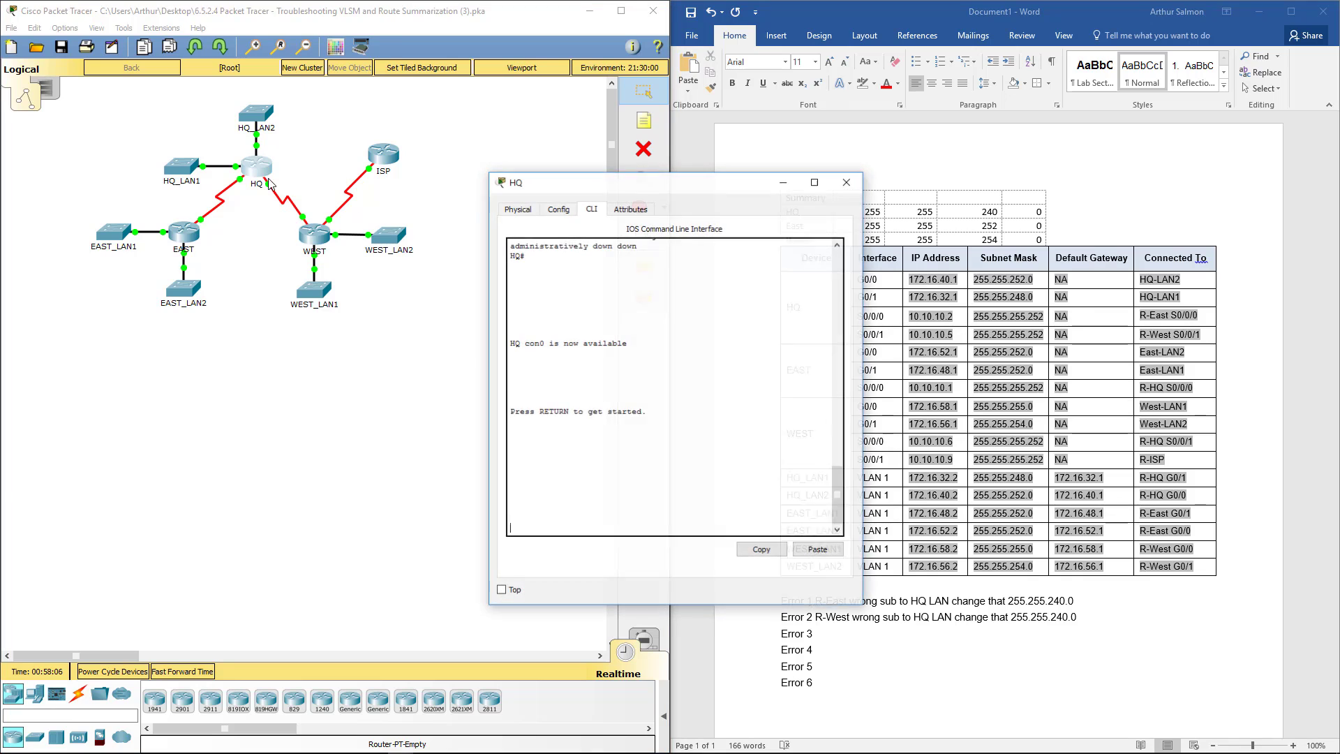
pyautogui.moveTo(671, 192); pyautogui.dragTo(349, 180)
pyautogui.press('Return')
pyautogui.press('Return')
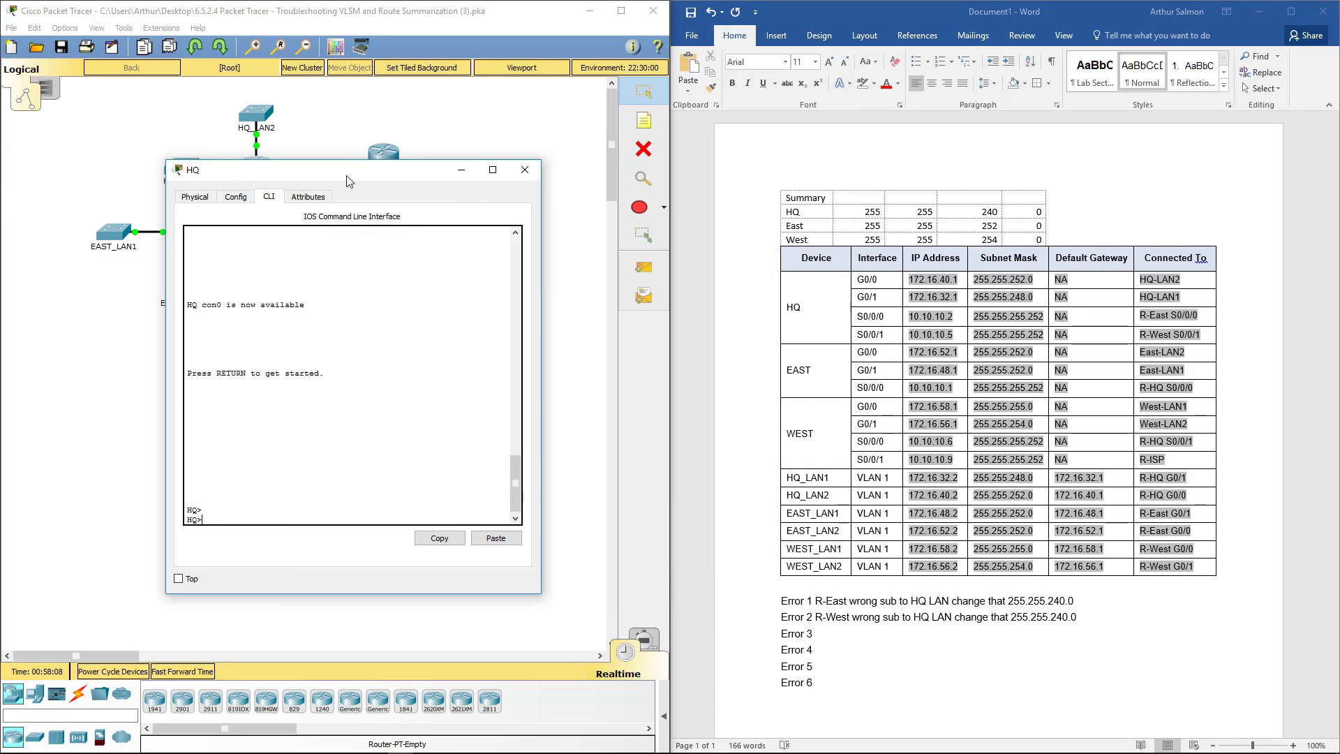
pyautogui.write('en')
pyautogui.press('Return')
pyautogui.press('Return')
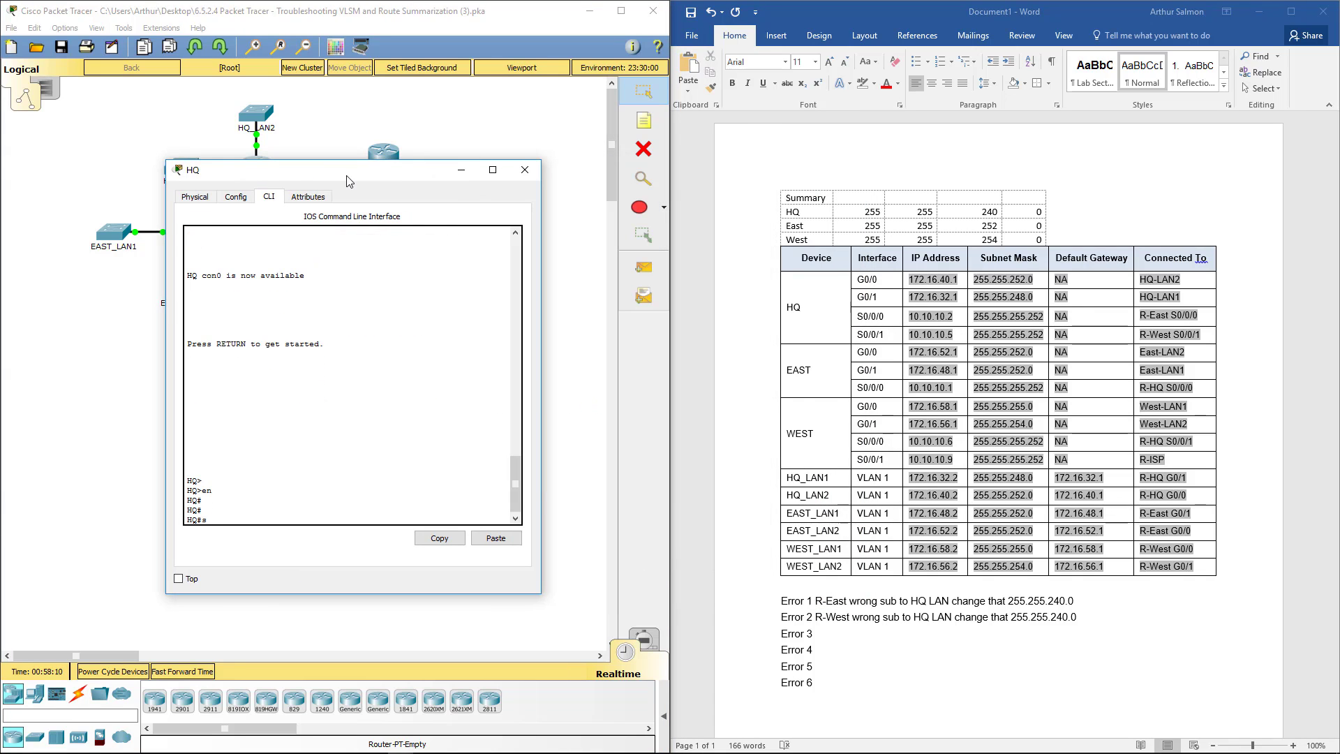
pyautogui.write('show run')
pyautogui.press('Return')
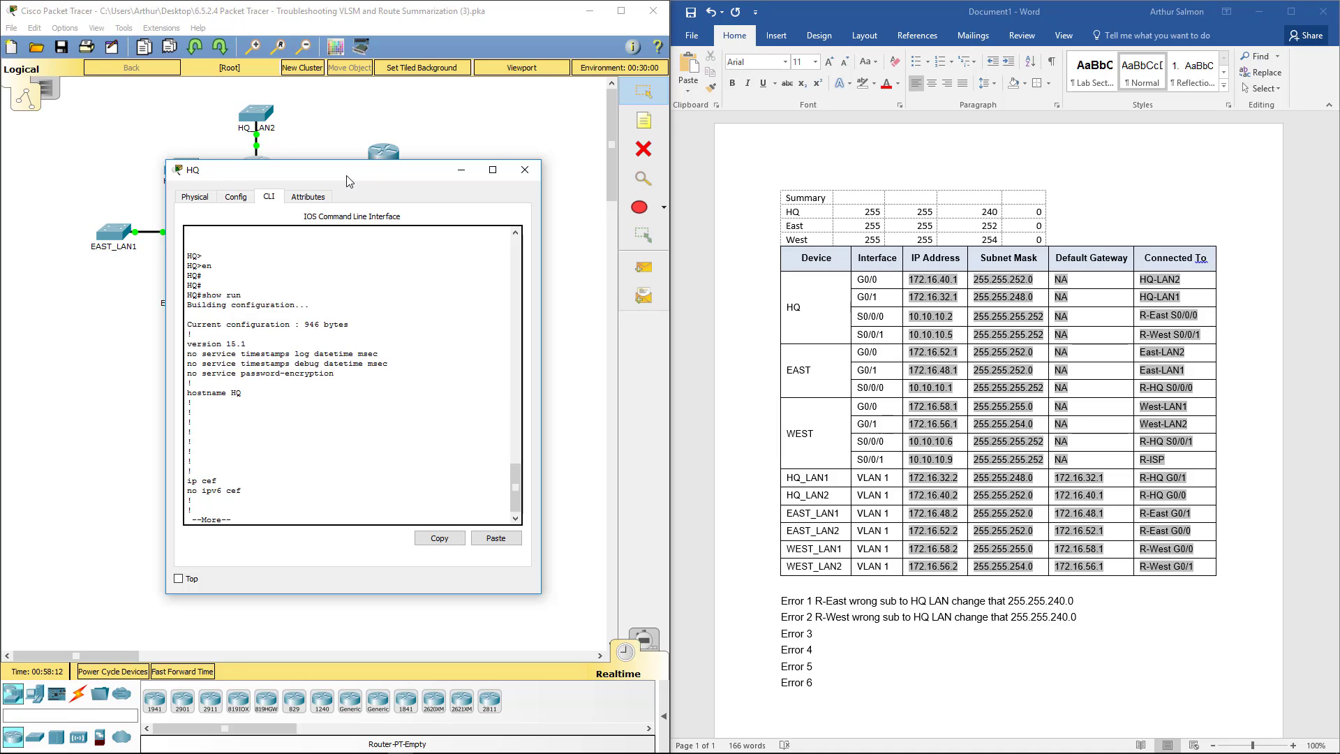
pyautogui.press('space')
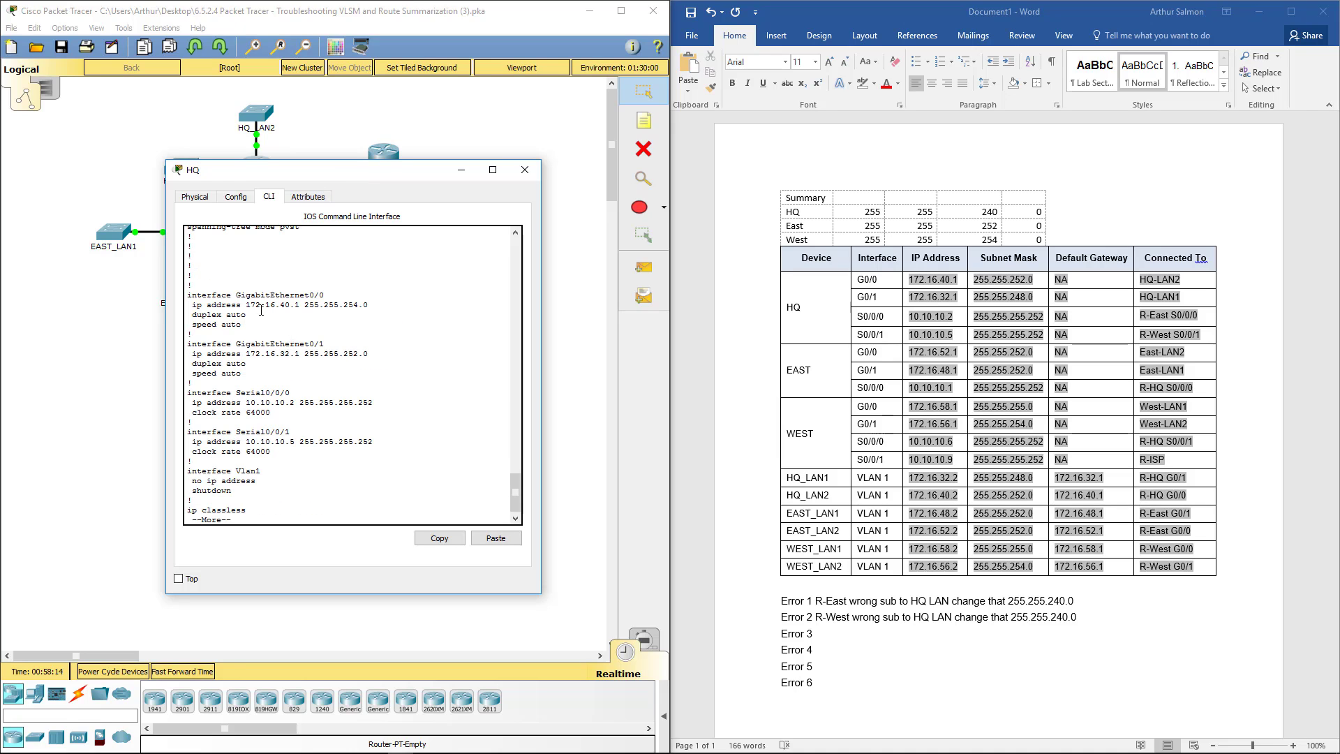
# Compare the address and mask of HQ's GigabitEthernet0/0 with the HQ G0/0 row in the Word addressing table.
pyautogui.moveTo(246, 305); pyautogui.dragTo(372, 309)
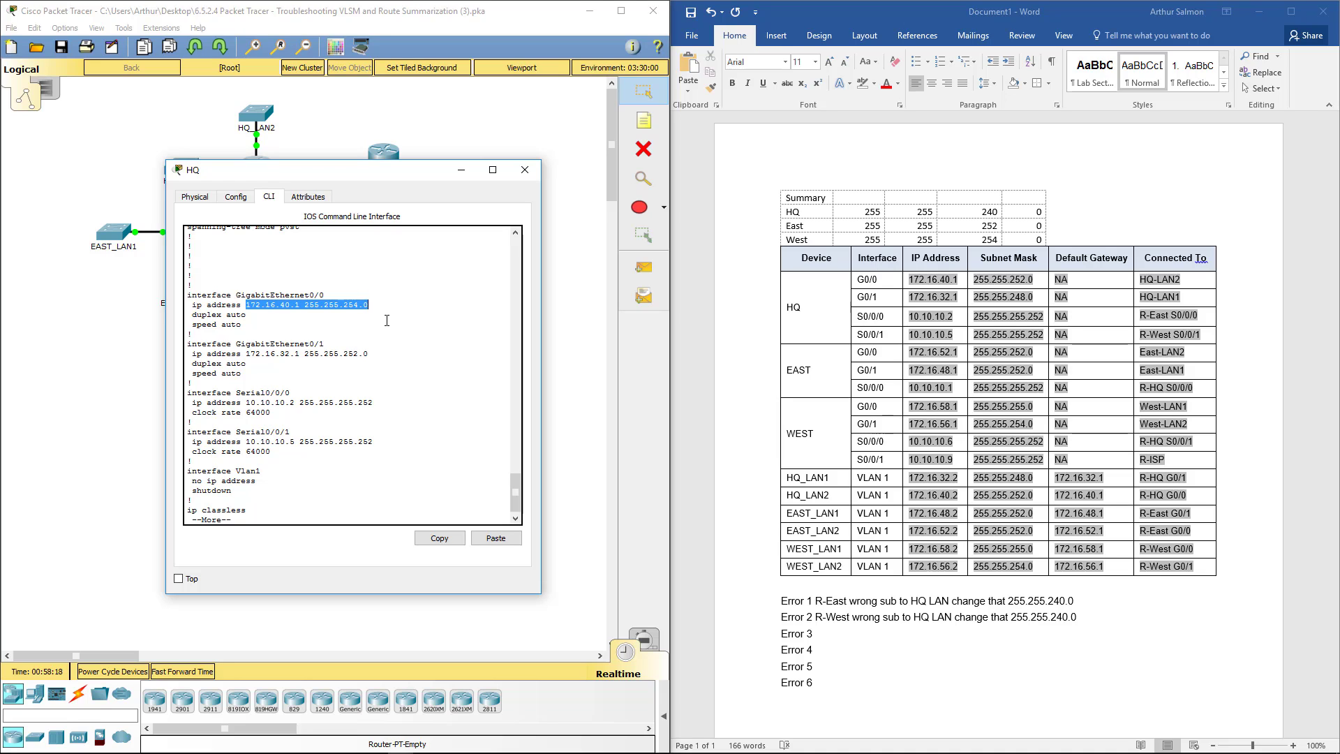
pyautogui.click(898, 313)
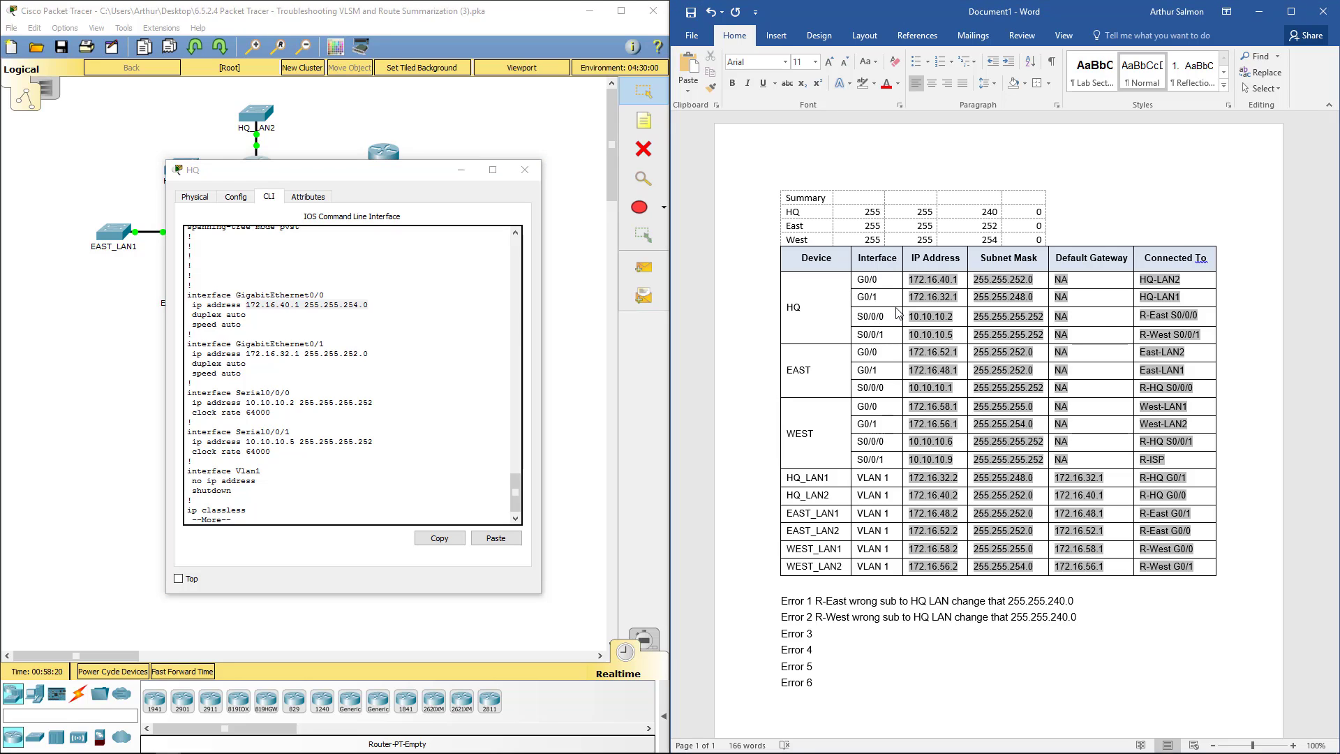
pyautogui.doubleClick(917, 297)
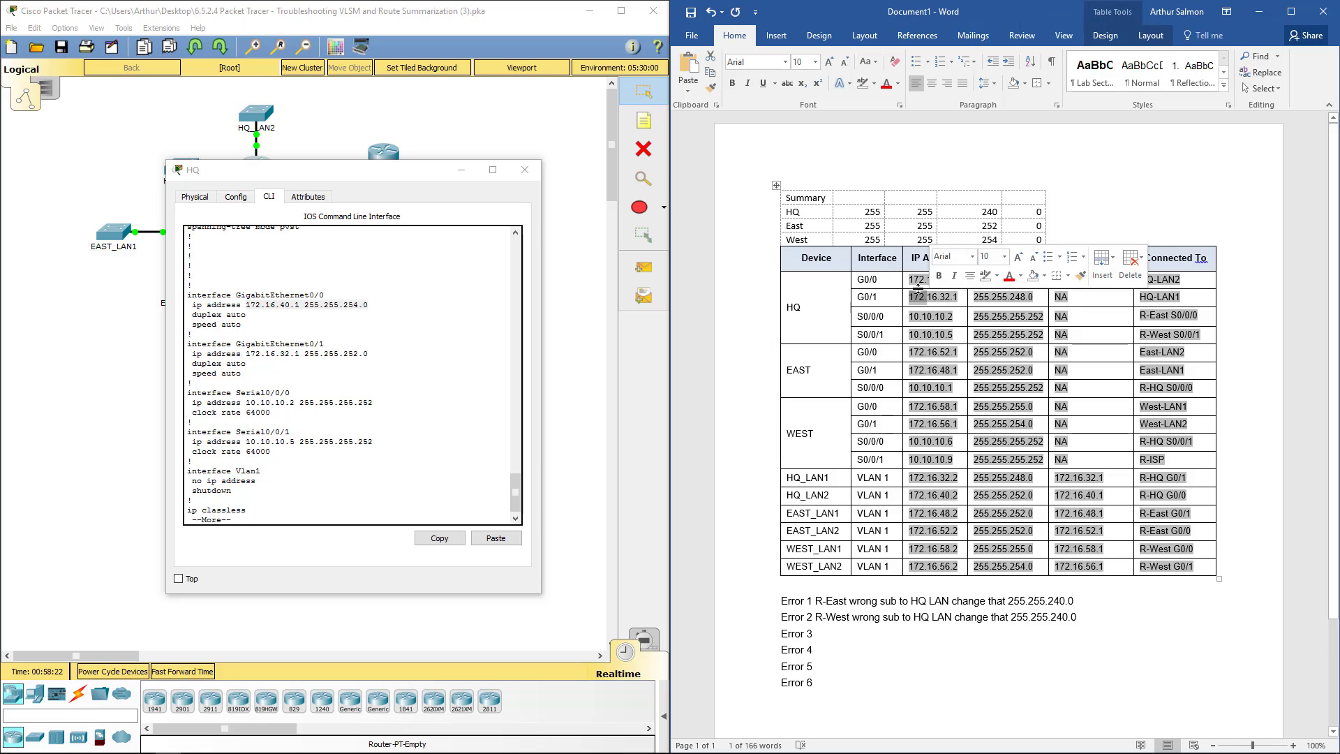
pyautogui.moveTo(914, 282); pyautogui.dragTo(1040, 284)
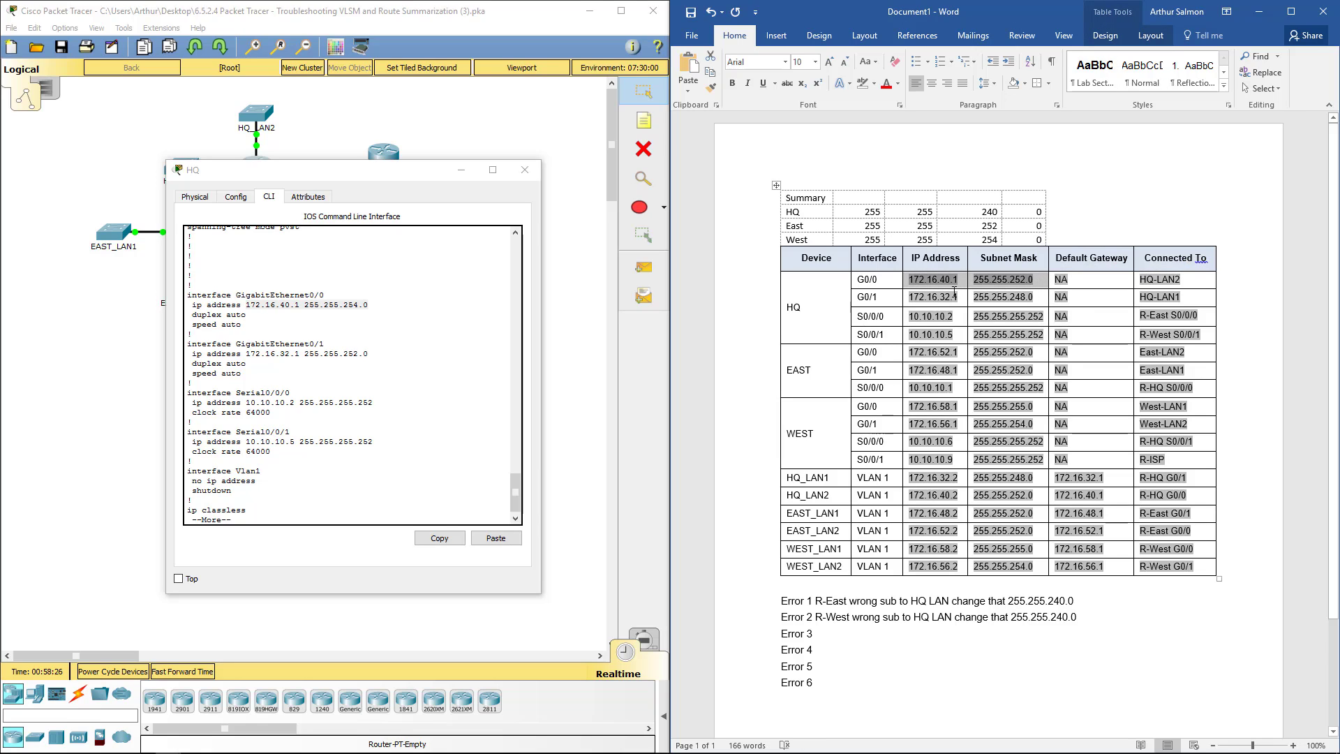
# Enter "HQ G0/0 wrong sub change 255.255.252.0" after "Error 3" in the Word document.
pyautogui.click(832, 633)
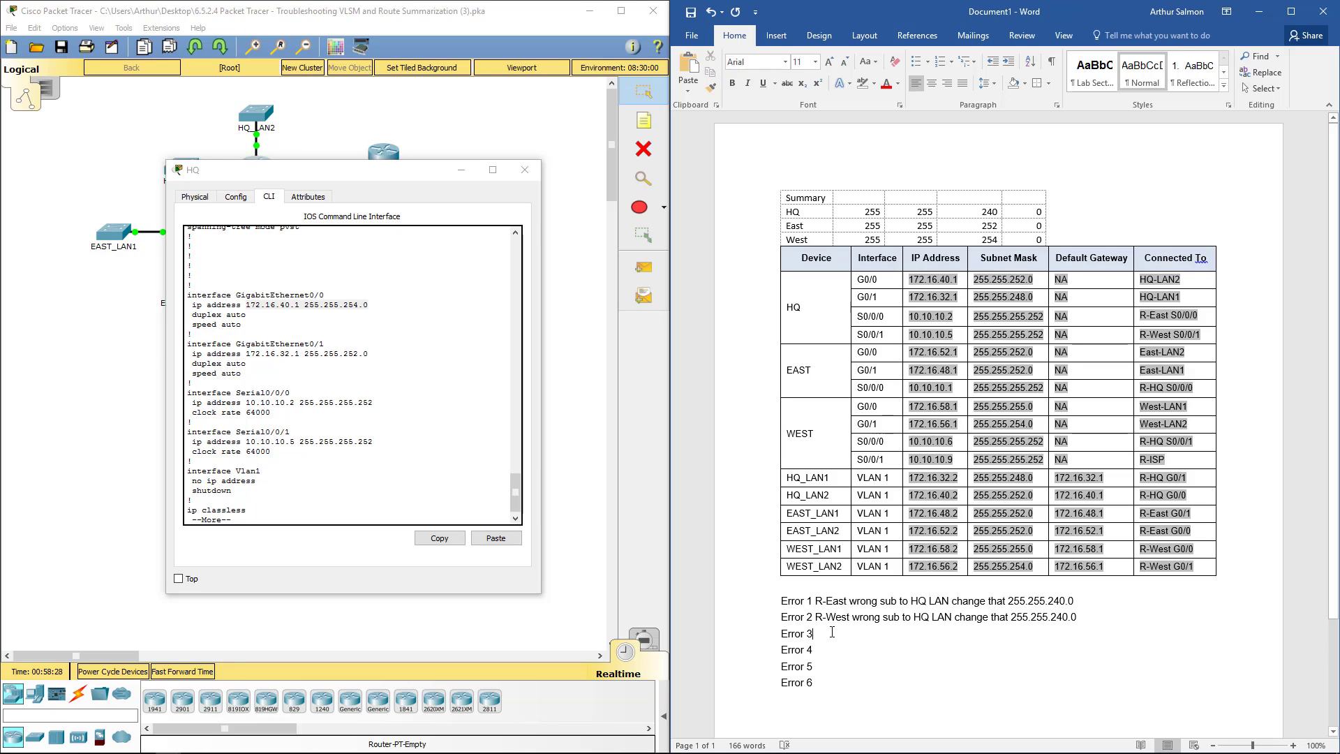
pyautogui.write('HQ')
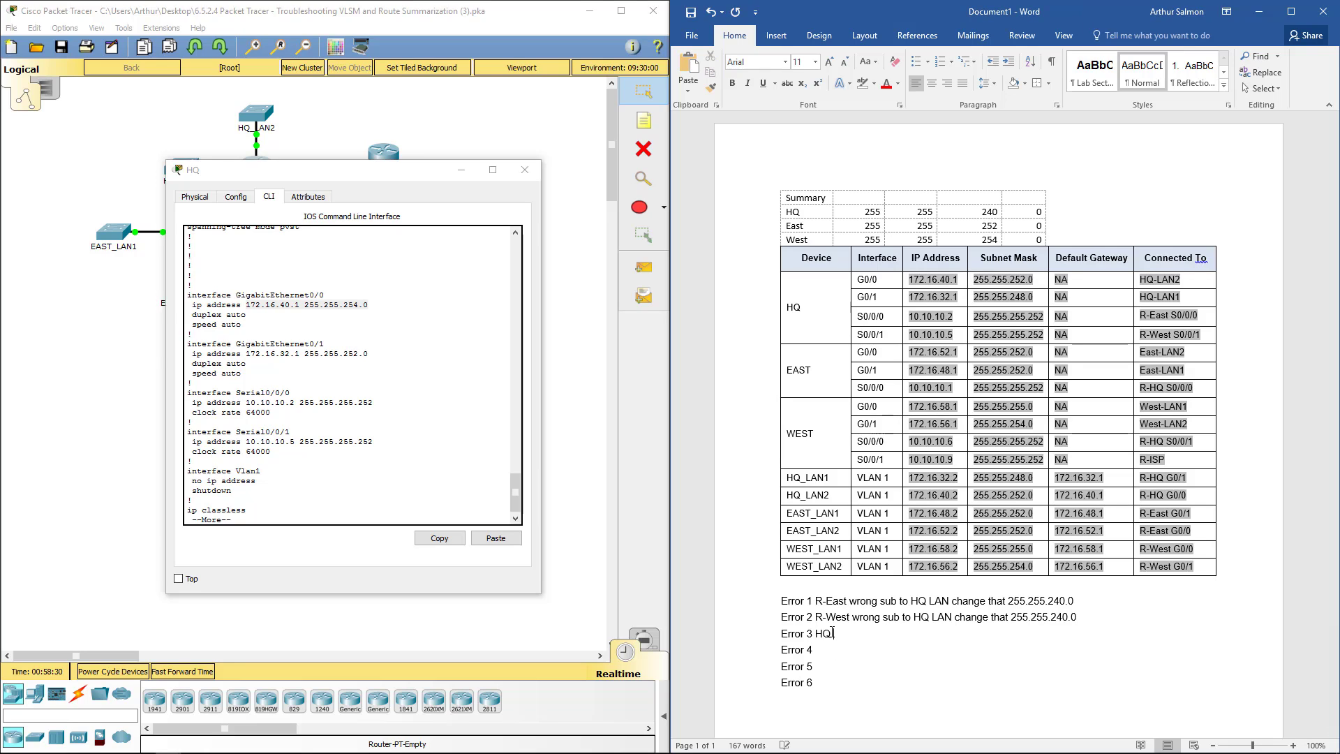
pyautogui.write(' G0/0/')
pyautogui.write(' wrong sub')
pyautogui.write(' change ')
pyautogui.write('23')
pyautogui.press('BackSpace')
pyautogui.write('5.255.25')
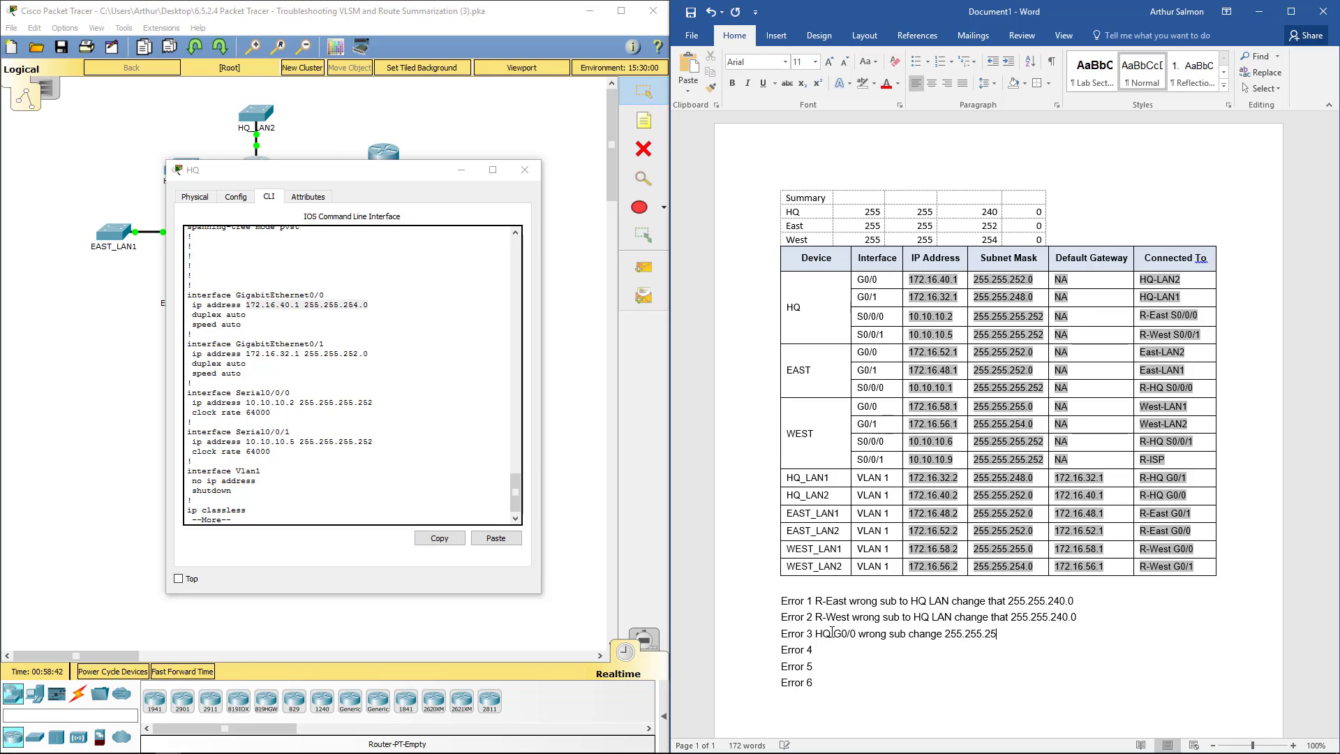
pyautogui.write('2.0')
# Check HQ's GigabitEthernet0/1 against the addressing table and record "HQ G0/1 wrong sub change 255.255.248.0" after "Error 4".
pyautogui.moveTo(256, 343); pyautogui.dragTo(373, 350)
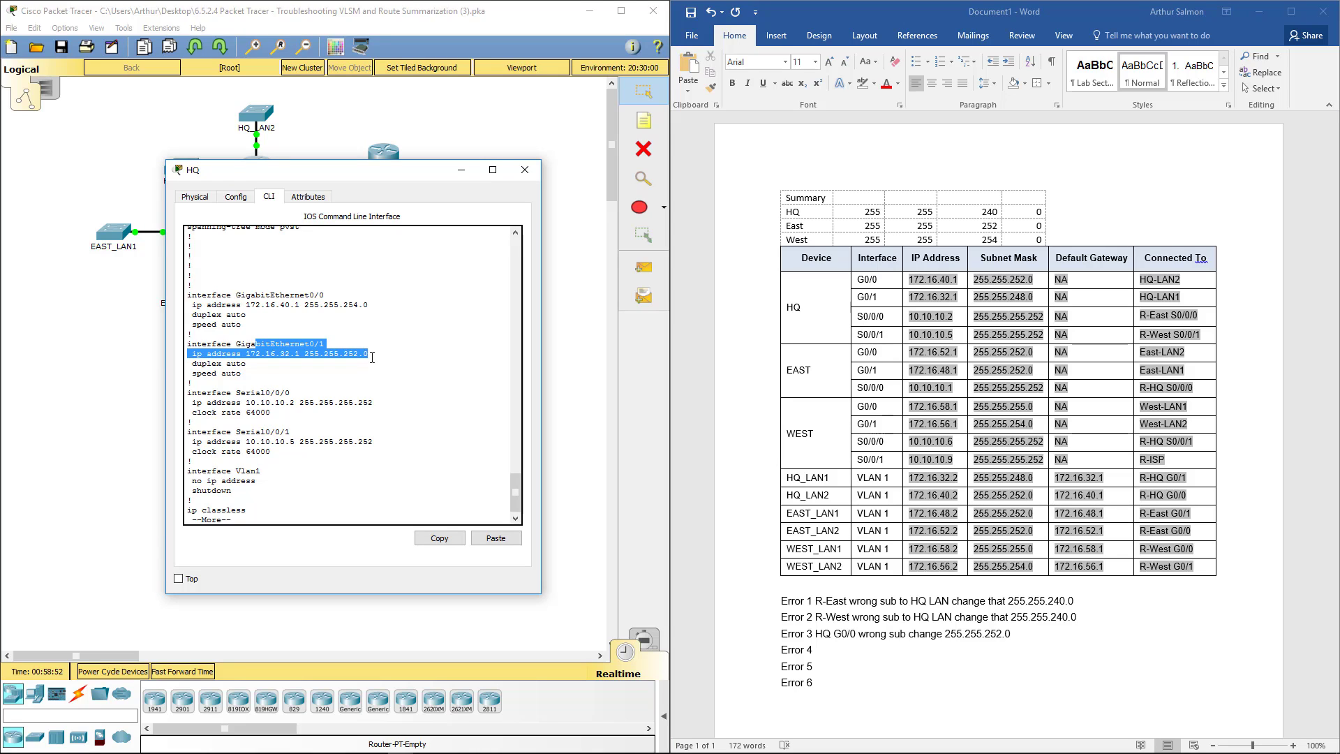
pyautogui.click(942, 300)
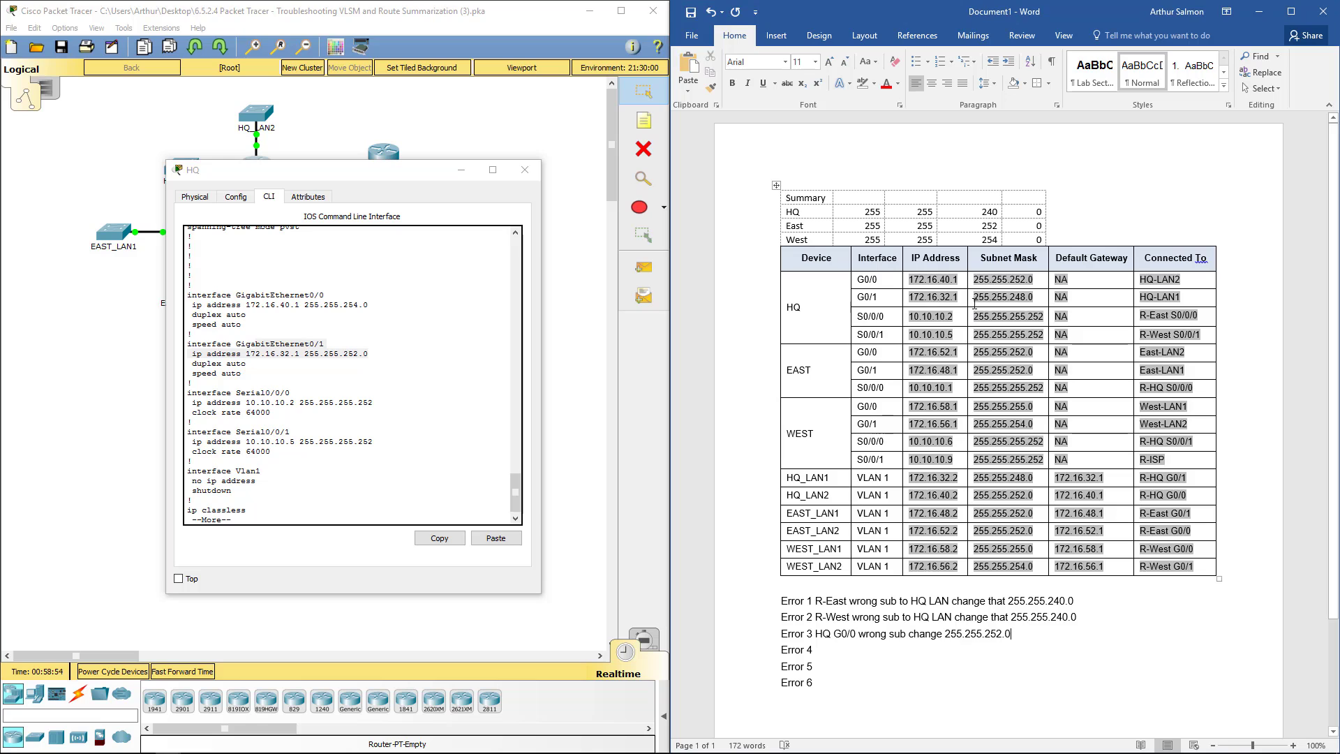
pyautogui.moveTo(941, 300); pyautogui.dragTo(1026, 302)
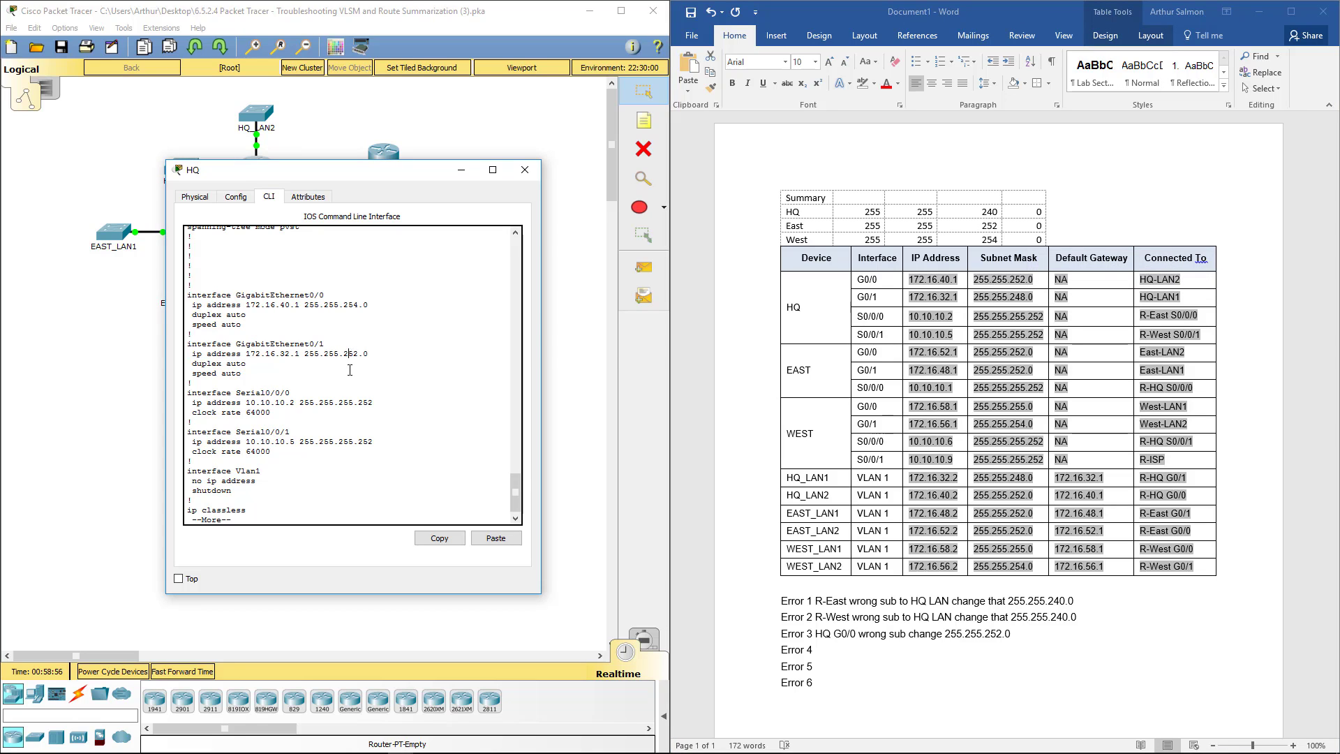
pyautogui.click(834, 635)
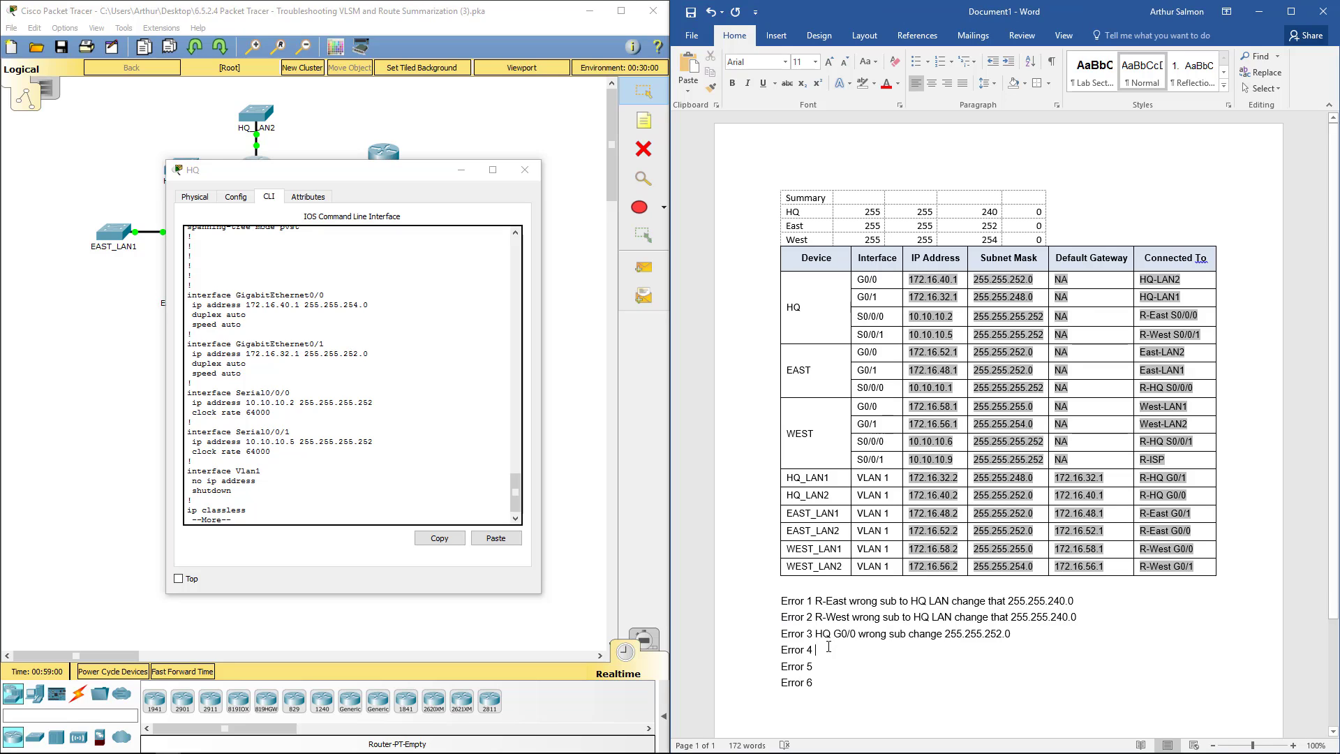
pyautogui.write('HQ G0/')
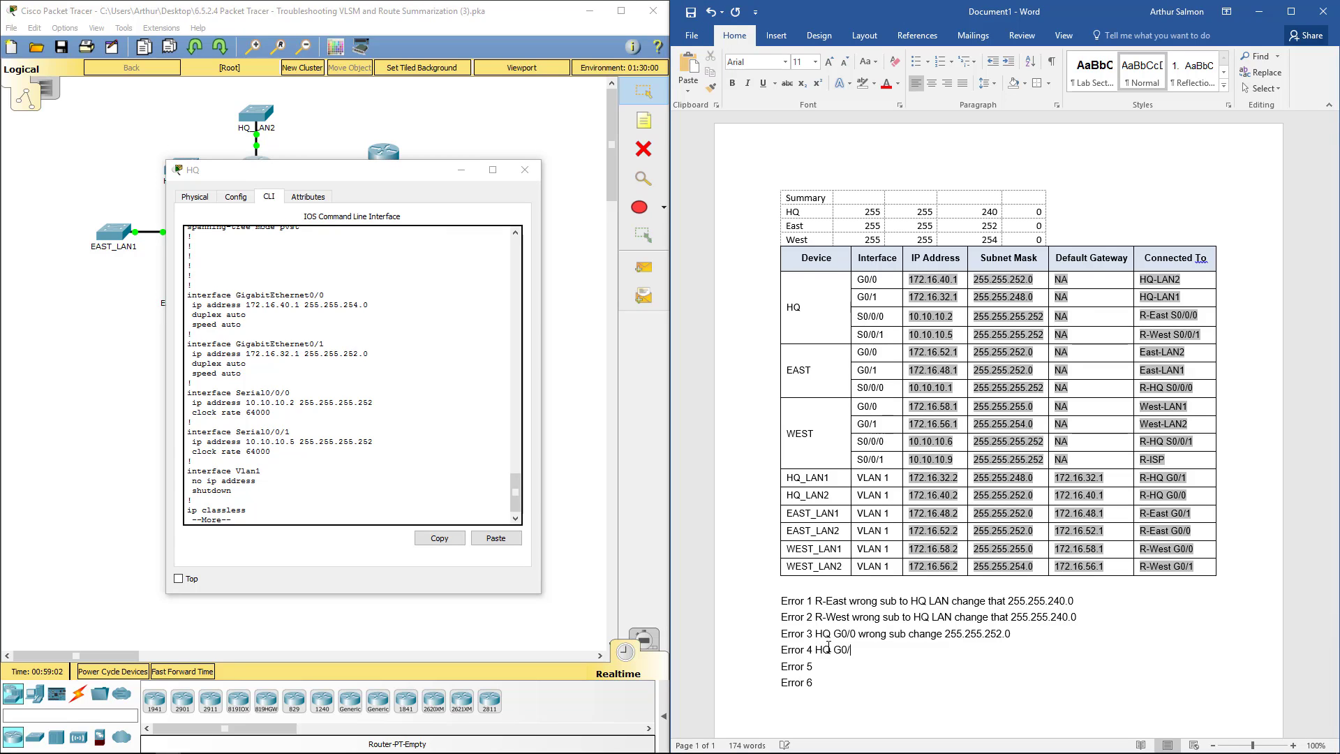
pyautogui.write('1 wrong sub change 255.255.248.0')
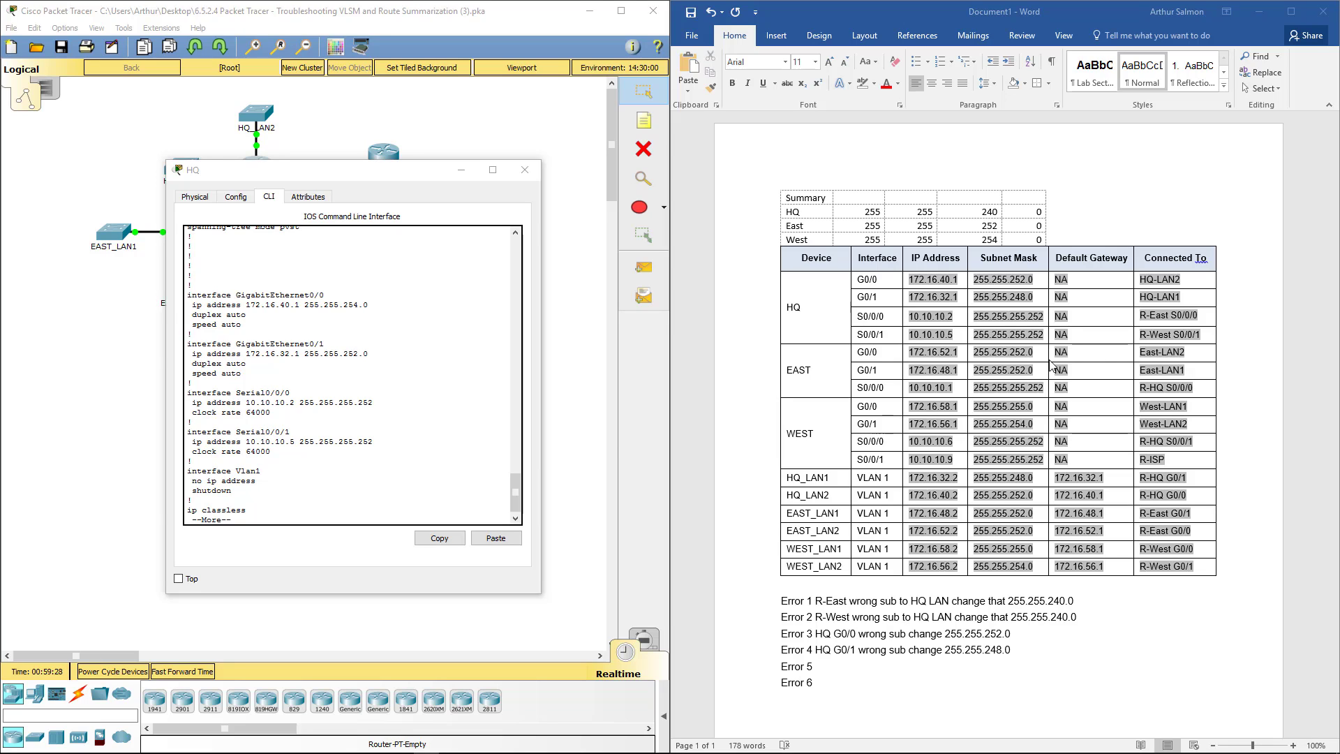
# Continue HQ's running configuration to the static routes and examine their networks, subnet masks and next hops.
pyautogui.click(407, 464)
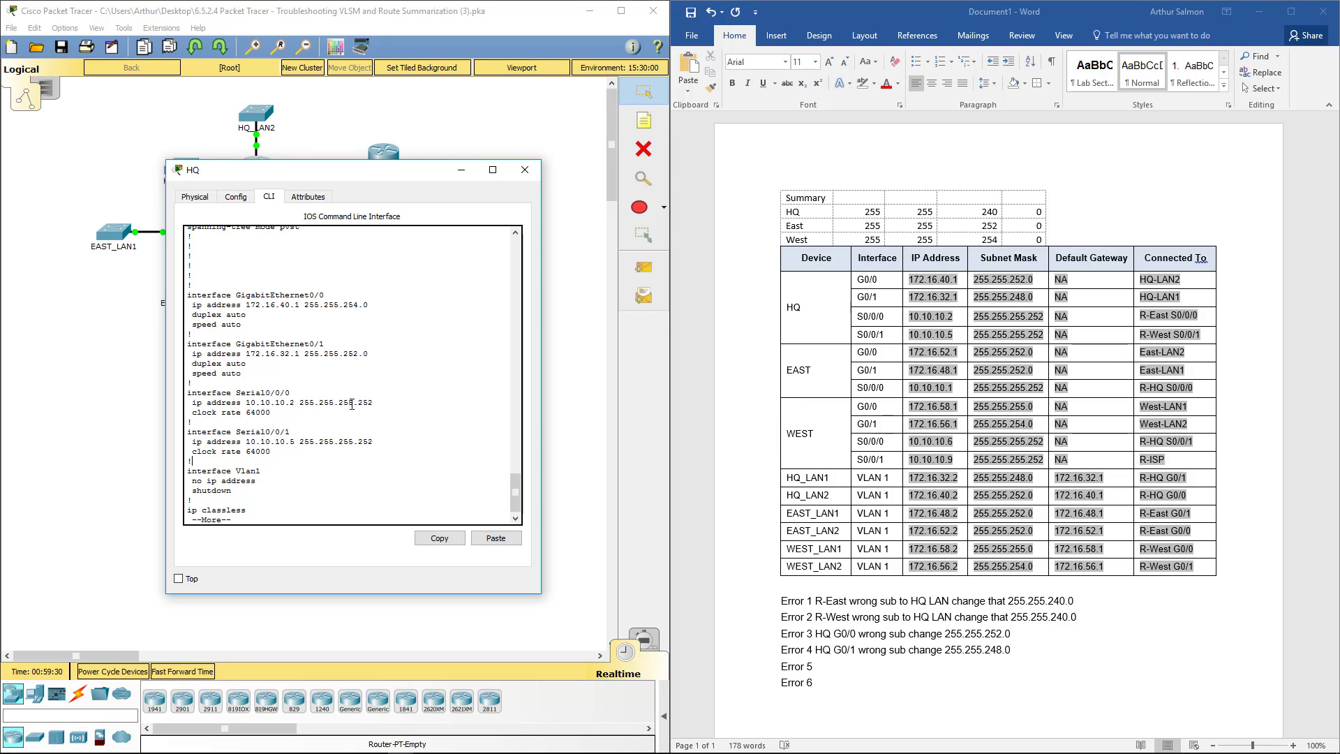
pyautogui.press('space')
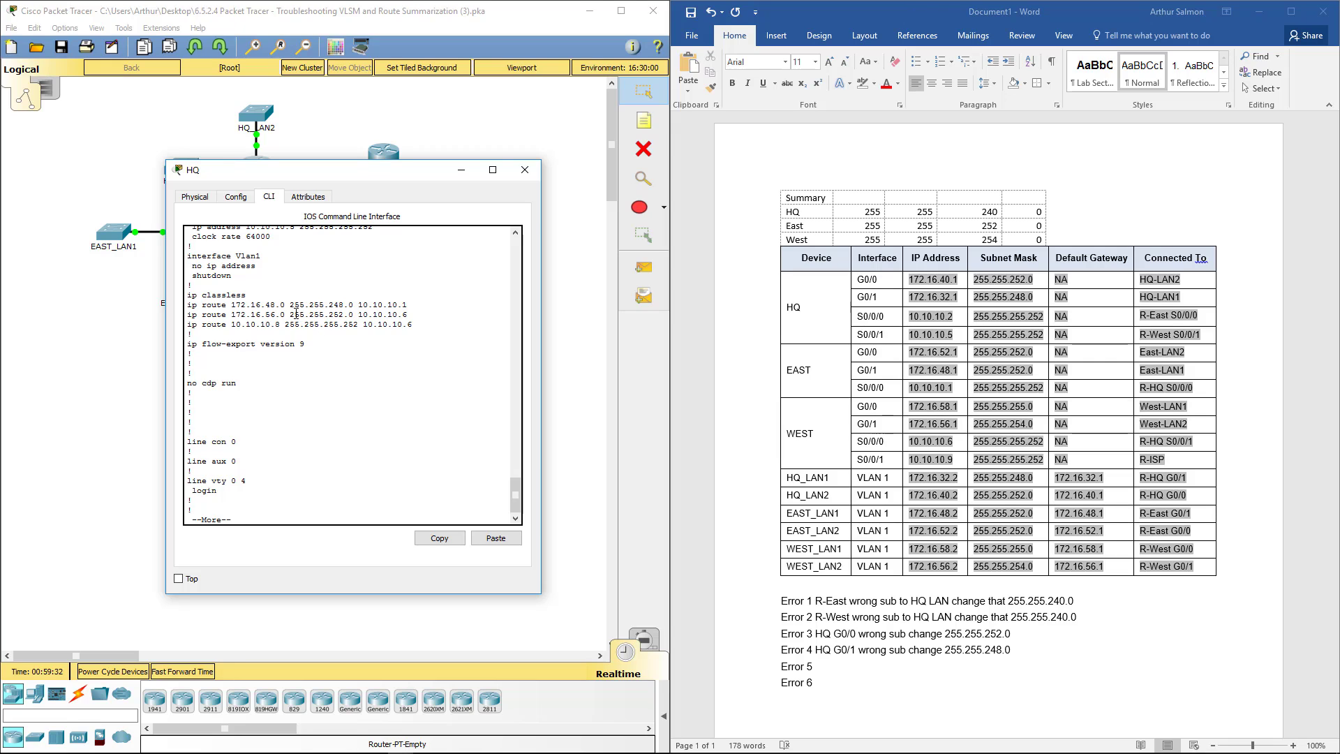
pyautogui.moveTo(273, 305); pyautogui.dragTo(410, 314)
pyautogui.click(374, 316)
pyautogui.moveTo(192, 326); pyautogui.dragTo(432, 327)
pyautogui.click(401, 335)
pyautogui.moveTo(391, 295); pyautogui.dragTo(420, 312)
pyautogui.moveTo(260, 305); pyautogui.dragTo(342, 305)
pyautogui.click(306, 315)
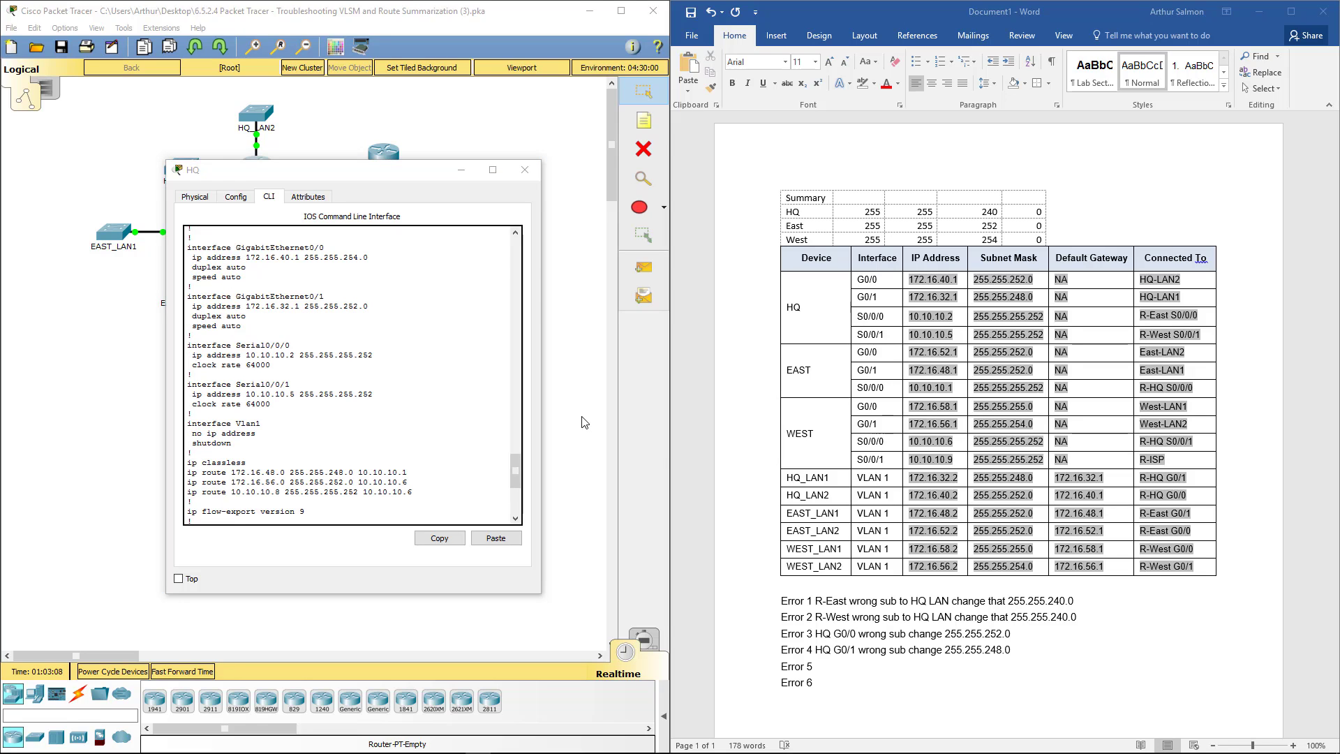
# Check the IP address setting of HQ's Vlan1 interface and close HQ's window.
pyautogui.click(303, 445)
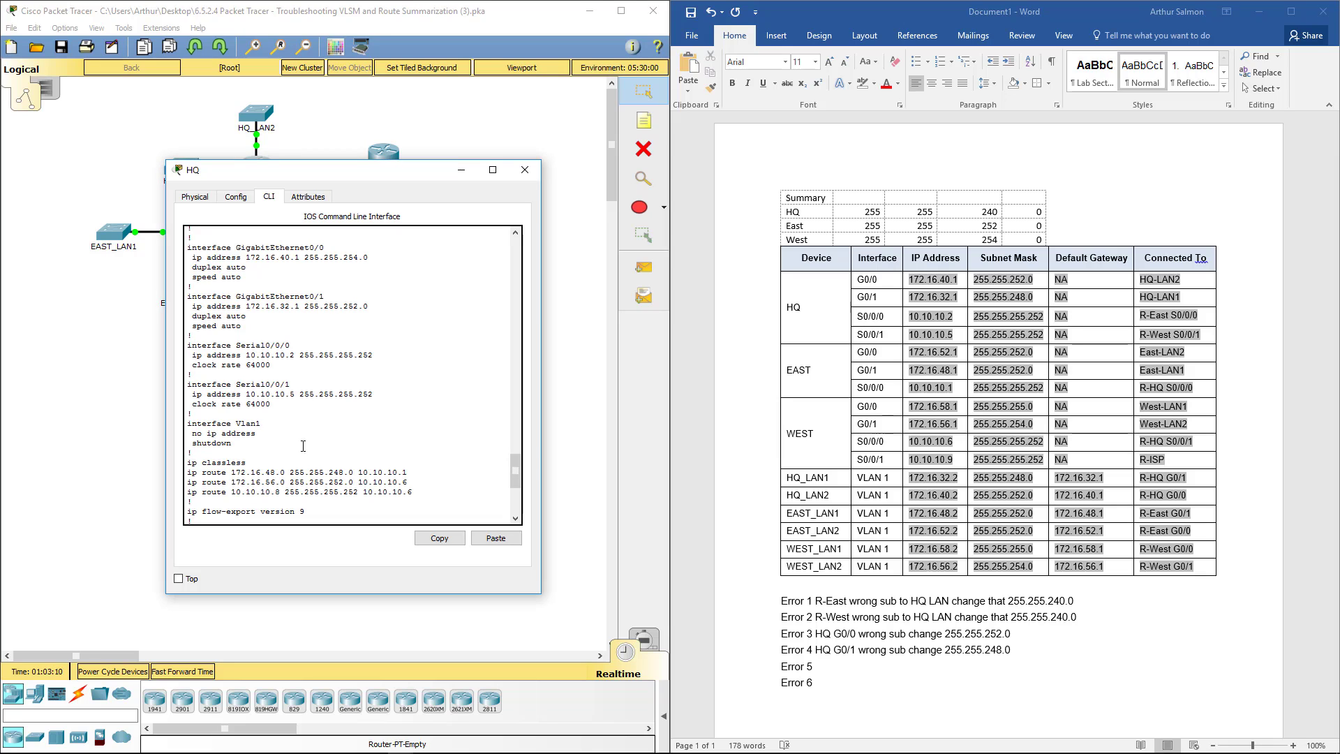
pyautogui.moveTo(191, 434); pyautogui.dragTo(292, 436)
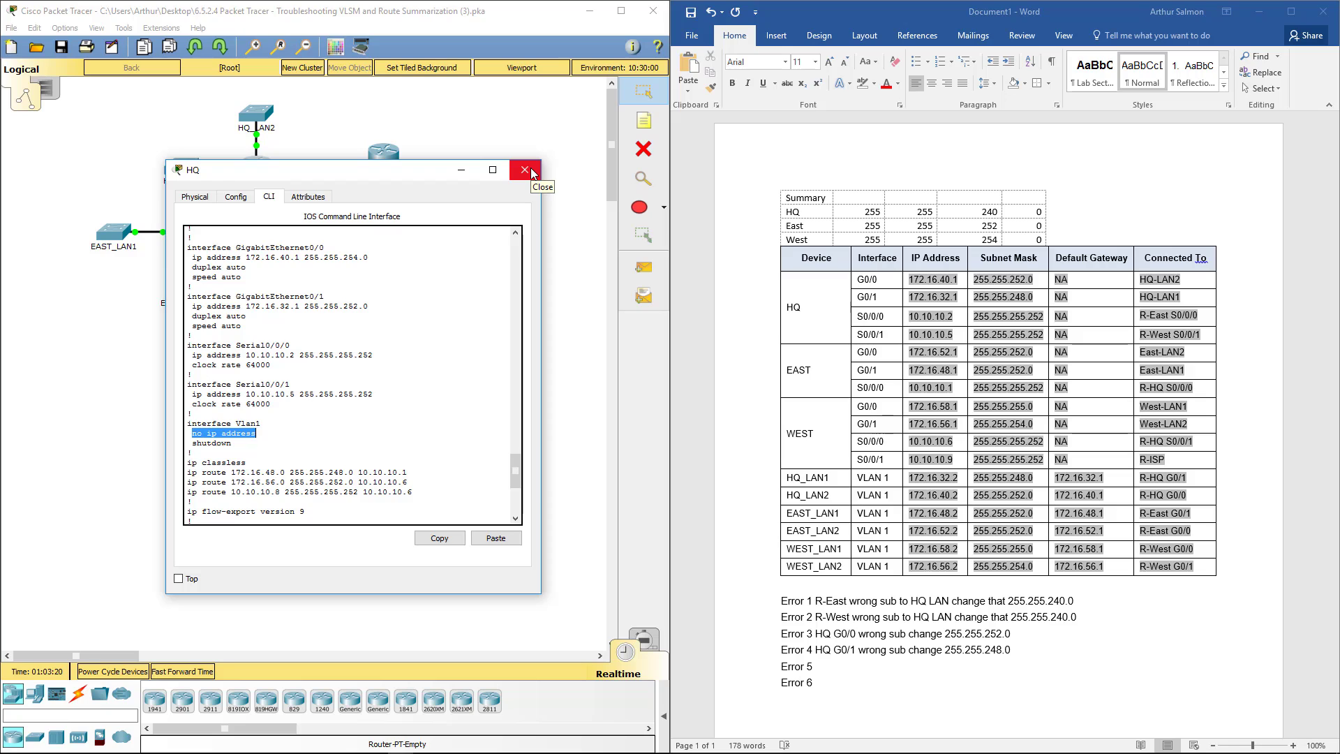
pyautogui.click(1275, 415)
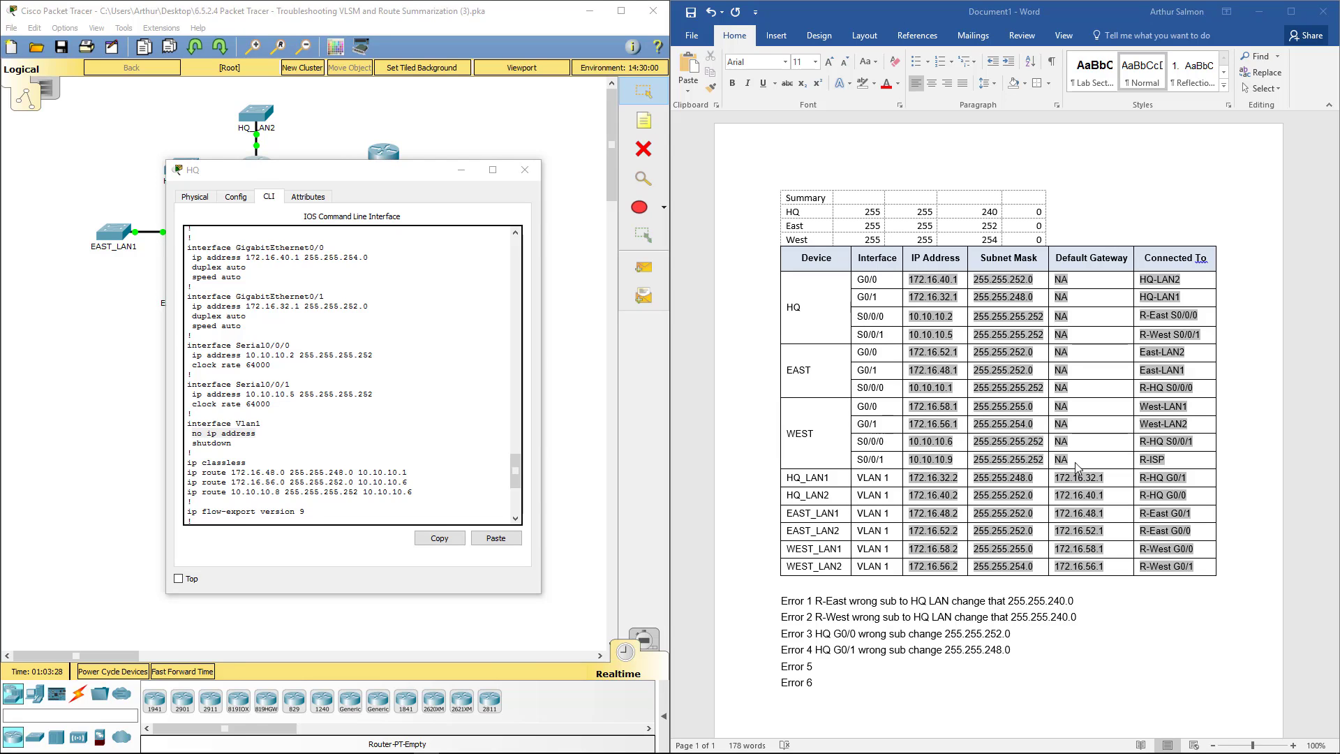
pyautogui.click(524, 170)
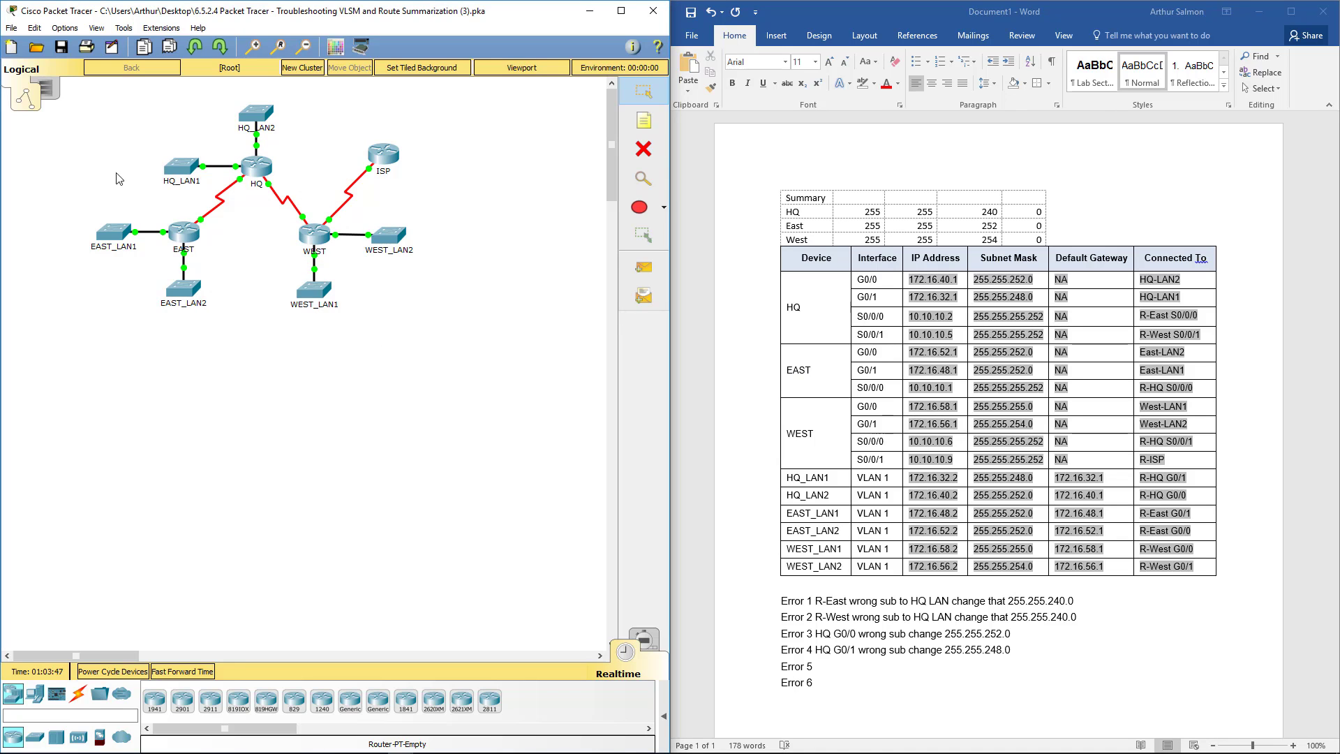
# Open the HQ_LAN1 switch's CLI, enter privileged mode with en and display the running configuration with show run.
pyautogui.click(181, 175)
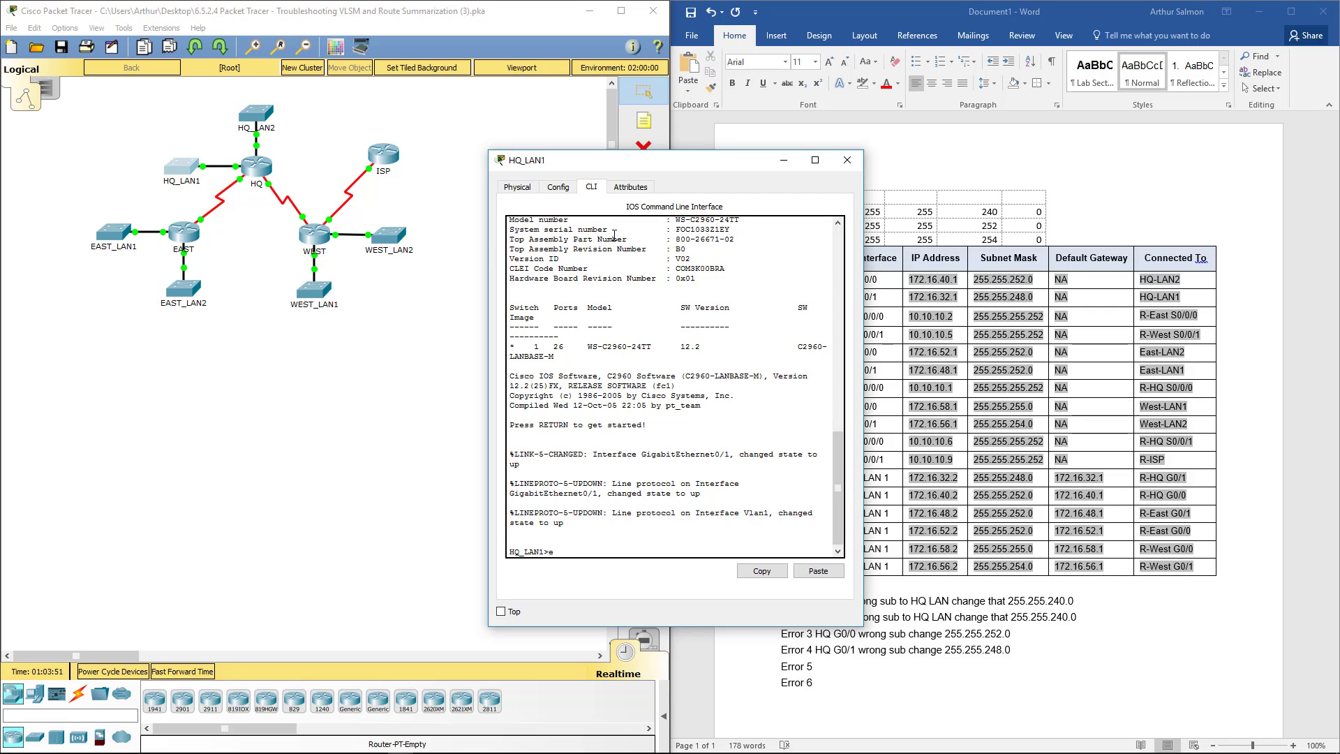
pyautogui.write('en')
pyautogui.press('Return')
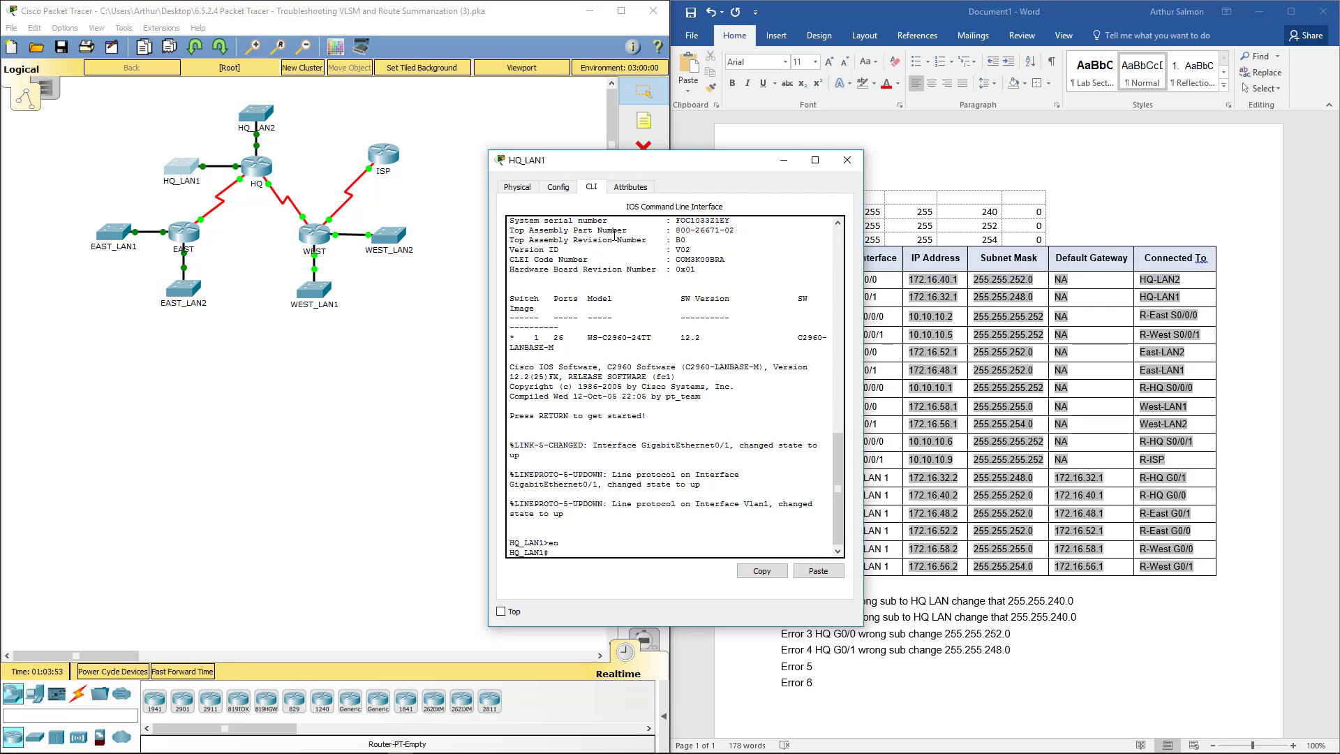
pyautogui.write('show run')
pyautogui.press('Return')
pyautogui.press('space')
pyautogui.press('space')
pyautogui.press('space')
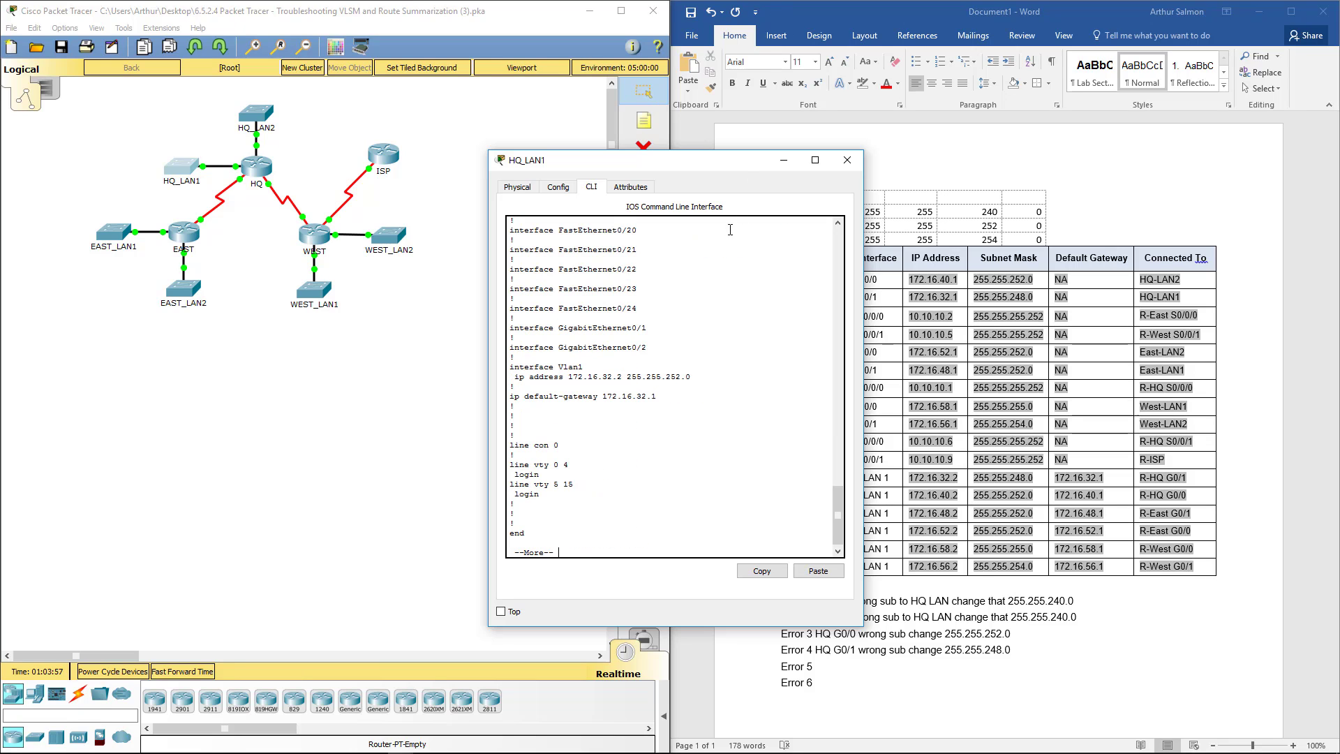
# Check HQ_LAN1's Vlan1 addressing and enter "HQ-LAN1 wrong sub change 255.255.248.0" after "Error 5" in Word.
pyautogui.moveTo(531, 371); pyautogui.dragTo(584, 367)
pyautogui.click(585, 367)
pyautogui.moveTo(710, 166); pyautogui.dragTo(377, 215)
pyautogui.click(835, 664)
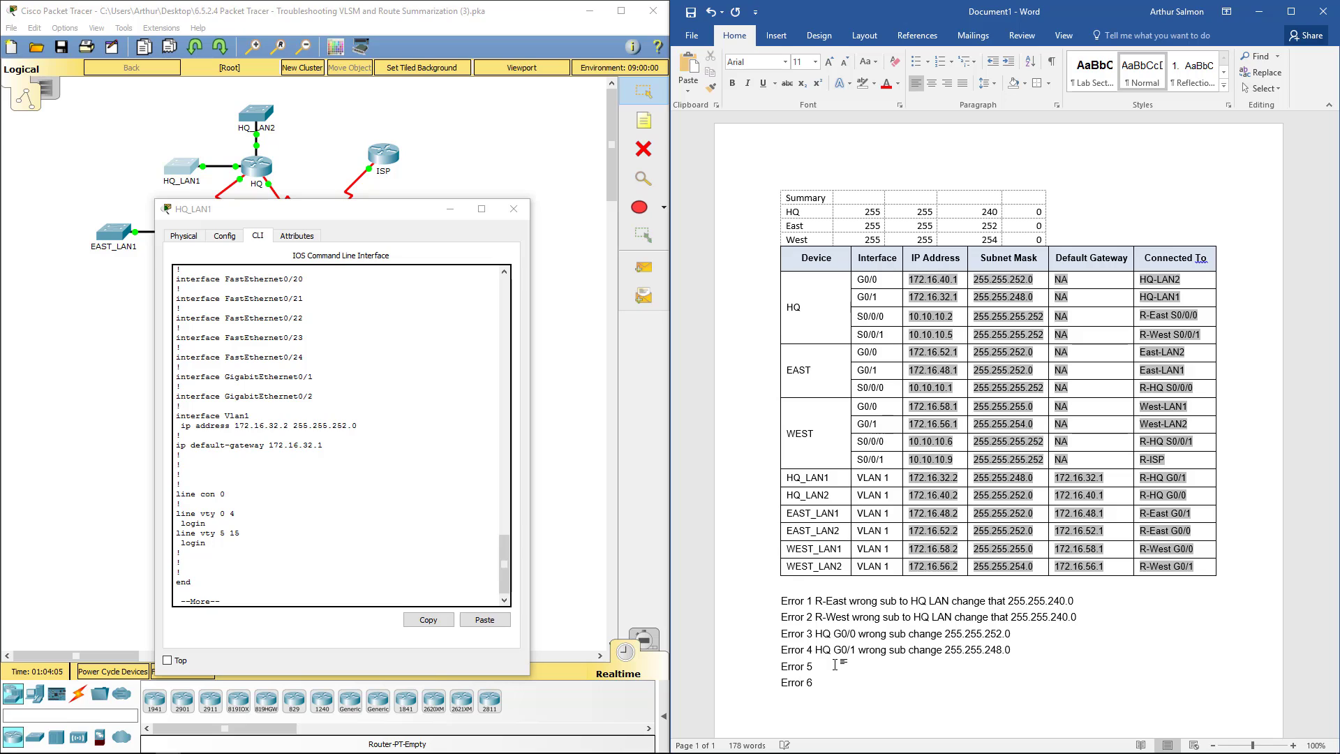
pyautogui.write('HQ-LAN1 wrong sub change 255.255.248.0')
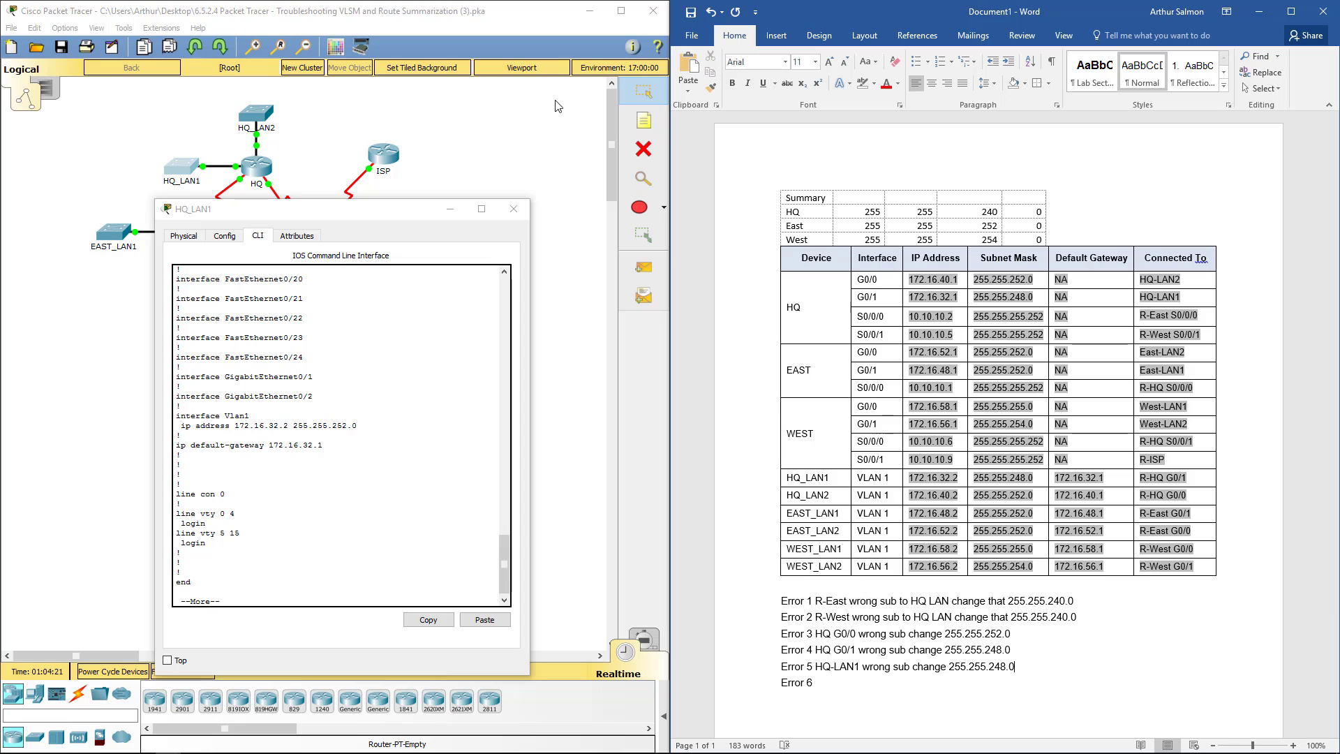
# Close HQ_LAN1's window, open the HQ_LAN2 switch's CLI and display its running configuration from privileged mode.
pyautogui.click(514, 208)
pyautogui.click(264, 133)
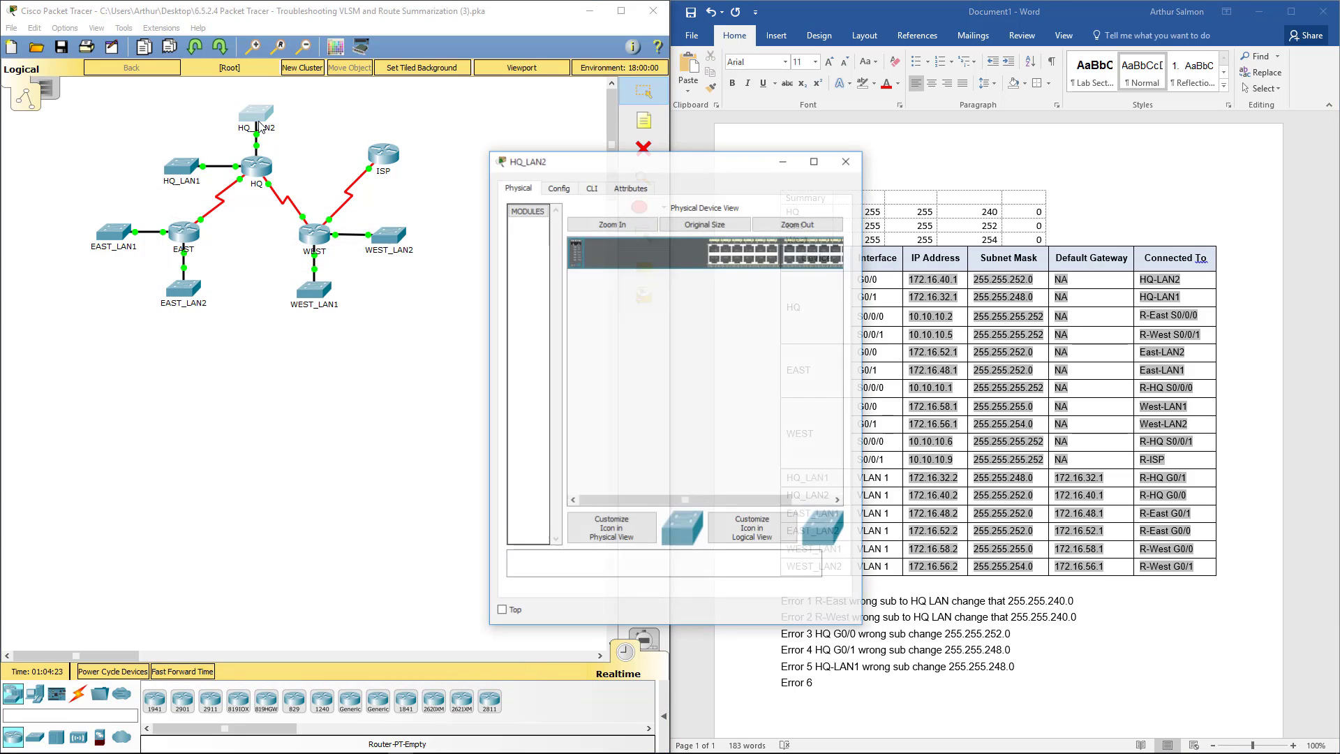
pyautogui.click(591, 188)
pyautogui.press('Return')
pyautogui.press('Return')
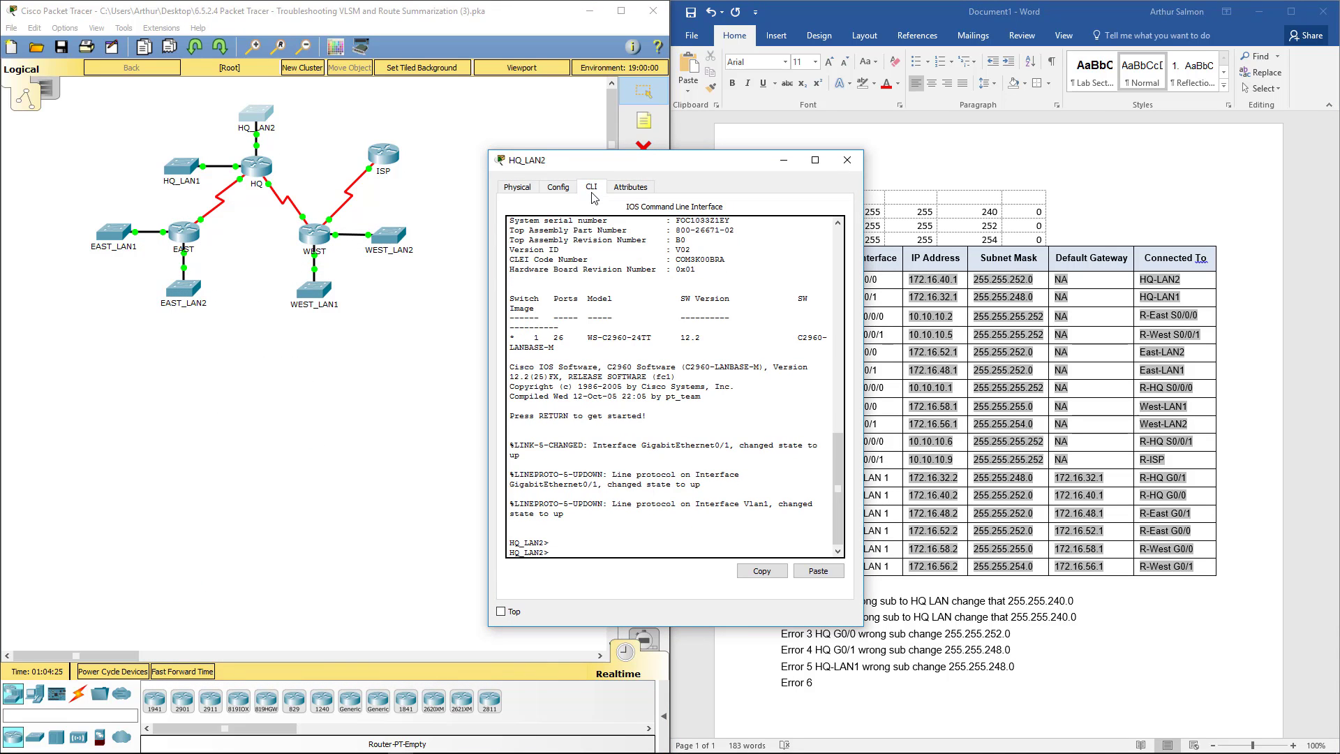
pyautogui.write('en')
pyautogui.press('Return')
pyautogui.write('s')
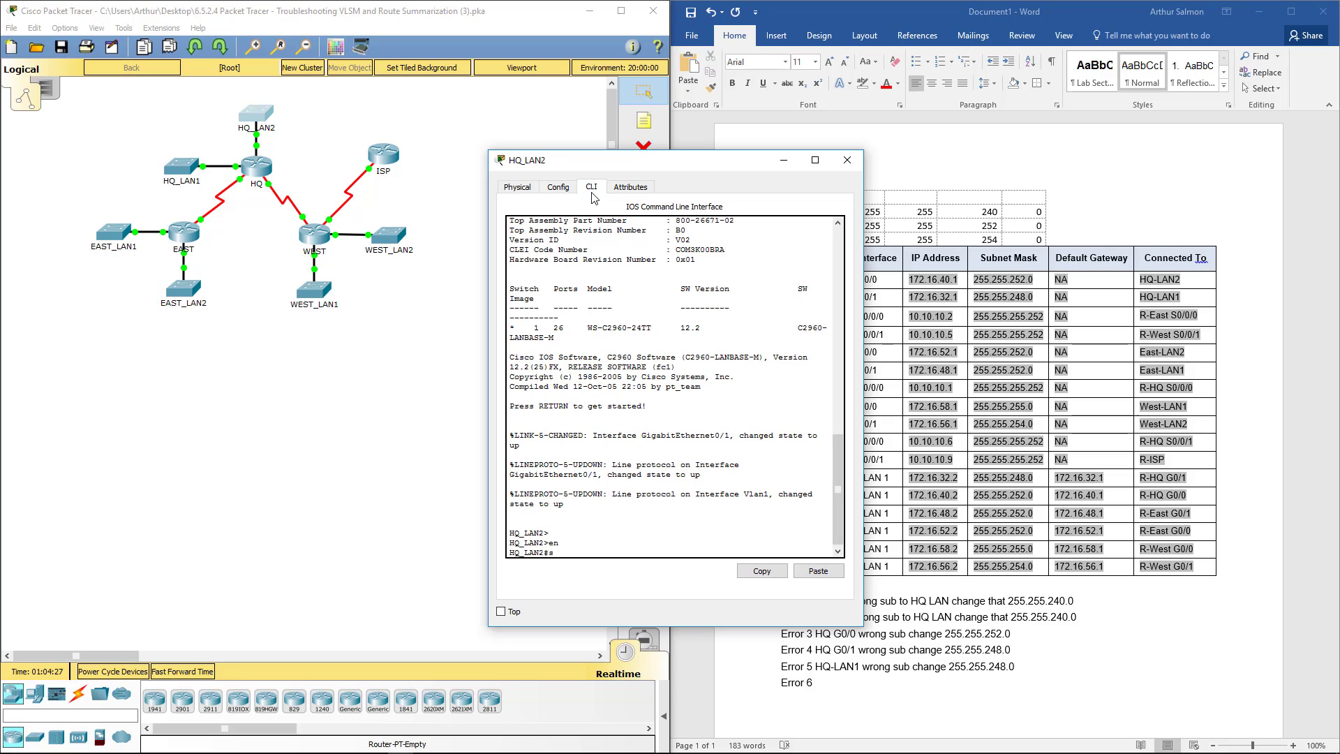
pyautogui.write('how run')
pyautogui.press('Return')
pyautogui.press('space')
pyautogui.press('space')
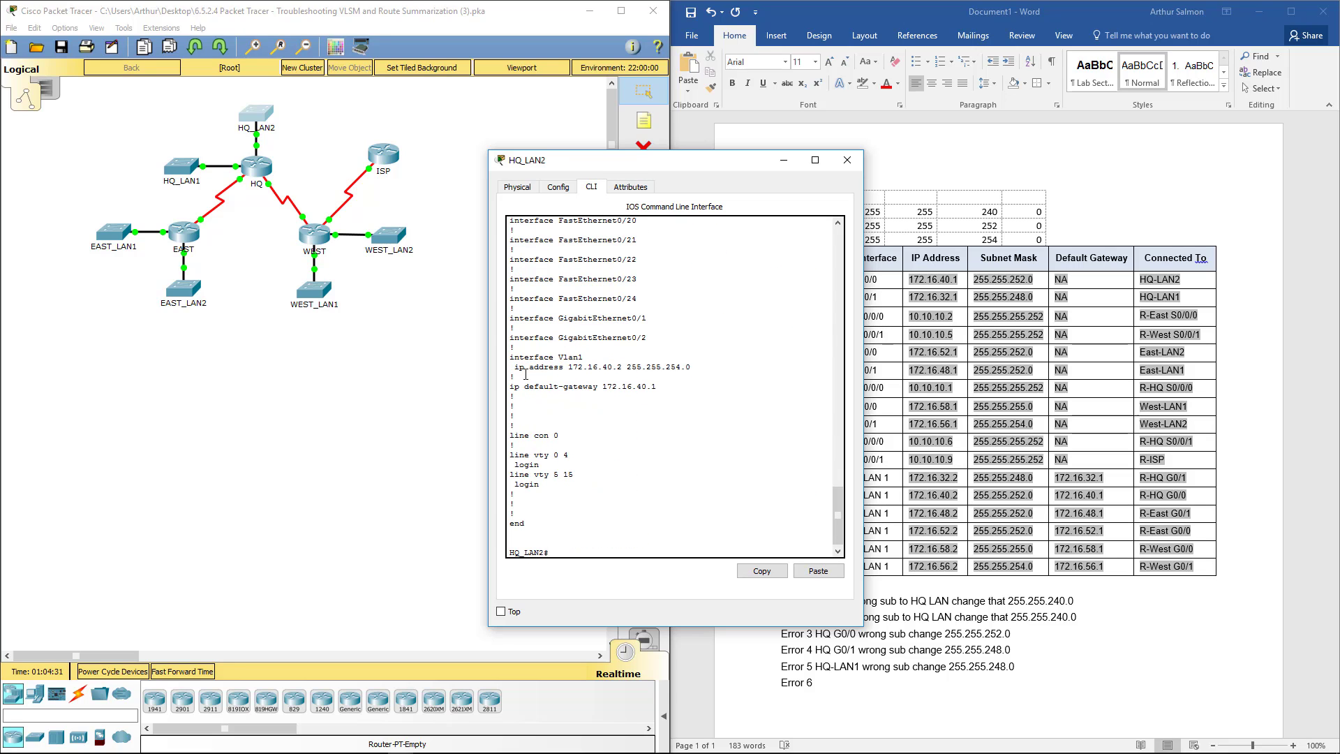
# Check HQ_LAN2's Vlan1 subnet mask and enter "HQ-Lan2 wrong sub change 255.255.252" after "Error 6" in Word.
pyautogui.moveTo(691, 366); pyautogui.dragTo(642, 366)
pyautogui.click(855, 684)
pyautogui.write('HQ-')
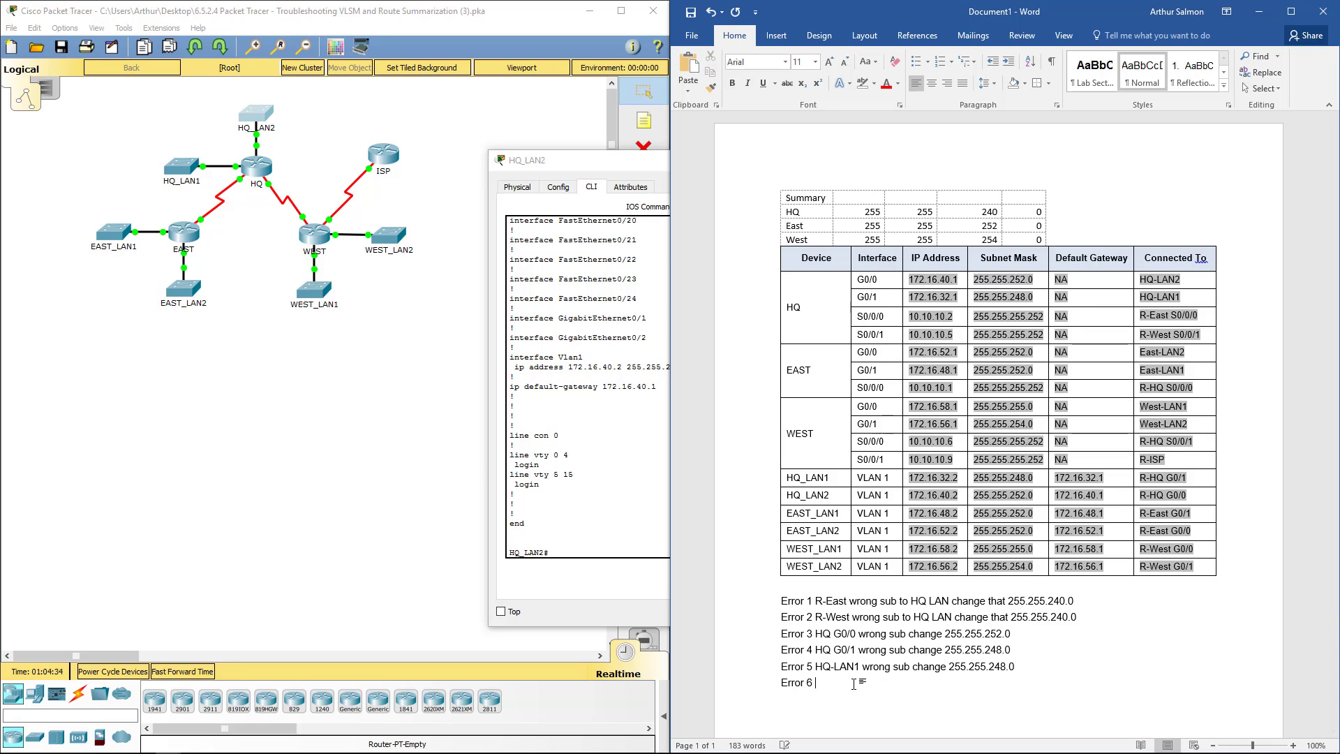
pyautogui.write('Lan2 wrong sub change 255.255.2')
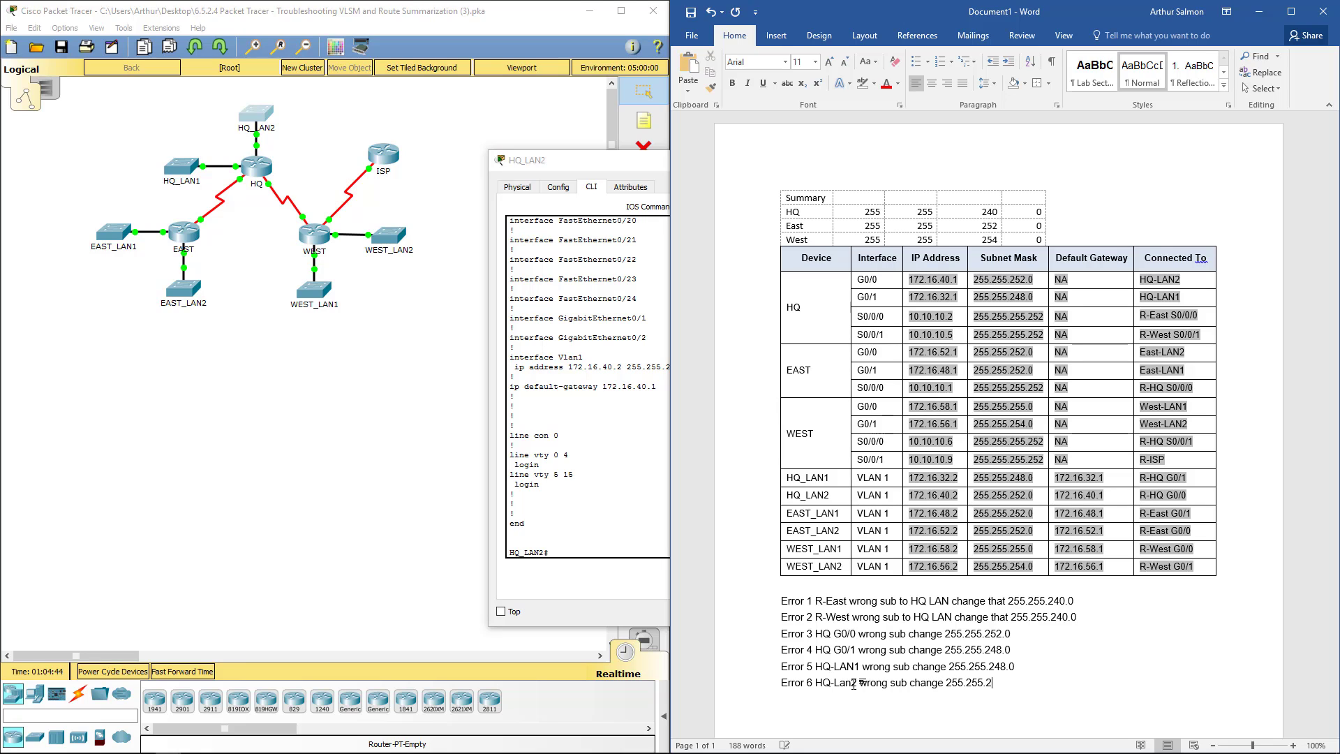
pyautogui.write('52')
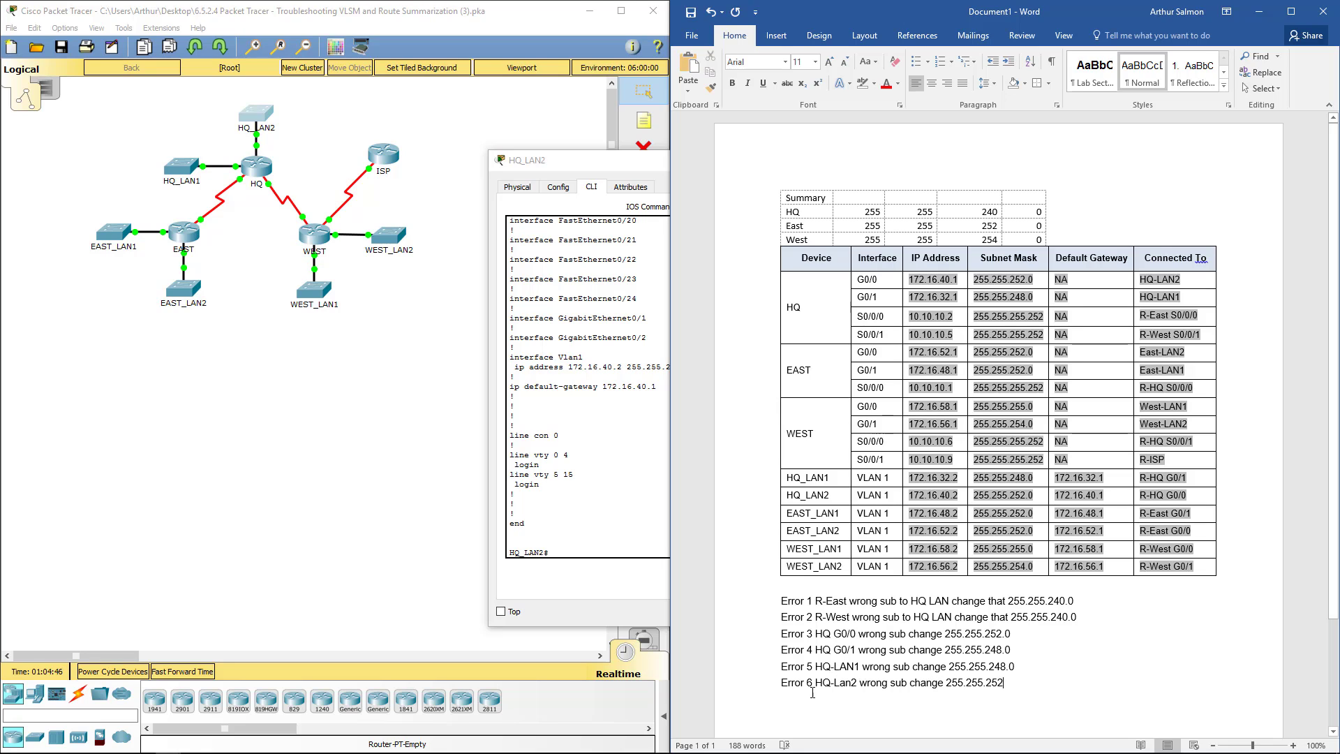
# Close HQ_LAN2's window and look over the list of six errors recorded in Word.
pyautogui.click(565, 423)
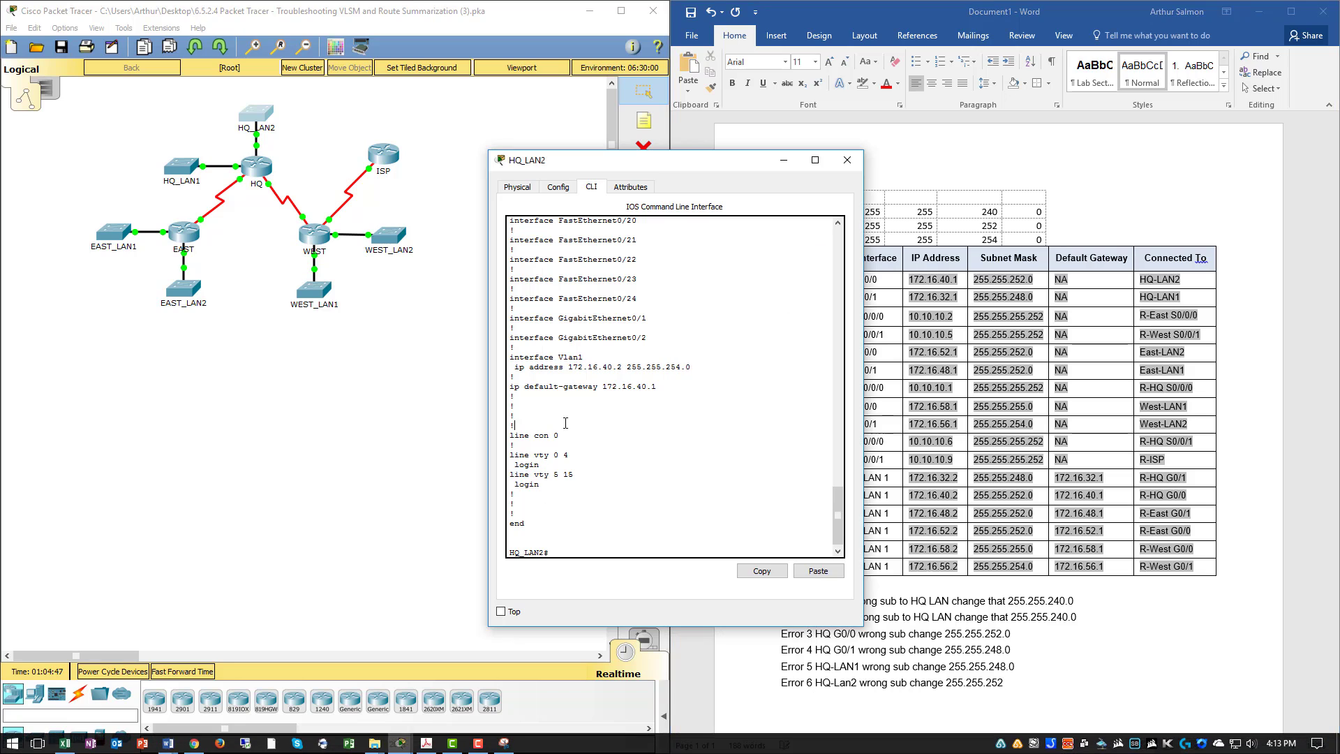
pyautogui.click(847, 160)
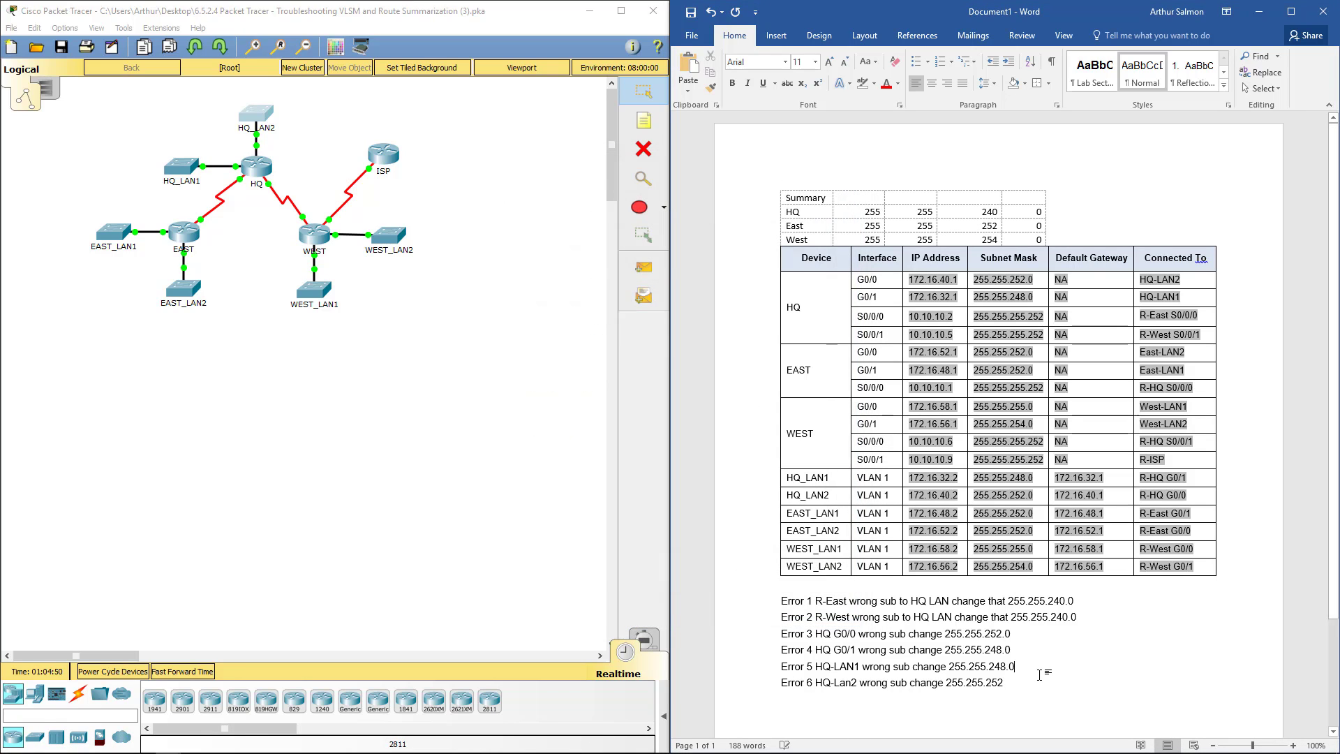
pyautogui.moveTo(1037, 671); pyautogui.dragTo(929, 582)
pyautogui.click(928, 582)
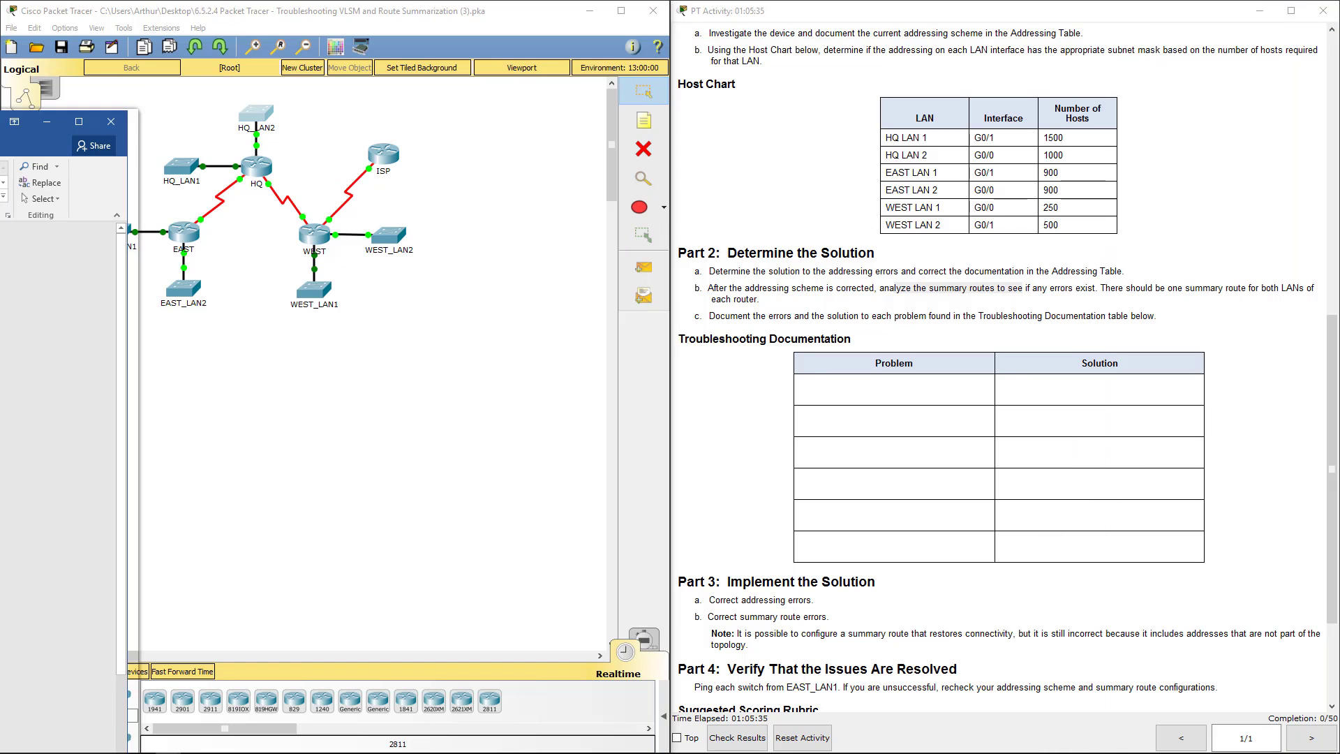
# Move to the PT Activity instructions and read the Part 3 tasks on correcting addressing and summary route errors.
pyautogui.click(112, 482)
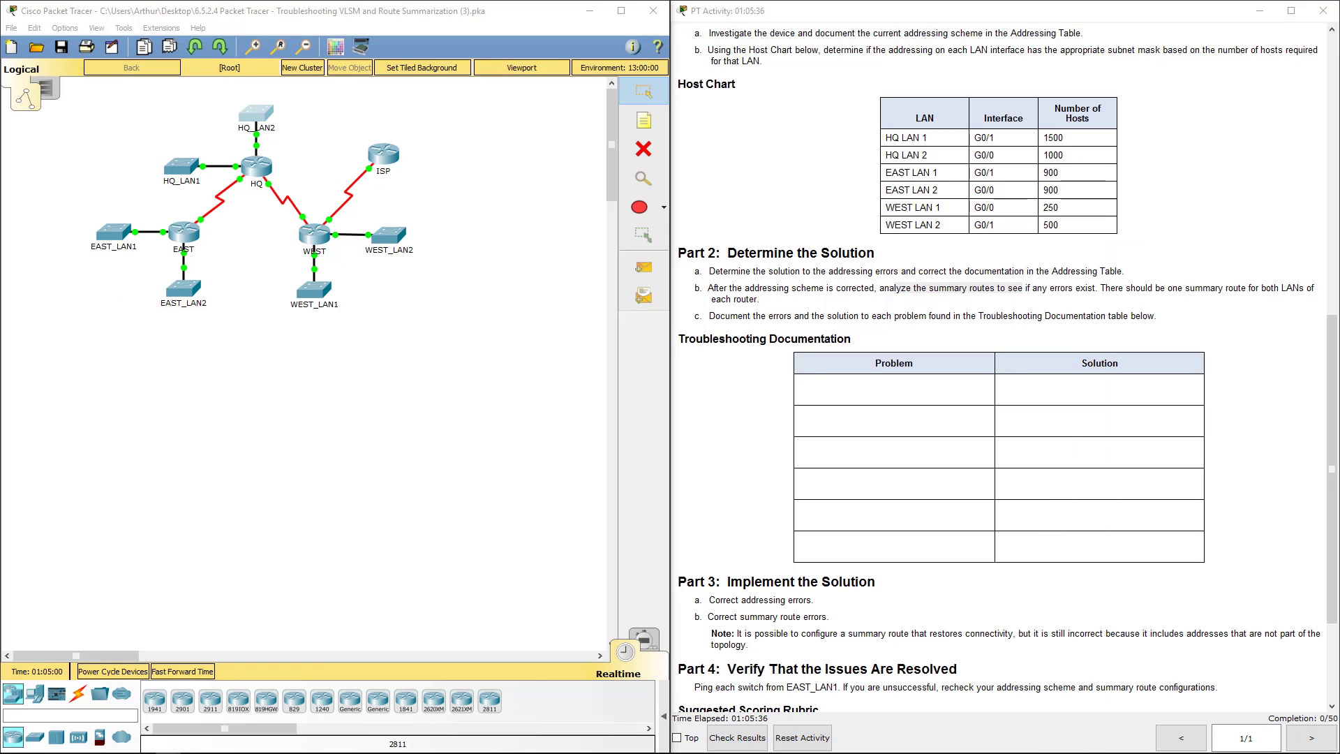
pyautogui.click(871, 611)
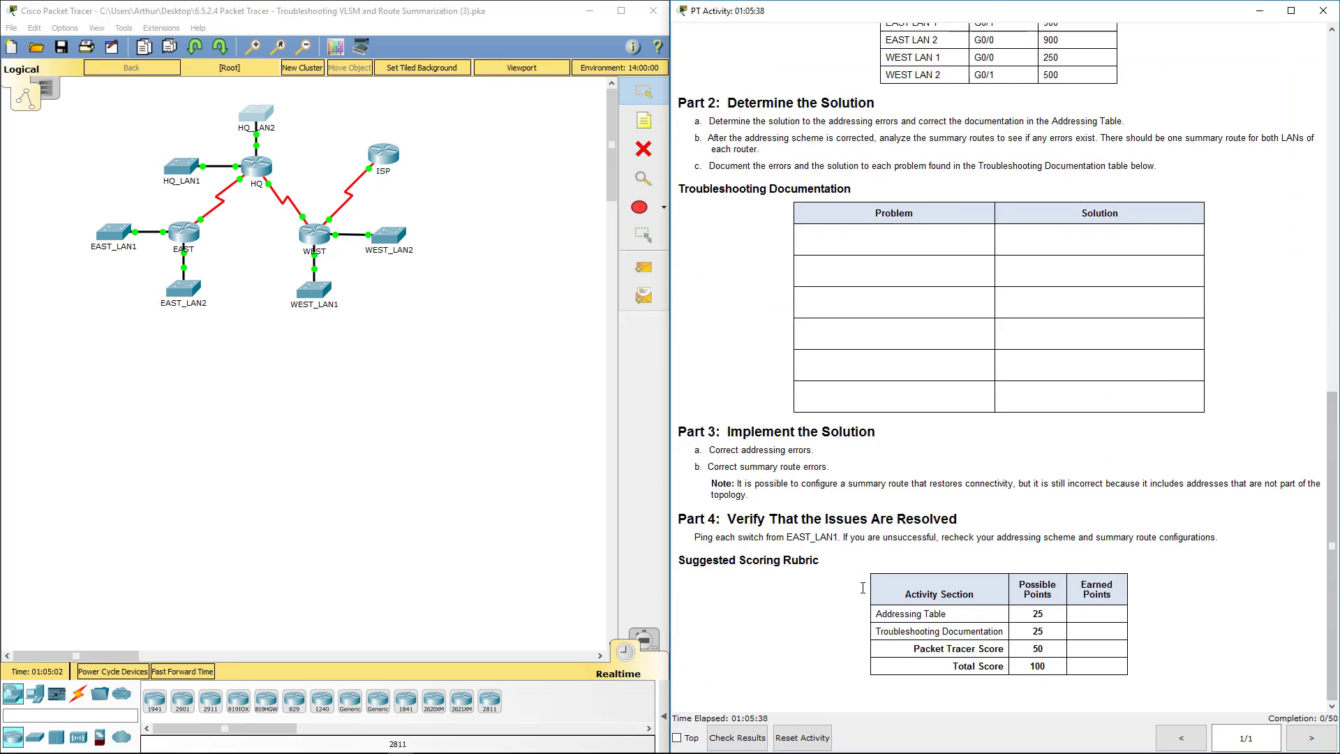
pyautogui.scroll(-3, 868, 611)
pyautogui.moveTo(715, 449); pyautogui.dragTo(822, 449)
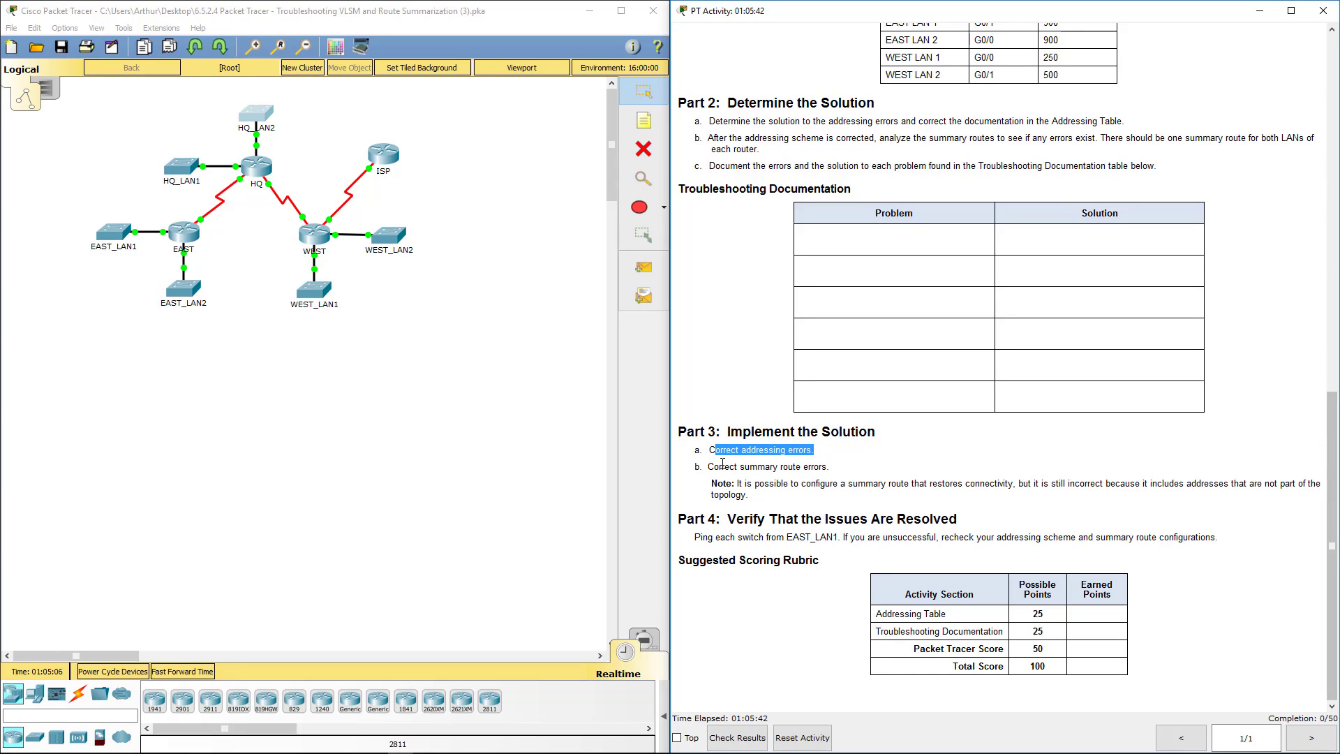
pyautogui.moveTo(722, 466); pyautogui.dragTo(815, 461)
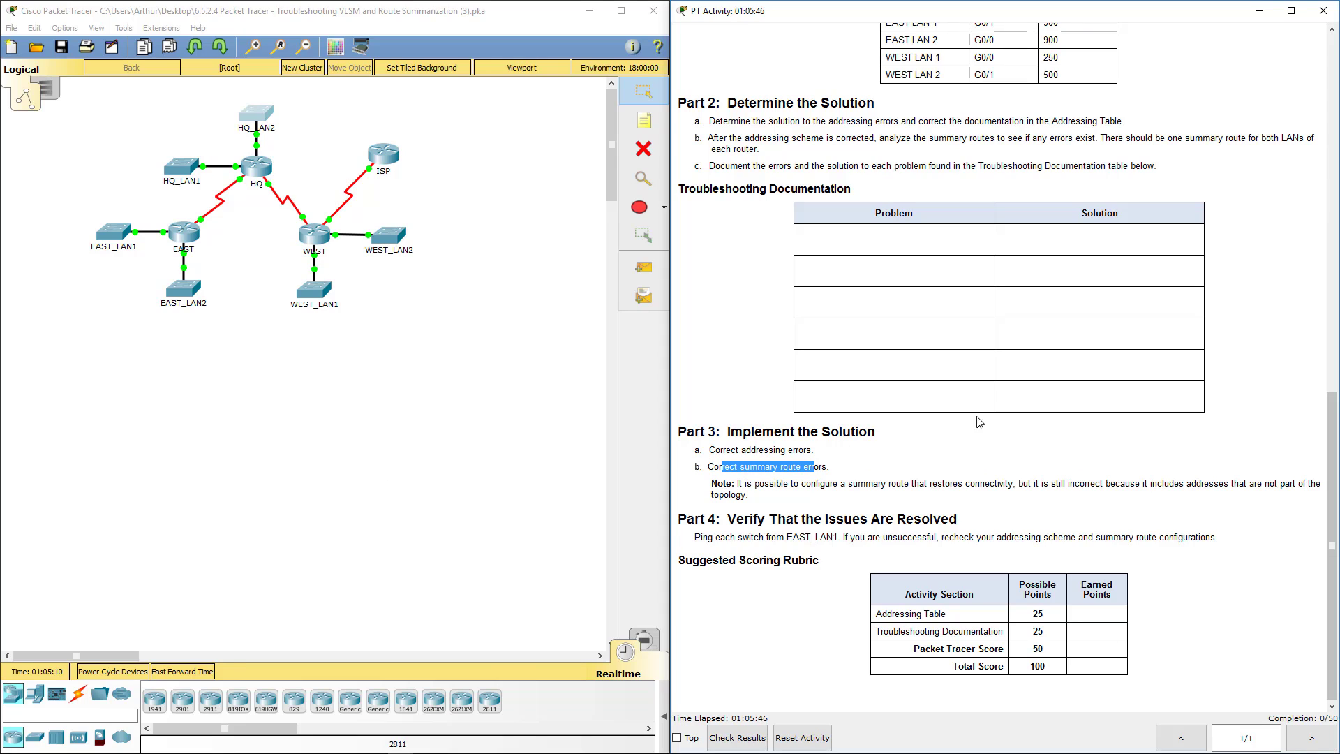
# Open the EAST router's CLI and enter global configuration mode.
pyautogui.hotkey('alt', 'Tab')
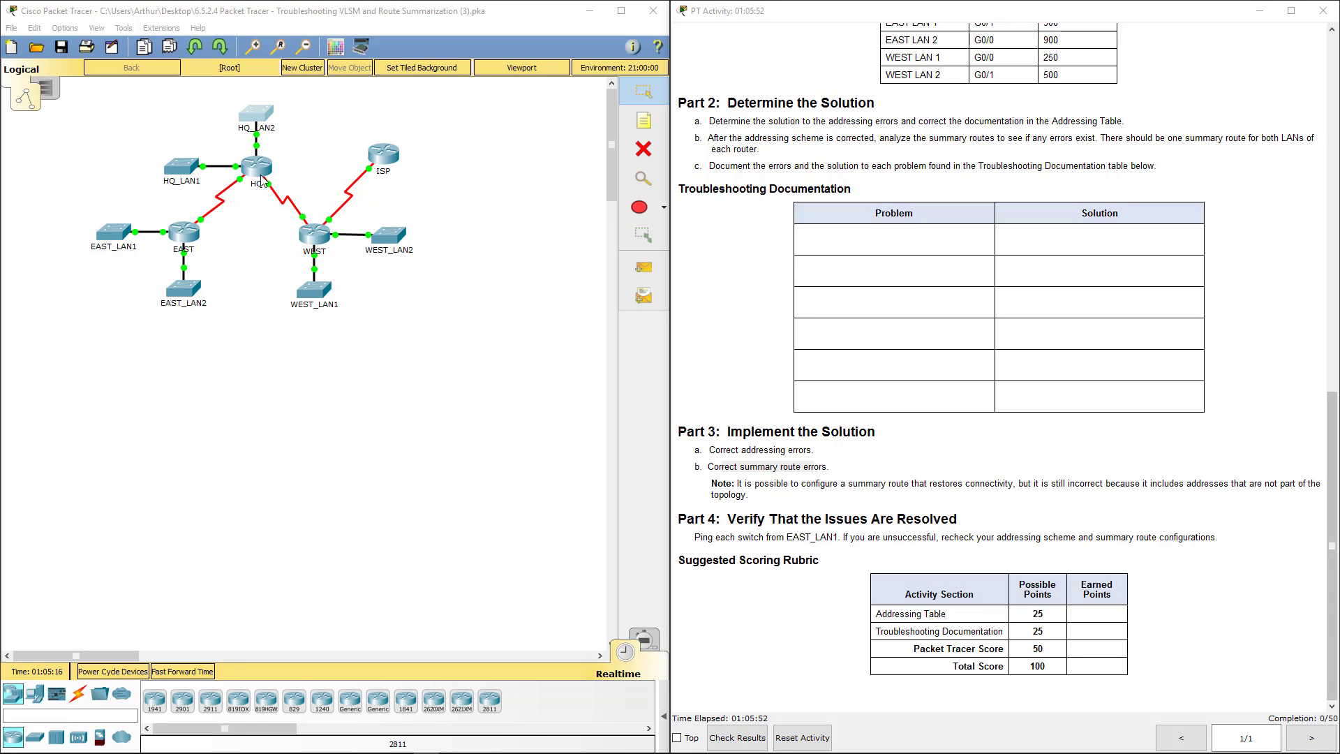
pyautogui.click(184, 234)
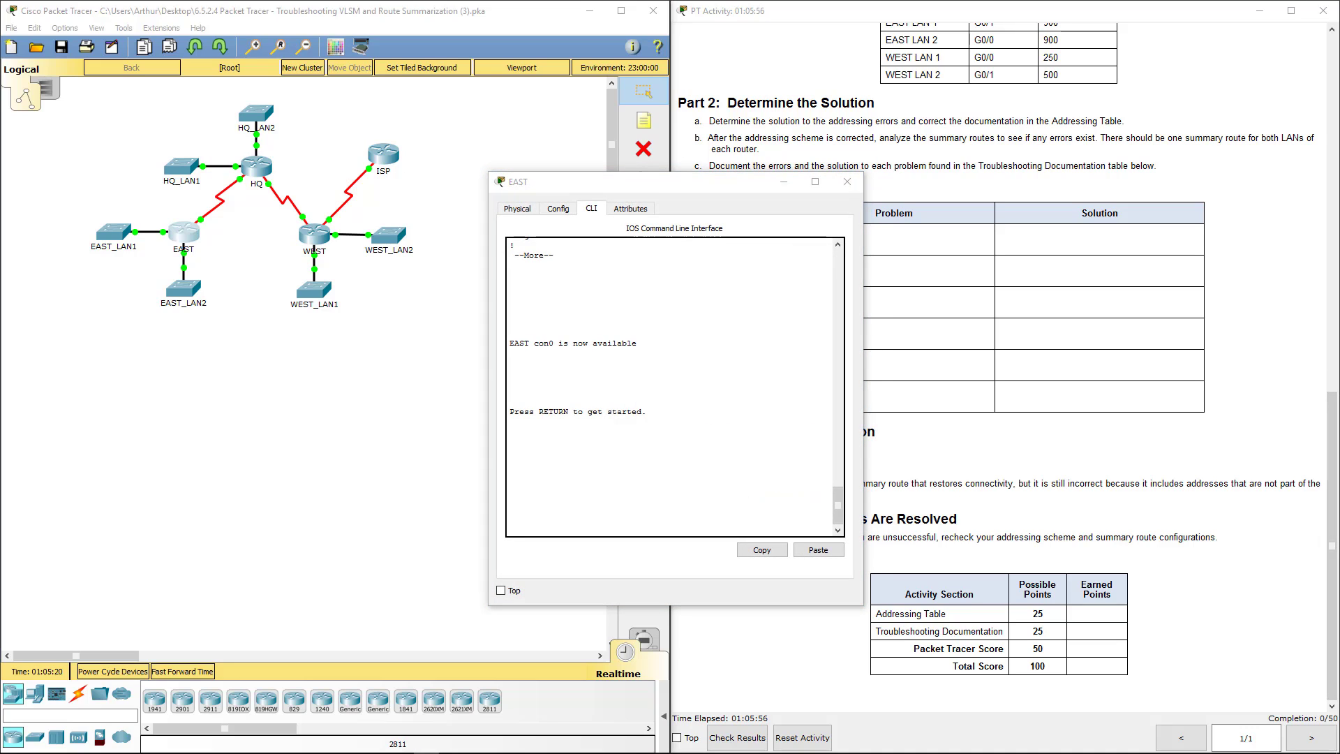
pyautogui.click(733, 395)
pyautogui.press('Return')
pyautogui.press('Return')
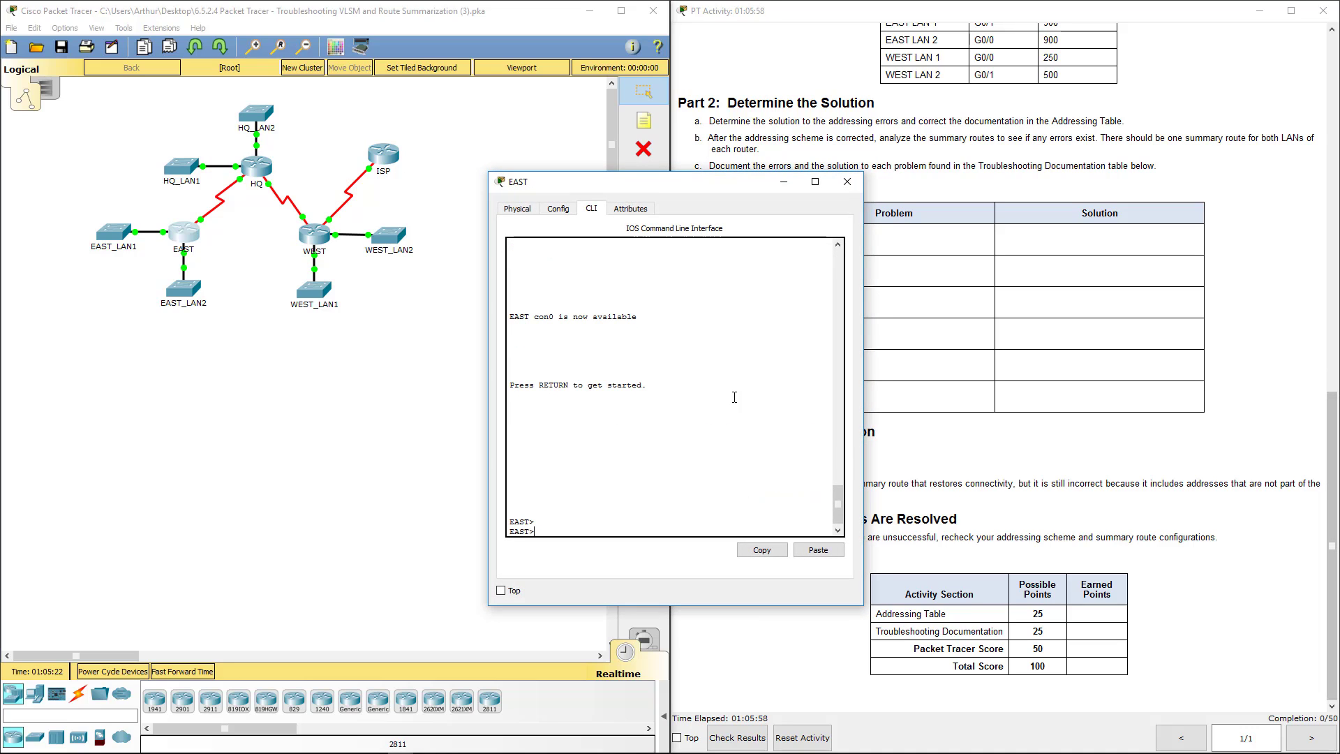
pyautogui.write('en')
pyautogui.press('Return')
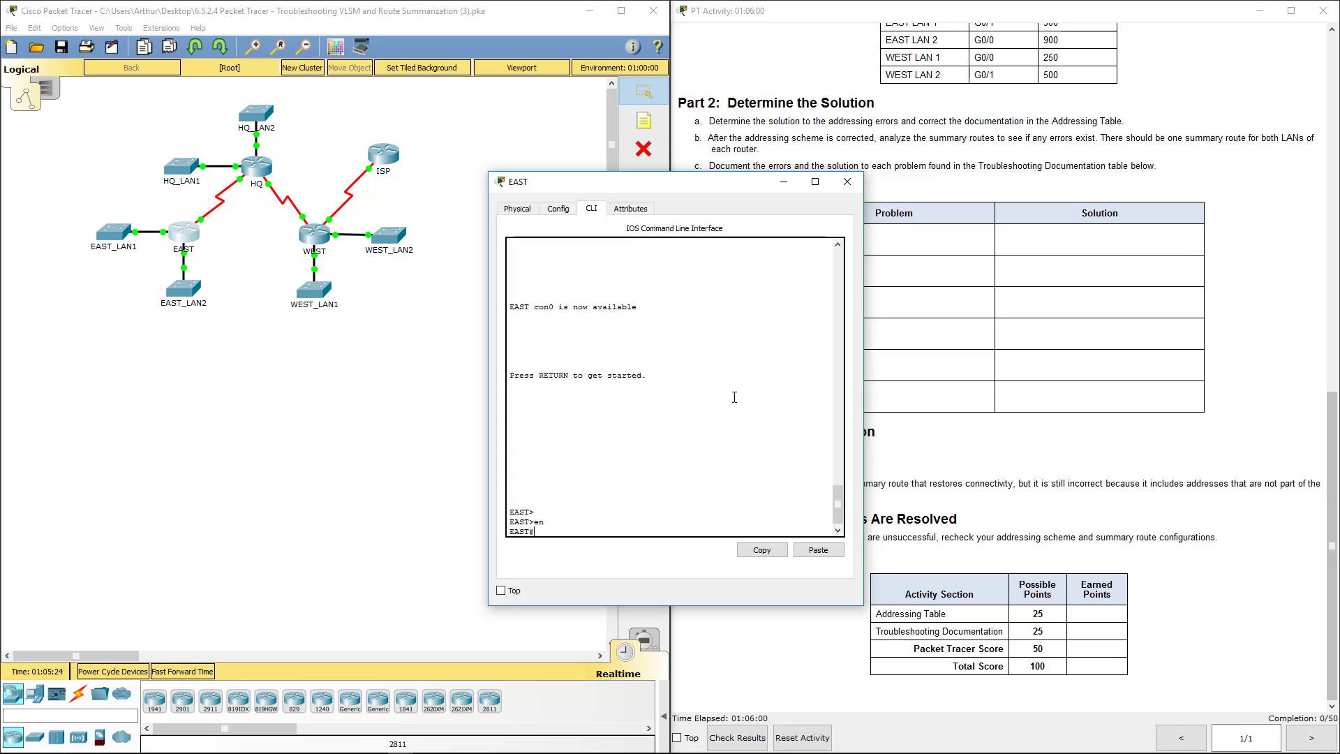
pyautogui.write('go')
pyautogui.press('BackSpace')
pyautogui.write('onf t')
pyautogui.press('Return')
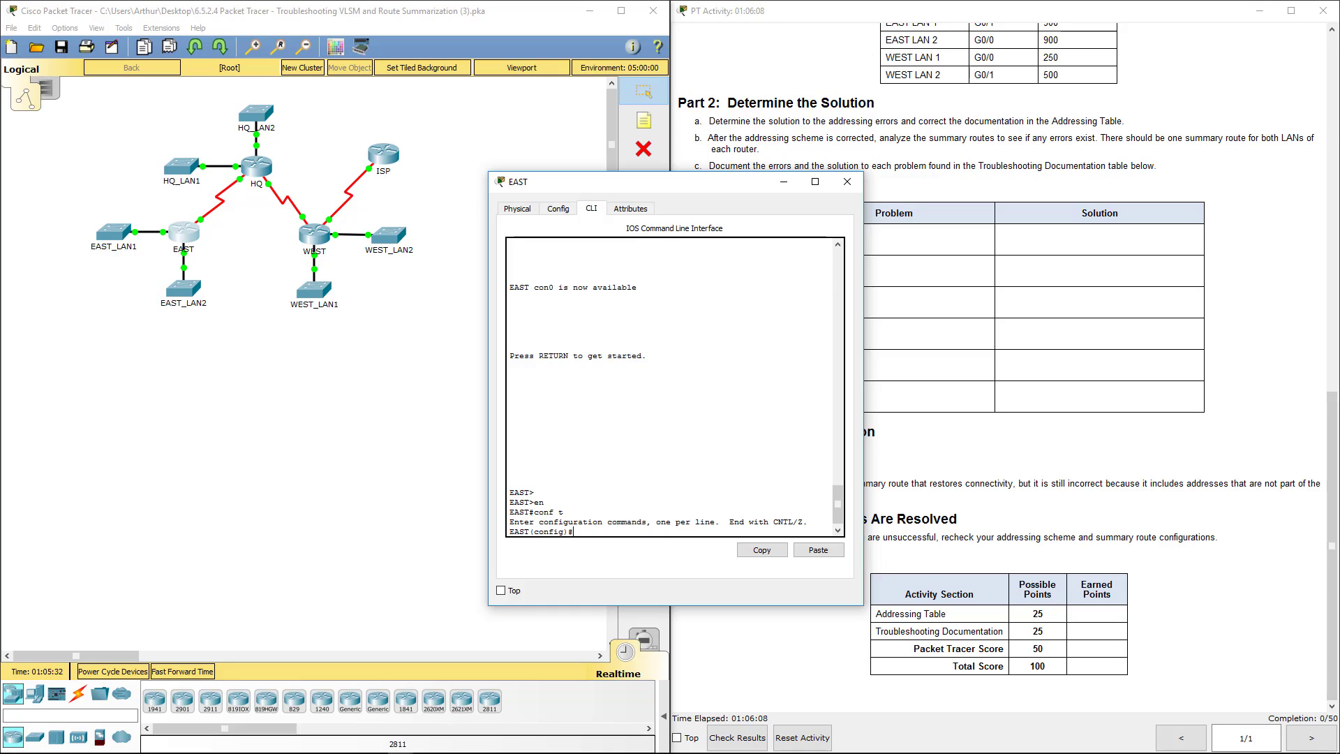
# Remove EAST's static route to 172.16.32.0 with mask 255.255.248.0 via 10.10.10.2.
pyautogui.hotkey('alt', 'Tab')
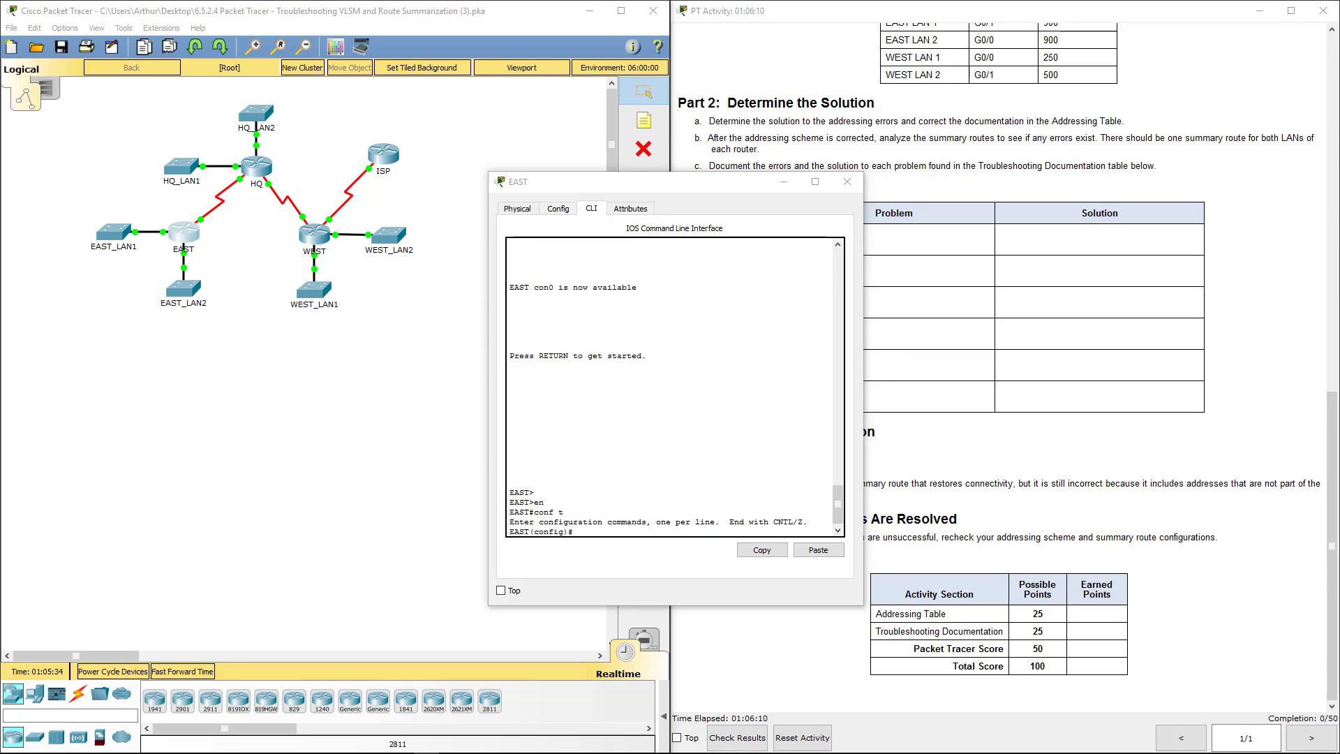
pyautogui.click(575, 539)
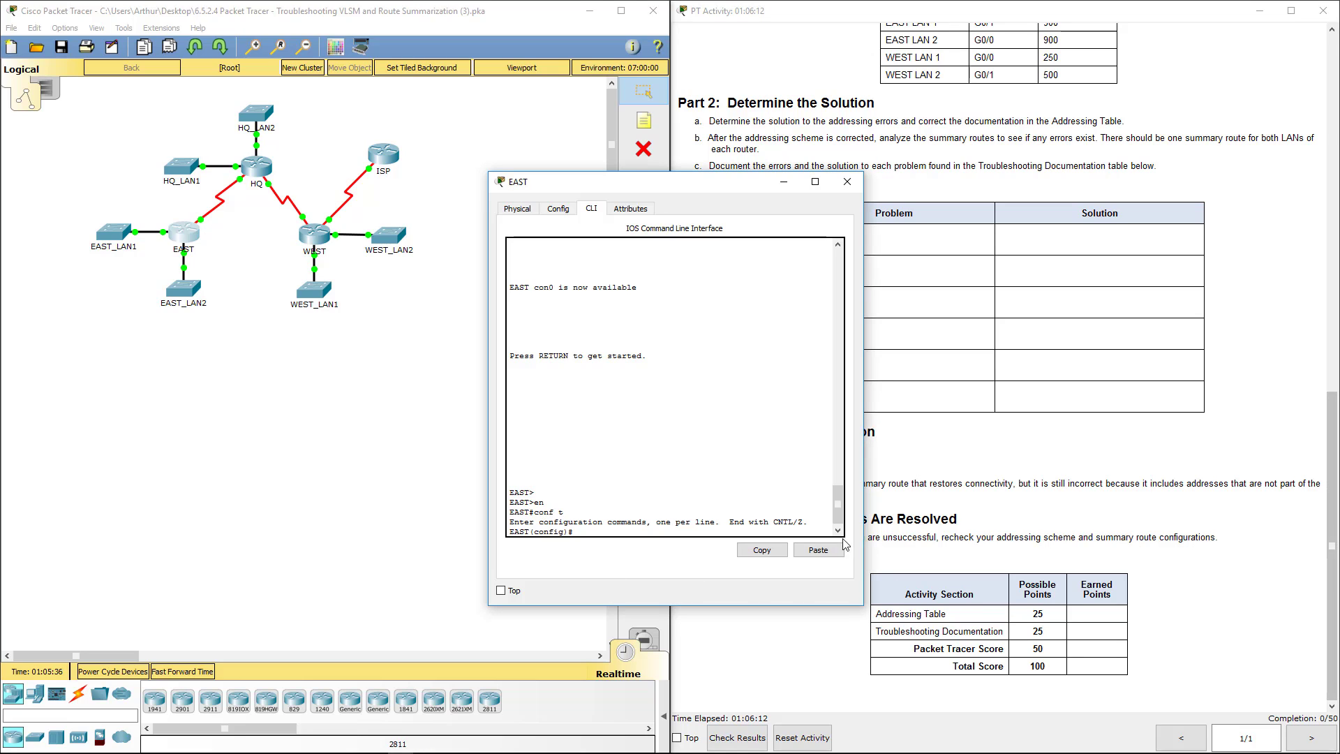
pyautogui.click(817, 551)
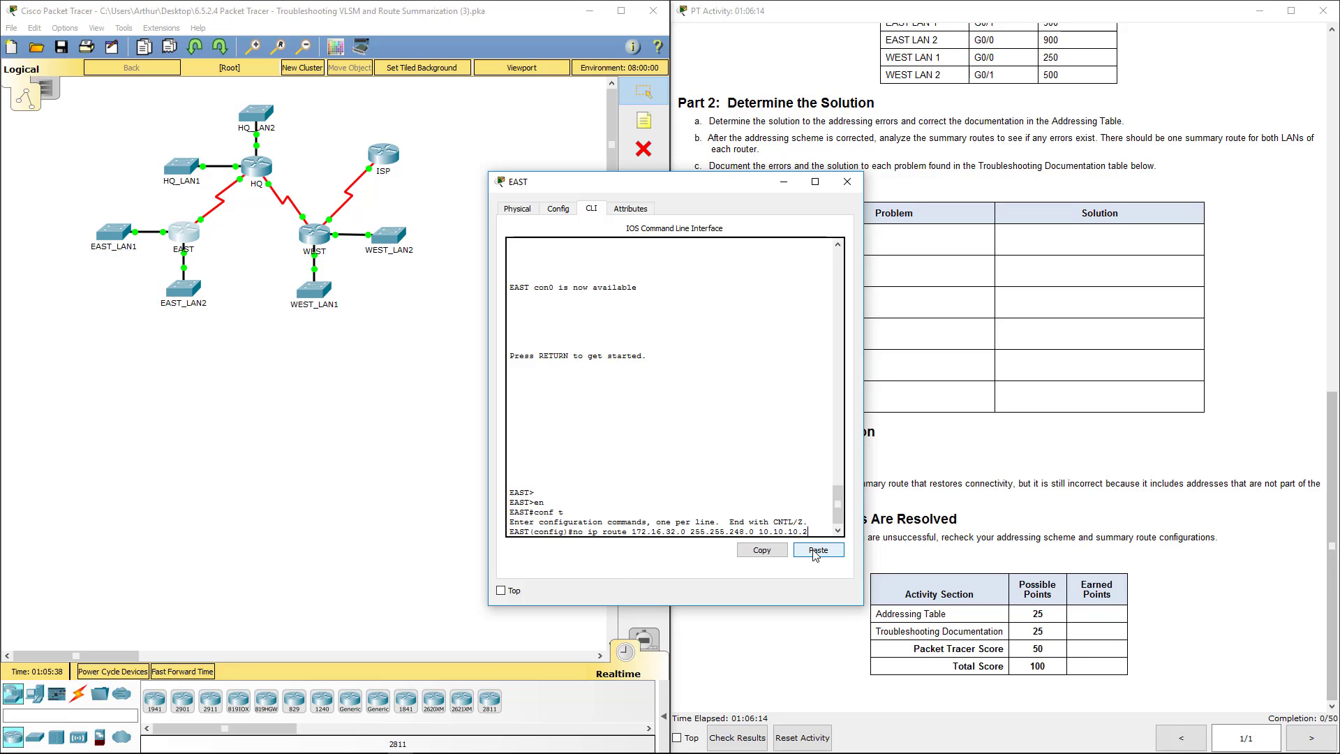
pyautogui.press('Return')
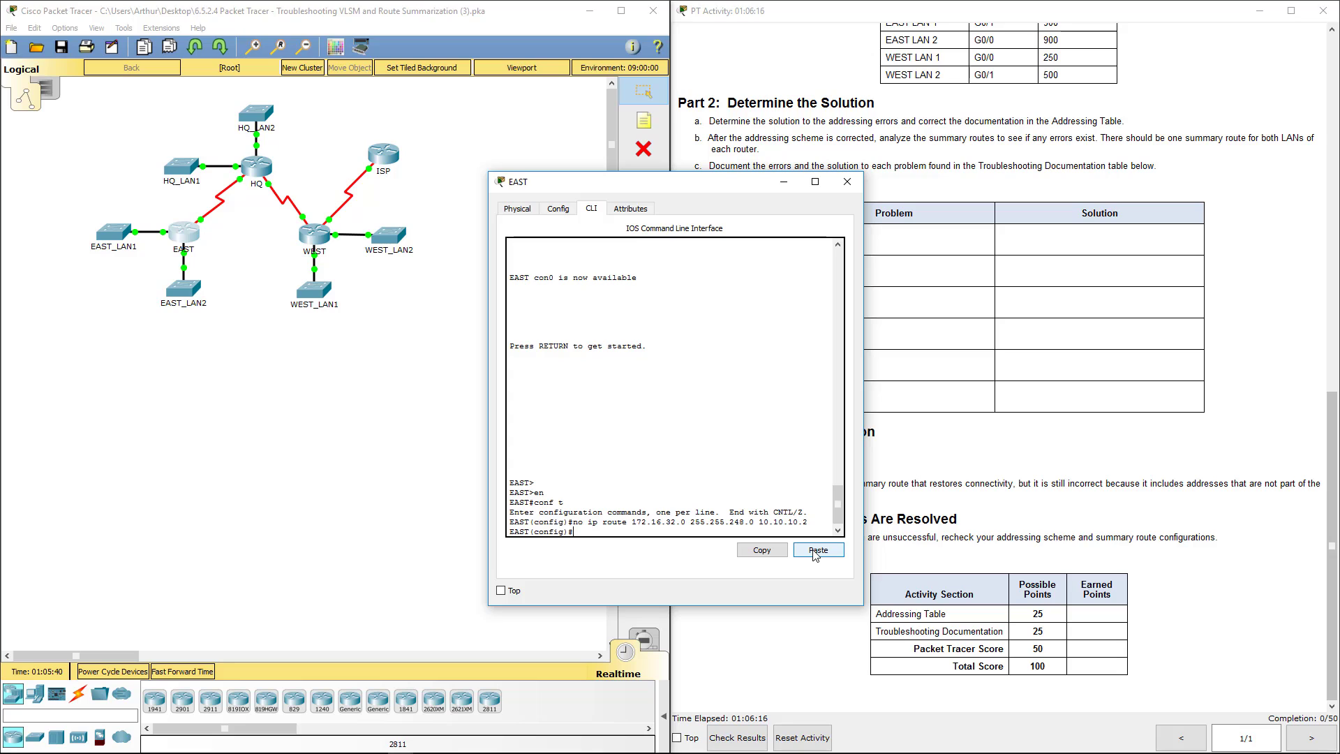
# Add a static route on EAST to 172.16.32.0 with mask 255.255.254.0 via 10.10.10.2 and close its window.
pyautogui.write('ip route 172.16.32.0 255.255.24.0 10.10.10.2')
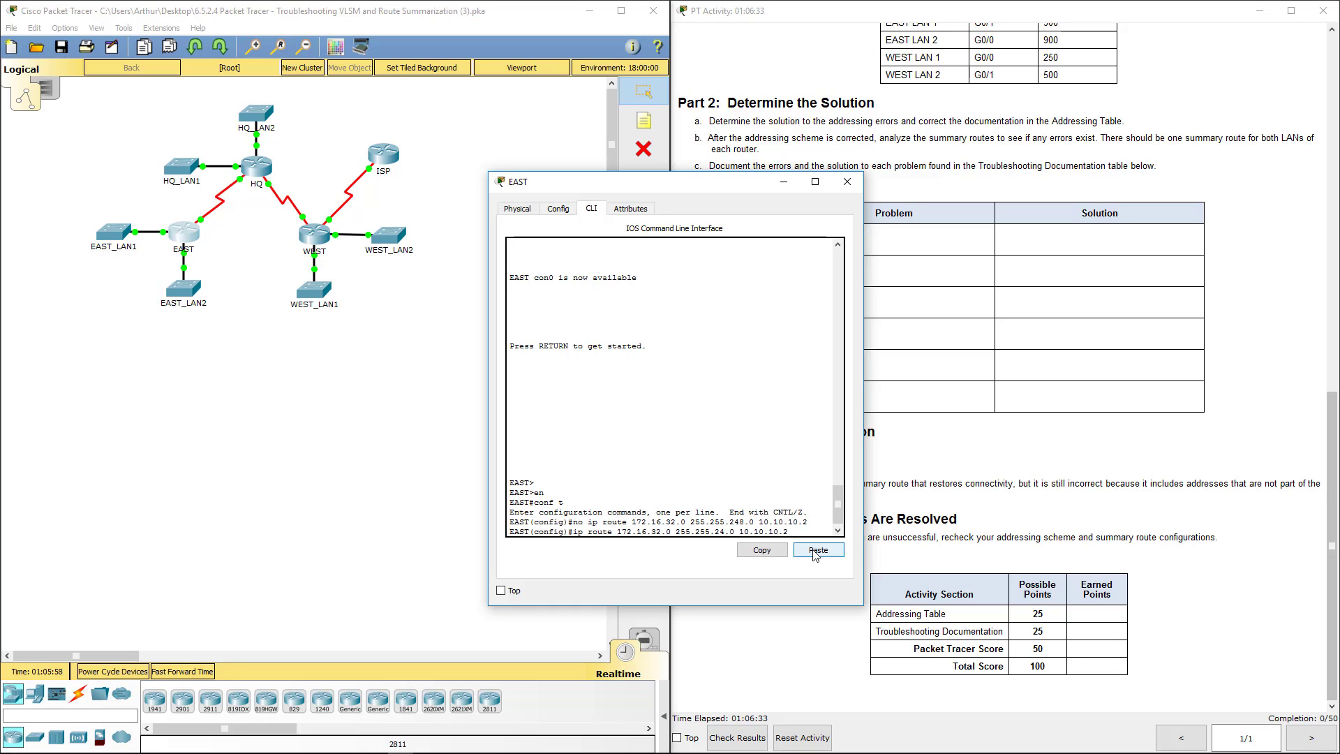
pyautogui.press('Return')
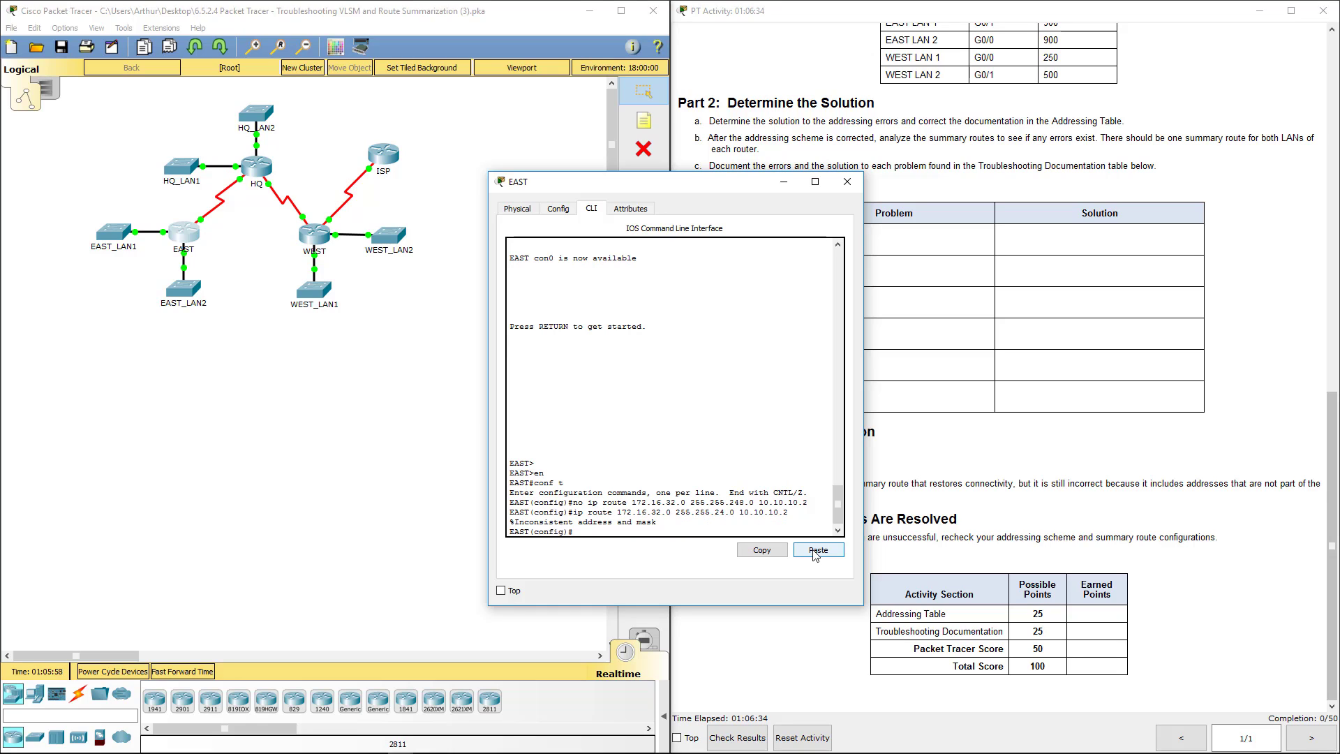
pyautogui.click(815, 551)
pyautogui.write('55.255.254.0 10.10.10.2')
pyautogui.press('Return')
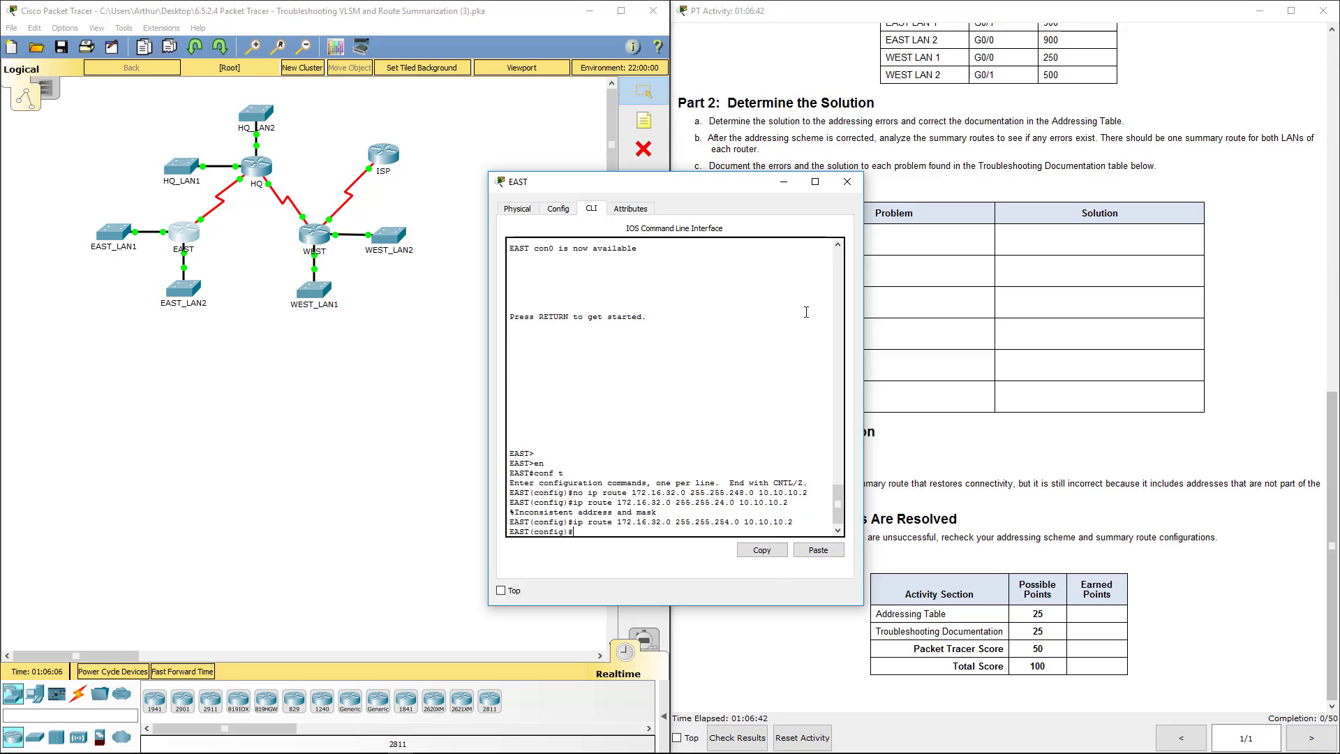
pyautogui.click(847, 181)
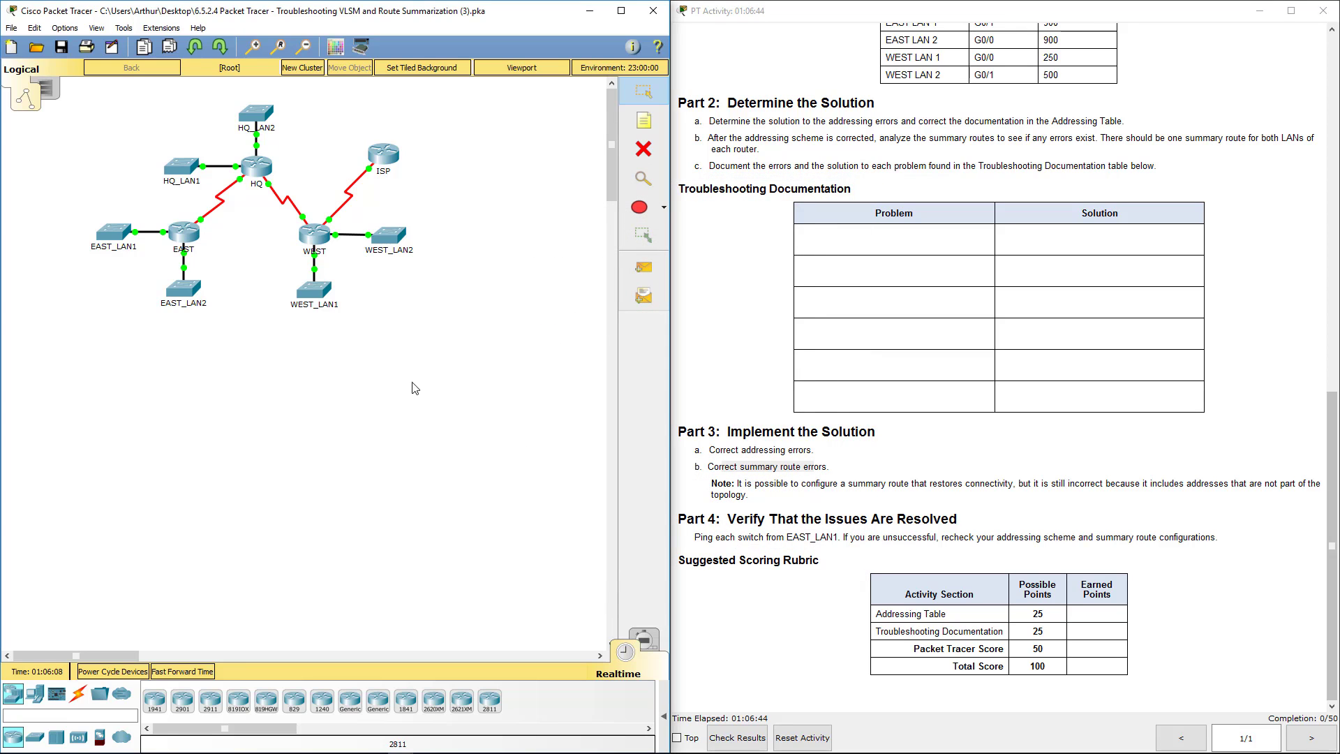
# Open the WEST router's CLI, leave the running configuration listing and enter global configuration mode.
pyautogui.click(318, 241)
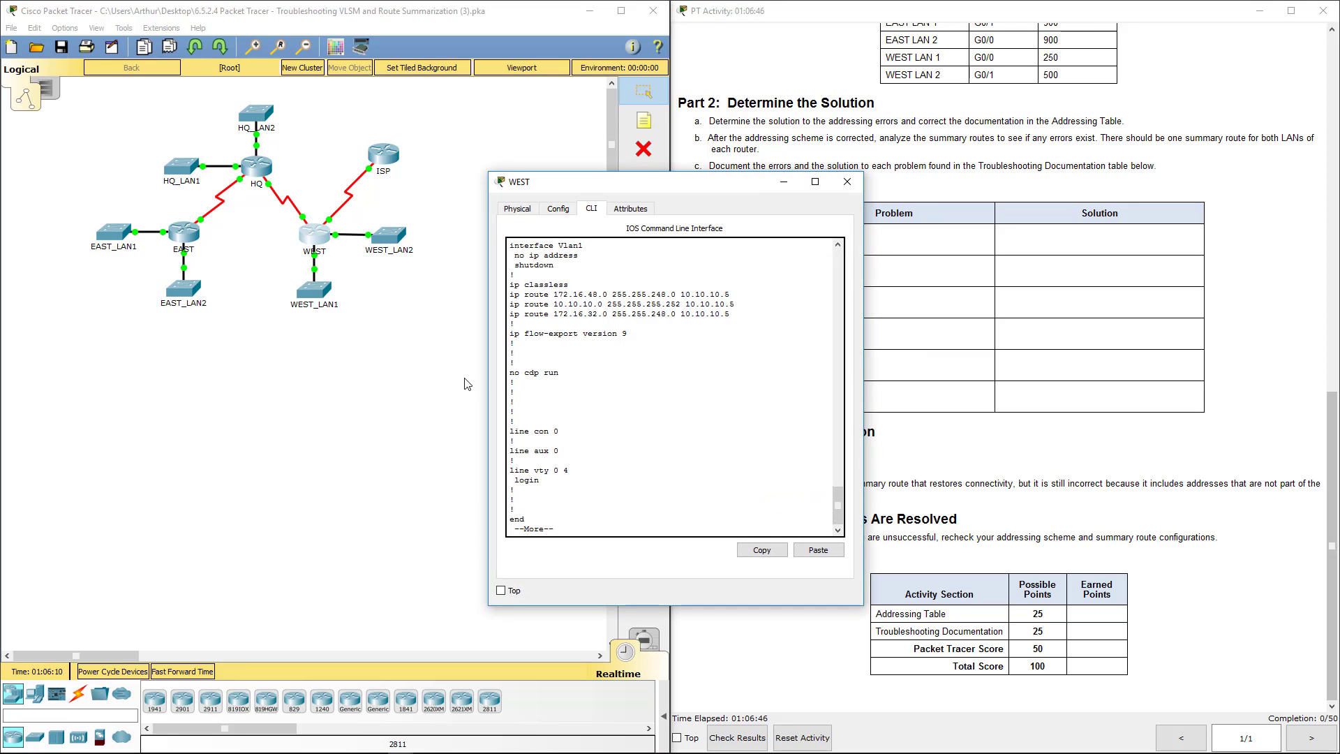
pyautogui.press('Return')
pyautogui.press('Return')
pyautogui.press('Return')
pyautogui.press('Return')
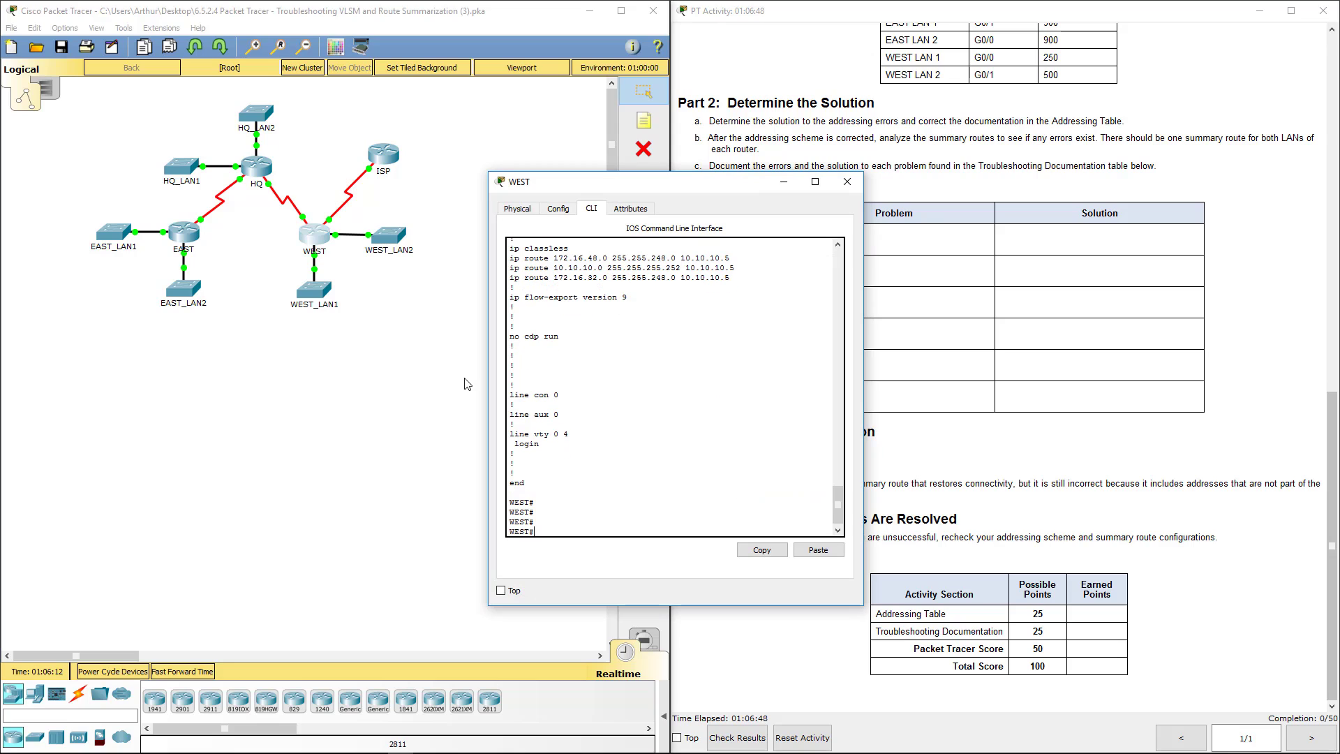
pyautogui.write('conf')
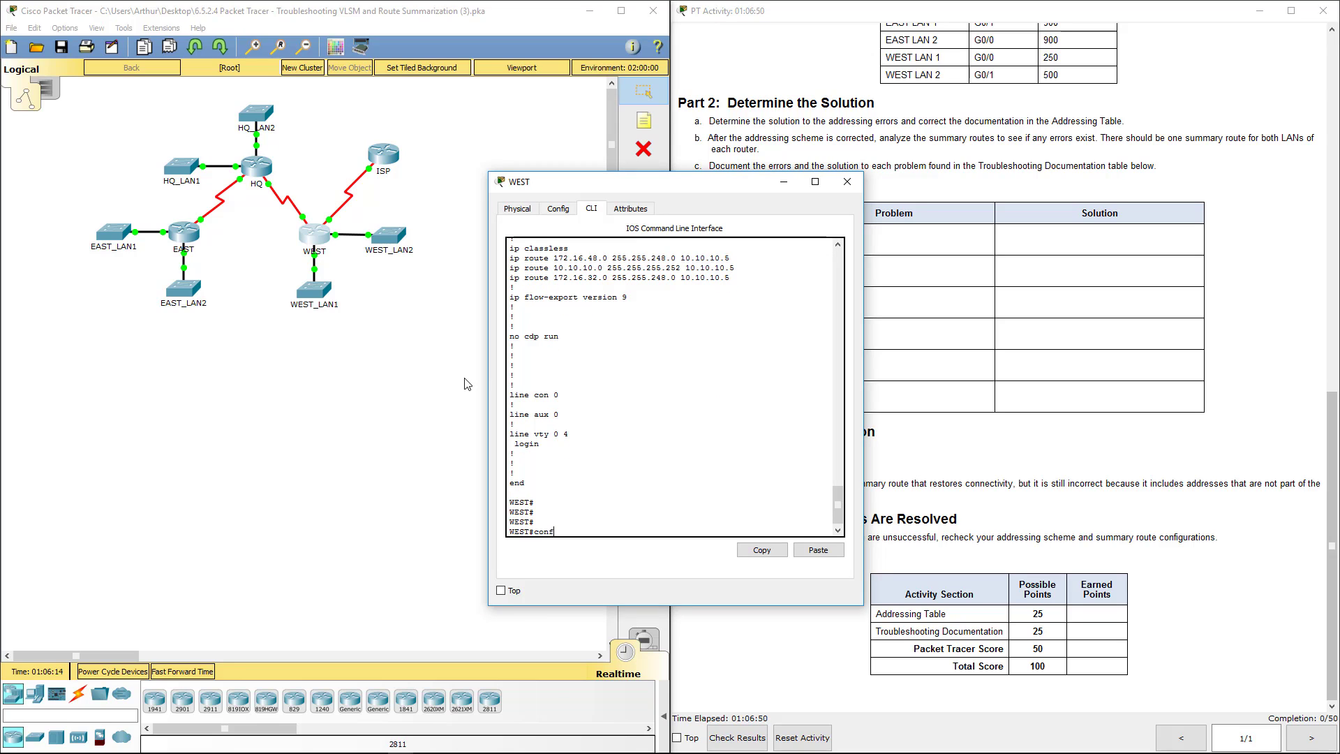
pyautogui.write(' t')
pyautogui.press('Return')
pyautogui.press('Return')
pyautogui.press('Return')
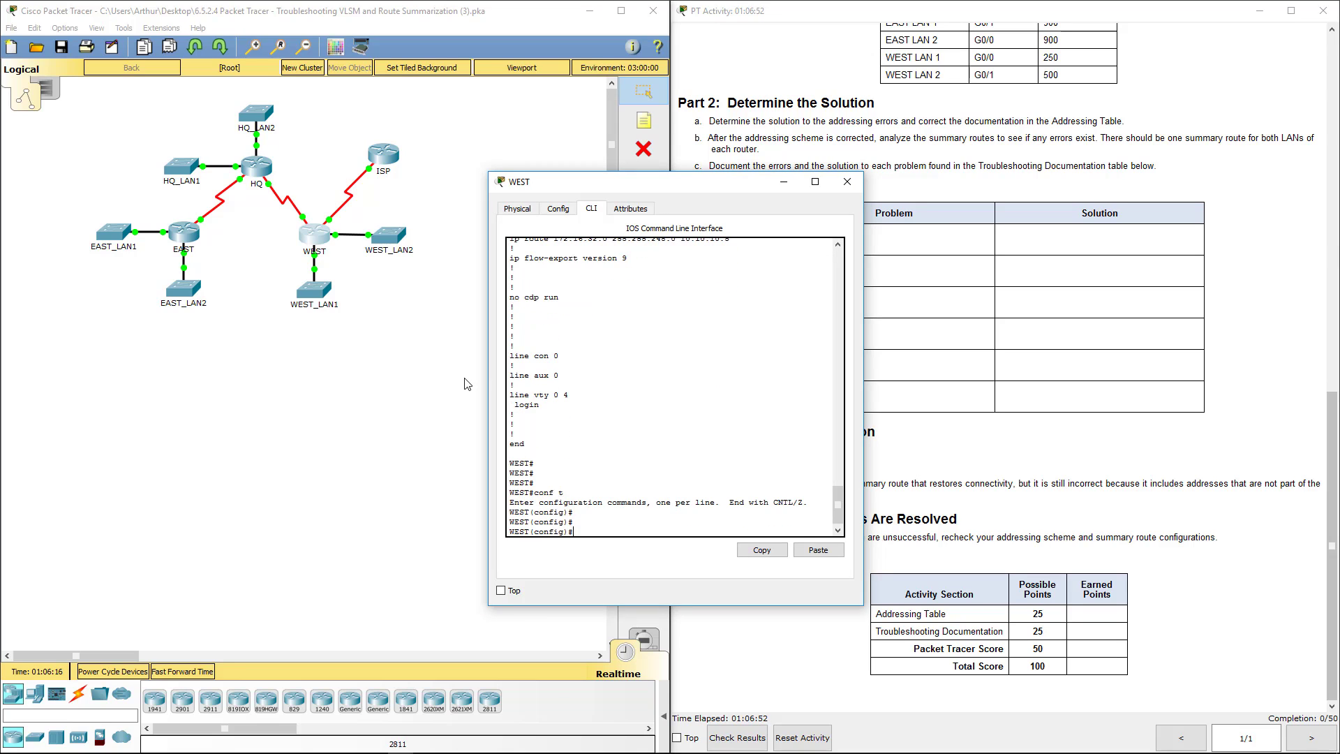
# Replace WEST's static route 172.16.32.0 255.255.248.0 via 10.10.10.5 with one using mask 255.255.240.0, and close its window.
pyautogui.write('no ip route 172.16.32.0 255.255.248.0 10.10.10.5')
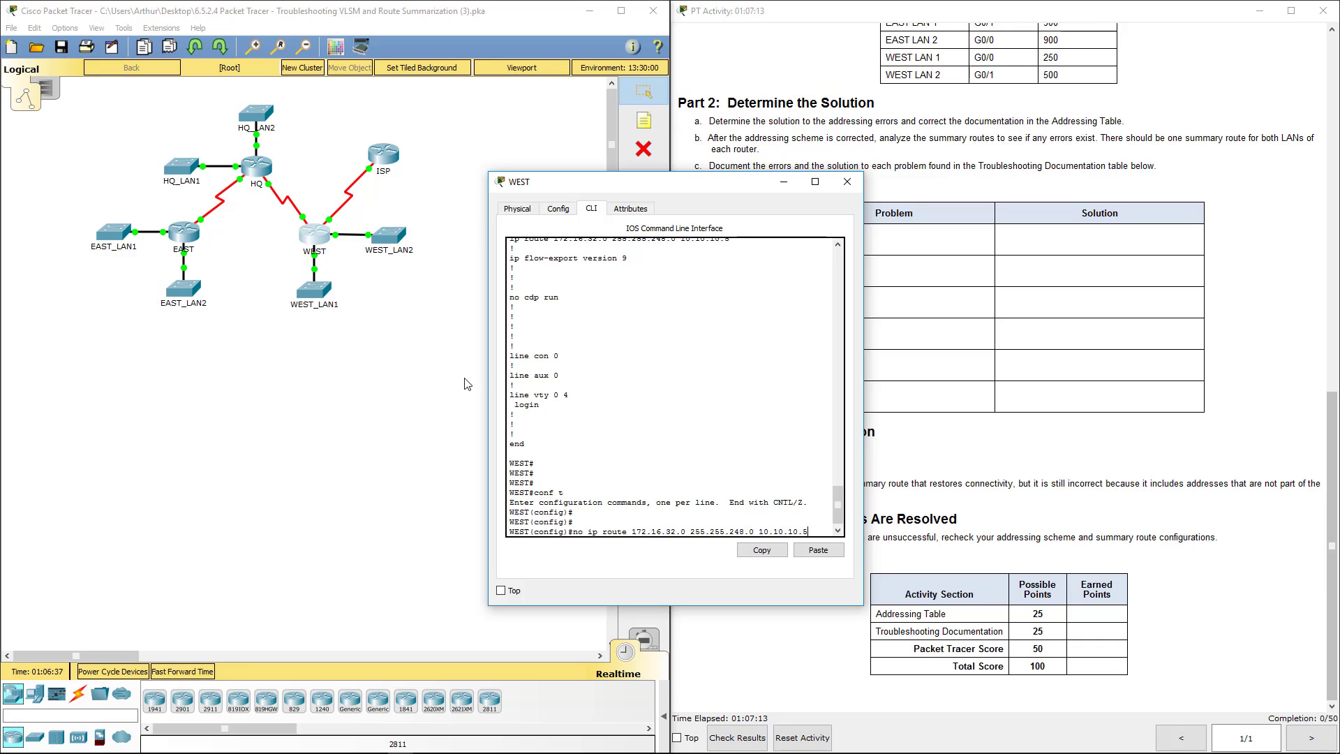
pyautogui.press('Return')
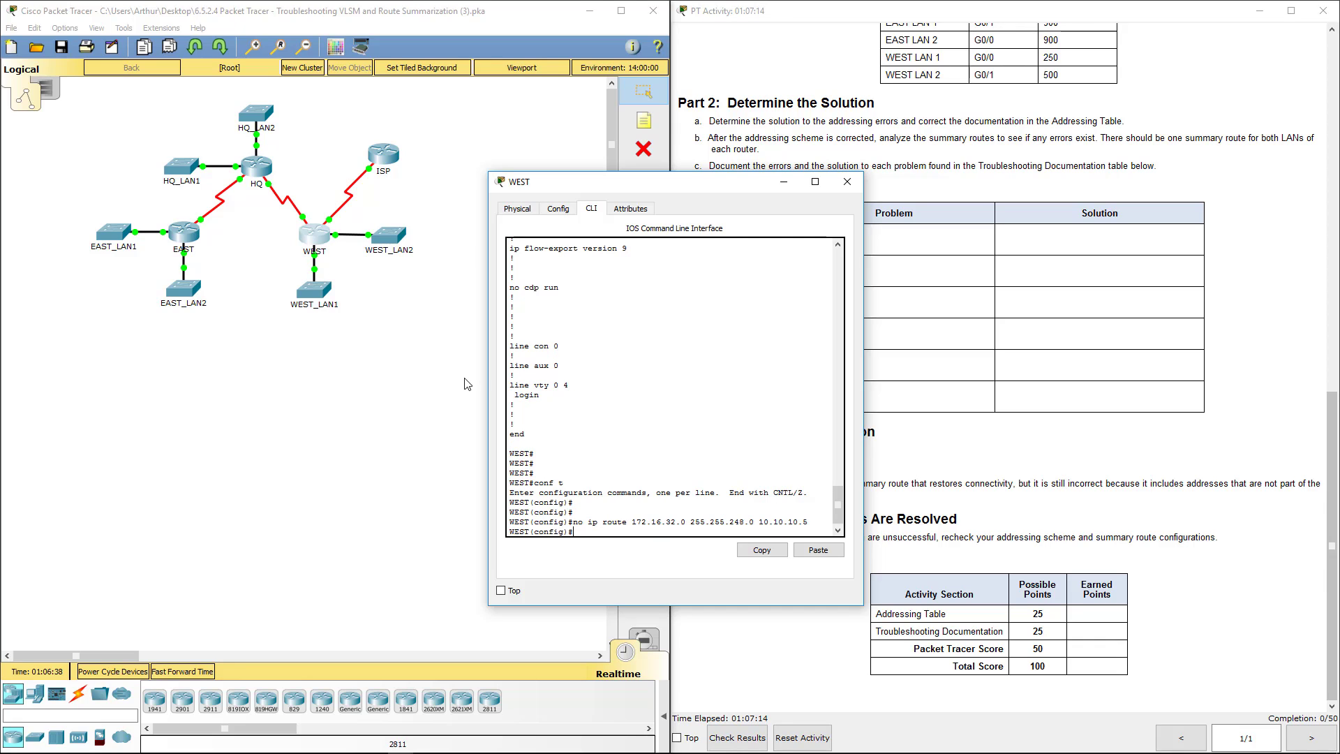
pyautogui.write('ip route 17')
pyautogui.write('2.16.32.0 255.255.240.0 10.10.10.5')
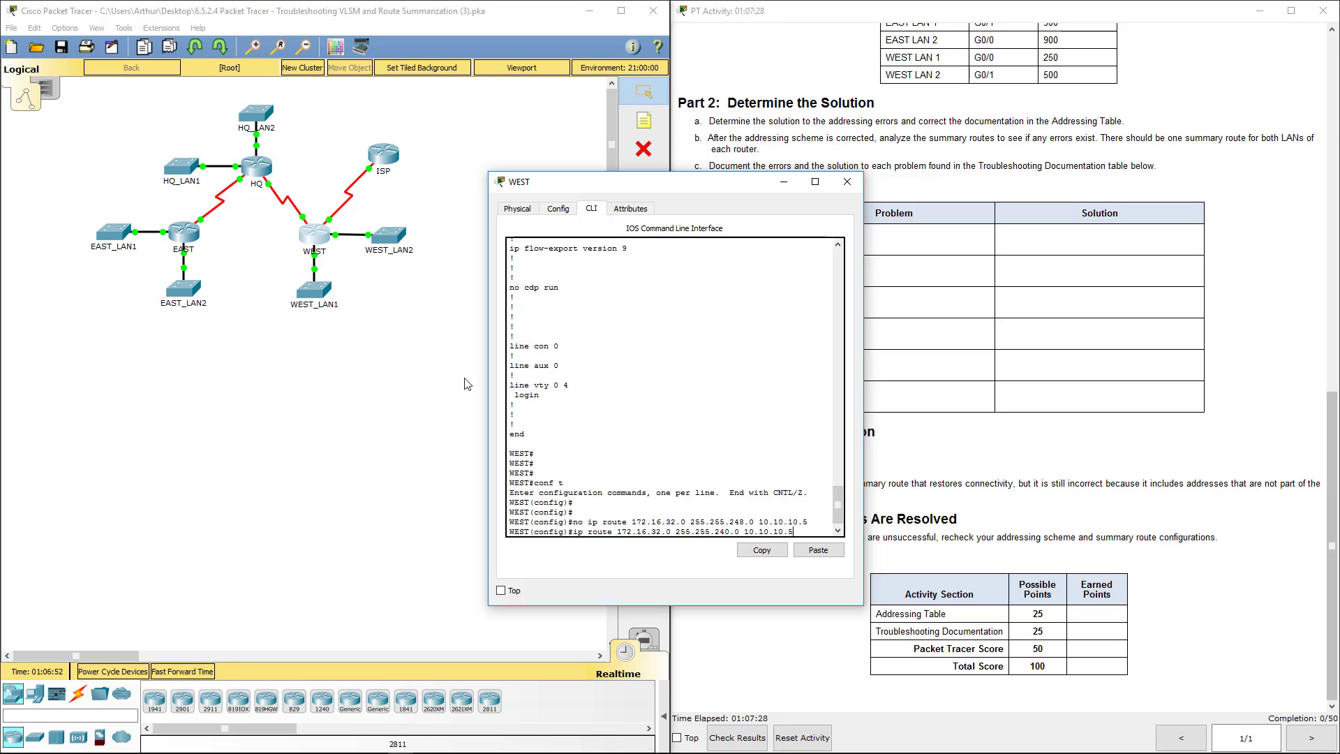
pyautogui.press('Return')
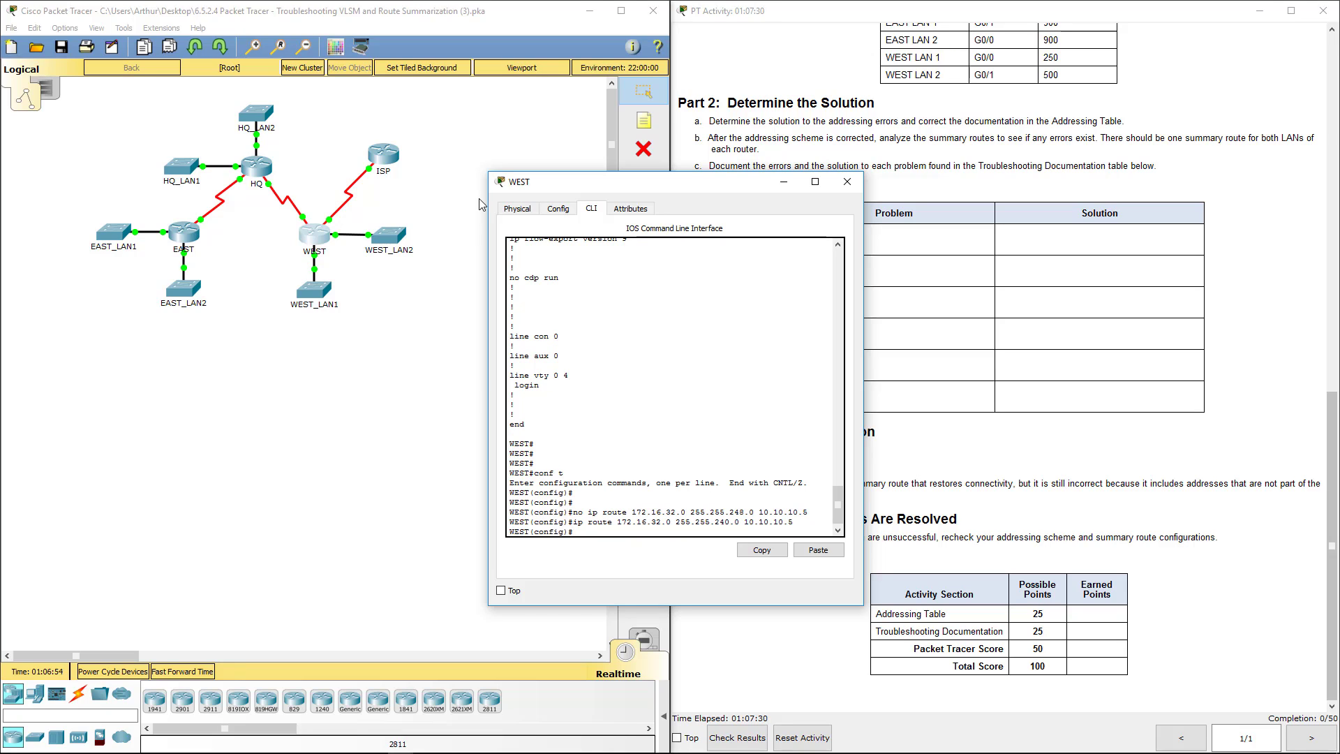
pyautogui.click(847, 183)
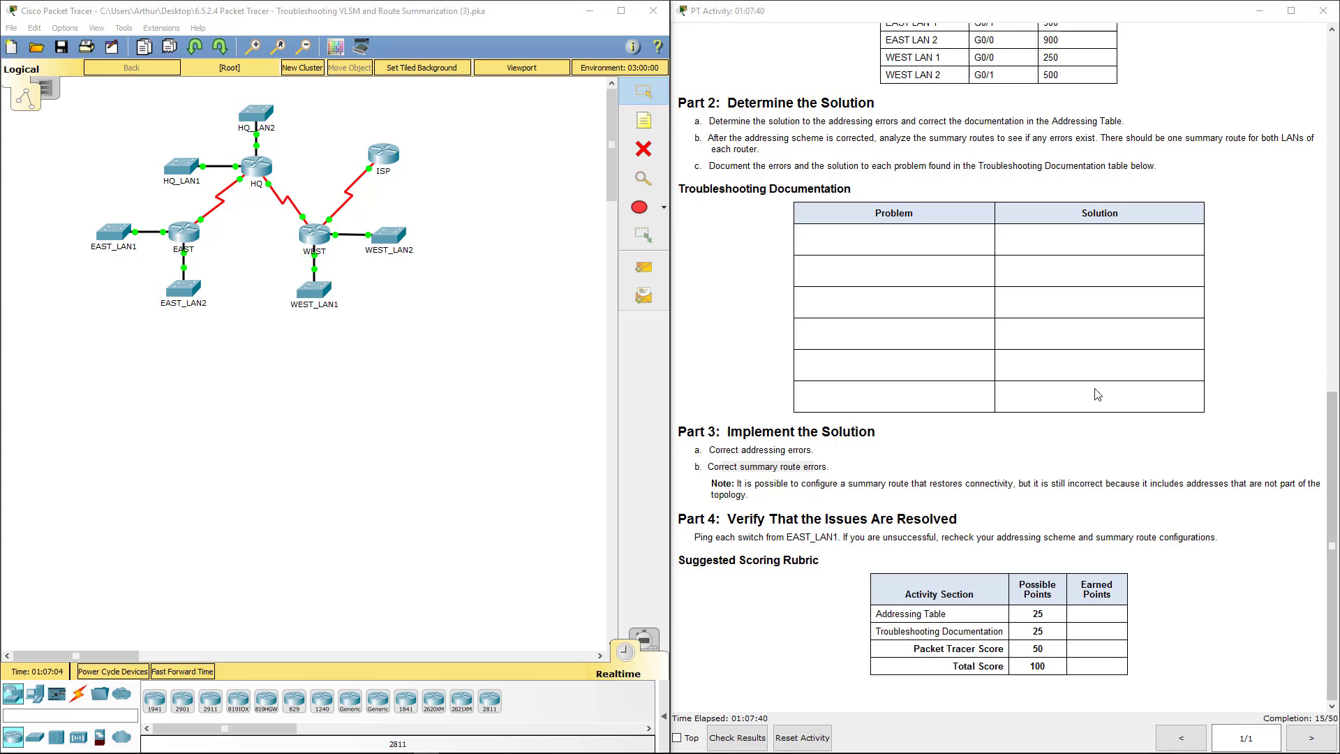
# Open the HQ_LAN1 switch's CLI and enter global configuration mode.
pyautogui.click(190, 170)
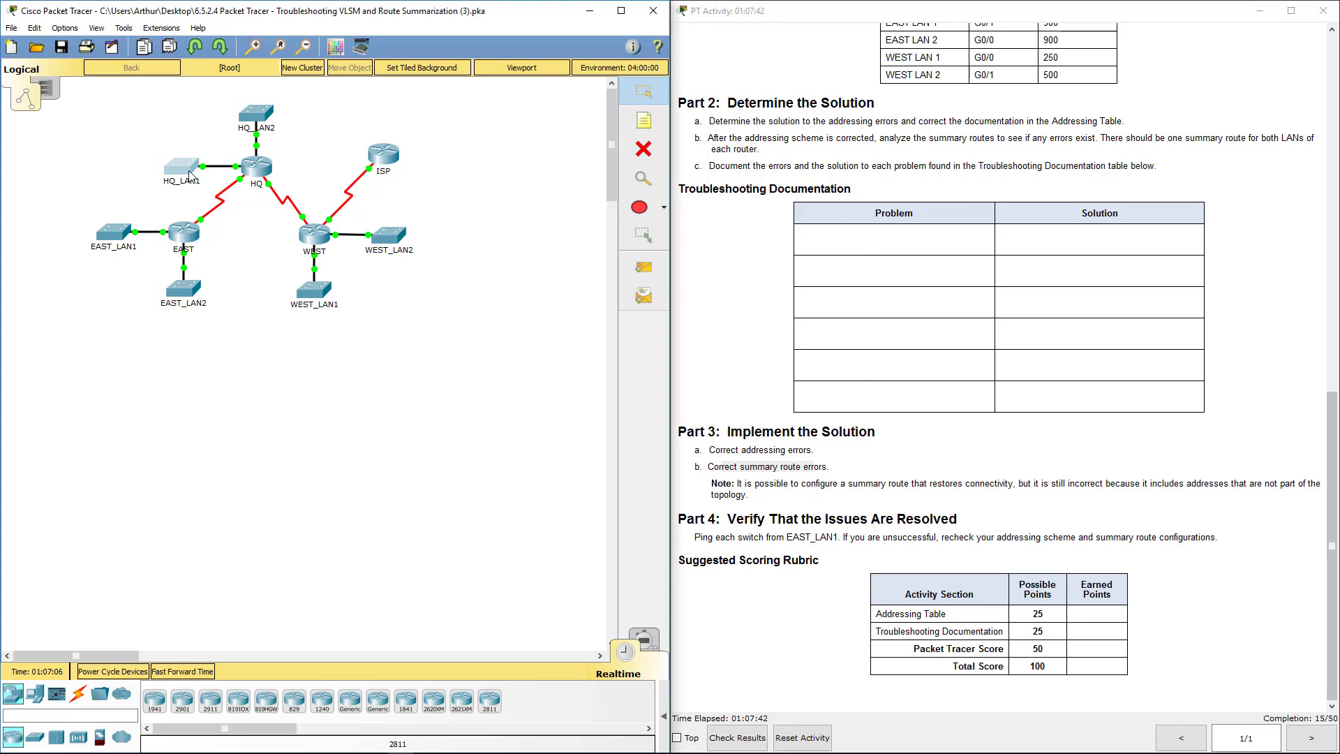
pyautogui.press('space')
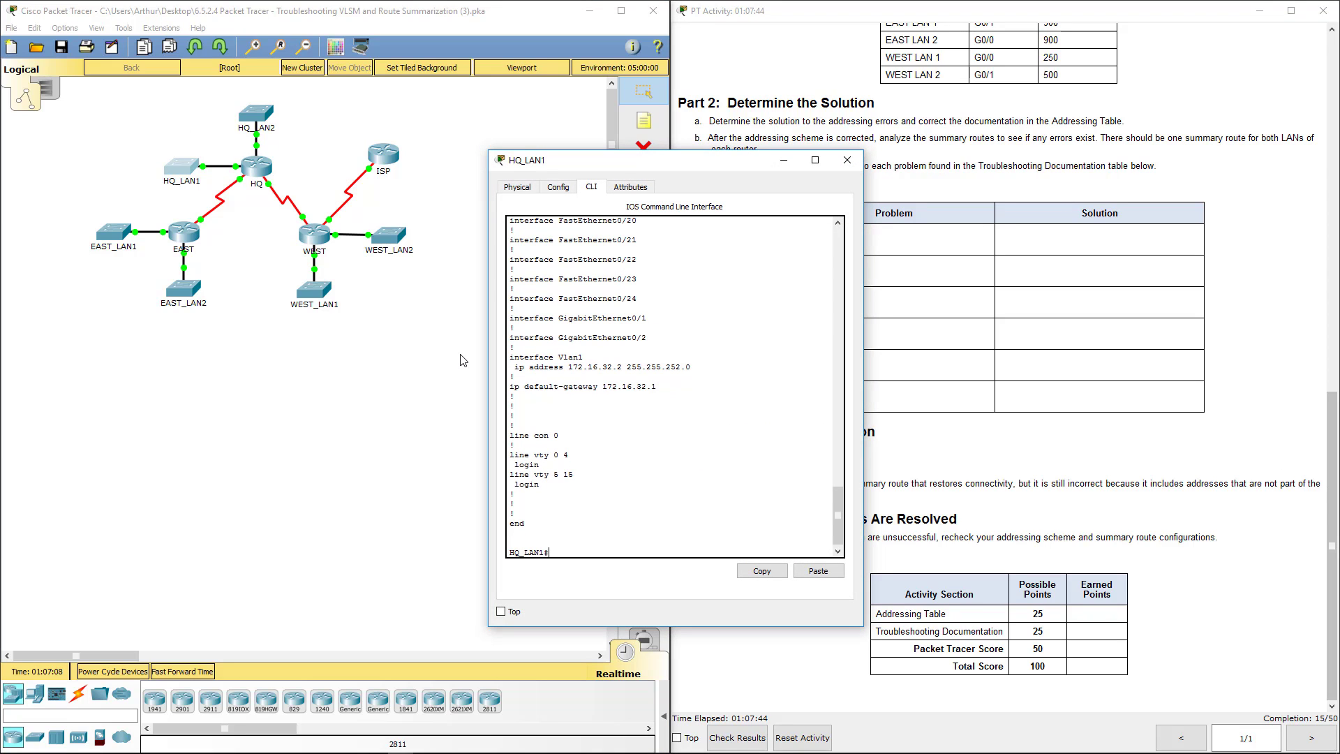
pyautogui.hotkey('ctrl', 'z')
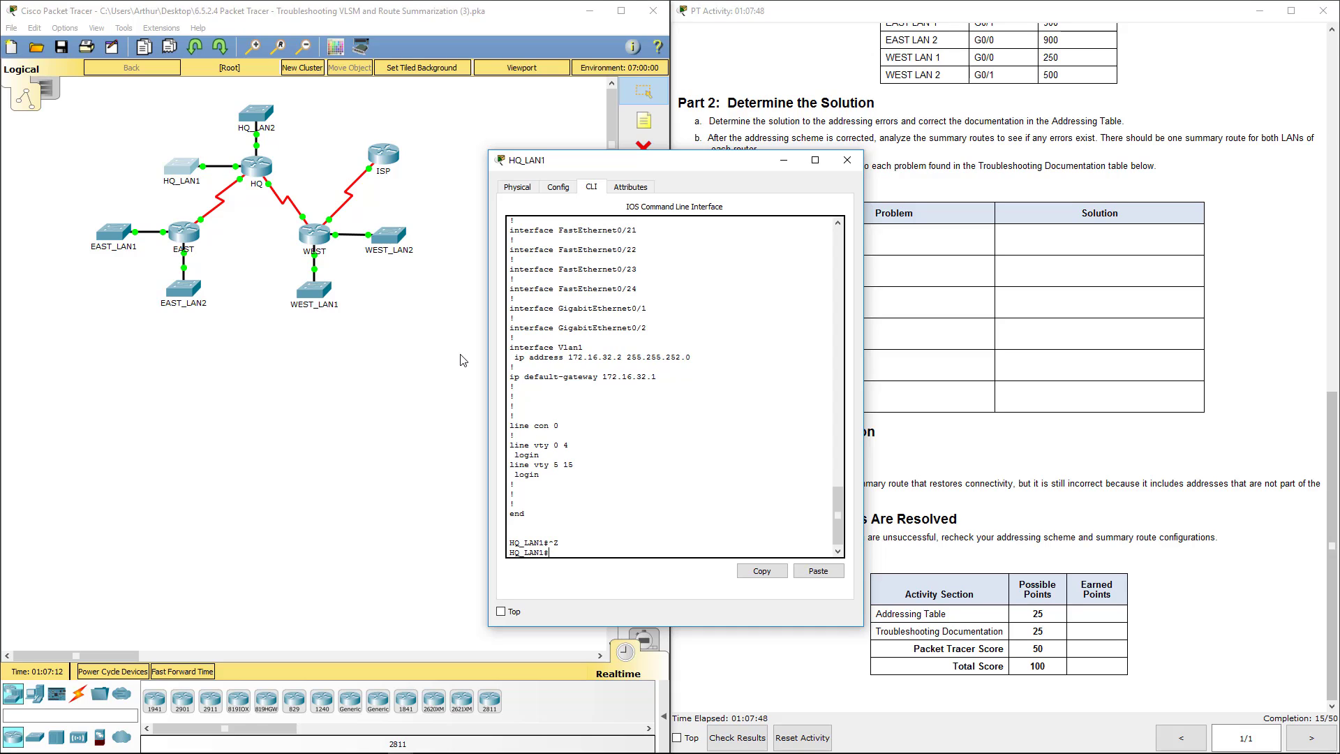
pyautogui.write('conf t')
pyautogui.press('Return')
pyautogui.press('Return')
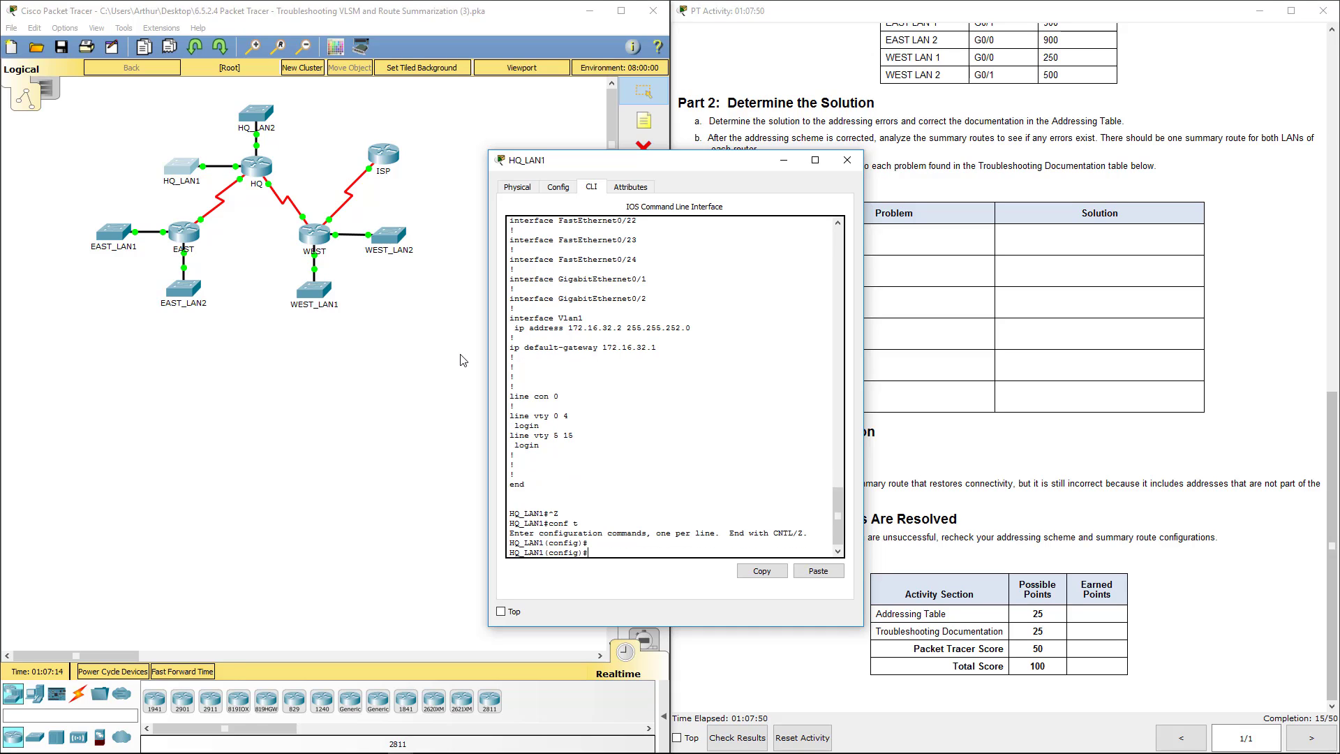
pyautogui.press('Return')
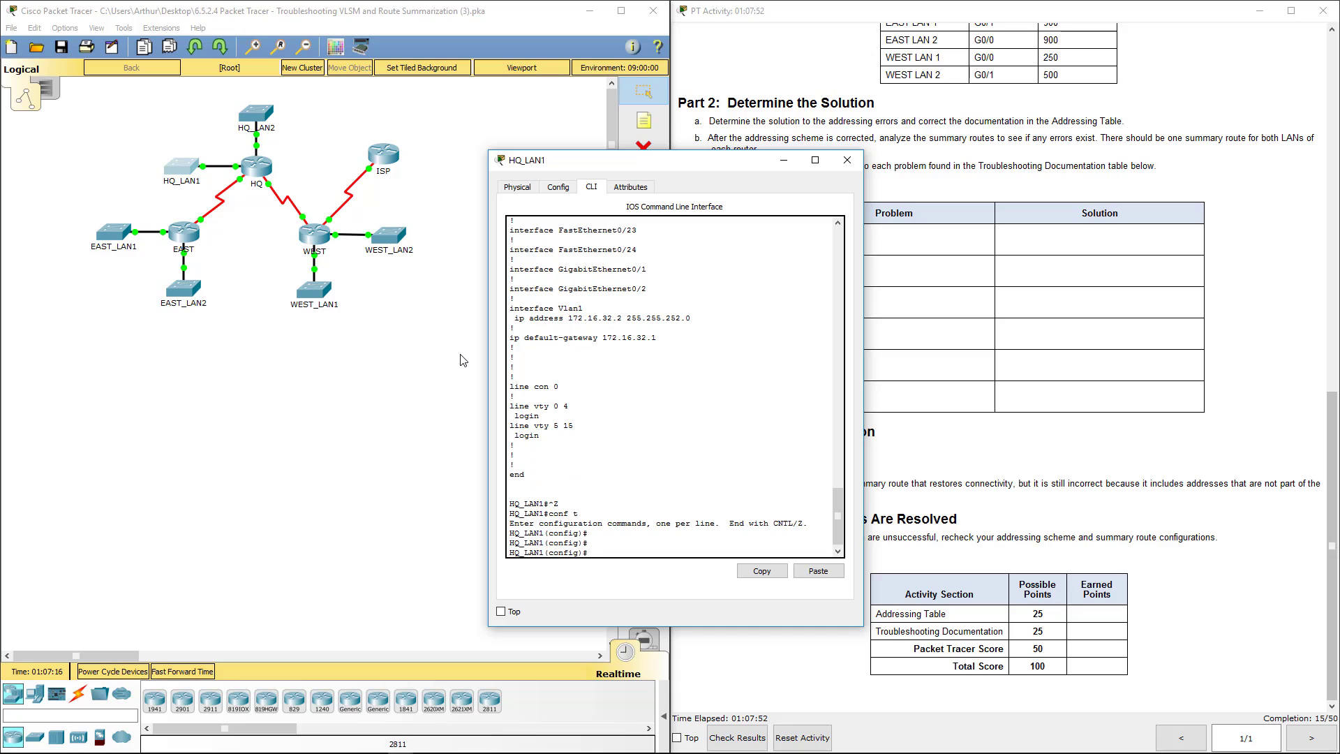
# Set HQ_LAN1's VLAN 1 interface address to 172.16.32.2 with mask 255.255.248.0 and close the switch's window.
pyautogui.write('int vlan 1')
pyautogui.press('Return')
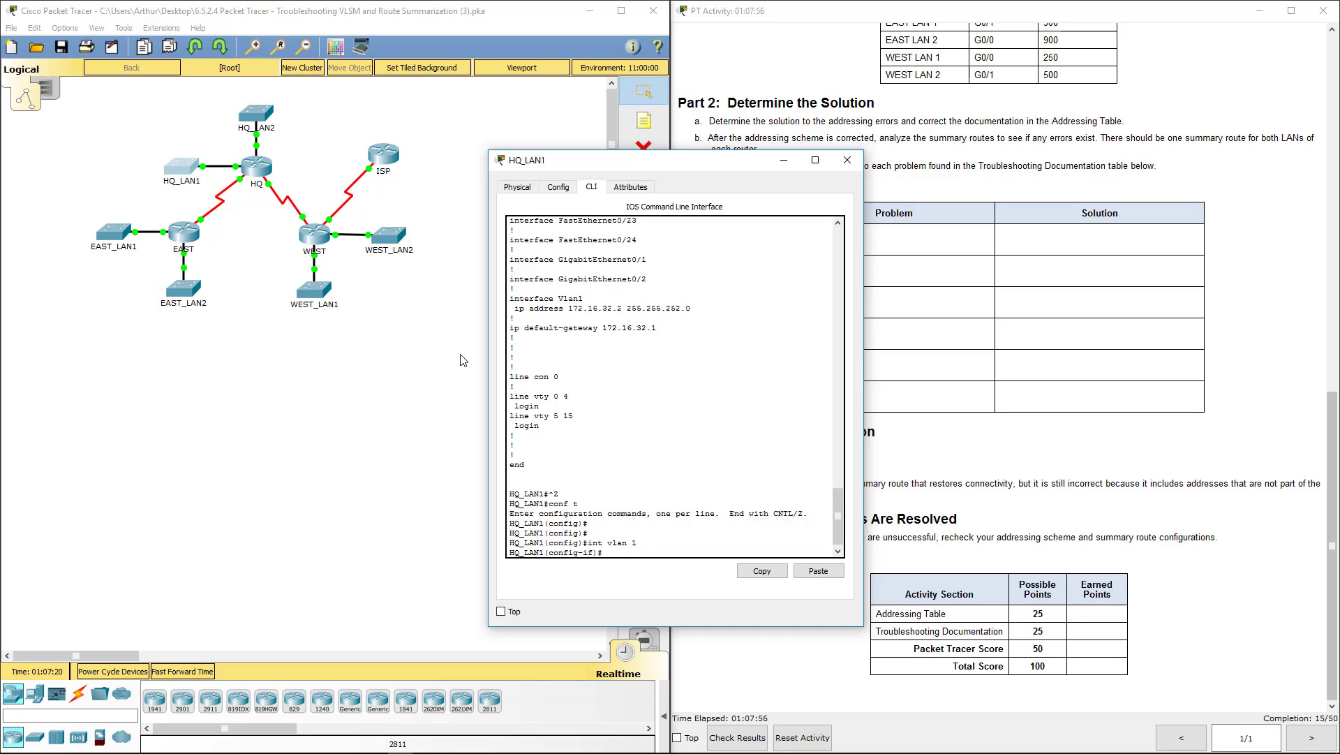
pyautogui.write('ip add 172.16.32.2 255.255.248.0')
pyautogui.press('Return')
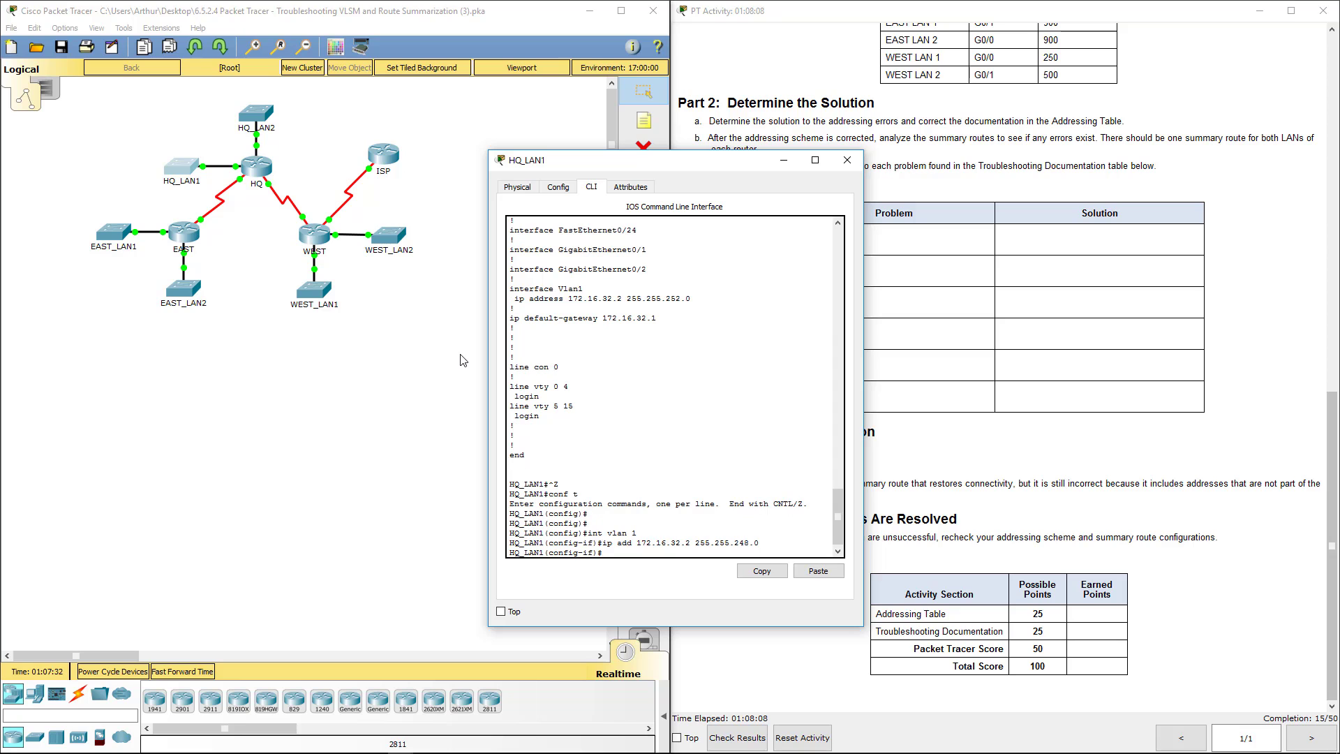
pyautogui.click(860, 166)
# Open the HQ_LAN2 switch's CLI and enter global configuration mode.
pyautogui.click(265, 127)
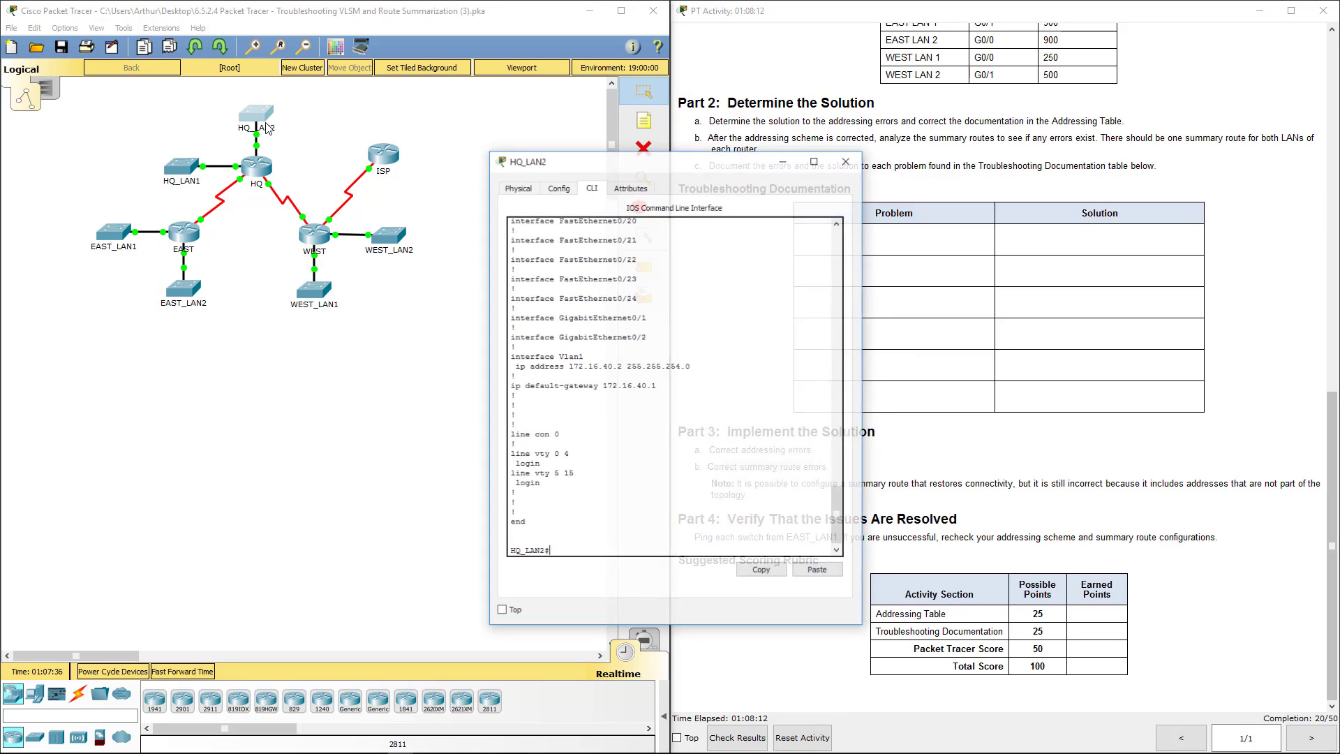
pyautogui.write('conf ')
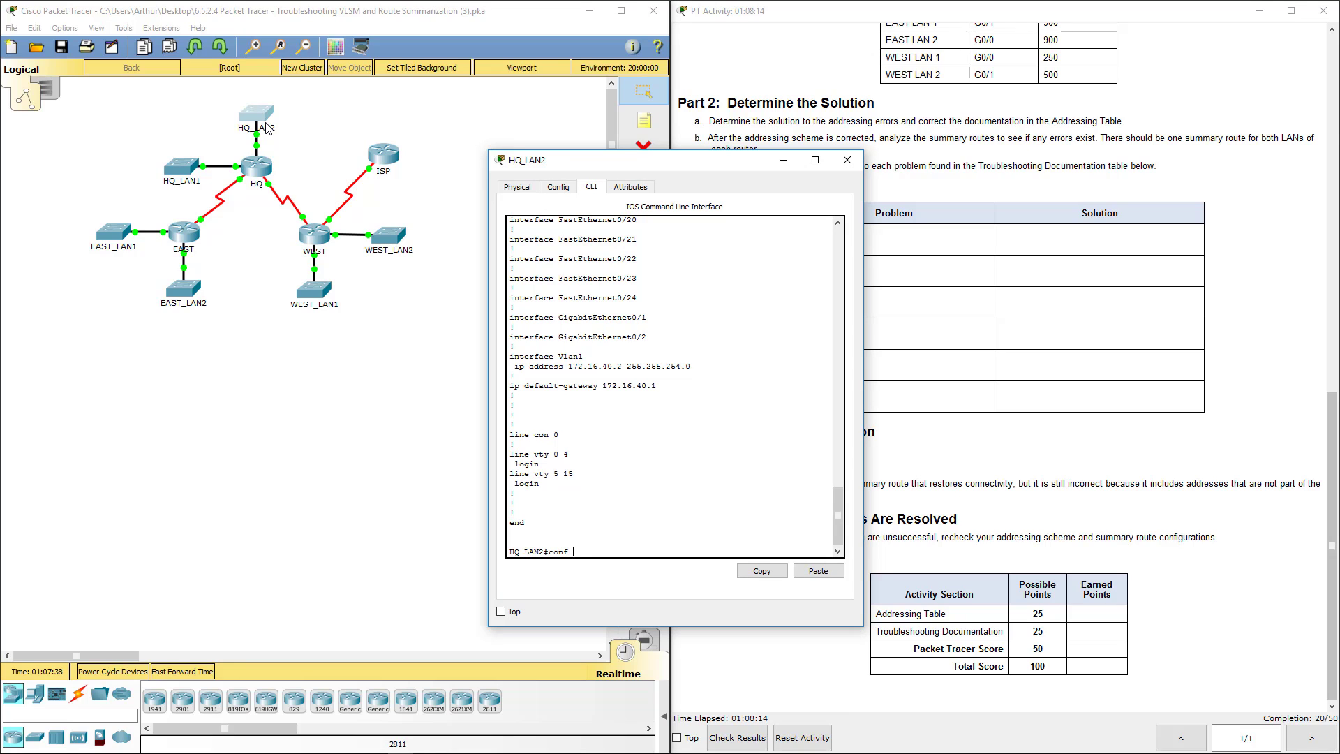
pyautogui.write('t')
pyautogui.press('Return')
# Set HQ_LAN2's VLAN 1 interface address to 172.16.40.2 with mask 255.255.252.0.
pyautogui.write('int')
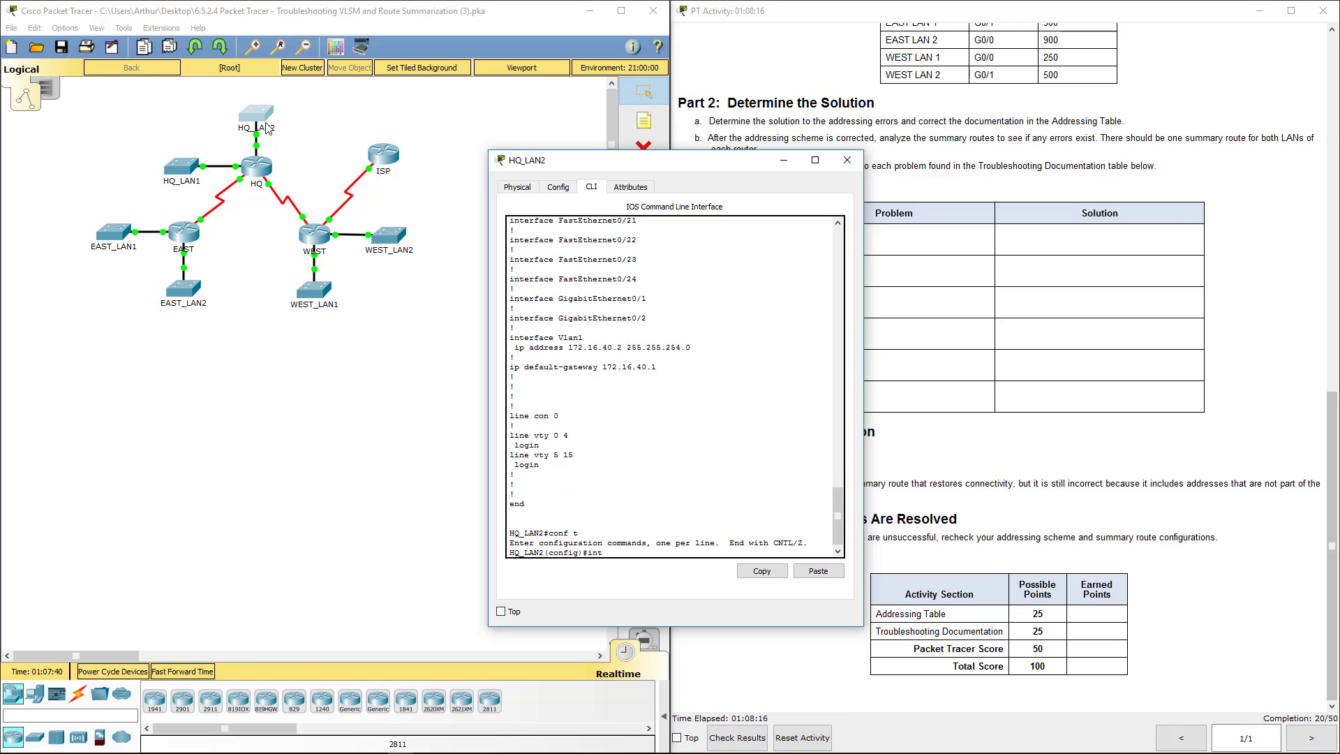
pyautogui.write(' vlan 1')
pyautogui.press('Return')
pyautogui.press('Return')
pyautogui.press('Return')
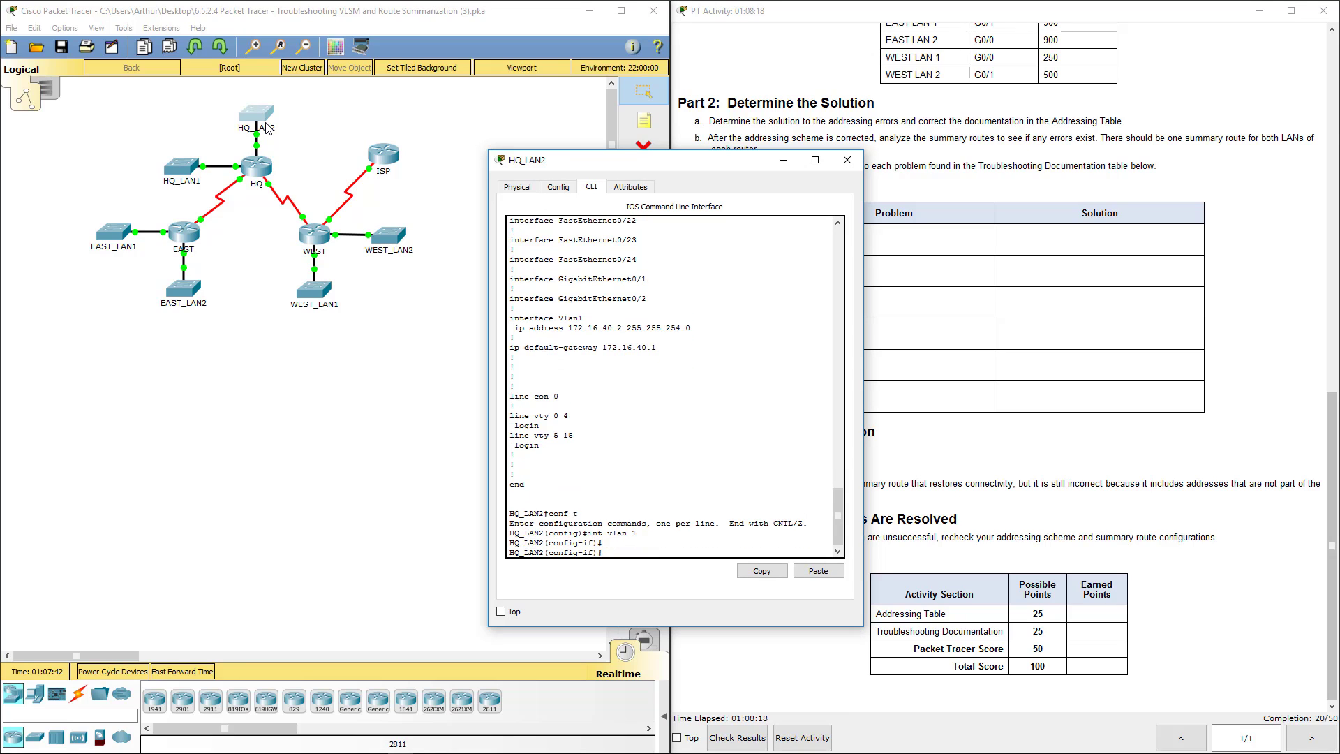
pyautogui.write('ip add')
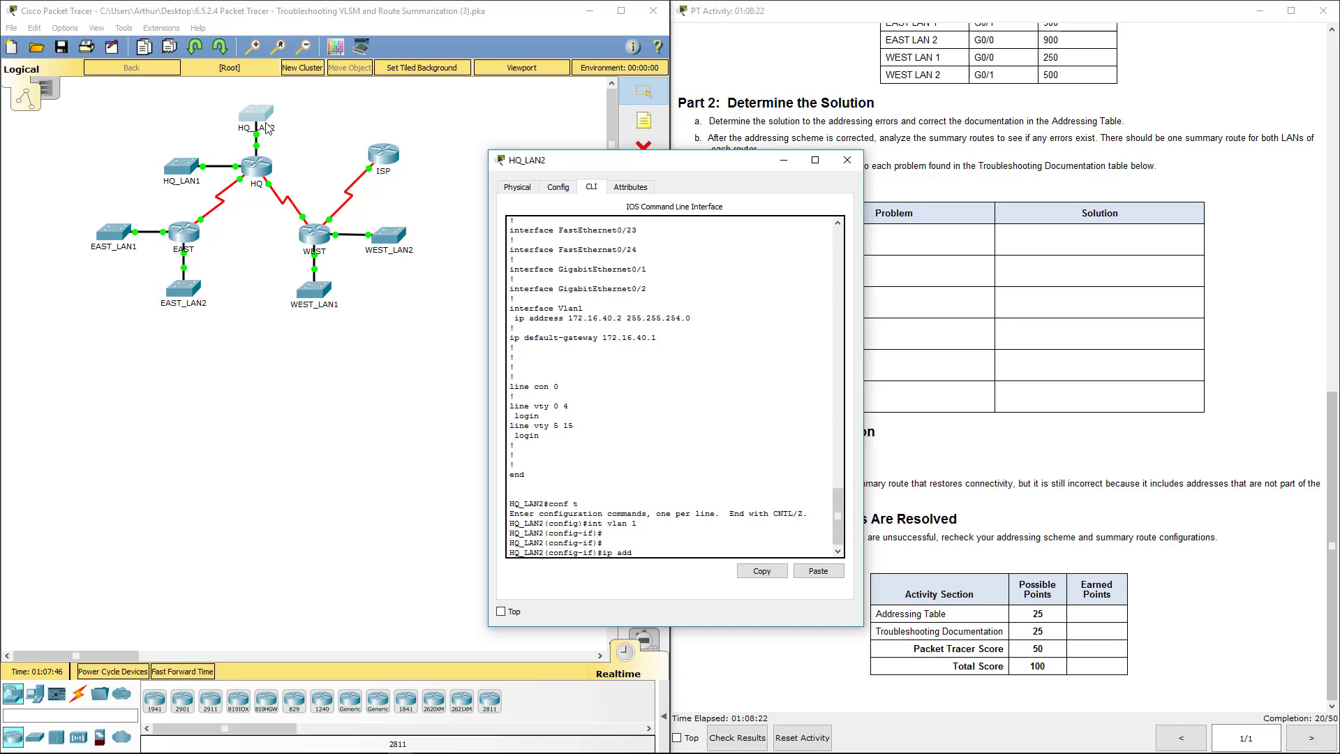
pyautogui.write(' 172.16.40.2 255.255.252.0')
pyautogui.press('Return')
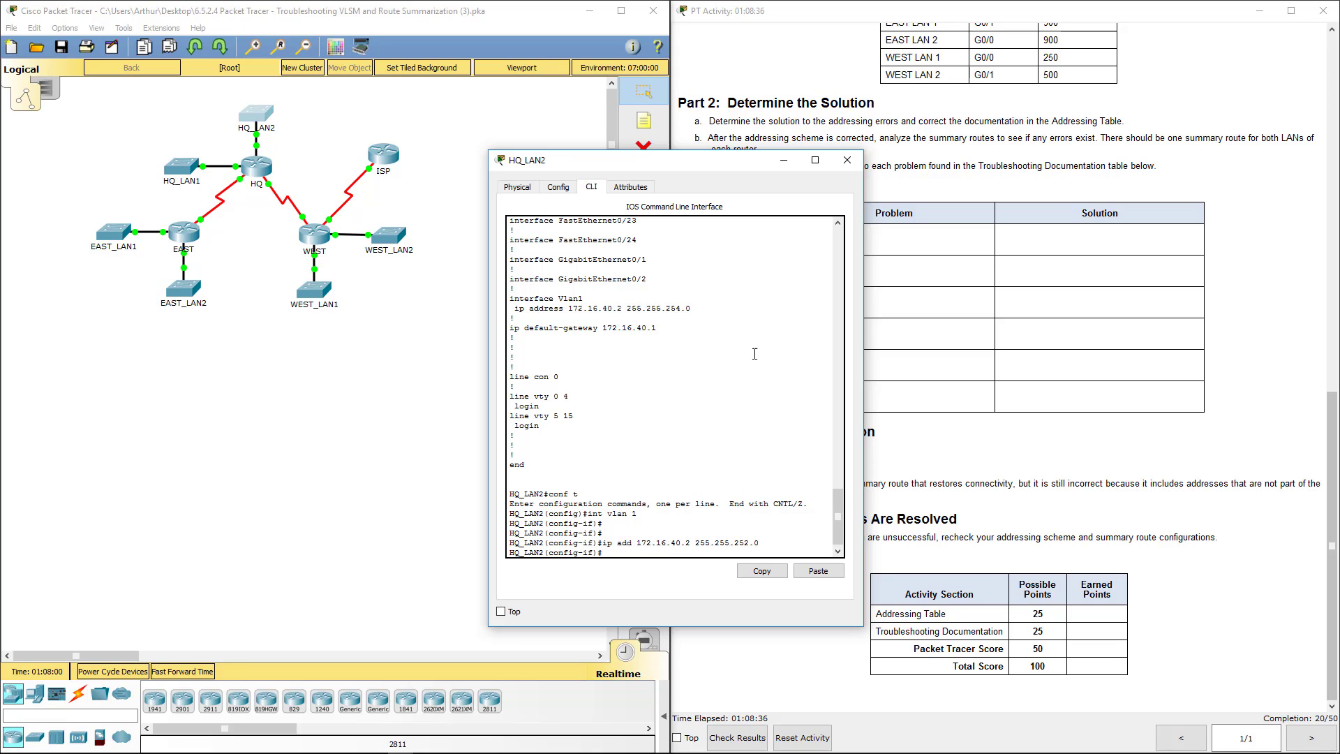
# Close the HQ_LAN2 window and check the addressing table and error list in the Word document for the remaining HQ corrections.
pyautogui.click(847, 161)
pyautogui.hotkey('alt', 'Tab')
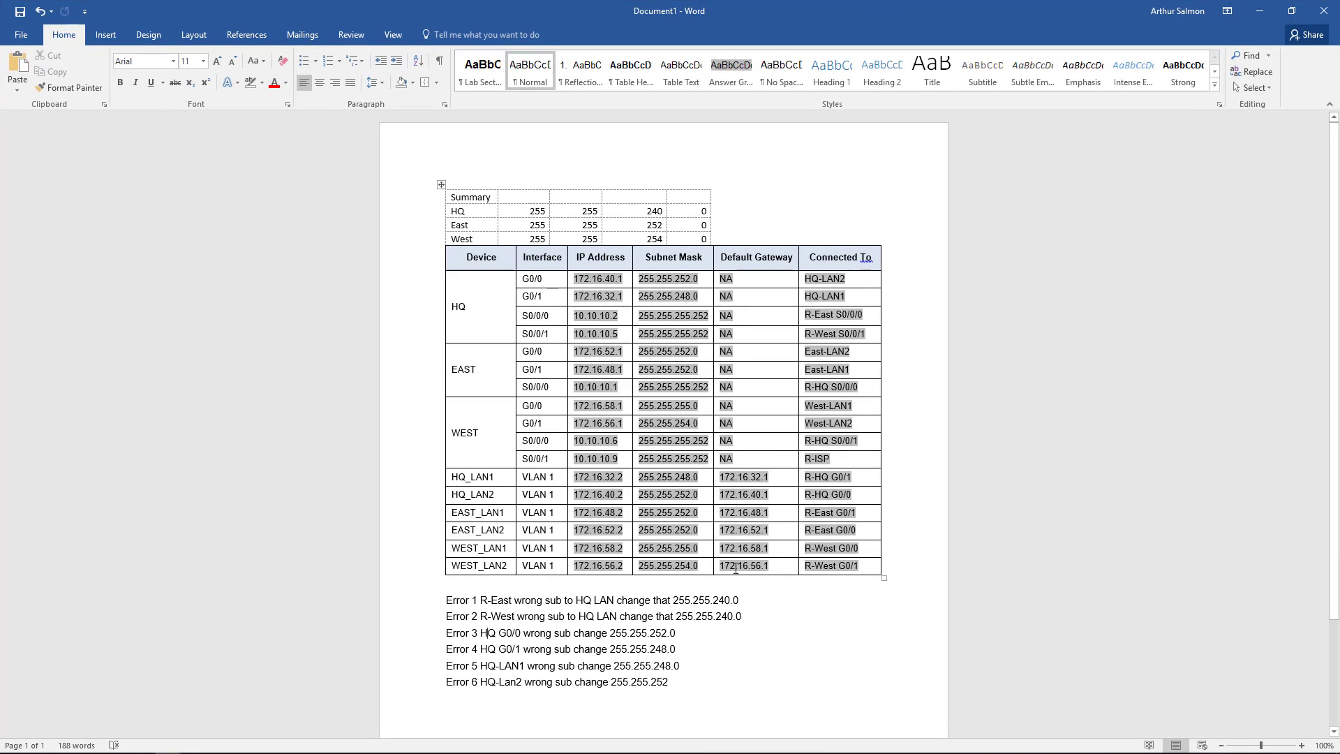
pyautogui.click(761, 566)
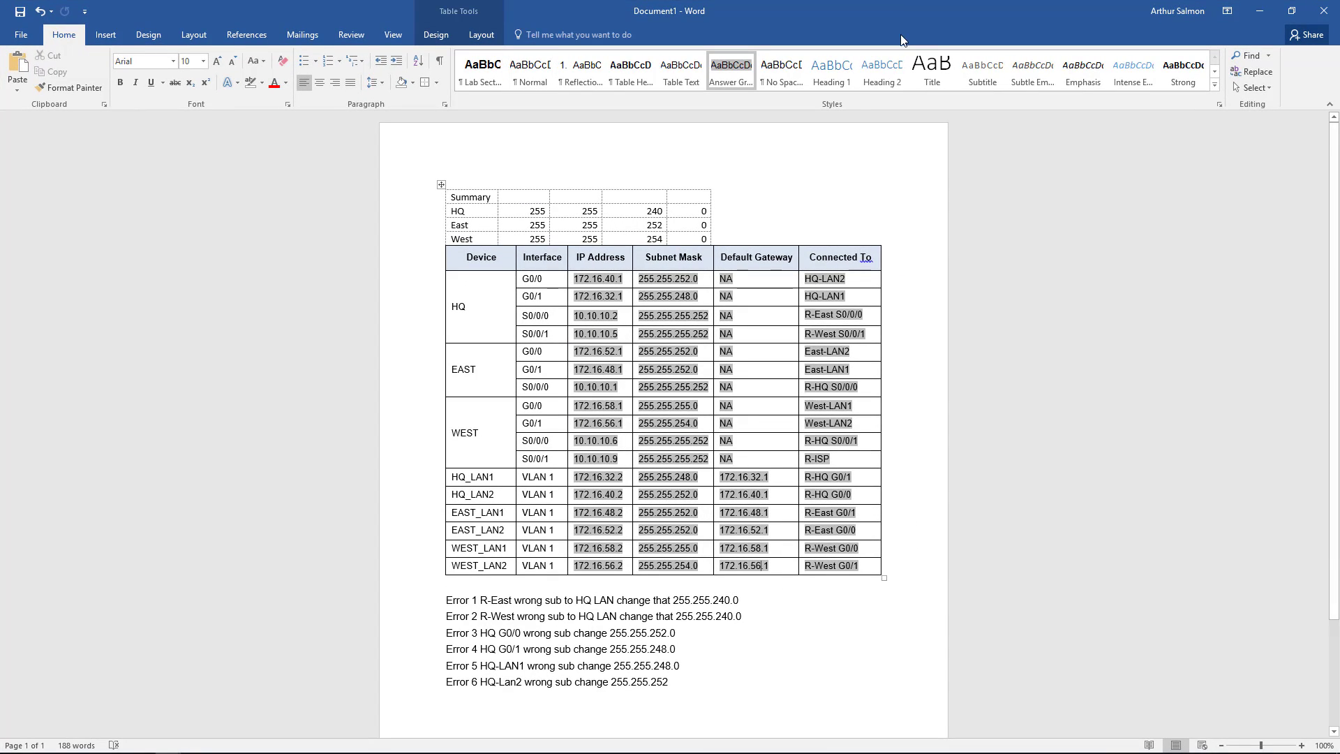
pyautogui.hotkey('alt', 'Tab')
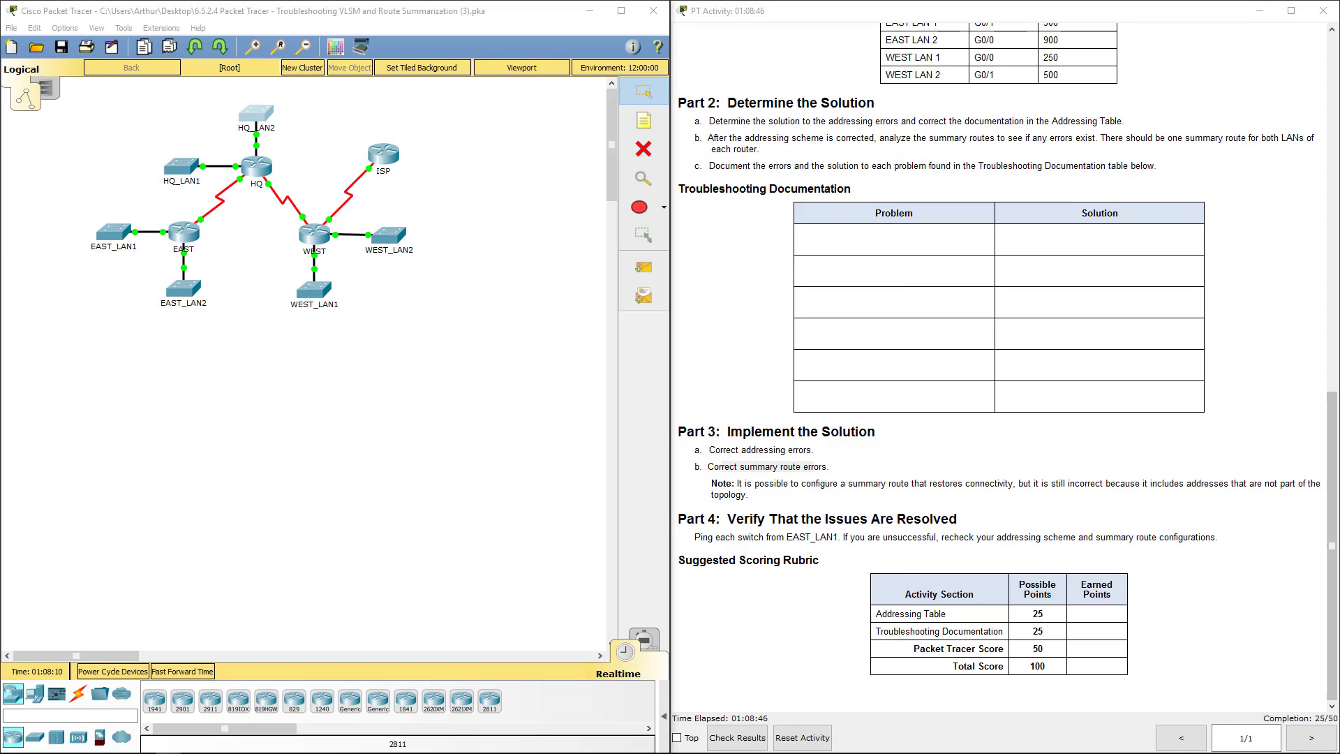
# In the HQ router's CLI, set interface G0/0's address to 172.16.40.1 with mask 255.255.252.0 and return to global configuration mode.
pyautogui.click(257, 167)
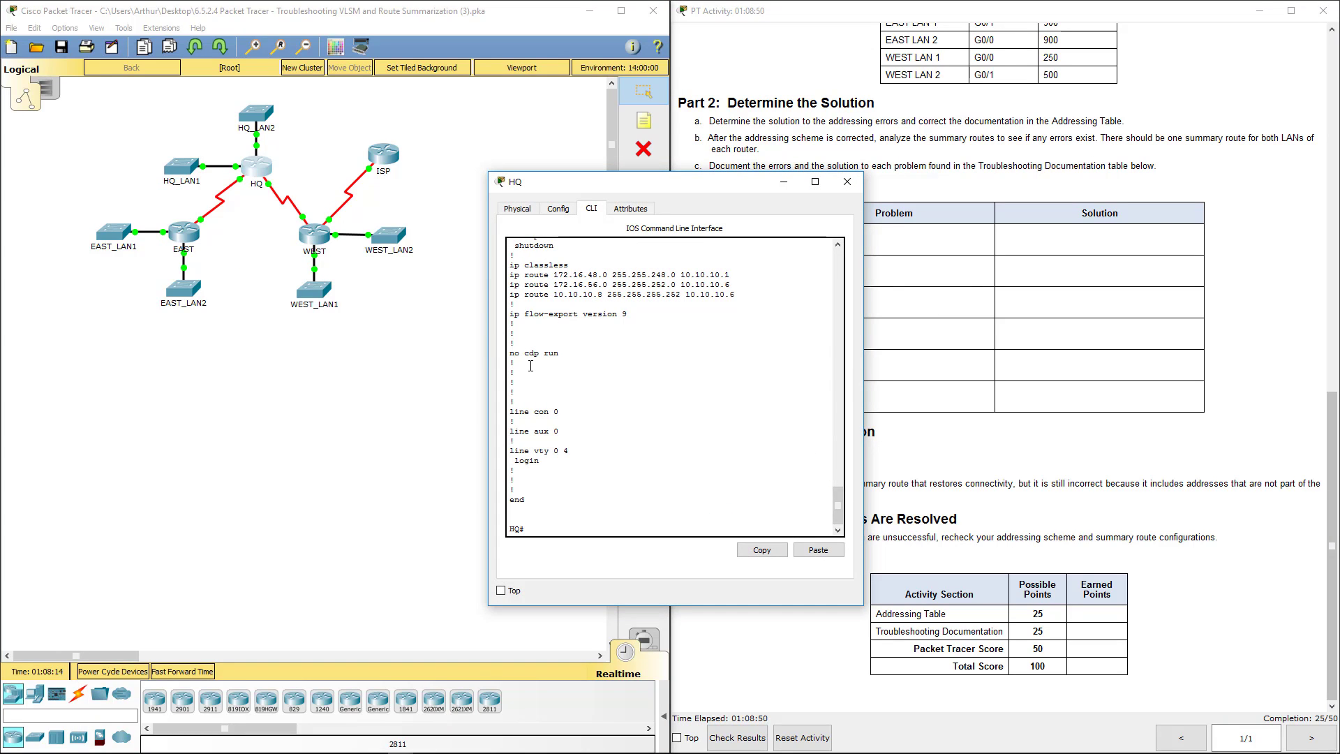
pyautogui.write('conf t')
pyautogui.press('Return')
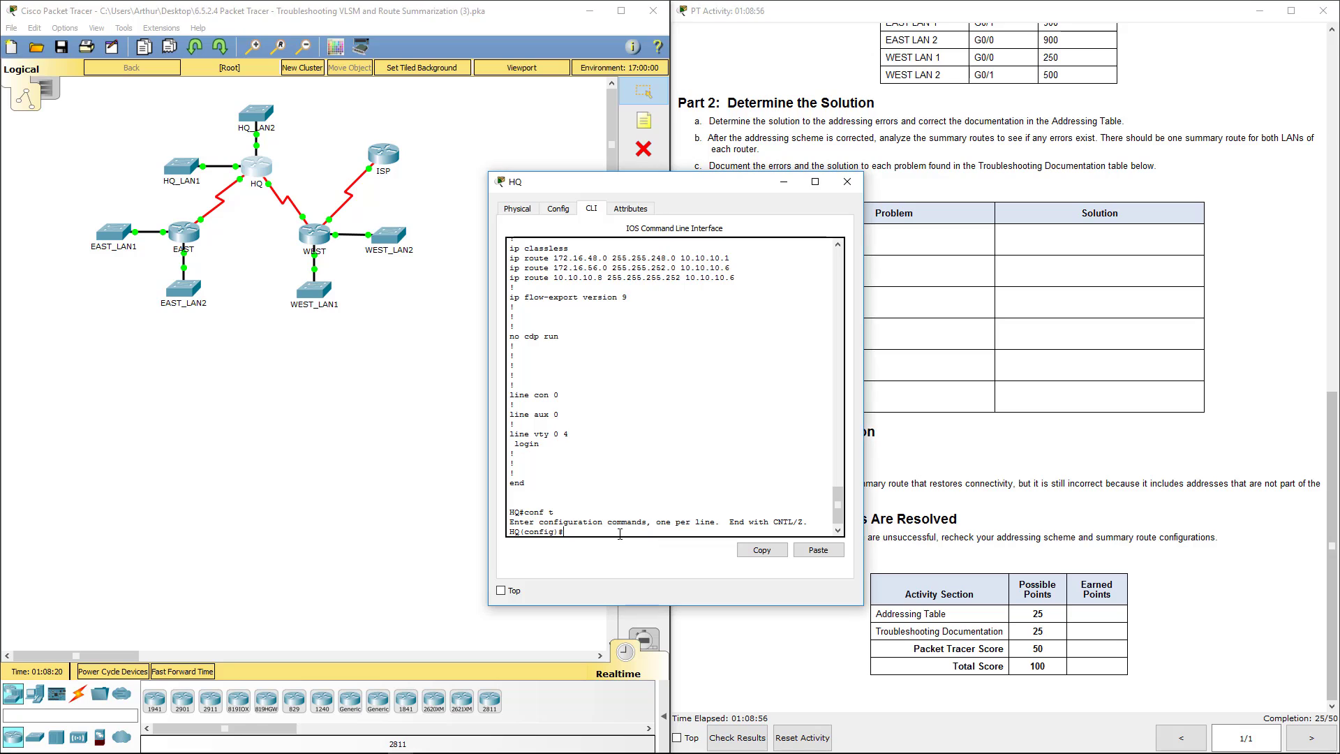
pyautogui.write('int g0/0')
pyautogui.press('Return')
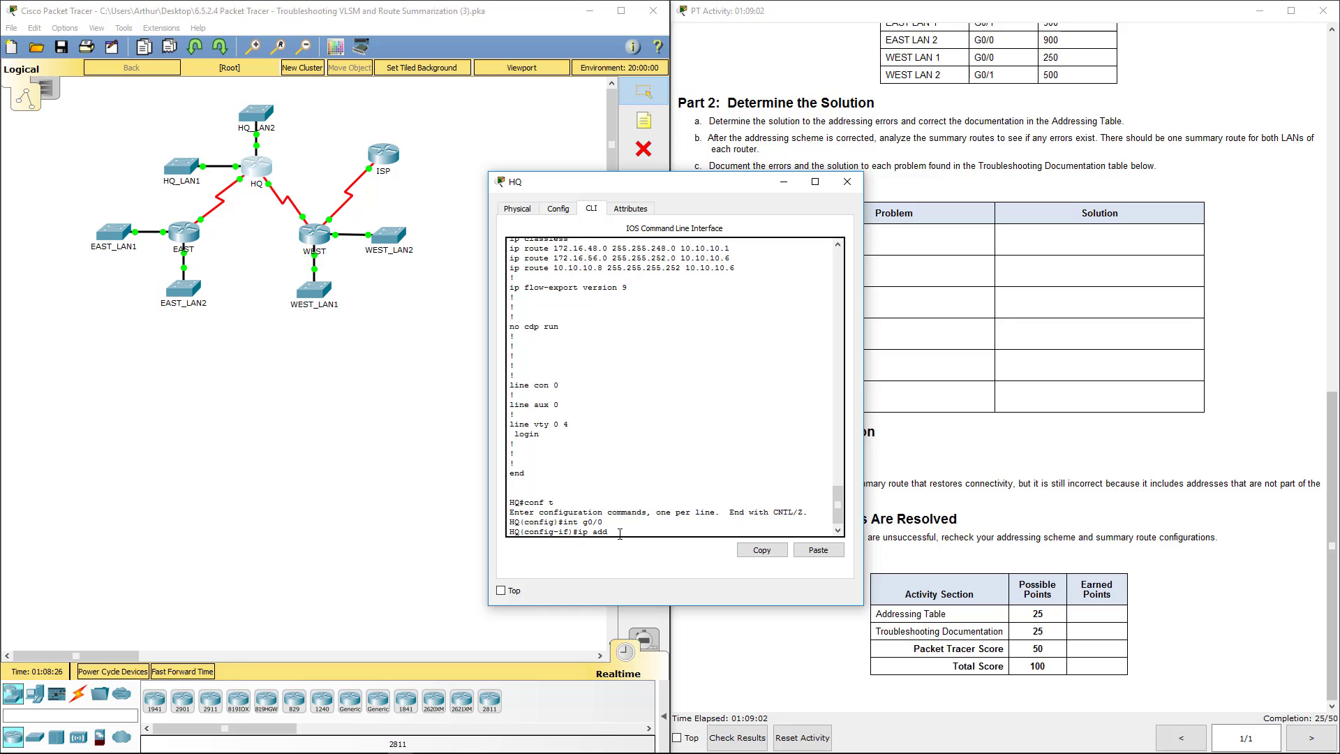
pyautogui.write('ip add 172.16.40.1 255.255.252.')
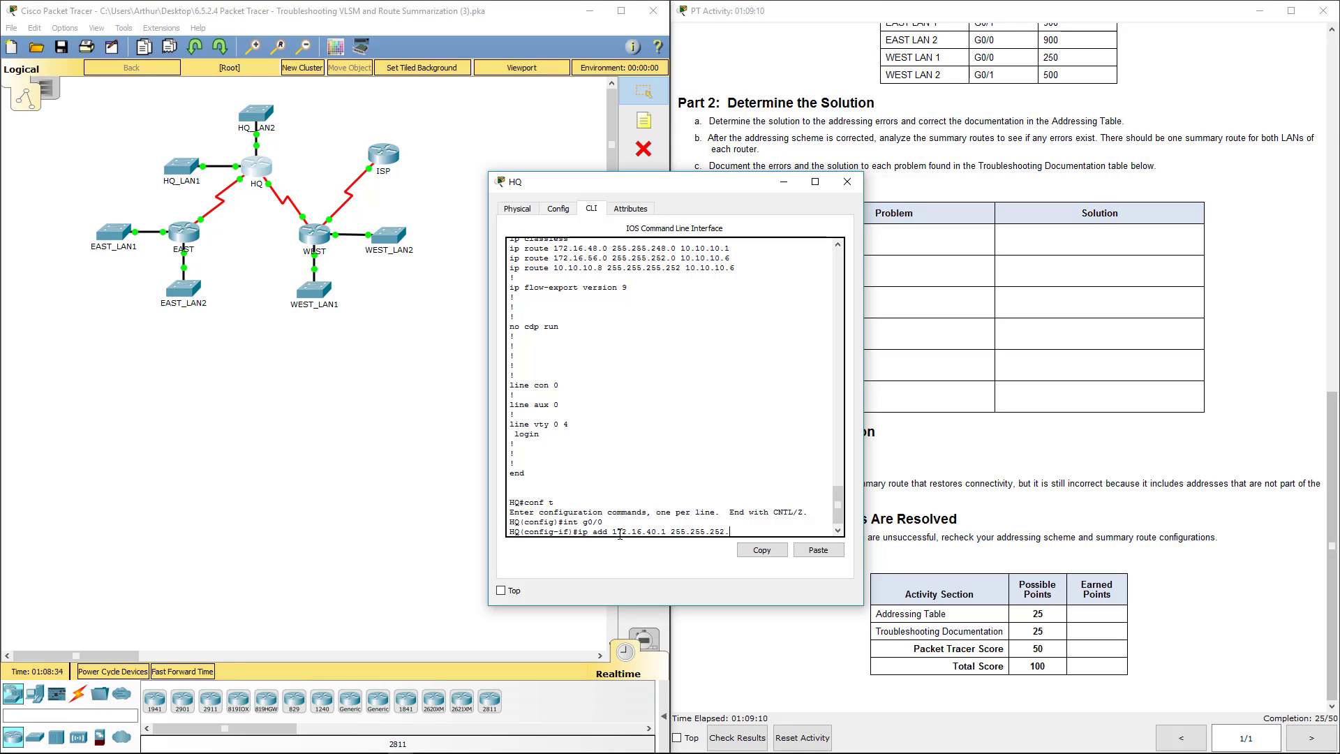
pyautogui.write('0')
pyautogui.press('Return')
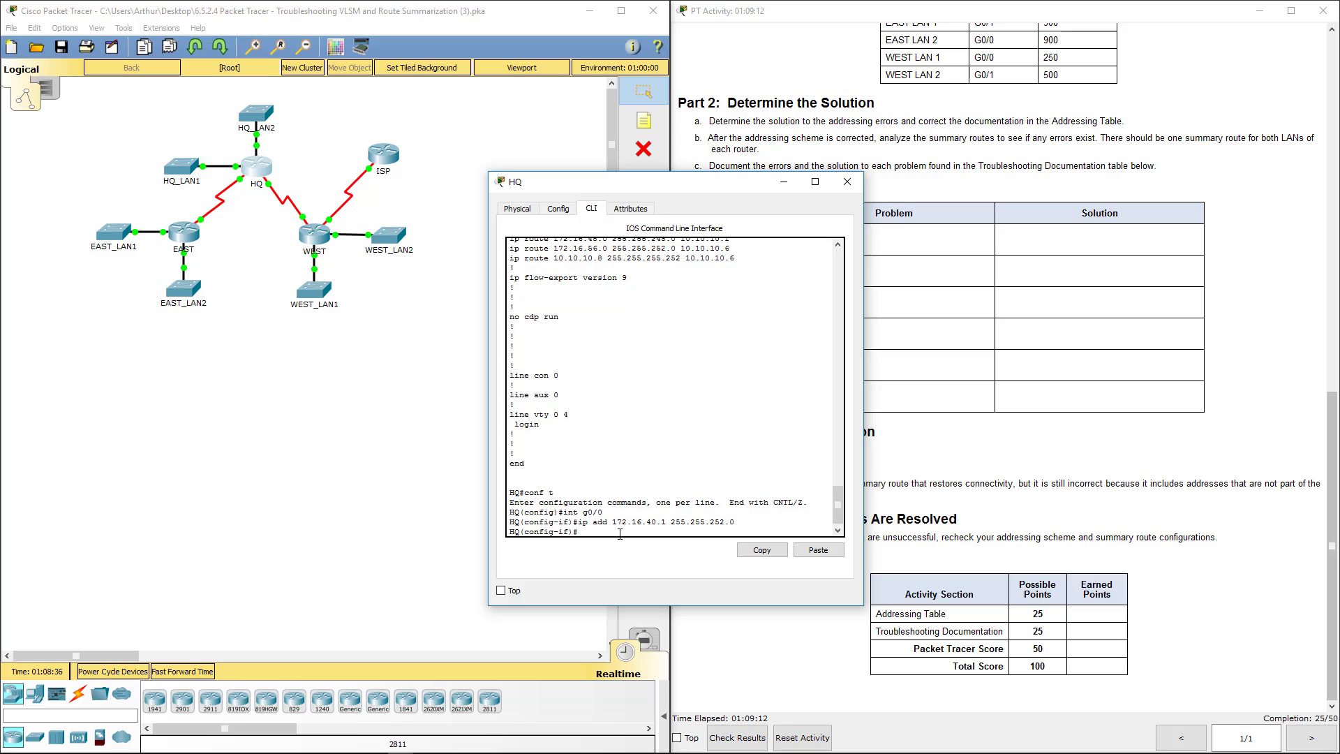
pyautogui.write('exit')
pyautogui.press('Return')
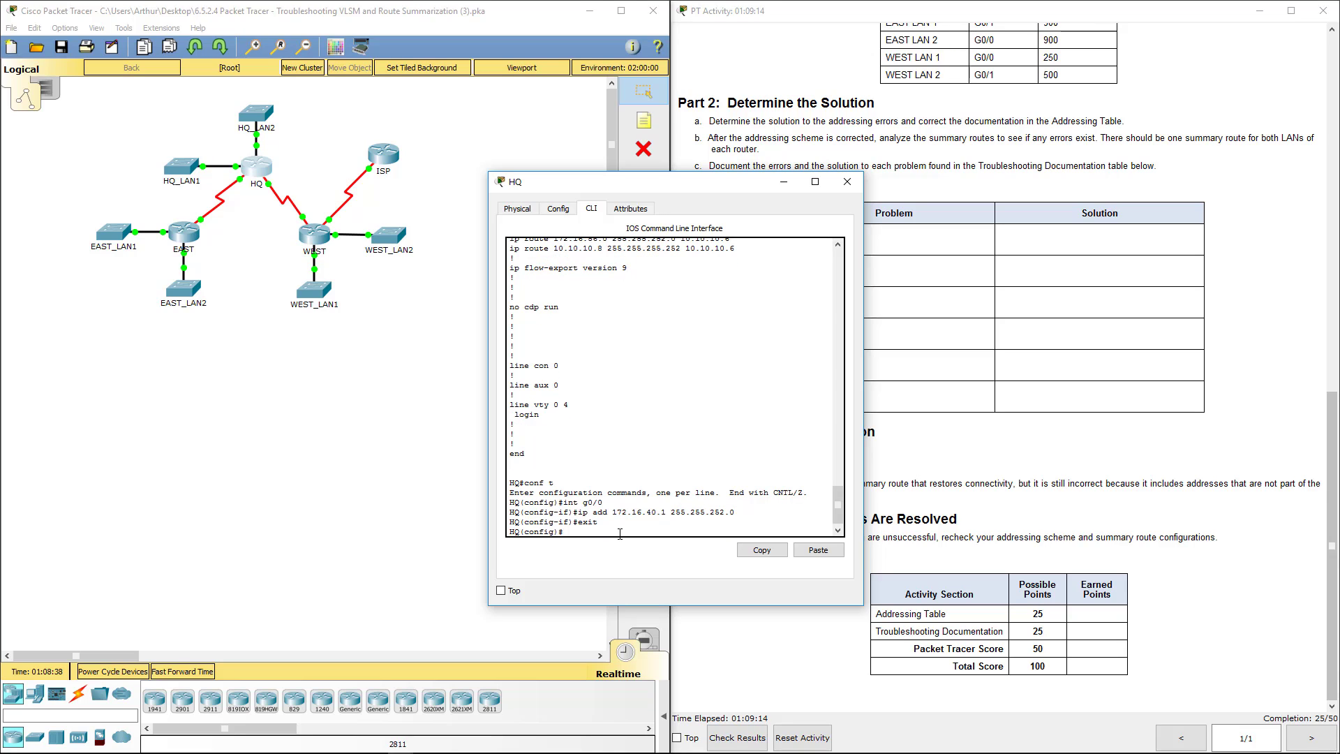
# Set the HQ router's G0/1 interface address to 172.16.32.1 with mask 255.255.248.0 and close the router's window.
pyautogui.write('int g0/0')
pyautogui.press('Return')
pyautogui.write('ip')
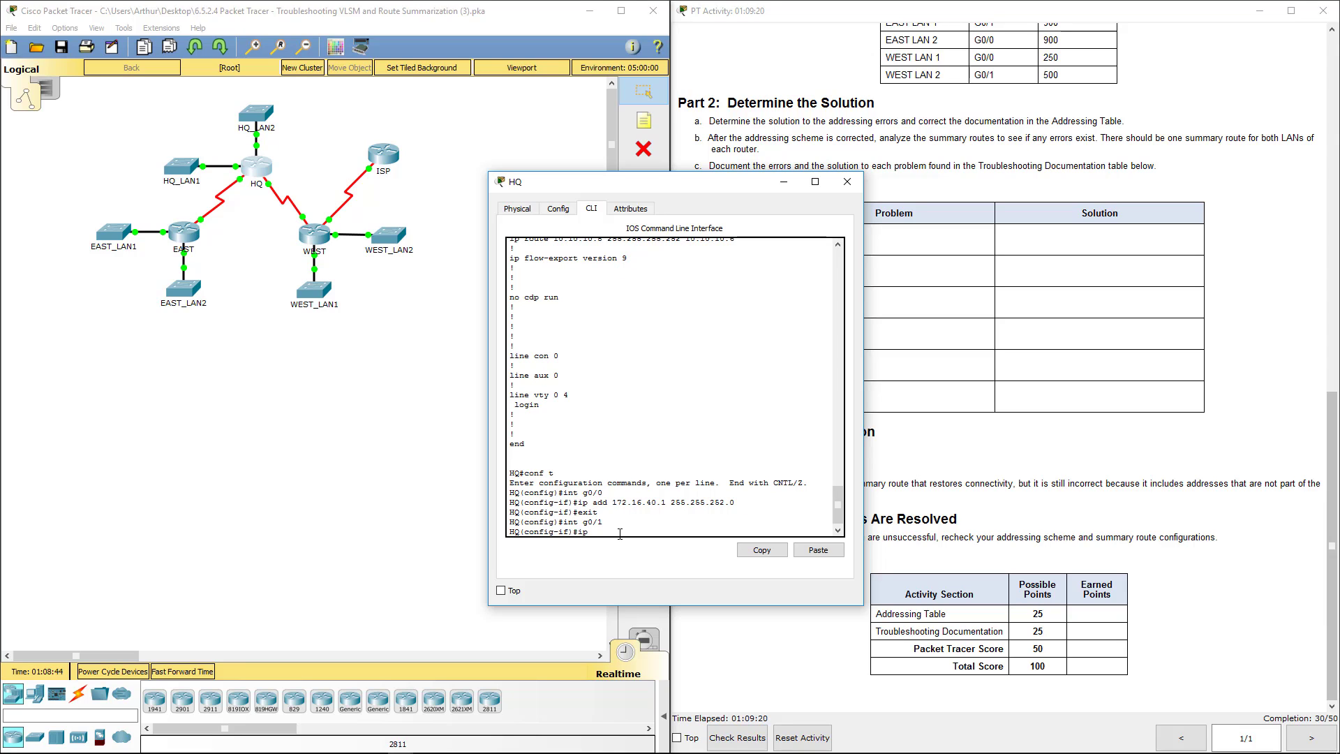
pyautogui.write(' add')
pyautogui.write('172.16.32.1 255.255.248.0')
pyautogui.press('Return')
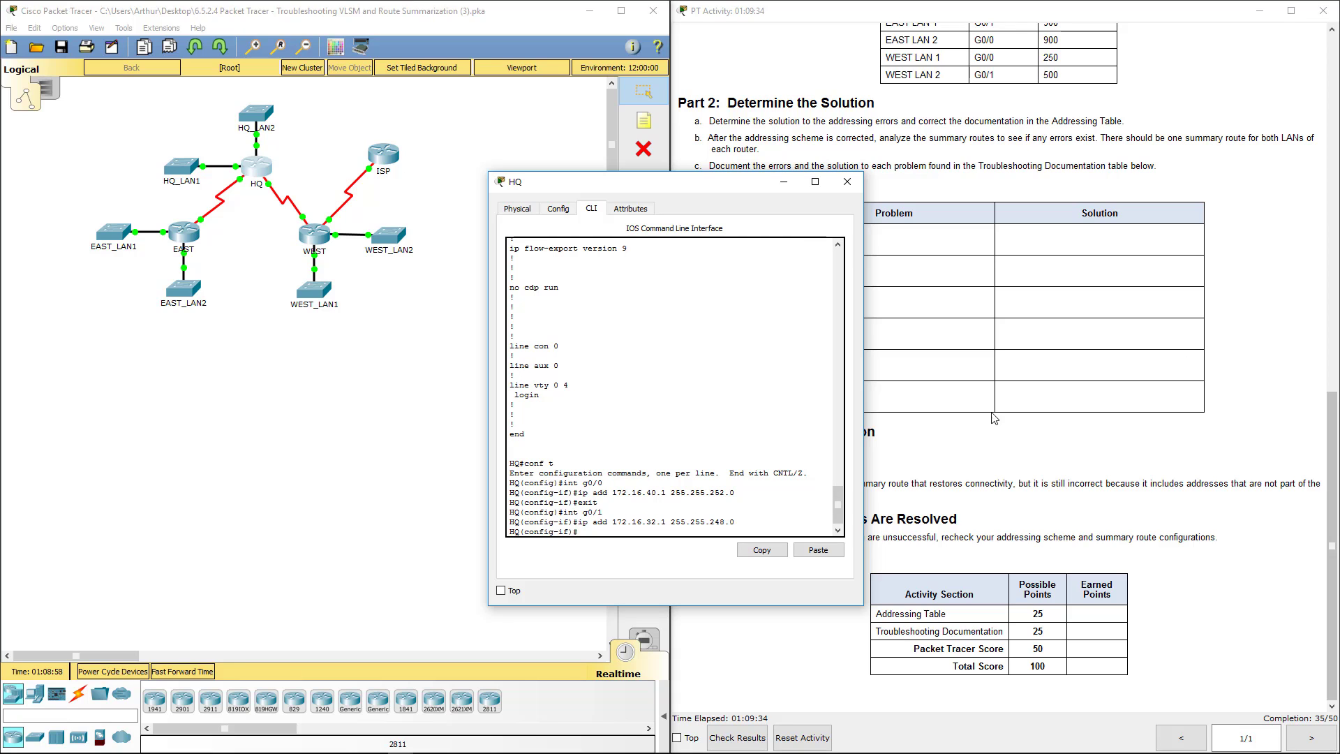
pyautogui.click(848, 182)
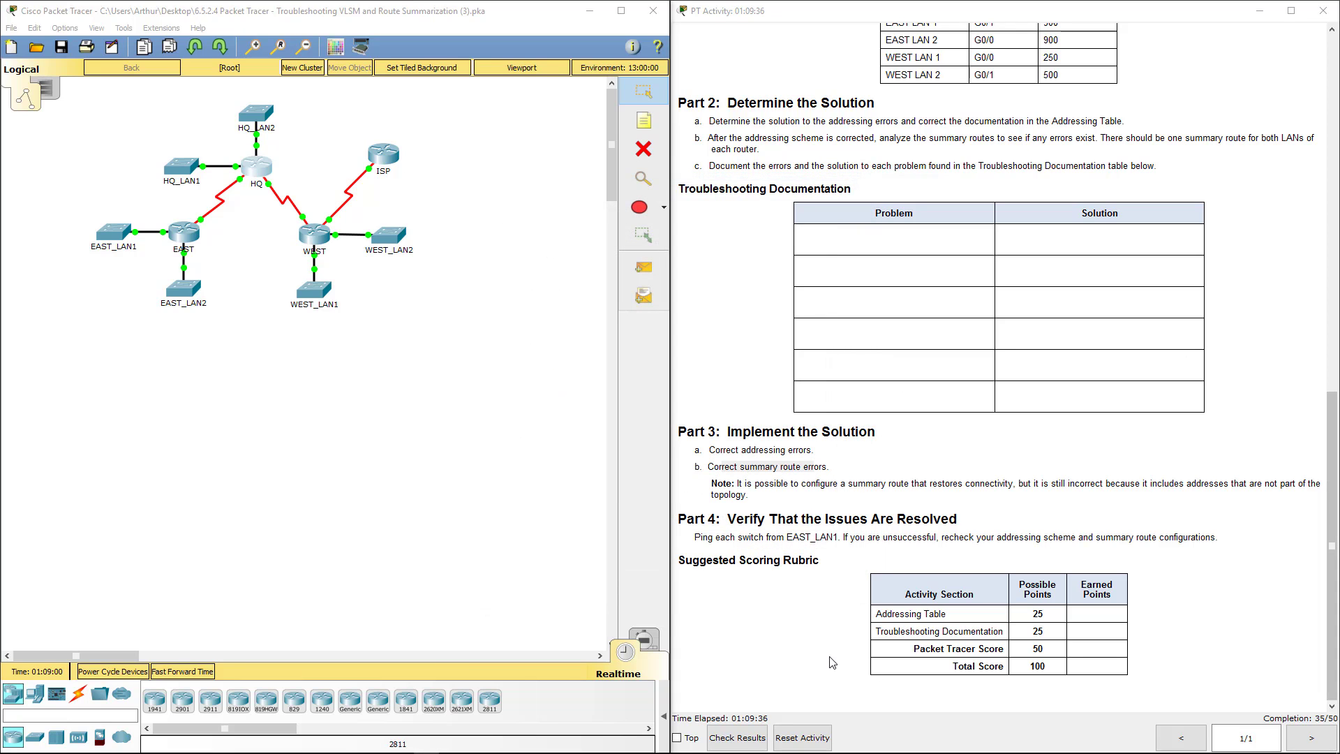